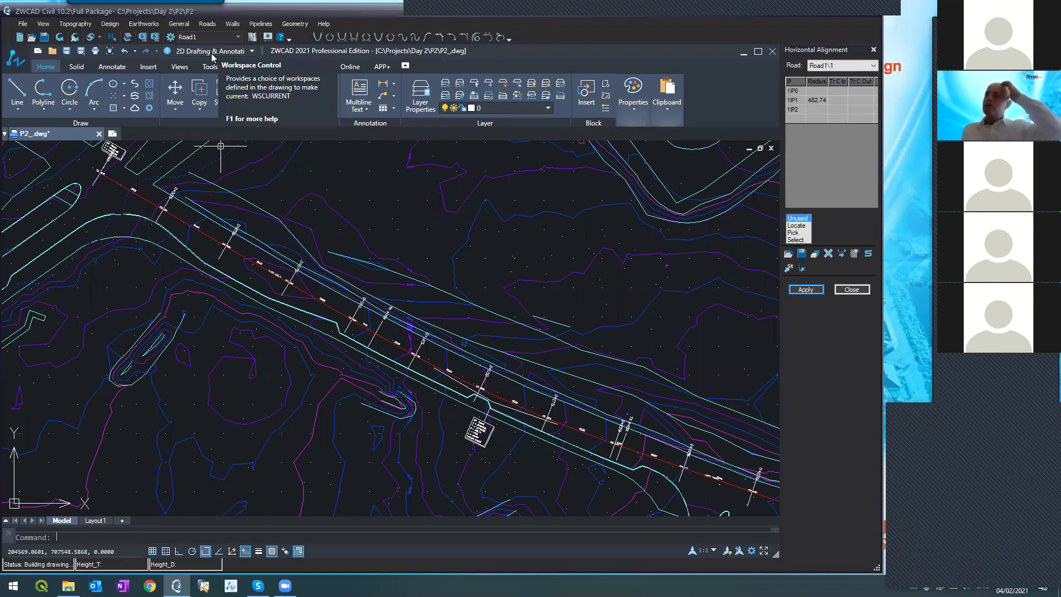
- Open the cross sections editor for Road1
{"action": "left_click", "coordinate": [208, 23]}
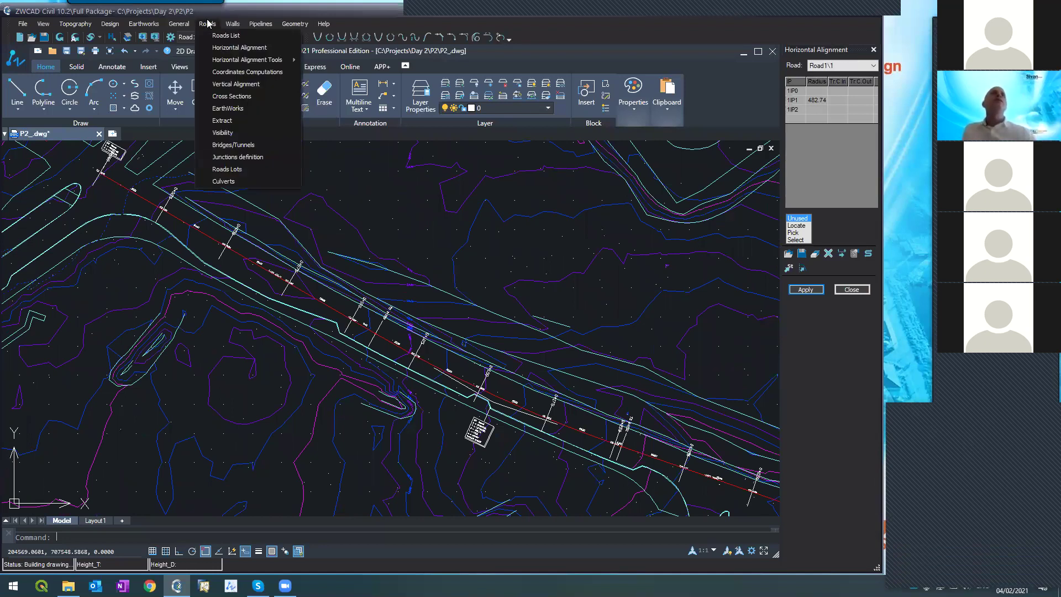
{"action": "left_click", "coordinate": [207, 96]}
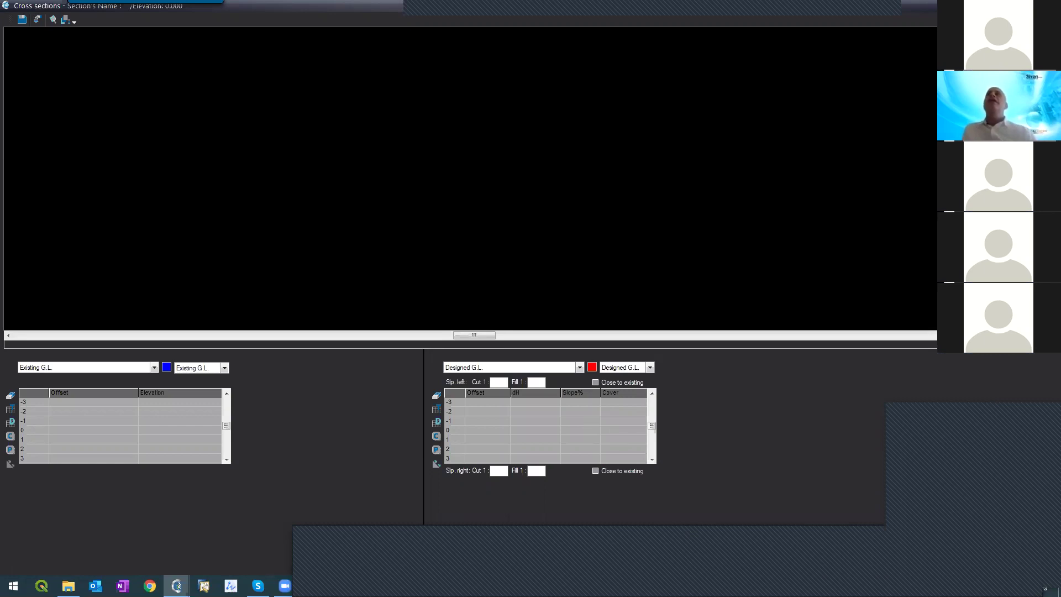
{"action": "key", "text": "Escape"}
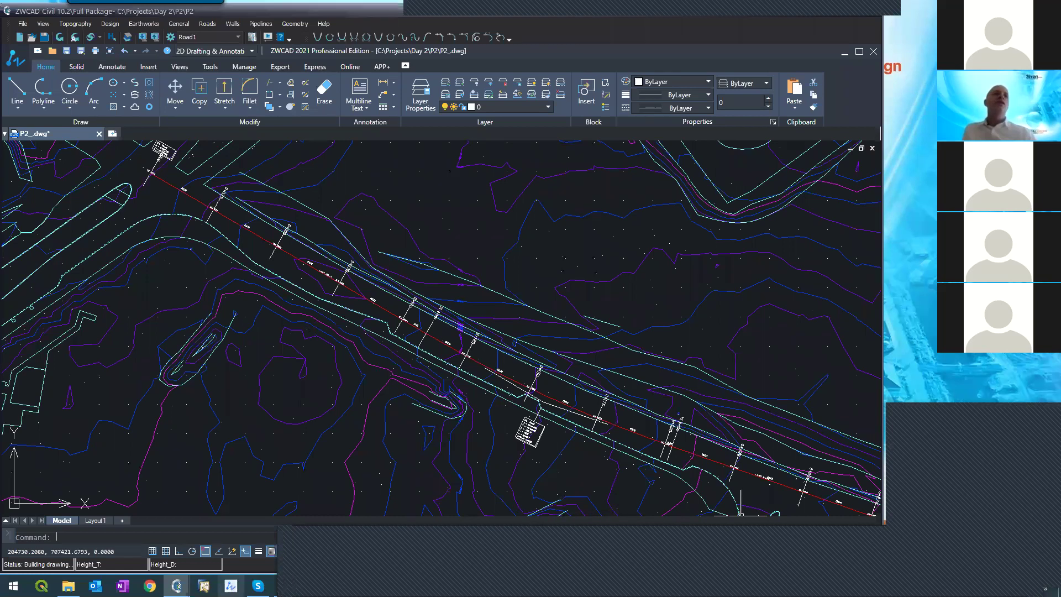
{"action": "mouse_move", "coordinate": [177, 585]}
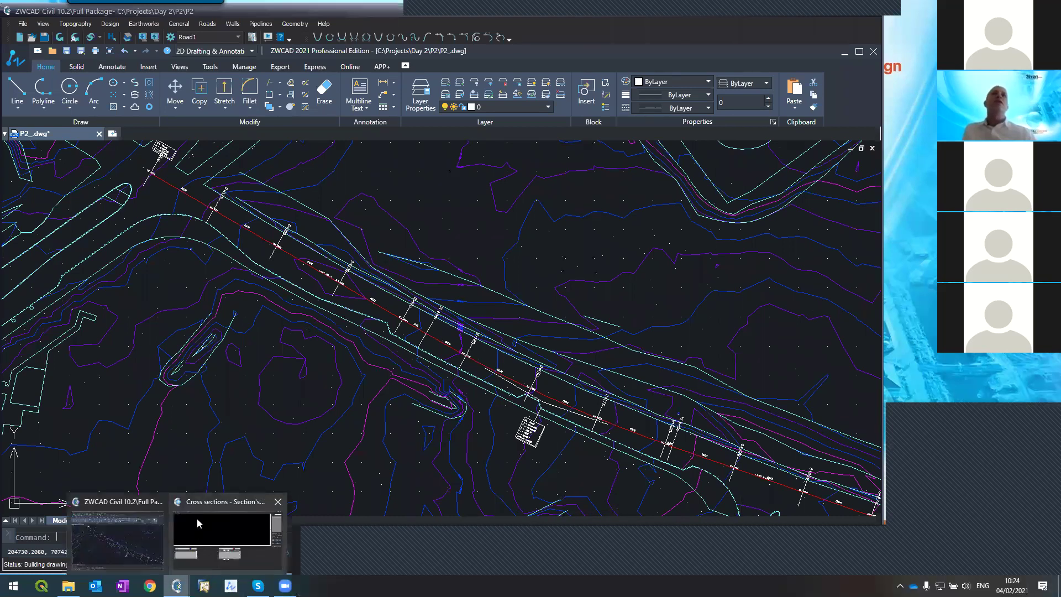
{"action": "left_click", "coordinate": [197, 519]}
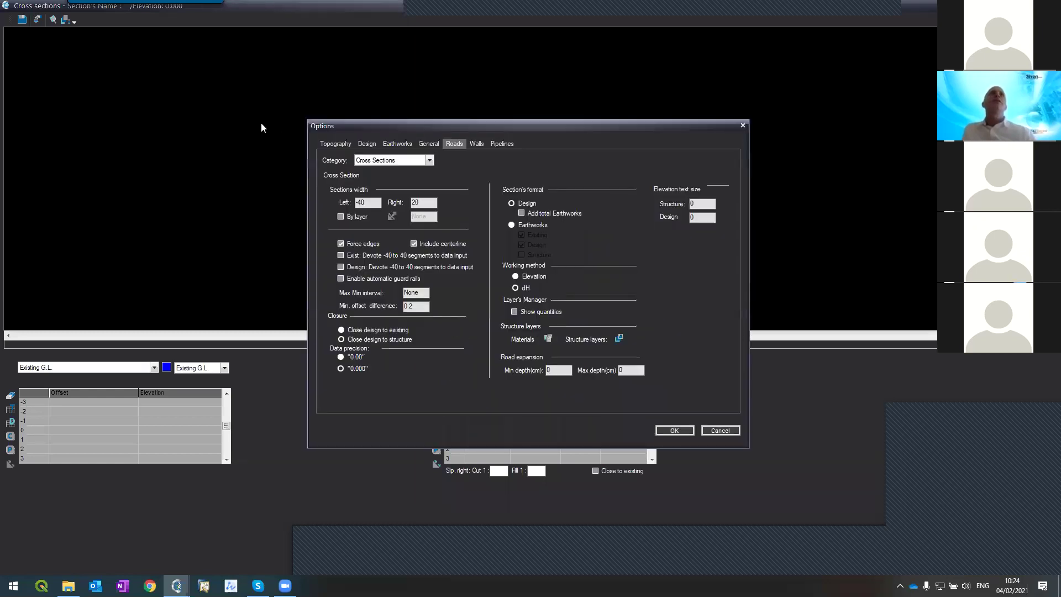
- In the road cross-section options, set the left section width to -20 and use the dH working method
{"action": "left_click_drag", "start_coordinate": [376, 202], "coordinate": [335, 201]}
{"action": "key", "text": "BackSpace"}
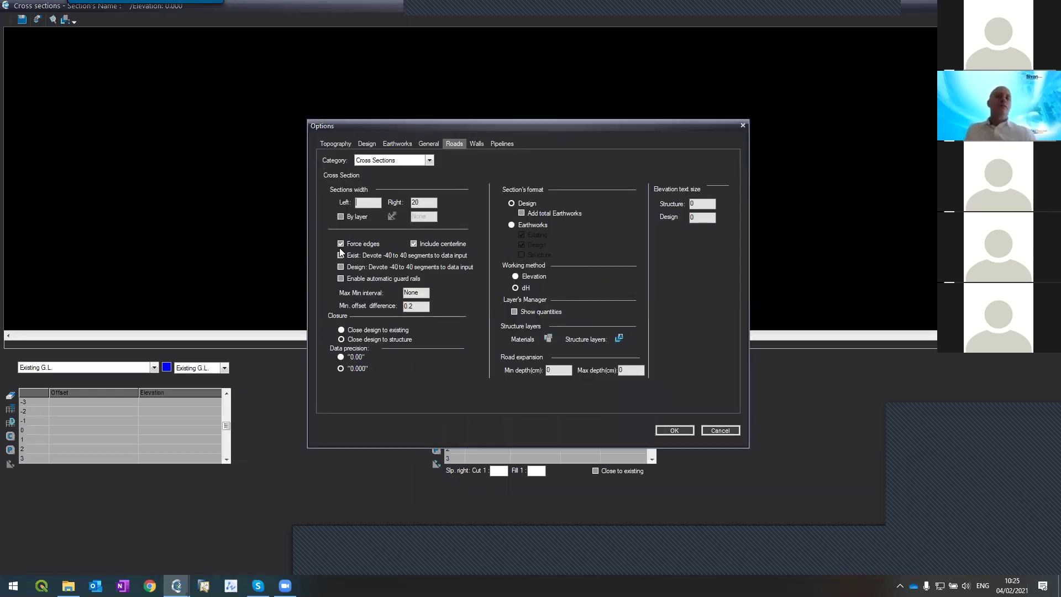
{"action": "type", "text": "-20"}
{"action": "left_click", "coordinate": [666, 432]}
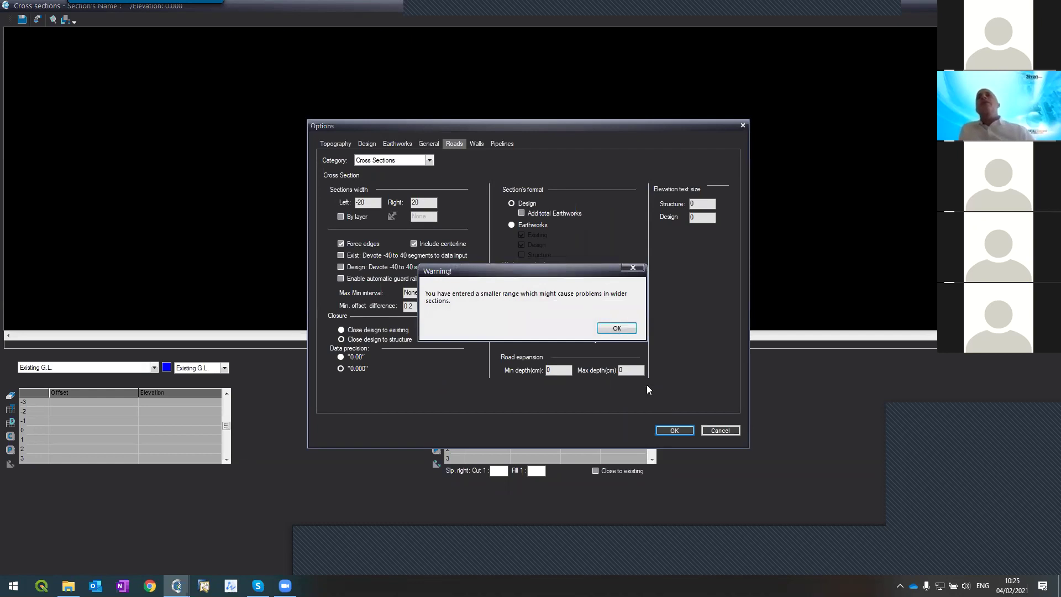
{"action": "left_click", "coordinate": [615, 328]}
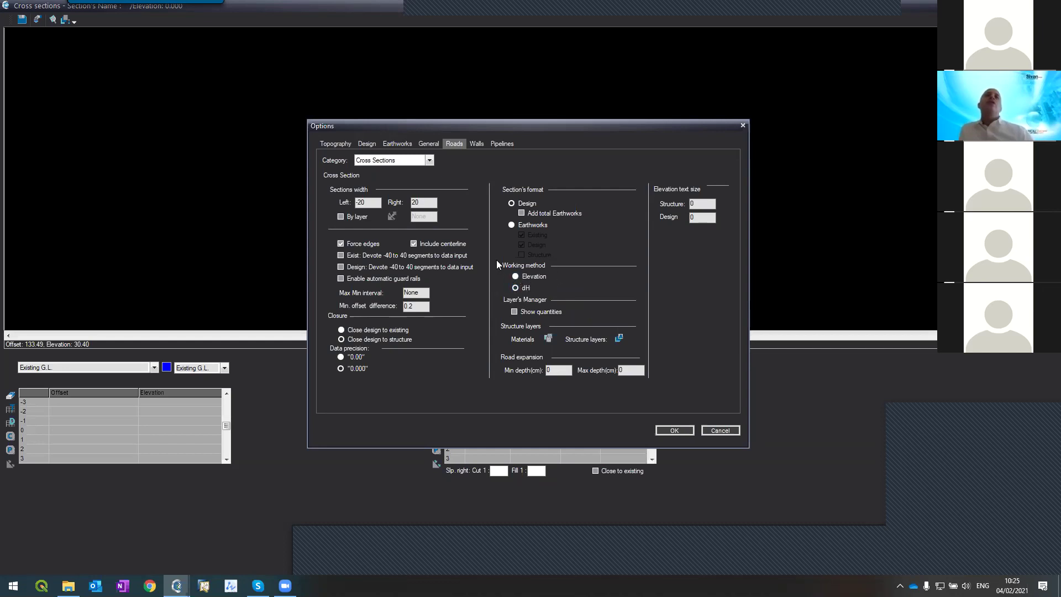
{"action": "left_click", "coordinate": [515, 287]}
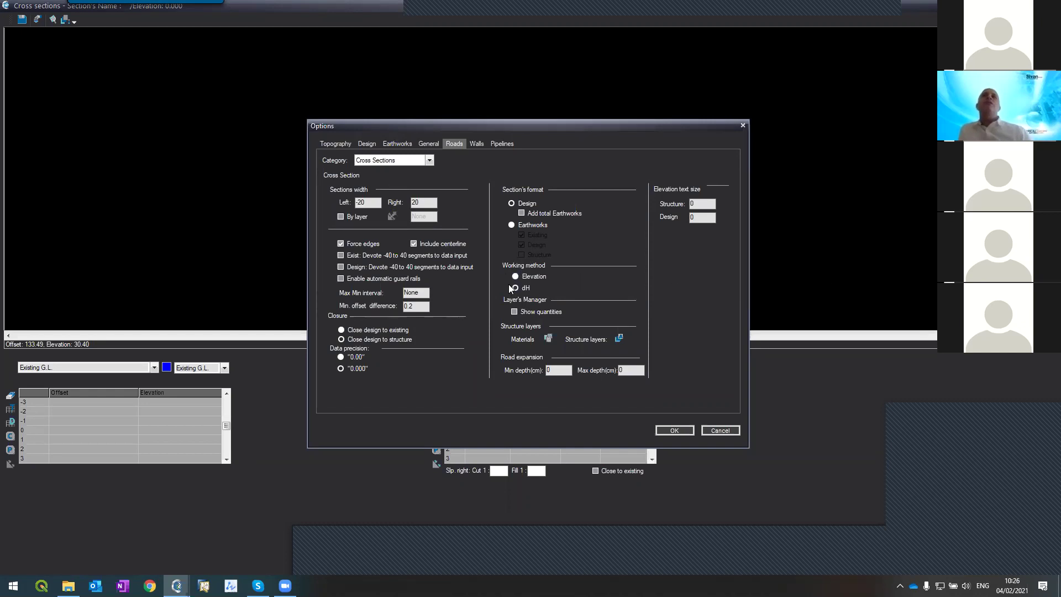
{"action": "left_click", "coordinate": [666, 434]}
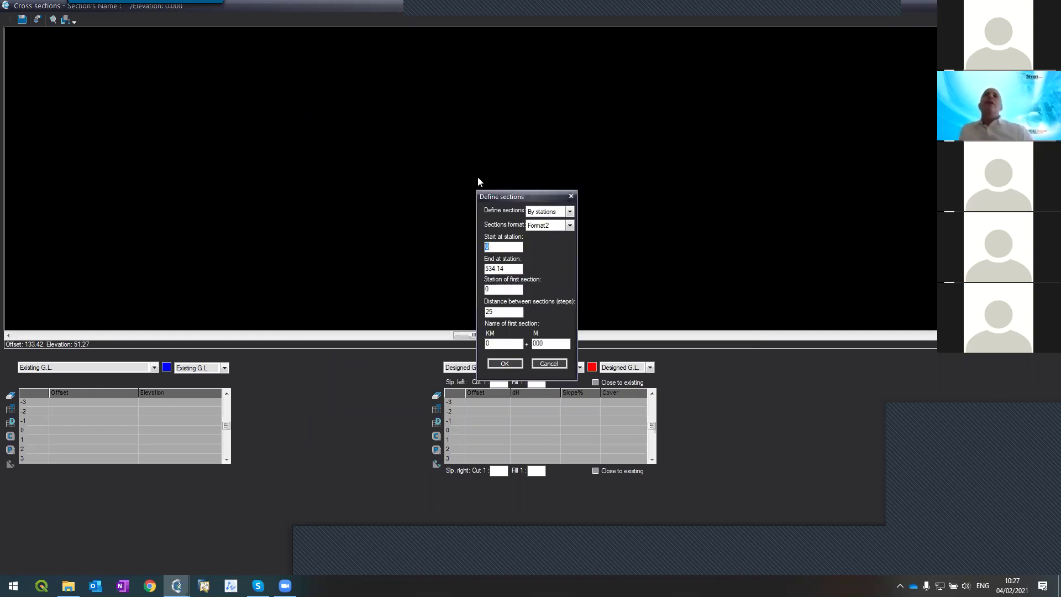
- Define cross sections by stations in Format2 from station 0 to 534.14 at a spacing of 25
{"action": "left_click_drag", "start_coordinate": [503, 195], "coordinate": [524, 144]}
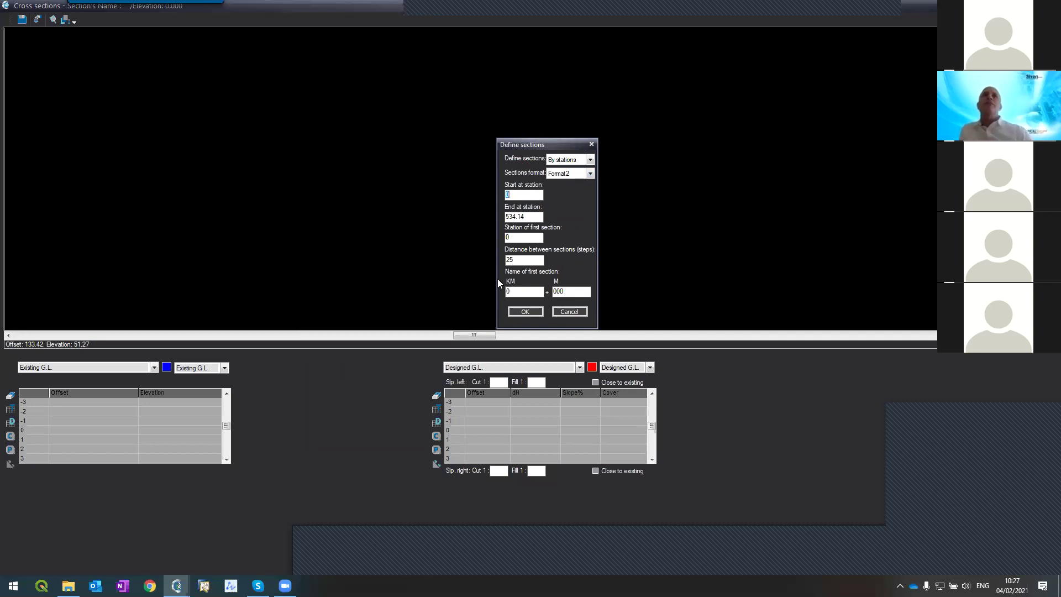
{"action": "left_click", "coordinate": [515, 199]}
{"action": "double_click", "coordinate": [515, 199]}
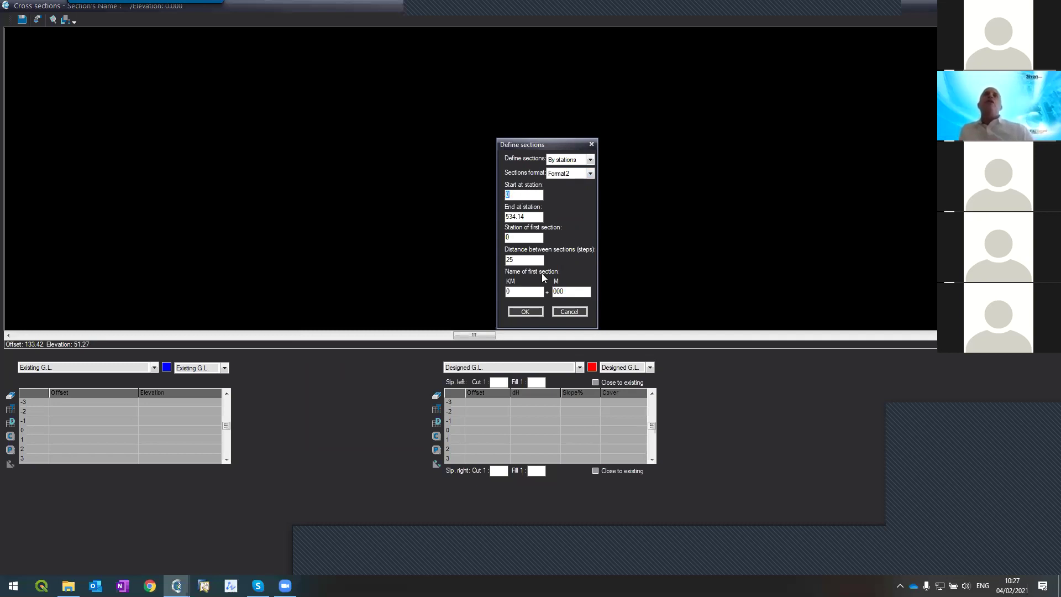
{"action": "left_click_drag", "start_coordinate": [525, 217], "coordinate": [498, 218]}
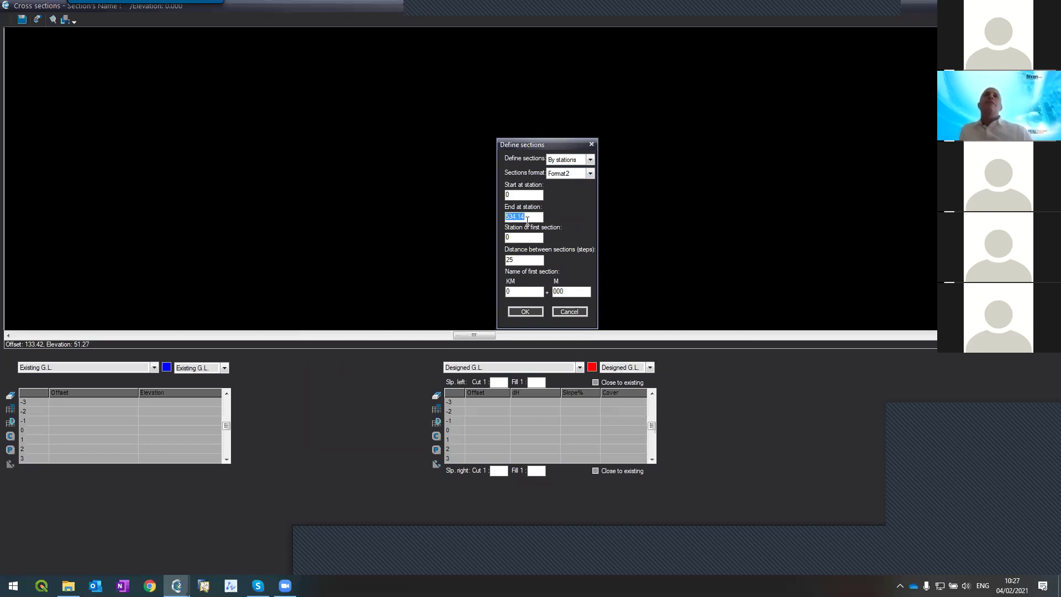
{"action": "double_click", "coordinate": [508, 260]}
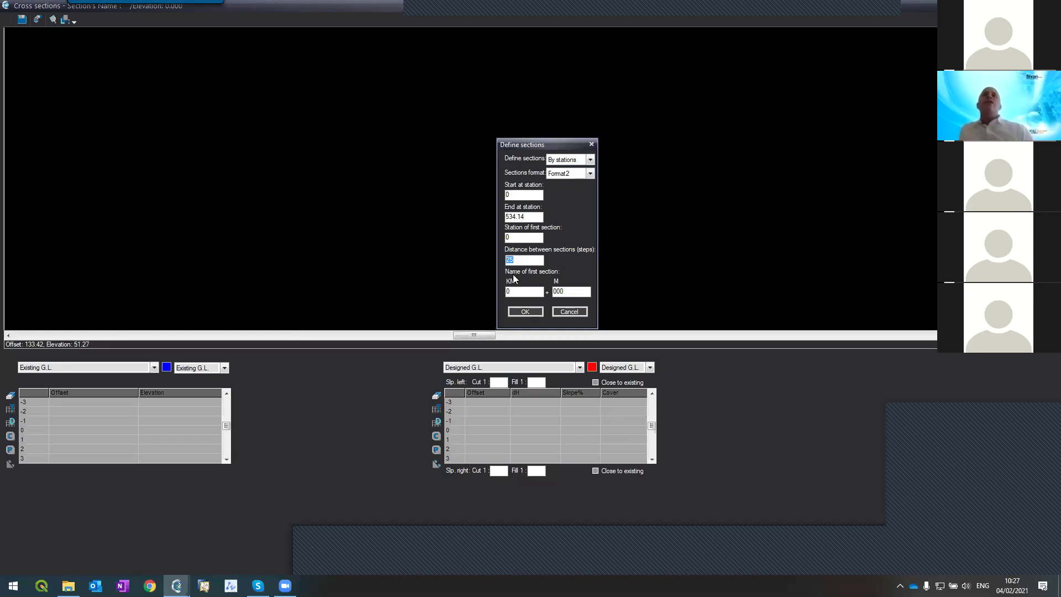
{"action": "left_click", "coordinate": [521, 313]}
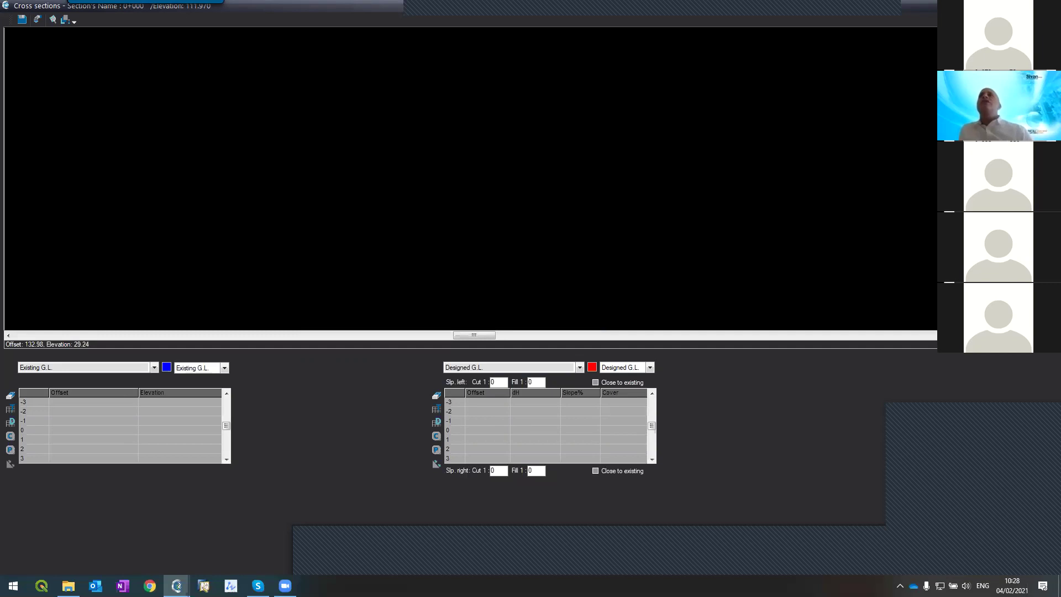
- Browse forward and back through the defined cross sections
{"action": "key", "text": "Page_Down"}
{"action": "key", "text": "Page_Down"}
{"action": "key", "text": "Page_Down"}
{"action": "key", "text": "Page_Down"}
{"action": "key", "text": "Page_Down"}
{"action": "key", "text": "Page_Down"}
{"action": "key", "text": "Page_Down"}
{"action": "key", "text": "Page_Up"}
{"action": "key", "text": "Page_Up"}
{"action": "key", "text": "Page_Up"}
{"action": "key", "text": "Page_Up"}
{"action": "key", "text": "Page_Up"}
{"action": "key", "text": "Page_Up"}
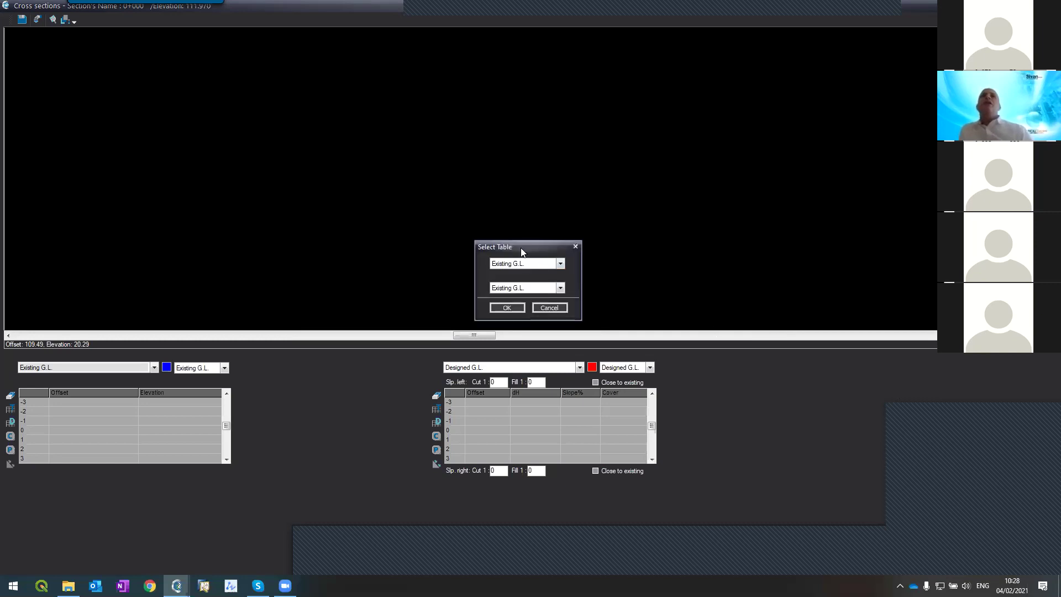
- Generate the existing ground data into the Existing G.L. table and review the offsets and elevations of section 0+000
{"action": "left_click", "coordinate": [492, 308]}
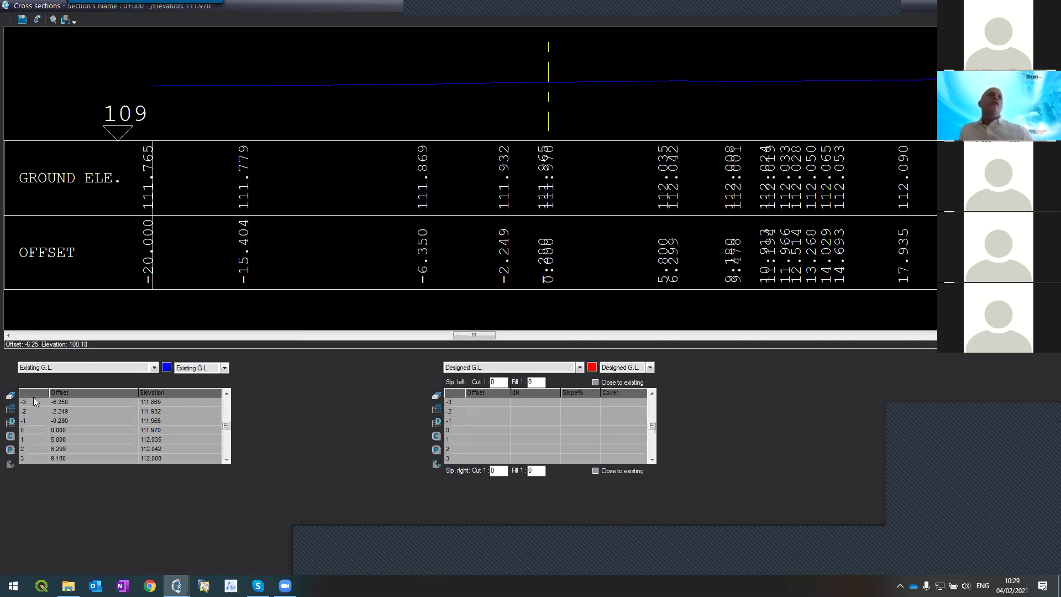
{"action": "left_click", "coordinate": [53, 421]}
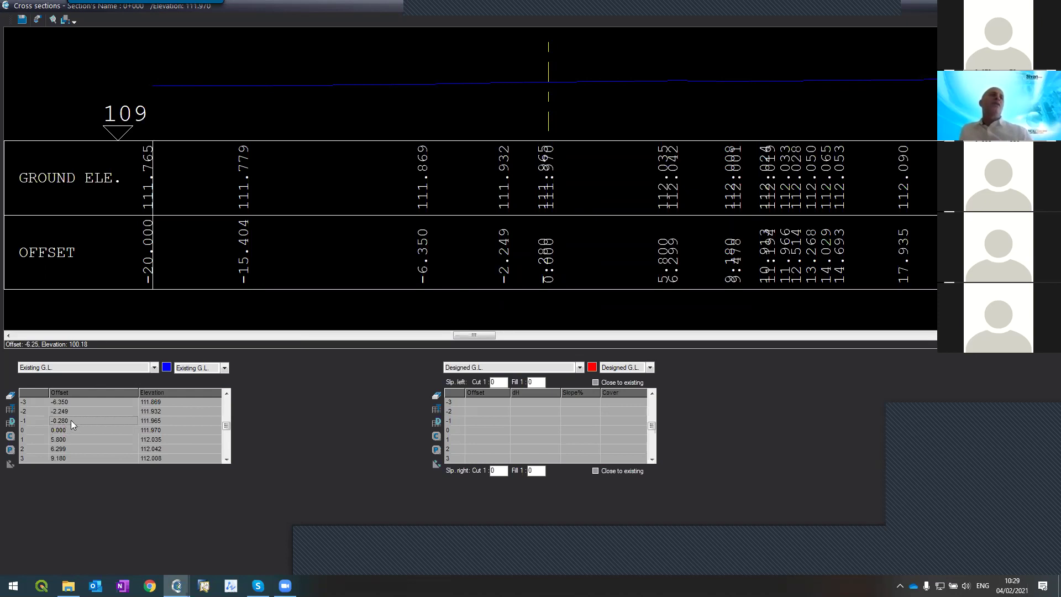
{"action": "scroll", "coordinate": [509, 76], "scroll_direction": "up", "scroll_amount": 3}
{"action": "middle_click_drag", "start_coordinate": [516, 82], "coordinate": [749, 110]}
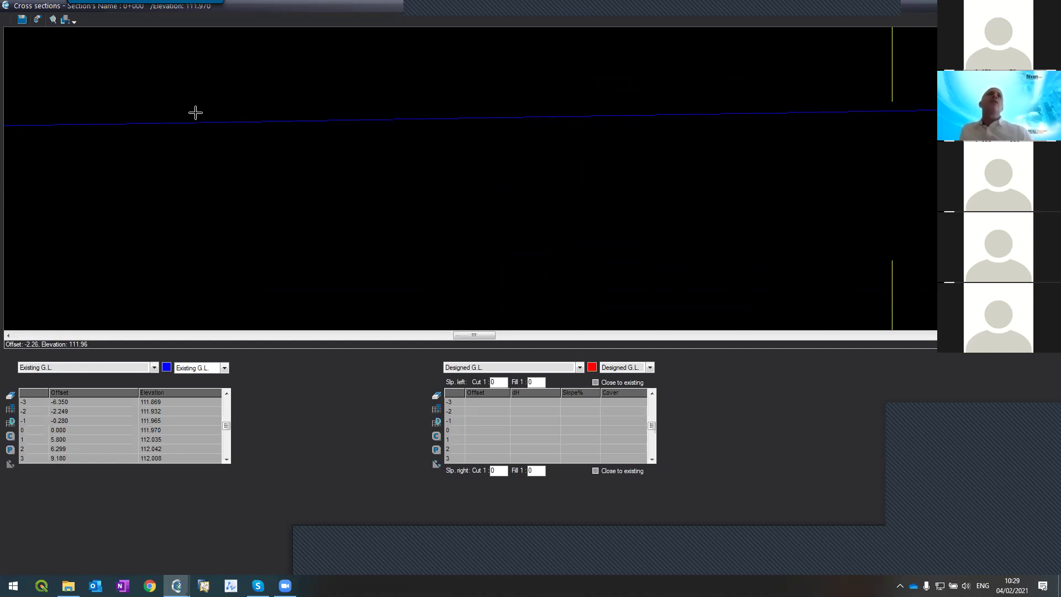
{"action": "left_click", "coordinate": [227, 393]}
{"action": "left_click", "coordinate": [227, 393]}
{"action": "left_click", "coordinate": [226, 393]}
{"action": "left_click", "coordinate": [226, 393]}
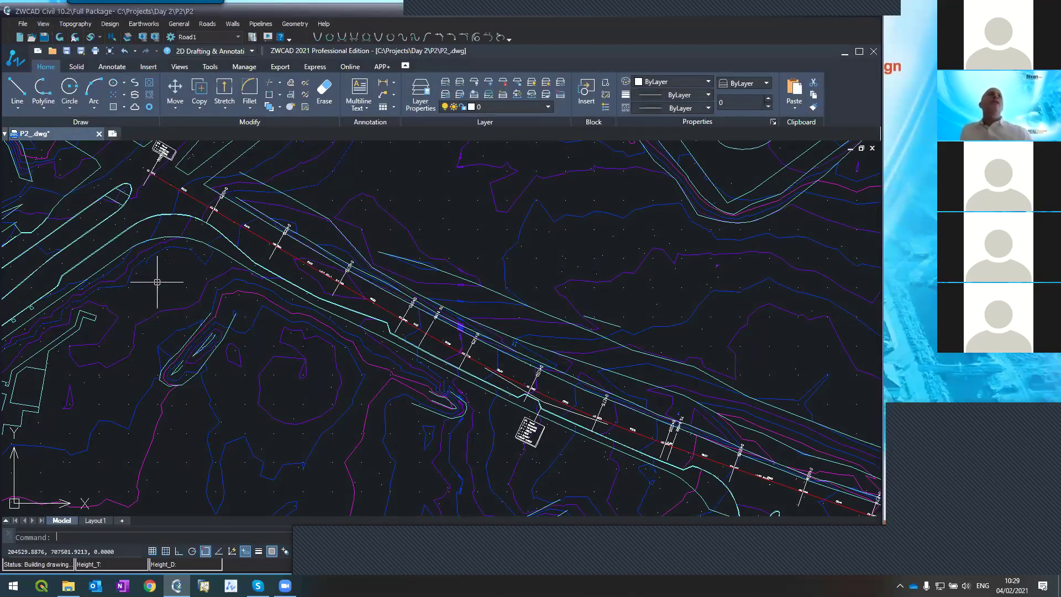
- Regenerate the topography contours over the full extents with triangles shown, at a 0.5 interval and maximum interpolation length of 60
{"action": "scroll", "coordinate": [119, 224], "scroll_direction": "up", "scroll_amount": 6}
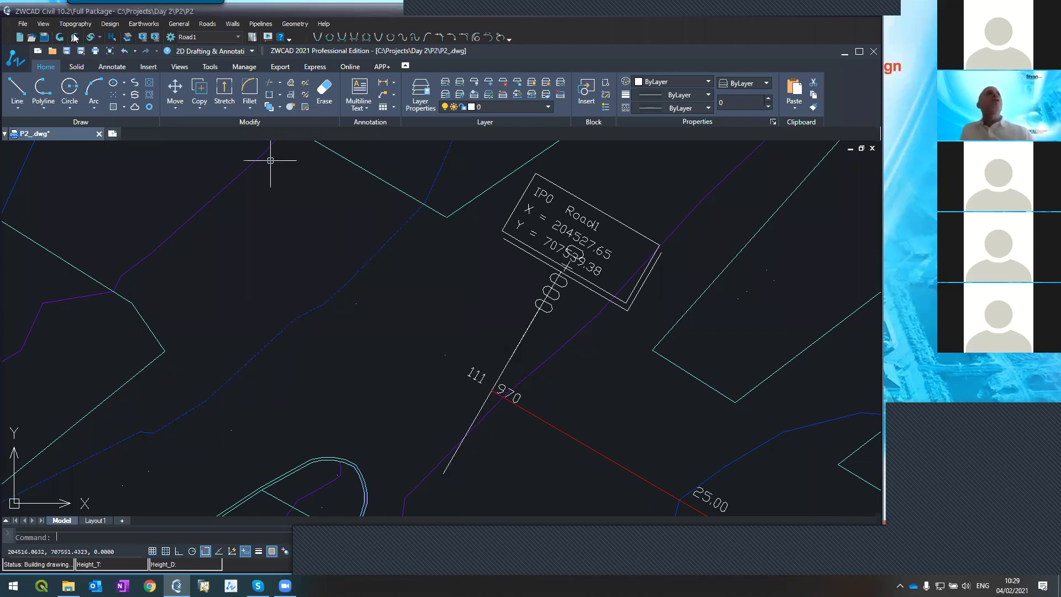
{"action": "left_click", "coordinate": [91, 27]}
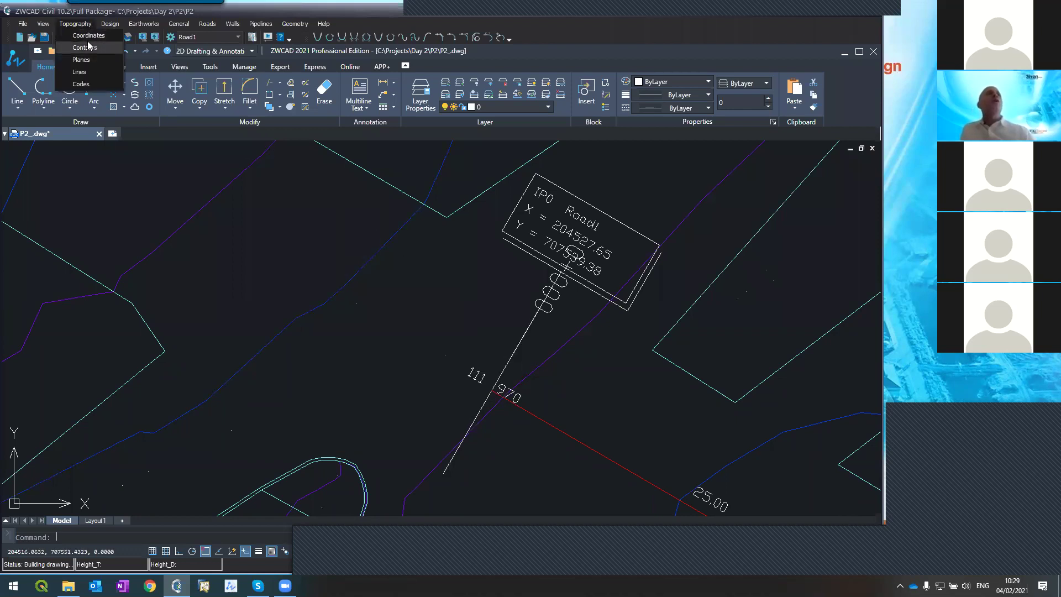
{"action": "left_click", "coordinate": [85, 48]}
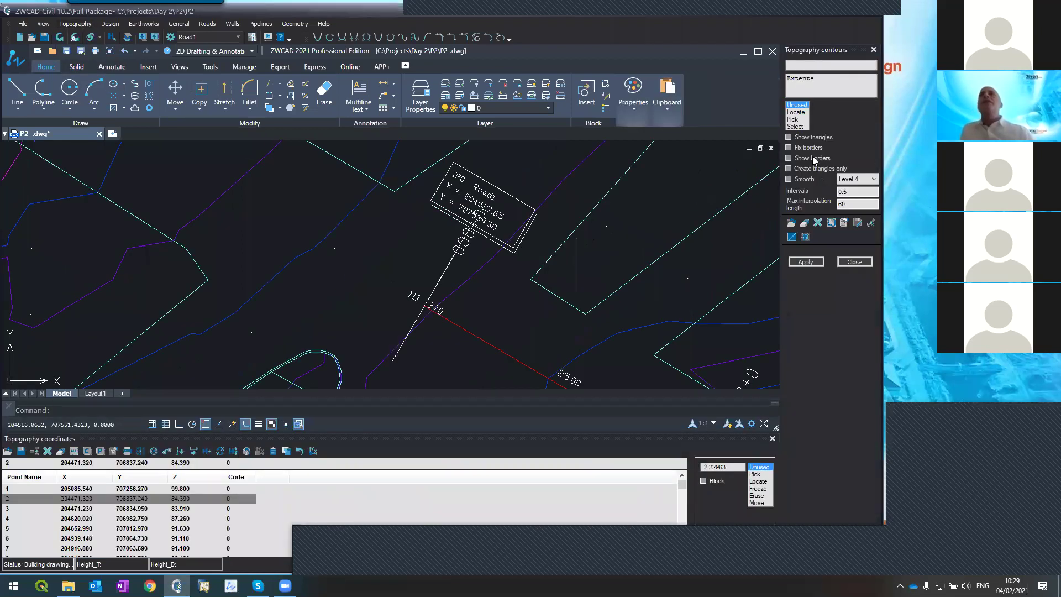
{"action": "left_click", "coordinate": [801, 138]}
{"action": "left_click", "coordinate": [805, 262]}
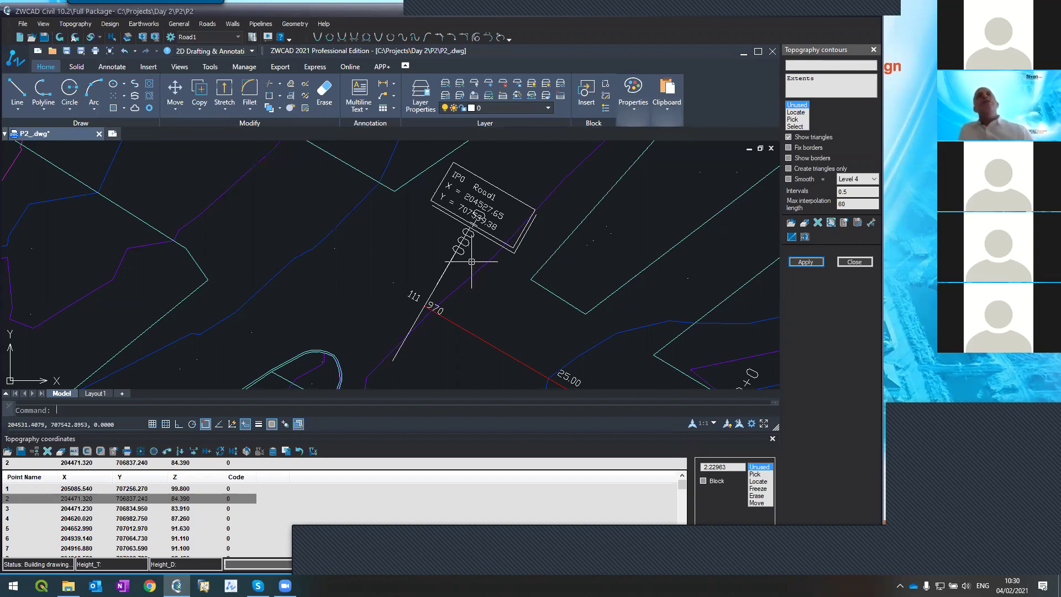
{"action": "left_click", "coordinate": [471, 260]}
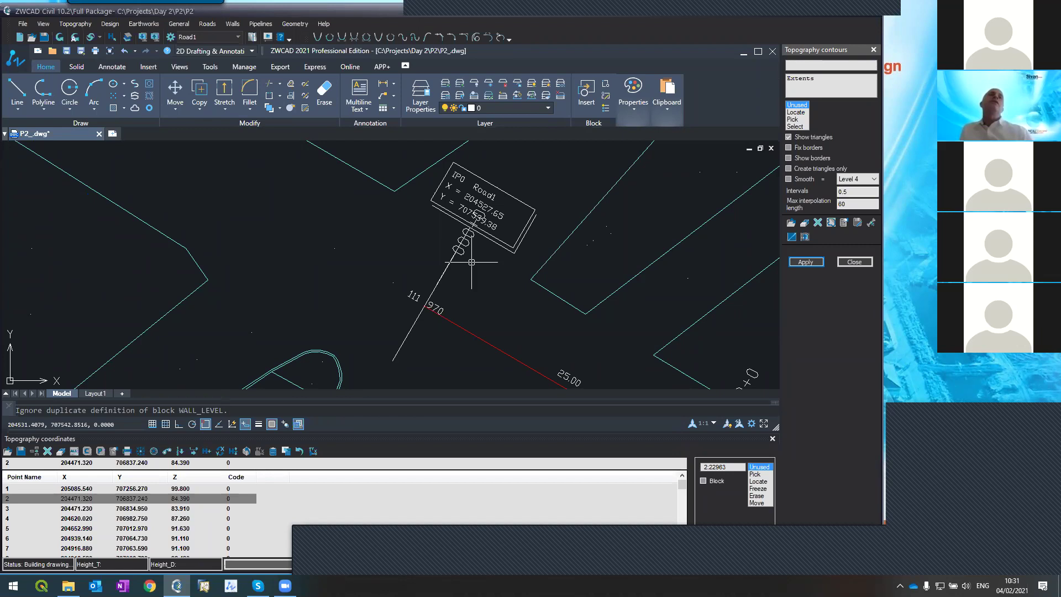
- Change the colour of the Ttriangles layer to yellow
{"action": "scroll", "coordinate": [321, 219], "scroll_direction": "down", "scroll_amount": 5}
{"action": "scroll", "coordinate": [321, 219], "scroll_direction": "down", "scroll_amount": 6}
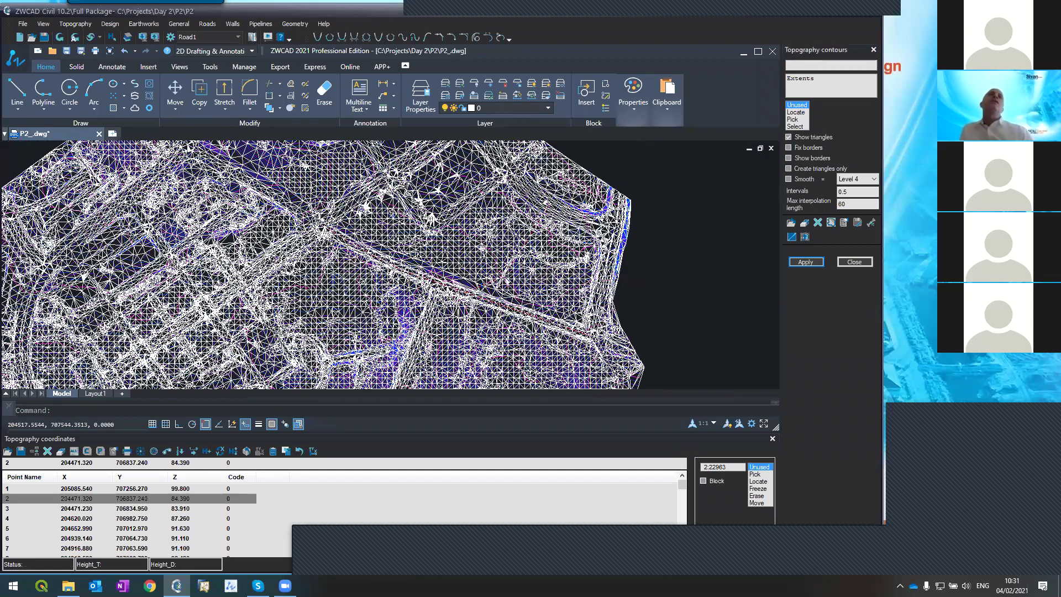
{"action": "scroll", "coordinate": [333, 251], "scroll_direction": "up", "scroll_amount": 8}
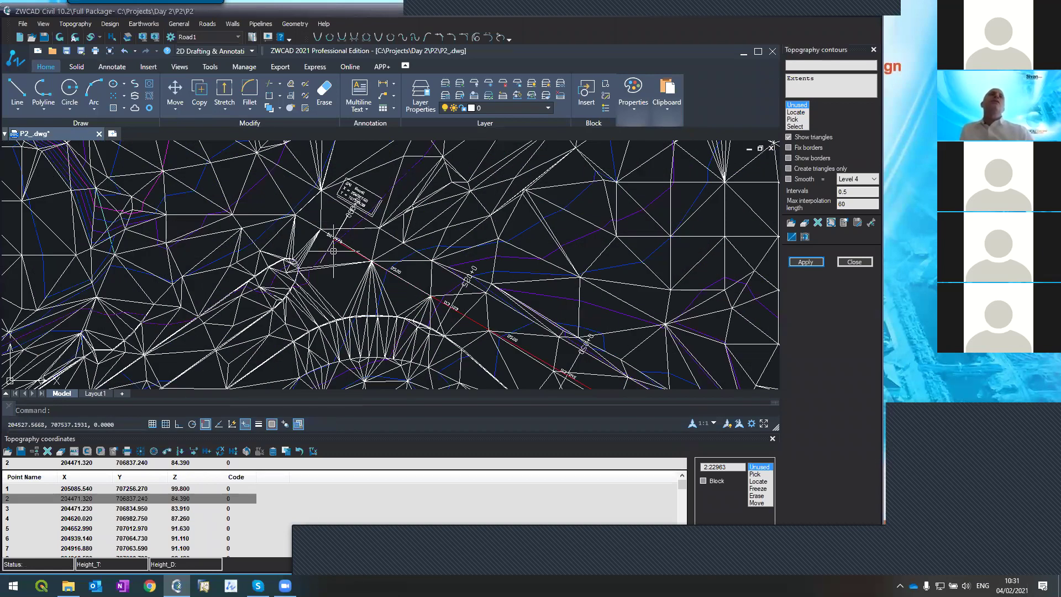
{"action": "type", "text": "la"}
{"action": "key", "text": "Return"}
{"action": "scroll", "coordinate": [281, 298], "scroll_direction": "down", "scroll_amount": 9}
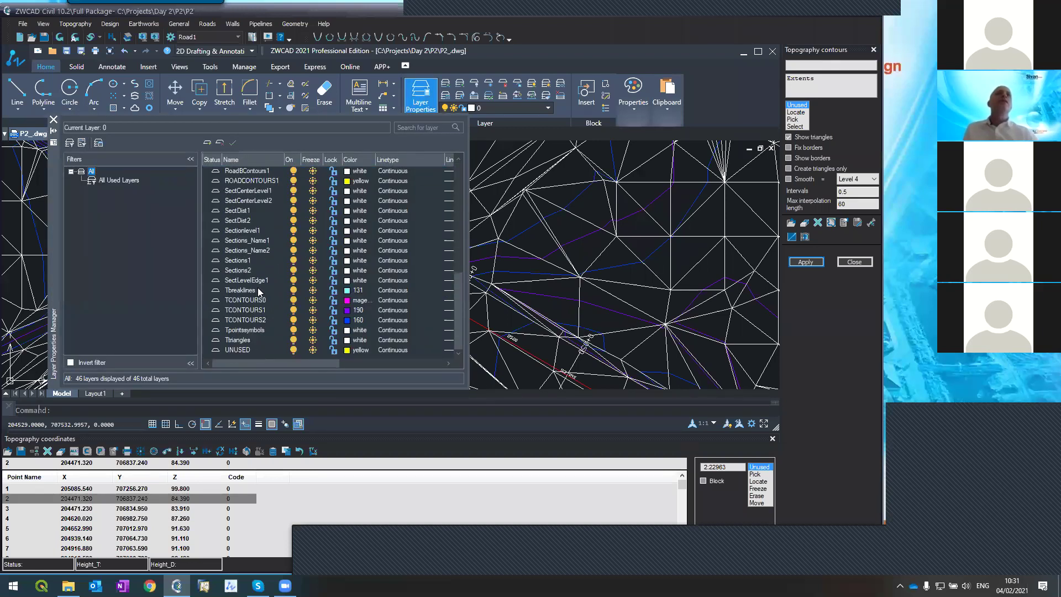
{"action": "left_click", "coordinate": [346, 340]}
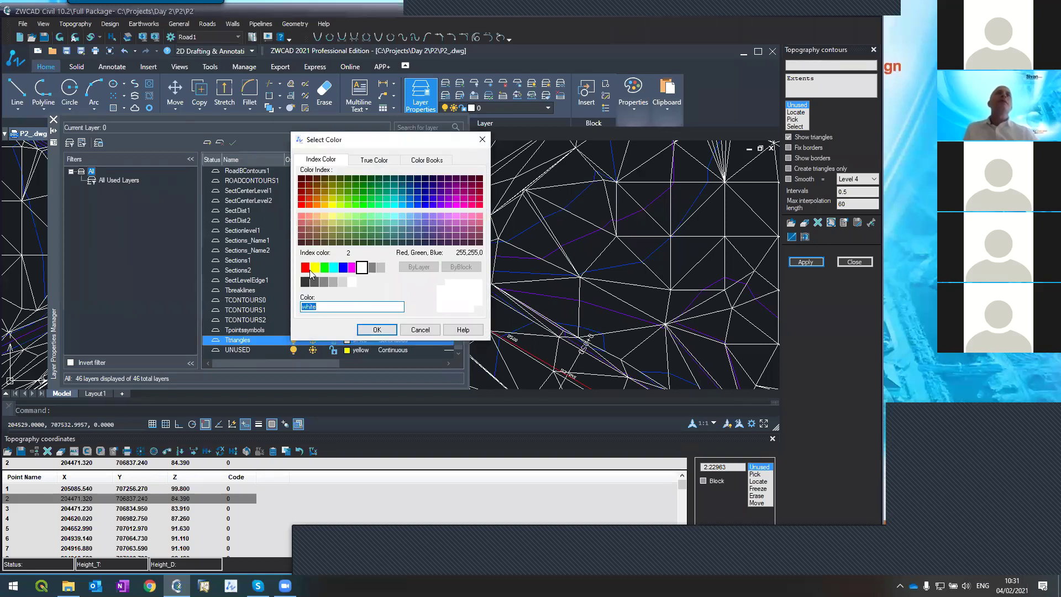
{"action": "left_click", "coordinate": [314, 268]}
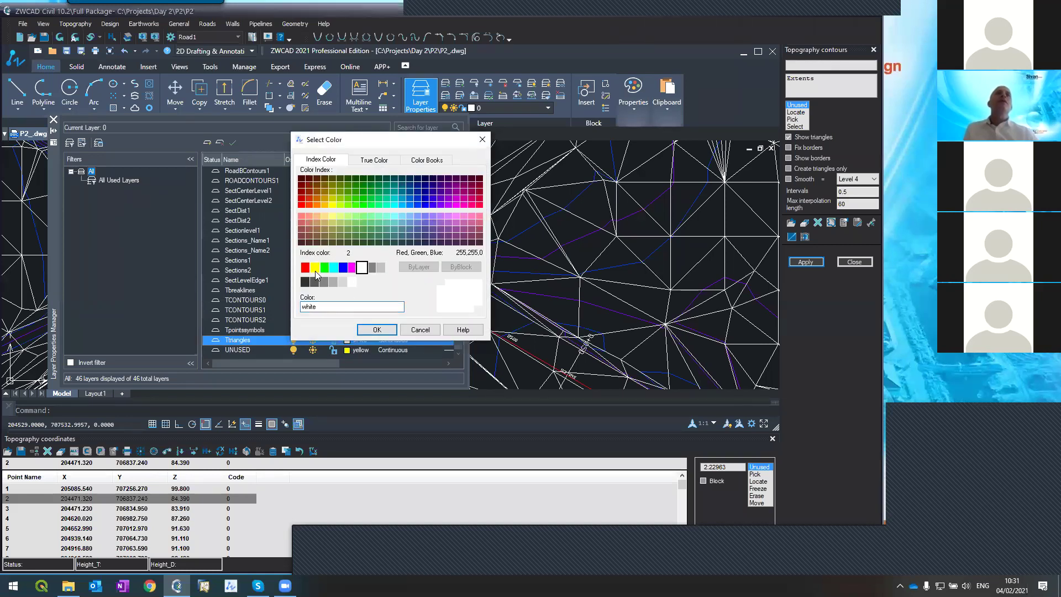
{"action": "left_click", "coordinate": [369, 329]}
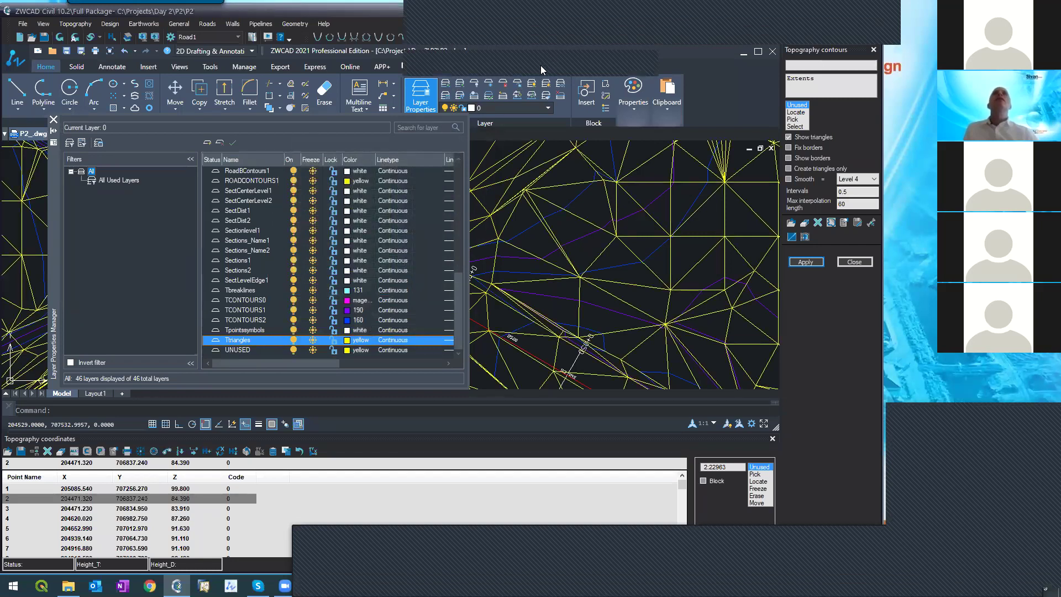
{"action": "left_click", "coordinate": [54, 120]}
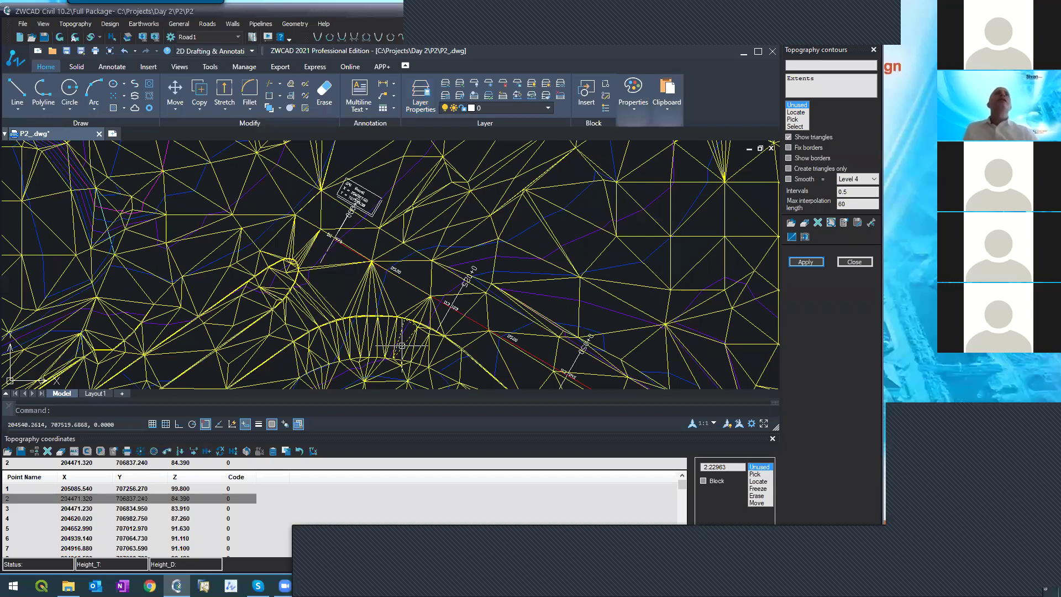
- Examine where the 0+000 section line crosses the terrain triangle edges on the plan along Road1
{"action": "scroll", "coordinate": [370, 270], "scroll_direction": "up", "scroll_amount": 3}
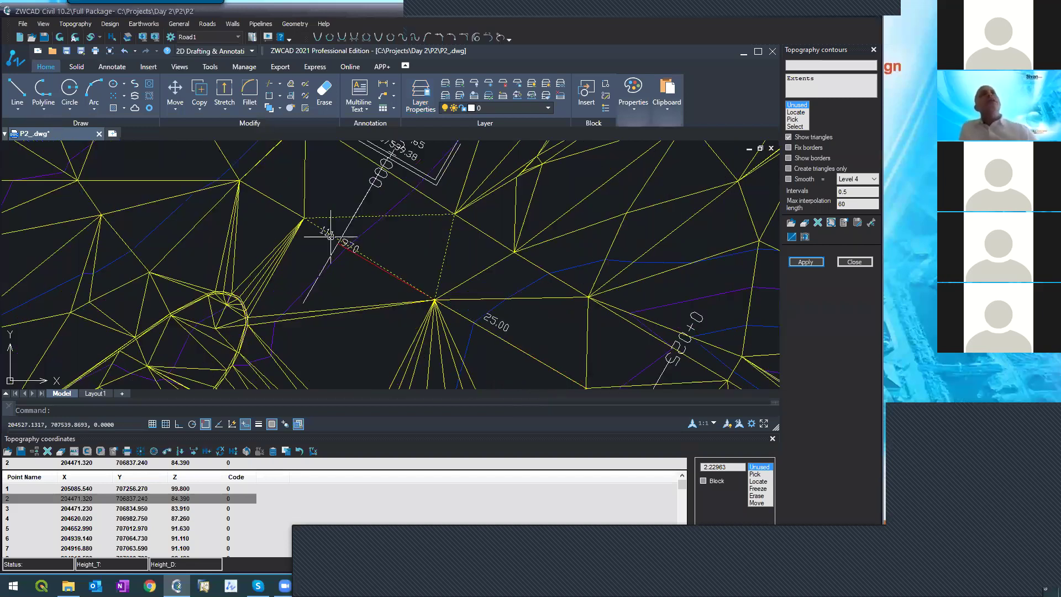
{"action": "scroll", "coordinate": [337, 238], "scroll_direction": "up", "scroll_amount": 3}
{"action": "scroll", "coordinate": [337, 237], "scroll_direction": "up", "scroll_amount": 2}
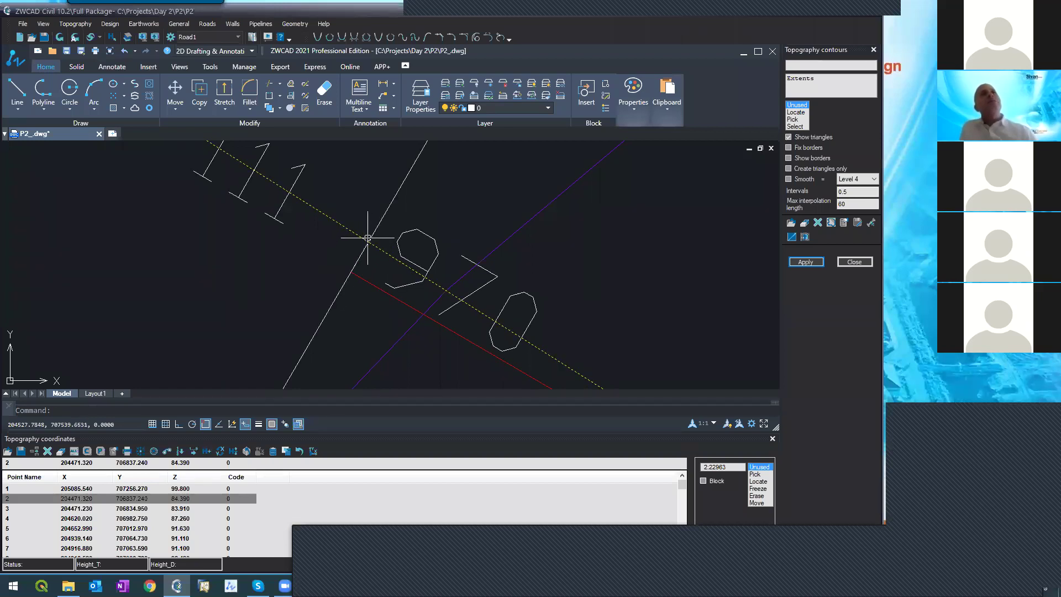
{"action": "scroll", "coordinate": [367, 265], "scroll_direction": "down", "scroll_amount": 4}
{"action": "scroll", "coordinate": [387, 232], "scroll_direction": "up", "scroll_amount": 2}
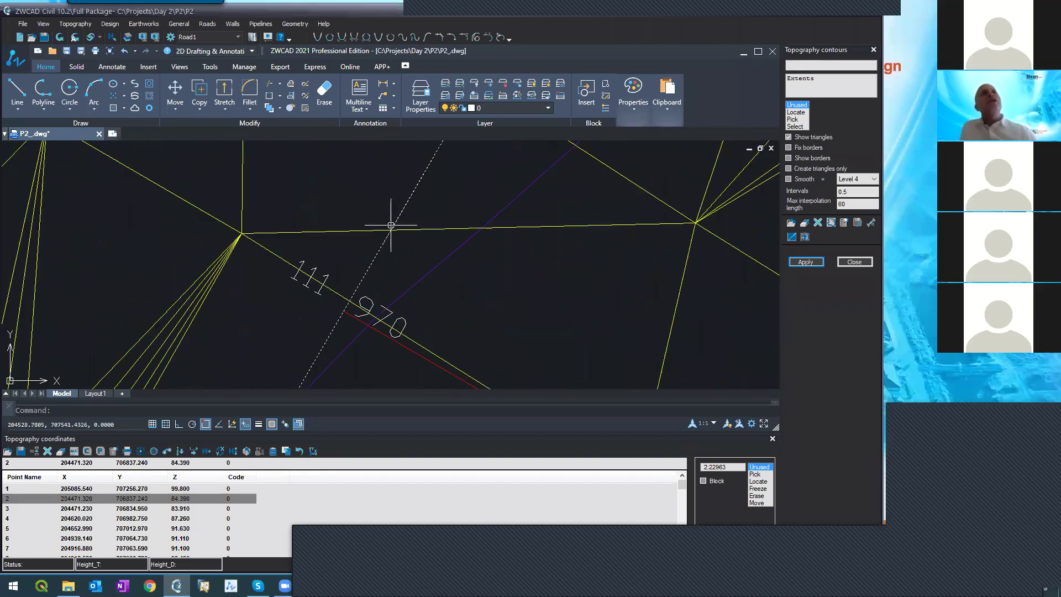
{"action": "scroll", "coordinate": [394, 221], "scroll_direction": "down", "scroll_amount": 3}
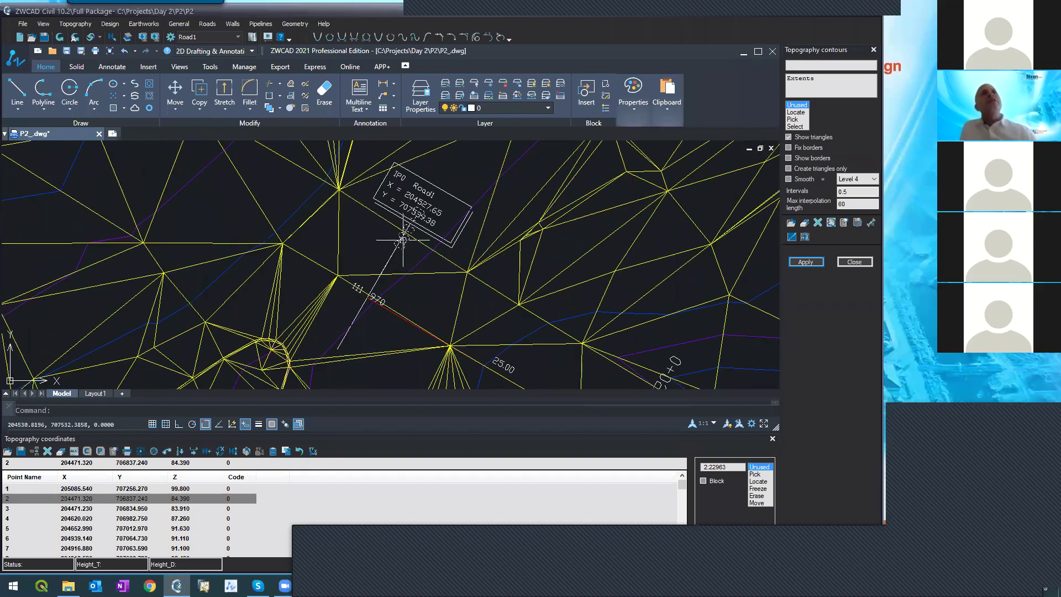
{"action": "scroll", "coordinate": [407, 227], "scroll_direction": "down", "scroll_amount": 2}
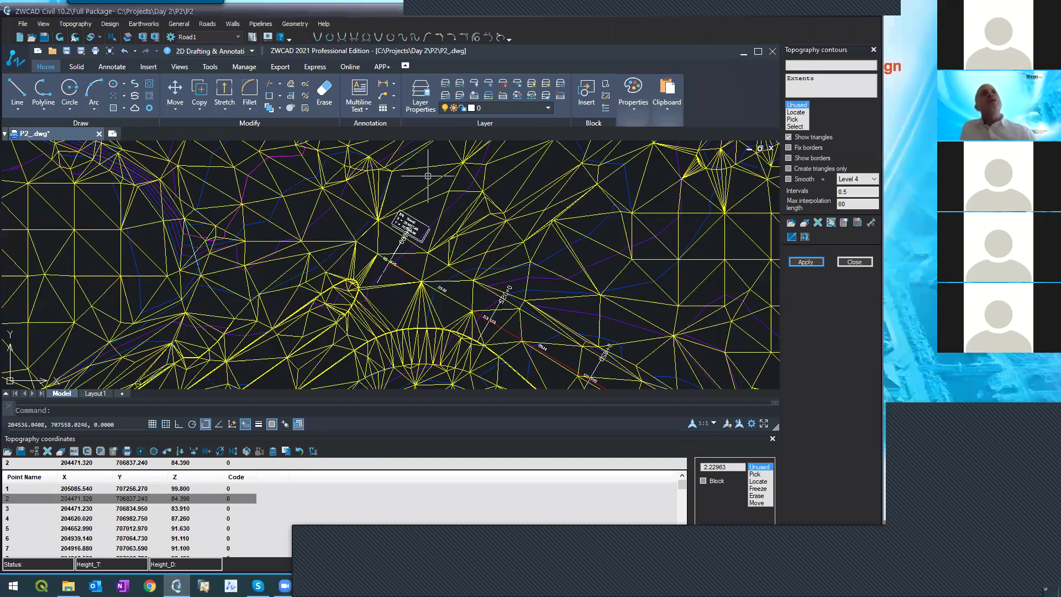
{"action": "scroll", "coordinate": [391, 196], "scroll_direction": "down", "scroll_amount": 3}
{"action": "scroll", "coordinate": [390, 195], "scroll_direction": "up", "scroll_amount": 2}
{"action": "scroll", "coordinate": [390, 196], "scroll_direction": "down", "scroll_amount": 5}
{"action": "scroll", "coordinate": [389, 195], "scroll_direction": "up", "scroll_amount": 6}
{"action": "scroll", "coordinate": [388, 196], "scroll_direction": "up", "scroll_amount": 2}
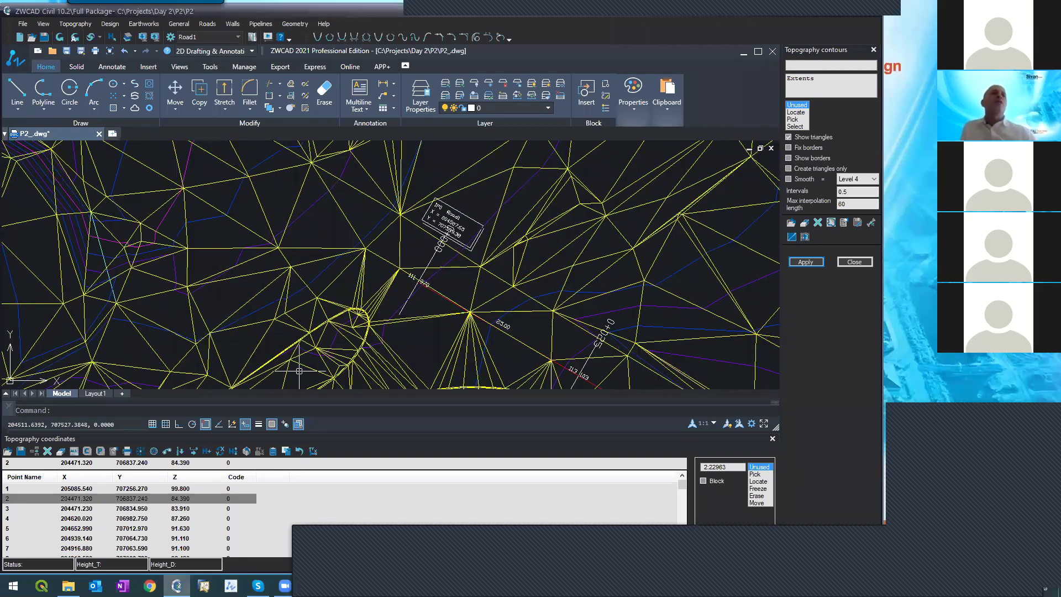
- Reopen the Road1 cross sections and review the existing ground offsets and profile line of section 0+000
{"action": "left_click", "coordinate": [176, 586]}
{"action": "left_click", "coordinate": [177, 585]}
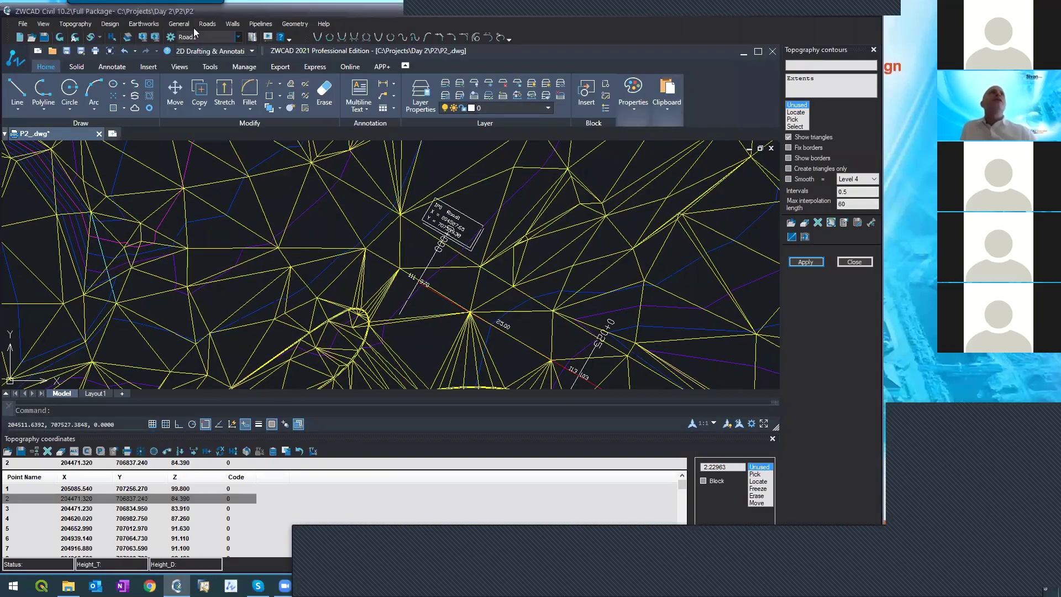
{"action": "left_click", "coordinate": [206, 24]}
{"action": "left_click", "coordinate": [215, 97]}
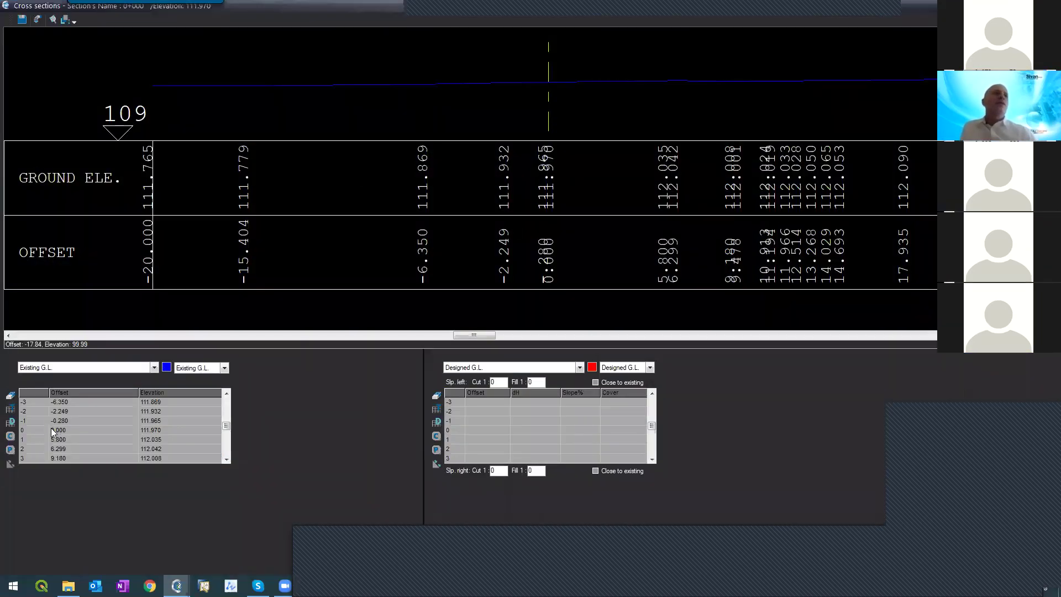
{"action": "left_click", "coordinate": [84, 429]}
{"action": "left_click", "coordinate": [56, 422]}
{"action": "left_click", "coordinate": [83, 411]}
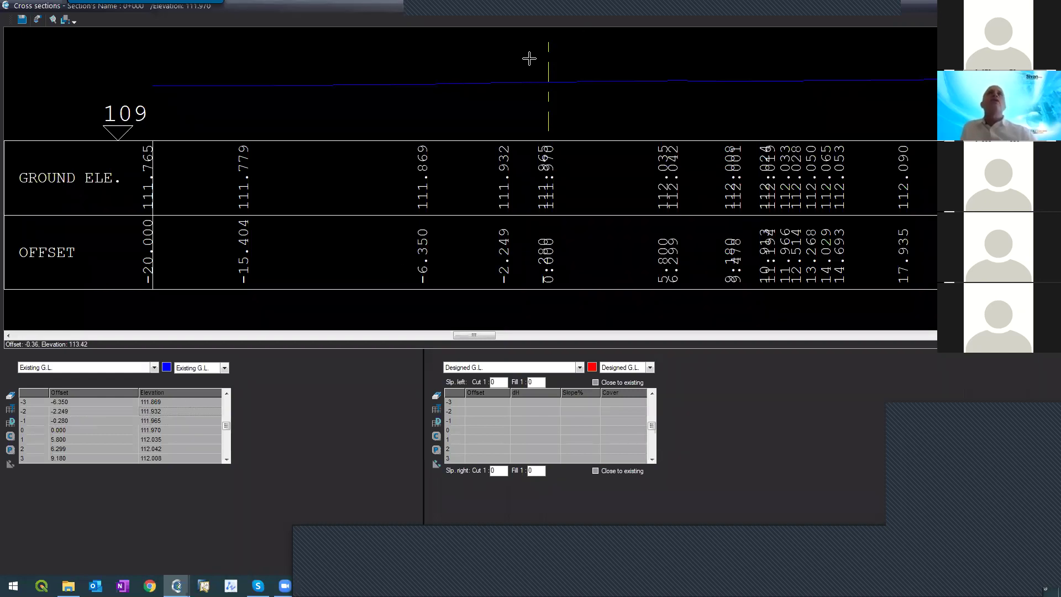
{"action": "scroll", "coordinate": [521, 64], "scroll_direction": "up", "scroll_amount": 3}
{"action": "scroll", "coordinate": [516, 83], "scroll_direction": "up", "scroll_amount": 3}
{"action": "scroll", "coordinate": [381, 143], "scroll_direction": "down", "scroll_amount": 5}
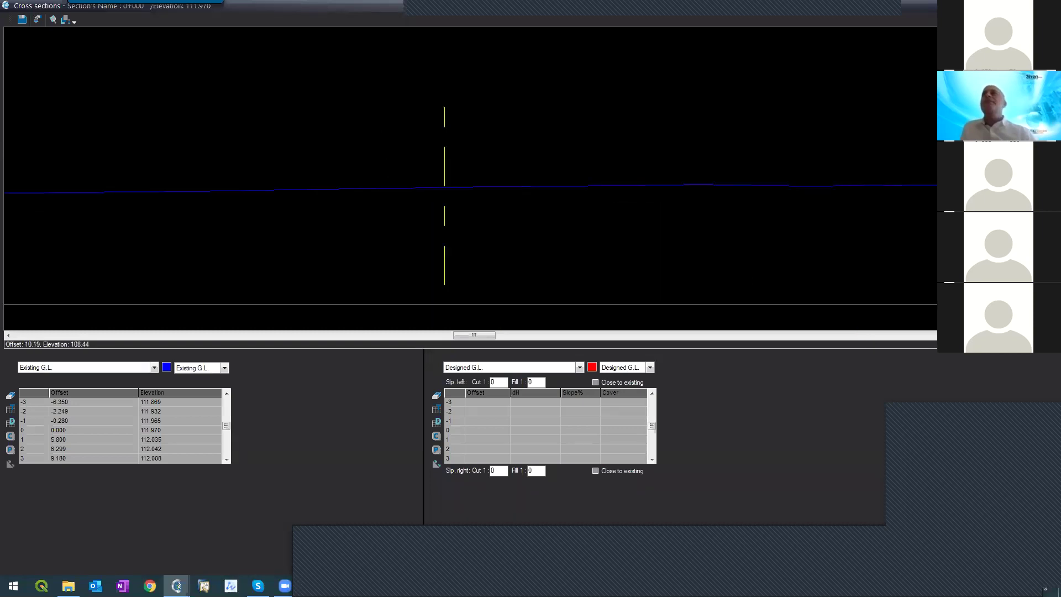
{"action": "scroll", "coordinate": [679, 150], "scroll_direction": "down", "scroll_amount": 2}
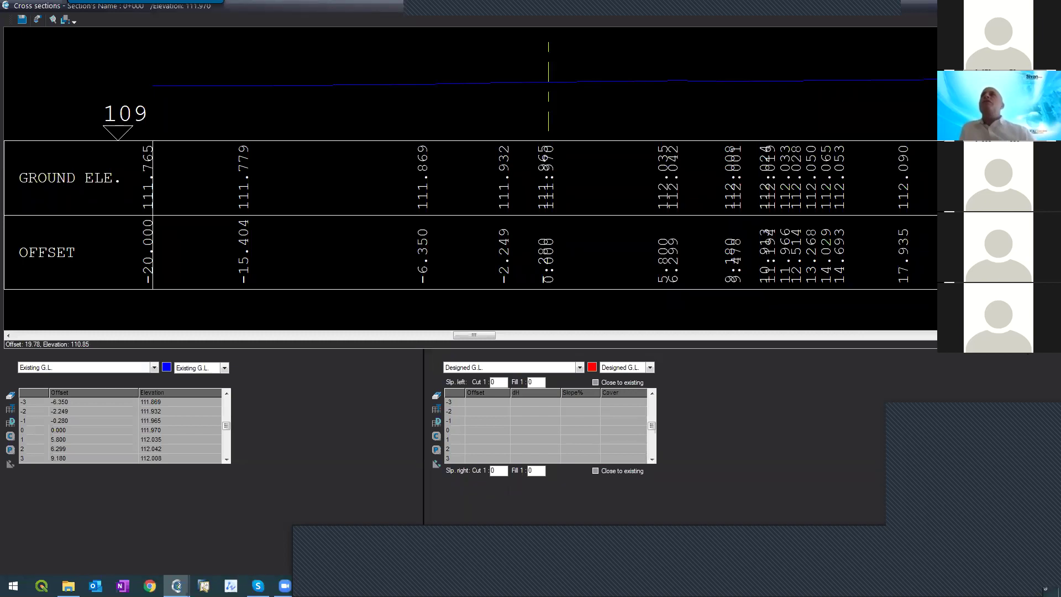
- Close the cross sections and inspect the triangulation on the plan between sections 0+025 and 0+050
{"action": "key", "text": "Escape"}
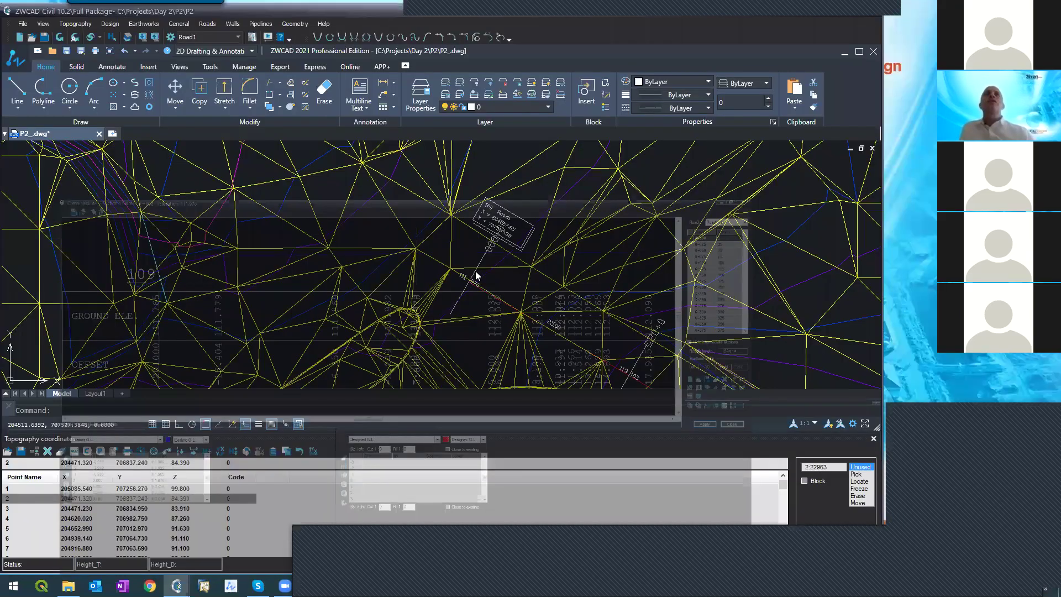
{"action": "scroll", "coordinate": [468, 239], "scroll_direction": "up", "scroll_amount": 5}
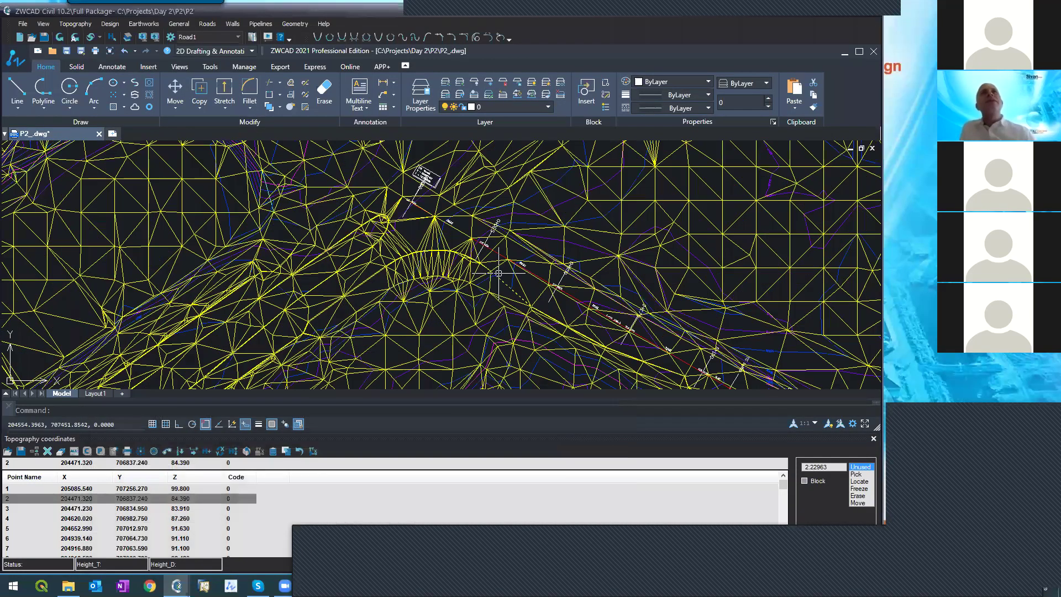
{"action": "scroll", "coordinate": [497, 255], "scroll_direction": "down", "scroll_amount": 2}
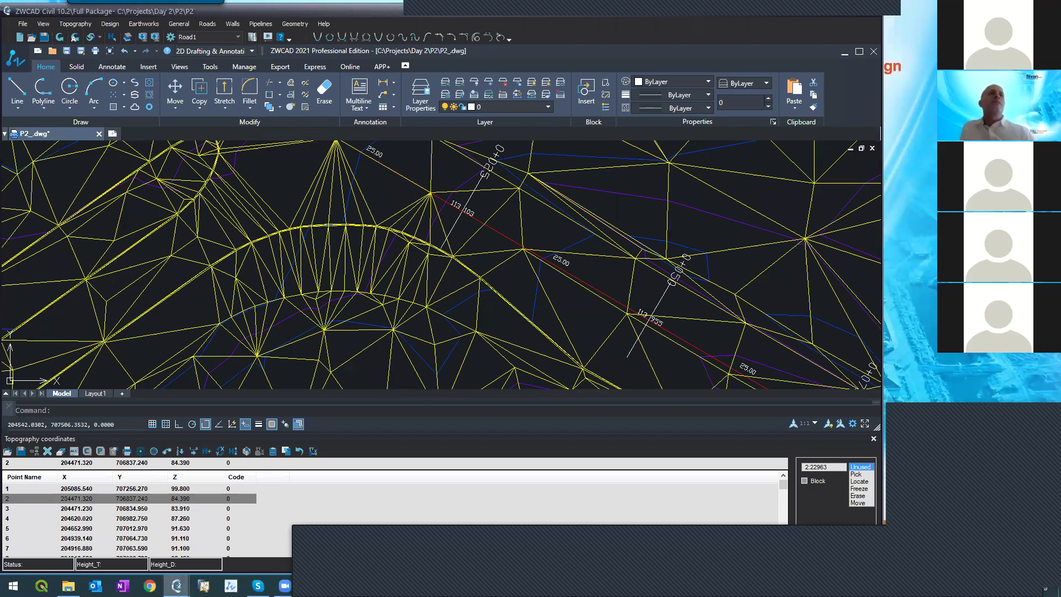
- Insert a new cross section named 0+037 between sections 0+025 and 0+050
{"action": "left_click", "coordinate": [312, 450]}
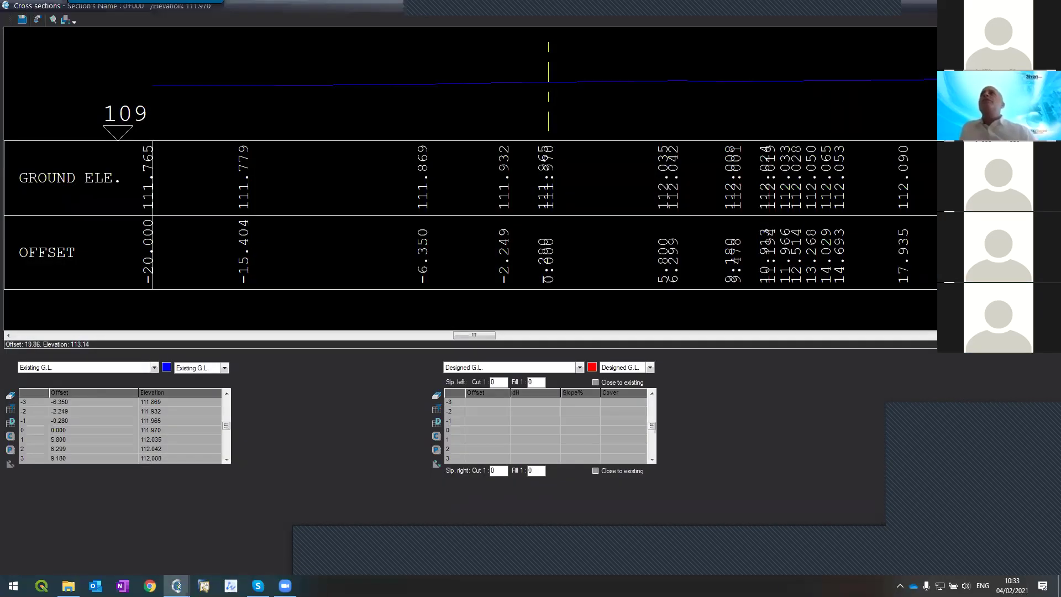
{"action": "key", "text": "Page_Down"}
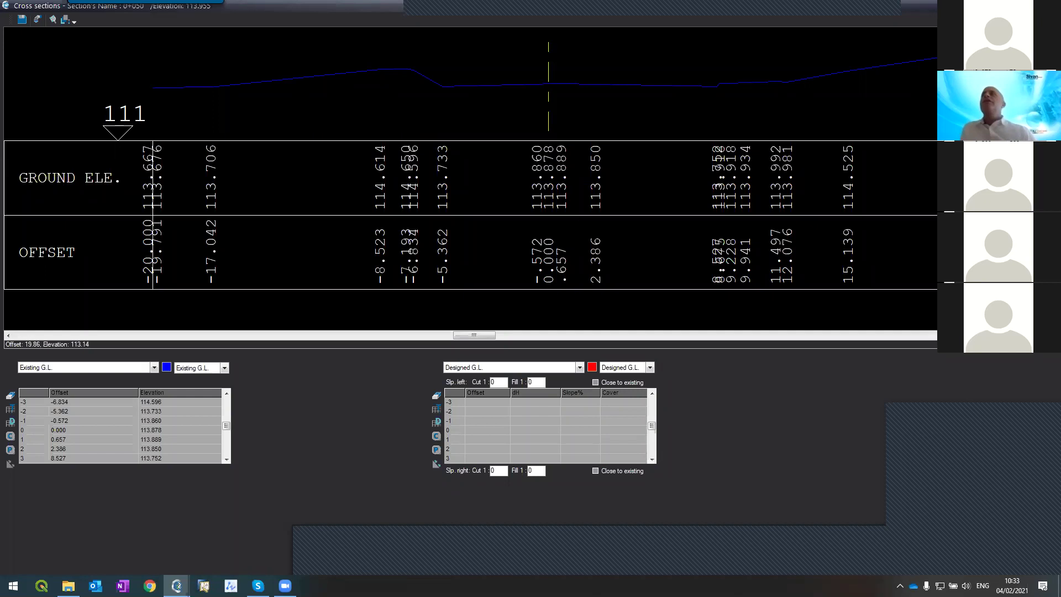
{"action": "key", "text": "Page_Up"}
{"action": "key", "text": "Page_Up"}
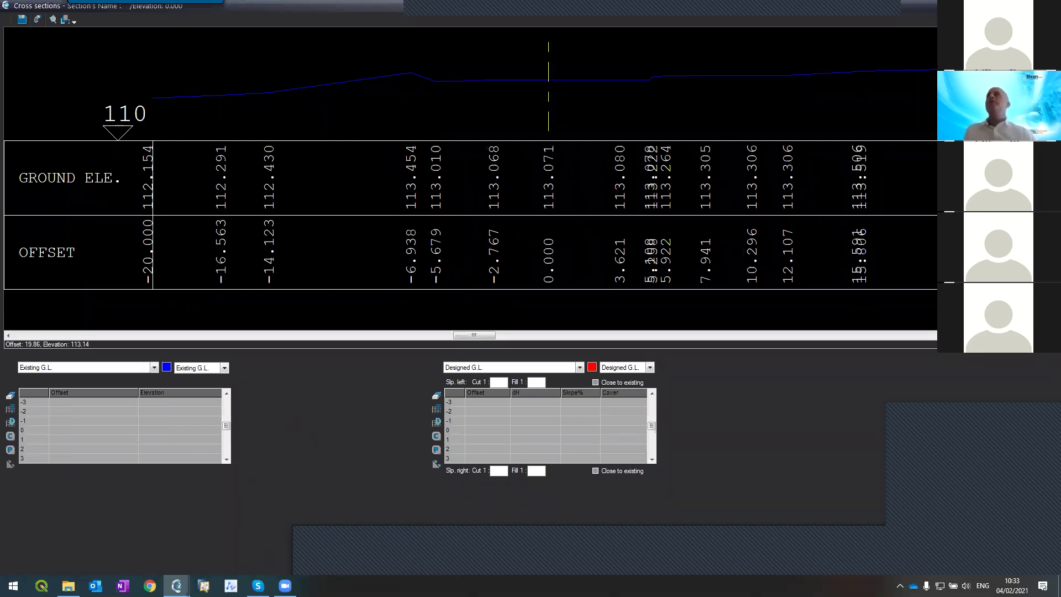
{"action": "key", "text": "Page_Down"}
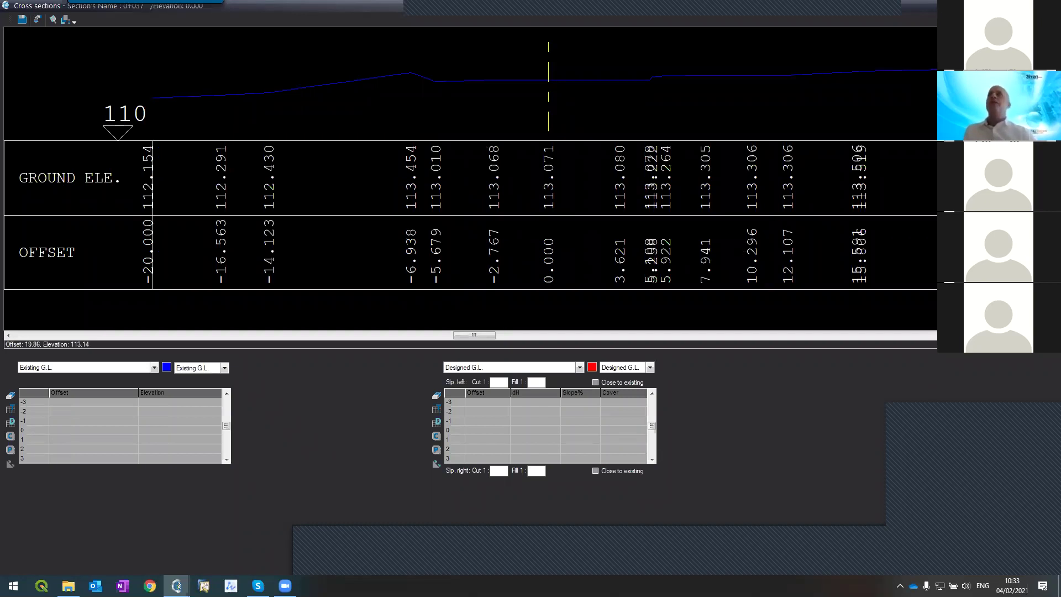
{"action": "key", "text": "Page_Down"}
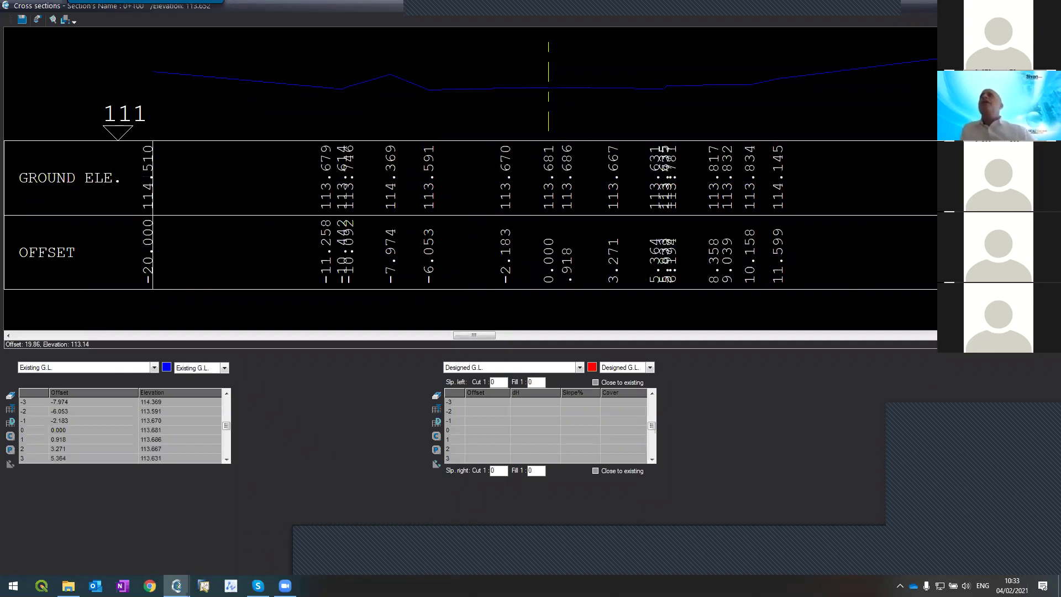
- Check the empty section 0+037 against its neighbours and regenerate the existing ground data, accepting erasure of all existing data
{"action": "key", "text": "Page_Up"}
{"action": "key", "text": "Page_Down"}
{"action": "key", "text": "Page_Down"}
{"action": "key", "text": "Page_Up"}
{"action": "key", "text": "Page_Up"}
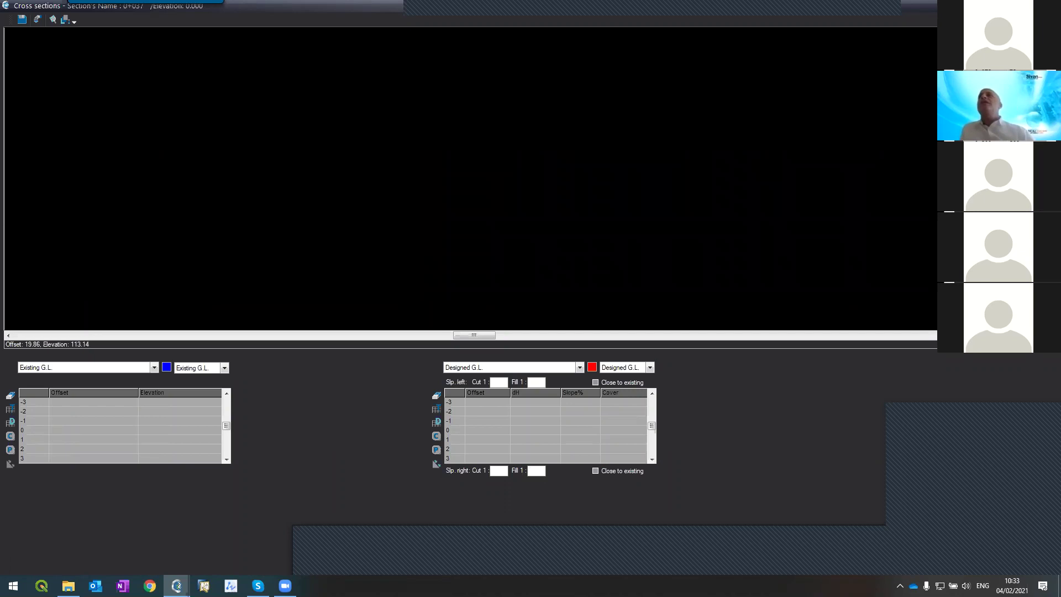
{"action": "left_click", "coordinate": [512, 341]}
{"action": "left_click", "coordinate": [508, 308]}
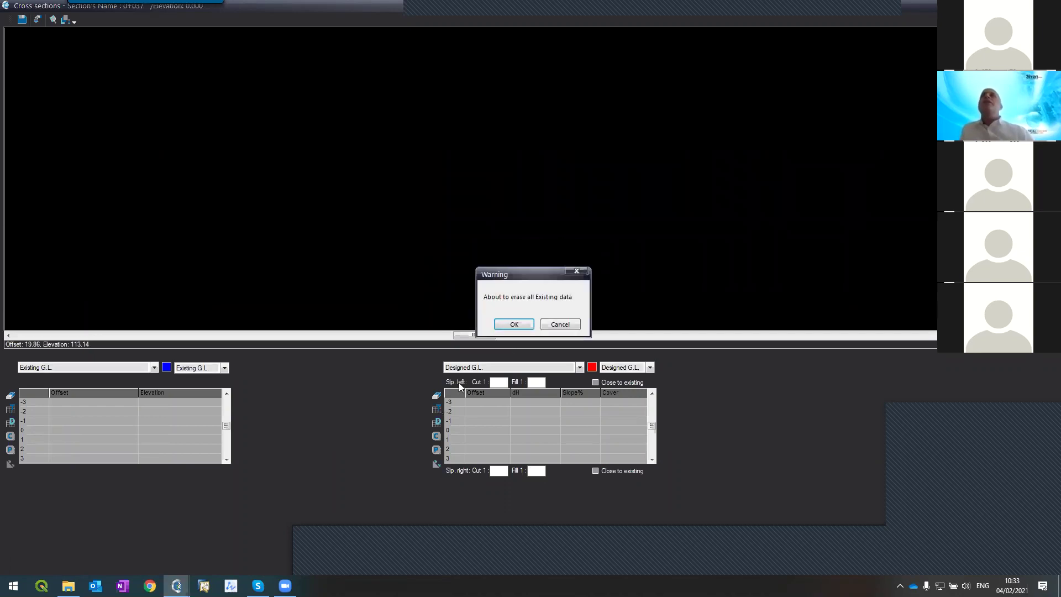
{"action": "left_click", "coordinate": [514, 325]}
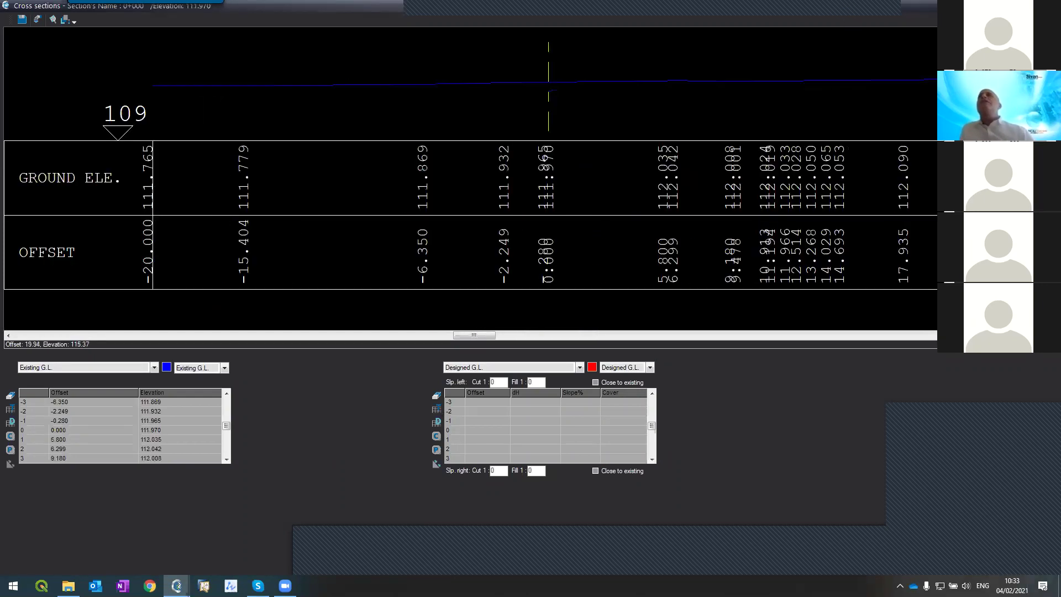
- Go to section 0+037 and update the drawing with layout, contours, distances and triangles, checking the section's location on the plan
{"action": "key", "text": "Page_Down"}
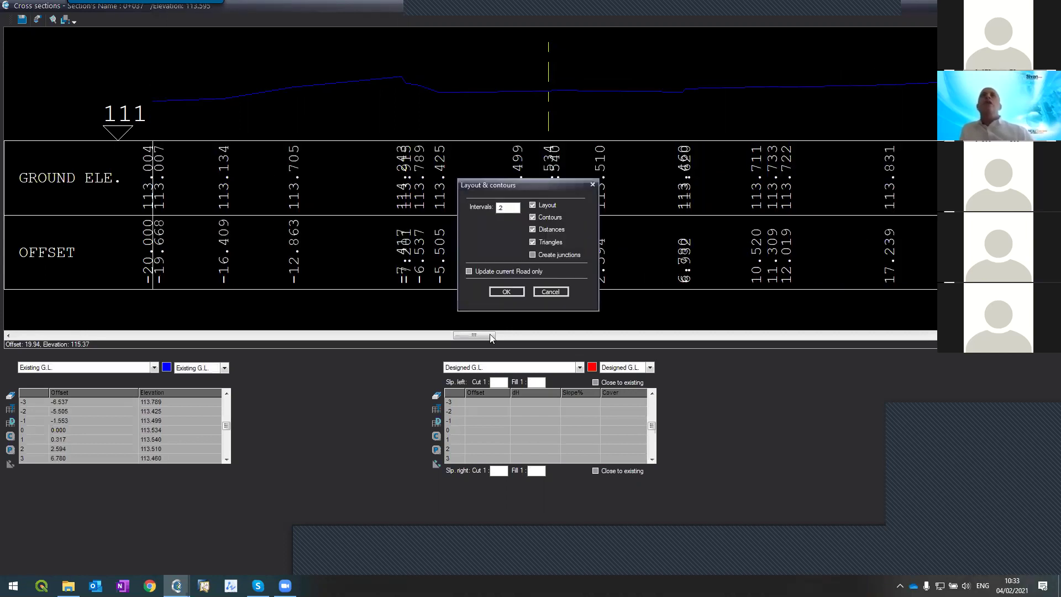
{"action": "left_click", "coordinate": [497, 291]}
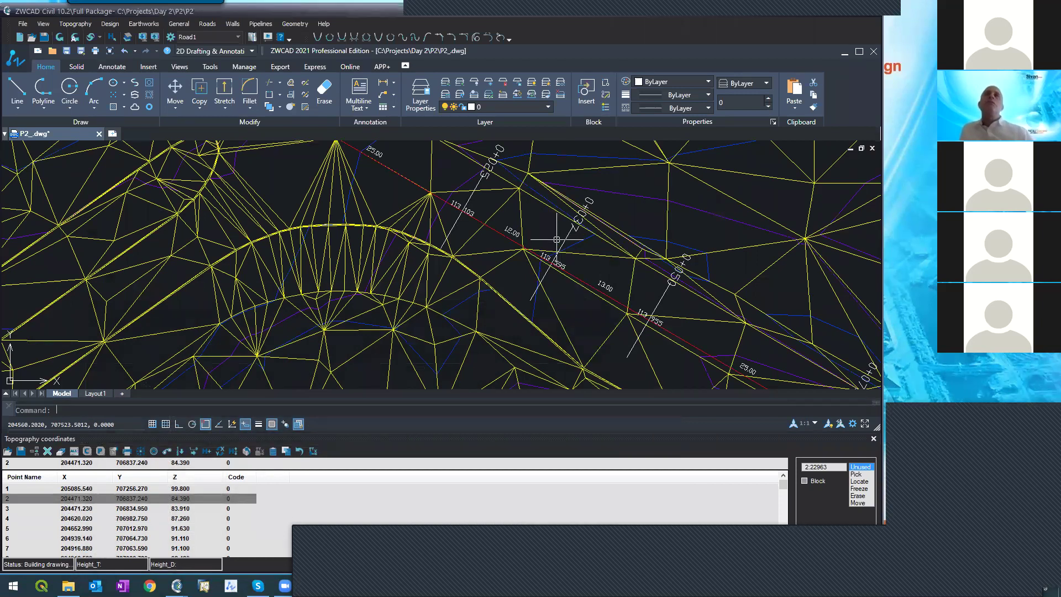
{"action": "scroll", "coordinate": [586, 257], "scroll_direction": "up", "scroll_amount": 5}
{"action": "scroll", "coordinate": [587, 258], "scroll_direction": "down", "scroll_amount": 5}
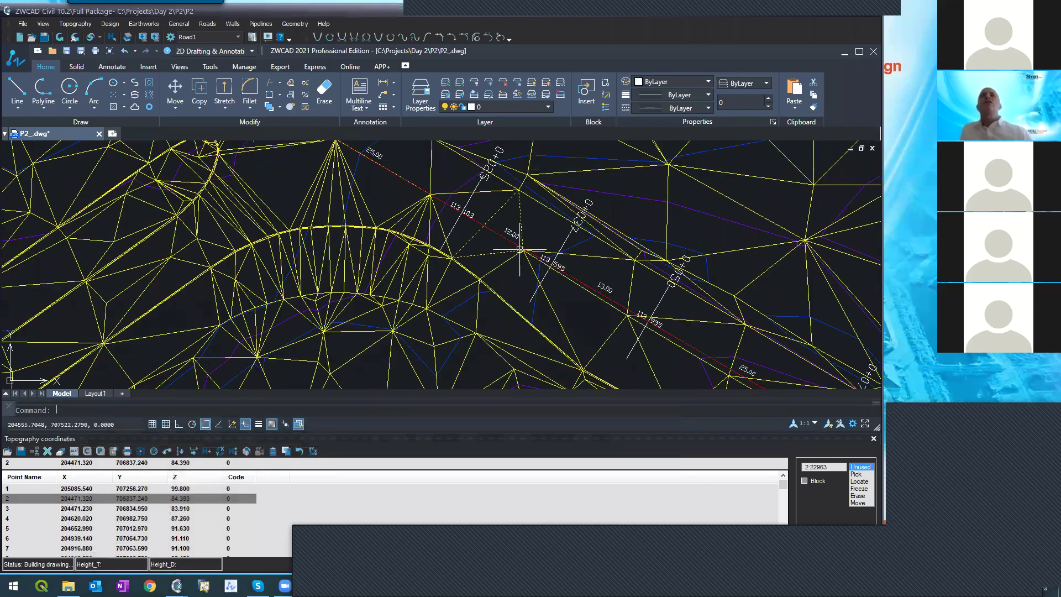
- Switch back to the maximized cross sections window and review the existing ground offsets of section 0+037
{"action": "mouse_move", "coordinate": [177, 586]}
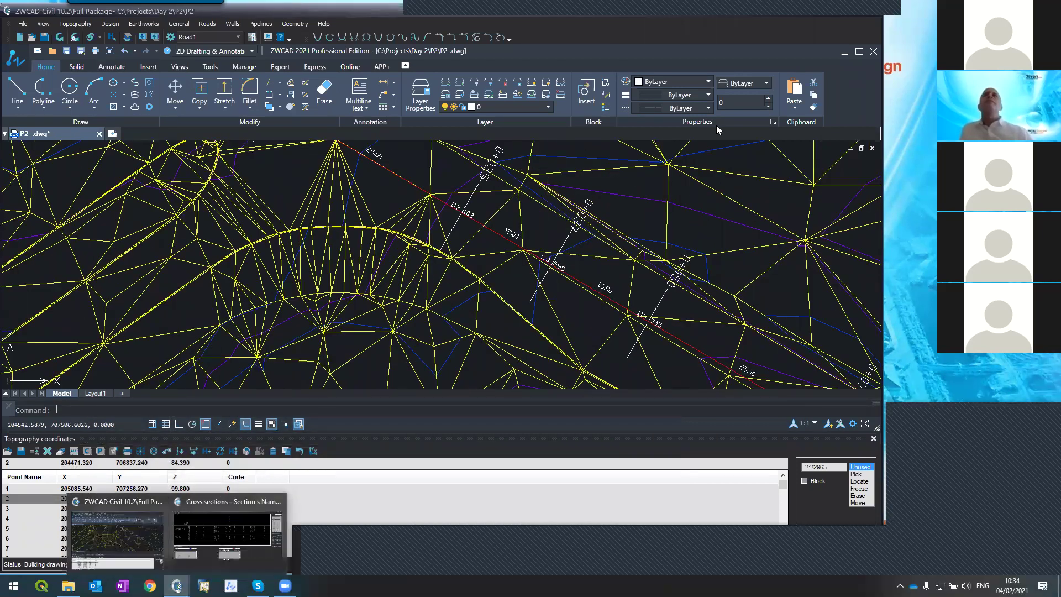
{"action": "left_click", "coordinate": [192, 518]}
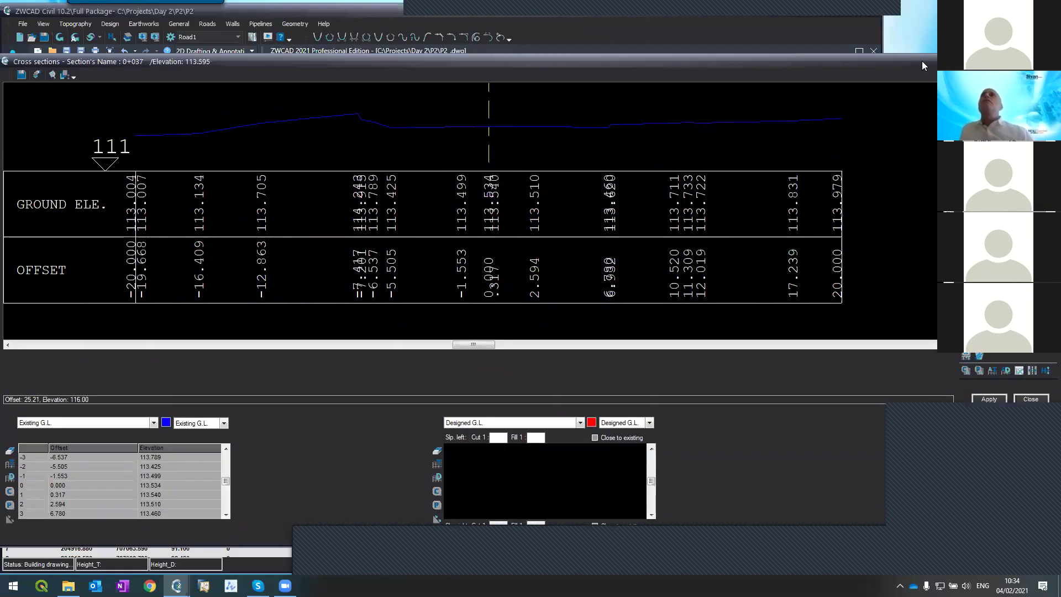
{"action": "double_click", "coordinate": [922, 65]}
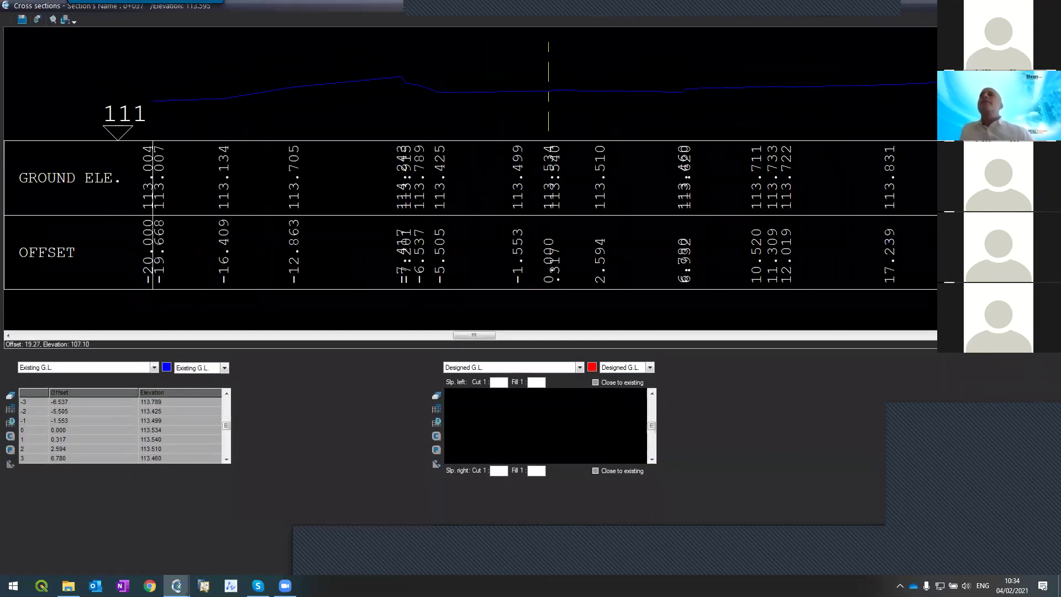
{"action": "key", "text": "Escape"}
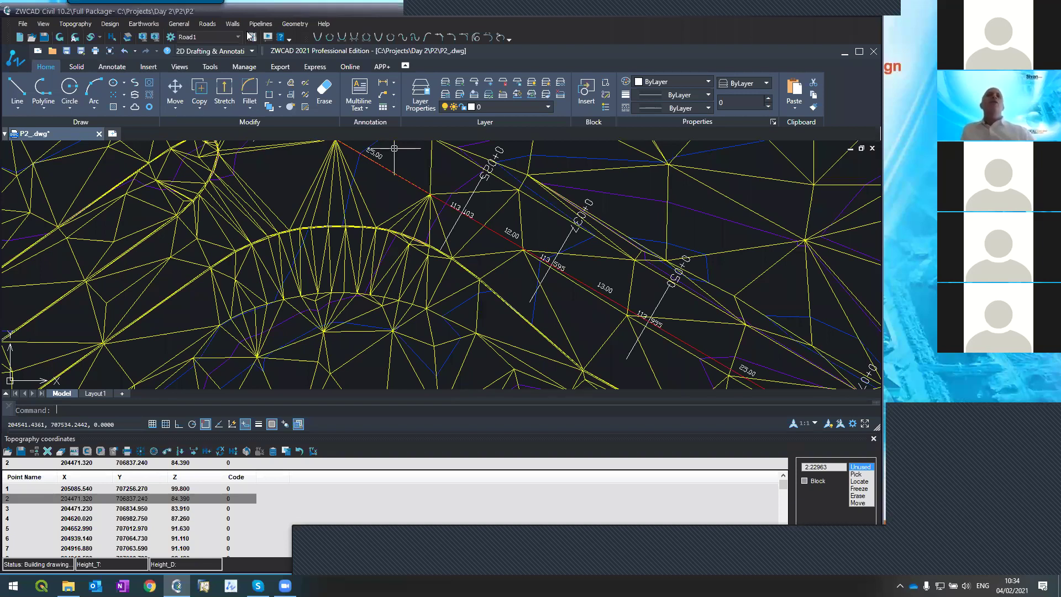
- Reopen the Road1 cross sections at 0+000 and switch the existing ground data table to Structure
{"action": "left_click", "coordinate": [207, 24]}
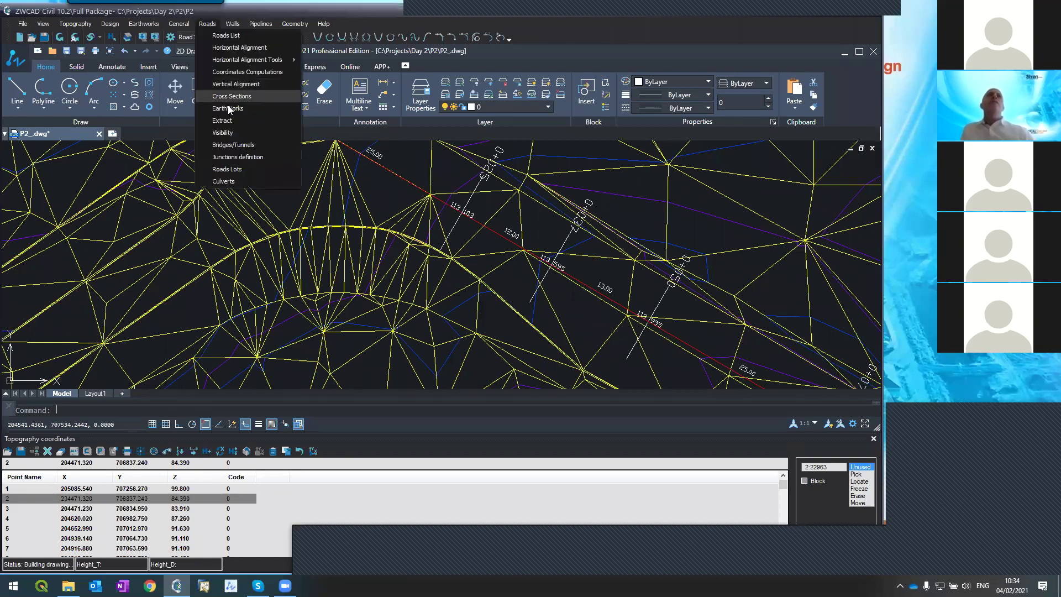
{"action": "key", "text": "Escape"}
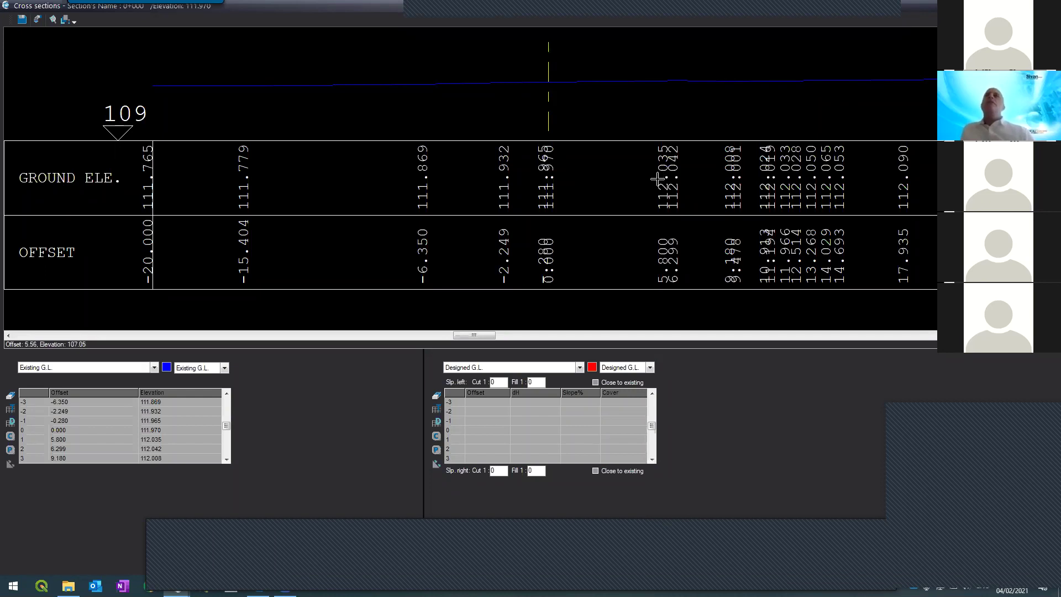
{"action": "left_click", "coordinate": [77, 372]}
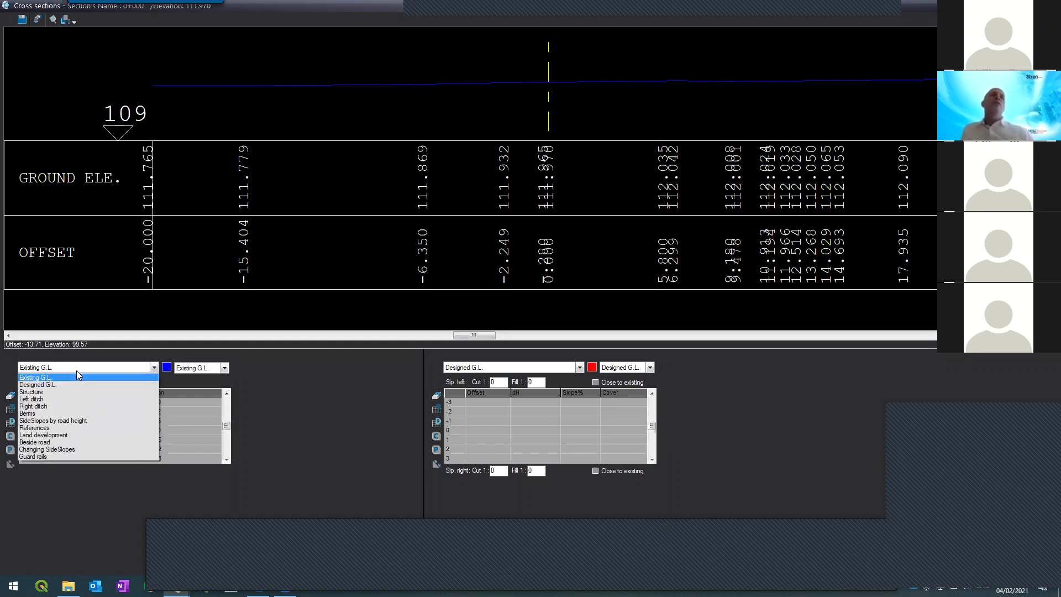
{"action": "left_click", "coordinate": [58, 393]}
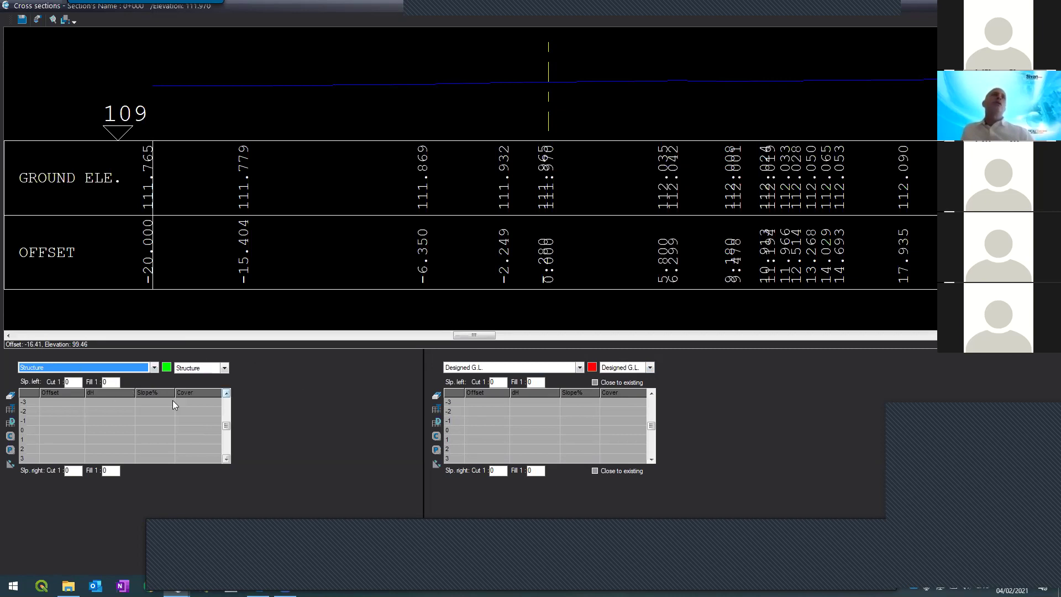
- Define the centreline point of the structure in row 0 with offset 0 and dH 0
{"action": "left_click", "coordinate": [52, 428]}
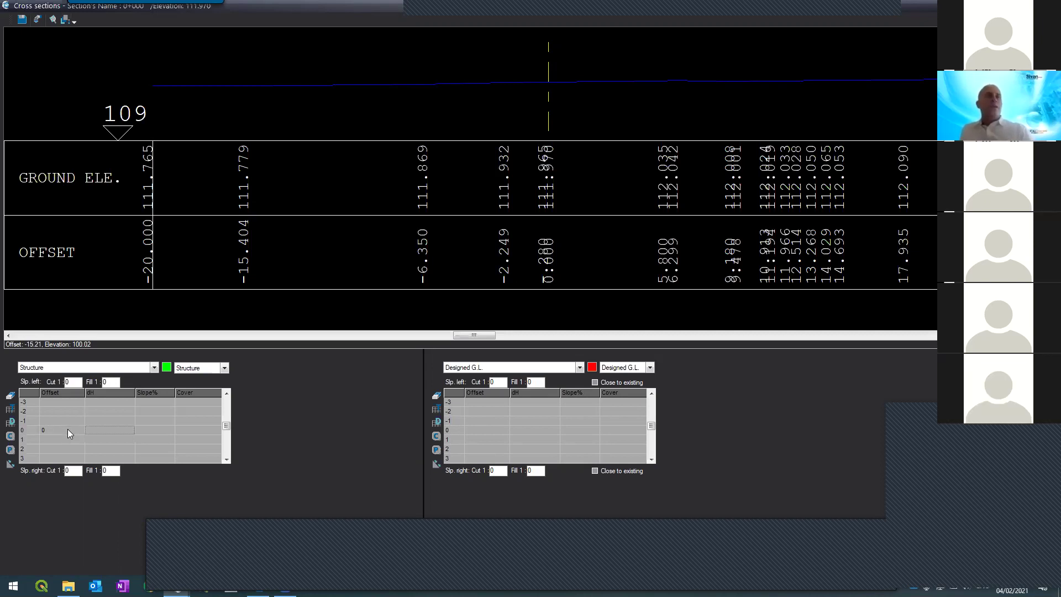
{"action": "type", "text": "0"}
{"action": "key", "text": "Tab"}
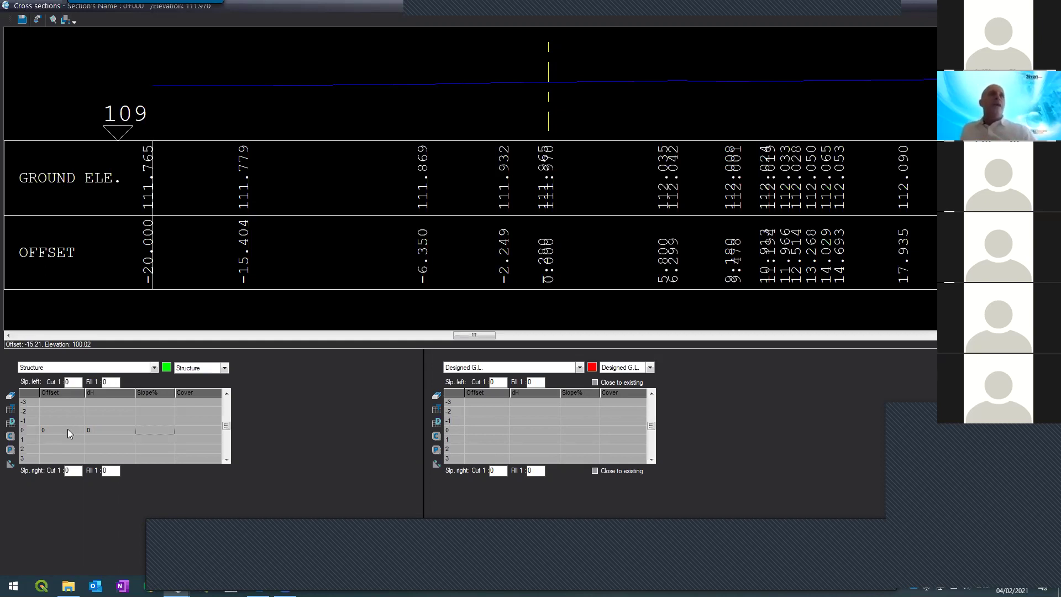
- Define the left lane in structure row -1 with offset -7 and slope -2.5%
{"action": "left_click", "coordinate": [60, 420]}
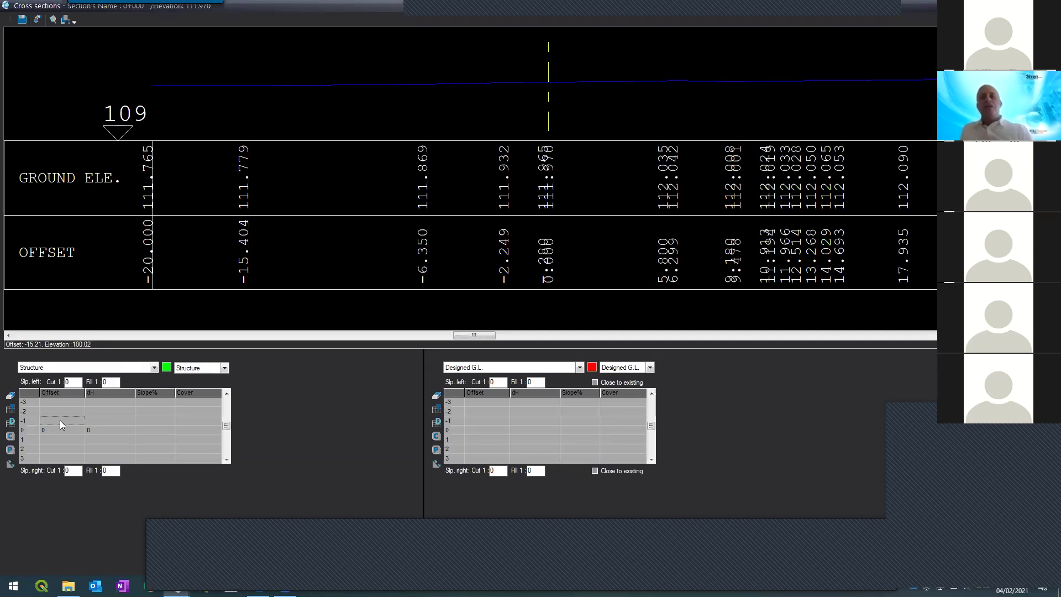
{"action": "type", "text": "7"}
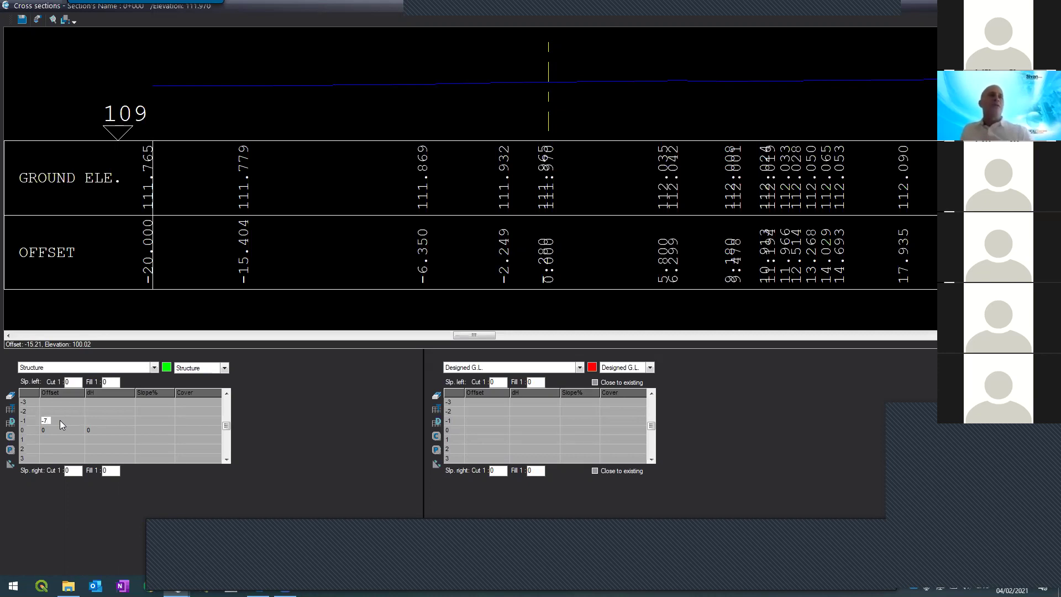
{"action": "key", "text": "Tab"}
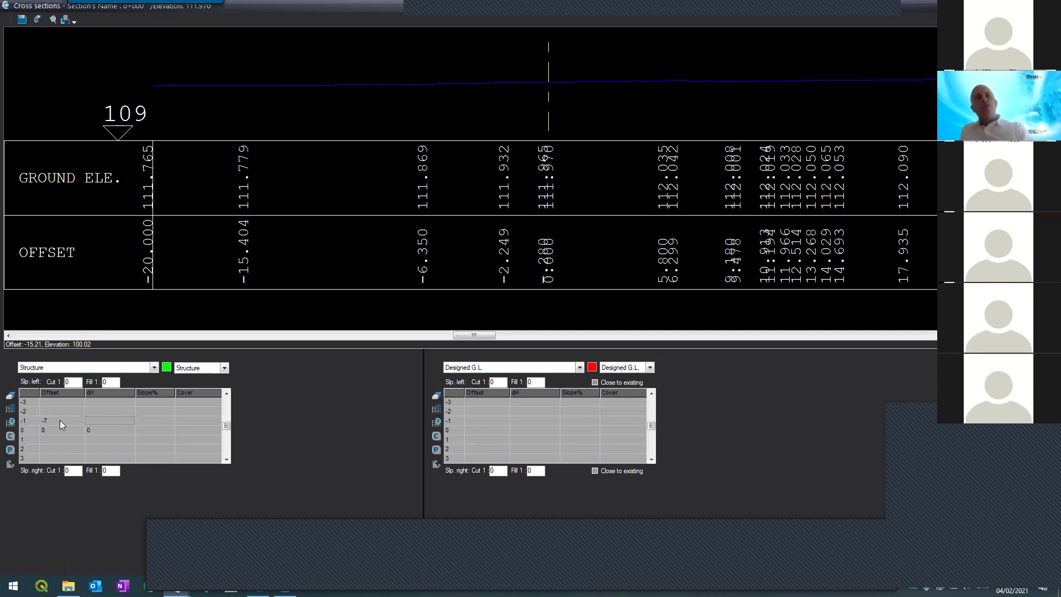
{"action": "key", "text": "Tab"}
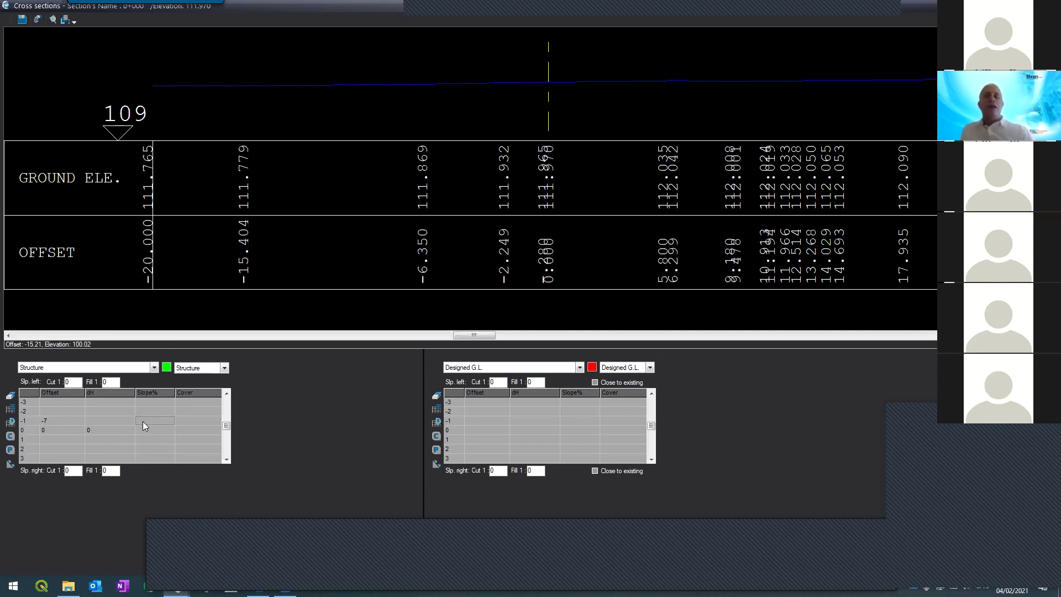
{"action": "type", "text": "-2"}
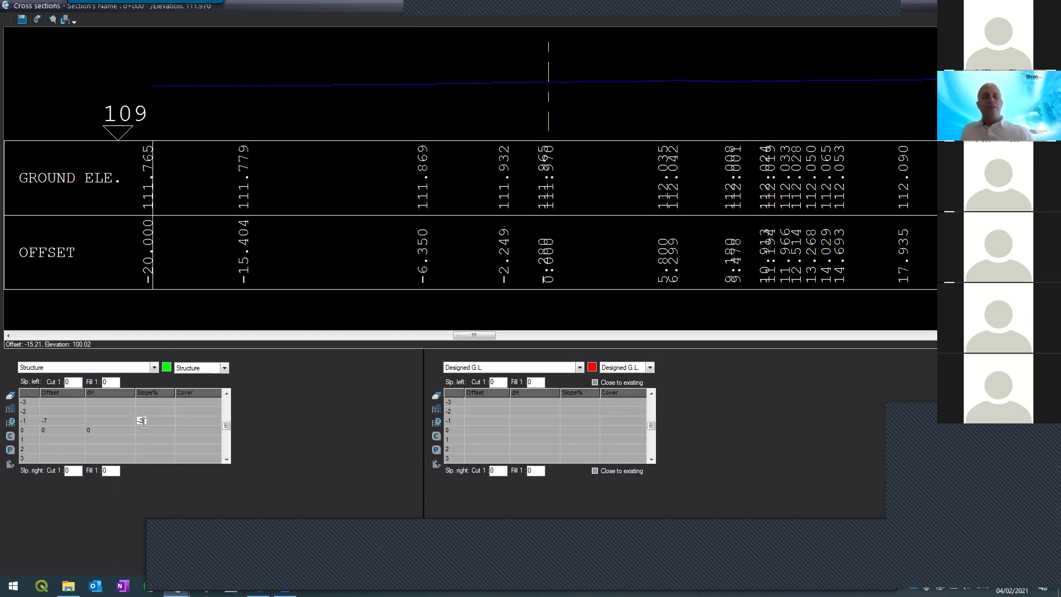
{"action": "type", "text": ".5"}
{"action": "key", "text": "Return"}
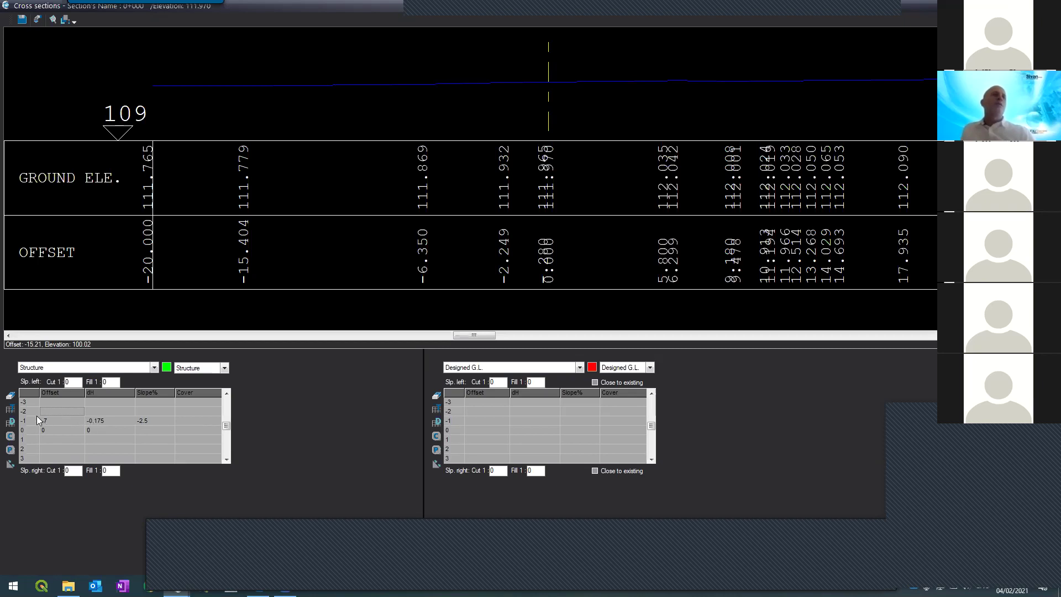
- Add the left shoulder in structure row -2 with offset -1.5 and slope -2.5%
{"action": "type", "text": "-"}
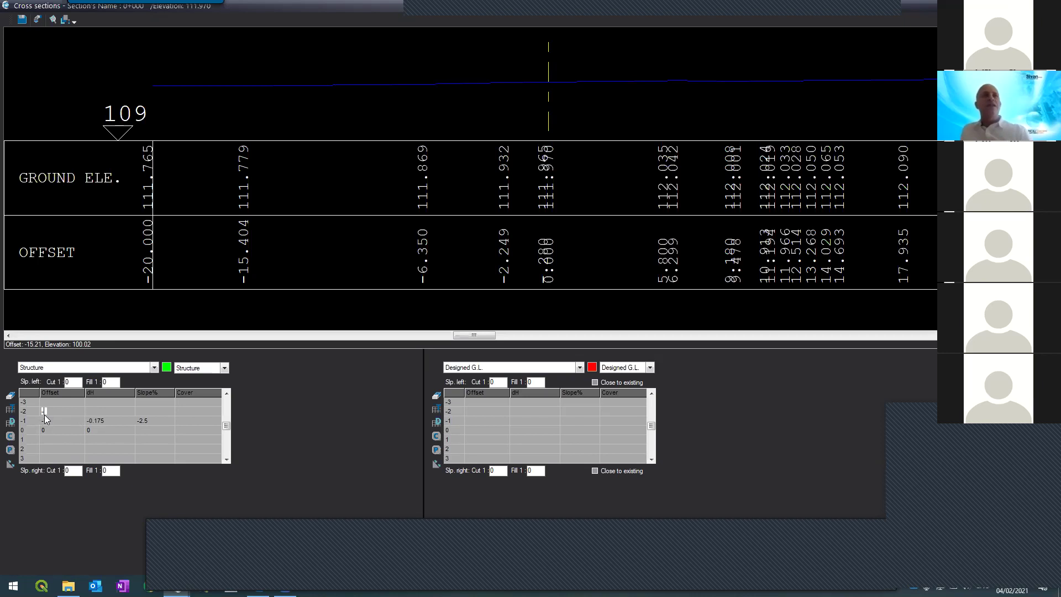
{"action": "type", "text": "1.5"}
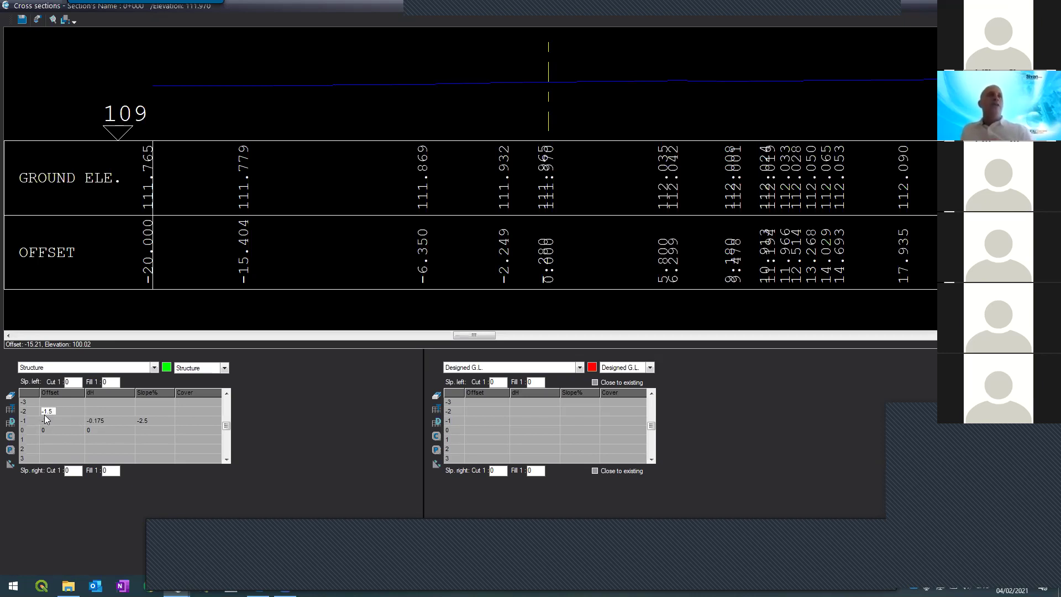
{"action": "key", "text": "Tab"}
{"action": "key", "text": "Tab"}
{"action": "type", "text": "-2.5"}
{"action": "key", "text": "Return"}
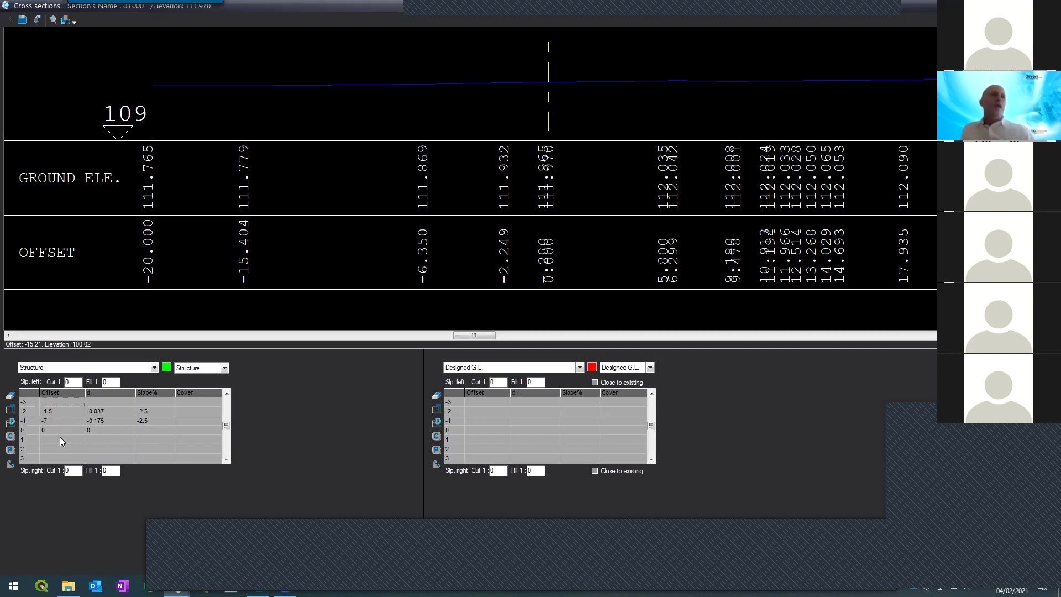
- Define the right lane in structure row 1 with offset 7 and slope -2.5%
{"action": "left_click", "coordinate": [57, 438]}
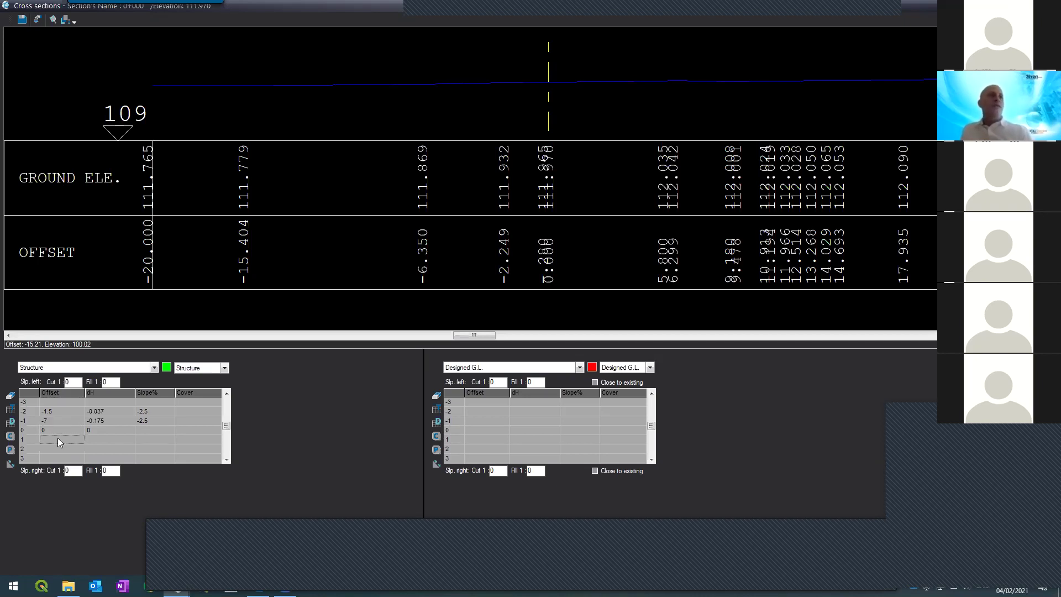
{"action": "key", "text": "Tab"}
{"action": "key", "text": "Tab"}
{"action": "type", "text": "-2.5"}
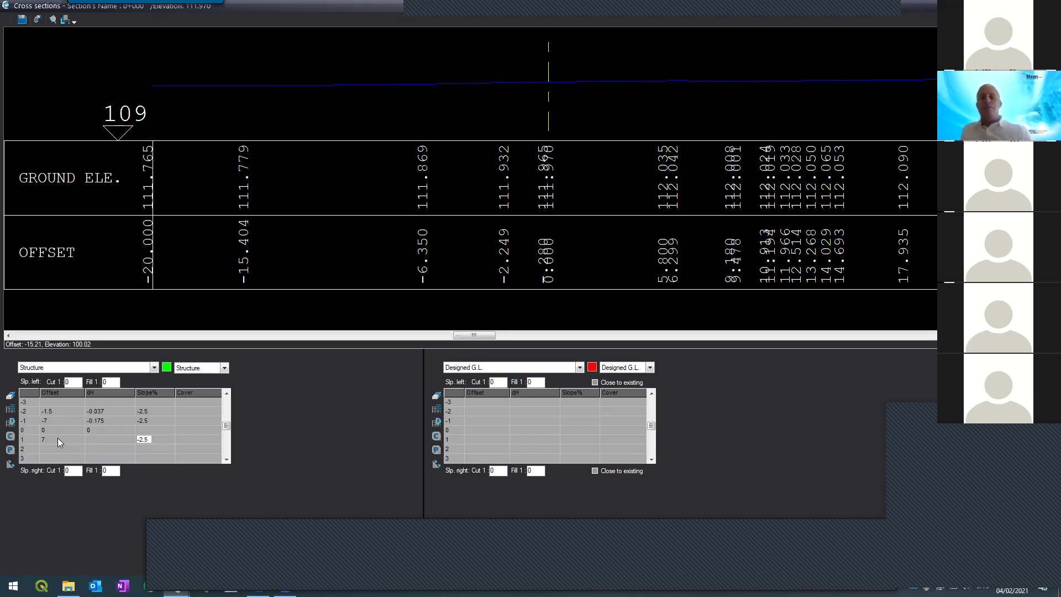
{"action": "key", "text": "Return"}
- Add the right shoulder in structure row 2 with offset 1.5 and slope -2.5%
{"action": "type", "text": "1."}
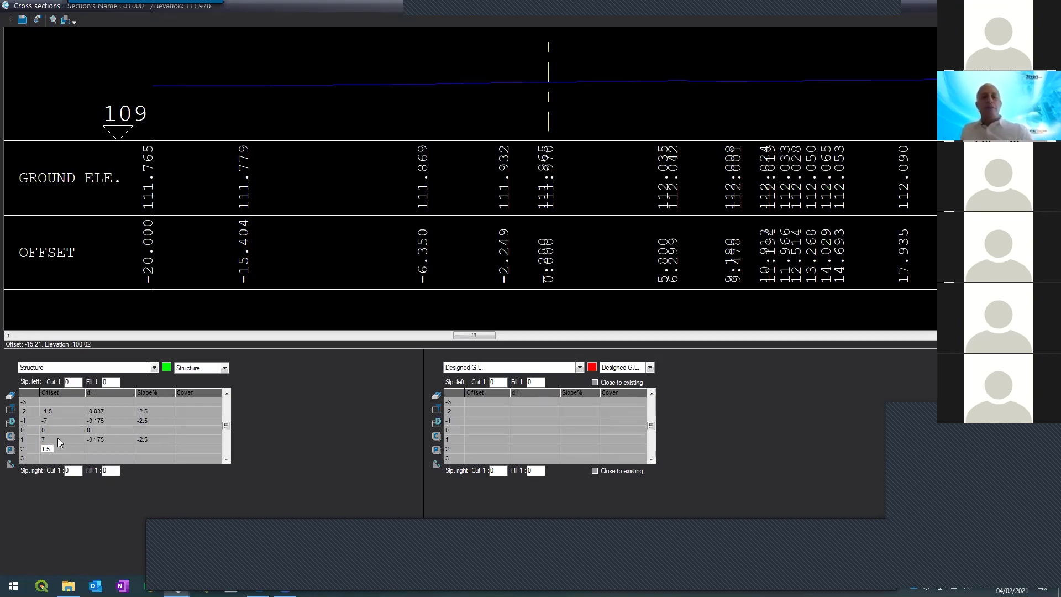
{"action": "type", "text": "5"}
{"action": "key", "text": "Tab"}
{"action": "key", "text": "Tab"}
{"action": "type", "text": "-2.5"}
{"action": "key", "text": "Tab"}
{"action": "key", "text": "Tab"}
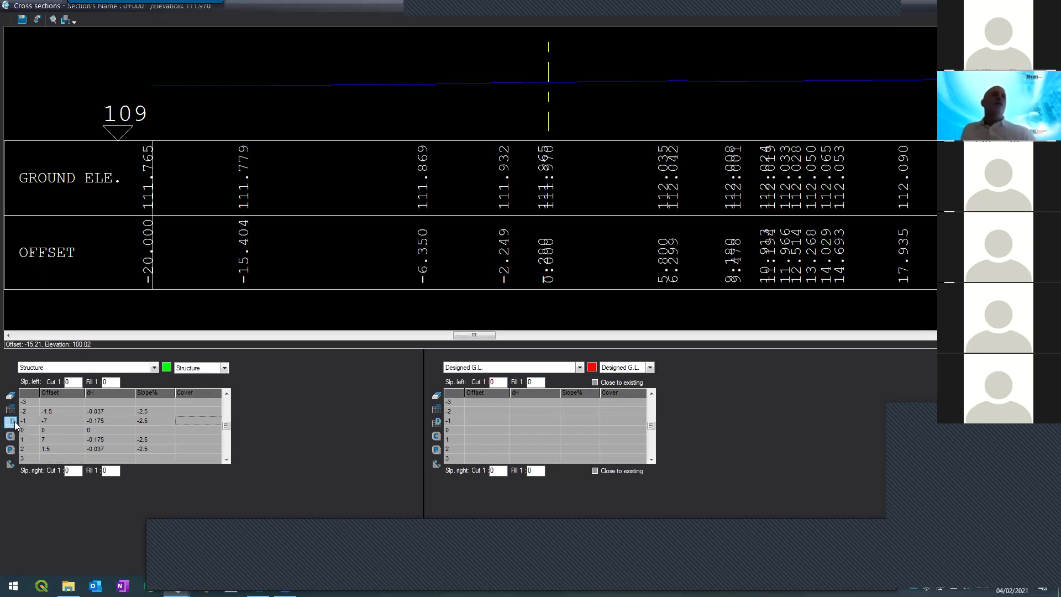
- Assign the 1-Asphalt cover to the lanes in structure rows -1 and 1 and apply the structure to the section
{"action": "left_click", "coordinate": [194, 423]}
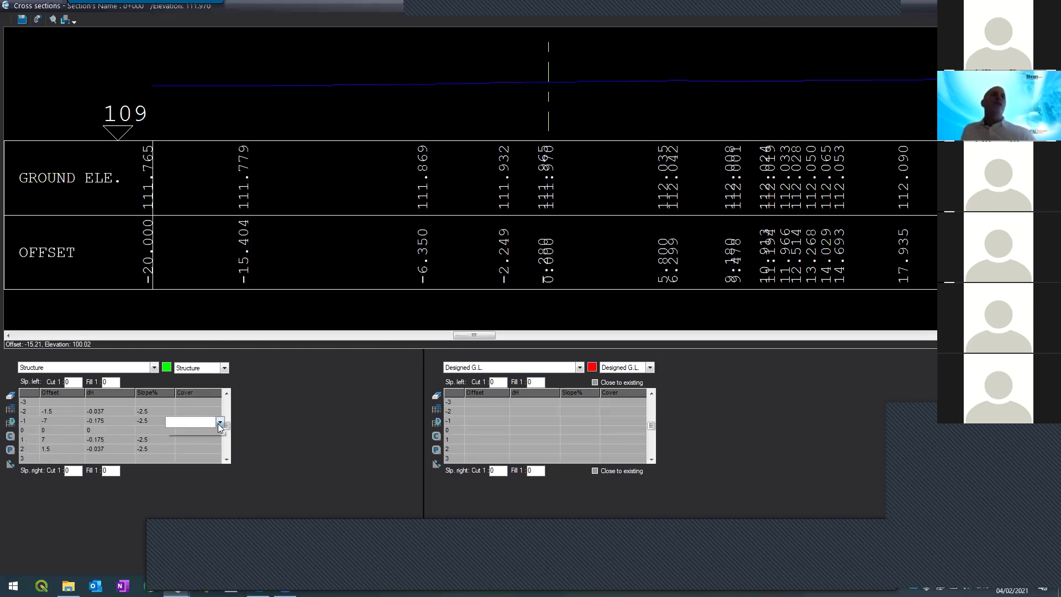
{"action": "left_click", "coordinate": [200, 440]}
{"action": "left_click", "coordinate": [183, 441]}
{"action": "left_click", "coordinate": [183, 441]}
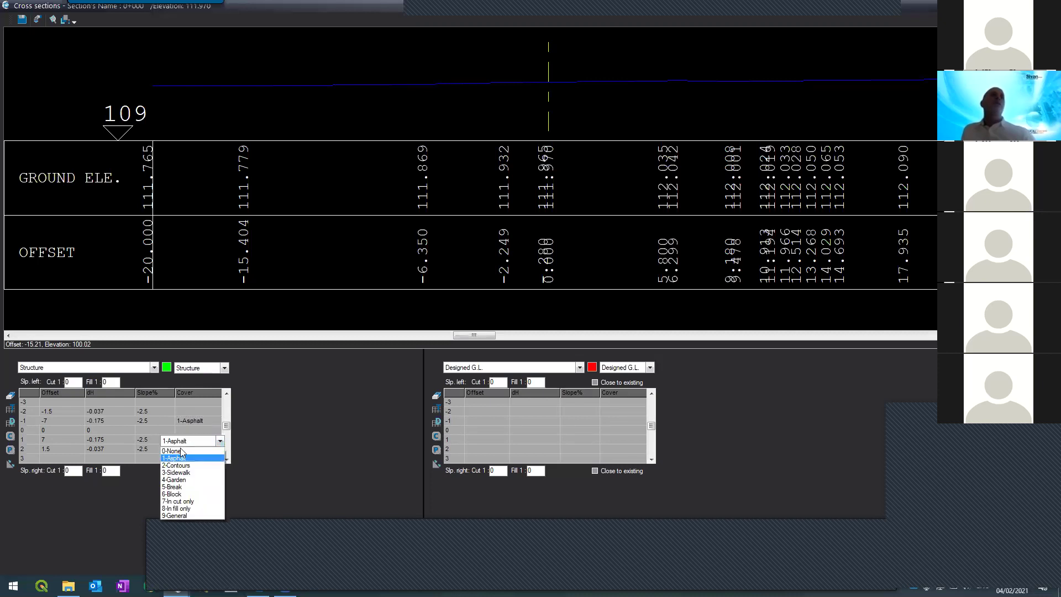
{"action": "left_click", "coordinate": [176, 458]}
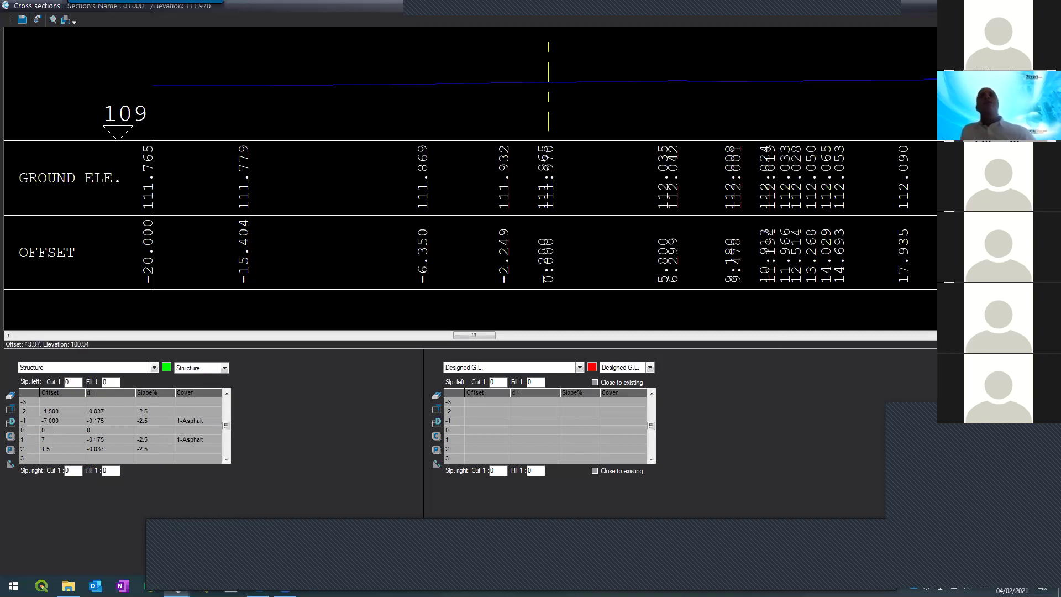
- Examine the drawn structure at the centreline, the asphalt edges and where the left shoulder meets the existing ground
{"action": "scroll", "coordinate": [503, 84], "scroll_direction": "up", "scroll_amount": 2}
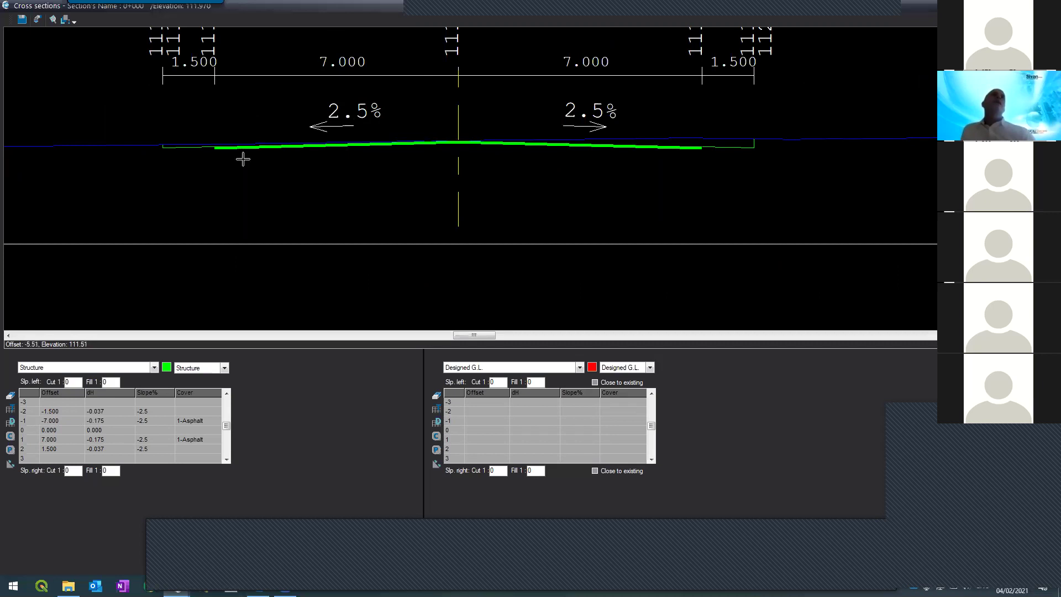
{"action": "scroll", "coordinate": [209, 145], "scroll_direction": "up", "scroll_amount": 1}
{"action": "scroll", "coordinate": [214, 149], "scroll_direction": "up", "scroll_amount": 1}
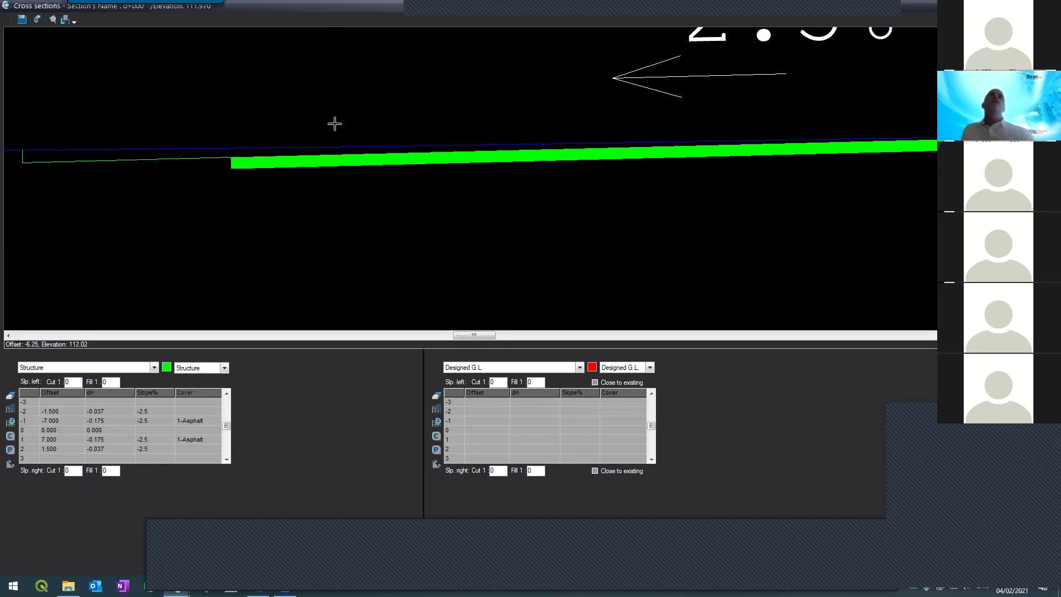
{"action": "scroll", "coordinate": [335, 124], "scroll_direction": "down", "scroll_amount": 2}
{"action": "scroll", "coordinate": [332, 130], "scroll_direction": "down", "scroll_amount": 1}
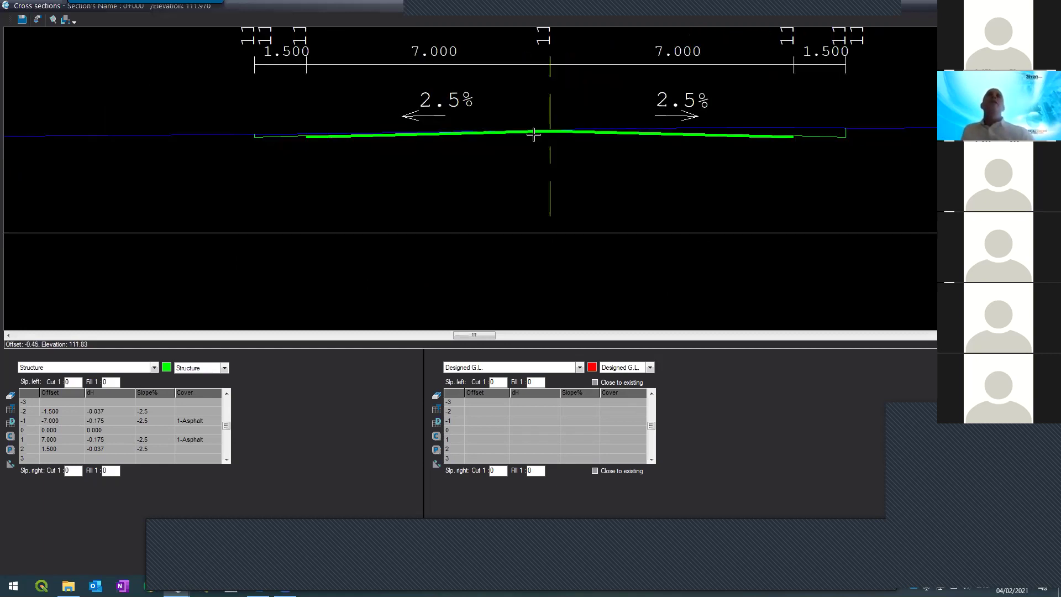
{"action": "scroll", "coordinate": [552, 132], "scroll_direction": "up", "scroll_amount": 1}
{"action": "scroll", "coordinate": [544, 124], "scroll_direction": "up", "scroll_amount": 1}
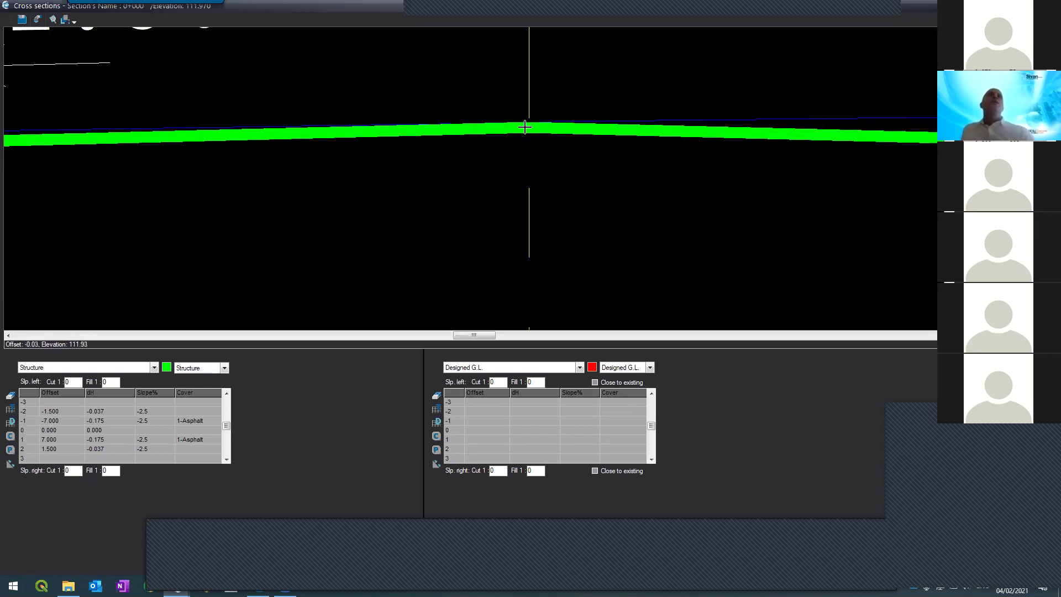
{"action": "scroll", "coordinate": [525, 126], "scroll_direction": "down", "scroll_amount": 3}
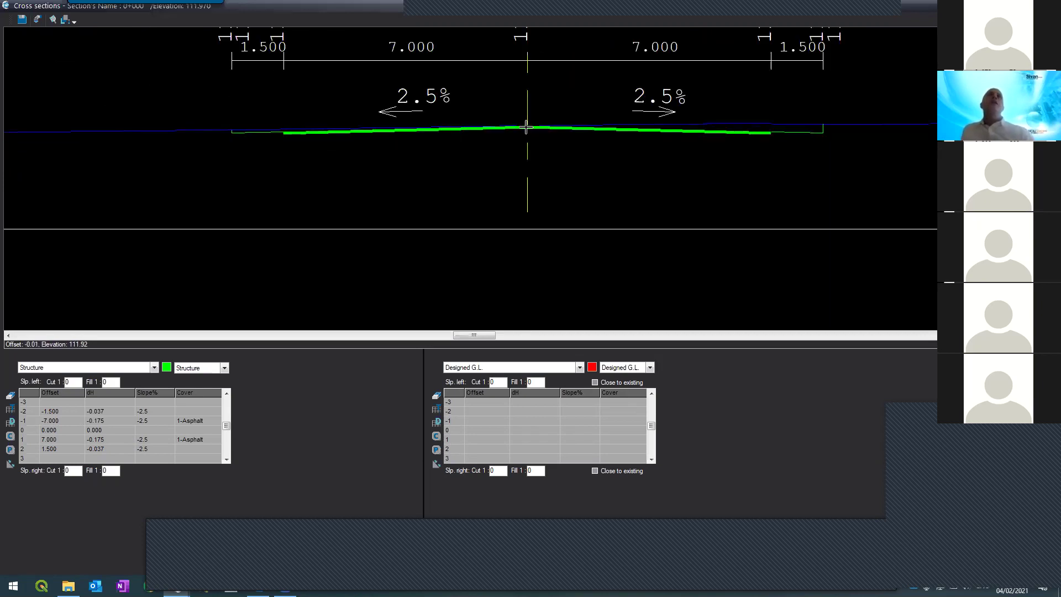
{"action": "scroll", "coordinate": [527, 122], "scroll_direction": "up", "scroll_amount": 3}
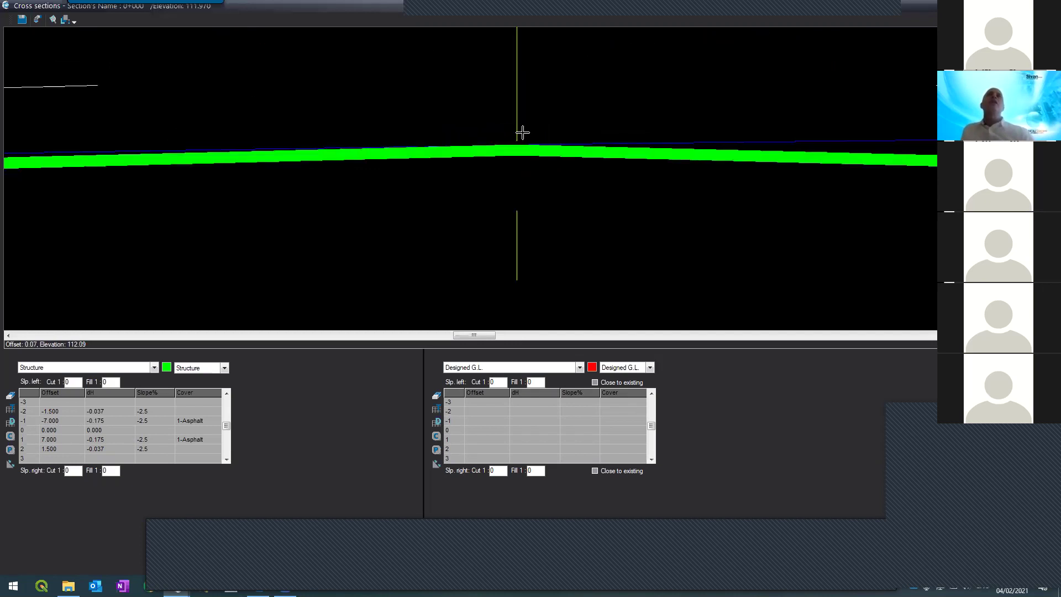
{"action": "scroll", "coordinate": [500, 138], "scroll_direction": "down", "scroll_amount": 3}
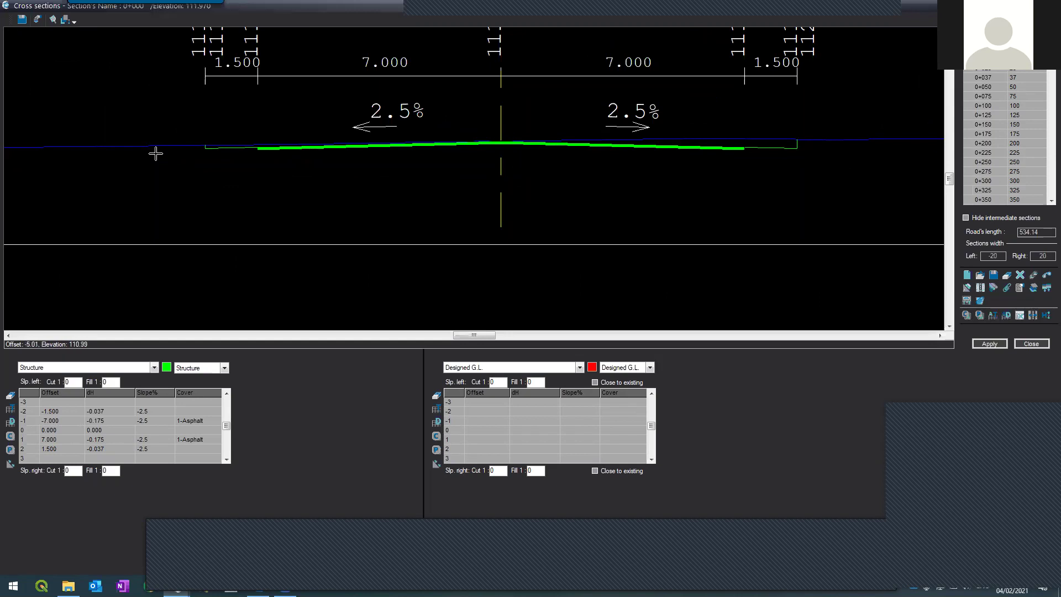
{"action": "scroll", "coordinate": [178, 132], "scroll_direction": "up", "scroll_amount": 4}
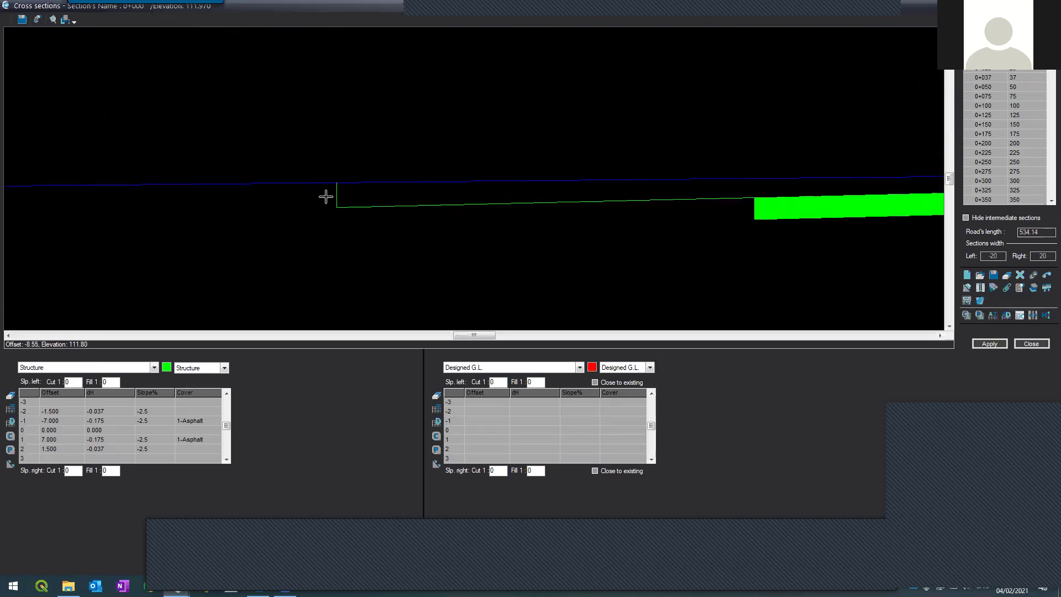
{"action": "scroll", "coordinate": [330, 197], "scroll_direction": "up", "scroll_amount": 3}
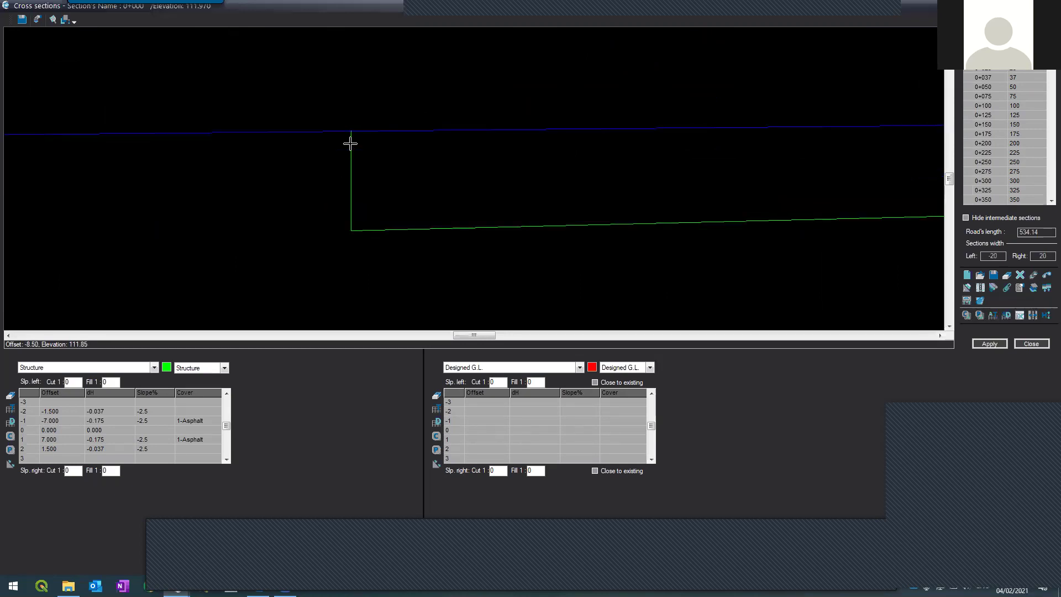
{"action": "scroll", "coordinate": [342, 195], "scroll_direction": "down", "scroll_amount": 2}
{"action": "scroll", "coordinate": [342, 196], "scroll_direction": "down", "scroll_amount": 2}
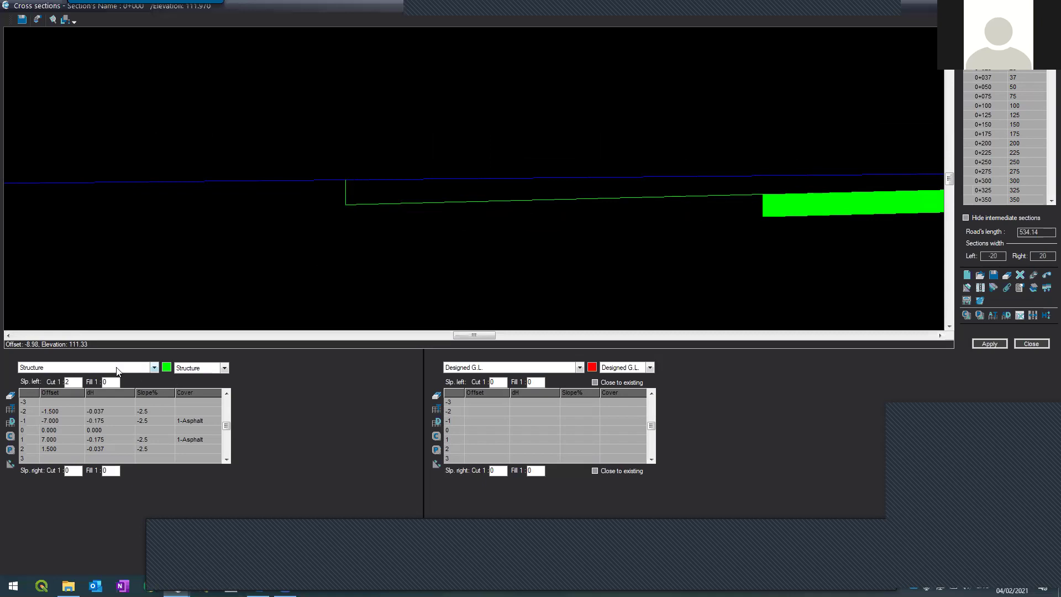
- Set the structure's left and right side slopes to 1:2 in both cut and fill and apply them to the section
{"action": "left_click", "coordinate": [104, 385]}
{"action": "left_click", "coordinate": [67, 470]}
{"action": "type", "text": "2"}
{"action": "left_click", "coordinate": [114, 475]}
{"action": "type", "text": "2"}
{"action": "left_click", "coordinate": [989, 343]}
- Check how the side slopes on both edges of the section tie into the existing ground line
{"action": "scroll", "coordinate": [319, 105], "scroll_direction": "up", "scroll_amount": 6}
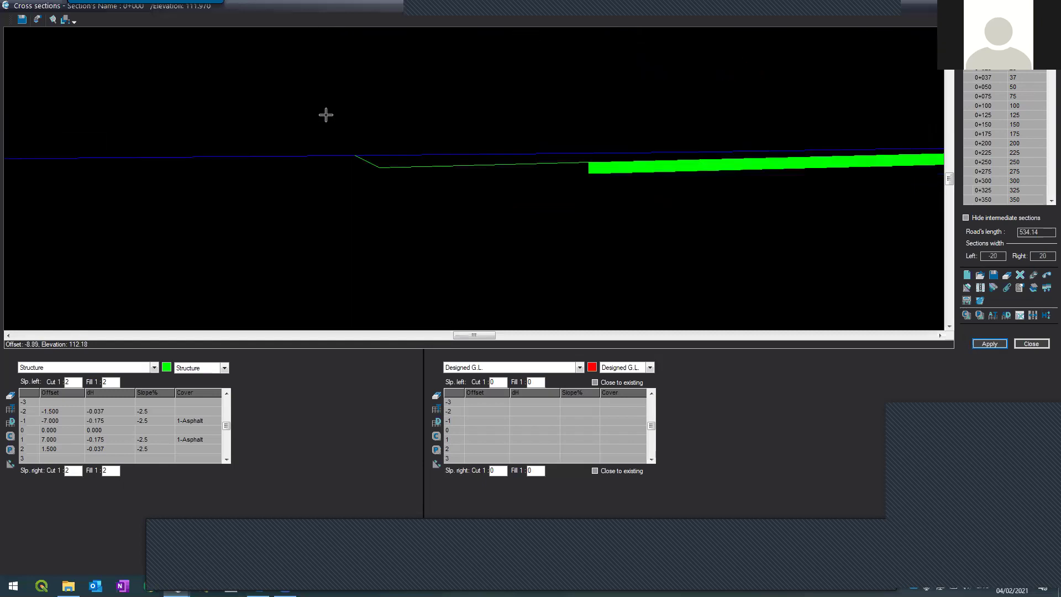
{"action": "scroll", "coordinate": [359, 175], "scroll_direction": "down", "scroll_amount": 4}
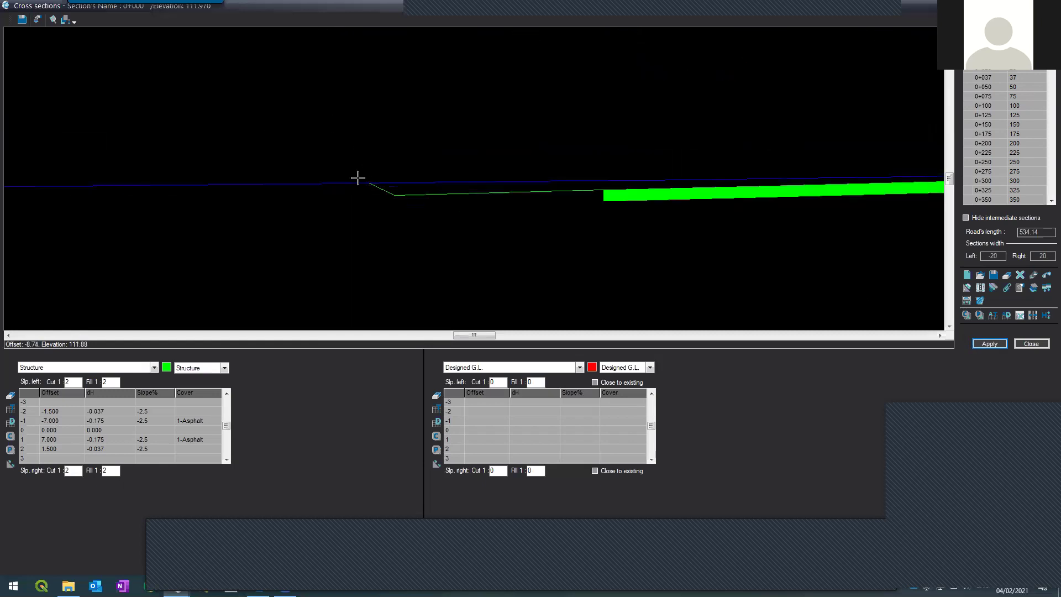
{"action": "scroll", "coordinate": [343, 94], "scroll_direction": "down", "scroll_amount": 2}
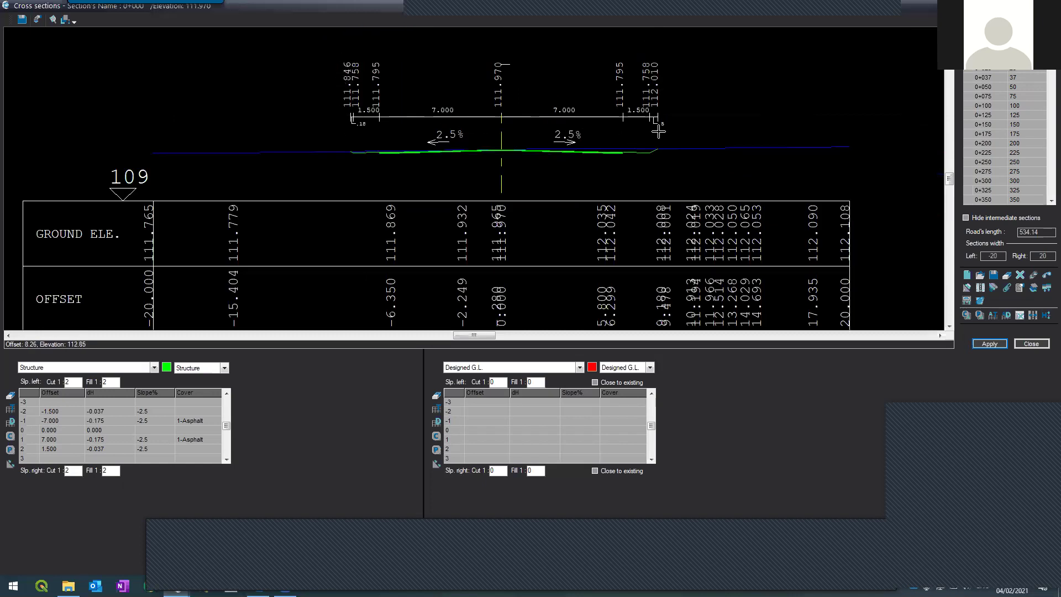
{"action": "scroll", "coordinate": [658, 130], "scroll_direction": "down", "scroll_amount": 2}
{"action": "scroll", "coordinate": [657, 130], "scroll_direction": "up", "scroll_amount": 5}
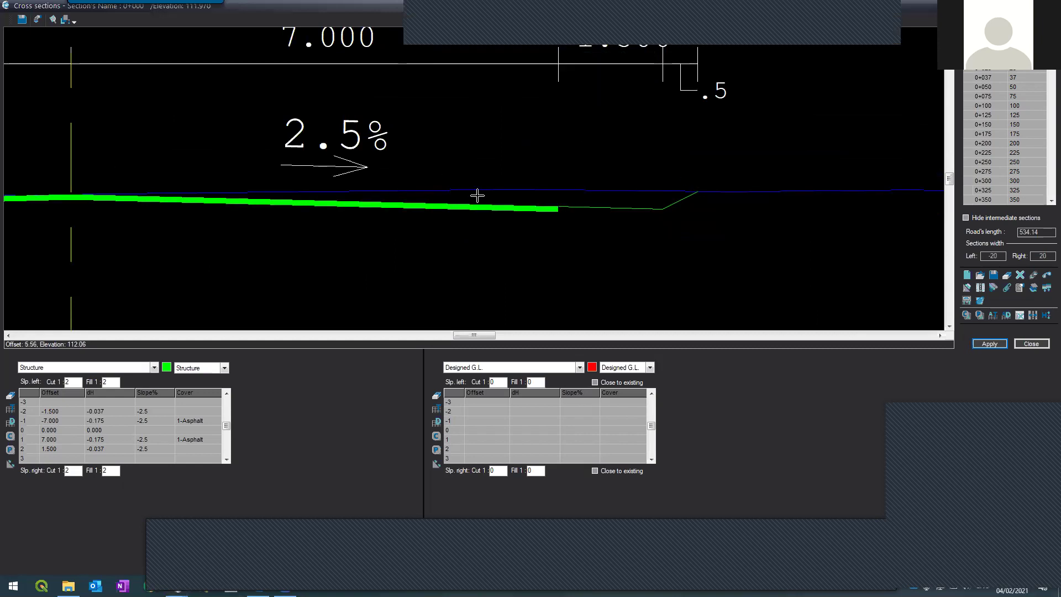
{"action": "scroll", "coordinate": [478, 195], "scroll_direction": "down", "scroll_amount": 6}
{"action": "scroll", "coordinate": [486, 160], "scroll_direction": "up", "scroll_amount": 2}
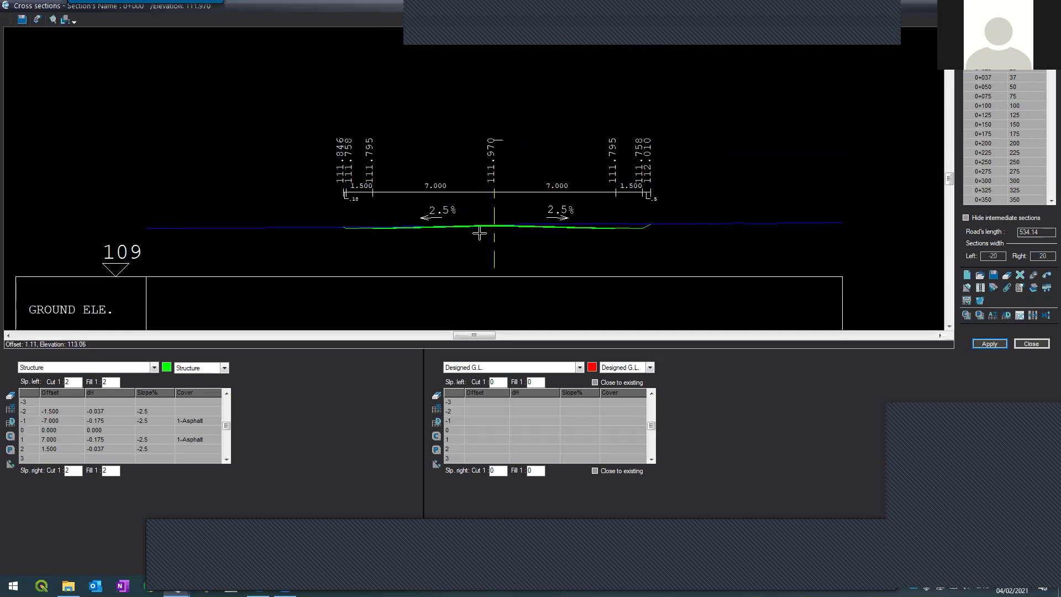
{"action": "scroll", "coordinate": [476, 231], "scroll_direction": "down", "scroll_amount": 2}
{"action": "scroll", "coordinate": [478, 228], "scroll_direction": "up", "scroll_amount": 2}
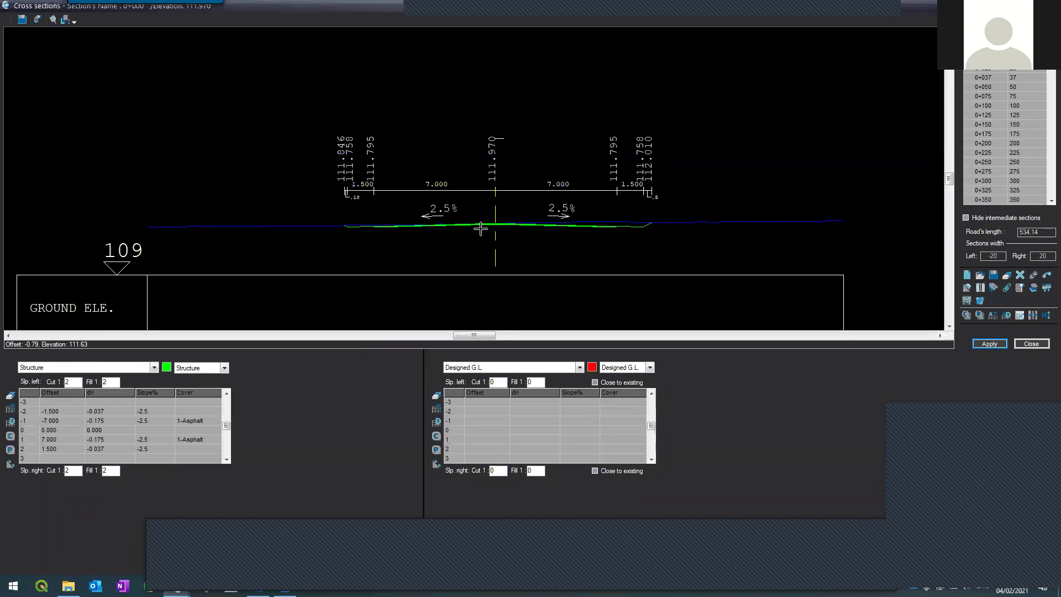
{"action": "scroll", "coordinate": [485, 229], "scroll_direction": "up", "scroll_amount": 3}
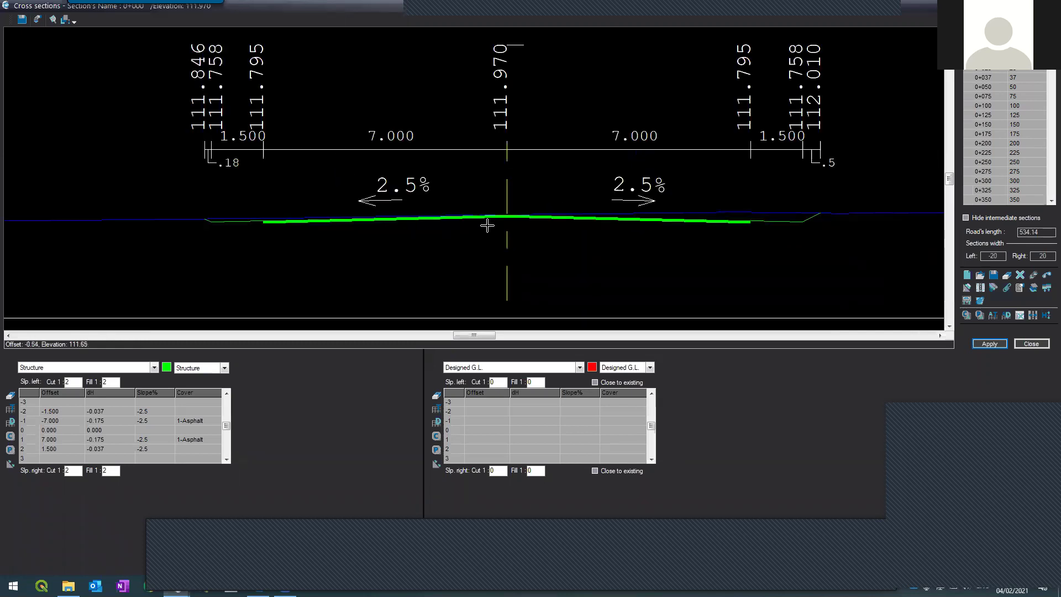
- Define the centre point of the Designed G.L. in row 0 with offset 0 and dH -0.6
{"action": "scroll", "coordinate": [504, 212], "scroll_direction": "up", "scroll_amount": 3}
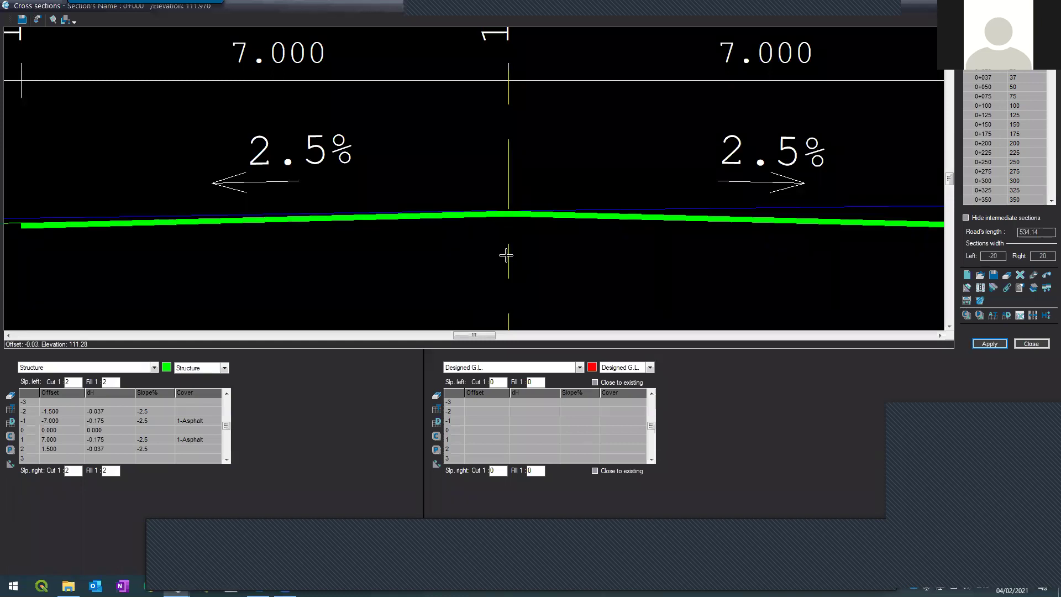
{"action": "left_click", "coordinate": [467, 431]}
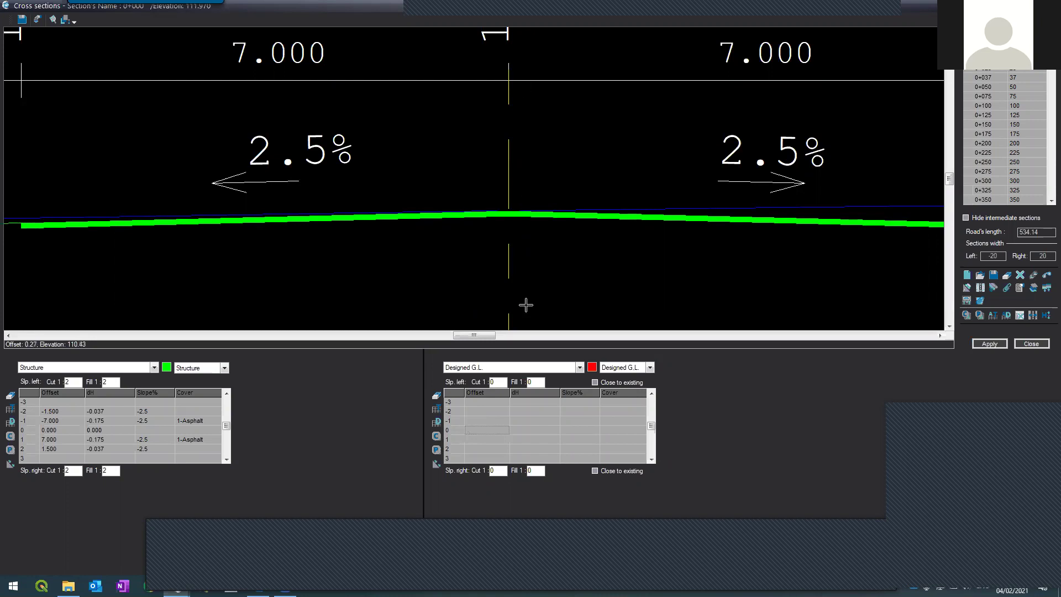
{"action": "type", "text": "0"}
{"action": "key", "text": "Tab"}
{"action": "type", "text": "-0.6"}
{"action": "key", "text": "Tab"}
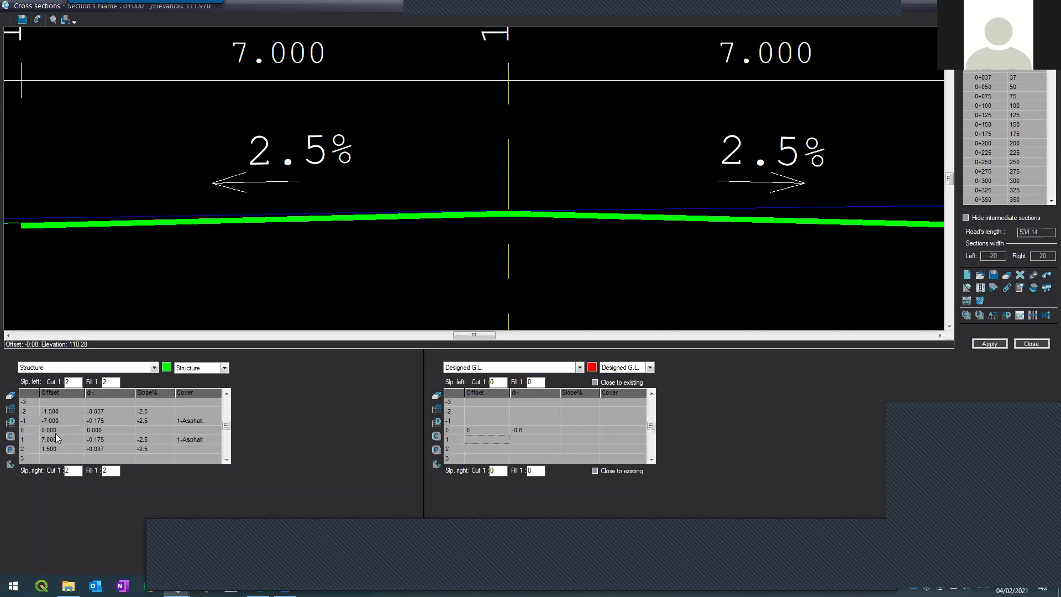
- Add Designed G.L. rows 1 and 2 with offsets 7 and 1.5, each at a -2.5% slope
{"action": "type", "text": "7"}
{"action": "key", "text": "Tab"}
{"action": "type", "text": "-2.5"}
{"action": "key", "text": "Return"}
{"action": "type", "text": "1.5"}
{"action": "key", "text": "Tab"}
{"action": "key", "text": "Tab"}
{"action": "type", "text": "-2.5"}
{"action": "key", "text": "Return"}
- Add Designed G.L. rows -1 and -2 with offsets -7 and -1.5, each at a -2.5% slope
{"action": "type", "text": "-7"}
{"action": "key", "text": "Tab"}
{"action": "key", "text": "Tab"}
{"action": "type", "text": "-2.5"}
{"action": "key", "text": "Return"}
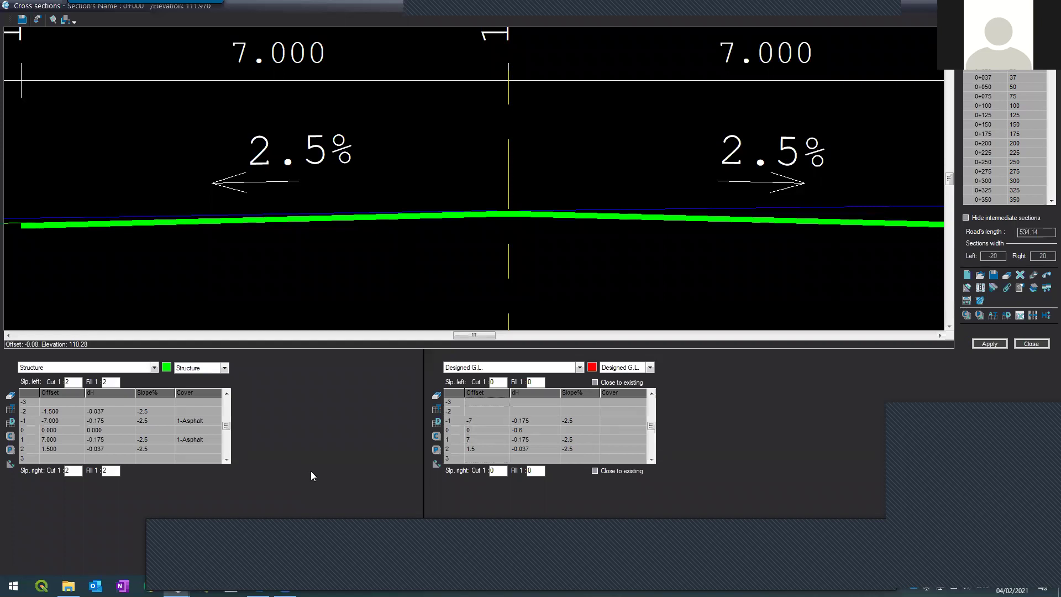
{"action": "type", "text": "-1.5"}
{"action": "key", "text": "Tab"}
{"action": "key", "text": "Tab"}
{"action": "type", "text": "-2.5"}
{"action": "key", "text": "Return"}
- Set the Designed G.L. left and right side slopes to 2 in both cut and fill and apply them to the section
{"action": "double_click", "coordinate": [498, 382]}
{"action": "type", "text": "2"}
{"action": "key", "text": "Tab"}
{"action": "double_click", "coordinate": [530, 382]}
{"action": "double_click", "coordinate": [500, 471]}
{"action": "left_click", "coordinate": [988, 344]}
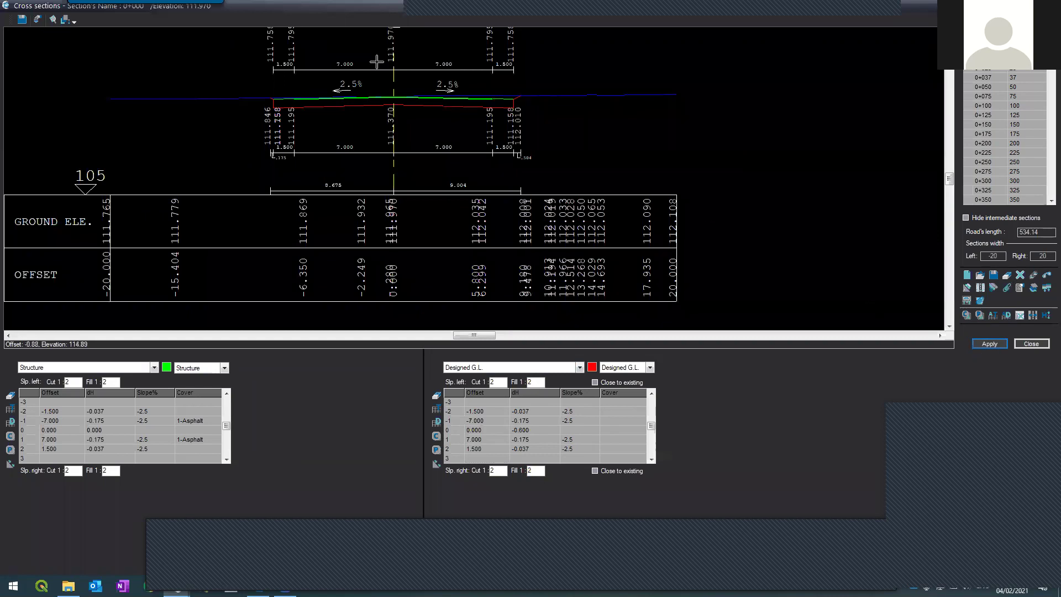
- Examine the designed ground line beneath the structure at the centreline and at both shoulder edges
{"action": "scroll", "coordinate": [370, 93], "scroll_direction": "up", "scroll_amount": 6}
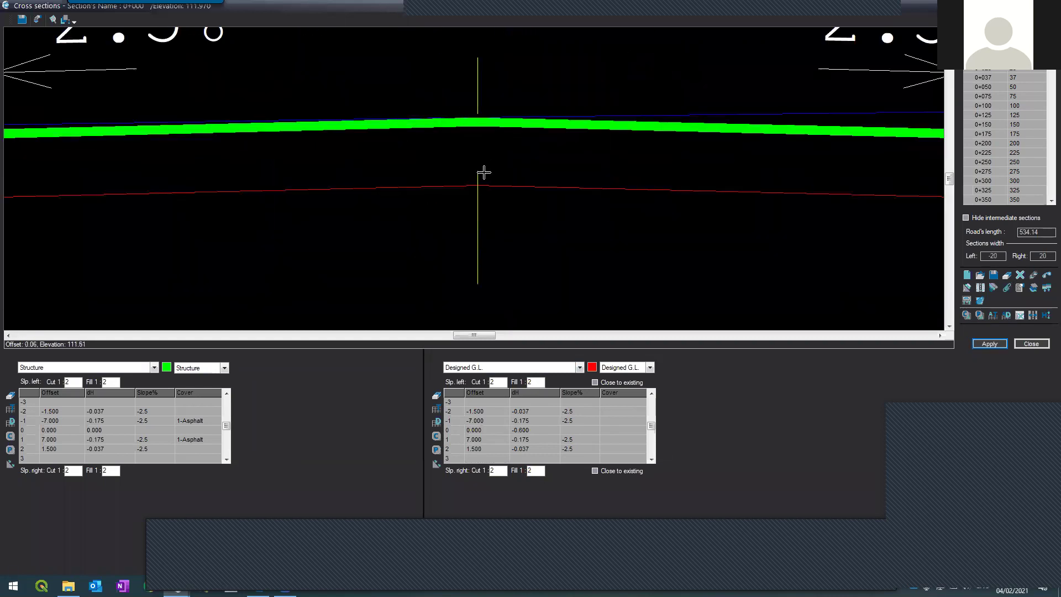
{"action": "scroll", "coordinate": [497, 218], "scroll_direction": "down", "scroll_amount": 5}
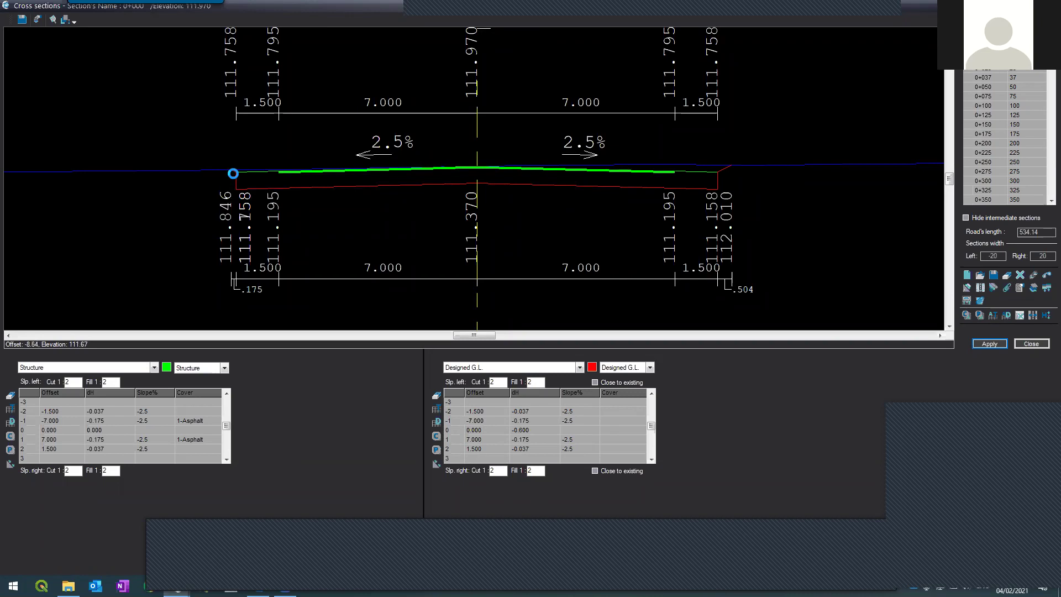
{"action": "scroll", "coordinate": [237, 163], "scroll_direction": "up", "scroll_amount": 4}
{"action": "scroll", "coordinate": [237, 161], "scroll_direction": "down", "scroll_amount": 3}
{"action": "scroll", "coordinate": [725, 150], "scroll_direction": "up", "scroll_amount": 2}
{"action": "scroll", "coordinate": [724, 150], "scroll_direction": "up", "scroll_amount": 4}
{"action": "scroll", "coordinate": [736, 171], "scroll_direction": "down", "scroll_amount": 5}
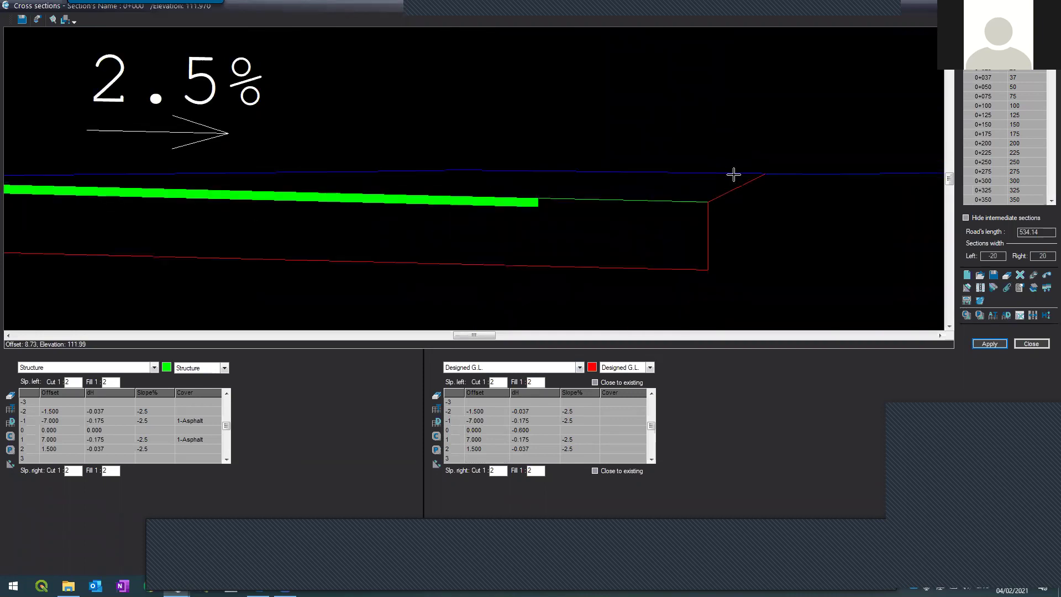
{"action": "scroll", "coordinate": [706, 173], "scroll_direction": "down", "scroll_amount": 1}
{"action": "scroll", "coordinate": [610, 155], "scroll_direction": "up", "scroll_amount": 2}
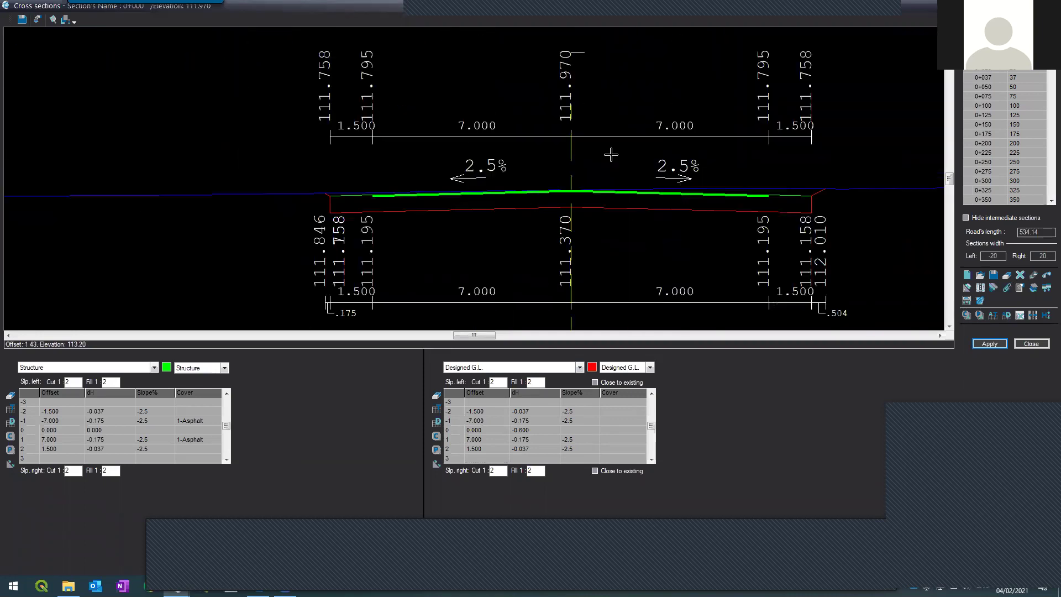
{"action": "scroll", "coordinate": [602, 153], "scroll_direction": "down", "scroll_amount": 2}
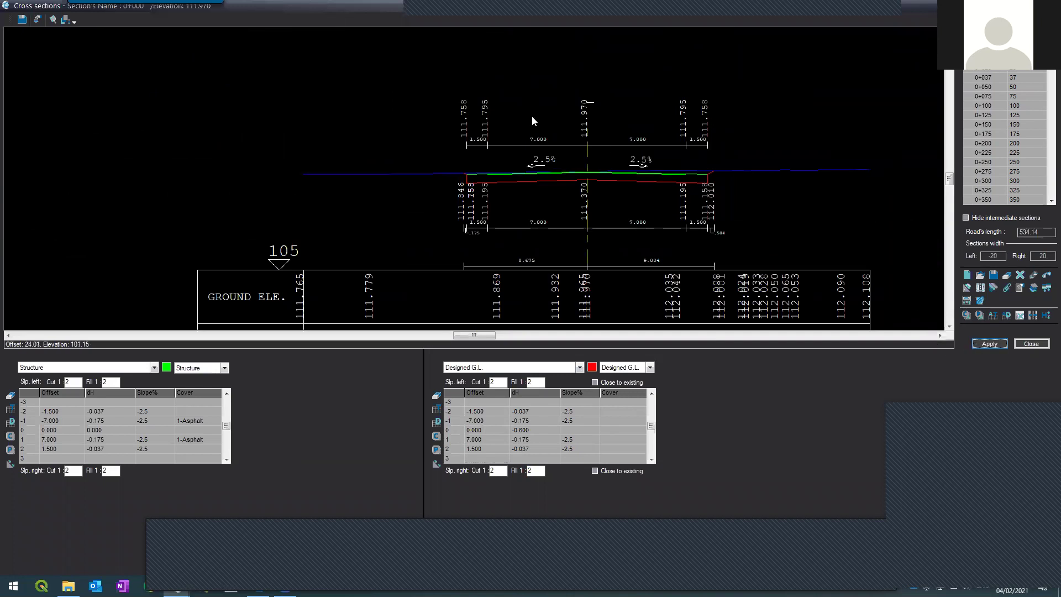
{"action": "middle_click_drag", "start_coordinate": [531, 116], "coordinate": [417, 74]}
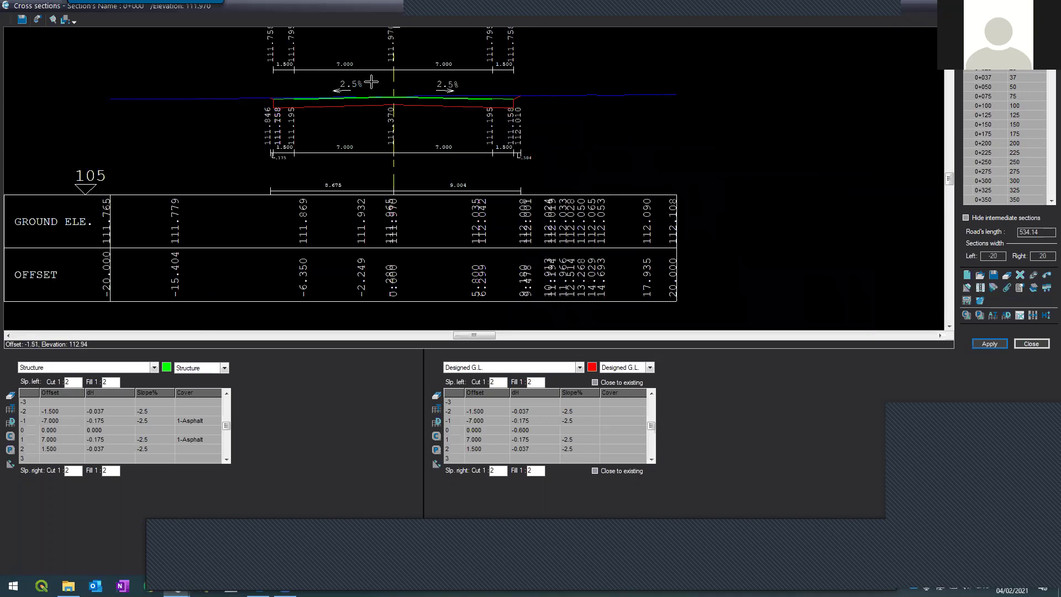
- Compare the structure, the designed ground line and the existing ground around the section's centreline
{"action": "scroll", "coordinate": [372, 81], "scroll_direction": "up", "scroll_amount": 2}
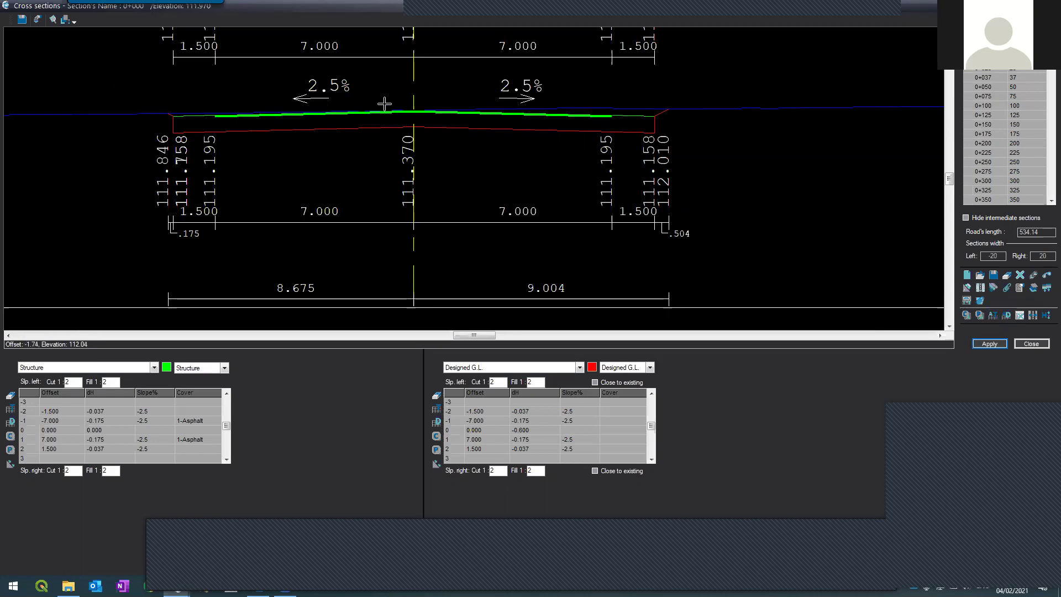
{"action": "scroll", "coordinate": [416, 99], "scroll_direction": "down", "scroll_amount": 2}
{"action": "scroll", "coordinate": [409, 102], "scroll_direction": "up", "scroll_amount": 5}
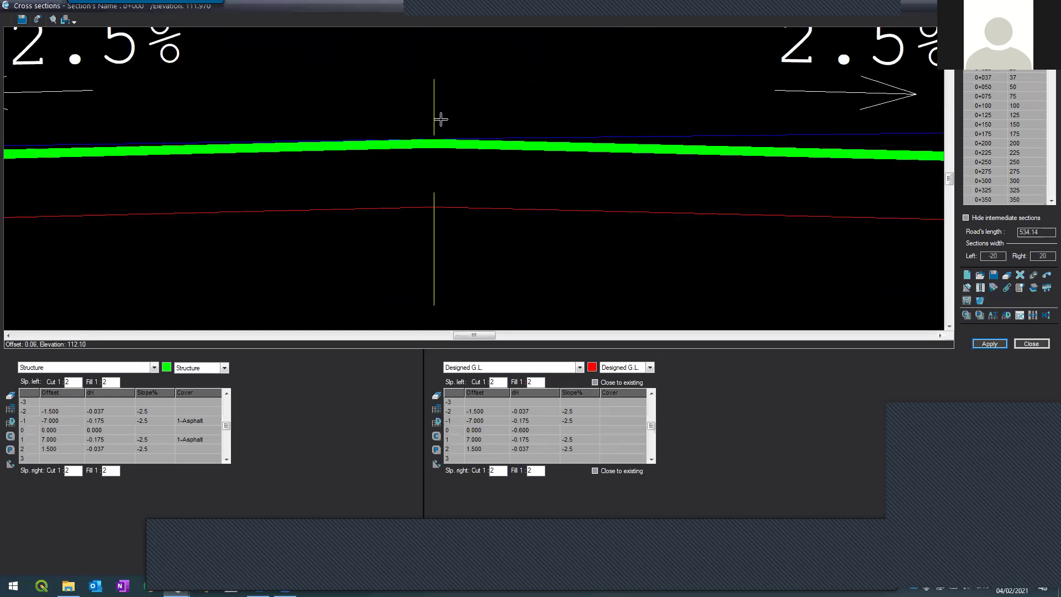
{"action": "scroll", "coordinate": [435, 134], "scroll_direction": "up", "scroll_amount": 2}
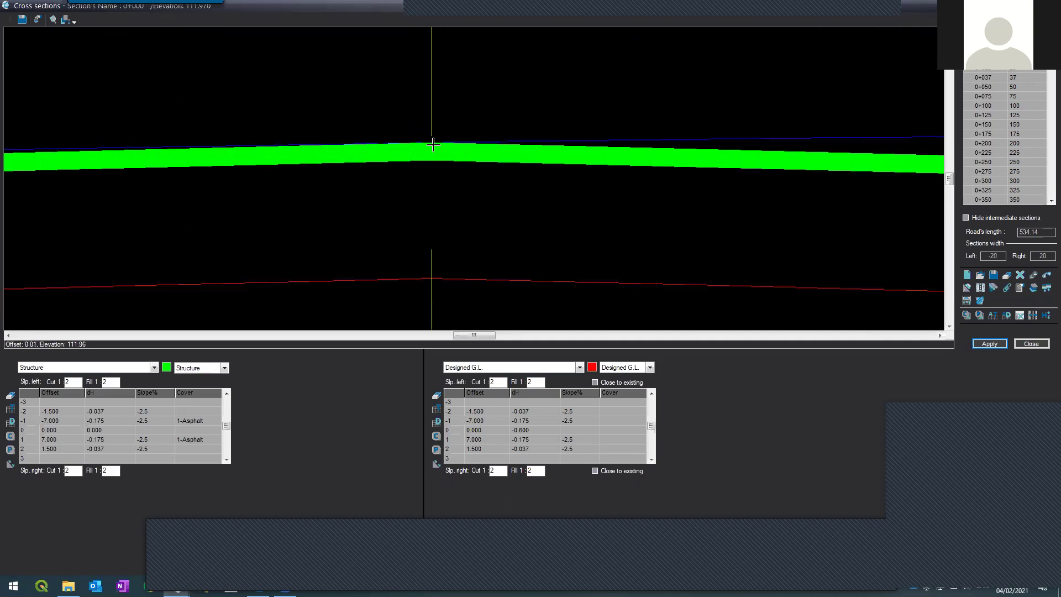
{"action": "scroll", "coordinate": [434, 143], "scroll_direction": "down", "scroll_amount": 4}
{"action": "scroll", "coordinate": [436, 153], "scroll_direction": "up", "scroll_amount": 1}
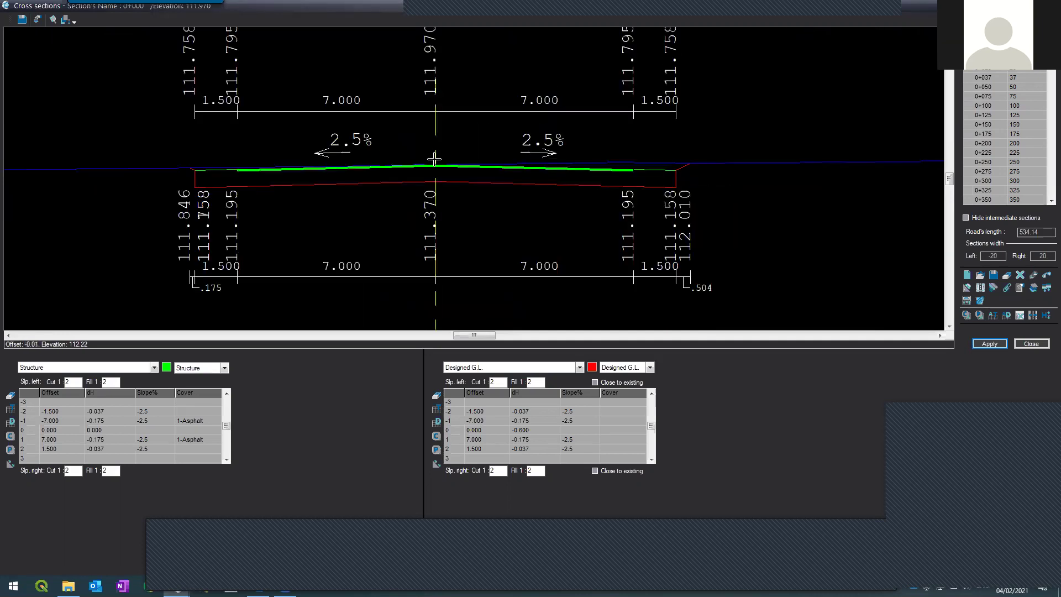
{"action": "scroll", "coordinate": [435, 161], "scroll_direction": "up", "scroll_amount": 3}
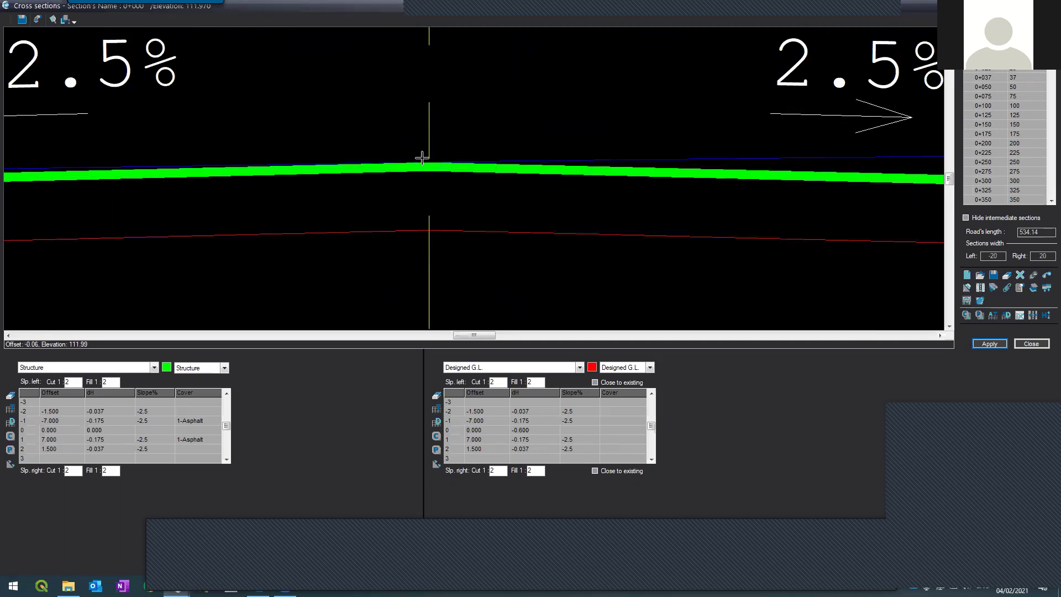
{"action": "scroll", "coordinate": [429, 170], "scroll_direction": "down", "scroll_amount": 4}
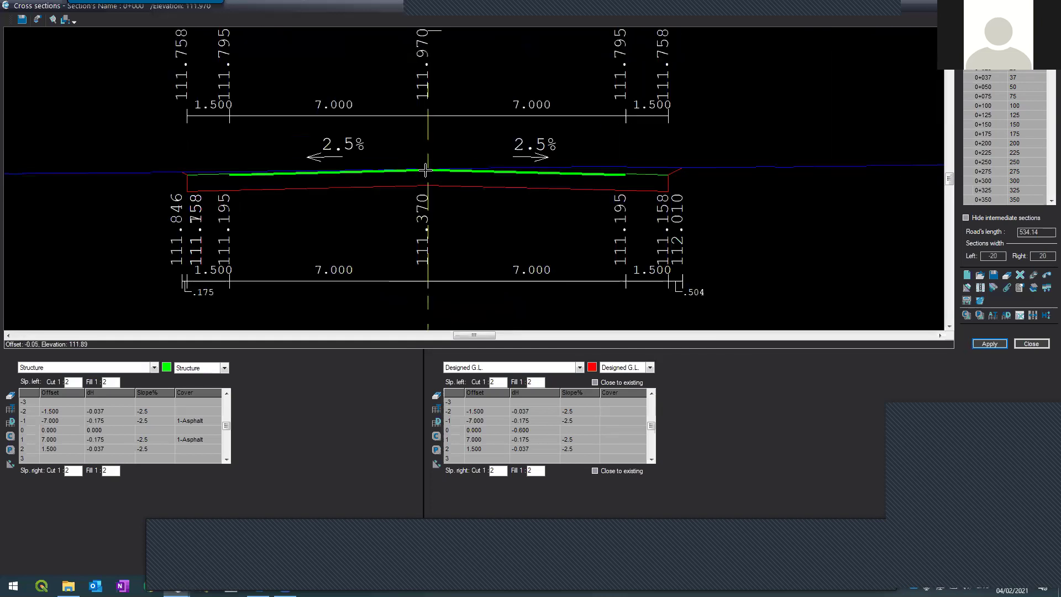
- Close the cross sections and open Road1's vertical alignment at the start of the design line
{"action": "left_click", "coordinate": [1017, 344]}
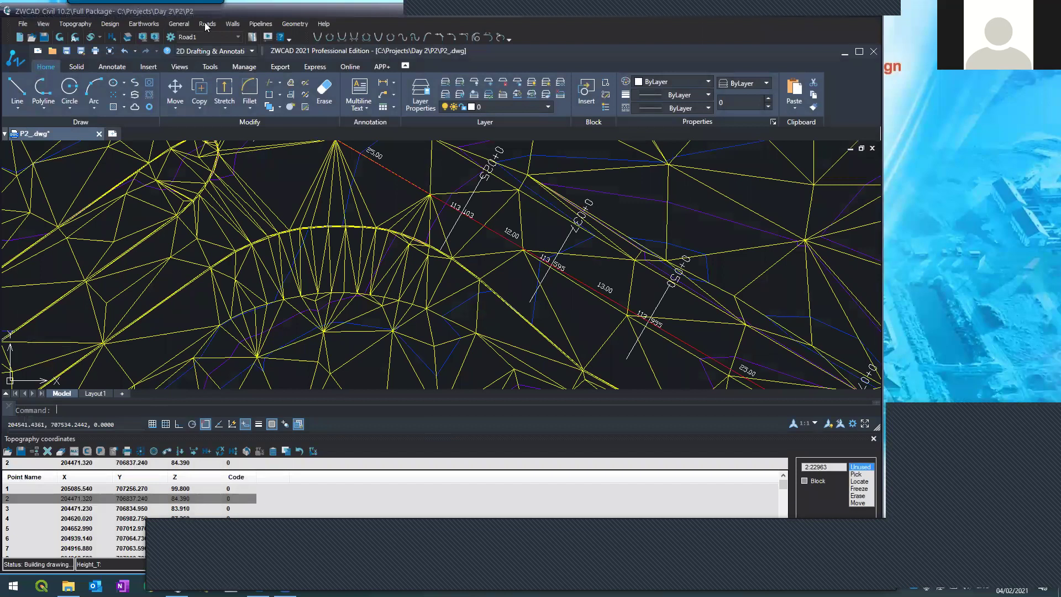
{"action": "left_click", "coordinate": [207, 24]}
{"action": "left_click", "coordinate": [243, 84]}
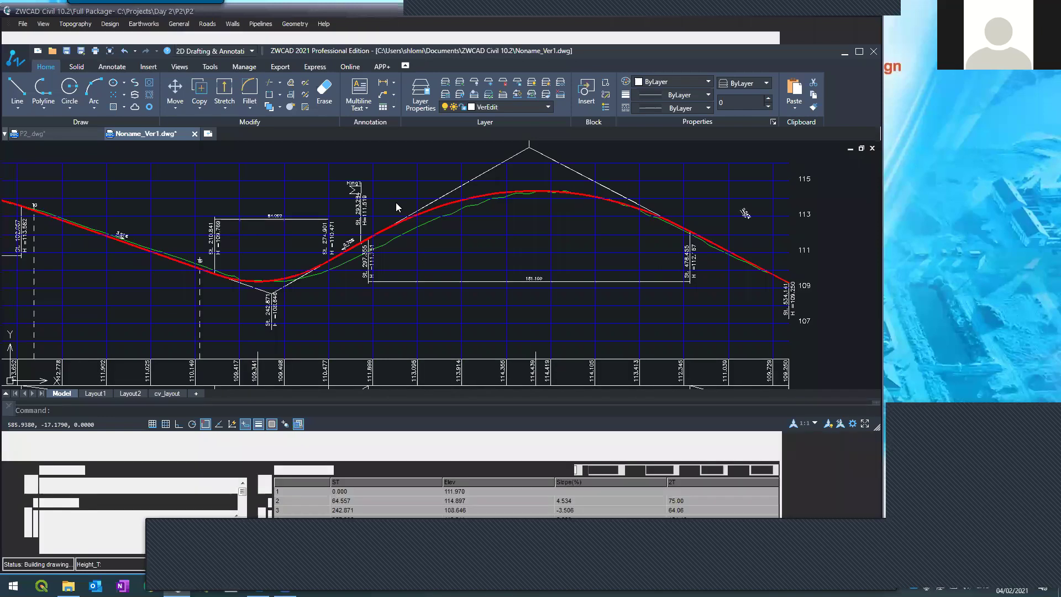
{"action": "scroll", "coordinate": [133, 199], "scroll_direction": "up", "scroll_amount": 4}
{"action": "scroll", "coordinate": [154, 296], "scroll_direction": "up", "scroll_amount": 4}
{"action": "scroll", "coordinate": [165, 249], "scroll_direction": "up", "scroll_amount": 3}
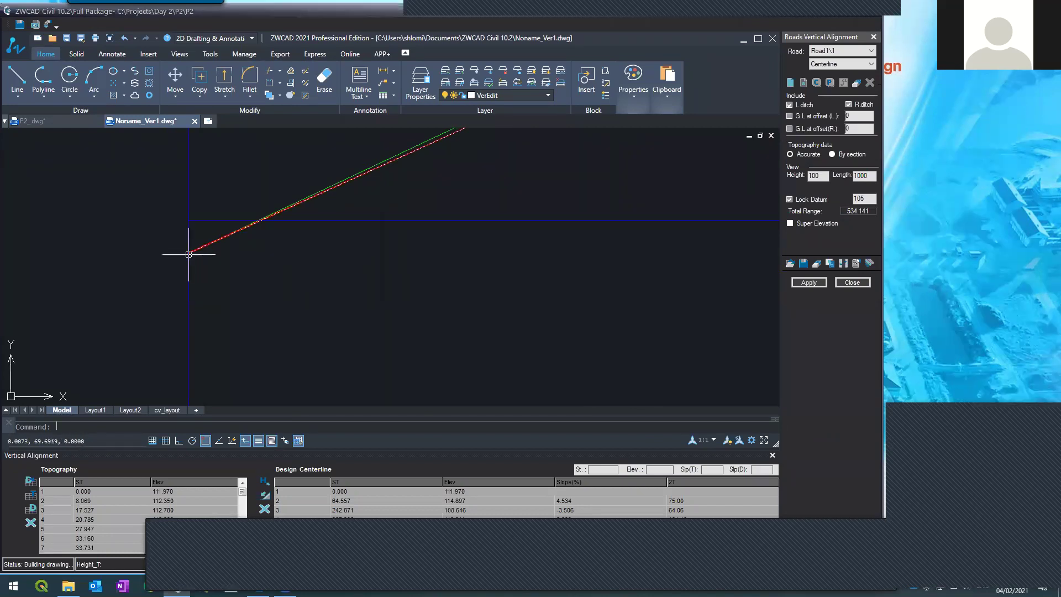
- Raise the design line's start point at station 0.000 to elevation 113 and apply the change to the vertical alignment only
{"action": "left_click", "coordinate": [188, 253]}
{"action": "scroll", "coordinate": [192, 284], "scroll_direction": "down", "scroll_amount": 3}
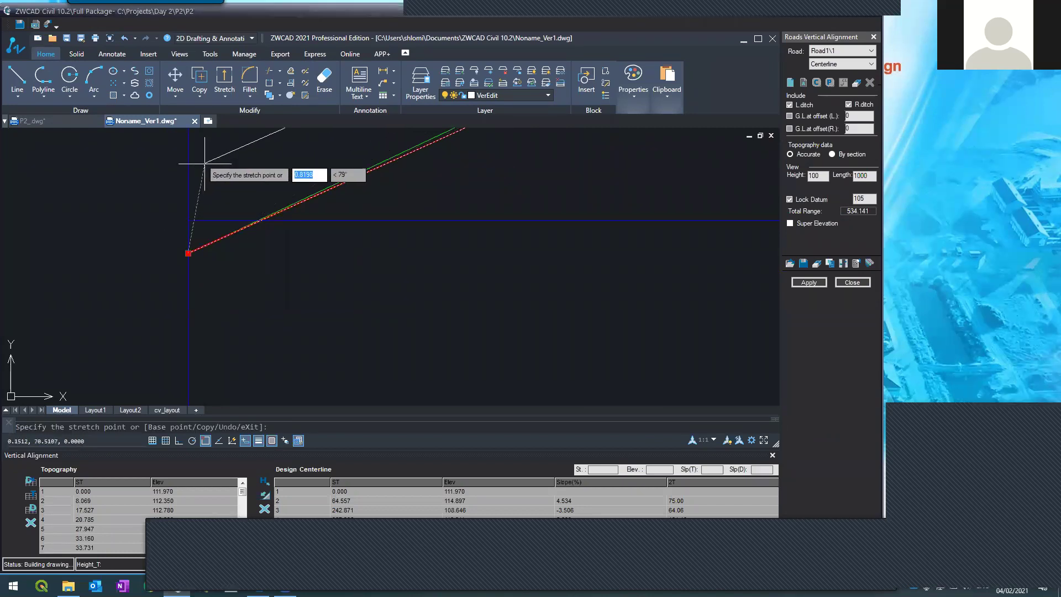
{"action": "scroll", "coordinate": [197, 237], "scroll_direction": "up", "scroll_amount": 3}
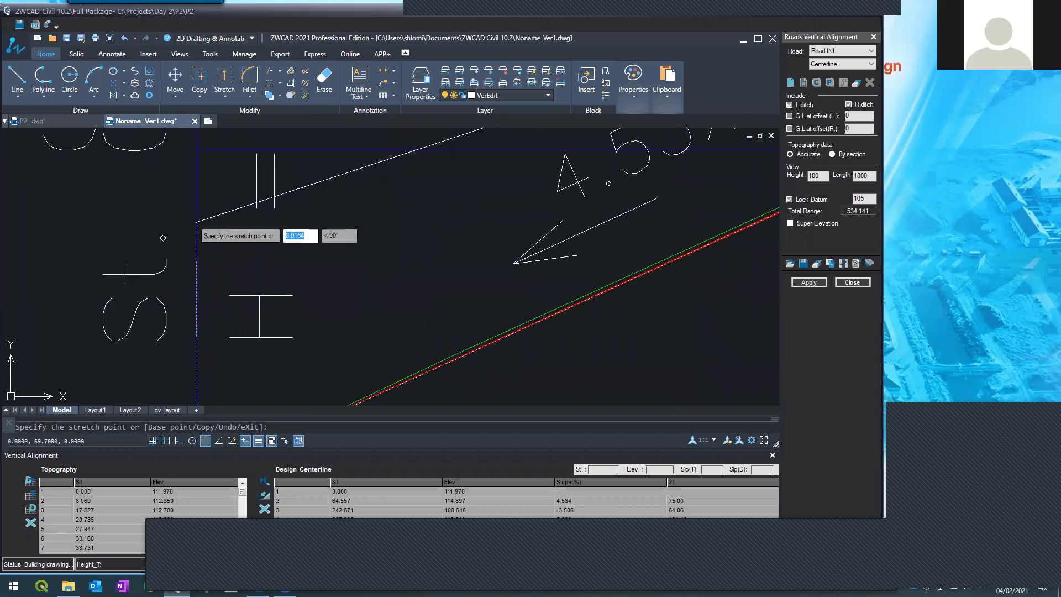
{"action": "scroll", "coordinate": [195, 175], "scroll_direction": "up", "scroll_amount": 2}
{"action": "scroll", "coordinate": [195, 174], "scroll_direction": "down", "scroll_amount": 3}
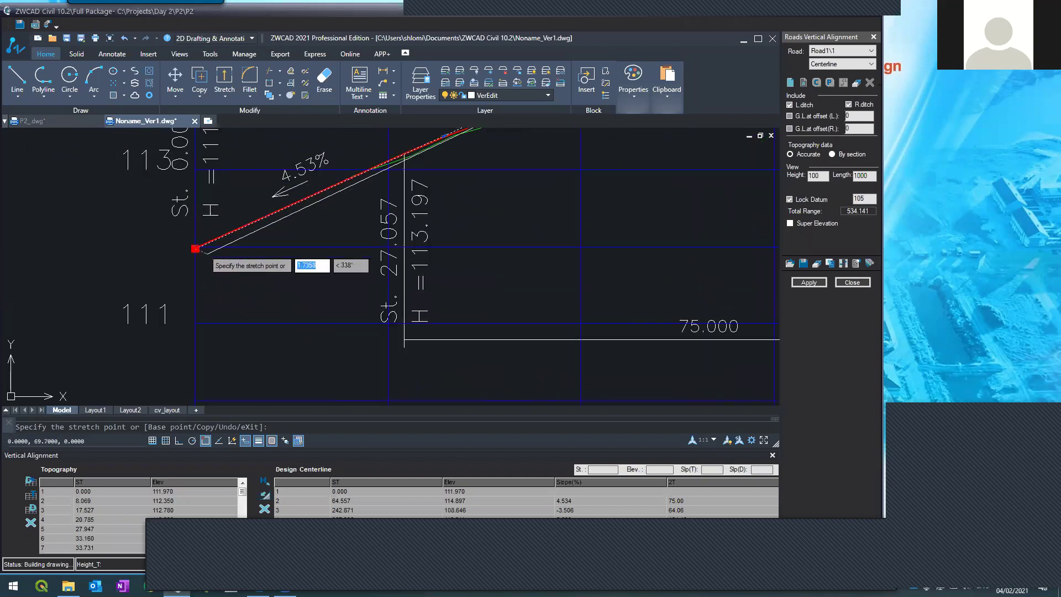
{"action": "scroll", "coordinate": [194, 246], "scroll_direction": "up", "scroll_amount": 3}
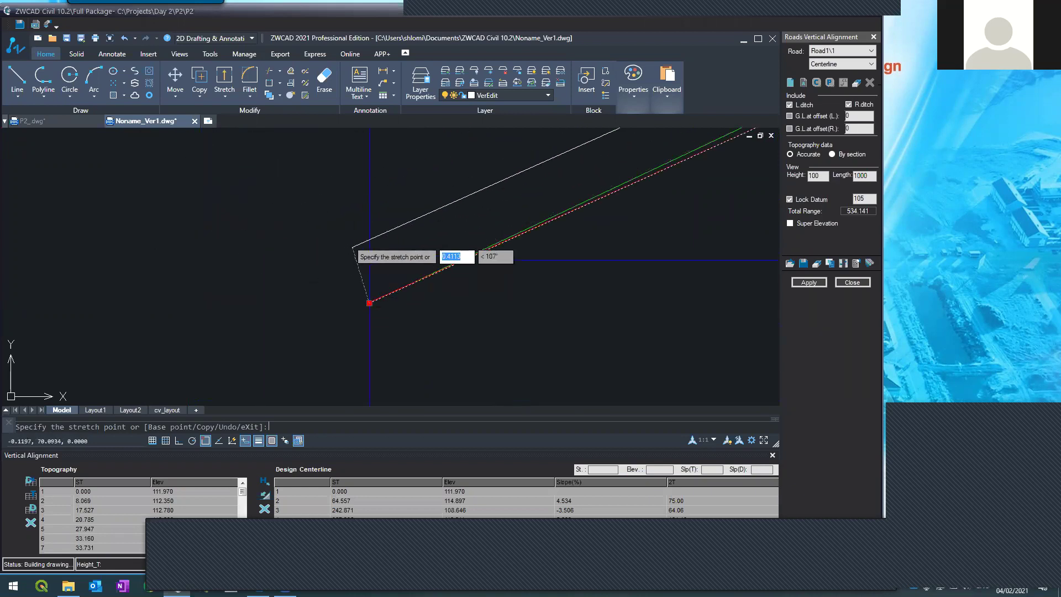
{"action": "scroll", "coordinate": [332, 315], "scroll_direction": "down", "scroll_amount": 2}
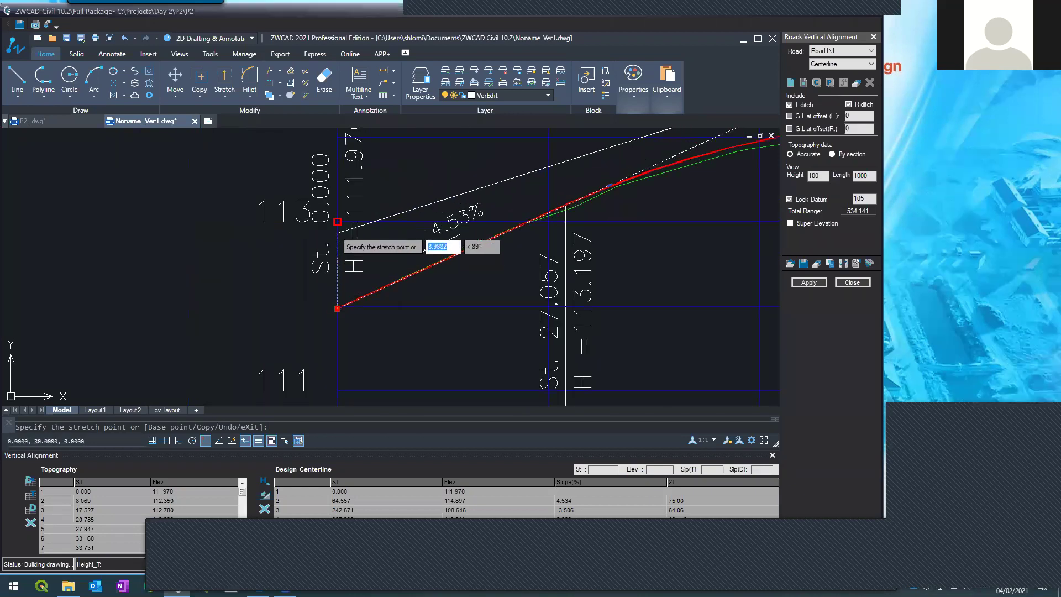
{"action": "left_click", "coordinate": [337, 221]}
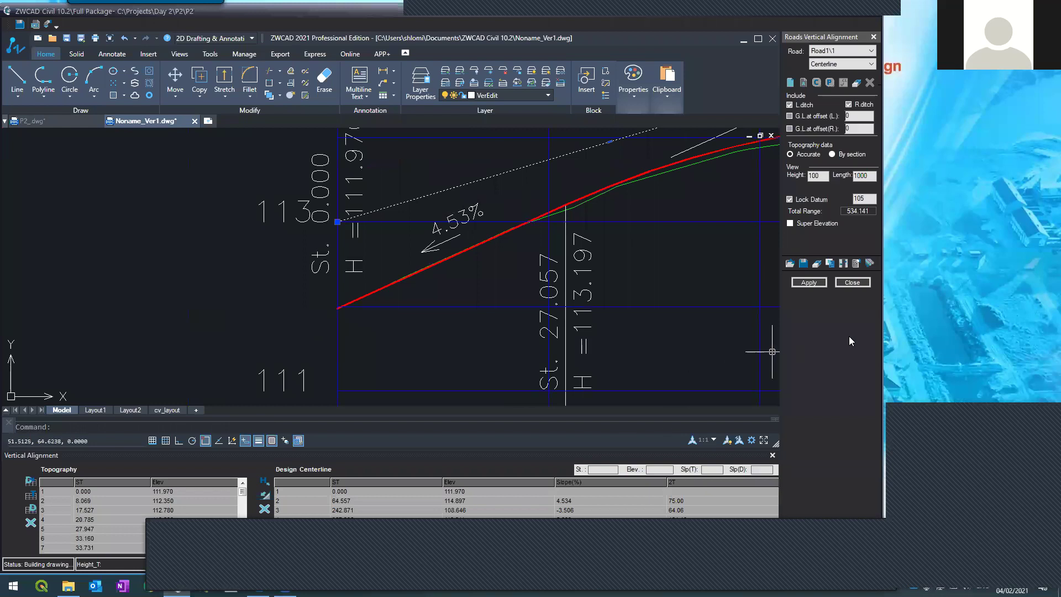
{"action": "left_click", "coordinate": [808, 283]}
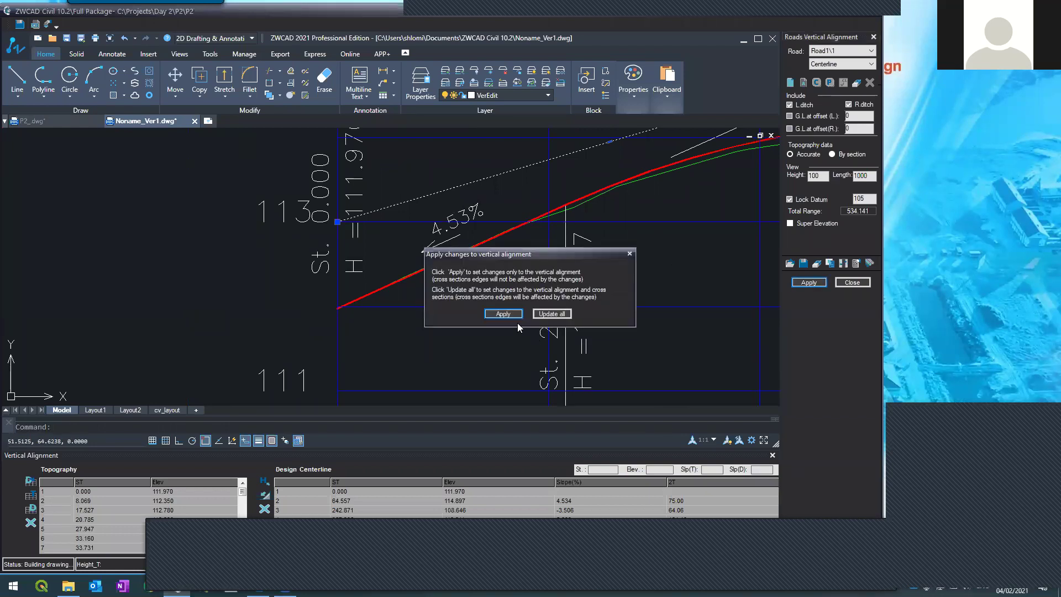
{"action": "left_click", "coordinate": [503, 313]}
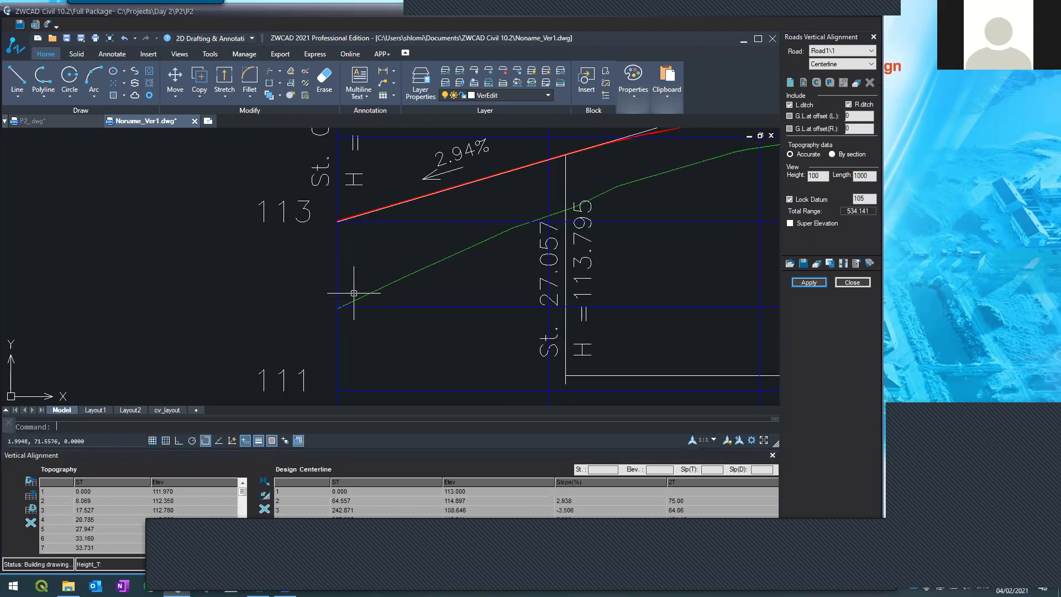
- Check the raised start of the design line against the existing ground and close the vertical alignment
{"action": "scroll", "coordinate": [331, 230], "scroll_direction": "down", "scroll_amount": 5}
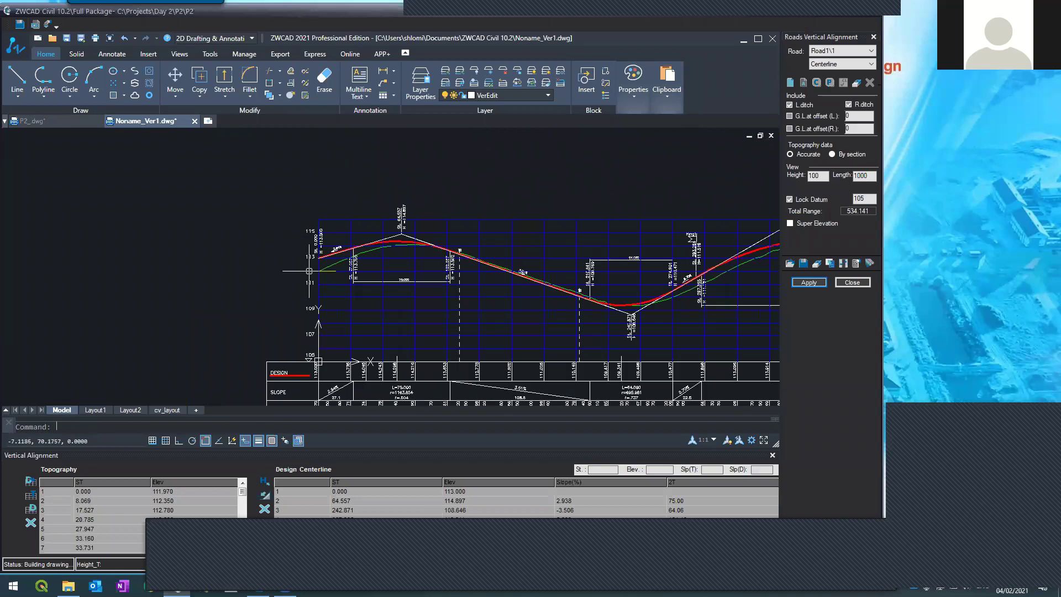
{"action": "scroll", "coordinate": [315, 243], "scroll_direction": "up", "scroll_amount": 4}
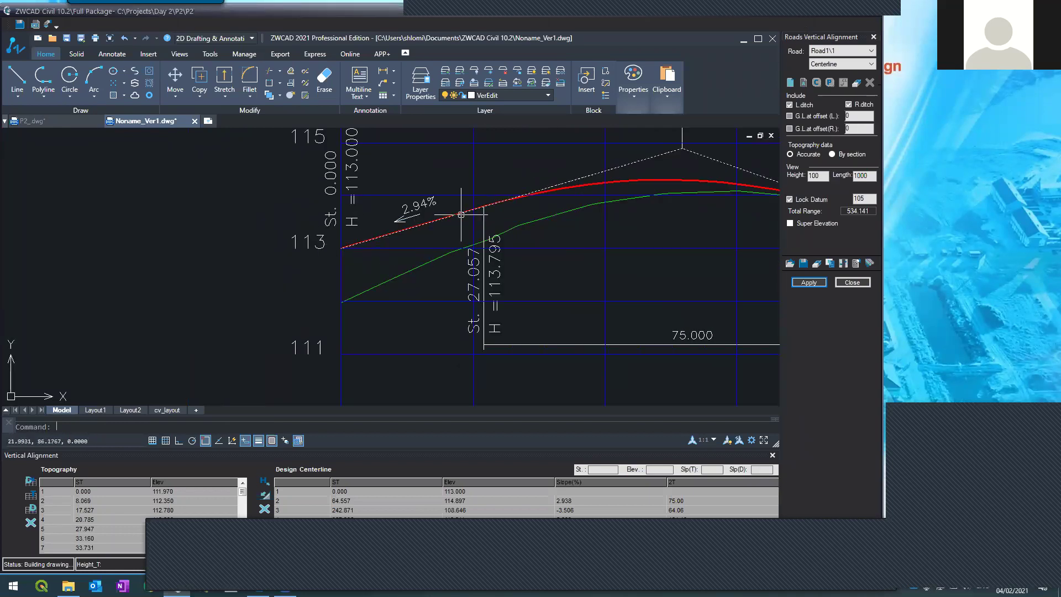
{"action": "left_click", "coordinate": [857, 285]}
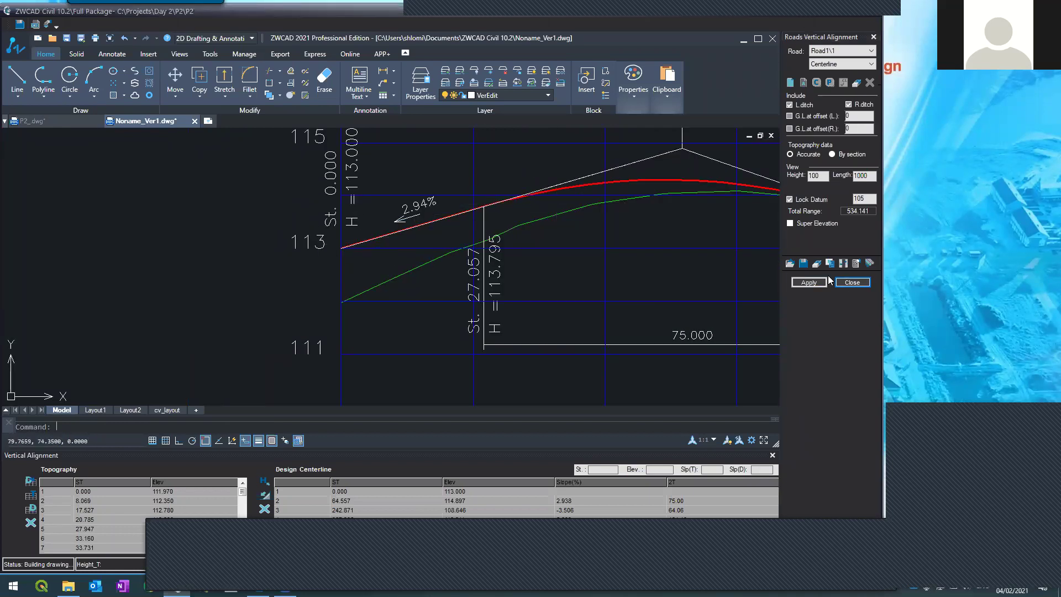
{"action": "left_click", "coordinate": [570, 338]}
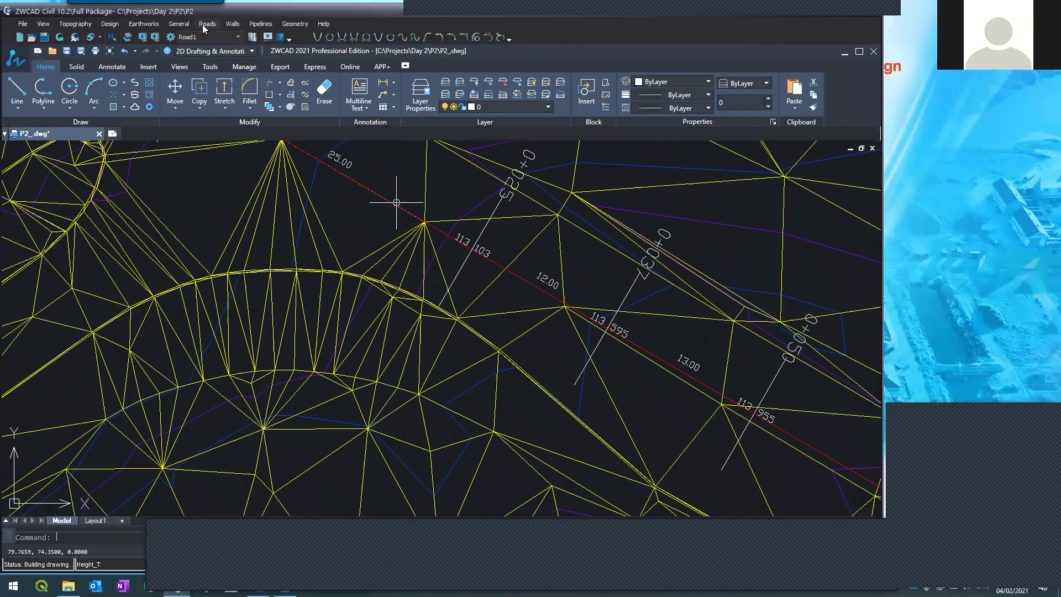
- Open the cross sections to check how section 0+000 relates to the changed vertical alignment, and close them
{"action": "left_click", "coordinate": [207, 24]}
{"action": "key", "text": "Escape"}
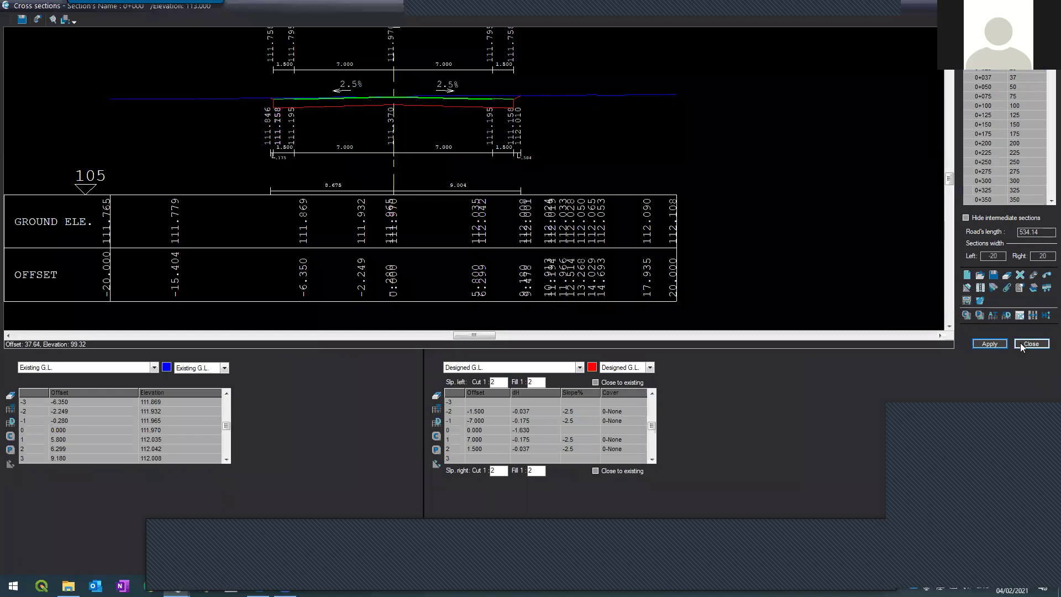
{"action": "key", "text": "Return"}
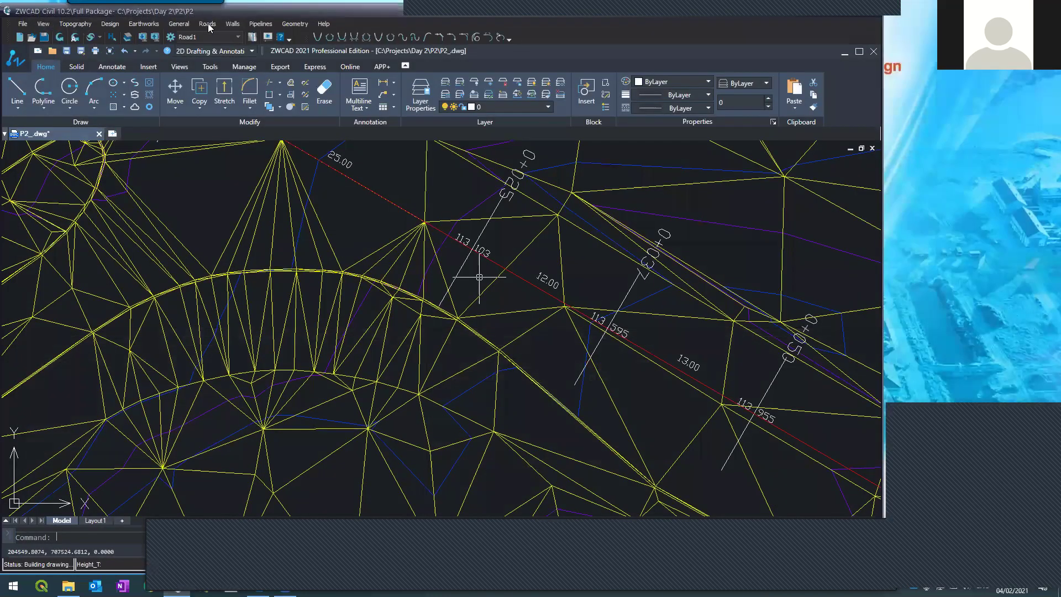
- Reopen Road1's vertical alignment, apply its design line again, and close it
{"action": "left_click", "coordinate": [207, 23]}
{"action": "left_click", "coordinate": [217, 86]}
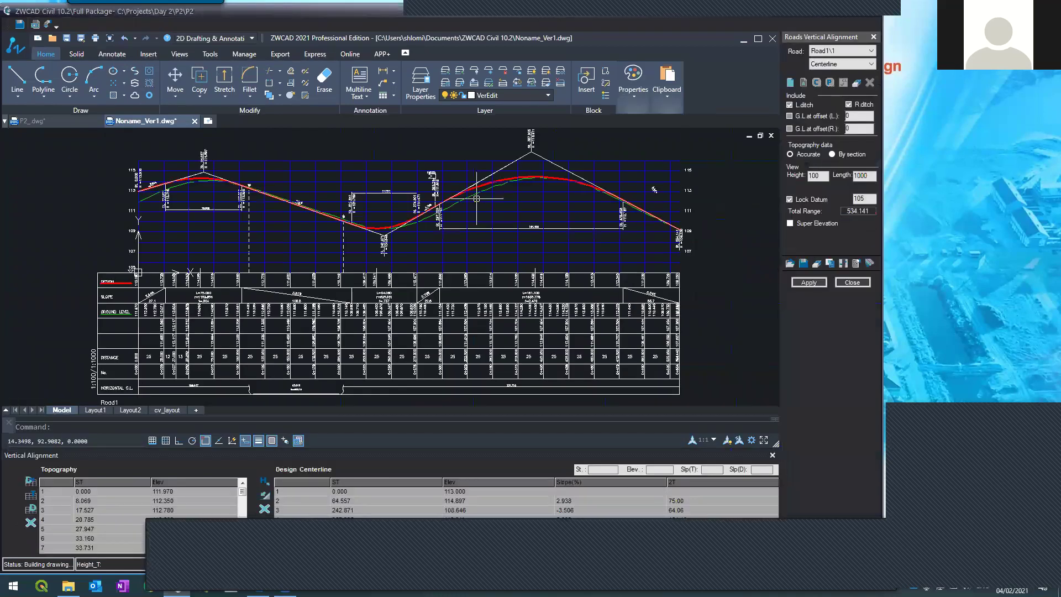
{"action": "left_click", "coordinate": [808, 282]}
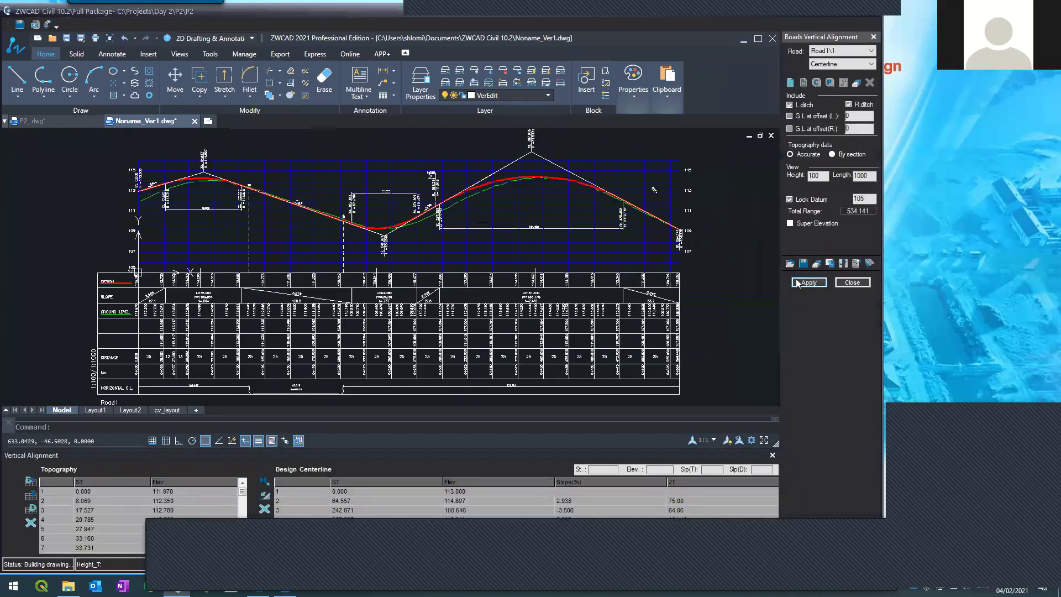
{"action": "left_click", "coordinate": [550, 313]}
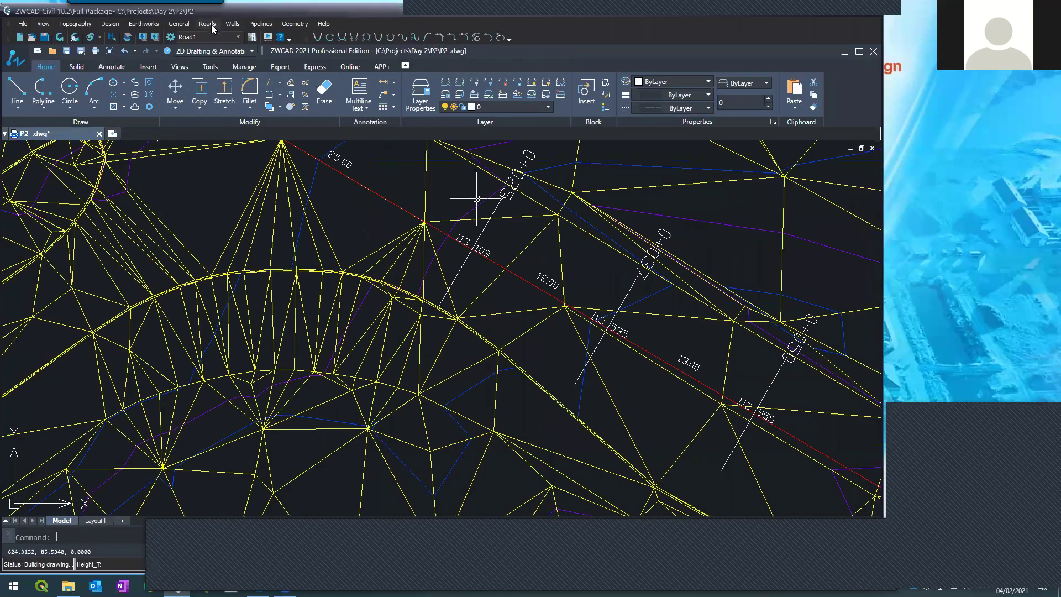
- Open Road1's cross sections and display the Structure data alongside the Designed G.L. data for section 0+000
{"action": "left_click", "coordinate": [208, 24]}
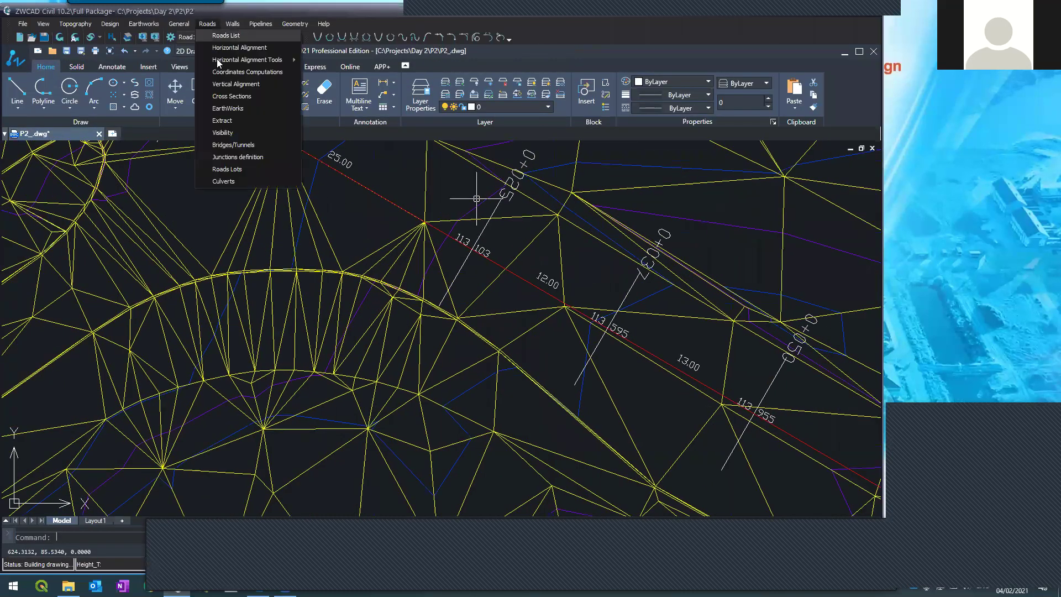
{"action": "left_click", "coordinate": [232, 96]}
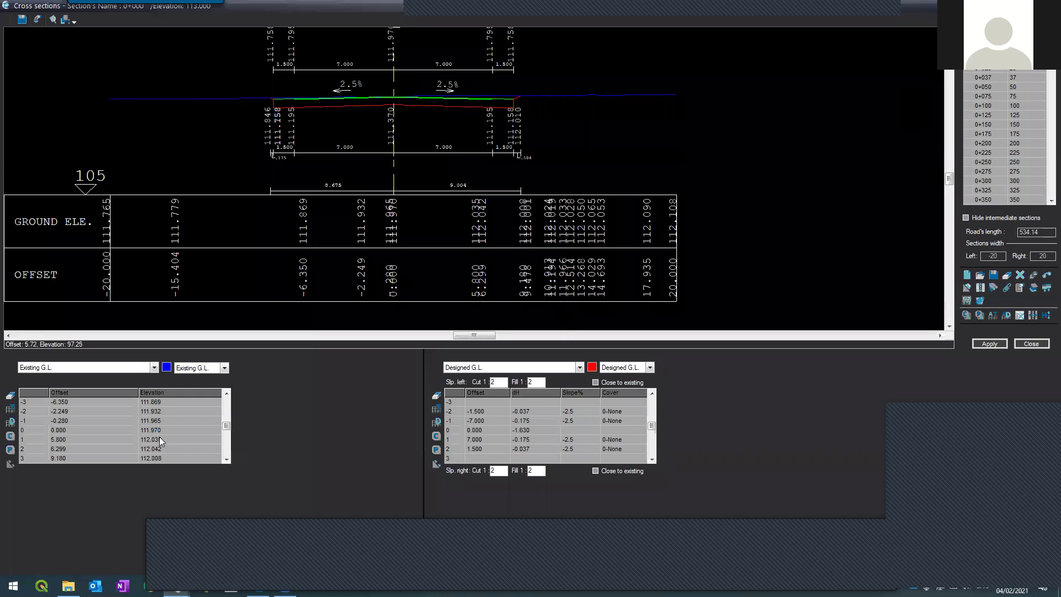
{"action": "left_click", "coordinate": [97, 374]}
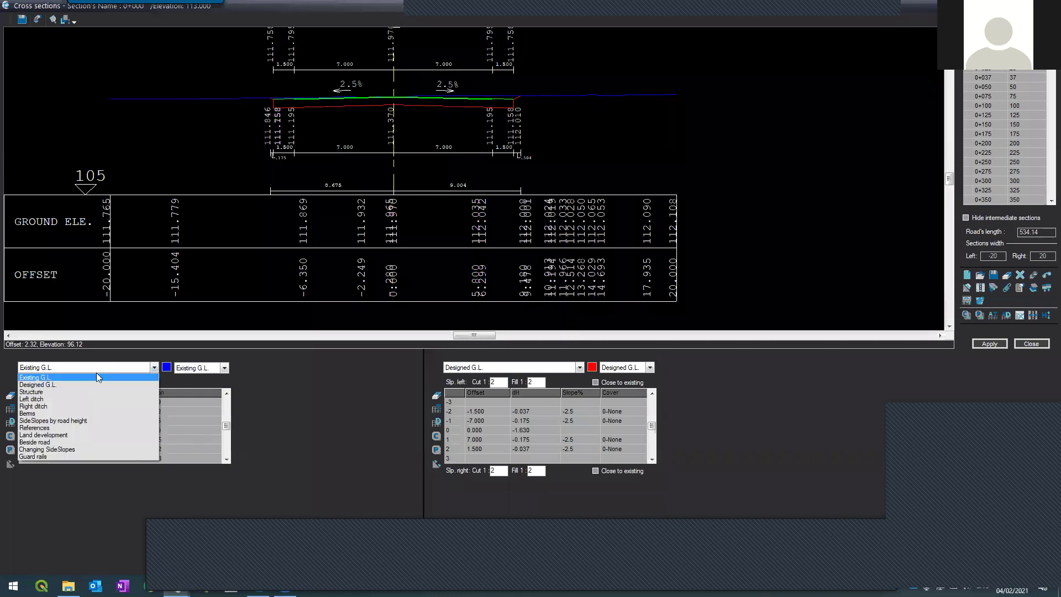
{"action": "left_click", "coordinate": [91, 389]}
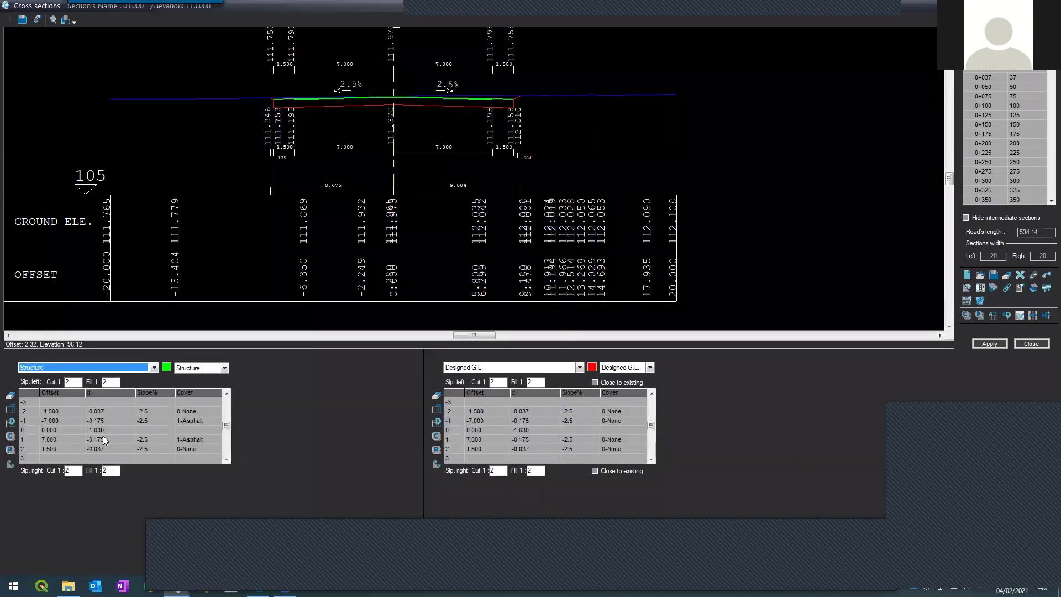
- Keep the dH working method, set the centreline dH at 0+000 to 0 for Structure and -0.6 for Designed G.L., and apply
{"action": "left_click", "coordinate": [1020, 288]}
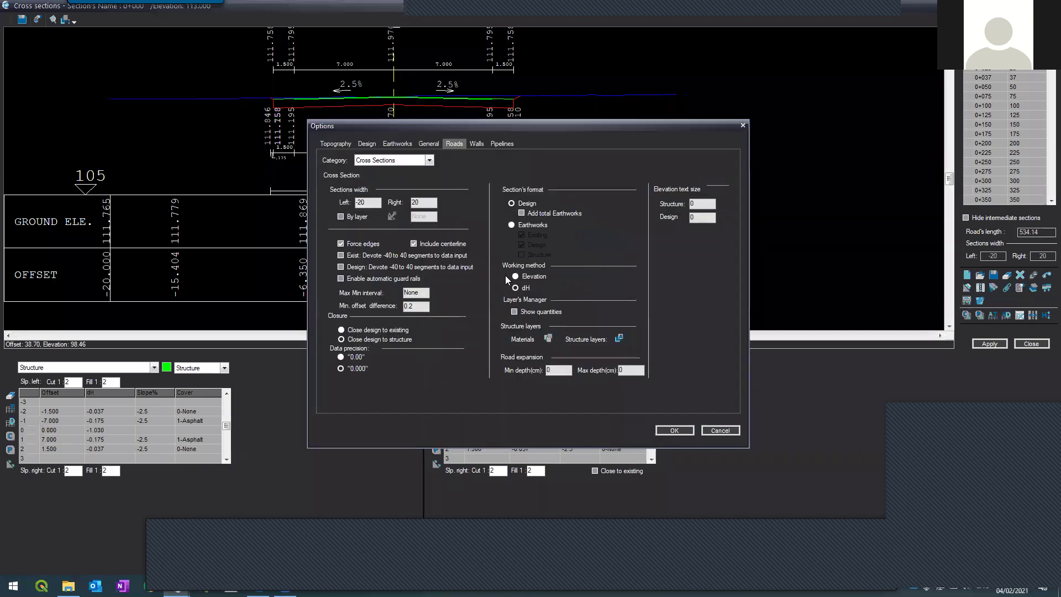
{"action": "left_click", "coordinate": [671, 430]}
{"action": "left_click", "coordinate": [49, 430]}
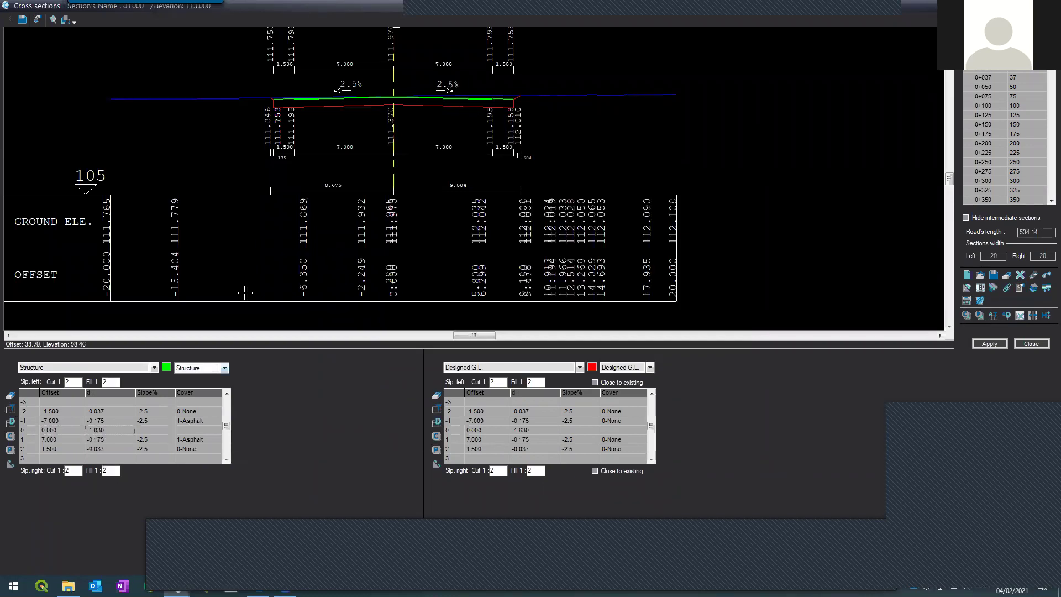
{"action": "type", "text": "0"}
{"action": "key", "text": "Tab"}
{"action": "left_click", "coordinate": [531, 432]}
{"action": "left_click", "coordinate": [990, 345]}
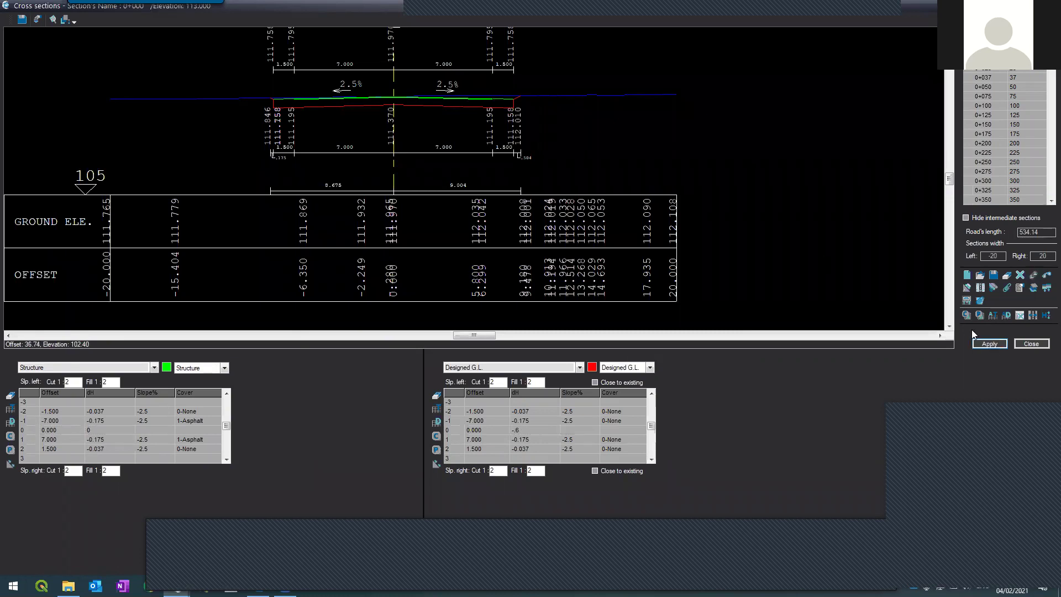
- Examine how the structure, designed ground line and side slopes of section 0+000 meet the existing ground
{"action": "scroll", "coordinate": [375, 81], "scroll_direction": "up", "scroll_amount": 5}
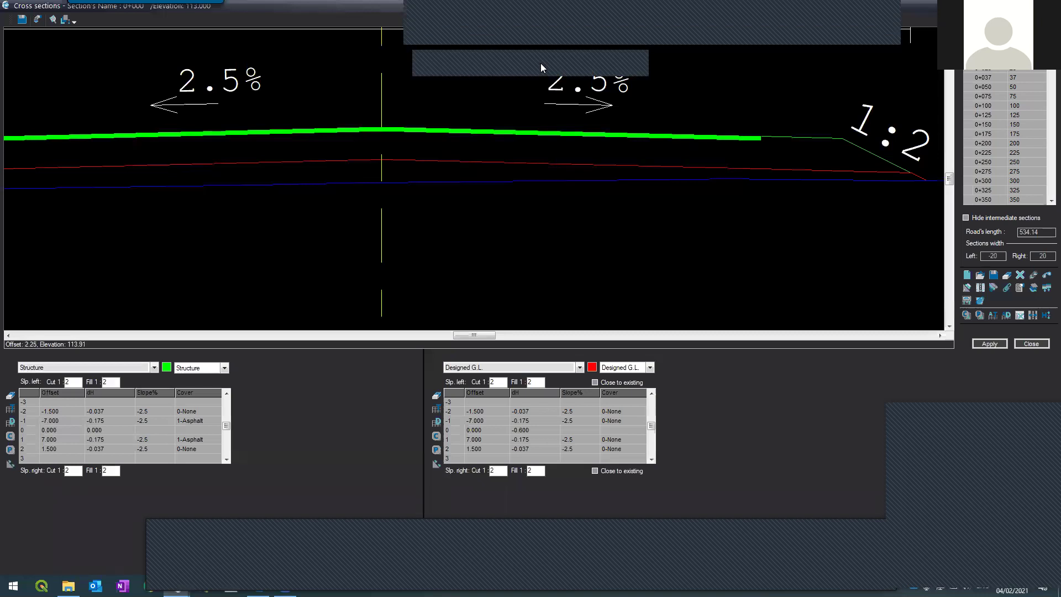
{"action": "scroll", "coordinate": [481, 142], "scroll_direction": "down", "scroll_amount": 5}
{"action": "scroll", "coordinate": [372, 88], "scroll_direction": "up", "scroll_amount": 5}
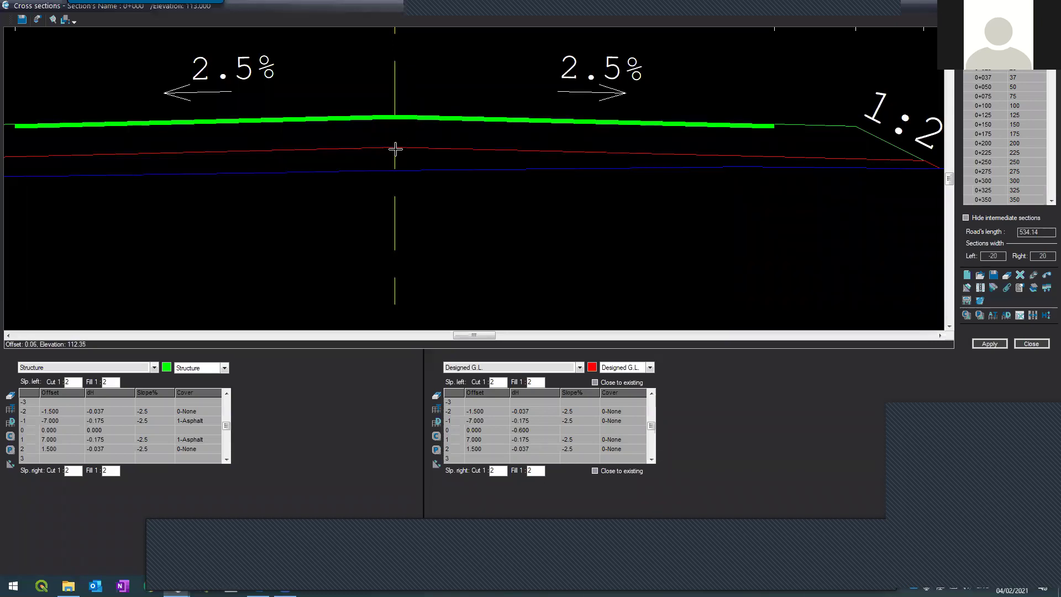
{"action": "scroll", "coordinate": [362, 163], "scroll_direction": "down", "scroll_amount": 2}
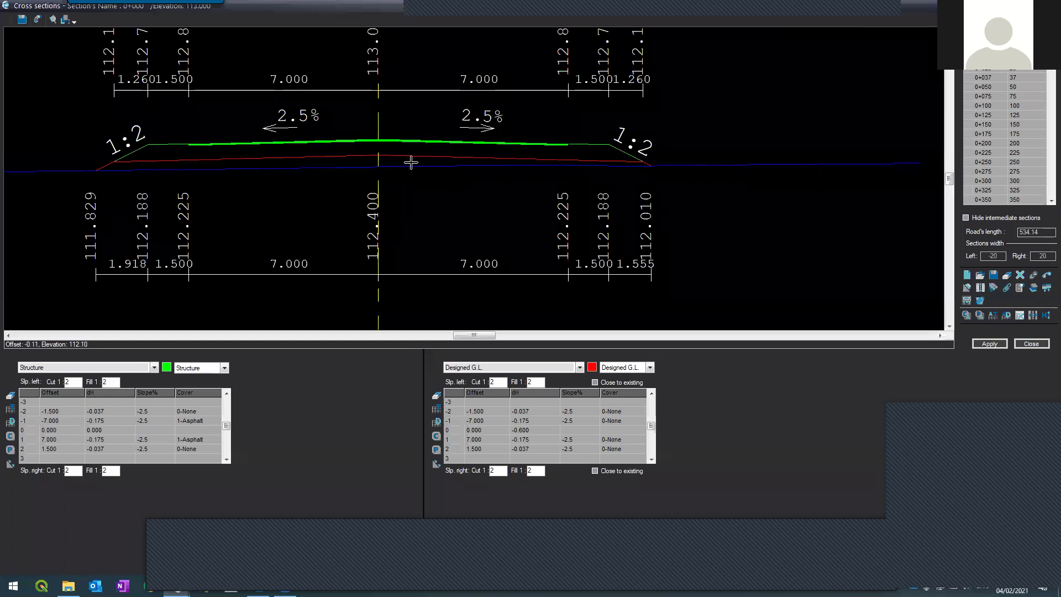
{"action": "scroll", "coordinate": [630, 163], "scroll_direction": "up", "scroll_amount": 2}
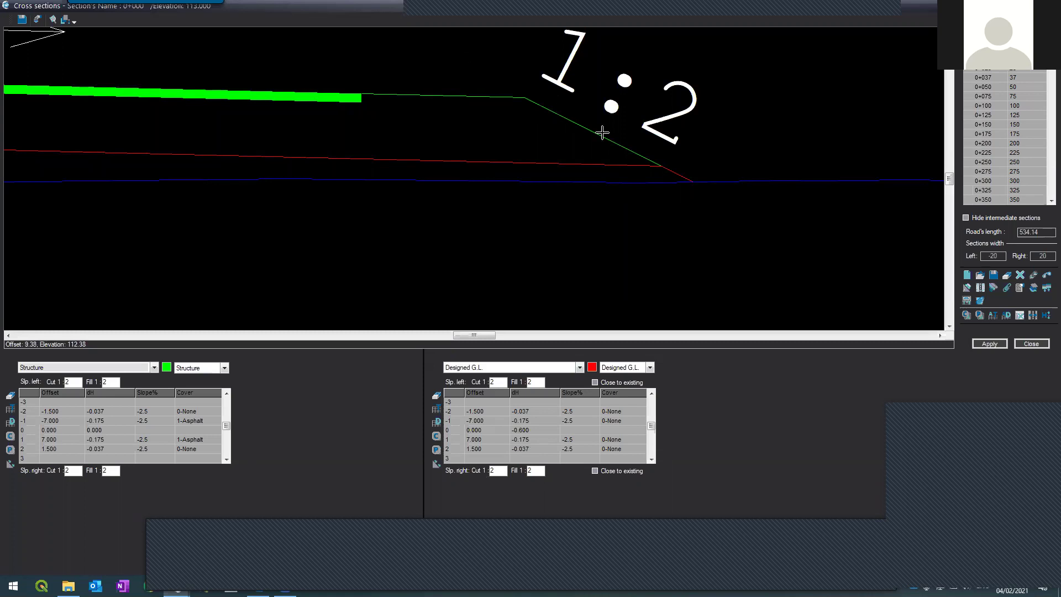
{"action": "scroll", "coordinate": [694, 199], "scroll_direction": "down", "scroll_amount": 4}
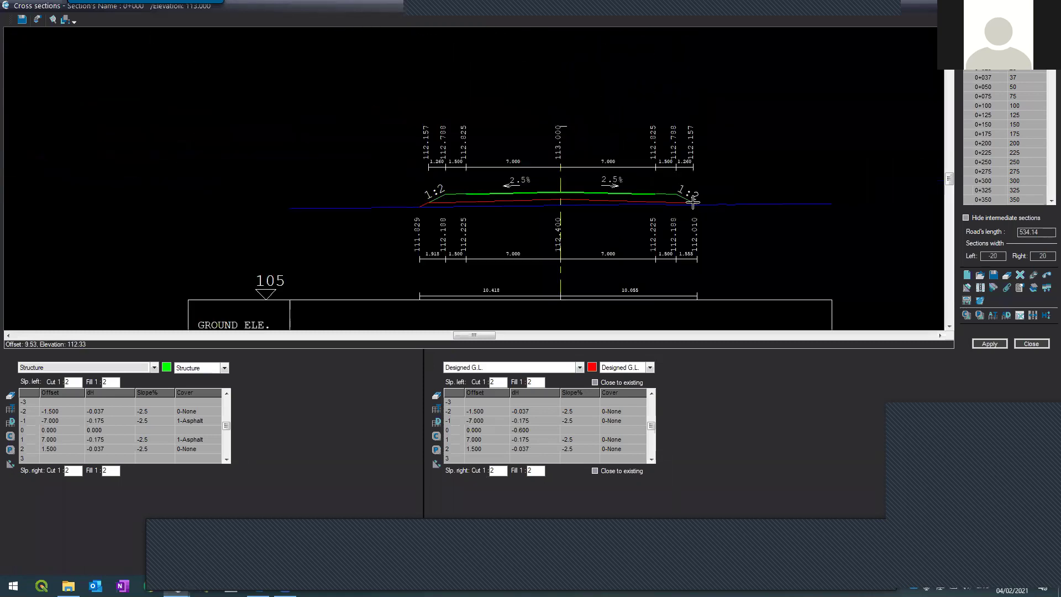
{"action": "scroll", "coordinate": [407, 203], "scroll_direction": "up", "scroll_amount": 5}
{"action": "scroll", "coordinate": [364, 175], "scroll_direction": "down", "scroll_amount": 6}
{"action": "scroll", "coordinate": [448, 133], "scroll_direction": "up", "scroll_amount": 3}
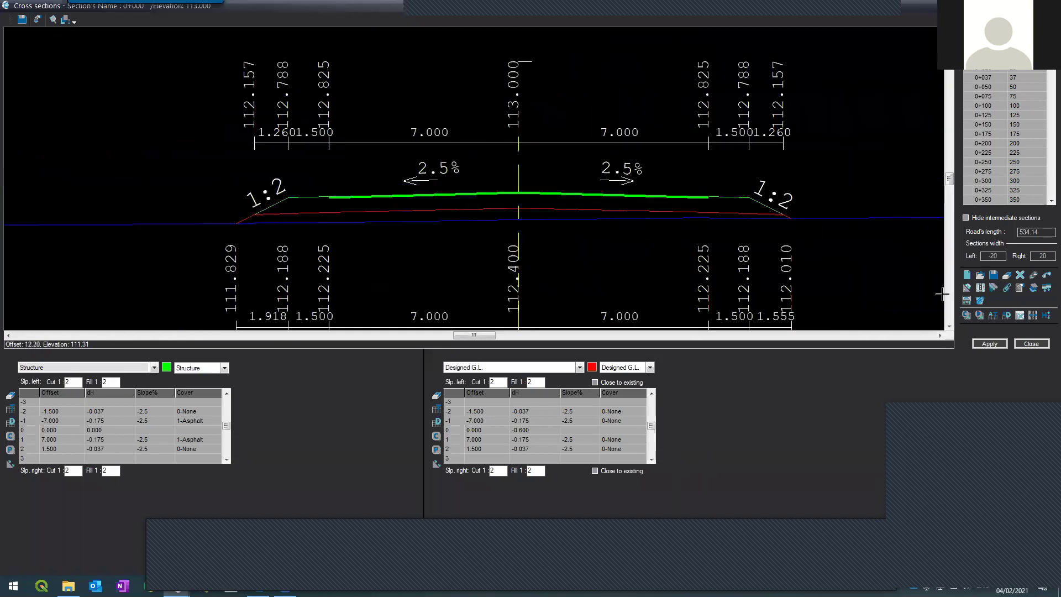
{"action": "scroll", "coordinate": [640, 159], "scroll_direction": "down", "scroll_amount": 2}
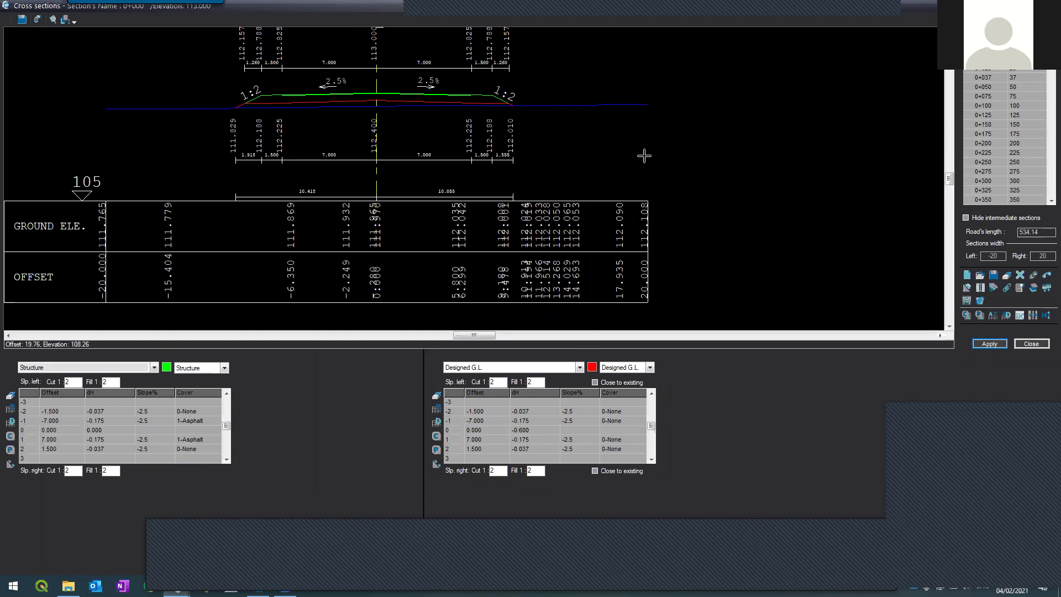
- Inspect the depth between the structure, the designed ground line and the existing ground at the centreline of 0+000
{"action": "scroll", "coordinate": [391, 83], "scroll_direction": "down", "scroll_amount": 3}
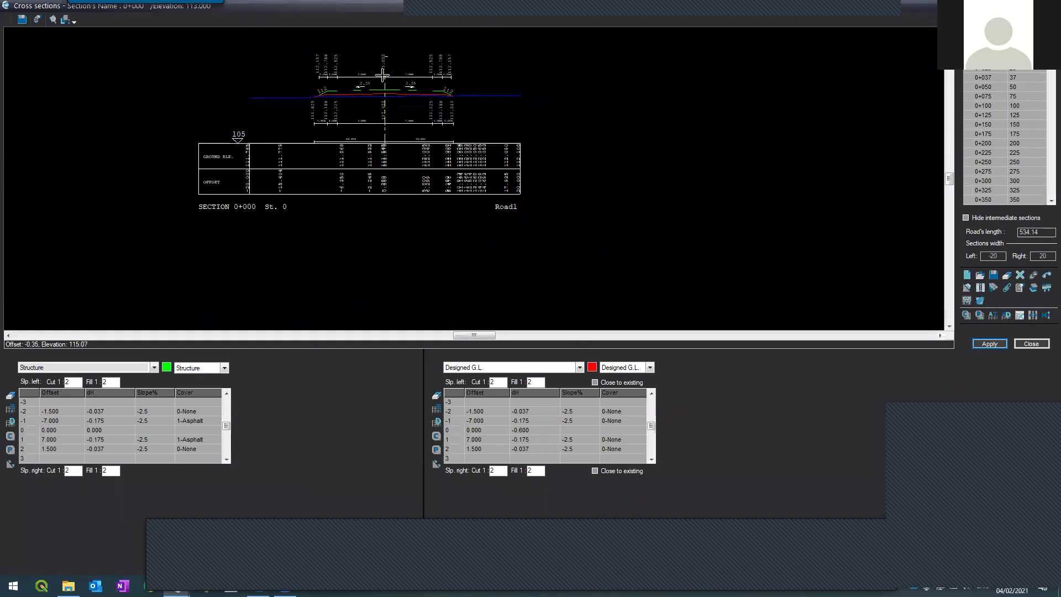
{"action": "scroll", "coordinate": [379, 83], "scroll_direction": "up", "scroll_amount": 6}
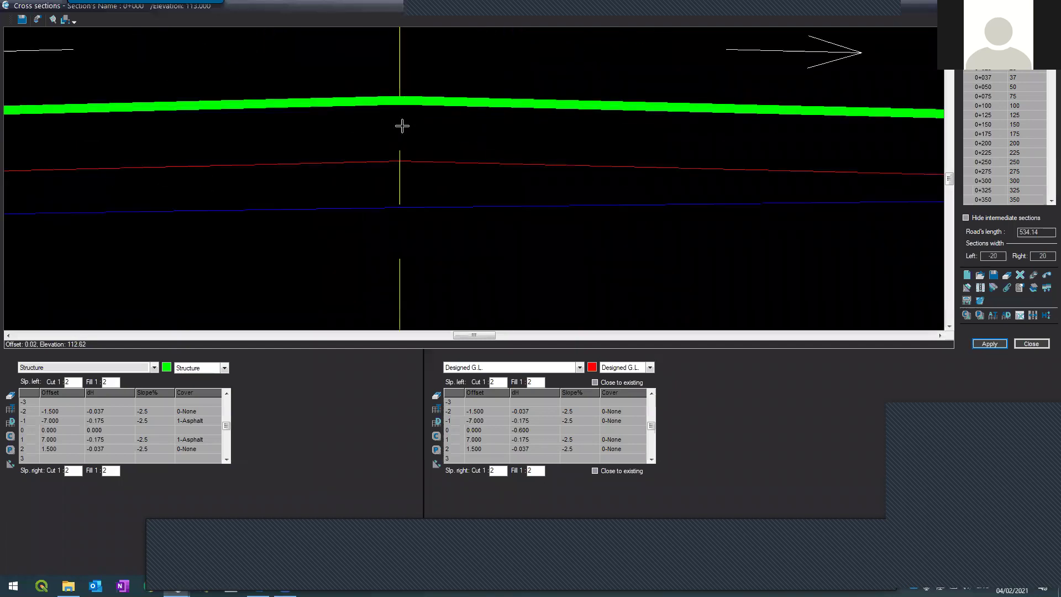
{"action": "scroll", "coordinate": [411, 155], "scroll_direction": "down", "scroll_amount": 2}
{"action": "scroll", "coordinate": [411, 156], "scroll_direction": "down", "scroll_amount": 4}
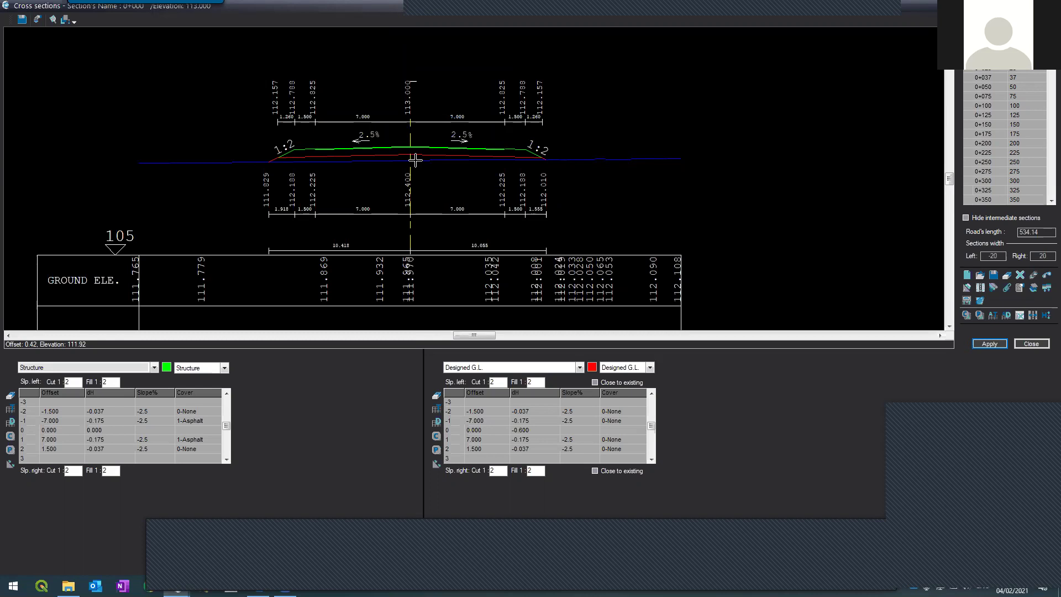
{"action": "scroll", "coordinate": [401, 156], "scroll_direction": "up", "scroll_amount": 2}
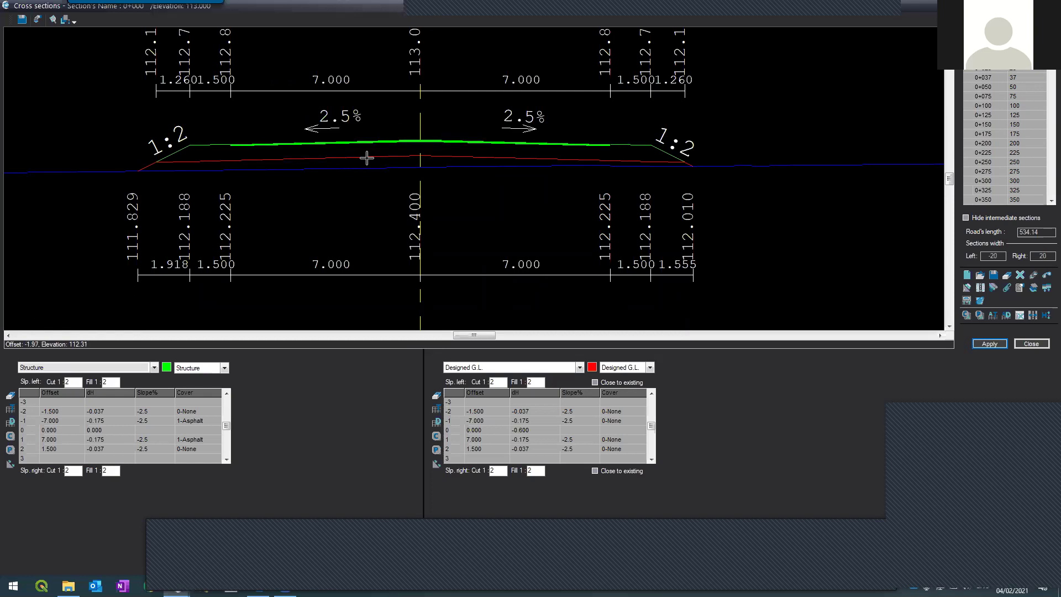
{"action": "scroll", "coordinate": [368, 157], "scroll_direction": "down", "scroll_amount": 3}
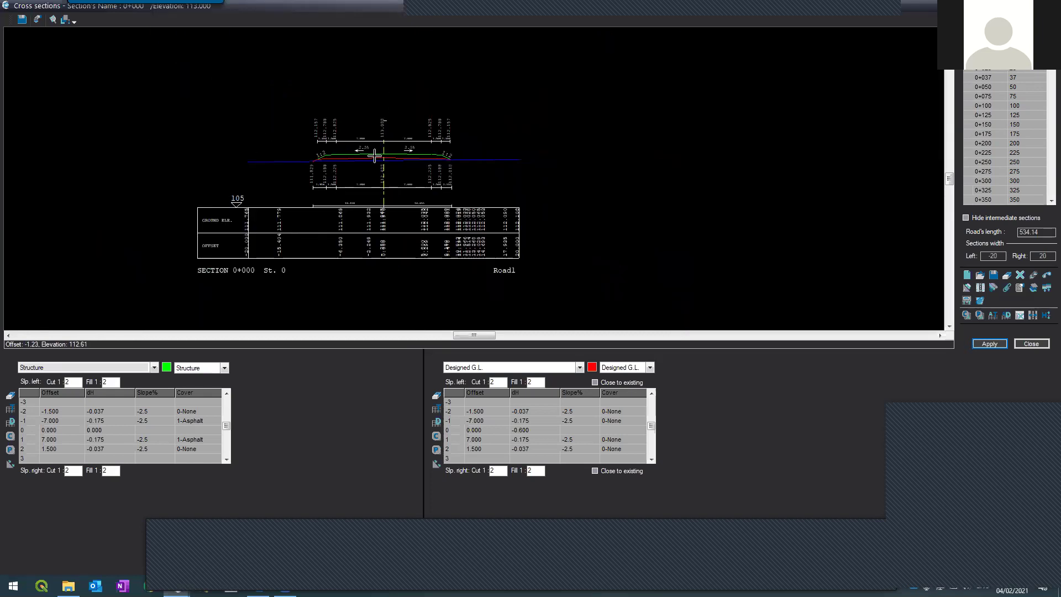
{"action": "scroll", "coordinate": [375, 154], "scroll_direction": "up", "scroll_amount": 2}
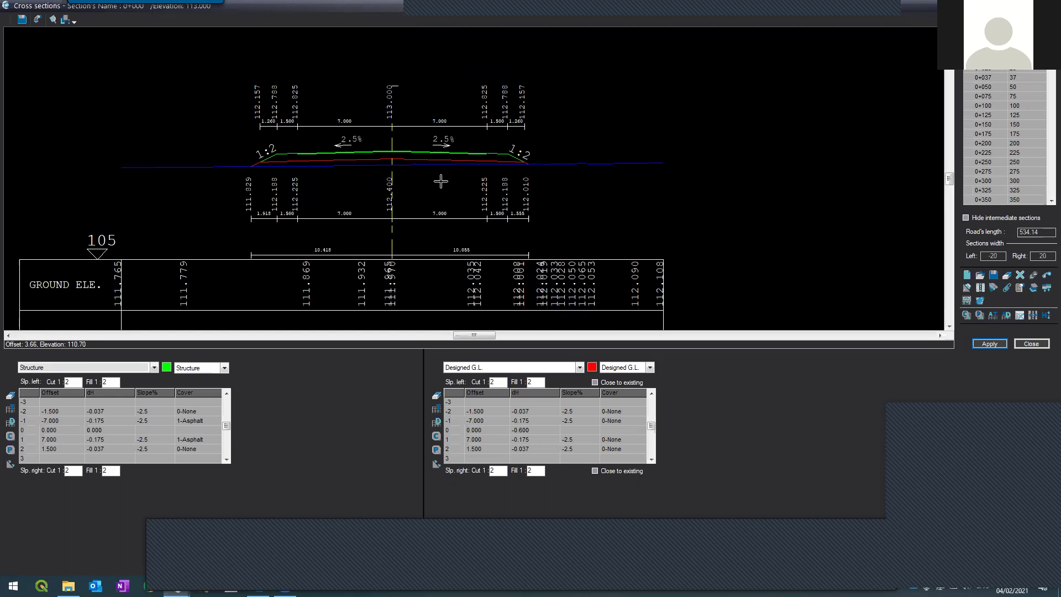
{"action": "scroll", "coordinate": [441, 181], "scroll_direction": "up", "scroll_amount": 2}
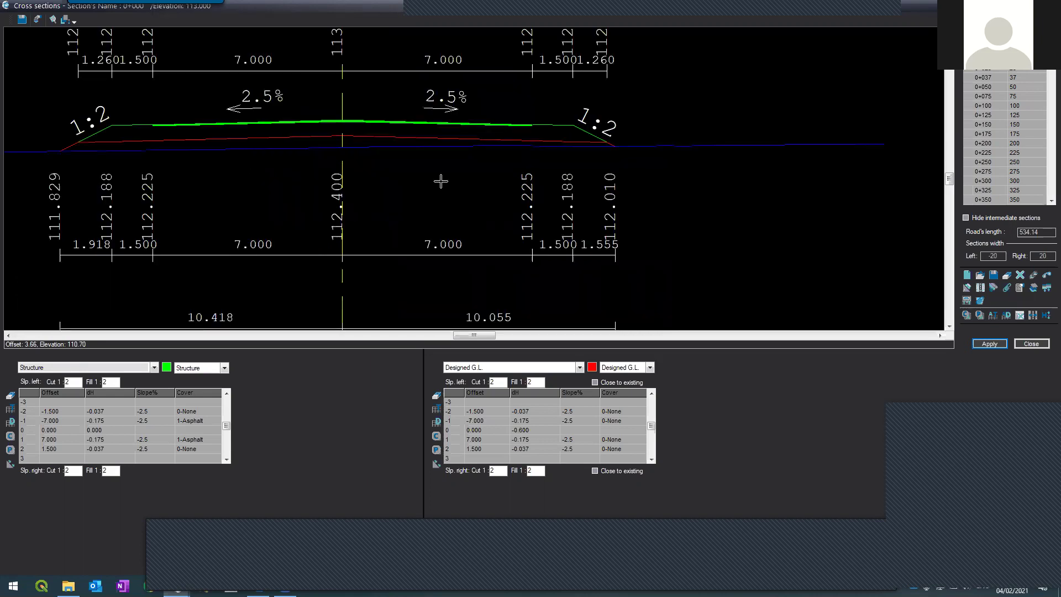
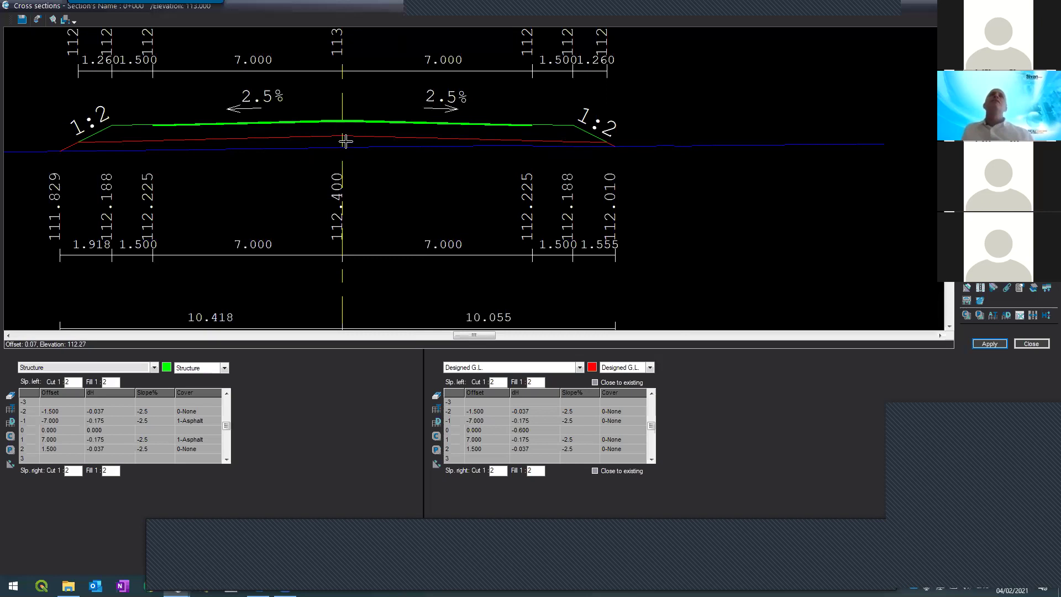
{"action": "scroll", "coordinate": [341, 135], "scroll_direction": "up", "scroll_amount": 4}
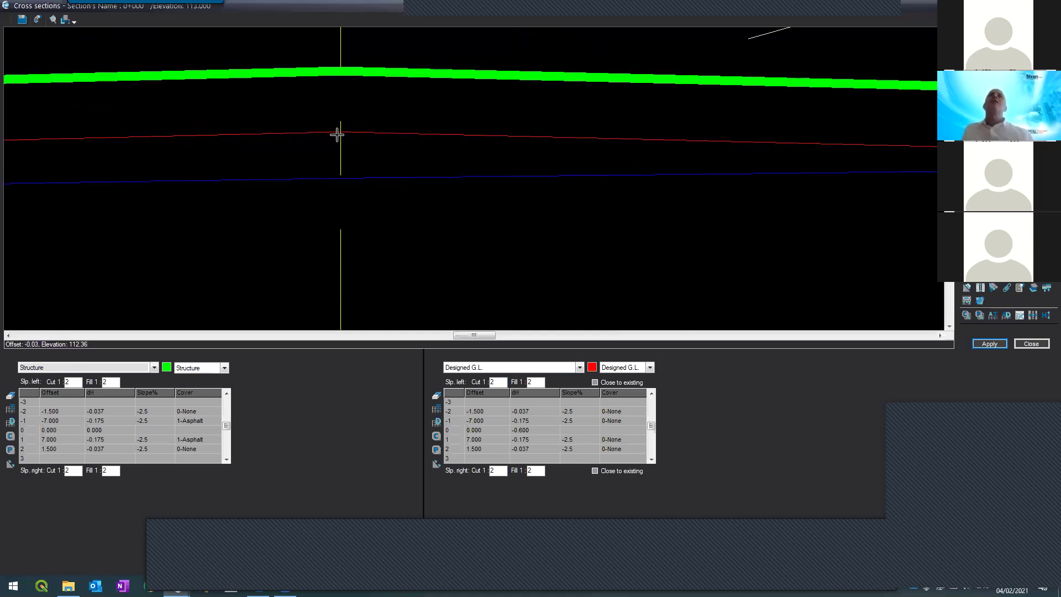
{"action": "scroll", "coordinate": [338, 132], "scroll_direction": "up", "scroll_amount": 2}
{"action": "scroll", "coordinate": [338, 131], "scroll_direction": "down", "scroll_amount": 3}
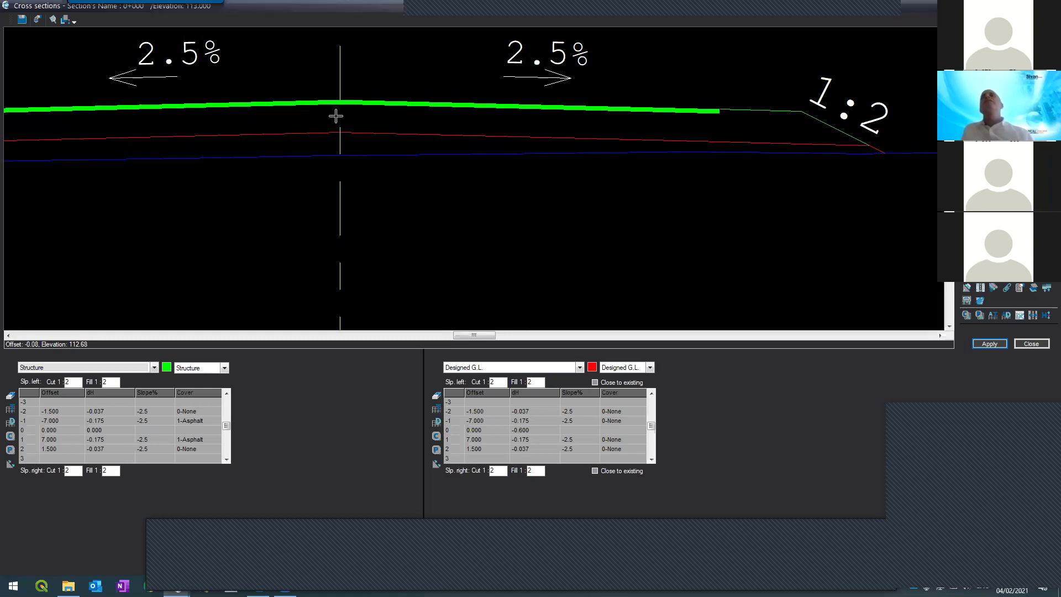
{"action": "scroll", "coordinate": [335, 115], "scroll_direction": "up", "scroll_amount": 2}
{"action": "scroll", "coordinate": [334, 115], "scroll_direction": "down", "scroll_amount": 2}
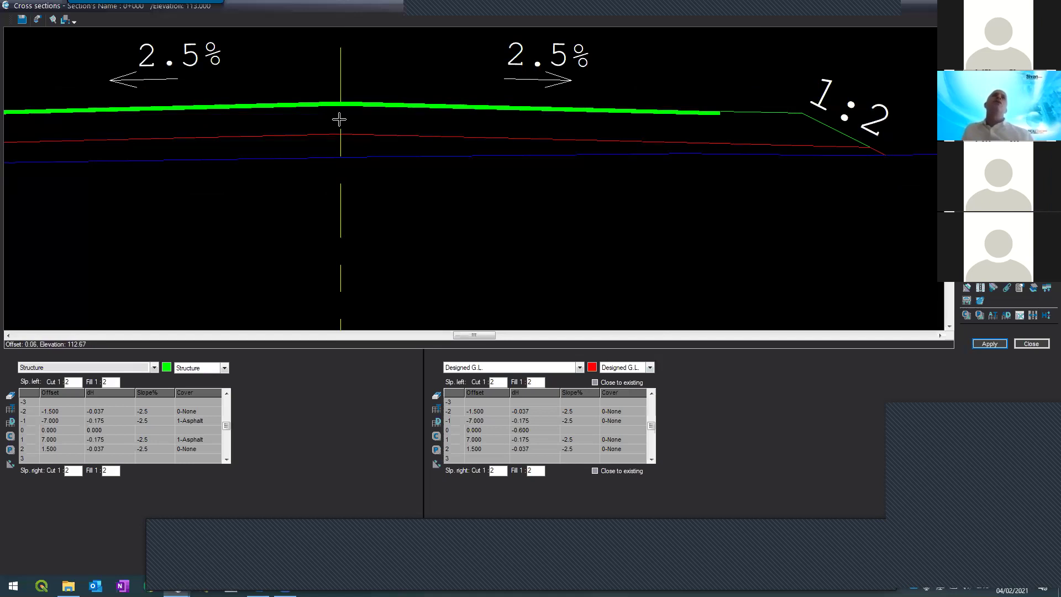
{"action": "scroll", "coordinate": [390, 203], "scroll_direction": "down", "scroll_amount": 4}
{"action": "scroll", "coordinate": [390, 203], "scroll_direction": "up", "scroll_amount": 2}
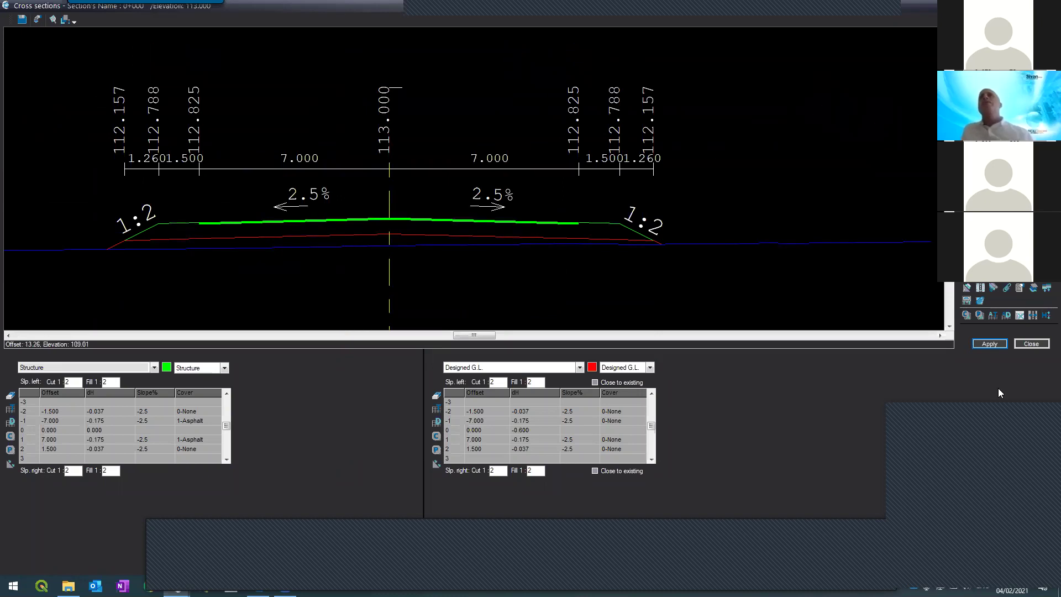
- Apply section 0+000 and review the design closure choices in the cross-section options
{"action": "left_click", "coordinate": [988, 347]}
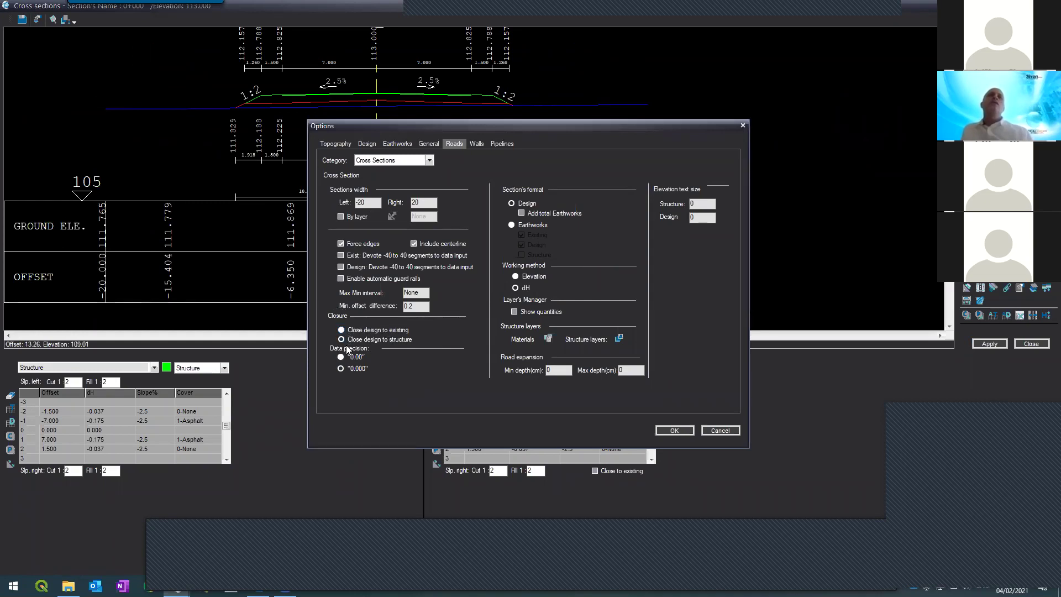
{"action": "left_click", "coordinate": [391, 332]}
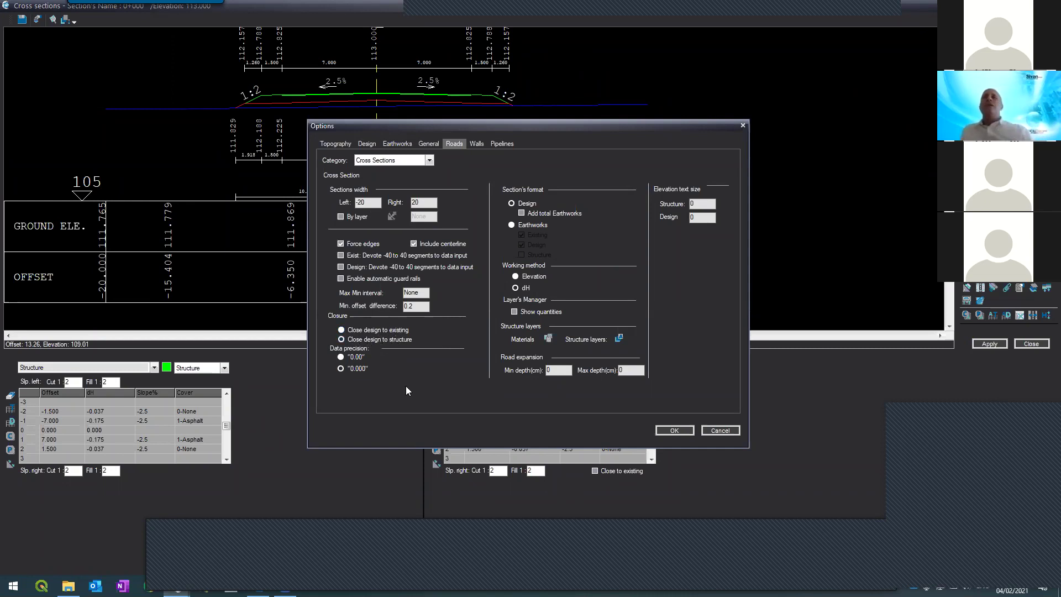
{"action": "left_click", "coordinate": [667, 431]}
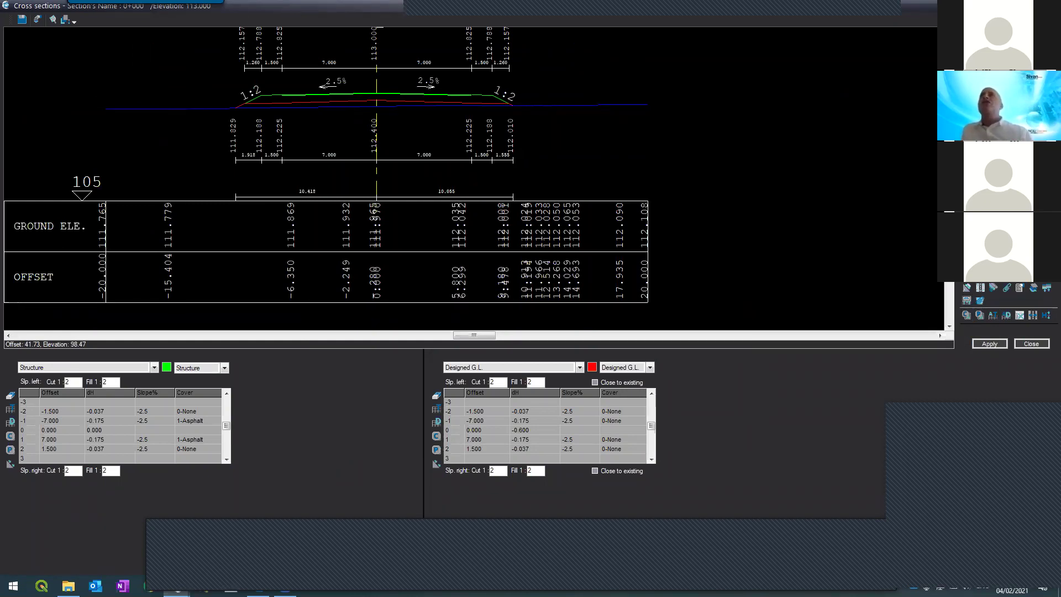
- Switch to section 0+025, give it the same Structure and Designed G.L. data as 0+000, and apply
{"action": "left_click", "coordinate": [982, 272]}
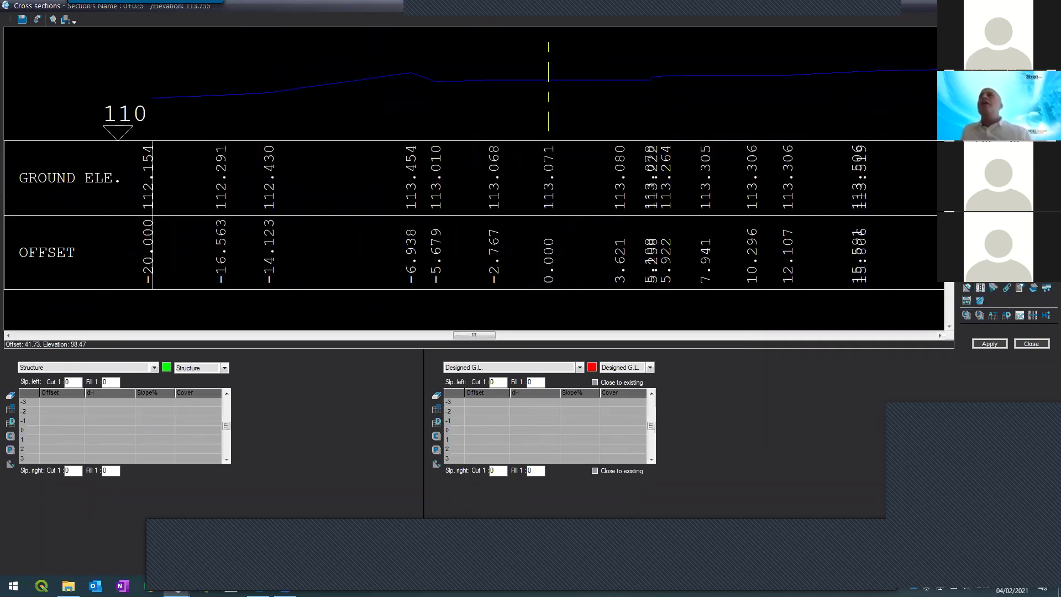
{"action": "key", "text": "Page_Up"}
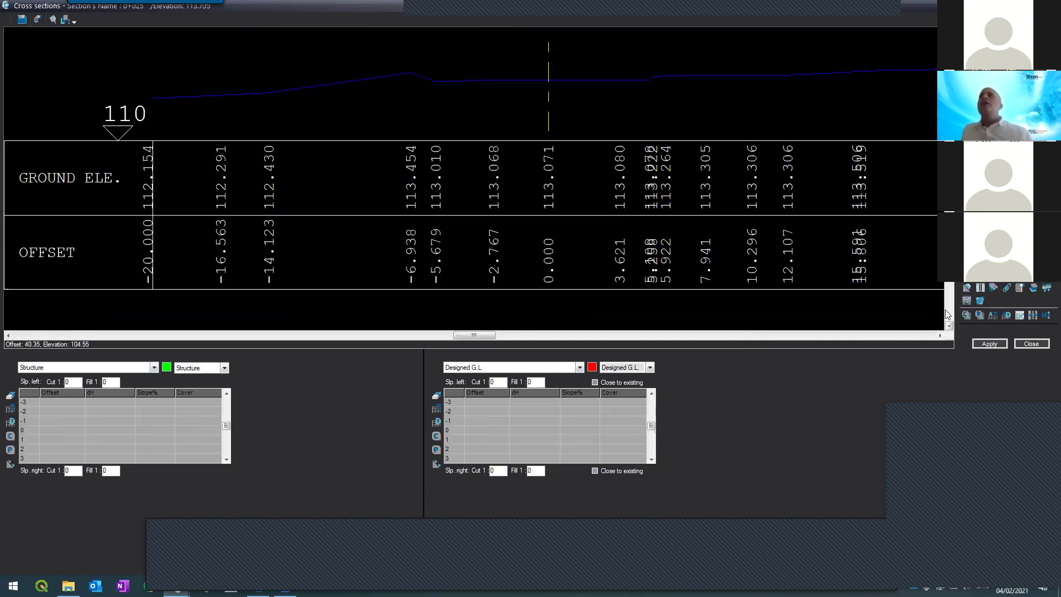
{"action": "left_click", "coordinate": [987, 343]}
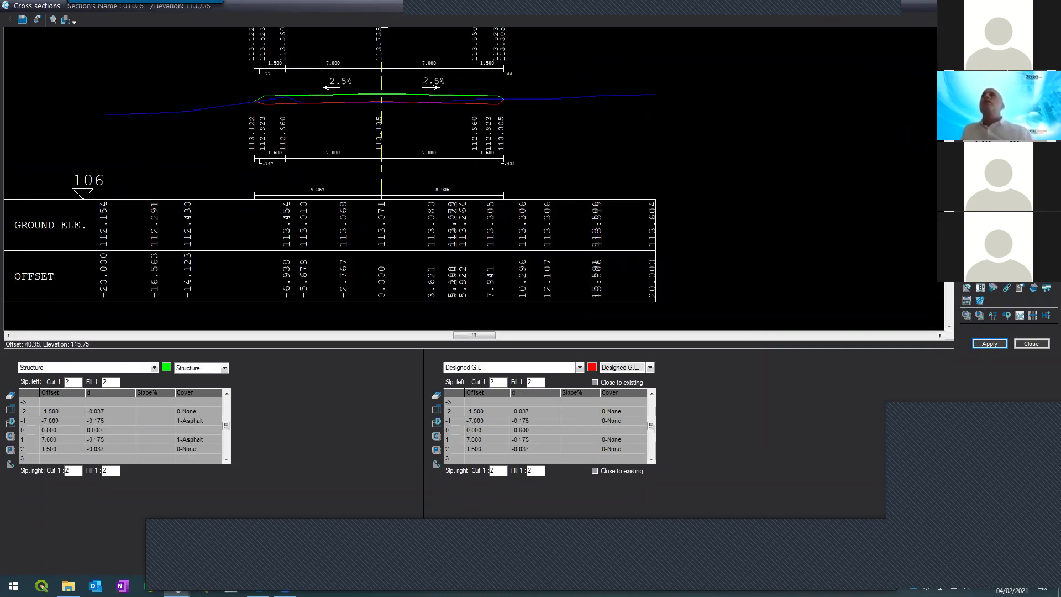
- Switch to section 0+037, give it the same Structure and Designed G.L. data as 0+025, and apply
{"action": "left_click", "coordinate": [989, 344]}
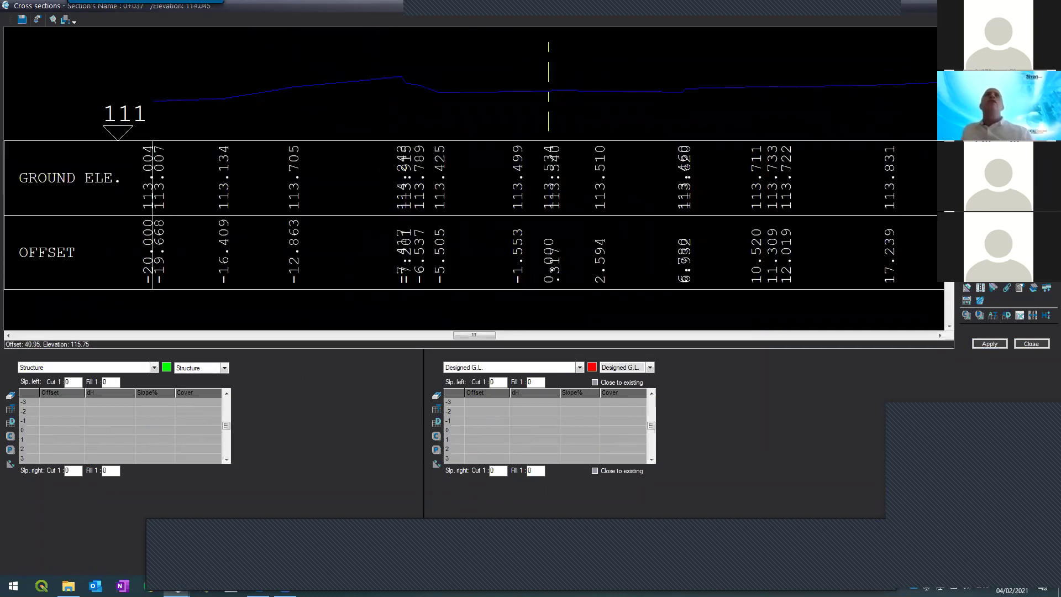
{"action": "left_click", "coordinate": [980, 316]}
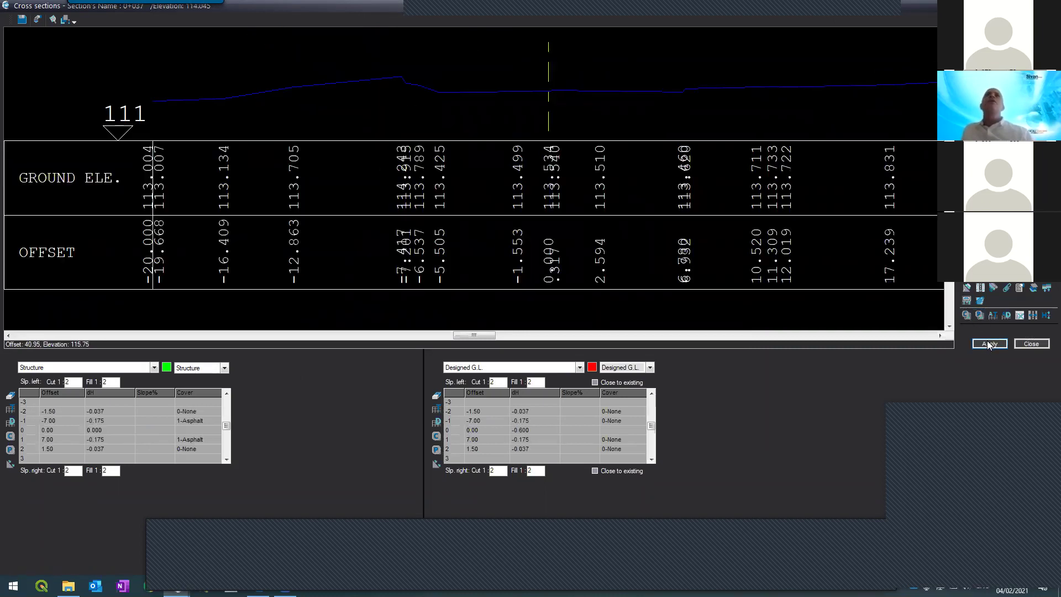
{"action": "left_click", "coordinate": [989, 344]}
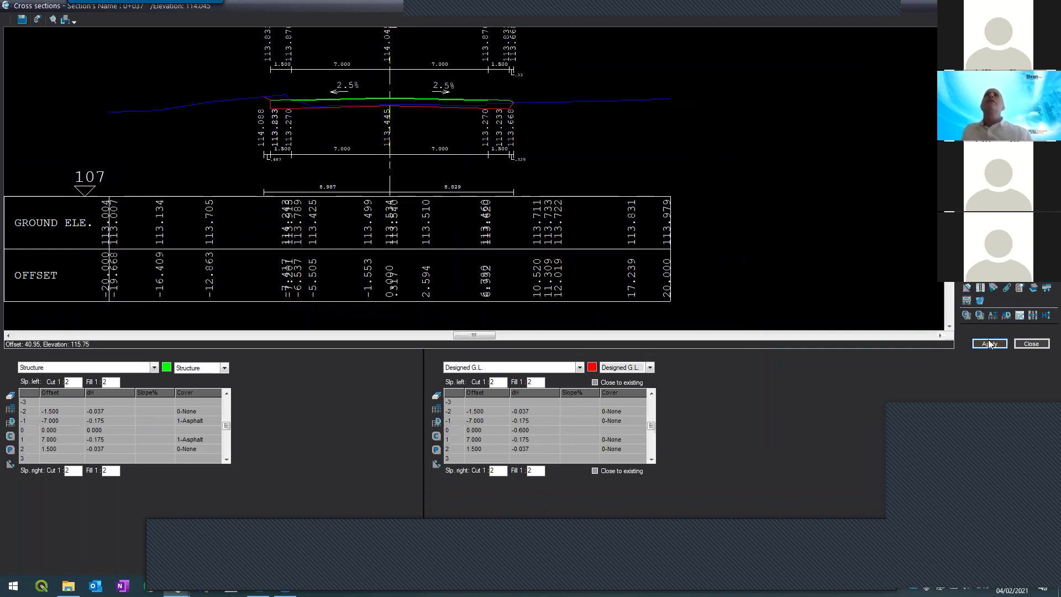
- Switch to section 0+125, fill it with the same Structure and Designed G.L. data, and apply
{"action": "left_click", "coordinate": [986, 343]}
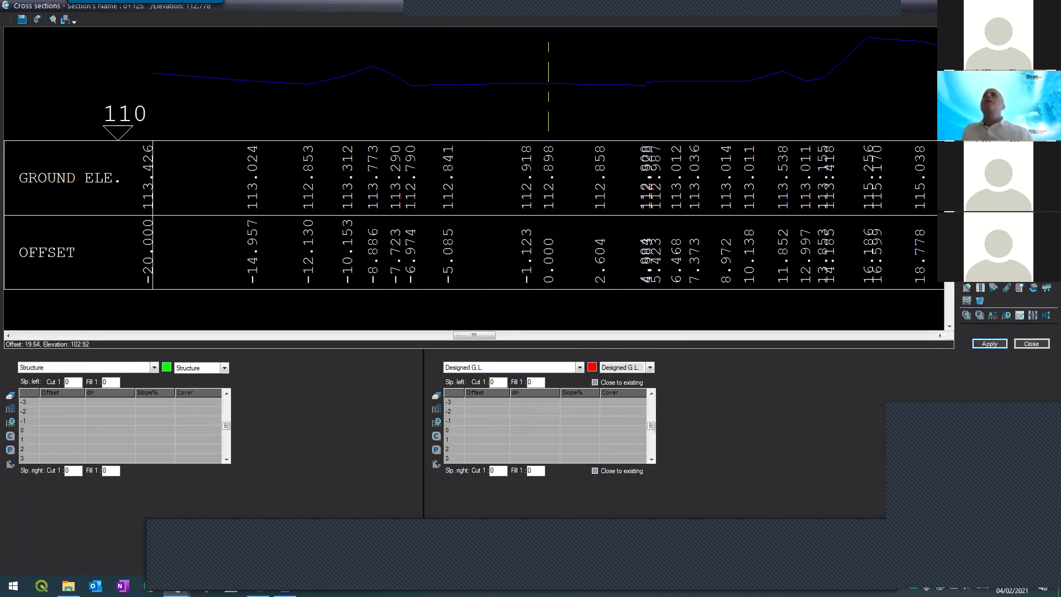
{"action": "left_click", "coordinate": [979, 315]}
{"action": "left_click", "coordinate": [989, 343]}
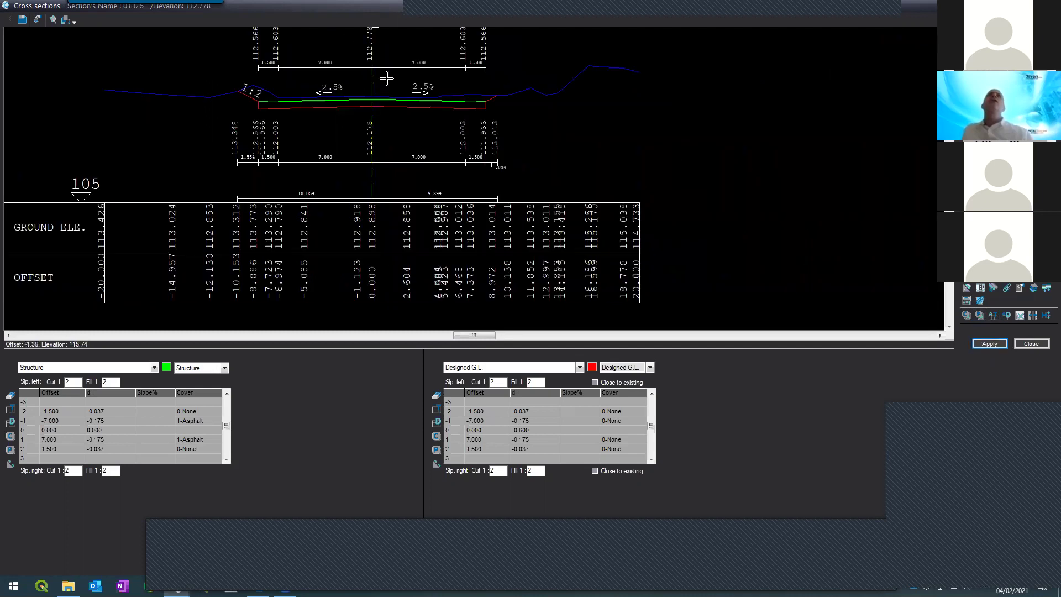
- Inspect the structure edges and side slopes of section 0+125 and review the design closure choices in the cross-section options
{"action": "scroll", "coordinate": [467, 89], "scroll_direction": "up", "scroll_amount": 5}
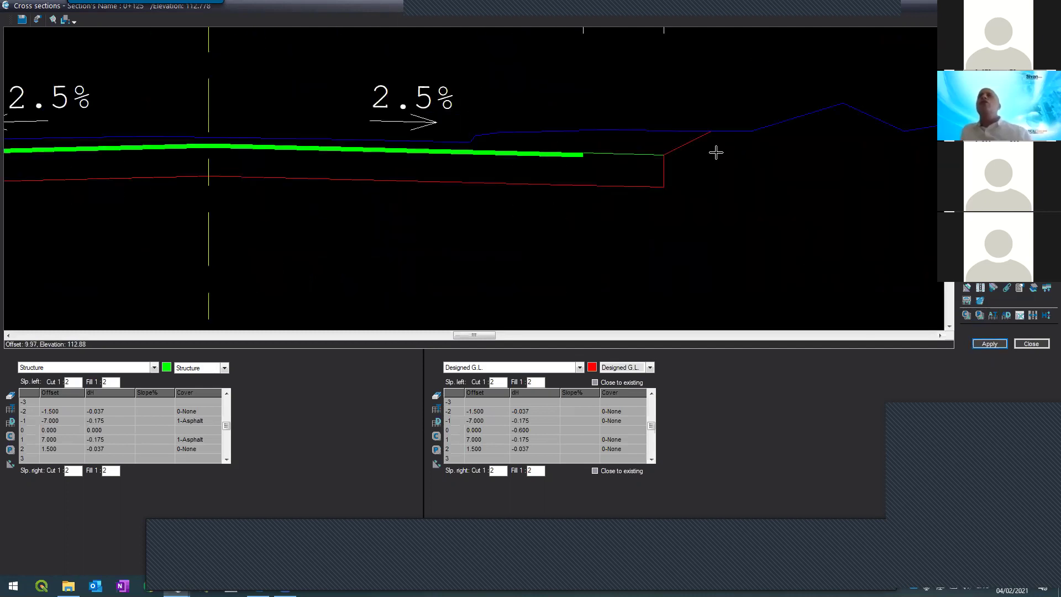
{"action": "scroll", "coordinate": [636, 175], "scroll_direction": "down", "scroll_amount": 5}
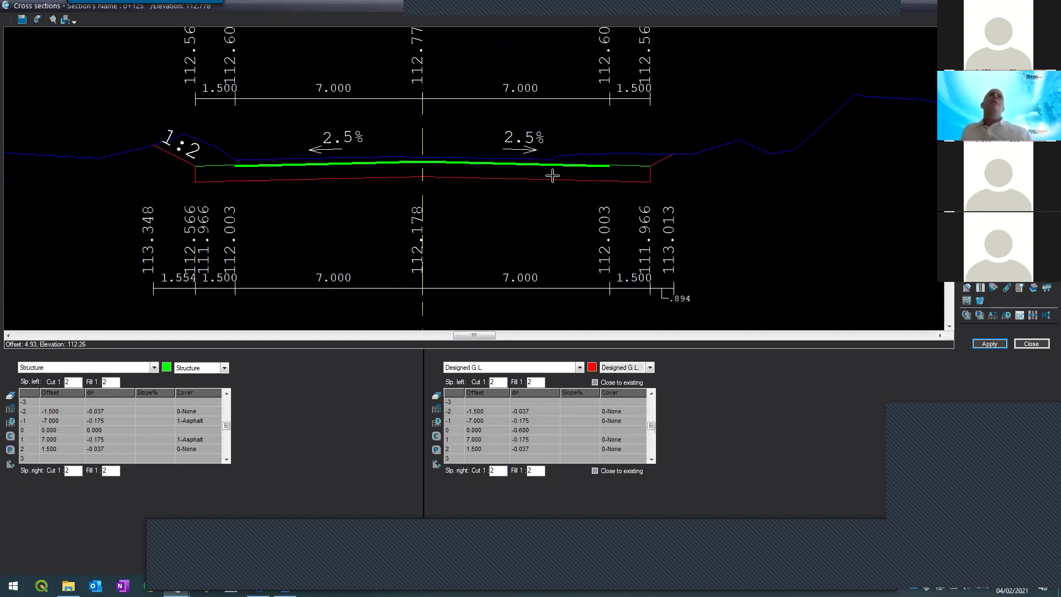
{"action": "scroll", "coordinate": [550, 170], "scroll_direction": "up", "scroll_amount": 3}
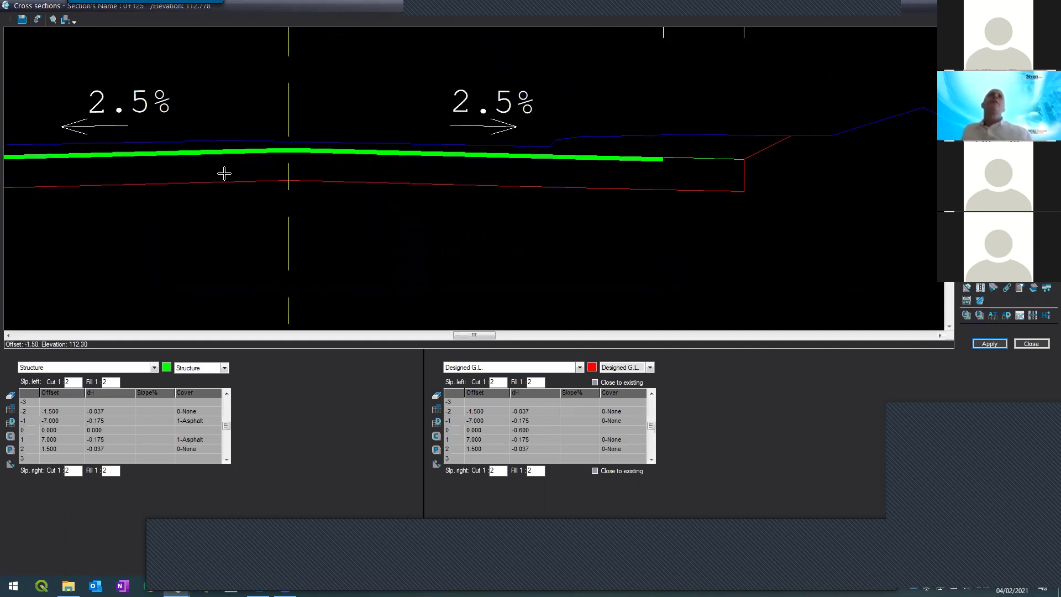
{"action": "scroll", "coordinate": [750, 154], "scroll_direction": "up", "scroll_amount": 2}
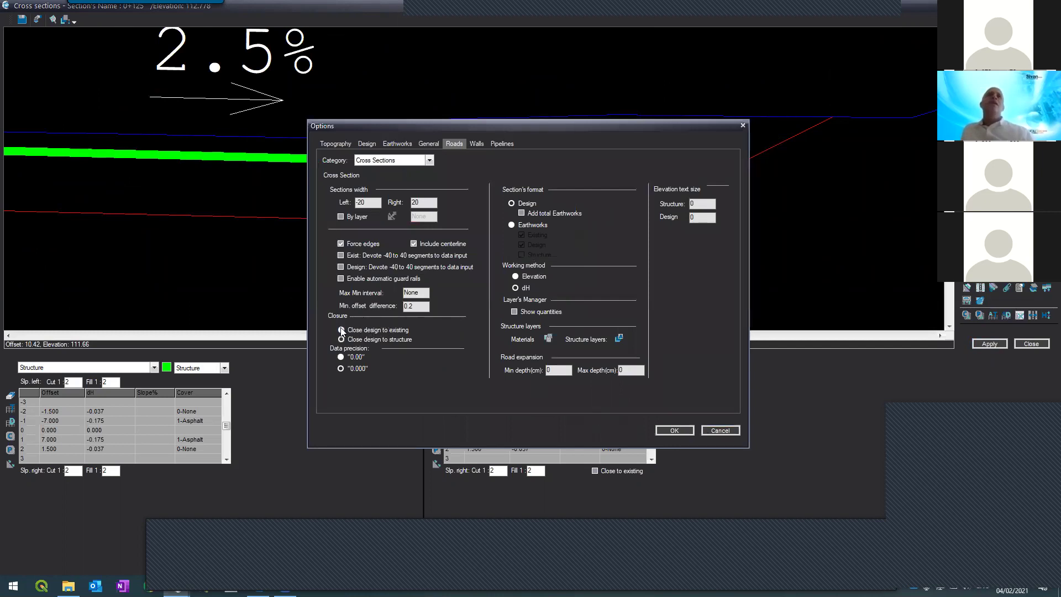
{"action": "left_click", "coordinate": [720, 429]}
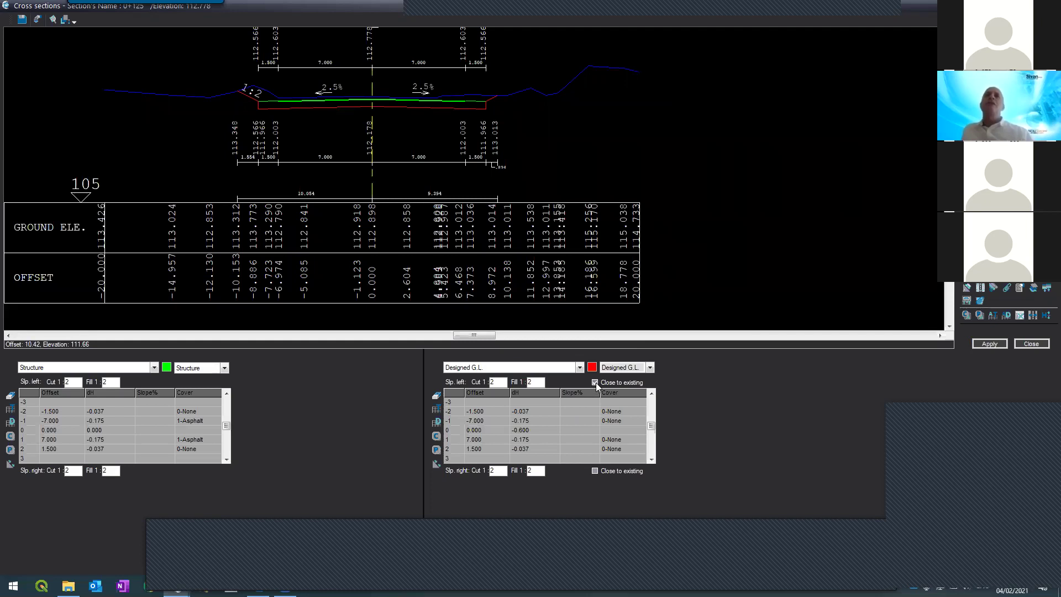
{"action": "left_click", "coordinate": [1019, 289]}
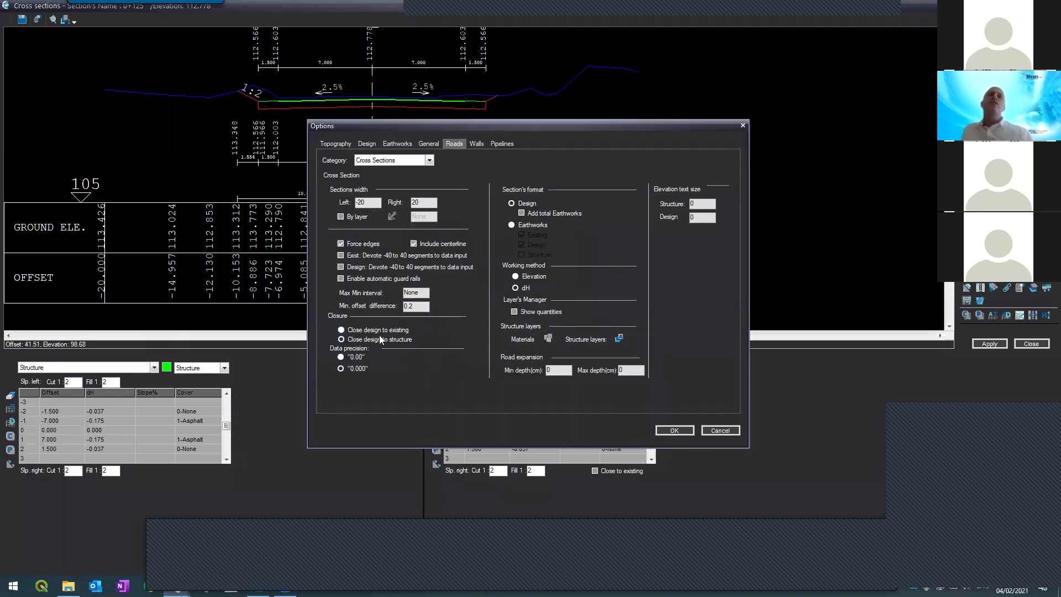
{"action": "left_click", "coordinate": [666, 430]}
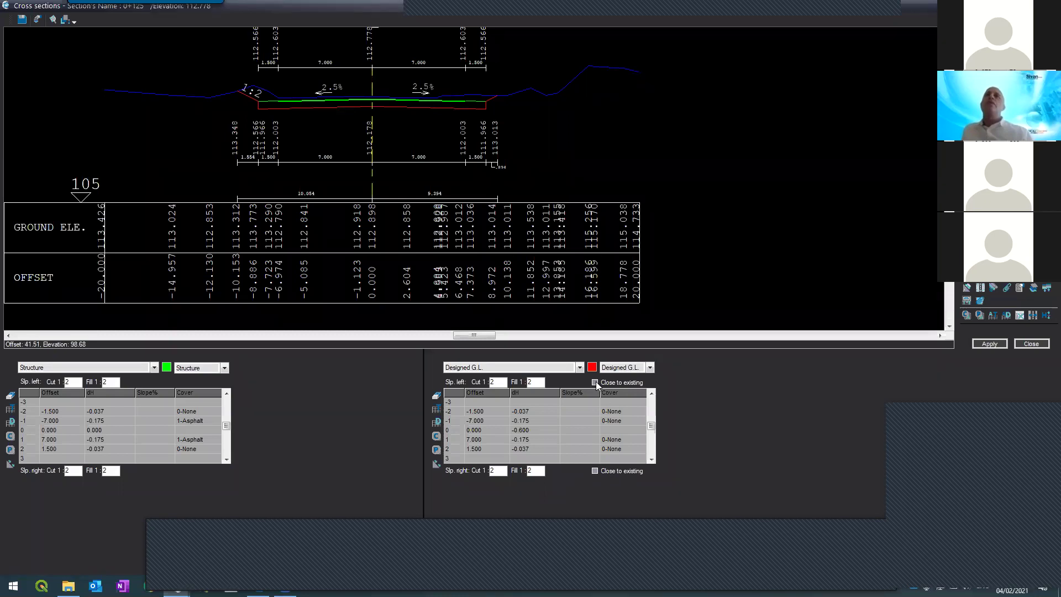
- Enable Close to existing on both sides of the Designed G.L. at 0+125, apply, and inspect the edge closure
{"action": "left_click", "coordinate": [597, 471]}
{"action": "left_click", "coordinate": [988, 343]}
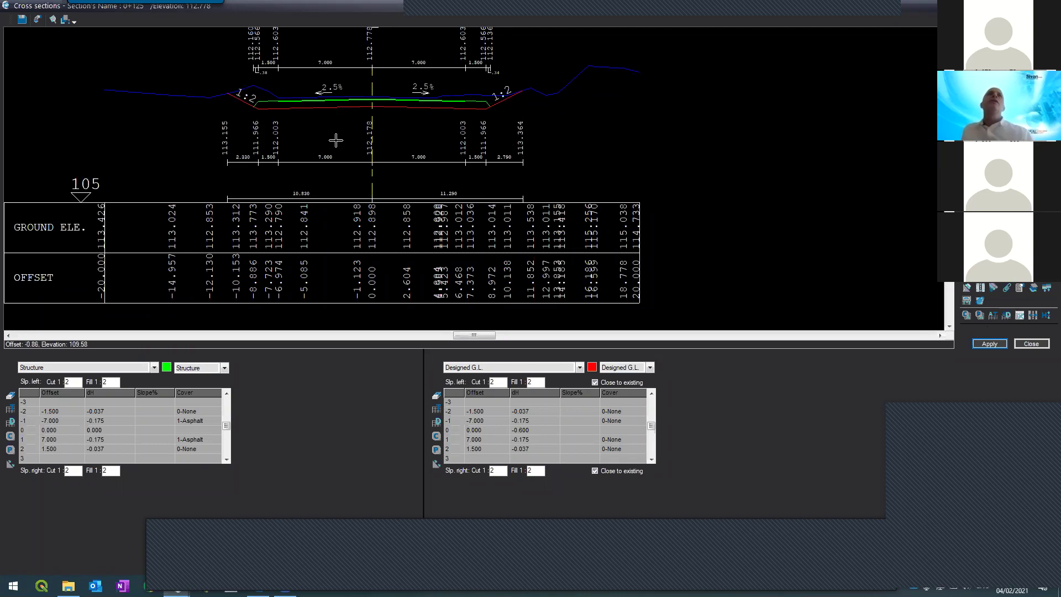
{"action": "scroll", "coordinate": [275, 106], "scroll_direction": "up", "scroll_amount": 2}
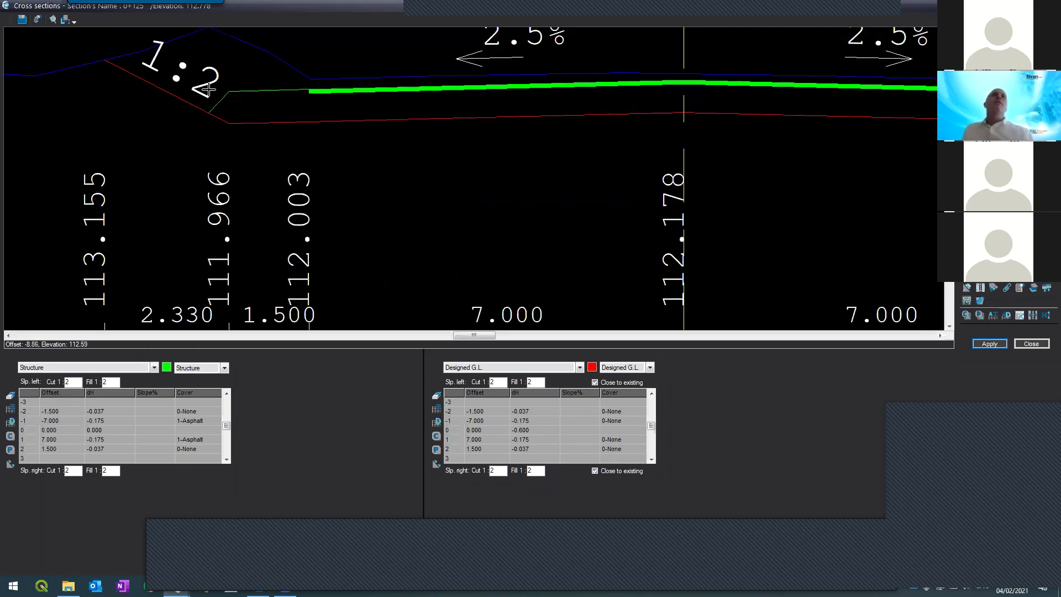
{"action": "scroll", "coordinate": [223, 118], "scroll_direction": "up", "scroll_amount": 2}
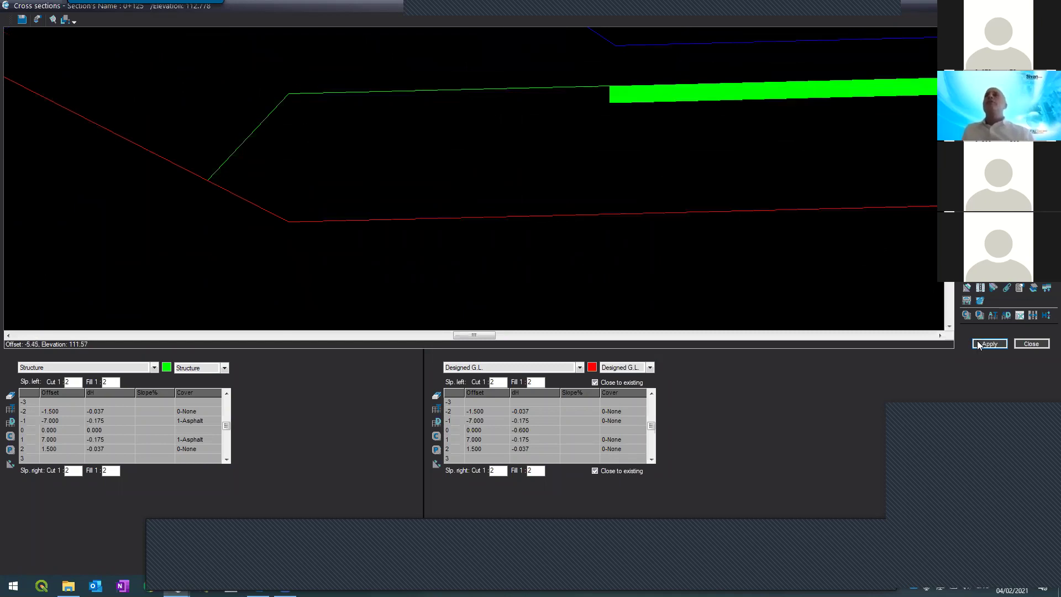
- Disable Close to existing on both sides of the Designed G.L. at 0+125 and apply
{"action": "left_click", "coordinate": [604, 473]}
{"action": "left_click", "coordinate": [989, 344]}
{"action": "scroll", "coordinate": [240, 90], "scroll_direction": "up", "scroll_amount": 5}
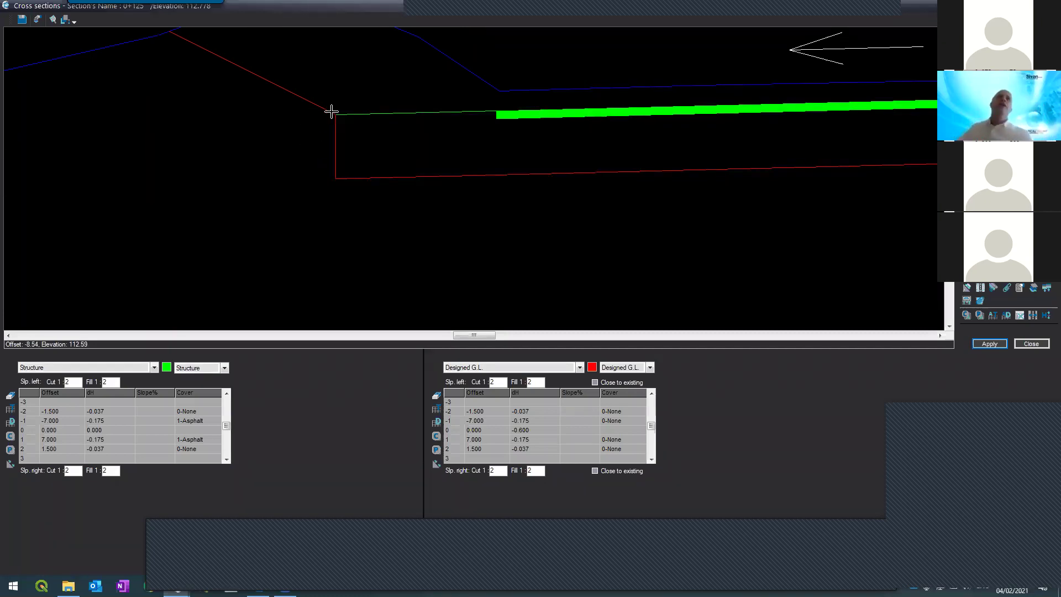
- Examine how the designed ground line of 0+125 closes to the structure edges and compare the road surface with the existing ground
{"action": "scroll", "coordinate": [332, 112], "scroll_direction": "down", "scroll_amount": 2}
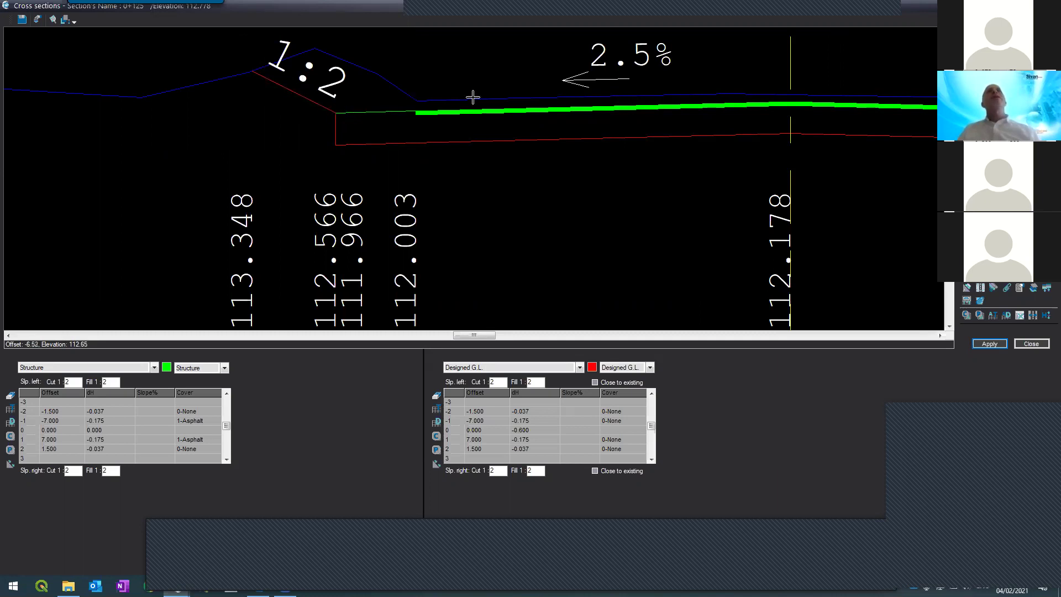
{"action": "scroll", "coordinate": [414, 99], "scroll_direction": "down", "scroll_amount": 3}
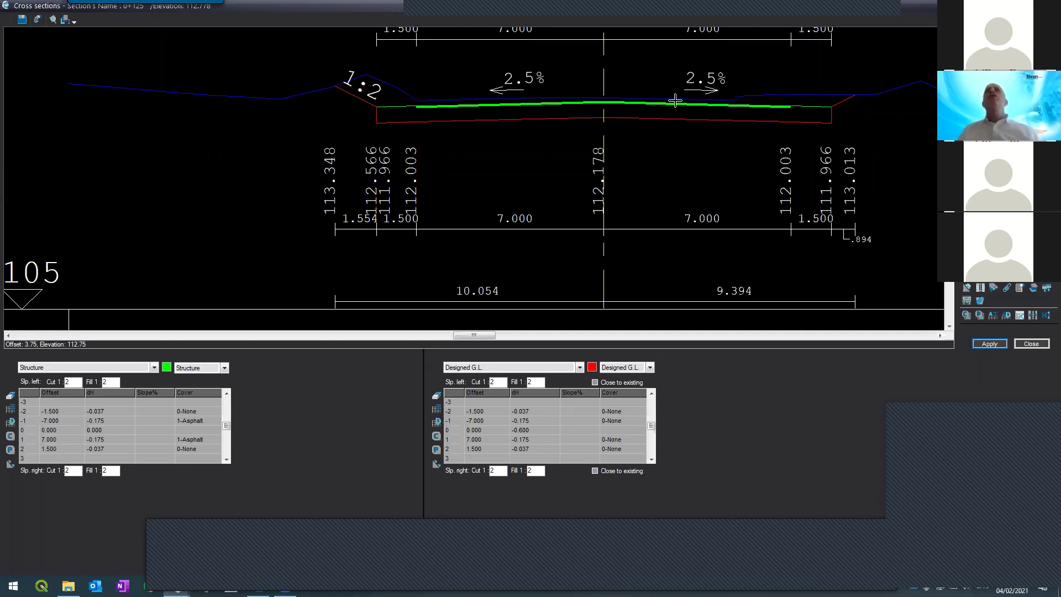
{"action": "scroll", "coordinate": [417, 98], "scroll_direction": "up", "scroll_amount": 3}
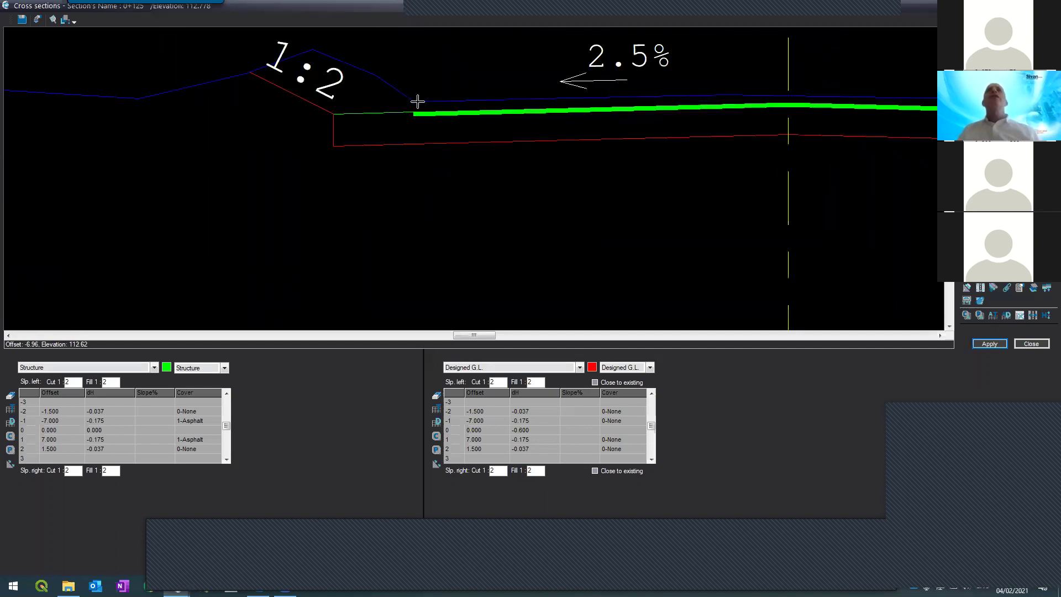
{"action": "scroll", "coordinate": [491, 132], "scroll_direction": "down", "scroll_amount": 3}
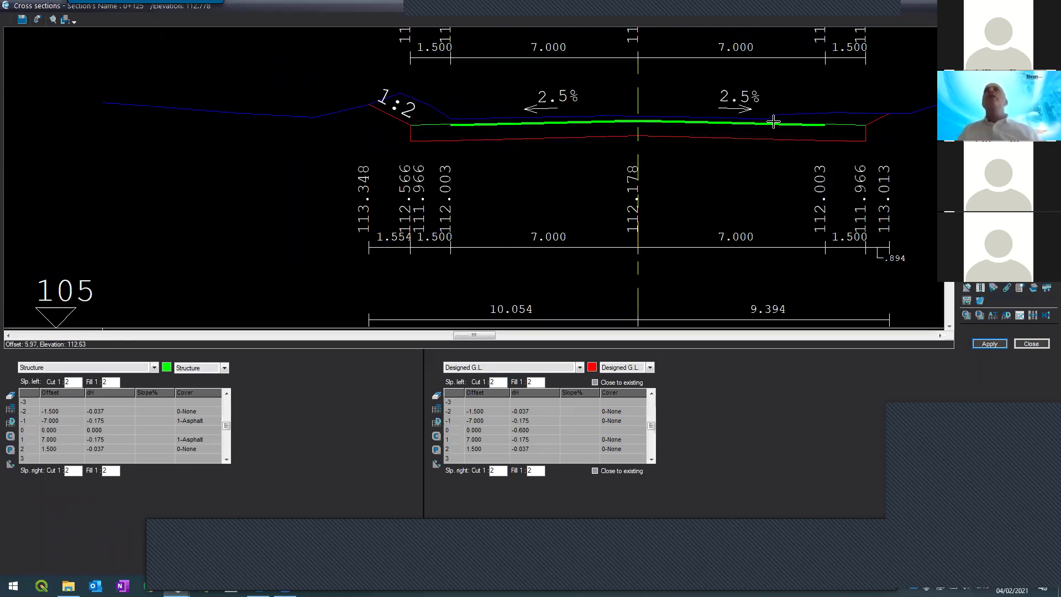
{"action": "scroll", "coordinate": [765, 114], "scroll_direction": "up", "scroll_amount": 3}
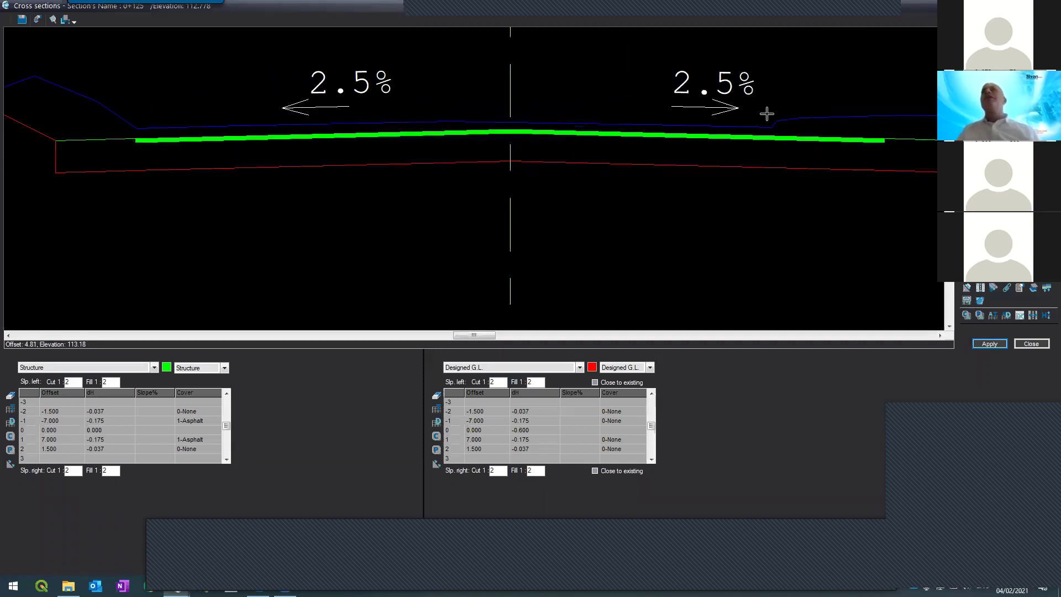
{"action": "scroll", "coordinate": [765, 135], "scroll_direction": "down", "scroll_amount": 3}
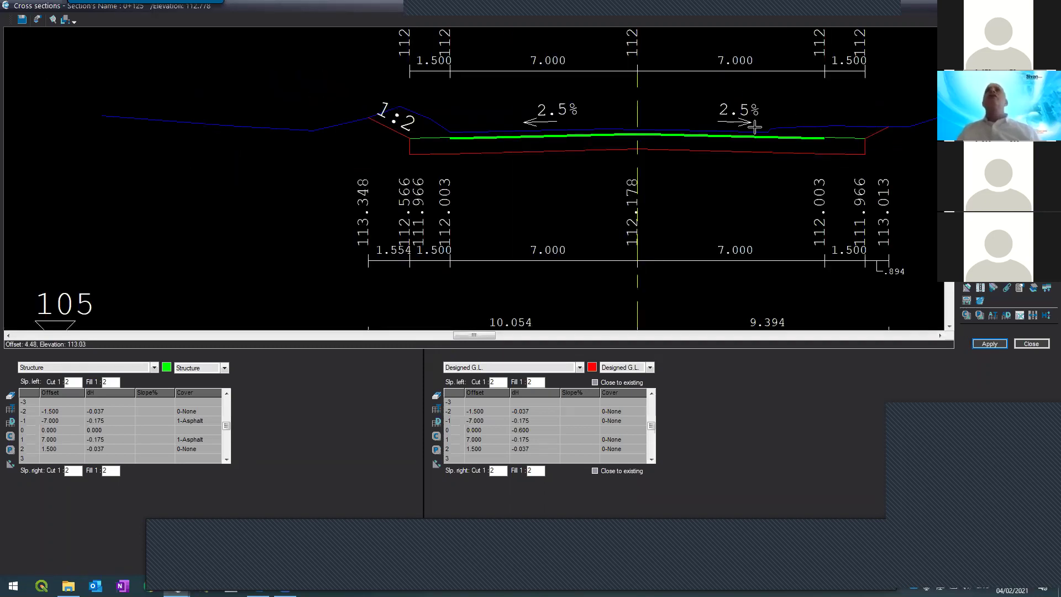
{"action": "scroll", "coordinate": [540, 110], "scroll_direction": "up", "scroll_amount": 3}
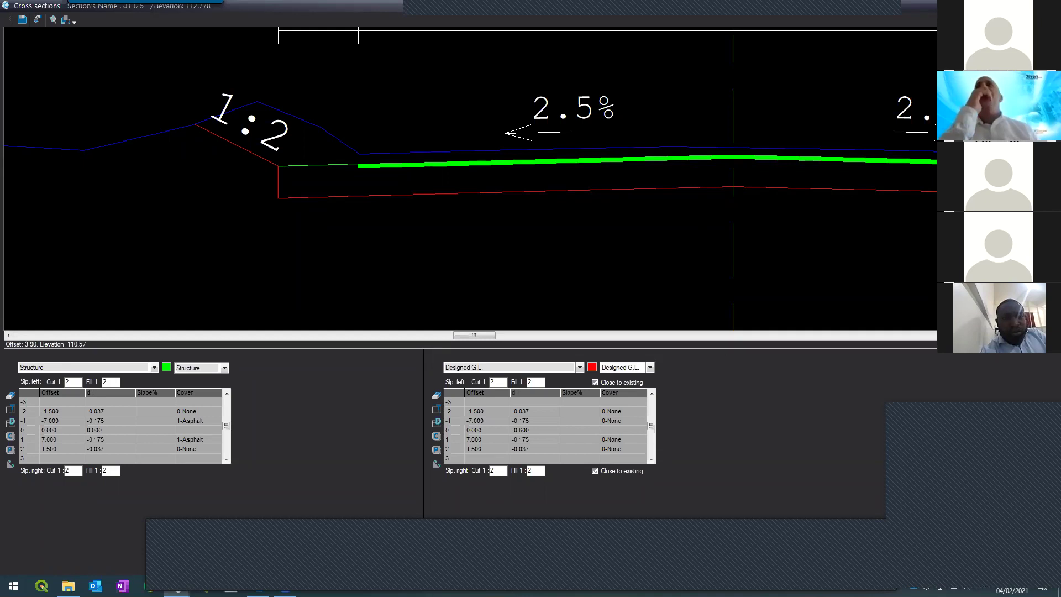
- Examine both edges of section 0+125 with the designed ground line closed to the existing ground instead of the structure
{"action": "scroll", "coordinate": [204, 114], "scroll_direction": "down", "scroll_amount": 5}
{"action": "scroll", "coordinate": [229, 99], "scroll_direction": "up", "scroll_amount": 5}
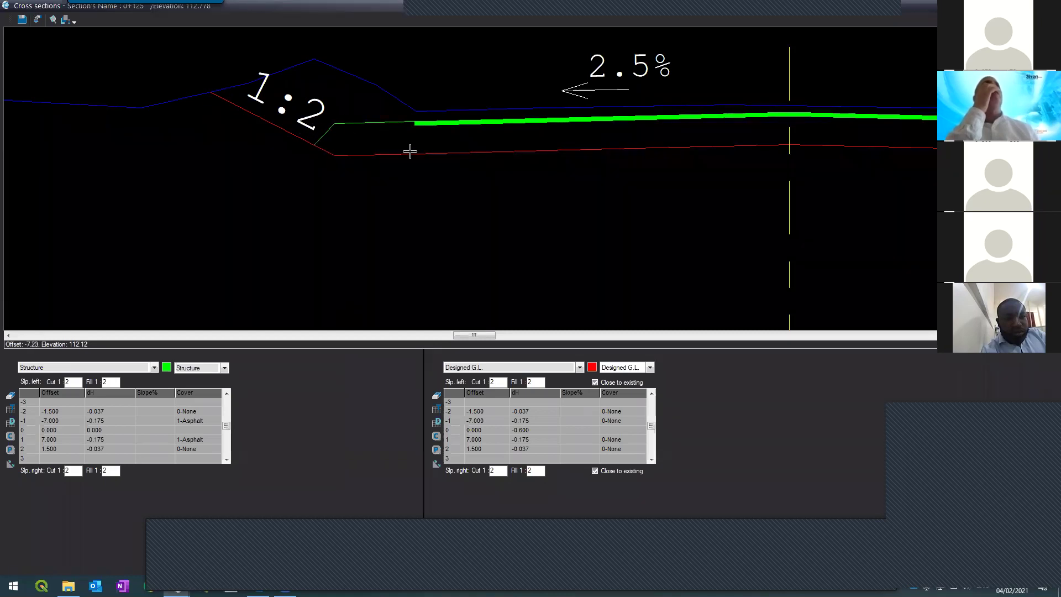
{"action": "scroll", "coordinate": [329, 144], "scroll_direction": "down", "scroll_amount": 4}
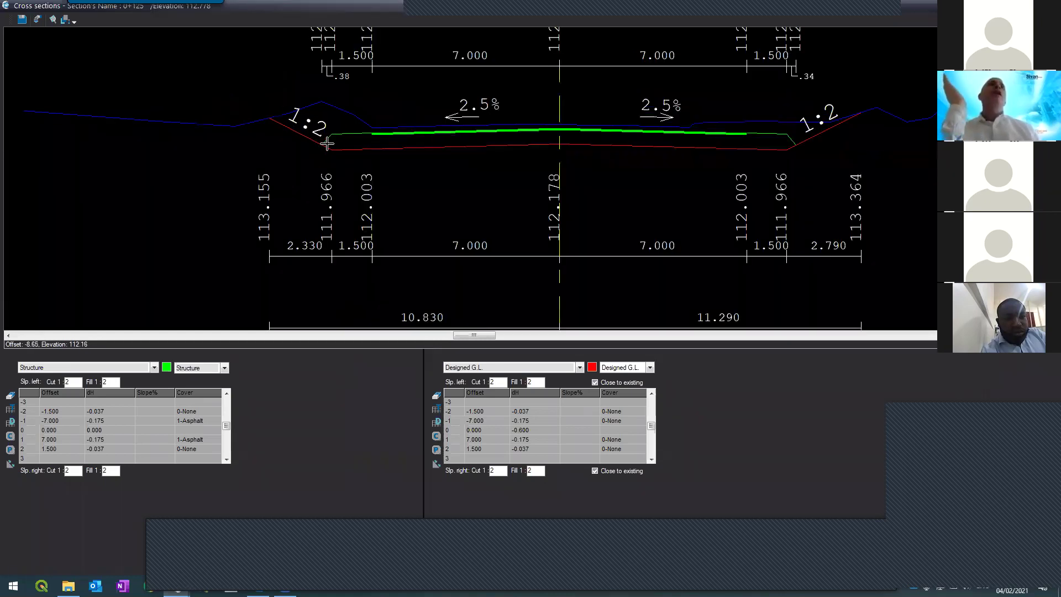
{"action": "scroll", "coordinate": [324, 141], "scroll_direction": "up", "scroll_amount": 2}
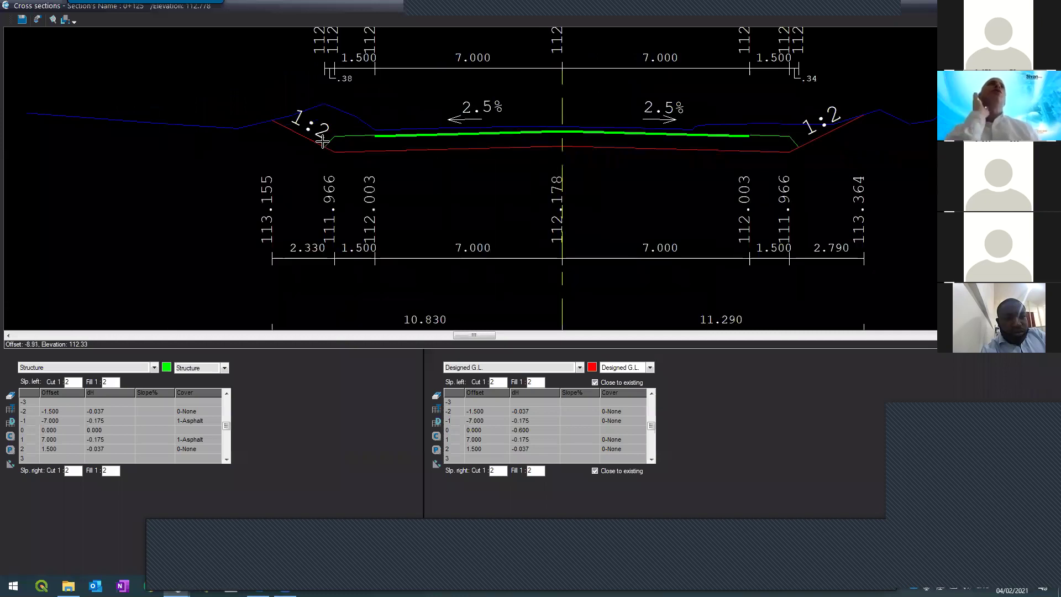
{"action": "scroll", "coordinate": [324, 141], "scroll_direction": "up", "scroll_amount": 4}
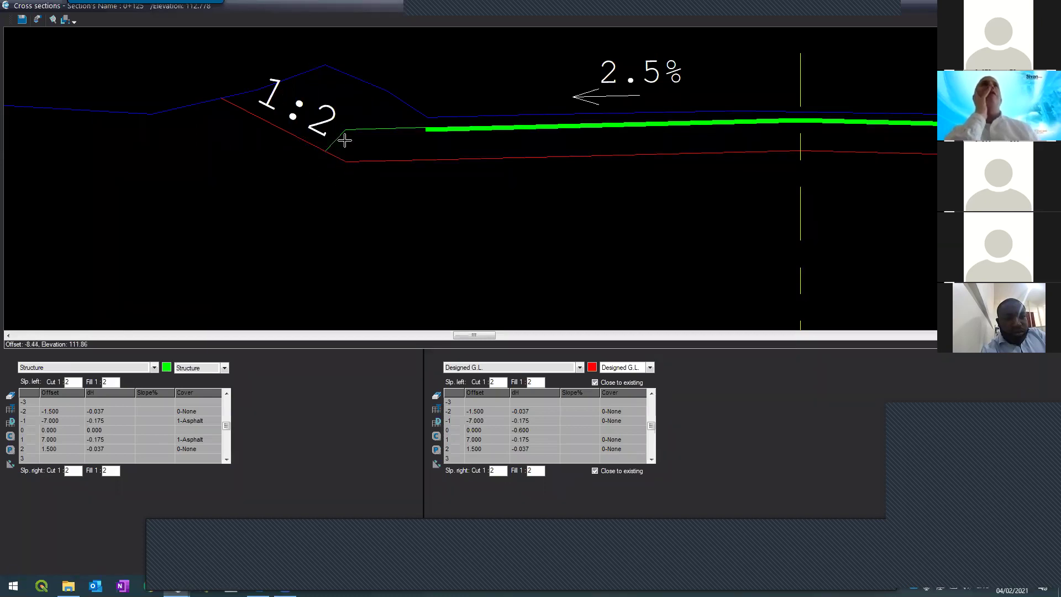
{"action": "scroll", "coordinate": [214, 147], "scroll_direction": "up", "scroll_amount": 3}
{"action": "scroll", "coordinate": [216, 145], "scroll_direction": "down", "scroll_amount": 6}
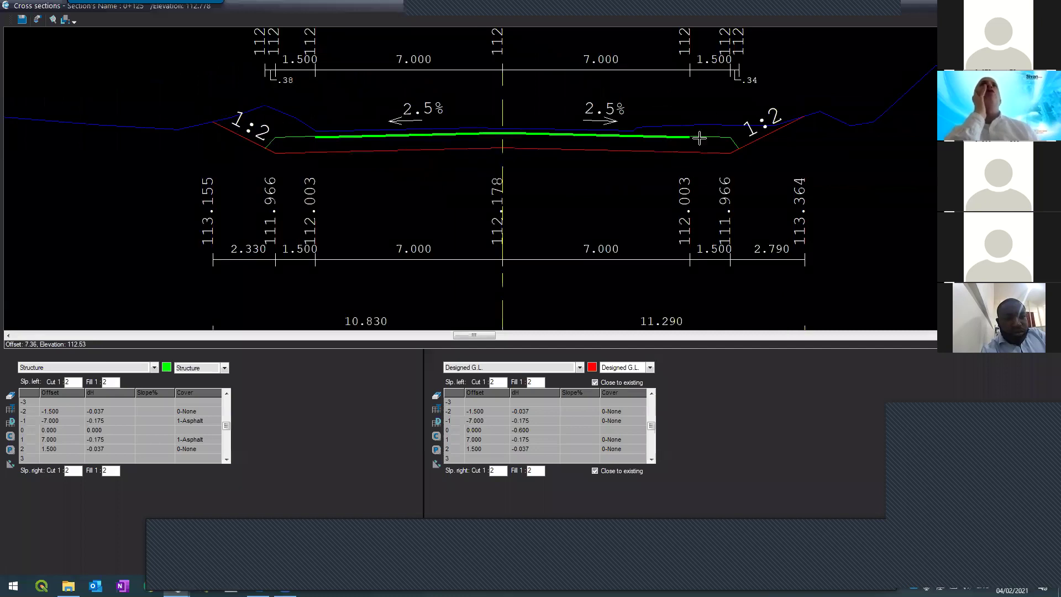
{"action": "scroll", "coordinate": [700, 137], "scroll_direction": "up", "scroll_amount": 2}
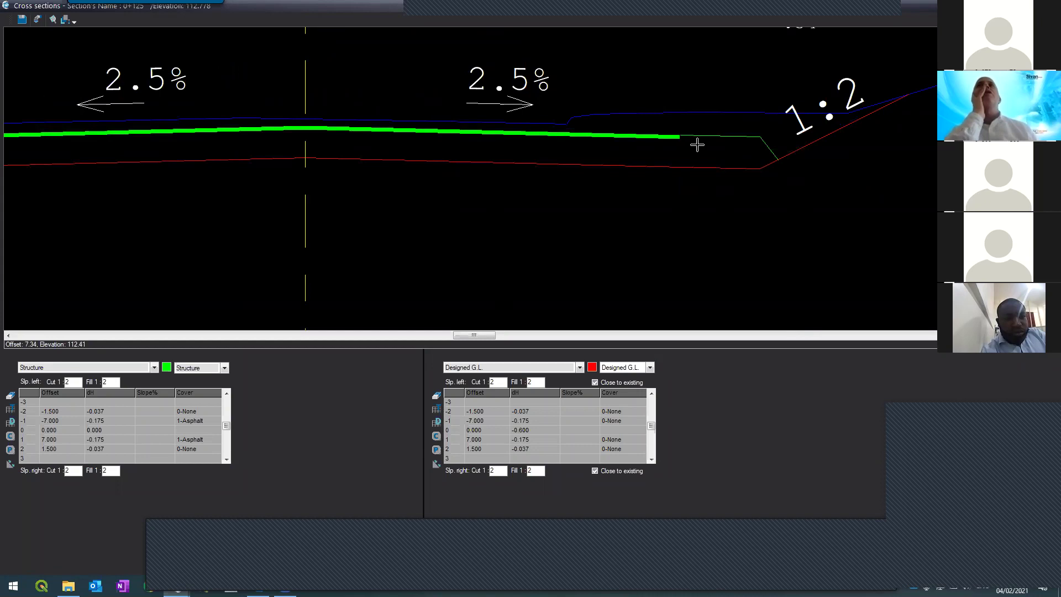
{"action": "scroll", "coordinate": [696, 144], "scroll_direction": "down", "scroll_amount": 2}
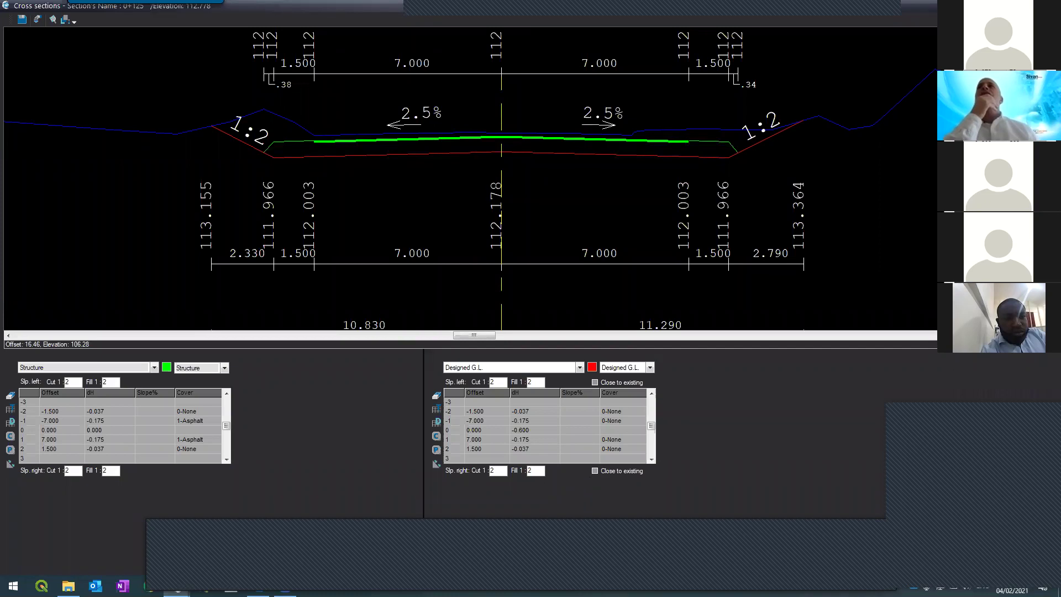
{"action": "scroll", "coordinate": [388, 120], "scroll_direction": "down", "scroll_amount": 2}
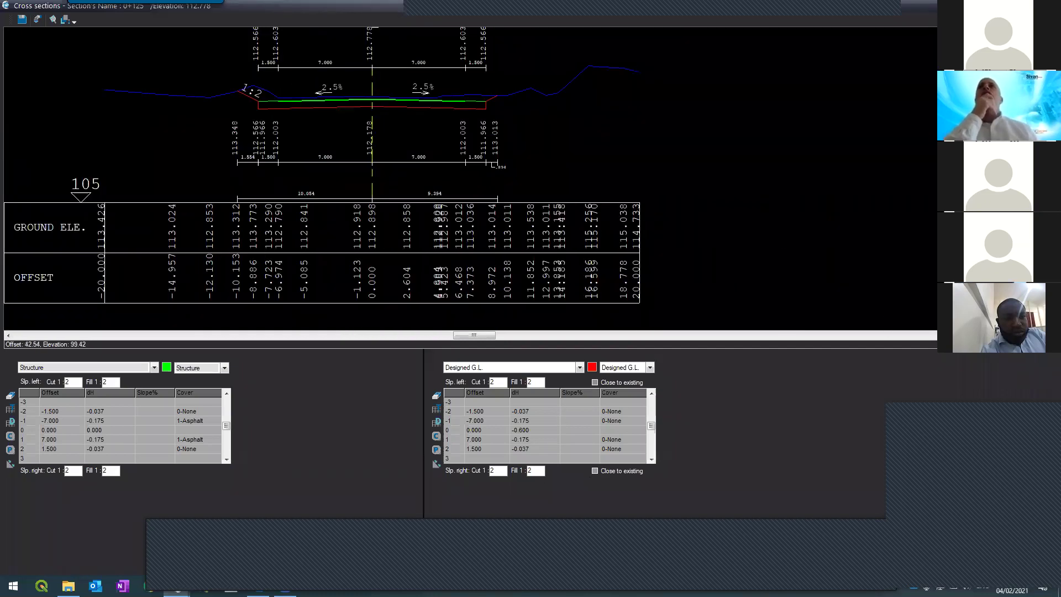
- Recheck the closure choices in the cross-section options and view the whole of section 0+125 with its edges closed to the structure
{"action": "double_click", "coordinate": [566, 319]}
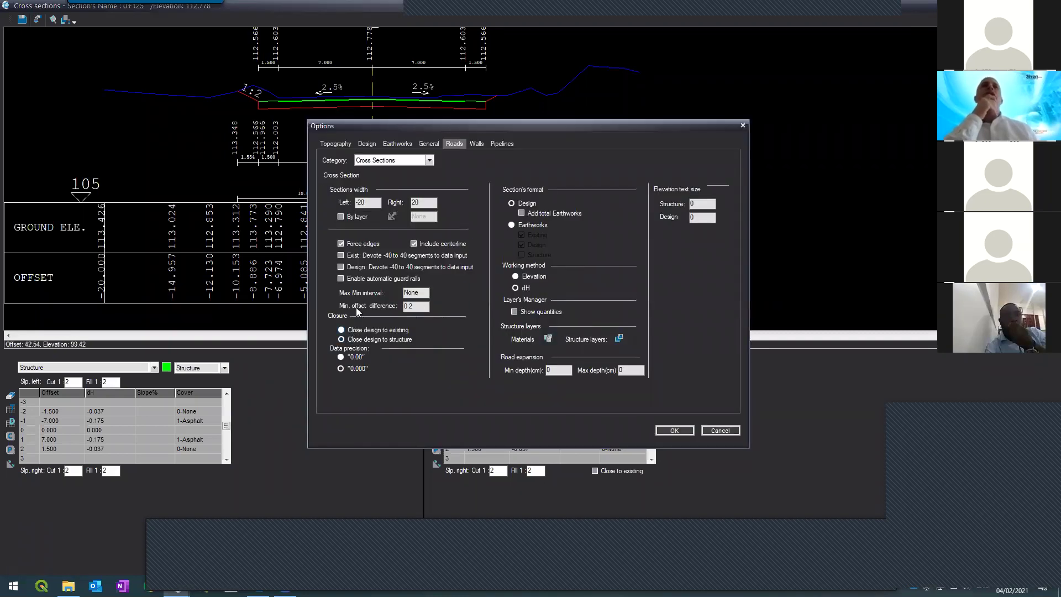
{"action": "left_click", "coordinate": [720, 430]}
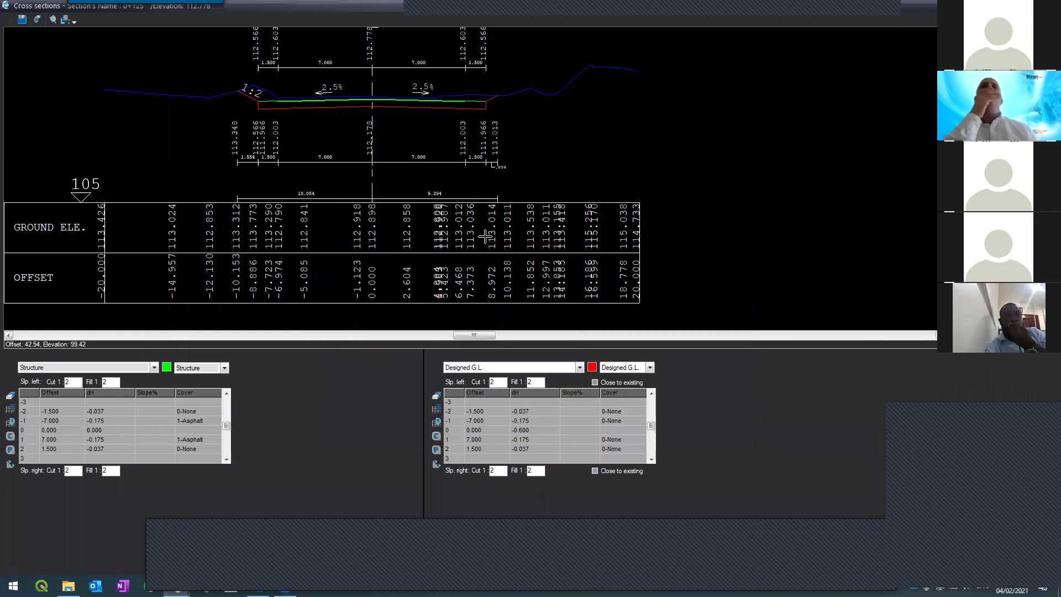
{"action": "scroll", "coordinate": [484, 237], "scroll_direction": "up", "scroll_amount": 2}
{"action": "scroll", "coordinate": [484, 236], "scroll_direction": "down", "scroll_amount": 3}
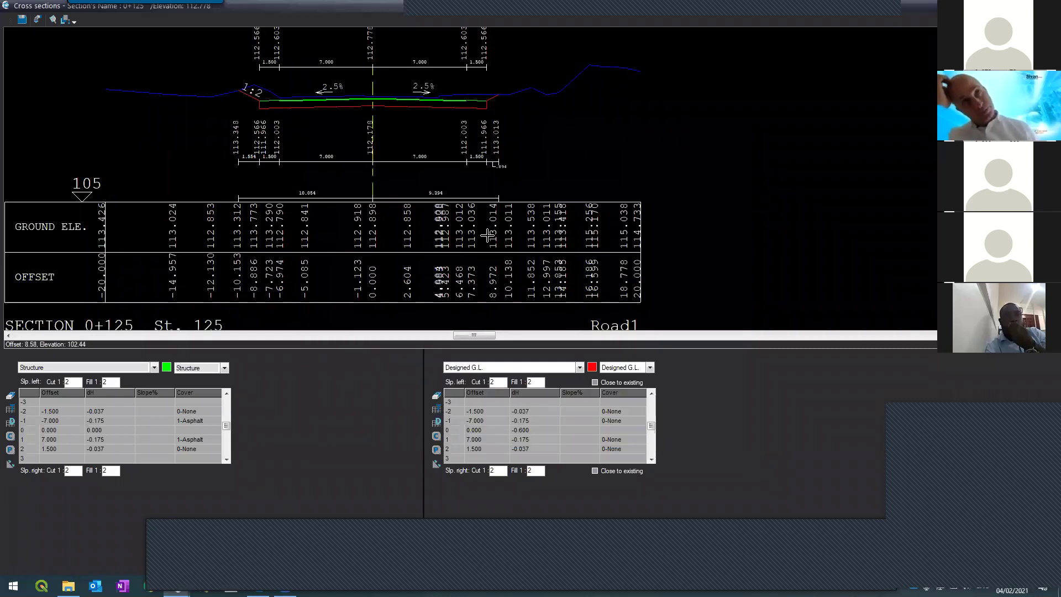
{"action": "scroll", "coordinate": [485, 237], "scroll_direction": "down", "scroll_amount": 1}
{"action": "scroll", "coordinate": [366, 161], "scroll_direction": "up", "scroll_amount": 4}
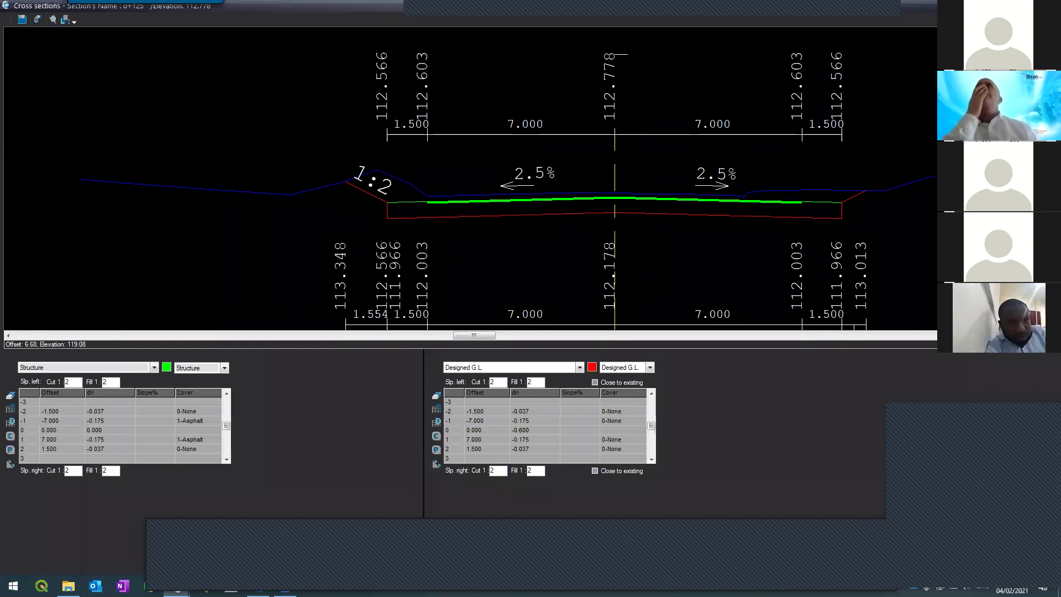
- Check the first section 0+000 and the last section 0+534, examining how the design closes at the edges of 0+534
{"action": "key", "text": "Home"}
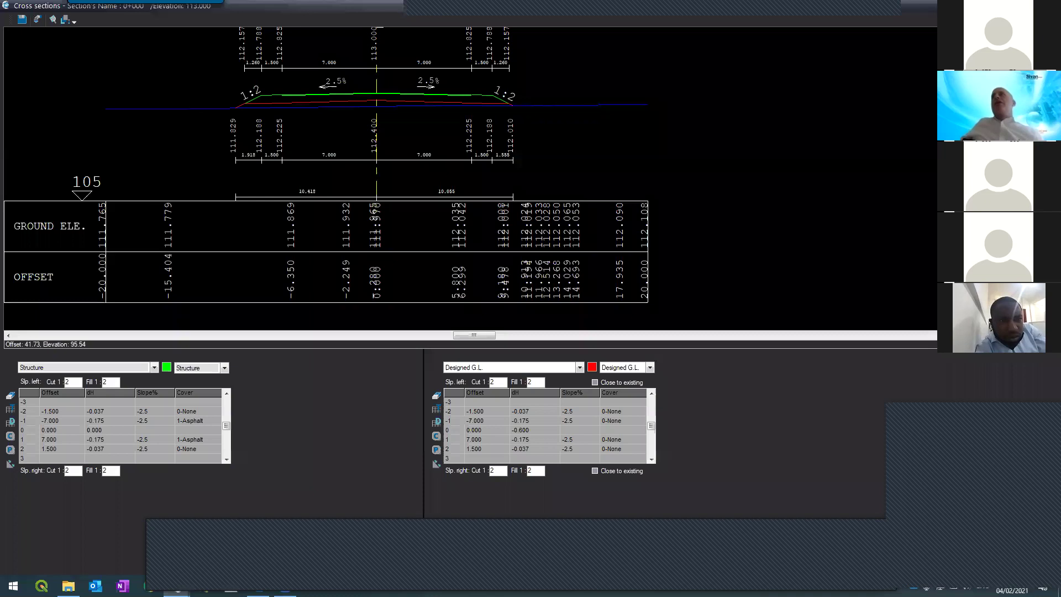
{"action": "key", "text": "End"}
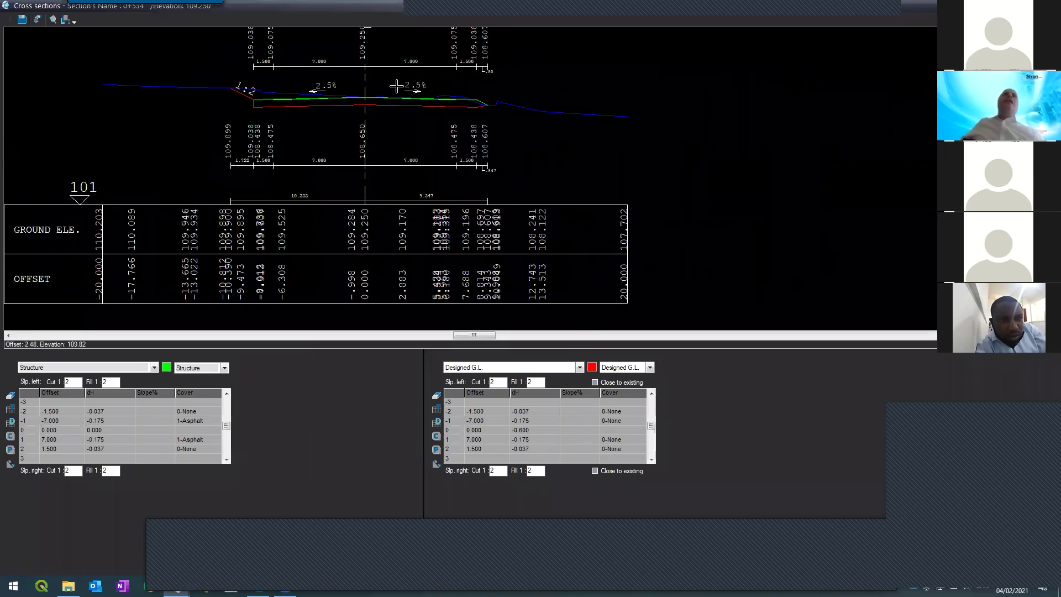
{"action": "scroll", "coordinate": [393, 82], "scroll_direction": "up", "scroll_amount": 4}
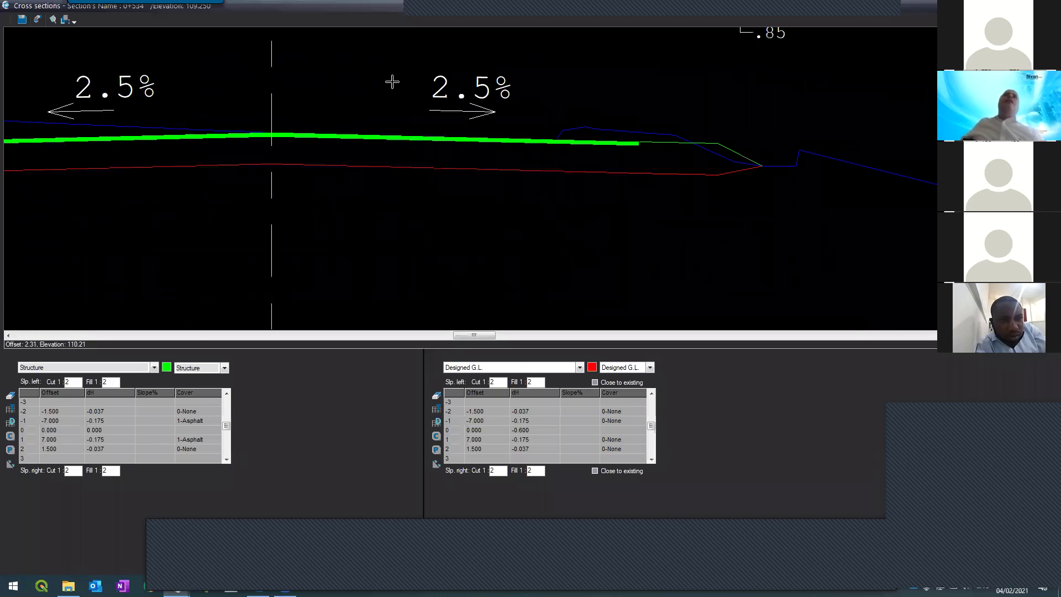
{"action": "scroll", "coordinate": [392, 81], "scroll_direction": "up", "scroll_amount": 1}
{"action": "scroll", "coordinate": [392, 84], "scroll_direction": "down", "scroll_amount": 6}
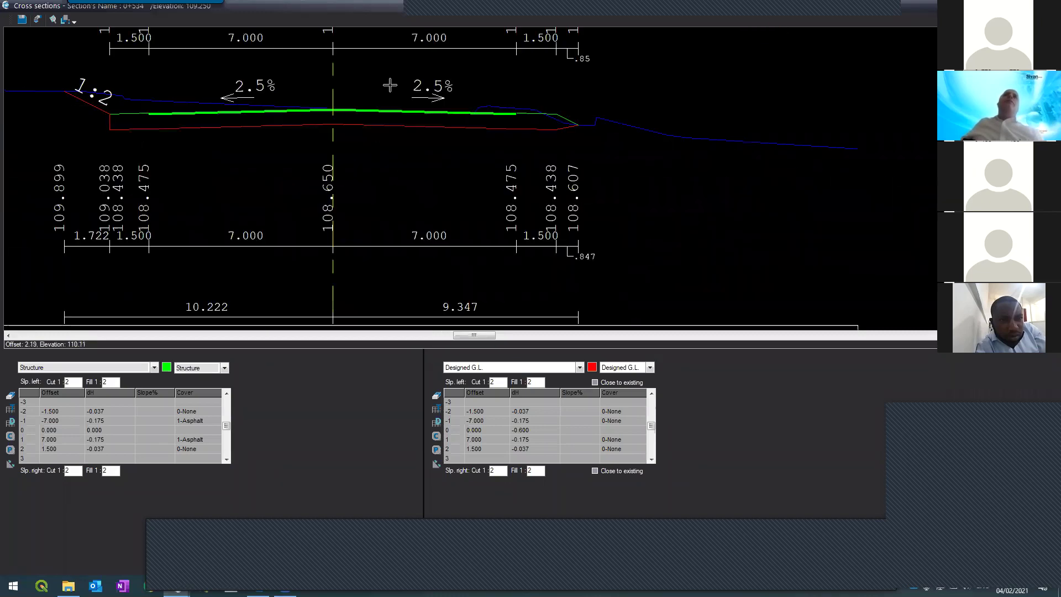
{"action": "scroll", "coordinate": [374, 65], "scroll_direction": "up", "scroll_amount": 3}
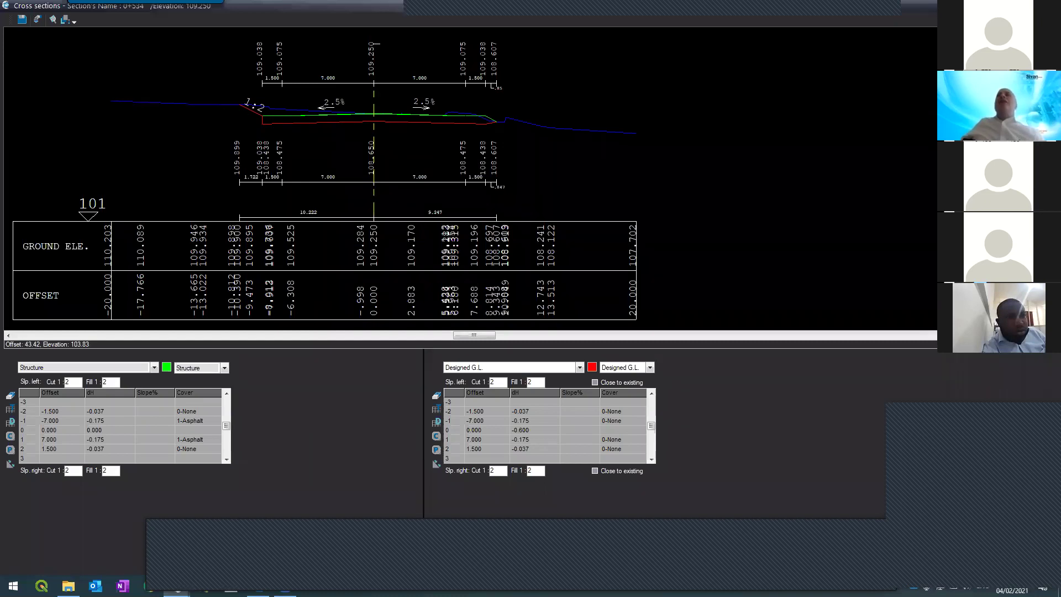
- Calculate the slope percentages across the cross sections with All Design as the table, and go to section 0+000
{"action": "left_click", "coordinate": [552, 68]}
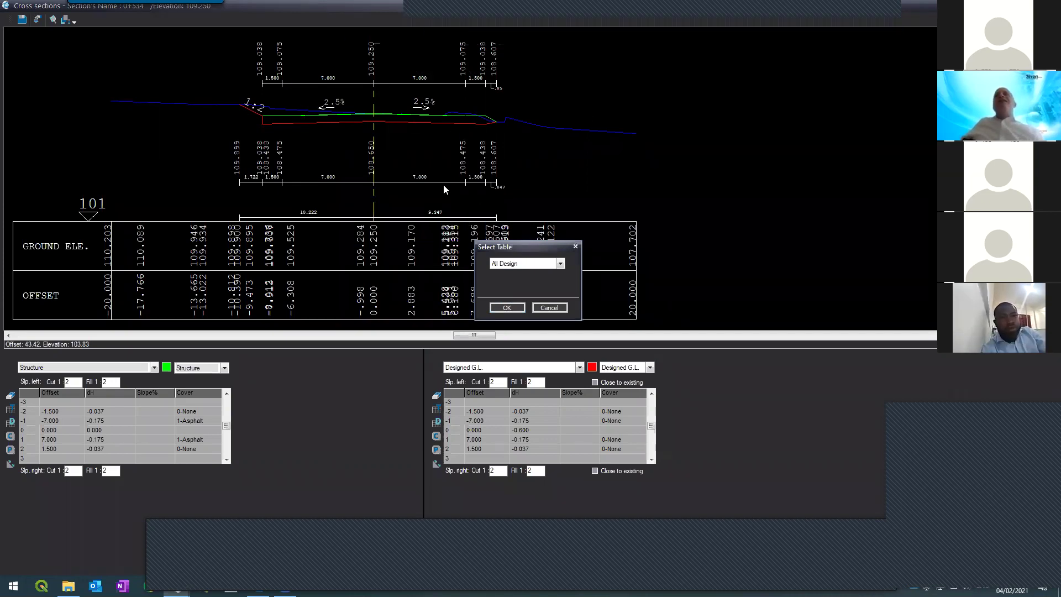
{"action": "left_click", "coordinate": [506, 307]}
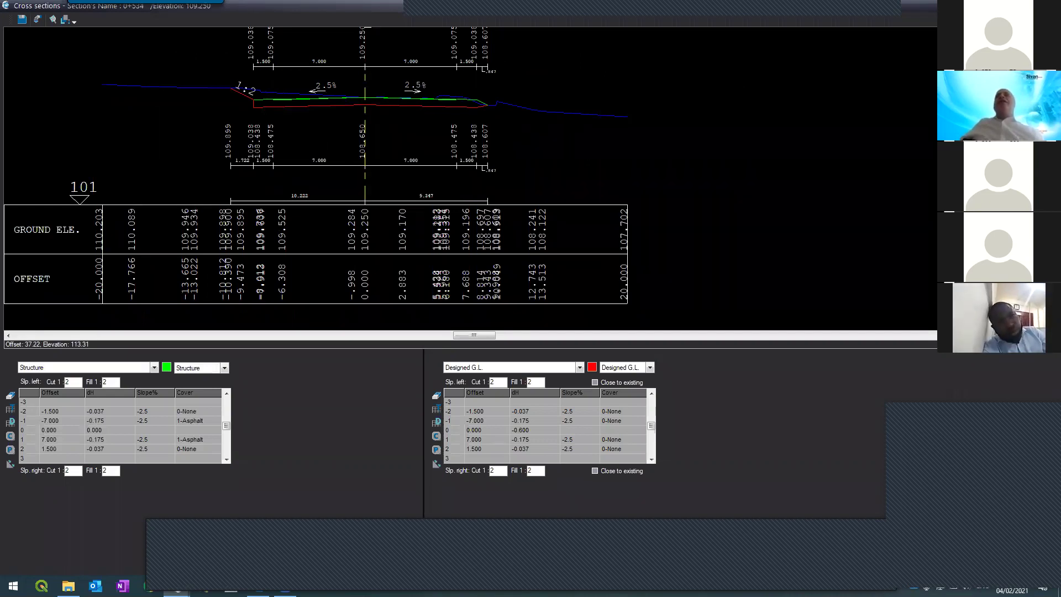
{"action": "key", "text": "Page_Down"}
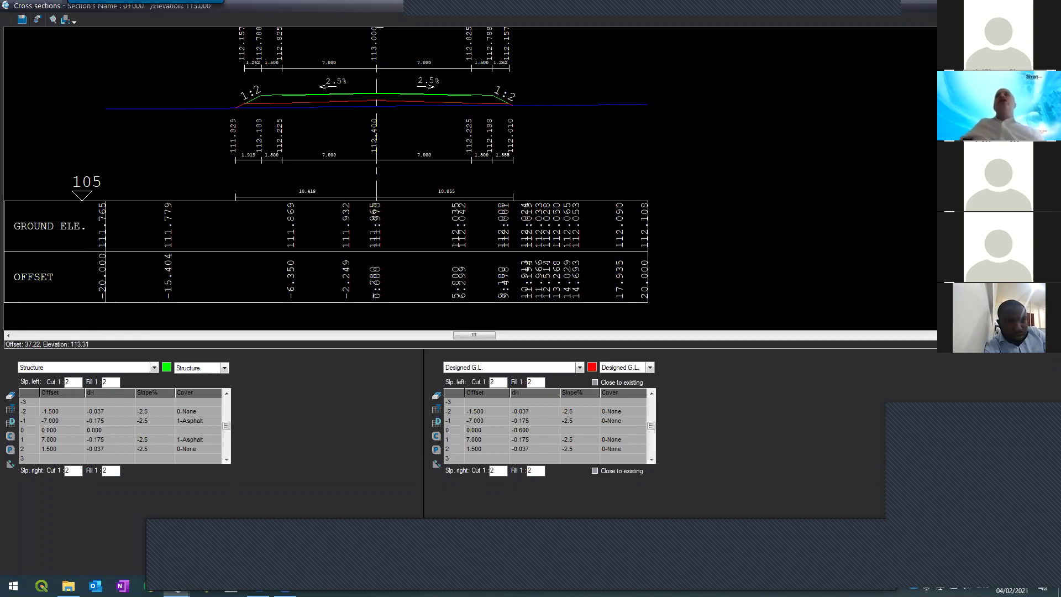
- Review the cross sections in order from 0+000 to 0+325, checking the structure and designed ground line in each
{"action": "key", "text": "Page_Down"}
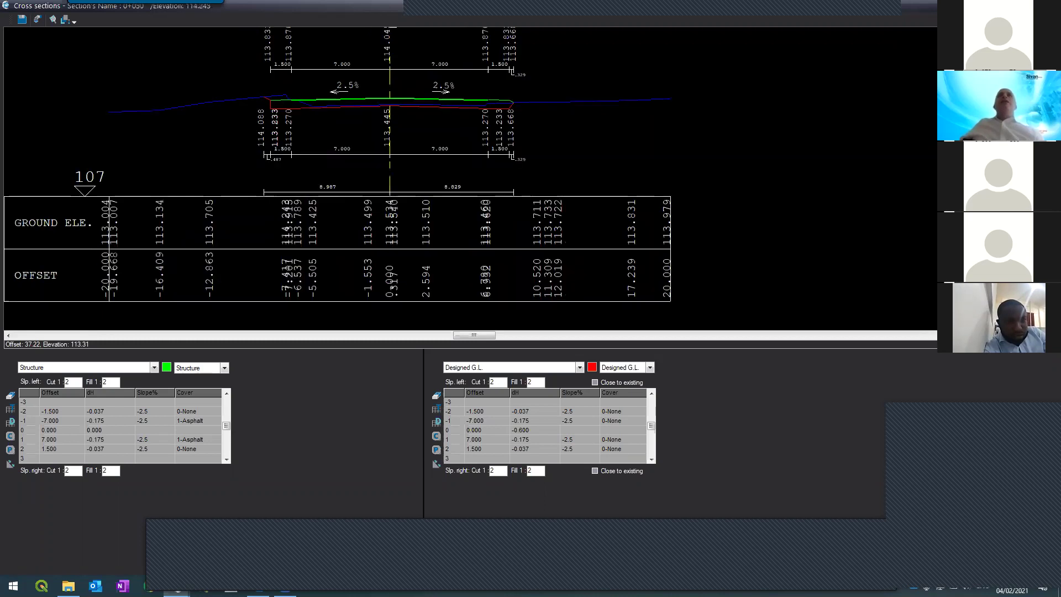
{"action": "key", "text": "Page_Down"}
{"action": "key", "text": "Page_Down"}
{"action": "key", "text": "Page_Down"}
{"action": "key", "text": "Page_Down"}
{"action": "key", "text": "Page_Down"}
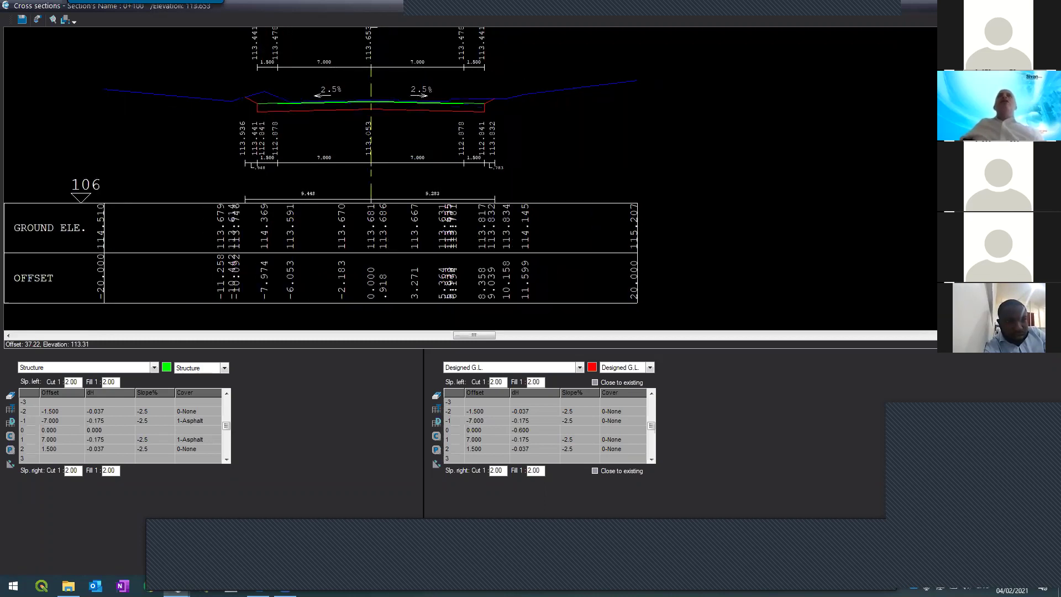
{"action": "key", "text": "Page_Down"}
{"action": "key", "text": "Page_Down"}
{"action": "key", "text": "Page_Down"}
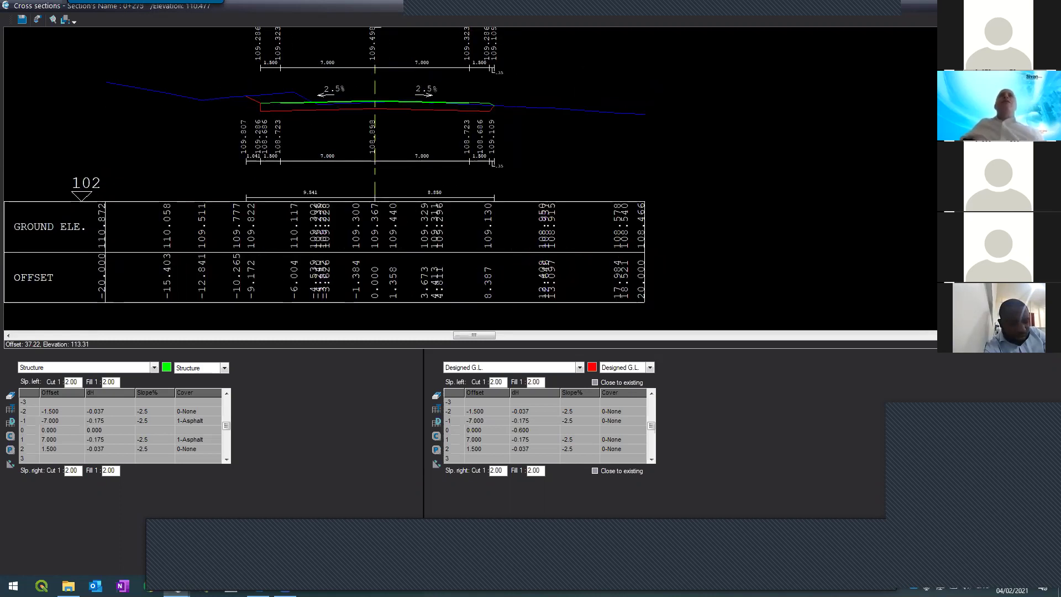
{"action": "key", "text": "Page_Down"}
{"action": "key", "text": "Page_Down"}
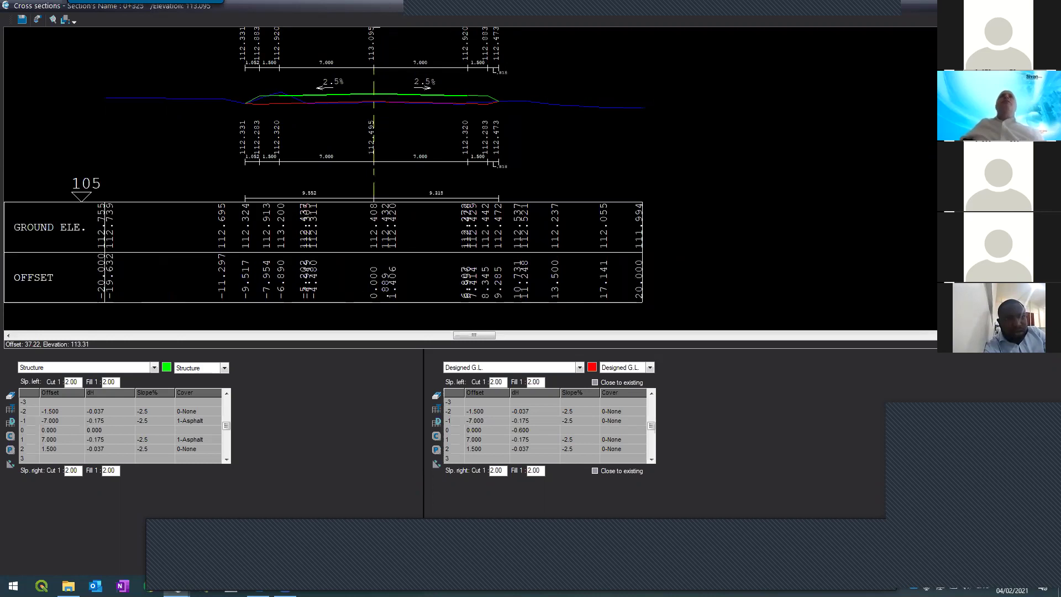
- Go back through the cross sections from 0+325 to 0+000, rechecking the edge closures around 0+037, 0+050 and 0+100
{"action": "key", "text": "Page_Up"}
{"action": "key", "text": "Page_Up"}
{"action": "key", "text": "Page_Up"}
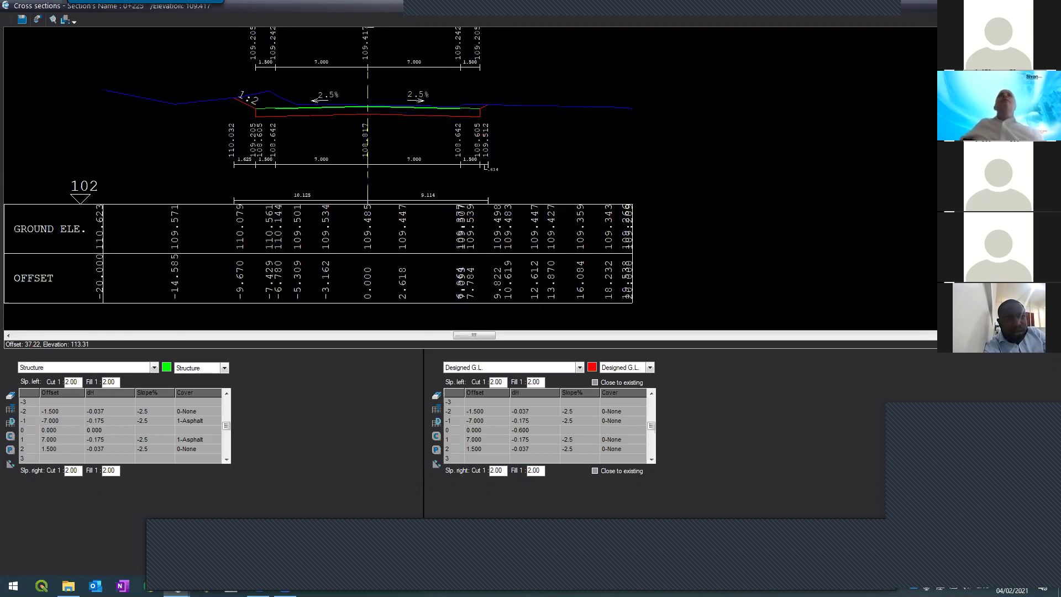
{"action": "key", "text": "Page_Up"}
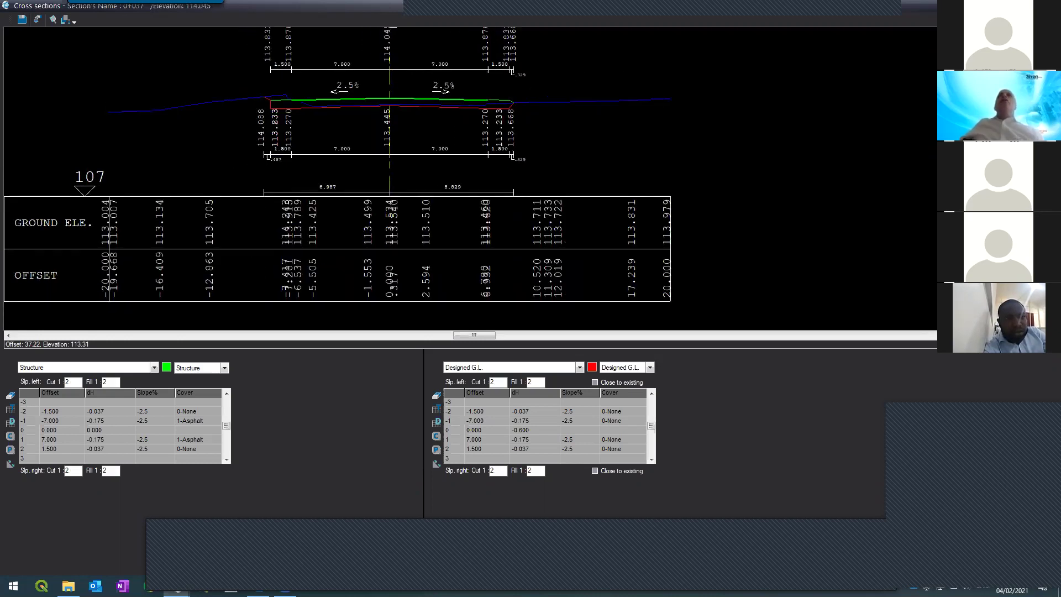
{"action": "key", "text": "Page_Down"}
{"action": "key", "text": "Page_Down"}
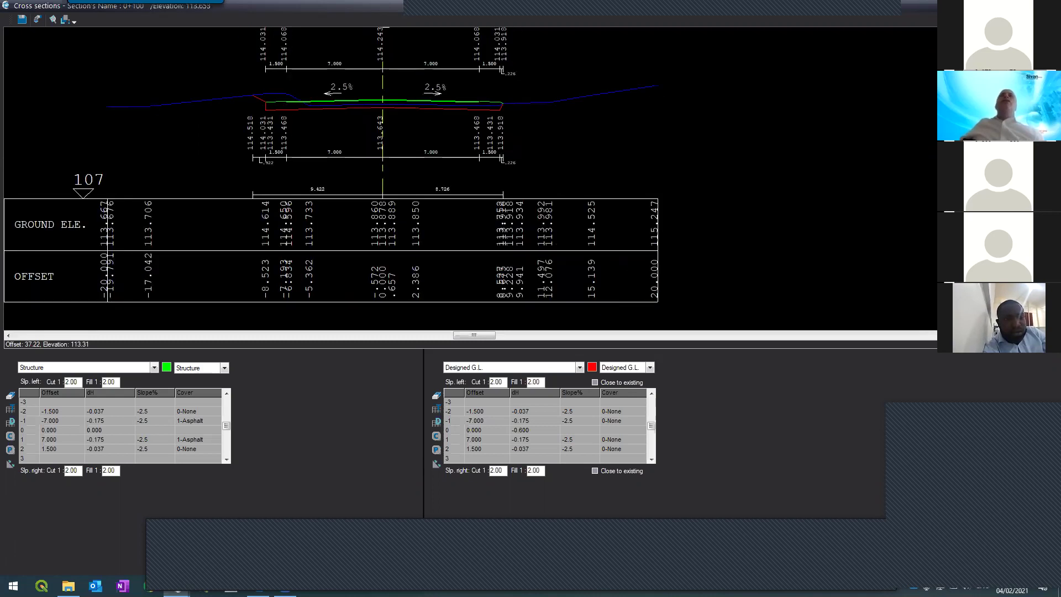
{"action": "key", "text": "Page_Up"}
{"action": "key", "text": "Page_Up"}
{"action": "key", "text": "Page_Down"}
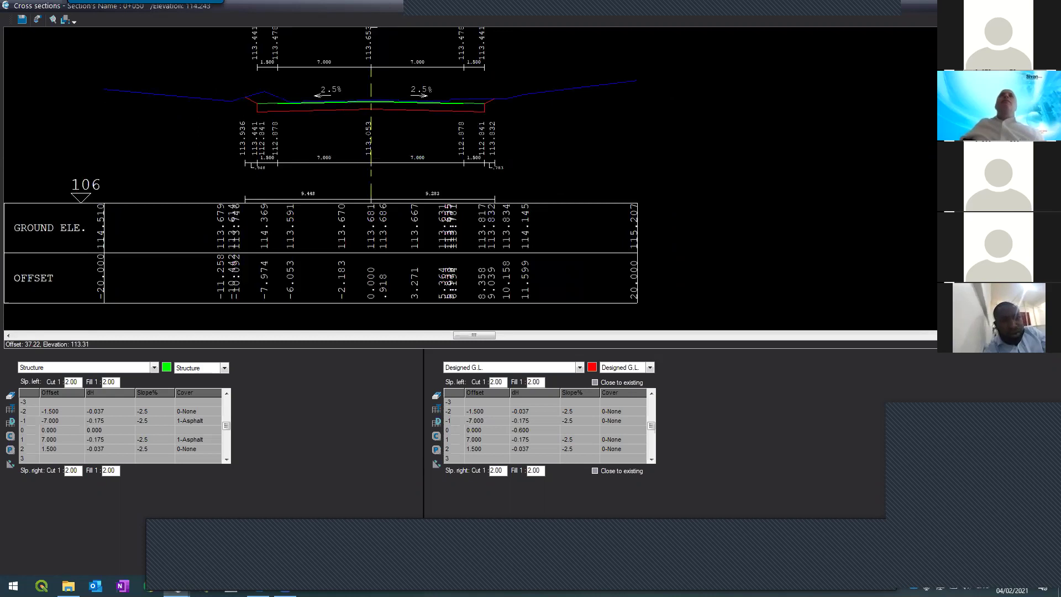
{"action": "key", "text": "Page_Down"}
{"action": "key", "text": "Page_Up"}
{"action": "key", "text": "Page_Up"}
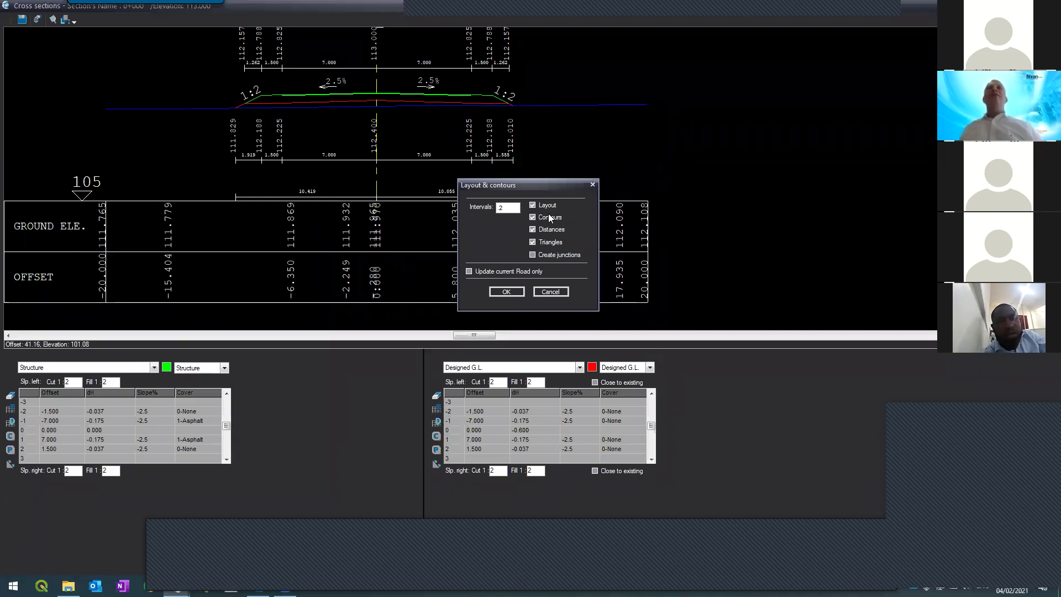
- Generate the road plan with layout, contours at .2 intervals, distances and triangles, without creating junctions
{"action": "double_click", "coordinate": [516, 205]}
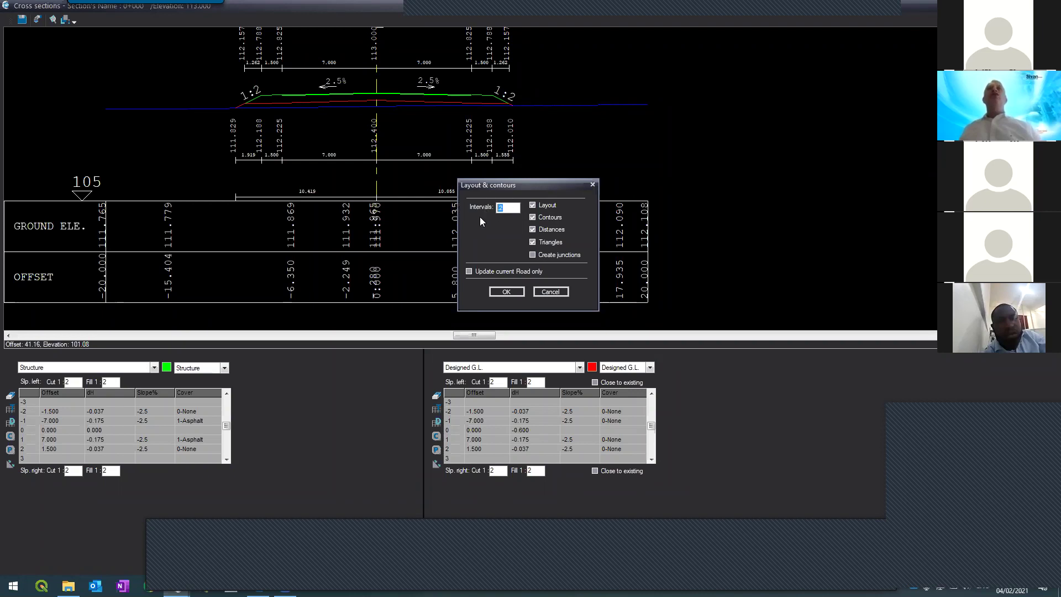
{"action": "left_click", "coordinate": [533, 230]}
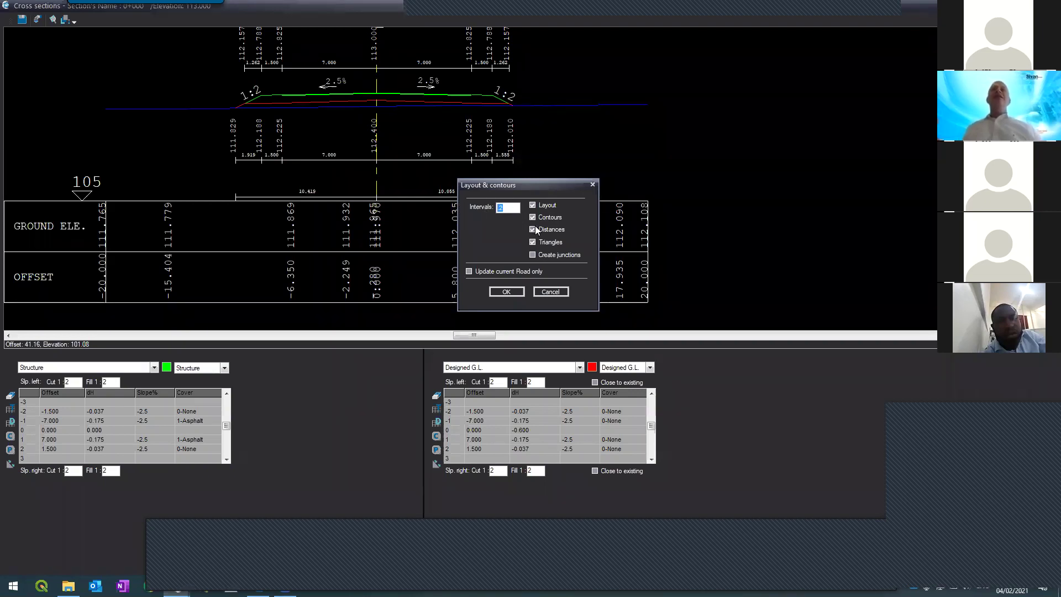
{"action": "left_click", "coordinate": [532, 205]}
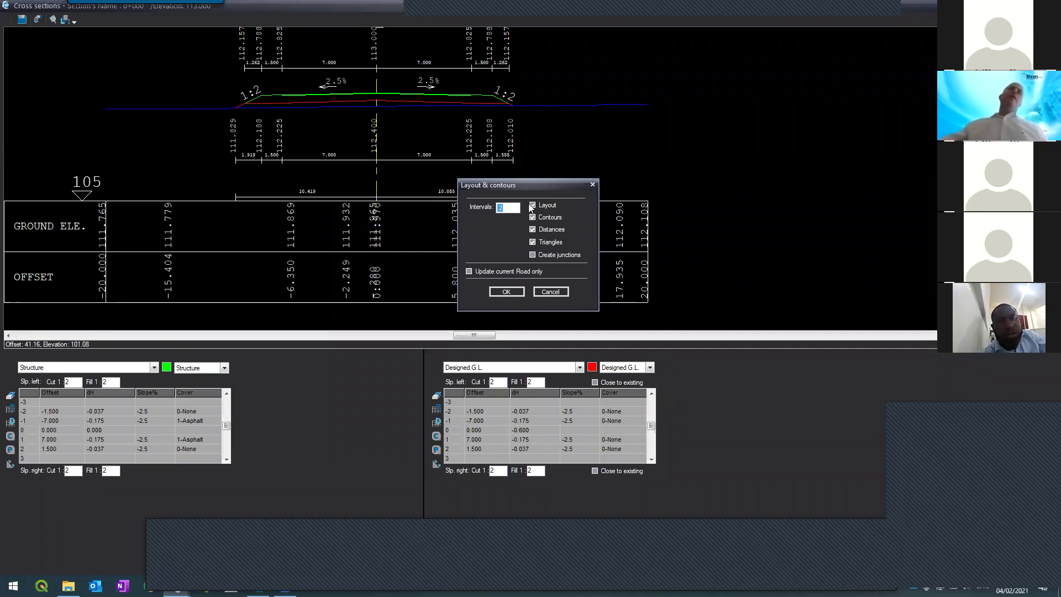
{"action": "left_click", "coordinate": [533, 241]}
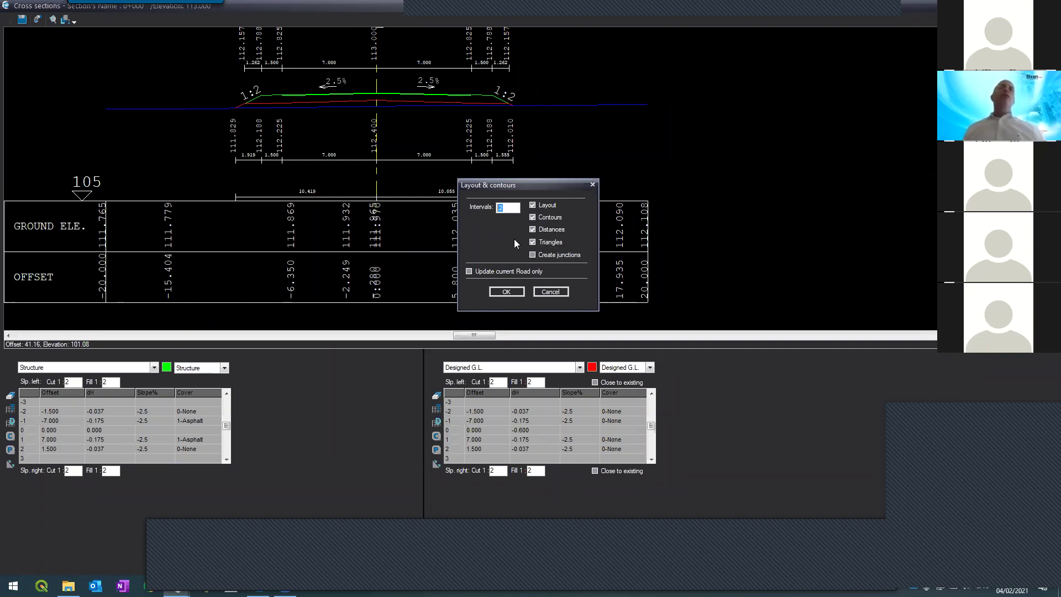
{"action": "left_click", "coordinate": [505, 294]}
{"action": "left_click", "coordinate": [506, 272]}
{"action": "left_click", "coordinate": [505, 293]}
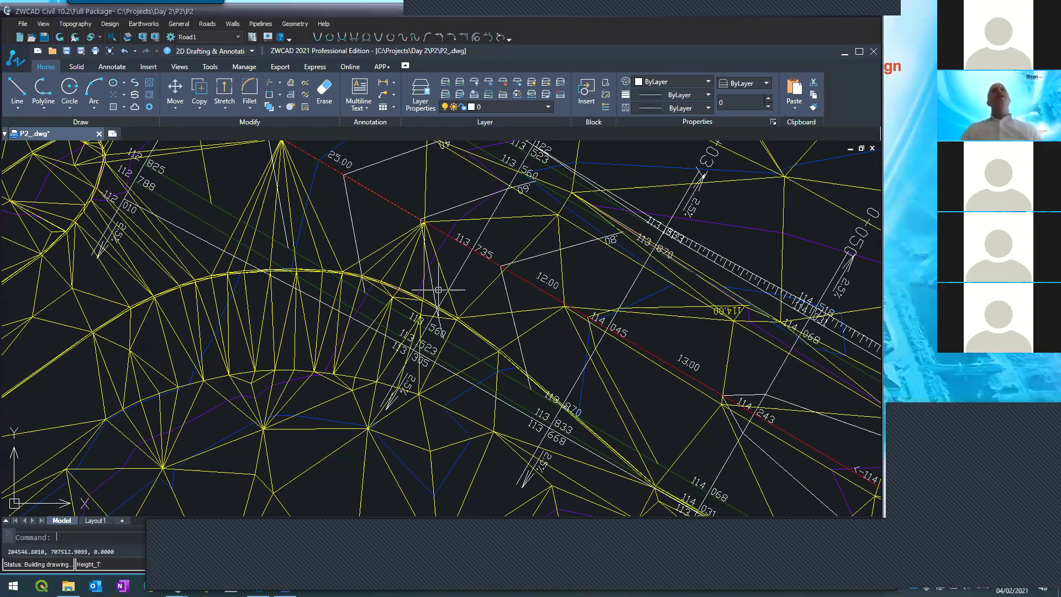
- Freeze the Ttriangles layer in the drawing
{"action": "scroll", "coordinate": [414, 302], "scroll_direction": "down", "scroll_amount": 3}
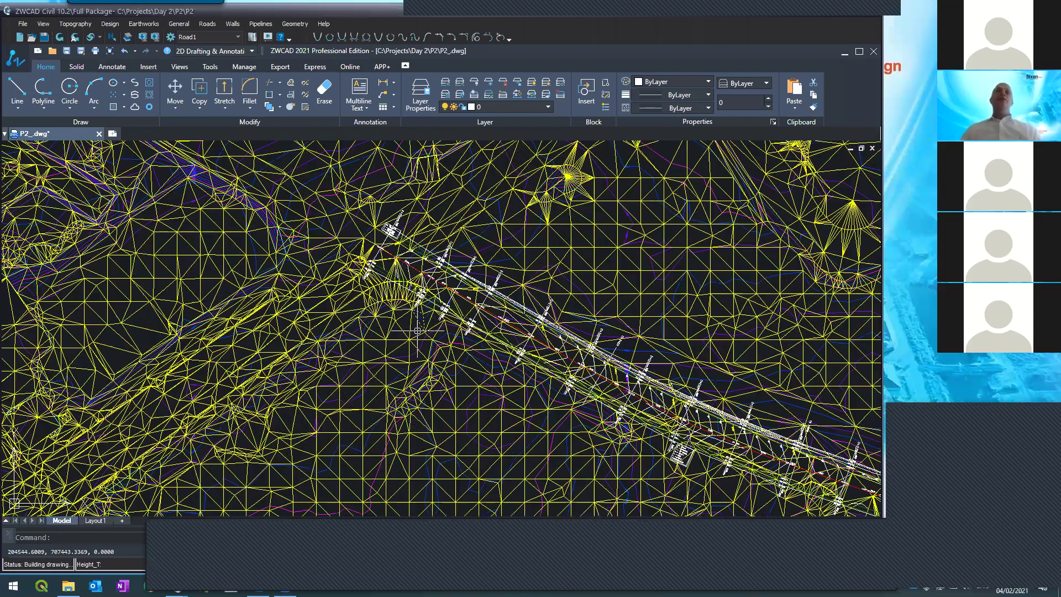
{"action": "type", "text": "la"}
{"action": "key", "text": "Return"}
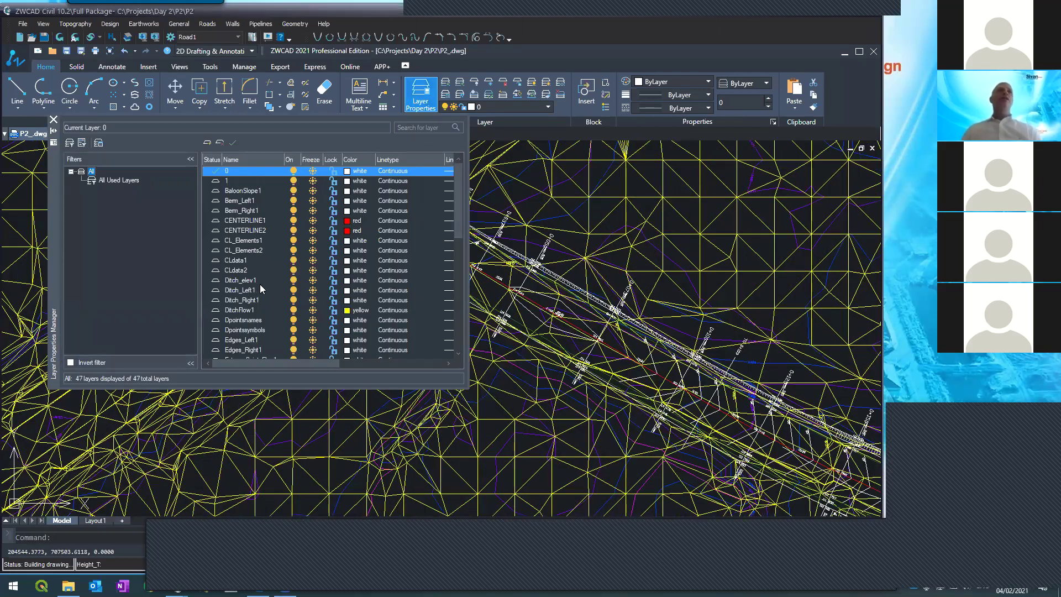
{"action": "scroll", "coordinate": [255, 287], "scroll_direction": "down", "scroll_amount": 10}
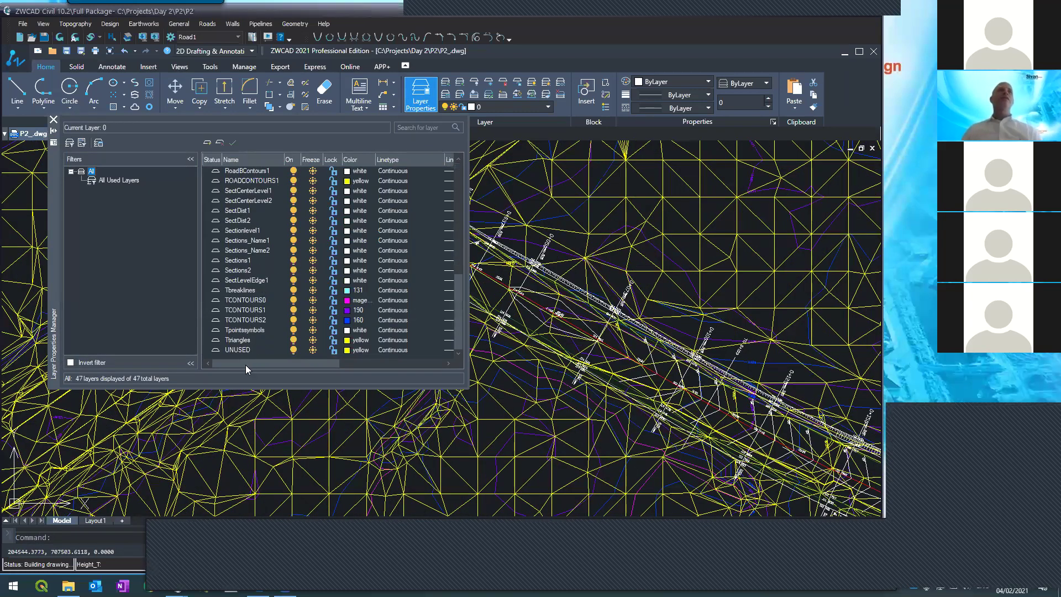
{"action": "left_click", "coordinate": [313, 340]}
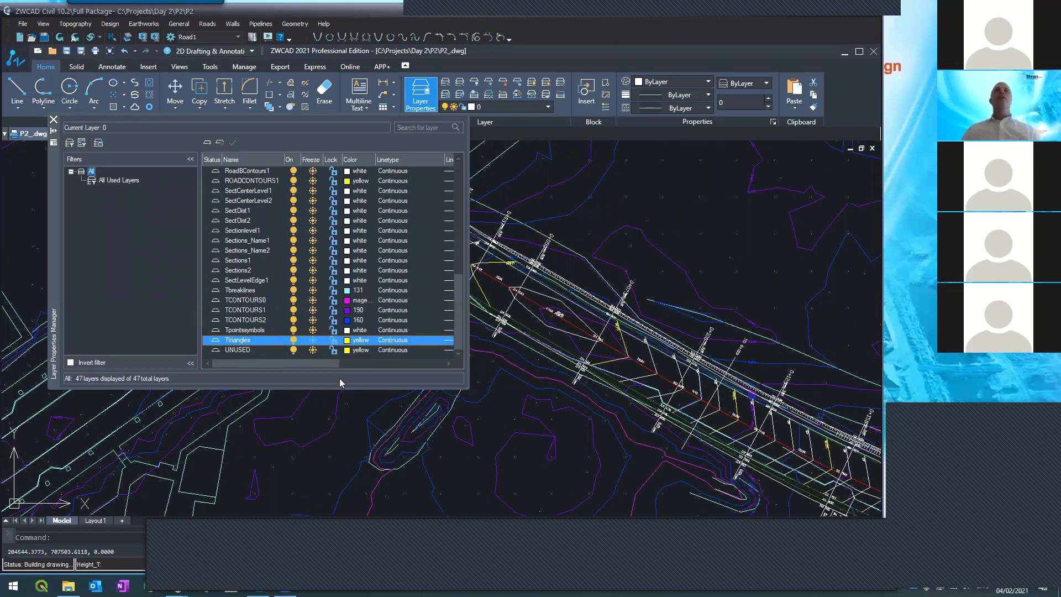
{"action": "left_click", "coordinate": [54, 119]}
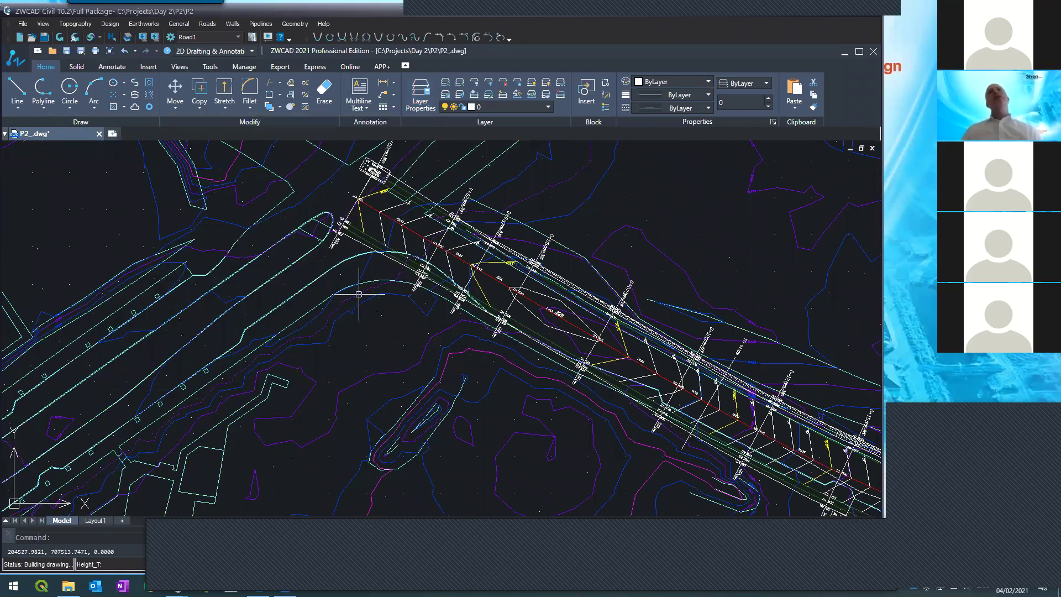
- Examine the road plan between 0+000 and 0+075, including the design contours, edge lines, section elevations and slope arrows
{"action": "scroll", "coordinate": [429, 221], "scroll_direction": "up", "scroll_amount": 3}
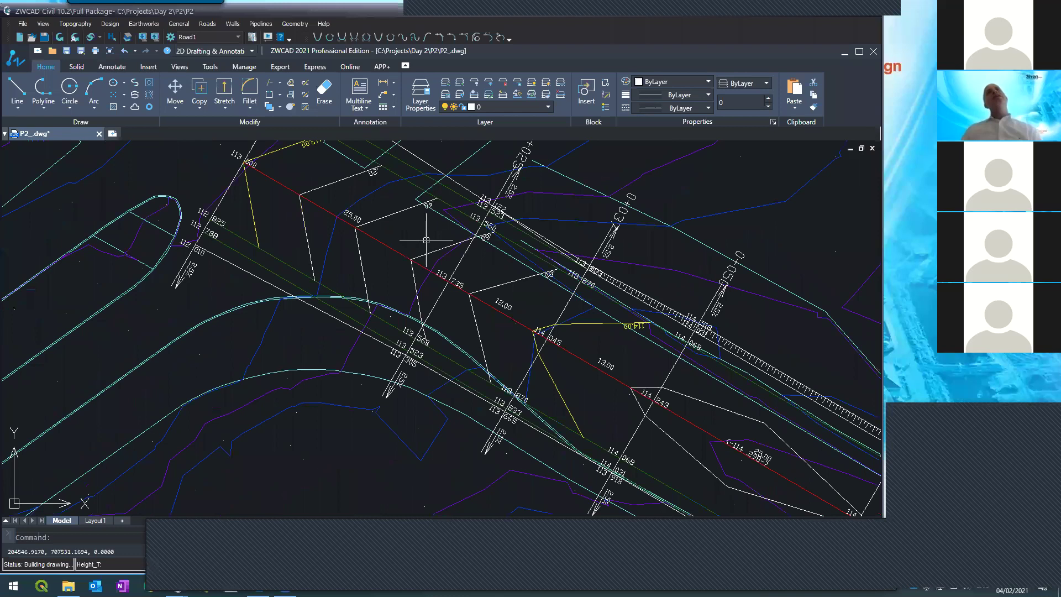
{"action": "scroll", "coordinate": [426, 232], "scroll_direction": "down", "scroll_amount": 3}
{"action": "scroll", "coordinate": [421, 246], "scroll_direction": "up", "scroll_amount": 3}
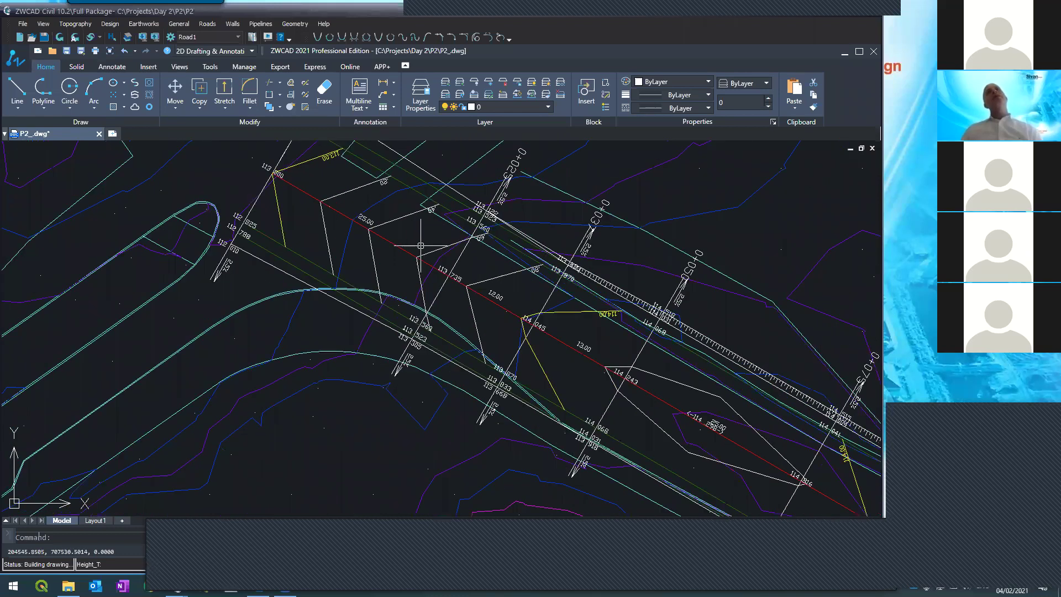
{"action": "scroll", "coordinate": [608, 314], "scroll_direction": "up", "scroll_amount": 3}
{"action": "scroll", "coordinate": [606, 314], "scroll_direction": "down", "scroll_amount": 3}
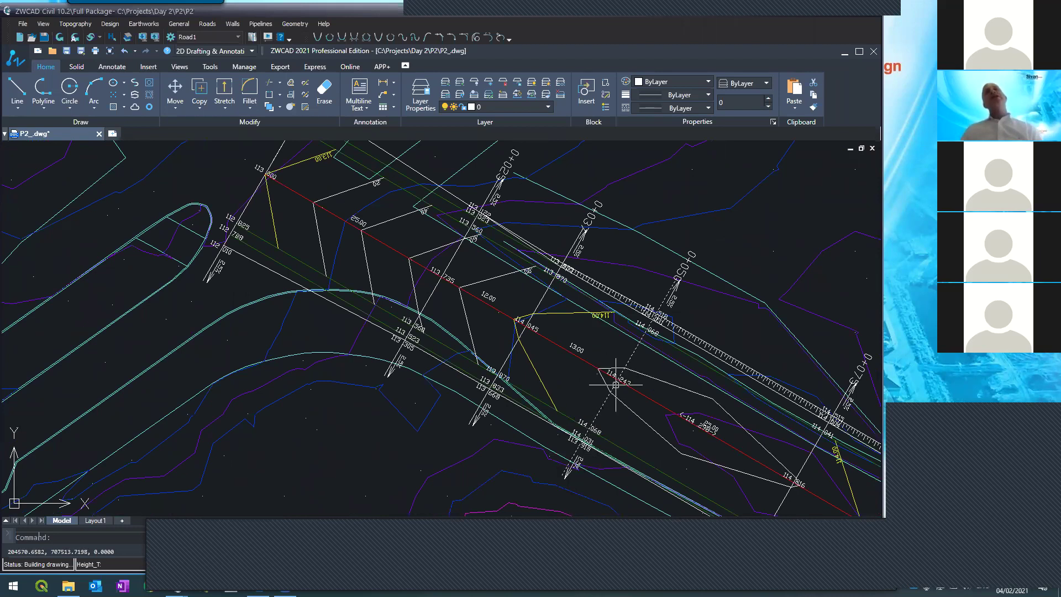
{"action": "scroll", "coordinate": [616, 384], "scroll_direction": "up", "scroll_amount": 2}
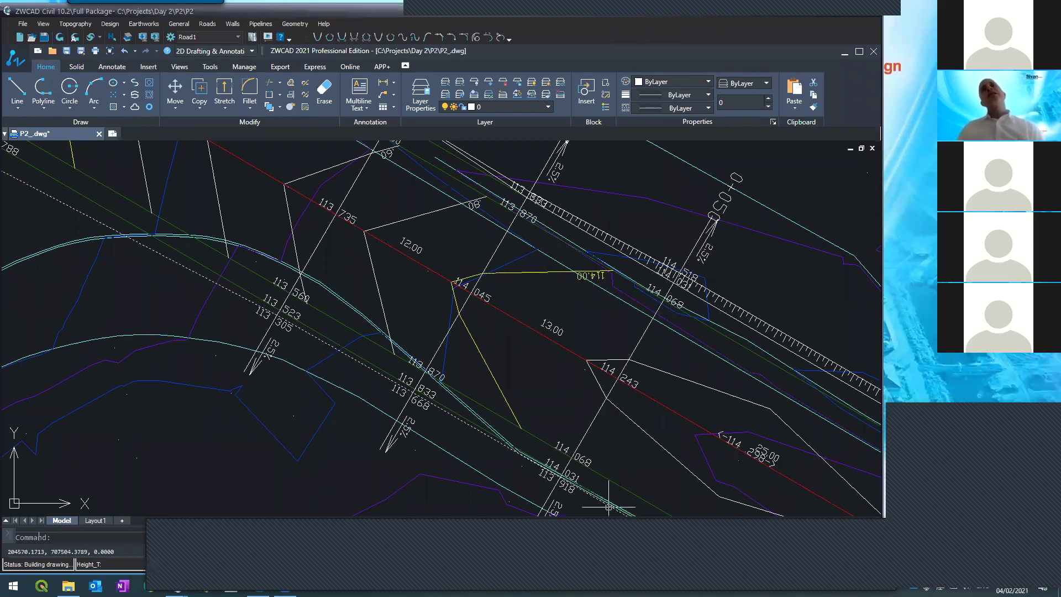
{"action": "scroll", "coordinate": [608, 348], "scroll_direction": "down", "scroll_amount": 2}
{"action": "scroll", "coordinate": [602, 369], "scroll_direction": "up", "scroll_amount": 2}
{"action": "scroll", "coordinate": [602, 369], "scroll_direction": "up", "scroll_amount": 2}
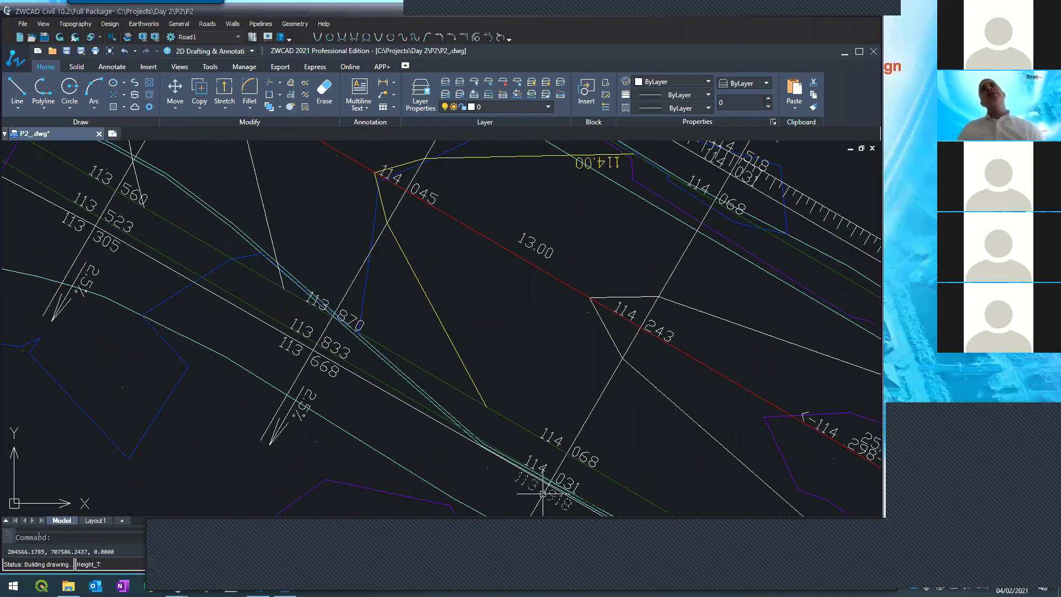
{"action": "scroll", "coordinate": [594, 300], "scroll_direction": "down", "scroll_amount": 4}
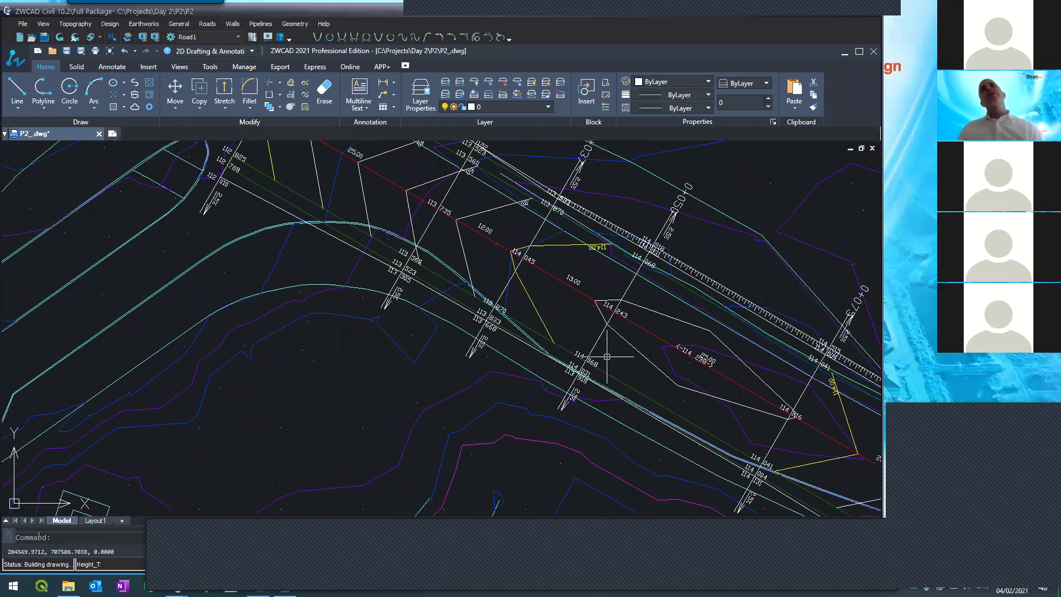
{"action": "scroll", "coordinate": [591, 367], "scroll_direction": "up", "scroll_amount": 4}
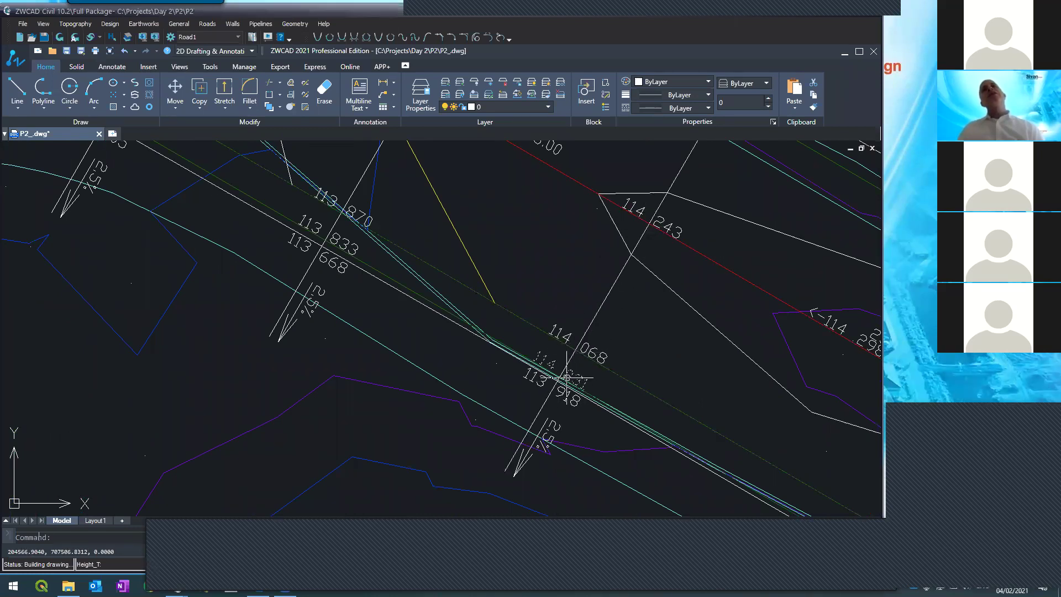
{"action": "scroll", "coordinate": [517, 412], "scroll_direction": "down", "scroll_amount": 2}
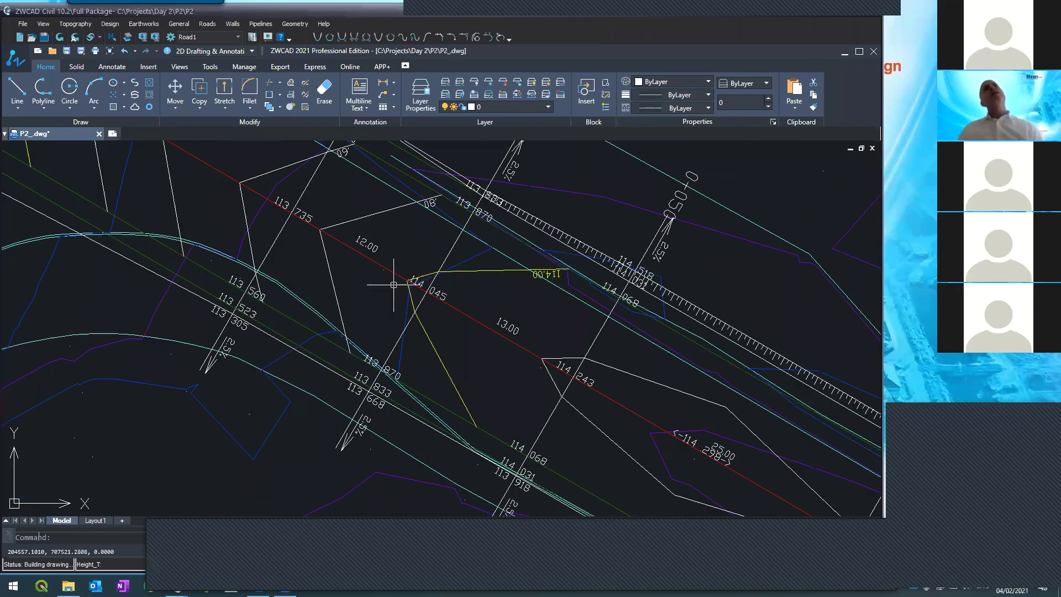
- Look through the drawing's layer list for the layer that holds the road's layout lines
{"action": "scroll", "coordinate": [378, 250], "scroll_direction": "down", "scroll_amount": 3}
{"action": "scroll", "coordinate": [582, 348], "scroll_direction": "up", "scroll_amount": 3}
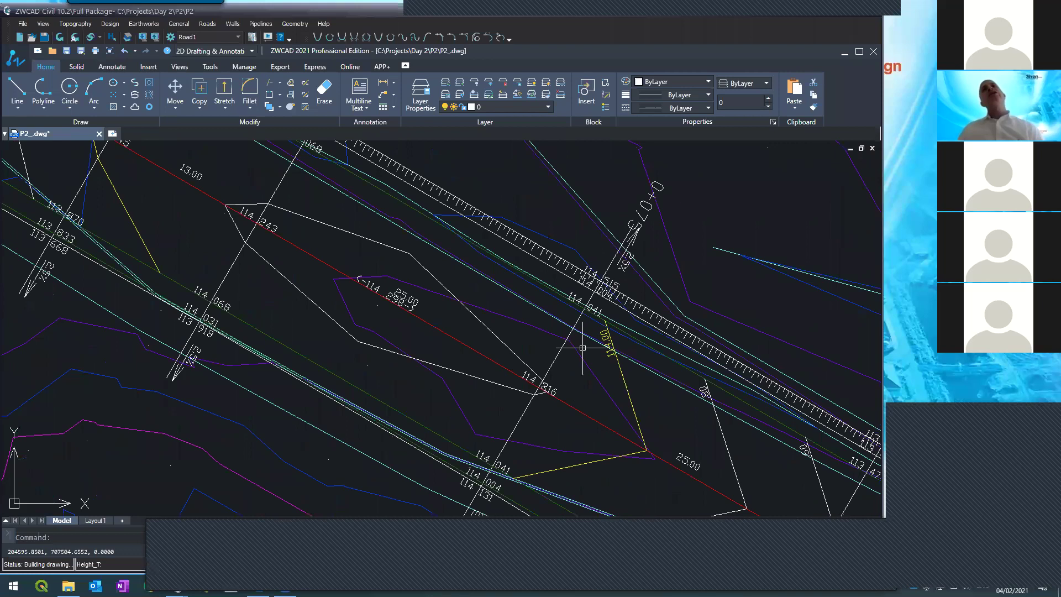
{"action": "scroll", "coordinate": [582, 348], "scroll_direction": "up", "scroll_amount": 1}
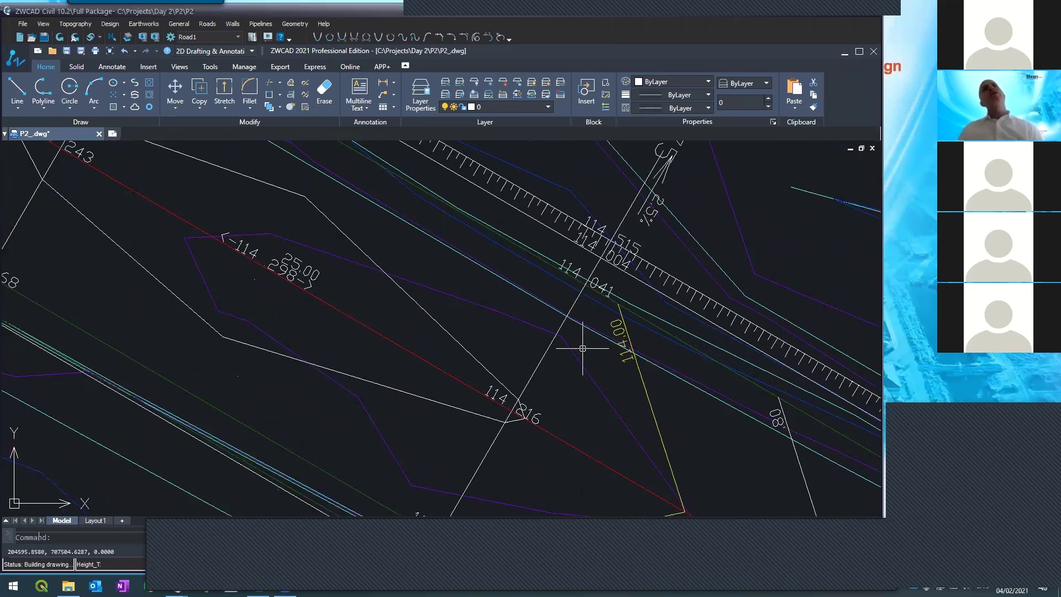
{"action": "scroll", "coordinate": [558, 302], "scroll_direction": "down", "scroll_amount": 1}
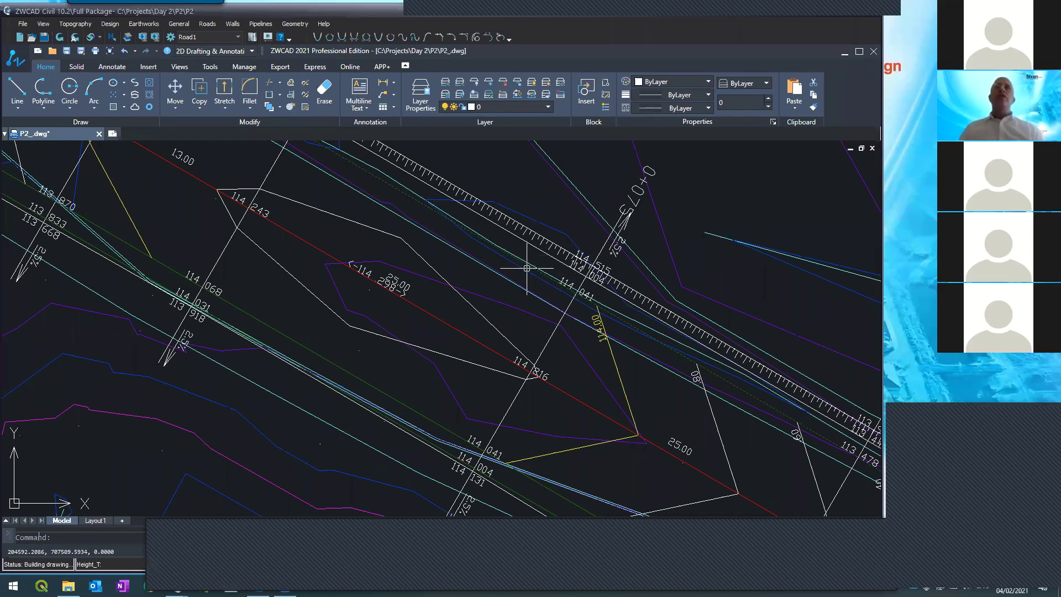
{"action": "left_click", "coordinate": [526, 266]}
{"action": "type", "text": "la"}
{"action": "key", "text": "Return"}
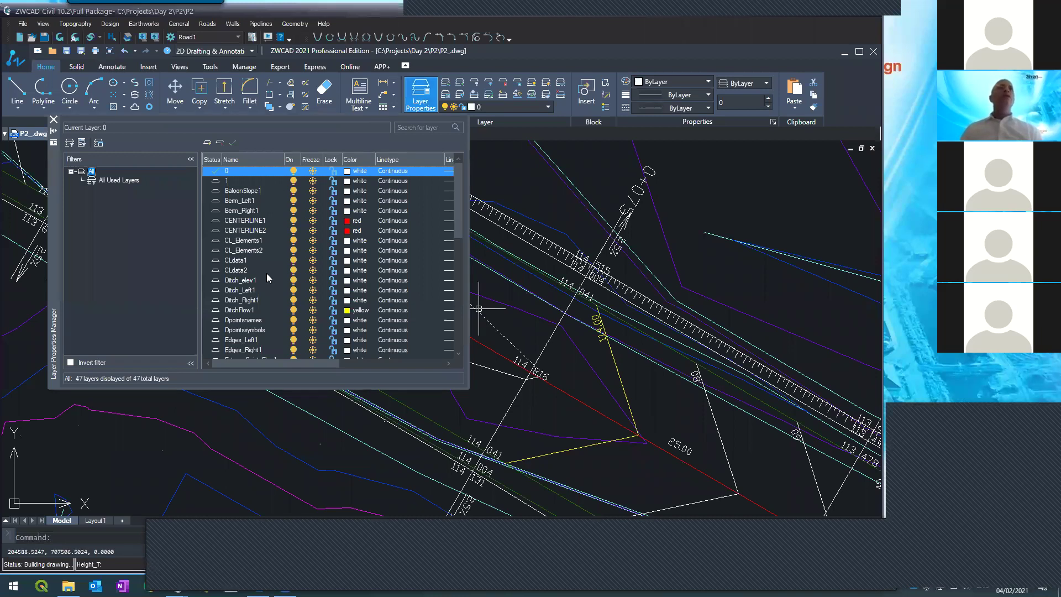
{"action": "scroll", "coordinate": [263, 281], "scroll_direction": "down", "scroll_amount": 9}
{"action": "scroll", "coordinate": [255, 281], "scroll_direction": "up", "scroll_amount": 3}
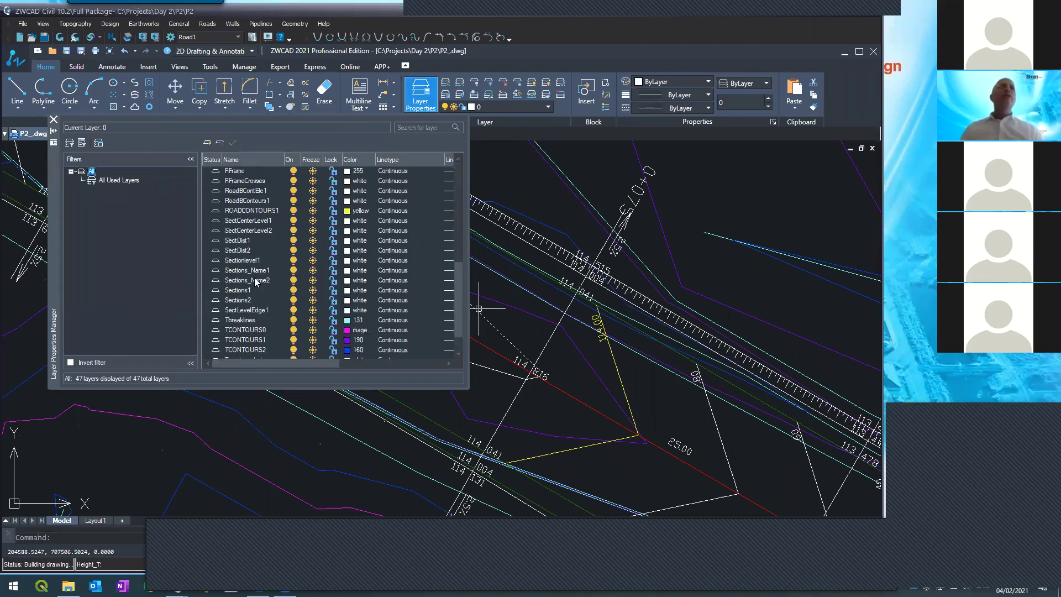
{"action": "scroll", "coordinate": [255, 282], "scroll_direction": "up", "scroll_amount": 1}
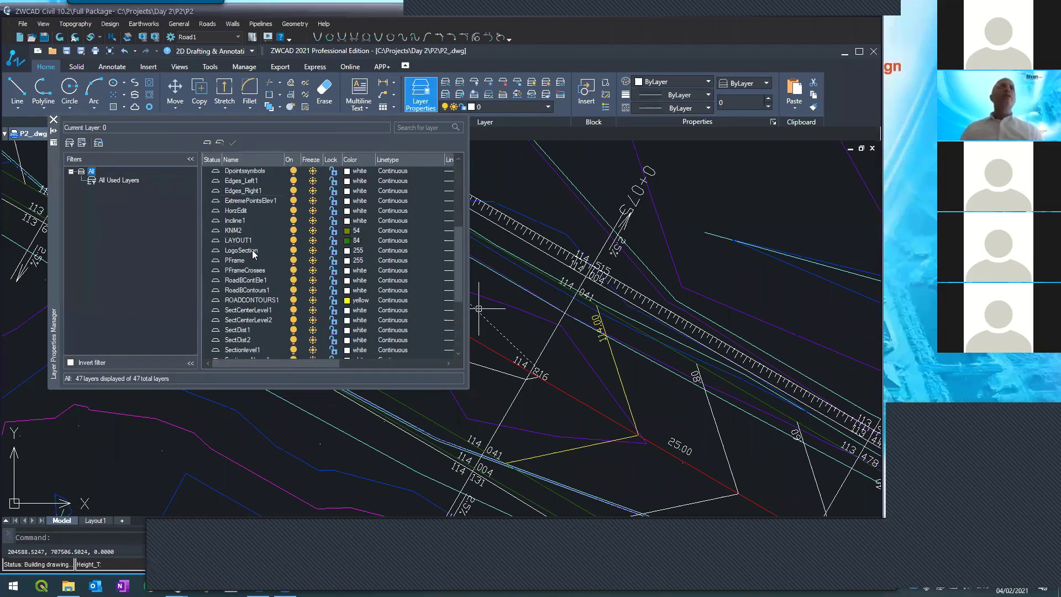
{"action": "scroll", "coordinate": [254, 255], "scroll_direction": "down", "scroll_amount": 4}
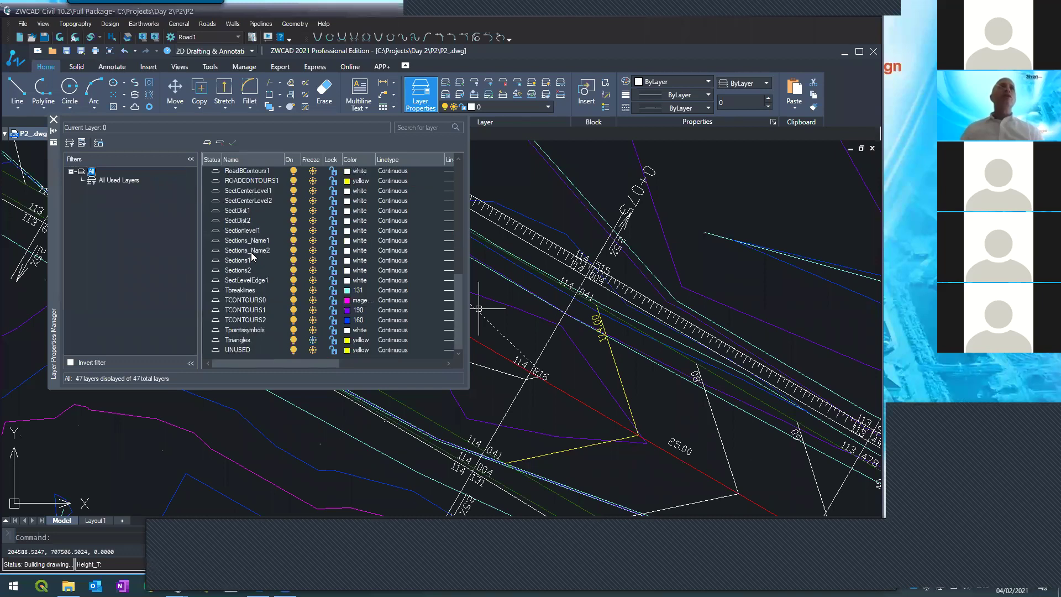
{"action": "scroll", "coordinate": [251, 257], "scroll_direction": "up", "scroll_amount": 6}
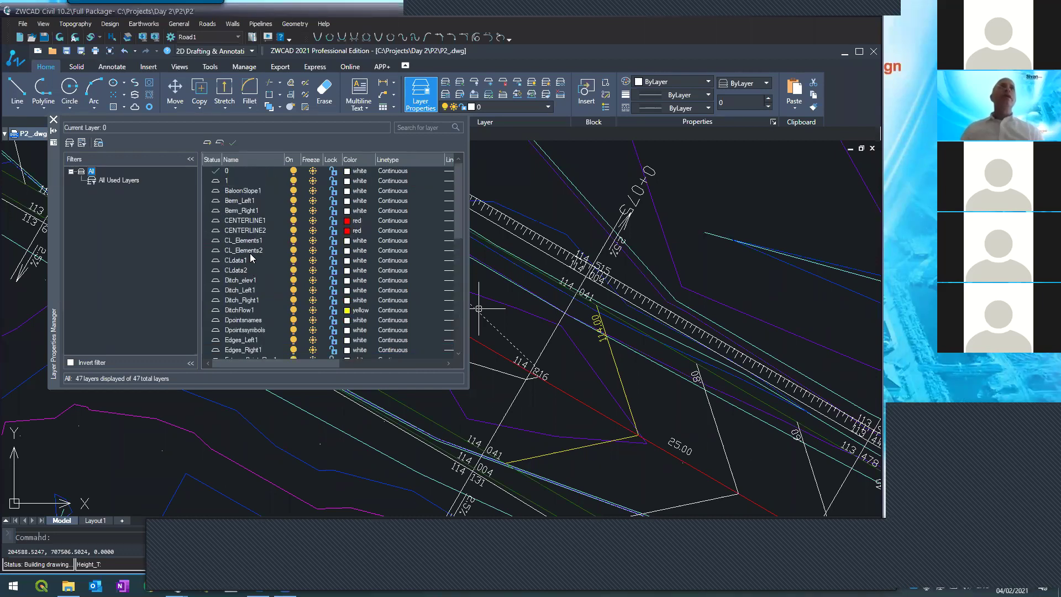
{"action": "scroll", "coordinate": [251, 257], "scroll_direction": "down", "scroll_amount": 2}
- Select the road layout line near 0+075 and set the colour of its layer, LAYOUT1, to index 50
{"action": "left_click", "coordinate": [661, 386]}
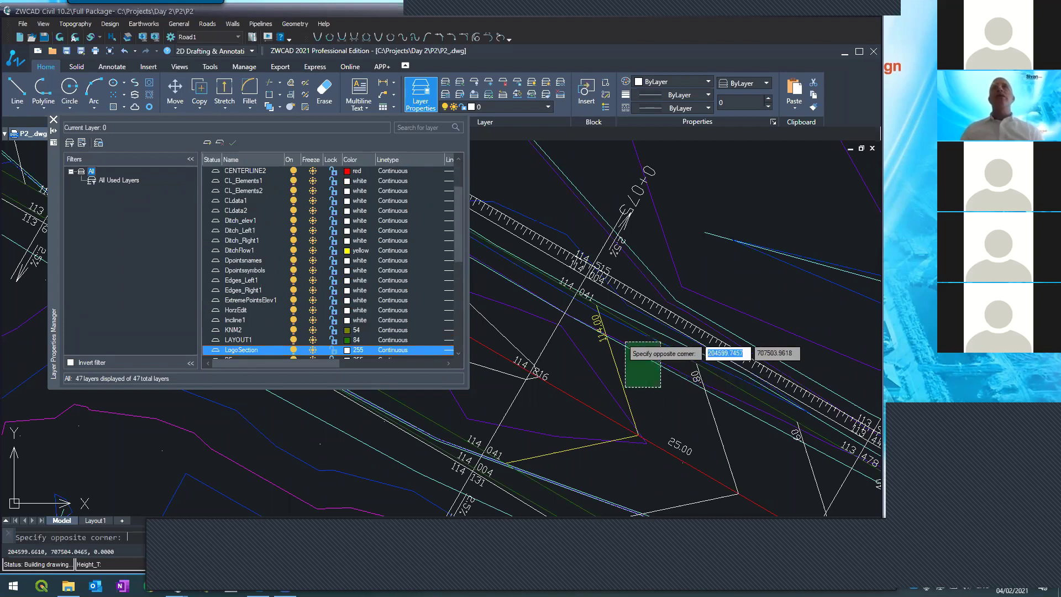
{"action": "key", "text": "Escape"}
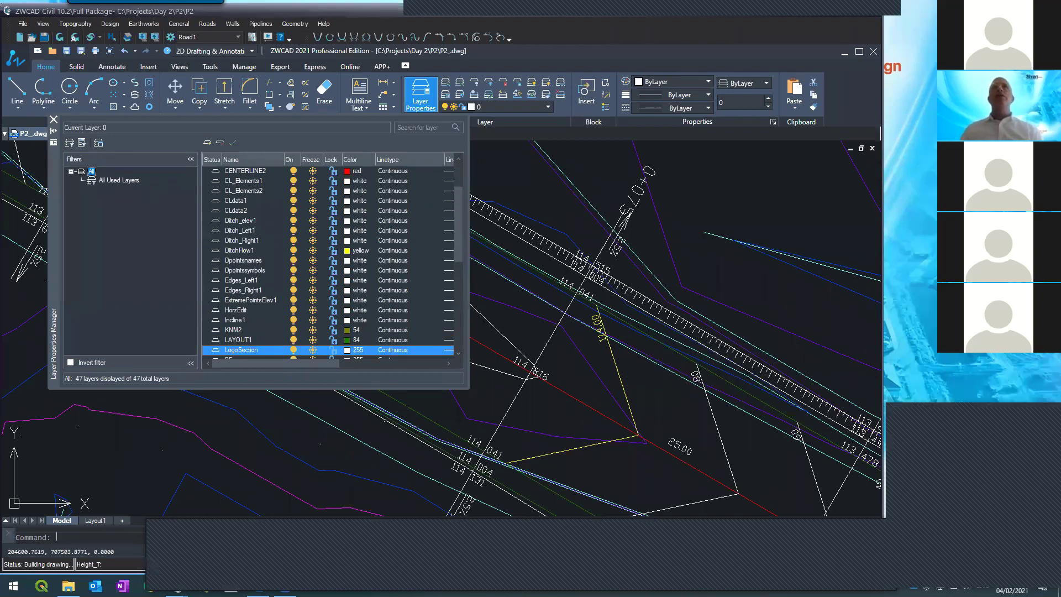
{"action": "left_click", "coordinate": [639, 331]}
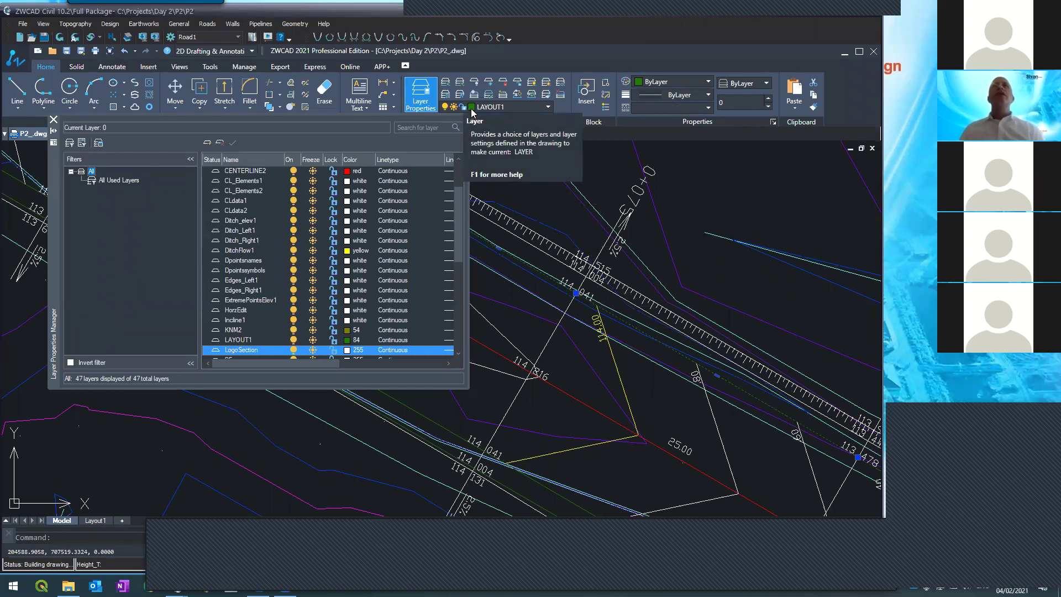
{"action": "left_click", "coordinate": [473, 109]}
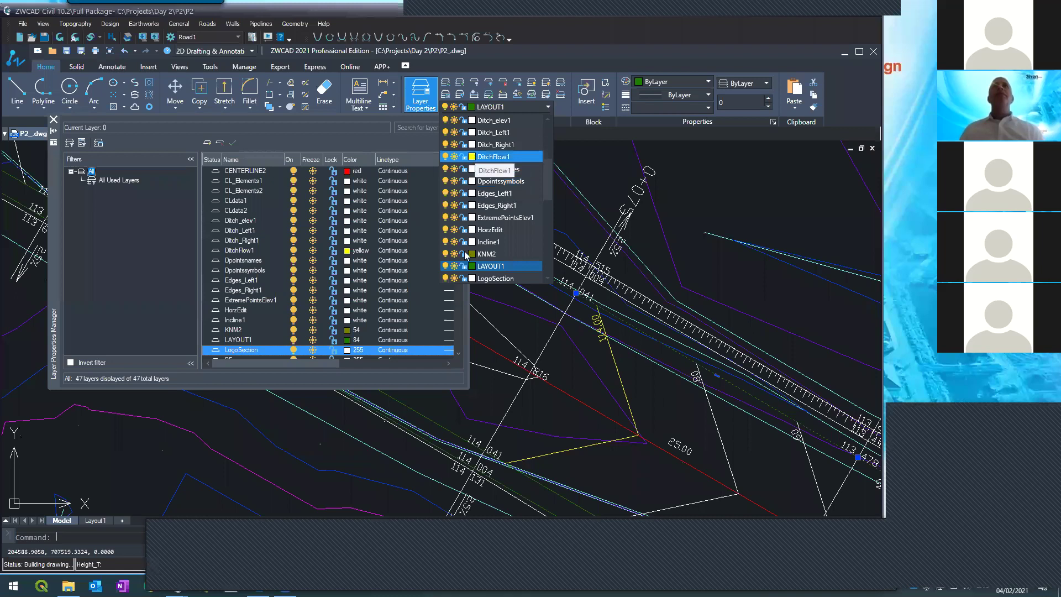
{"action": "left_click", "coordinate": [471, 268]}
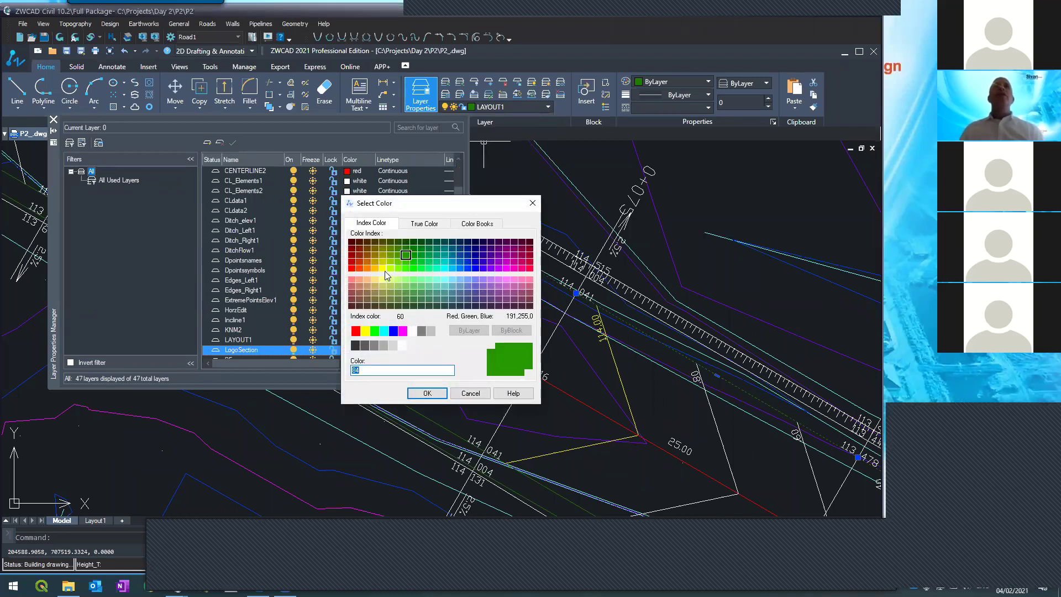
{"action": "left_click", "coordinate": [354, 370]}
{"action": "double_click", "coordinate": [408, 307]}
{"action": "left_click", "coordinate": [392, 349]}
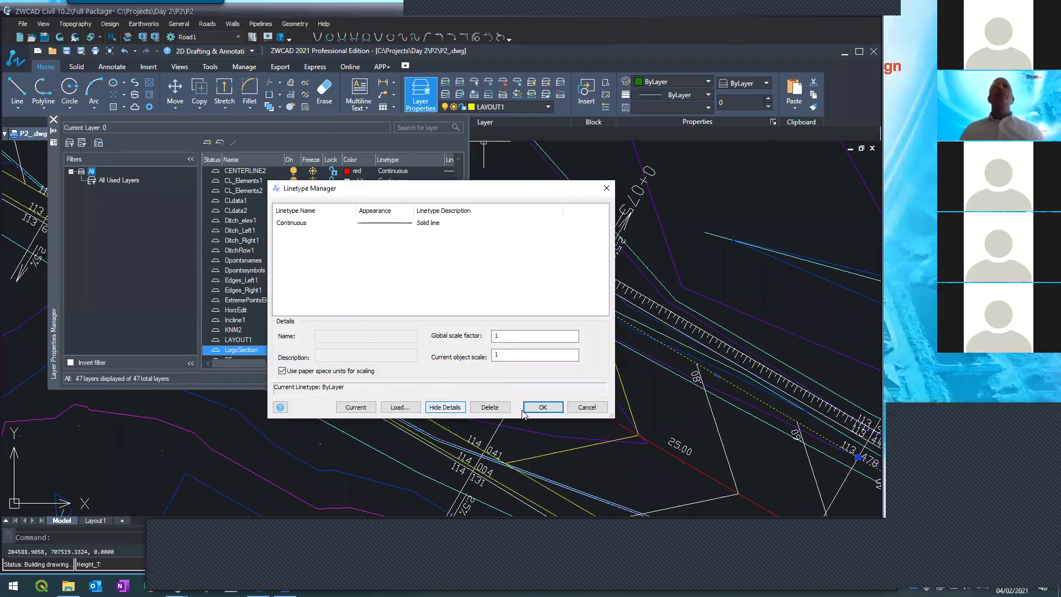
{"action": "left_click", "coordinate": [581, 408]}
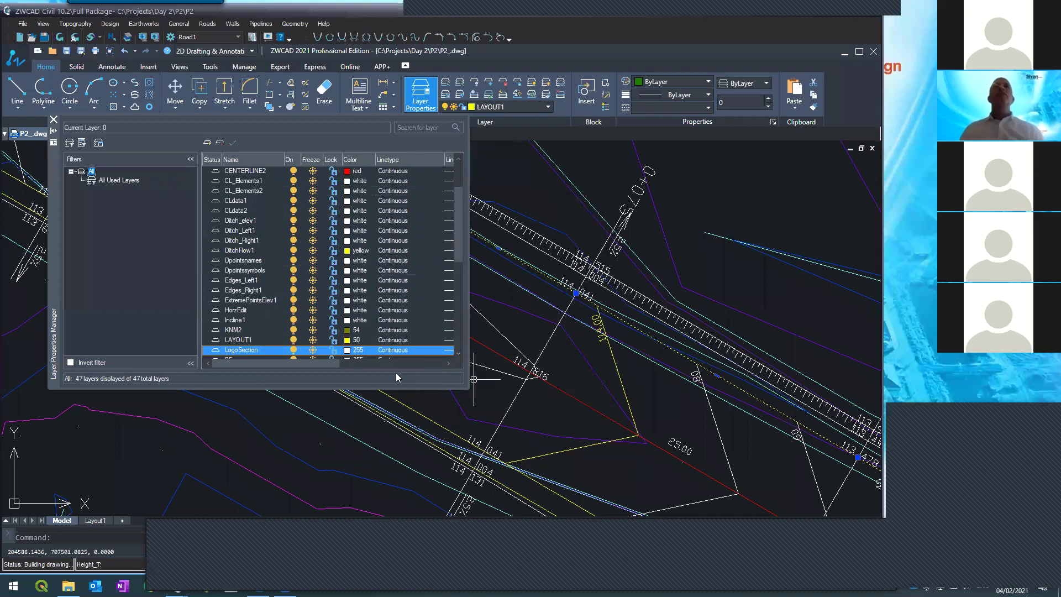
{"action": "key", "text": "Escape"}
- Examine the layout lines on both sides of the road around 0+075, checking the layers of the adjacent breakline and terrain contour
{"action": "scroll", "coordinate": [555, 370], "scroll_direction": "down", "scroll_amount": 4}
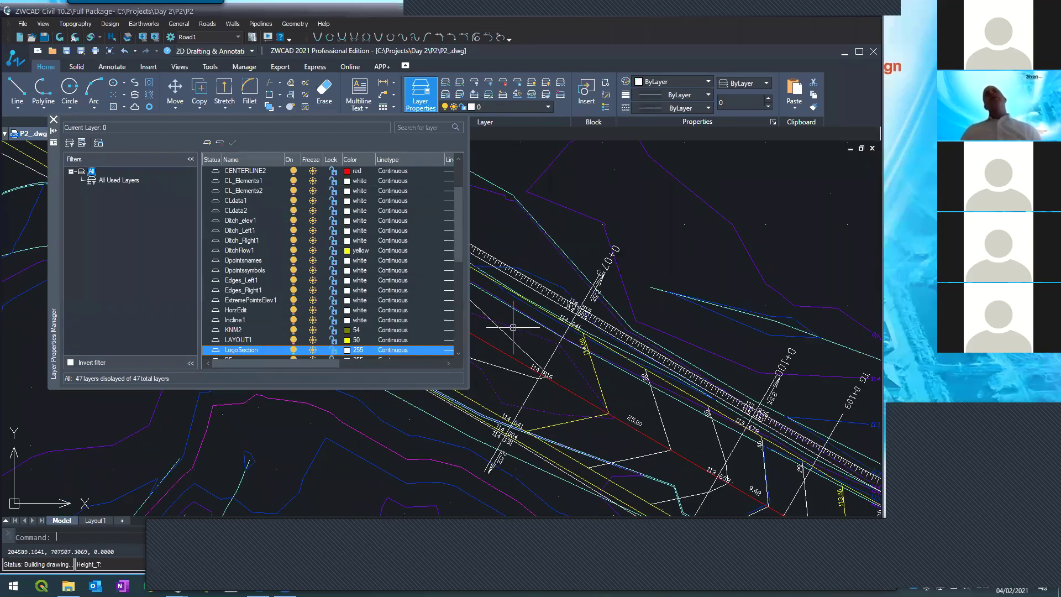
{"action": "scroll", "coordinate": [530, 355], "scroll_direction": "up", "scroll_amount": 3}
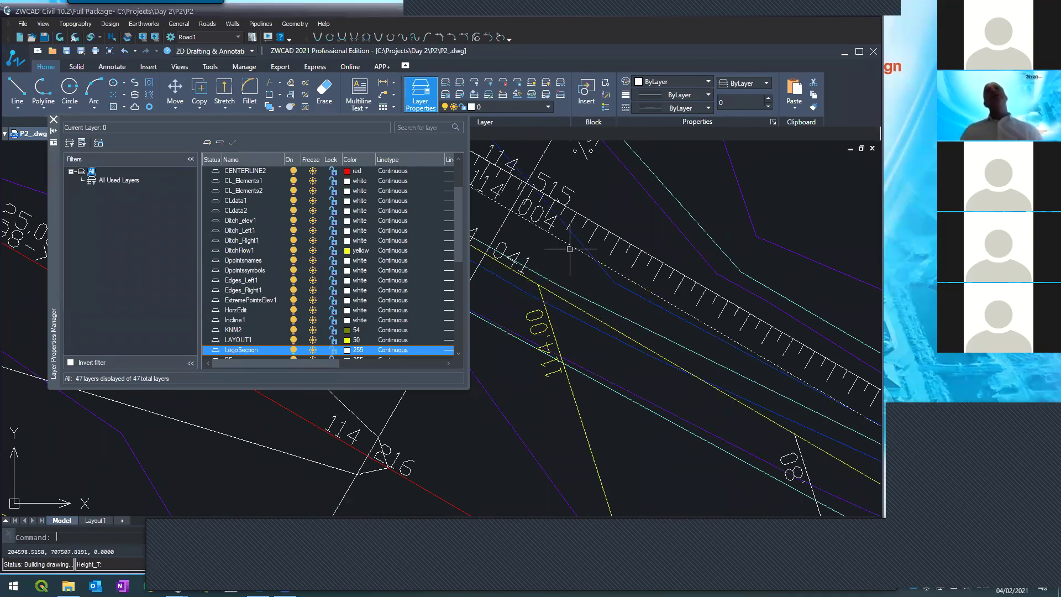
{"action": "scroll", "coordinate": [561, 243], "scroll_direction": "down", "scroll_amount": 1}
{"action": "scroll", "coordinate": [580, 268], "scroll_direction": "up", "scroll_amount": 1}
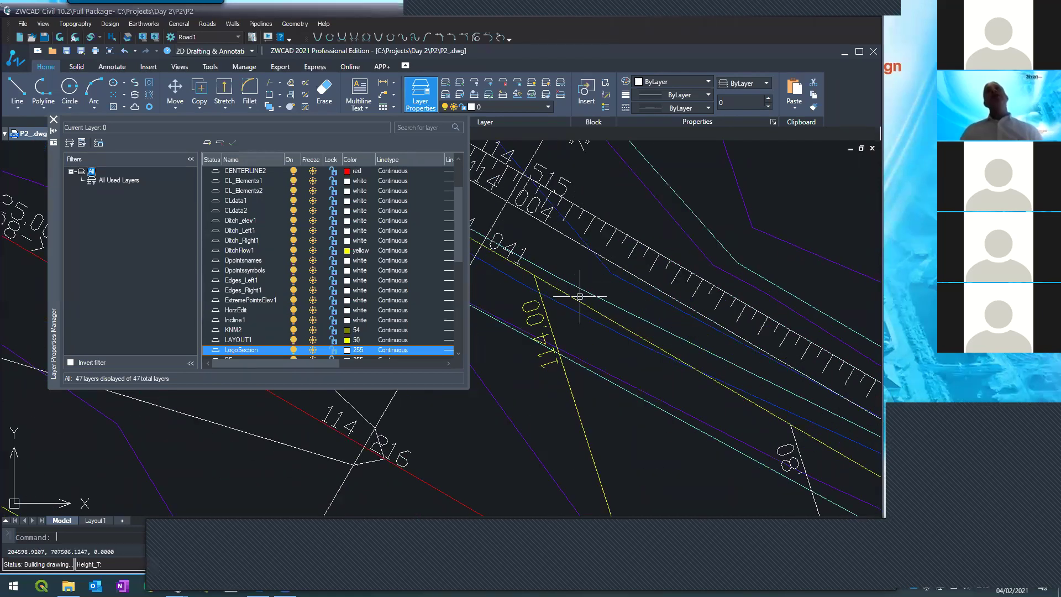
{"action": "left_click", "coordinate": [586, 284]}
{"action": "scroll", "coordinate": [628, 259], "scroll_direction": "down", "scroll_amount": 3}
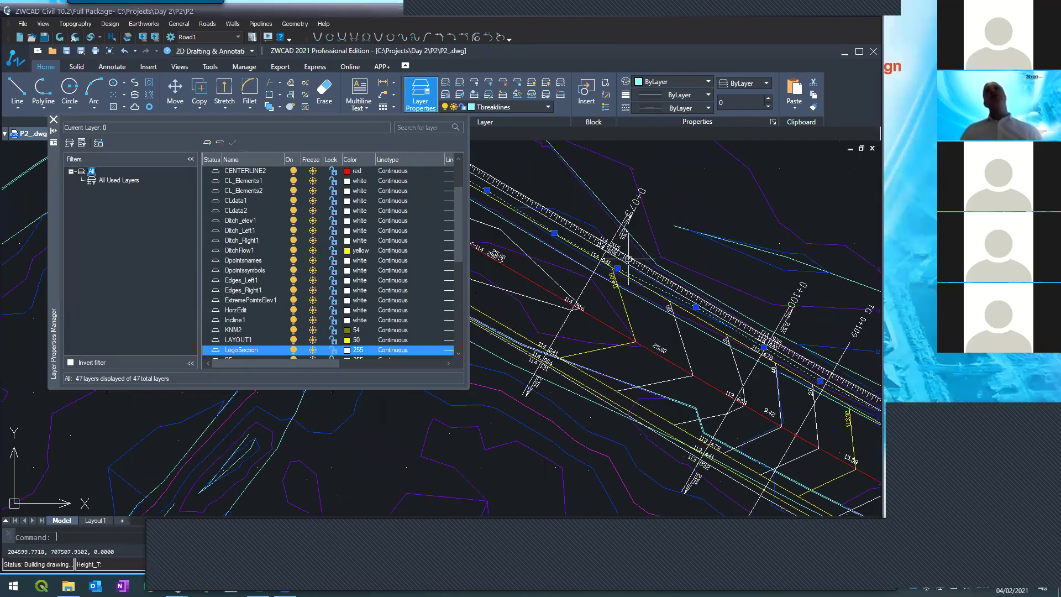
{"action": "key", "text": "Escape"}
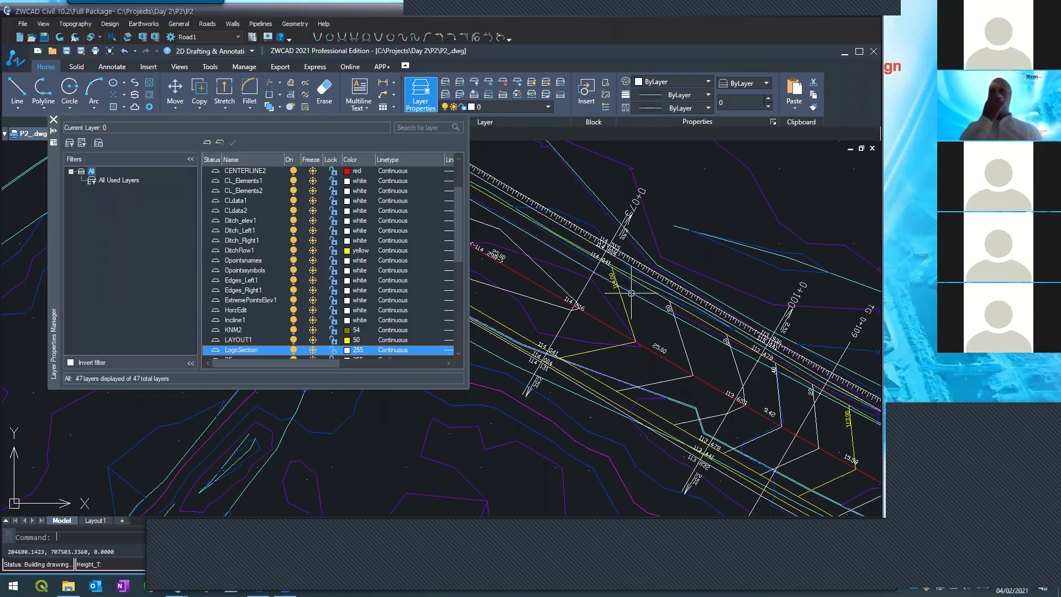
{"action": "scroll", "coordinate": [546, 346], "scroll_direction": "up", "scroll_amount": 2}
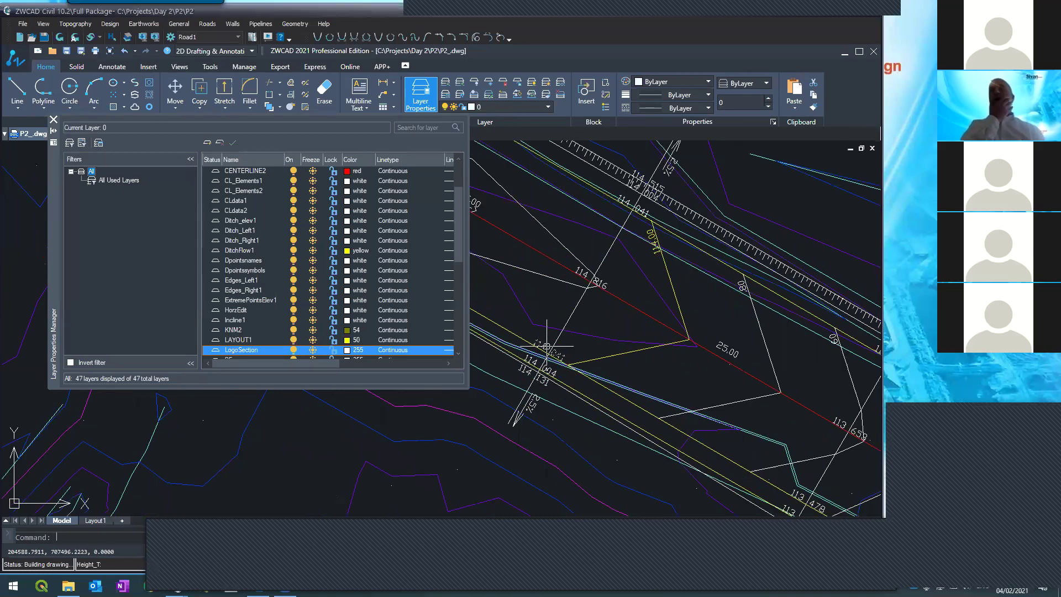
{"action": "scroll", "coordinate": [537, 373], "scroll_direction": "up", "scroll_amount": 2}
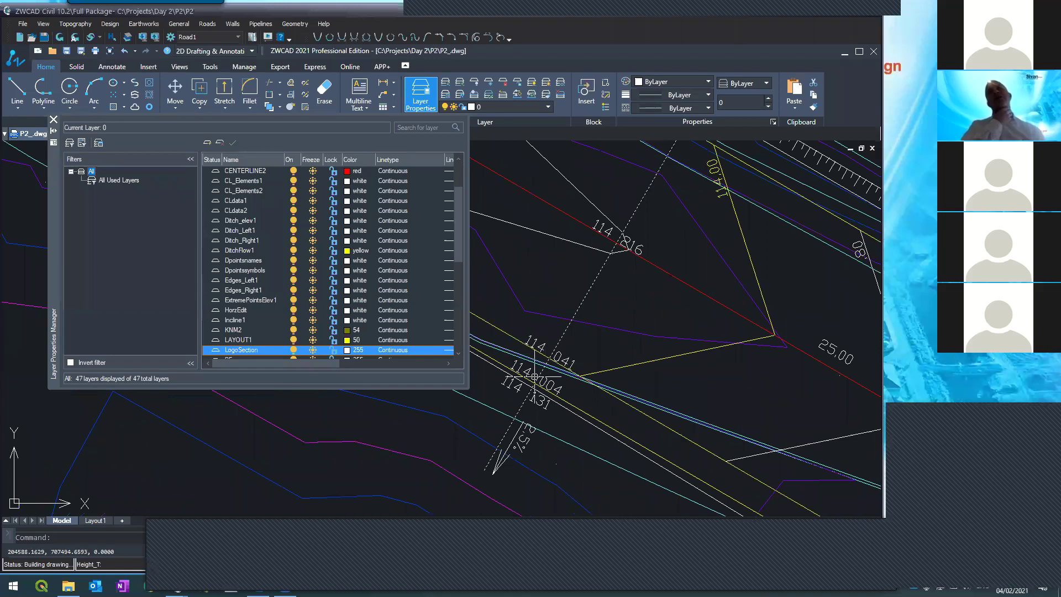
{"action": "left_click", "coordinate": [612, 388]}
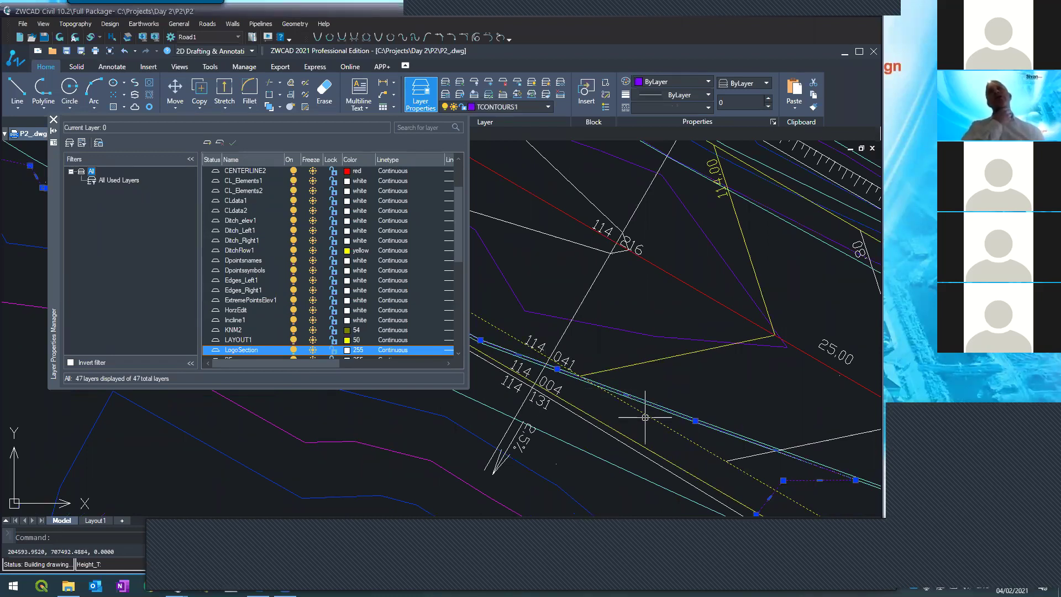
{"action": "scroll", "coordinate": [642, 420], "scroll_direction": "down", "scroll_amount": 3}
{"action": "scroll", "coordinate": [642, 419], "scroll_direction": "up", "scroll_amount": 3}
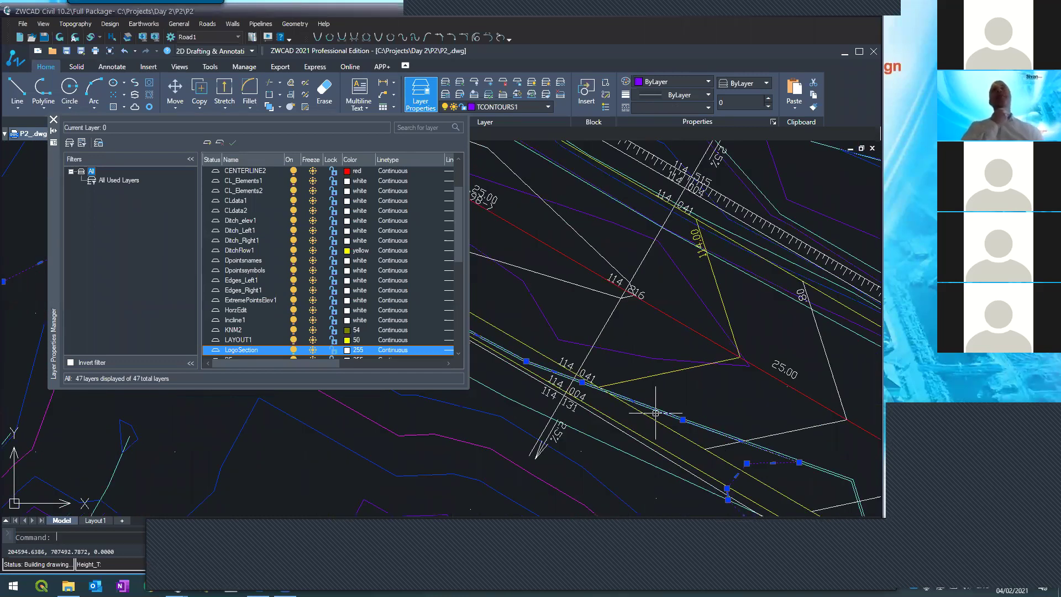
{"action": "key", "text": "Escape"}
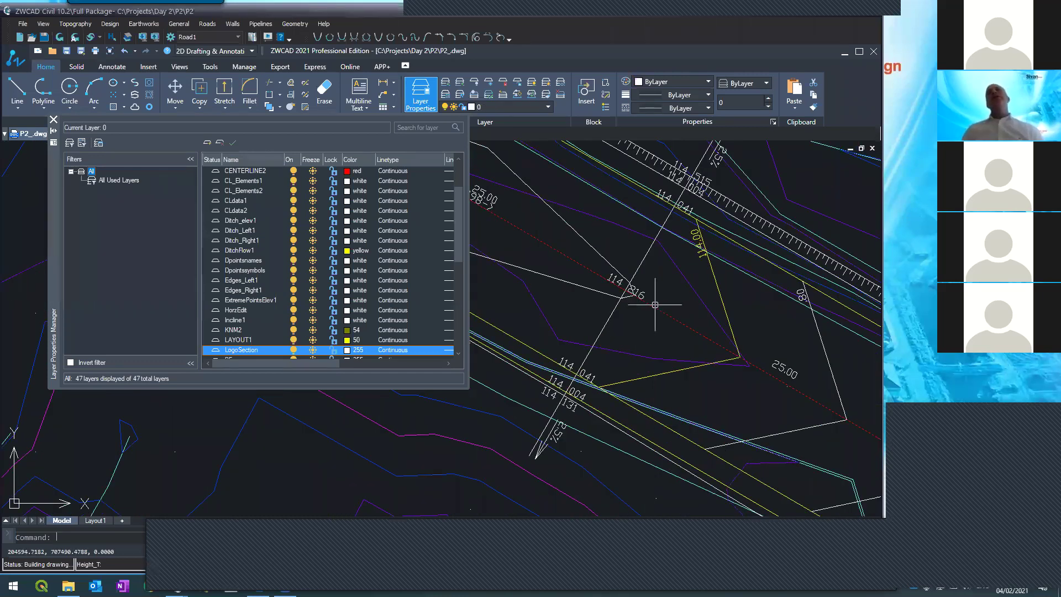
- Review the road plan against the surrounding terrain from 0+000 past 0+425, closing the layer properties at the end
{"action": "scroll", "coordinate": [652, 305], "scroll_direction": "down", "scroll_amount": 3}
{"action": "scroll", "coordinate": [563, 252], "scroll_direction": "up", "scroll_amount": 4}
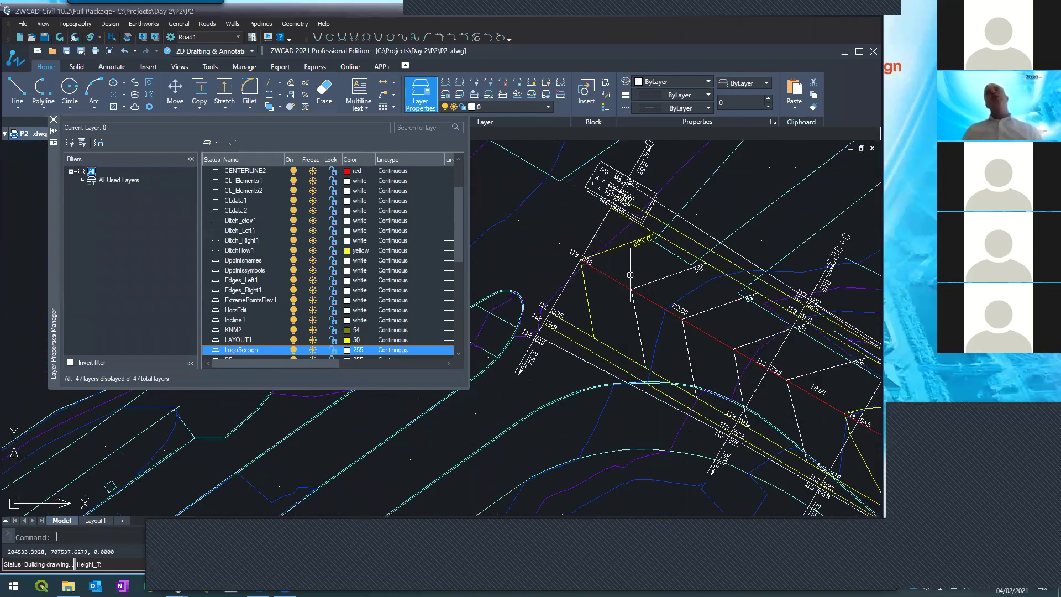
{"action": "scroll", "coordinate": [661, 293], "scroll_direction": "down", "scroll_amount": 3}
{"action": "scroll", "coordinate": [762, 352], "scroll_direction": "up", "scroll_amount": 4}
{"action": "scroll", "coordinate": [629, 288], "scroll_direction": "down", "scroll_amount": 5}
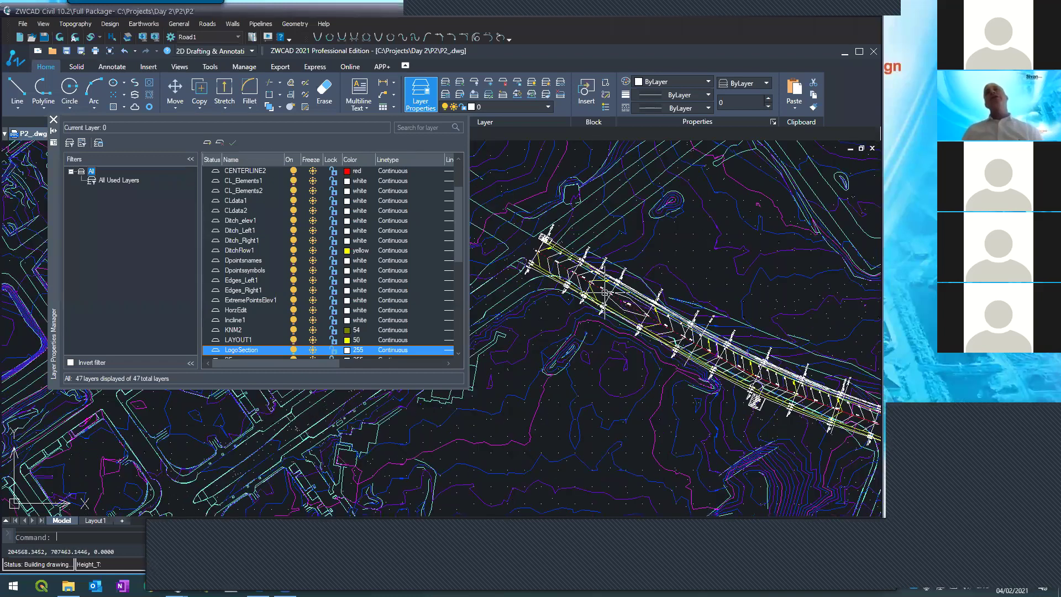
{"action": "scroll", "coordinate": [734, 374], "scroll_direction": "down", "scroll_amount": 3}
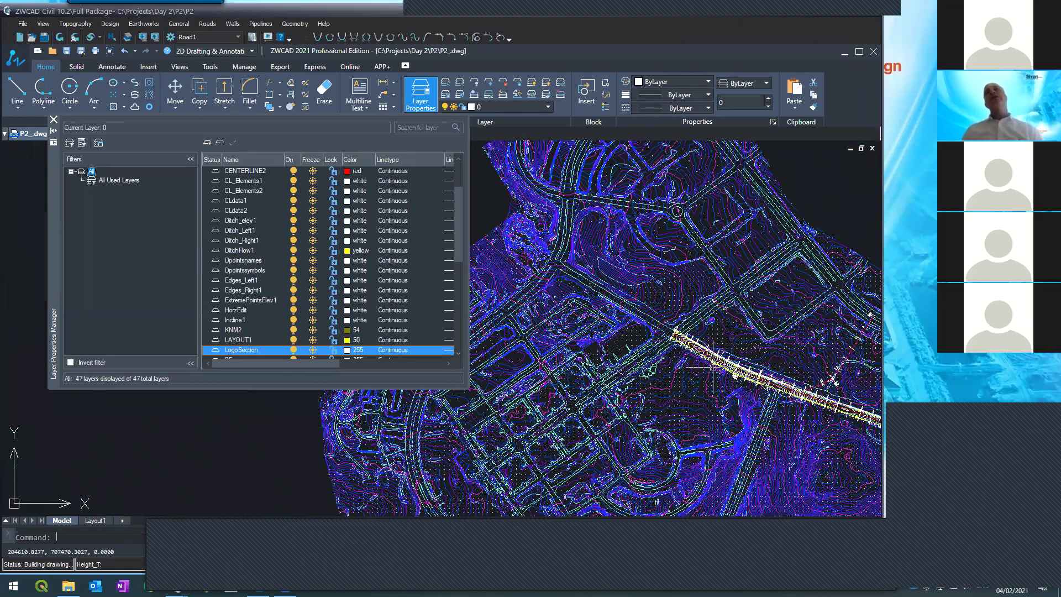
{"action": "scroll", "coordinate": [827, 381], "scroll_direction": "up", "scroll_amount": 3}
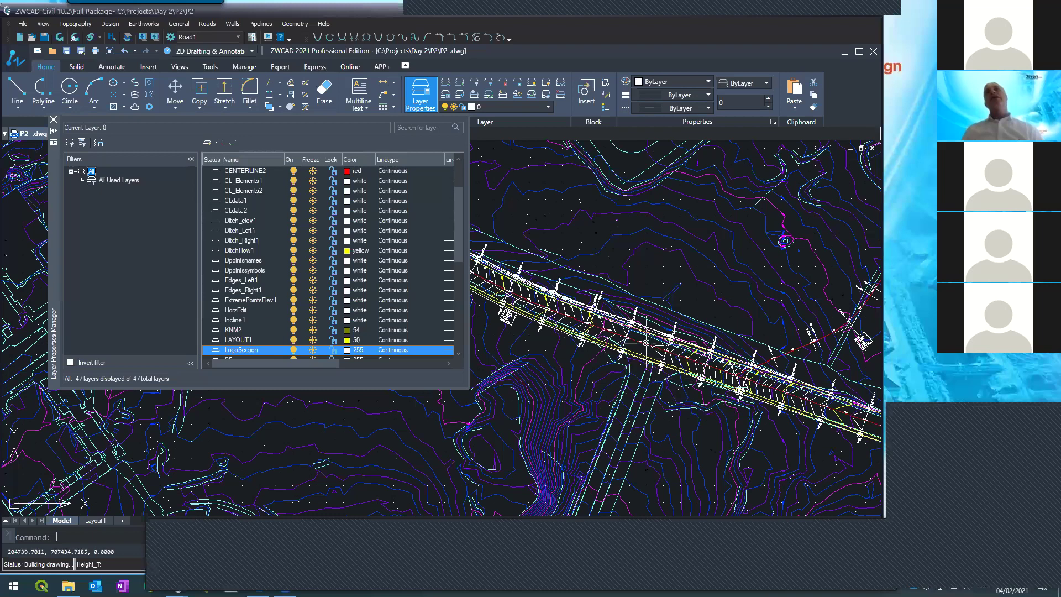
{"action": "scroll", "coordinate": [644, 340], "scroll_direction": "up", "scroll_amount": 2}
{"action": "scroll", "coordinate": [586, 341], "scroll_direction": "down", "scroll_amount": 5}
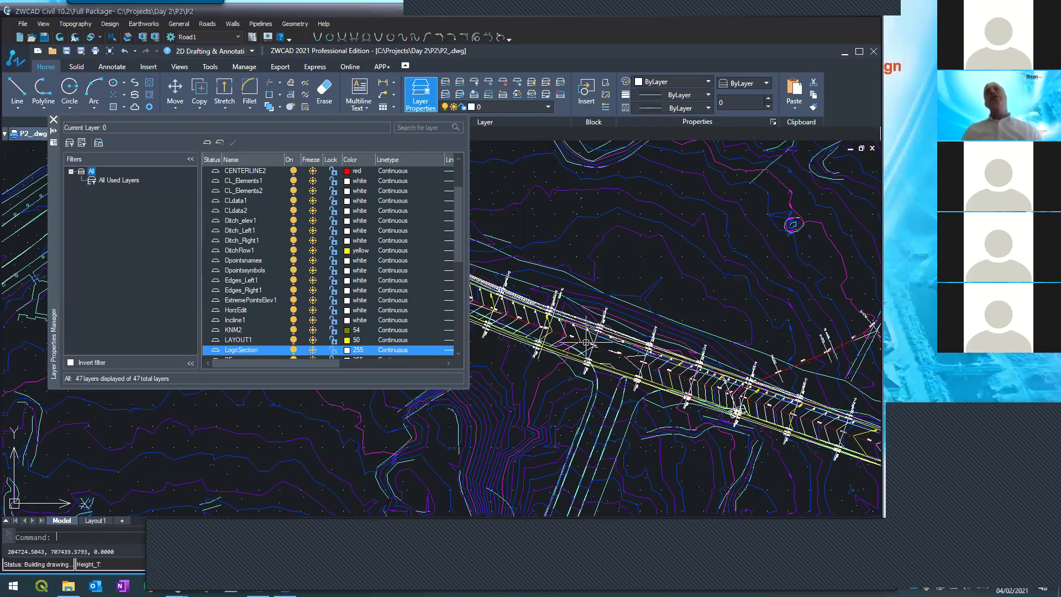
{"action": "scroll", "coordinate": [587, 341], "scroll_direction": "up", "scroll_amount": 2}
{"action": "scroll", "coordinate": [735, 381], "scroll_direction": "up", "scroll_amount": 3}
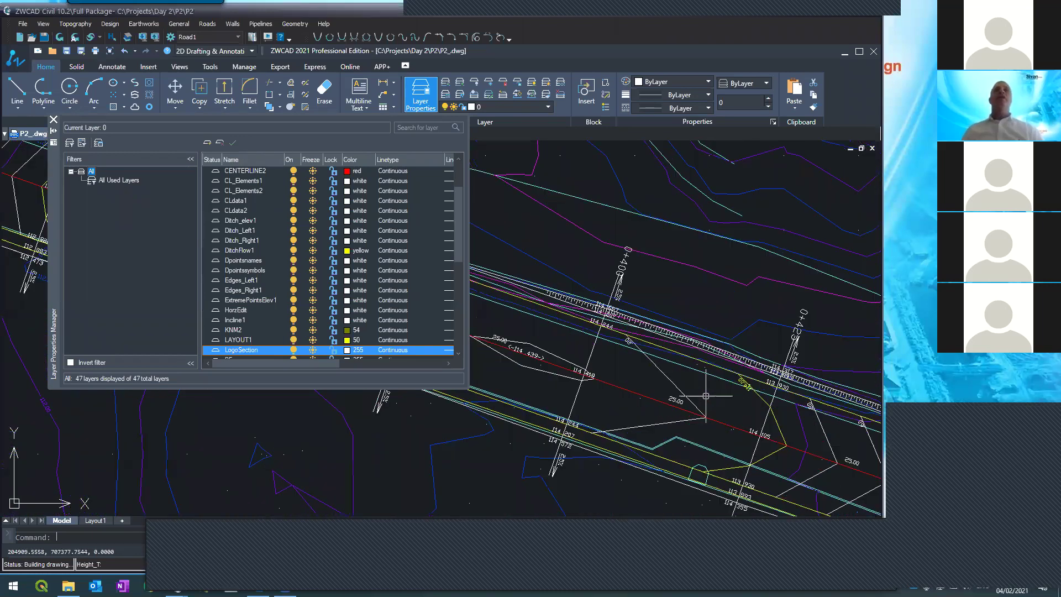
{"action": "scroll", "coordinate": [694, 402], "scroll_direction": "down", "scroll_amount": 4}
{"action": "scroll", "coordinate": [694, 402], "scroll_direction": "down", "scroll_amount": 5}
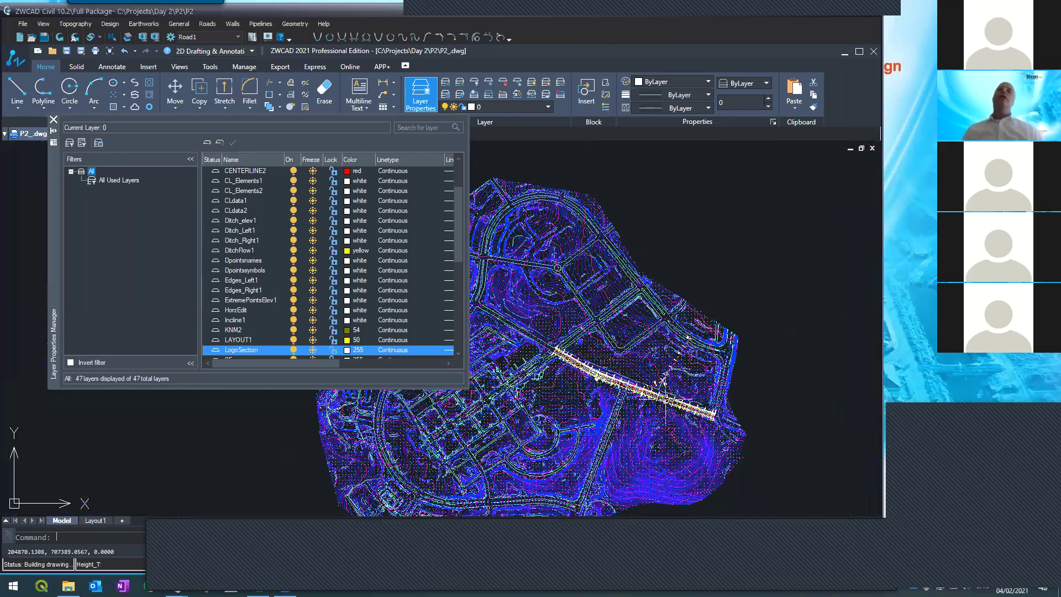
{"action": "scroll", "coordinate": [578, 348], "scroll_direction": "up", "scroll_amount": 3}
{"action": "scroll", "coordinate": [553, 376], "scroll_direction": "up", "scroll_amount": 3}
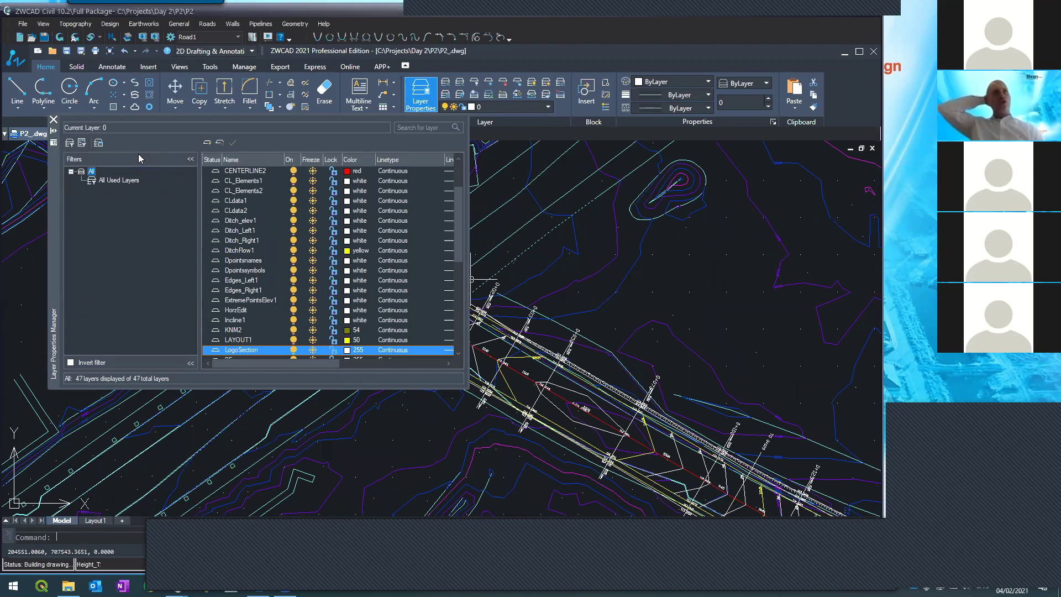
{"action": "left_click", "coordinate": [54, 120]}
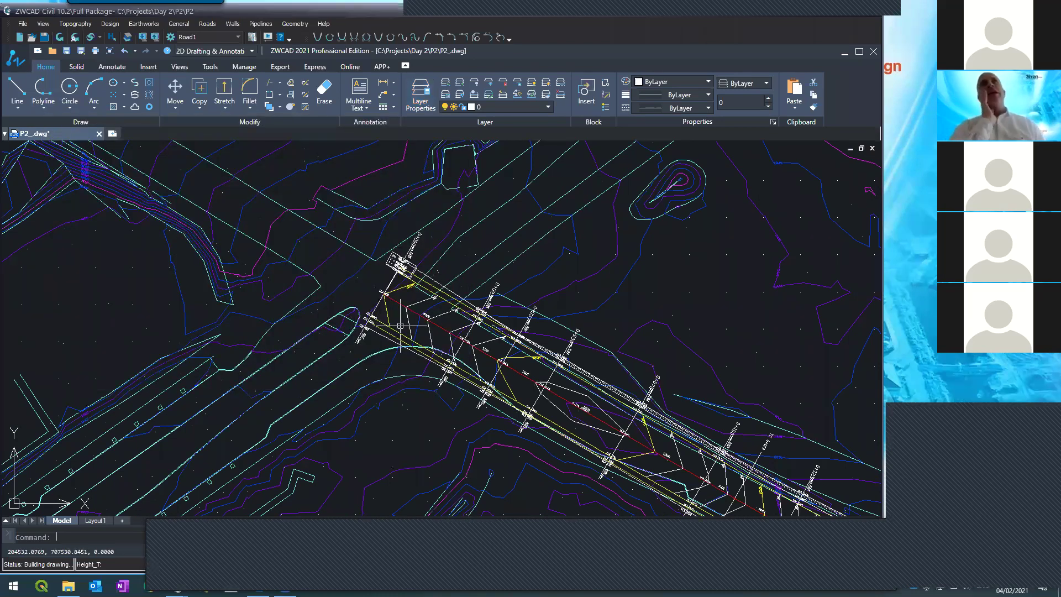
{"action": "scroll", "coordinate": [575, 341], "scroll_direction": "down", "scroll_amount": 2}
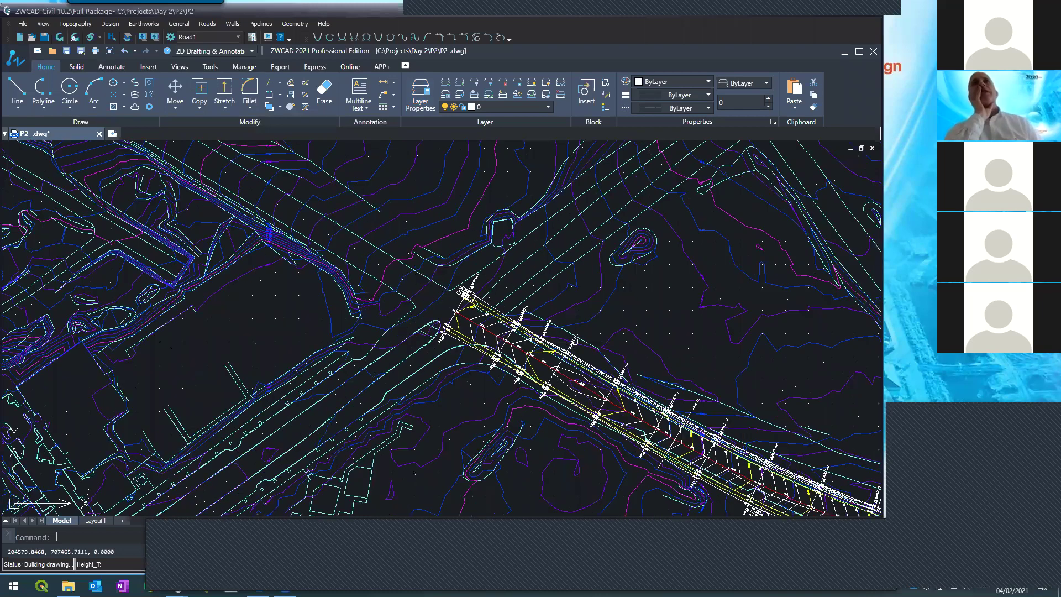
- Examine the road plan between 0+025 and 0+150, comparing the layout lines and road contours with the surrounding terrain contours
{"action": "scroll", "coordinate": [575, 341], "scroll_direction": "down", "scroll_amount": 5}
{"action": "scroll", "coordinate": [603, 368], "scroll_direction": "up", "scroll_amount": 10}
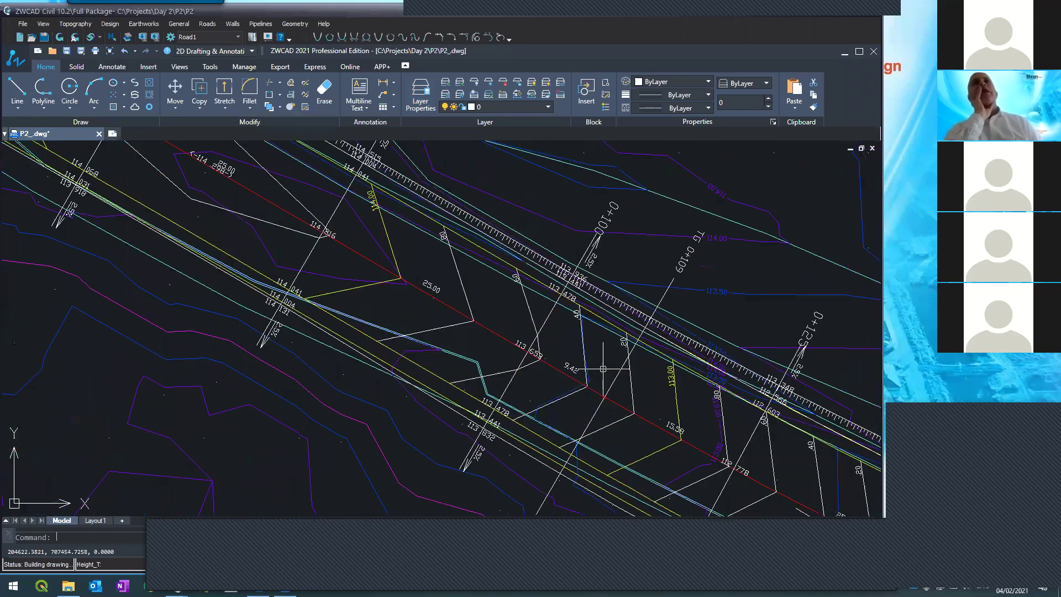
{"action": "scroll", "coordinate": [603, 368], "scroll_direction": "down", "scroll_amount": 3}
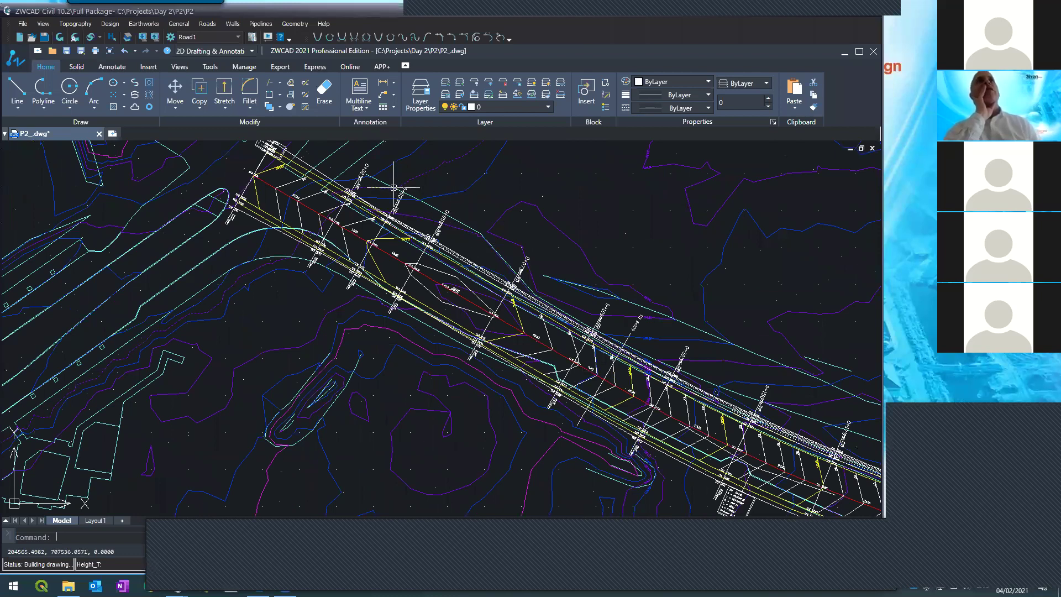
{"action": "scroll", "coordinate": [396, 187], "scroll_direction": "up", "scroll_amount": 4}
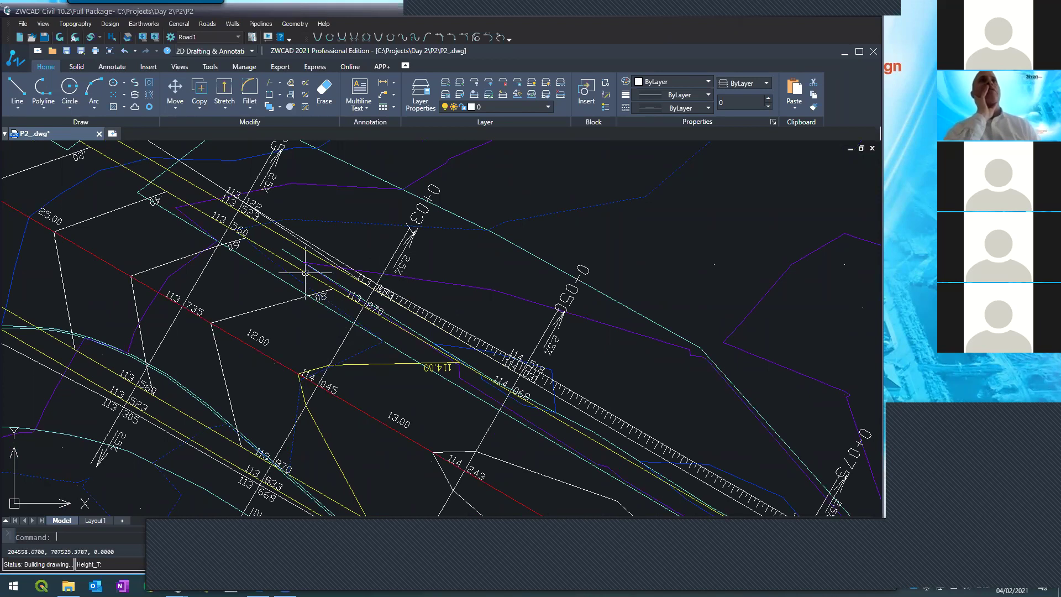
{"action": "scroll", "coordinate": [320, 195], "scroll_direction": "down", "scroll_amount": 5}
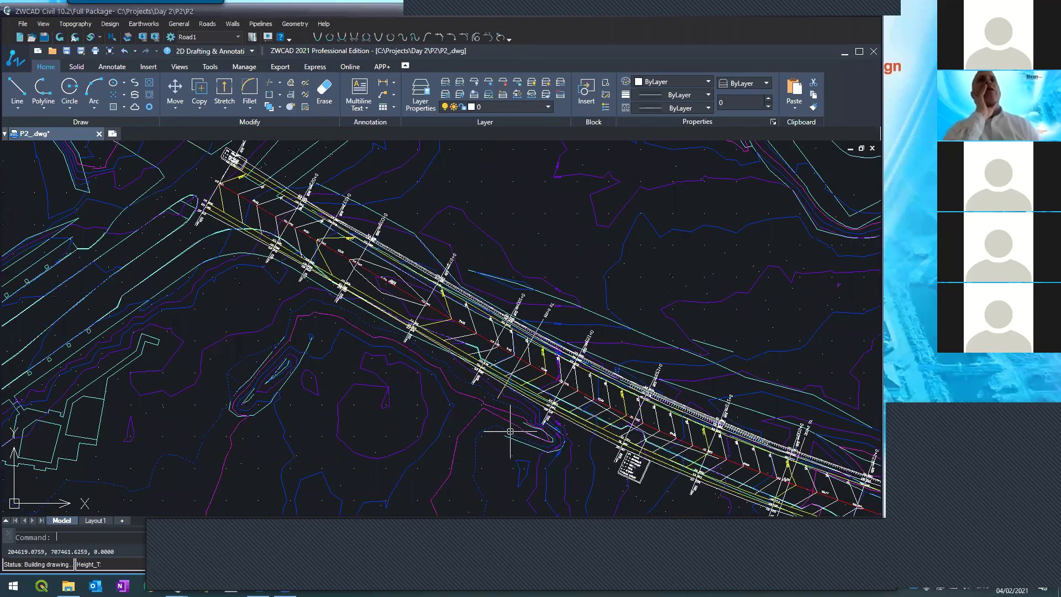
{"action": "scroll", "coordinate": [509, 426], "scroll_direction": "up", "scroll_amount": 4}
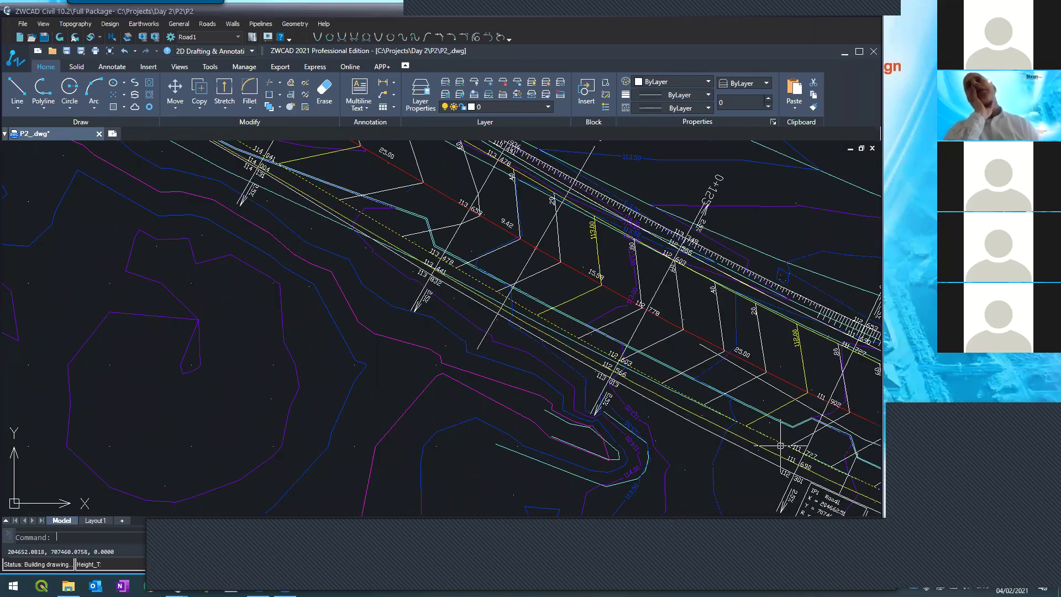
{"action": "scroll", "coordinate": [465, 296], "scroll_direction": "down", "scroll_amount": 4}
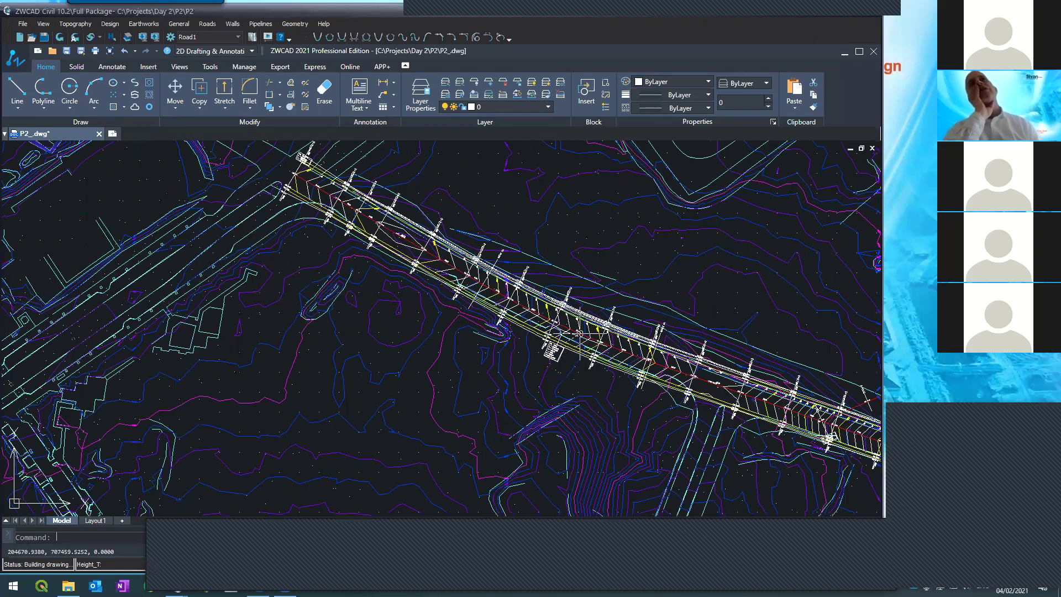
{"action": "scroll", "coordinate": [576, 334], "scroll_direction": "up", "scroll_amount": 1}
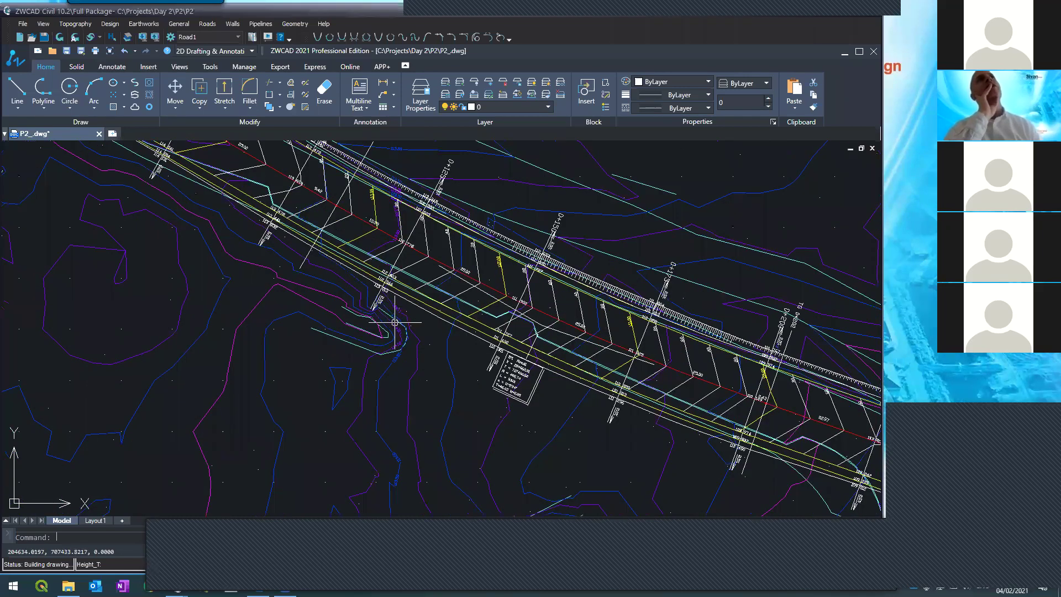
{"action": "scroll", "coordinate": [389, 312], "scroll_direction": "up", "scroll_amount": 1}
{"action": "scroll", "coordinate": [370, 191], "scroll_direction": "up", "scroll_amount": 3}
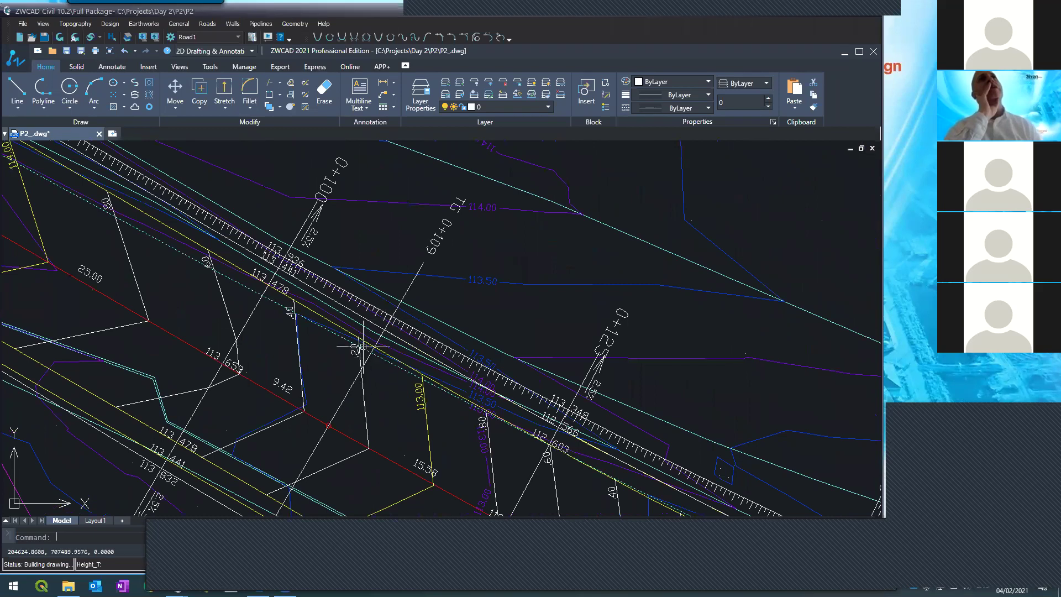
{"action": "scroll", "coordinate": [290, 226], "scroll_direction": "down", "scroll_amount": 3}
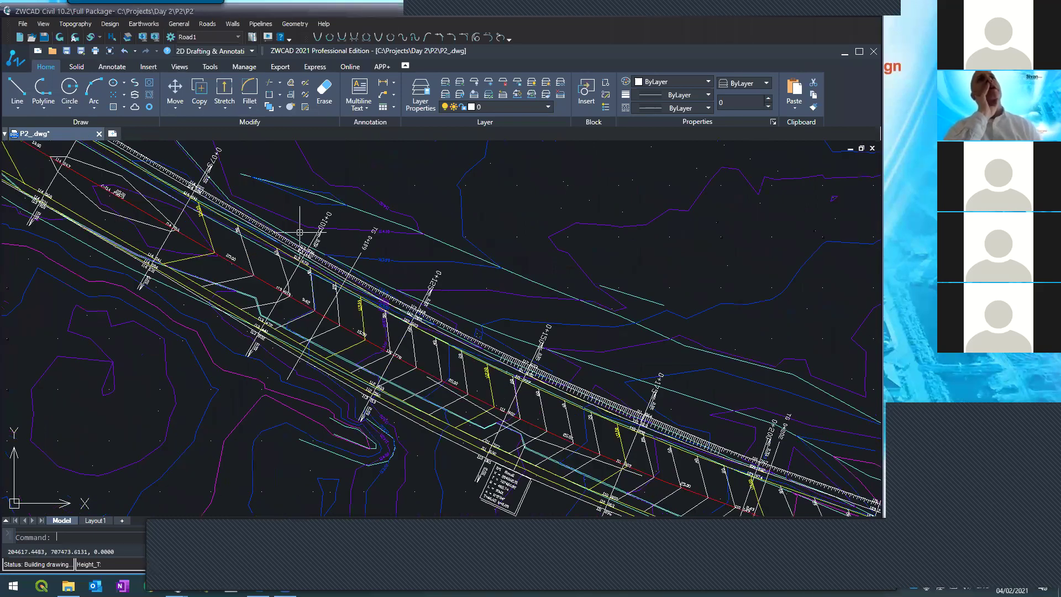
- Inspect the embankment edges, design levels and section lines of the road plan between 0+100 and 0+225
{"action": "scroll", "coordinate": [594, 386], "scroll_direction": "up", "scroll_amount": 3}
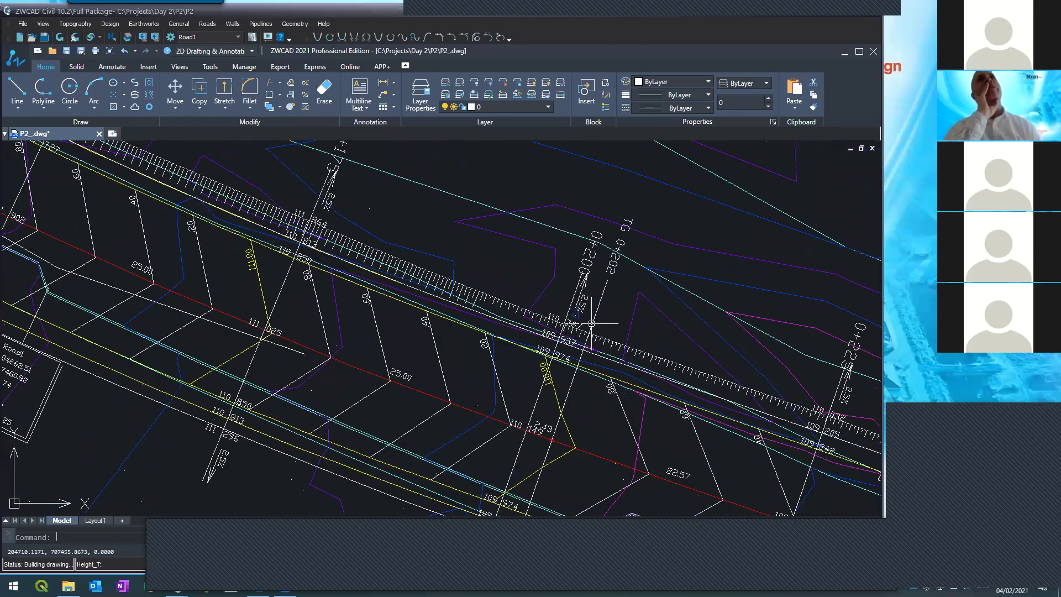
{"action": "scroll", "coordinate": [561, 284], "scroll_direction": "down", "scroll_amount": 4}
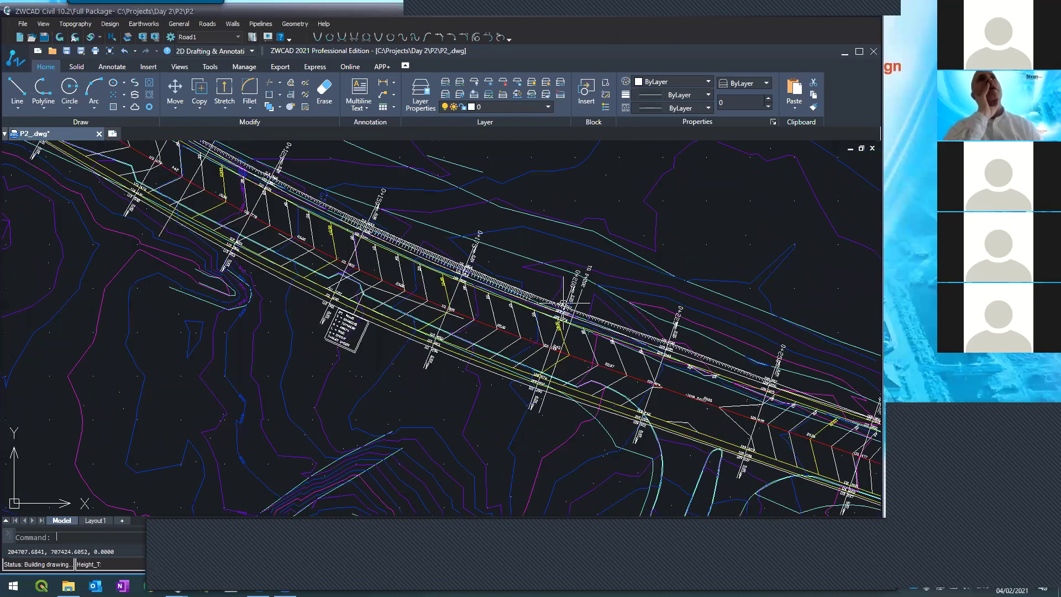
{"action": "scroll", "coordinate": [331, 229], "scroll_direction": "up", "scroll_amount": 2}
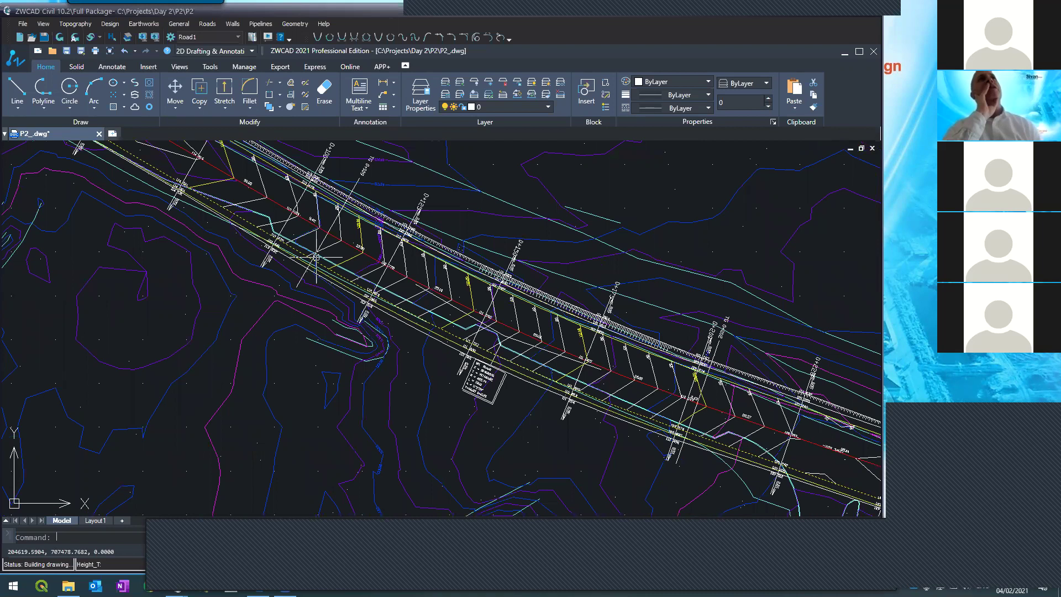
{"action": "scroll", "coordinate": [323, 240], "scroll_direction": "up", "scroll_amount": 2}
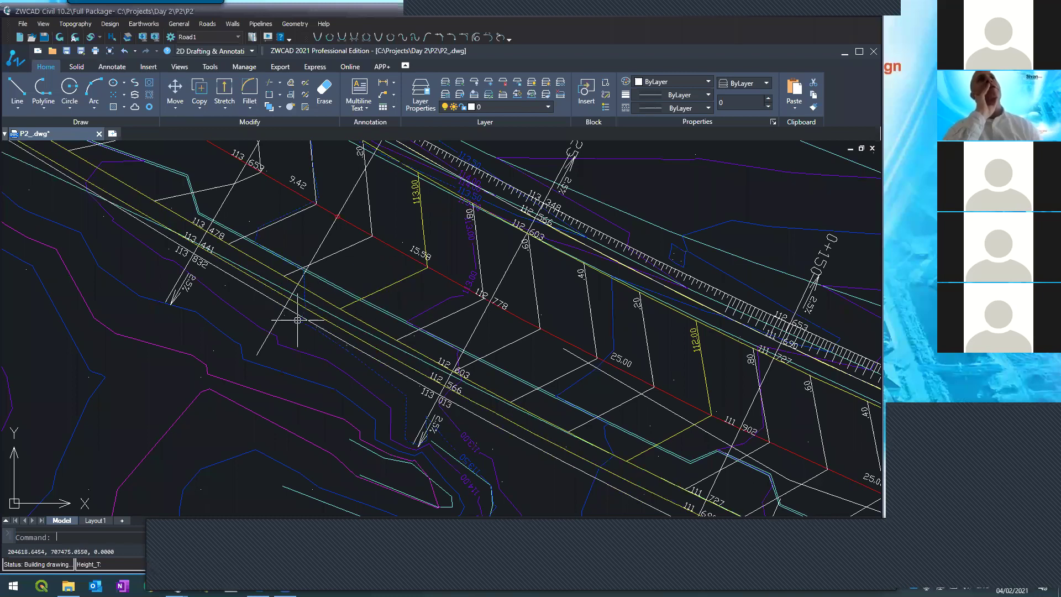
{"action": "scroll", "coordinate": [316, 361], "scroll_direction": "down", "scroll_amount": 2}
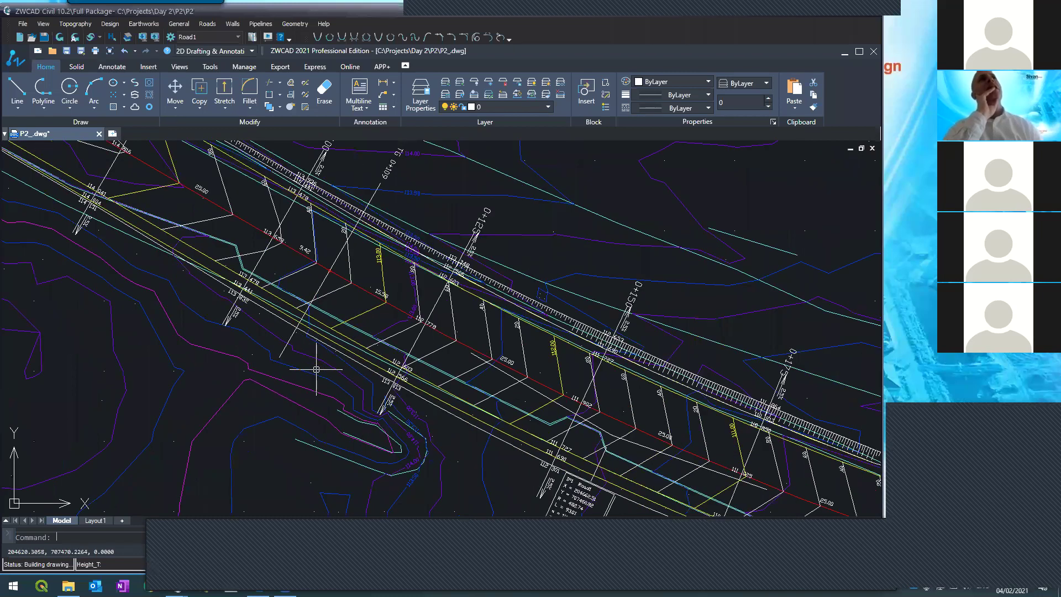
{"action": "scroll", "coordinate": [316, 360], "scroll_direction": "down", "scroll_amount": 2}
{"action": "scroll", "coordinate": [309, 201], "scroll_direction": "up", "scroll_amount": 4}
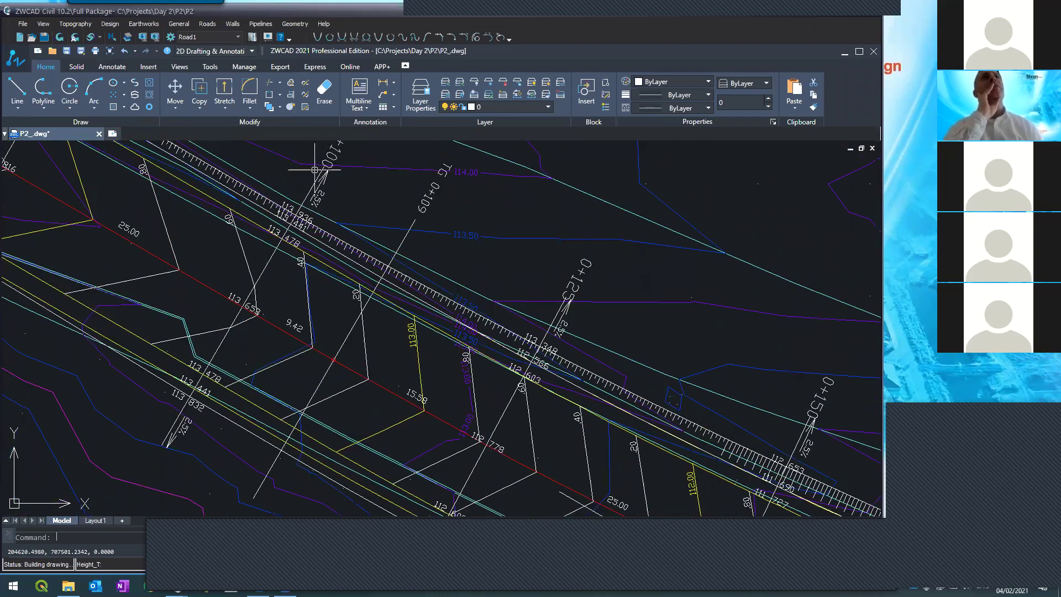
{"action": "scroll", "coordinate": [249, 166], "scroll_direction": "down", "scroll_amount": 4}
{"action": "scroll", "coordinate": [544, 293], "scroll_direction": "up", "scroll_amount": 2}
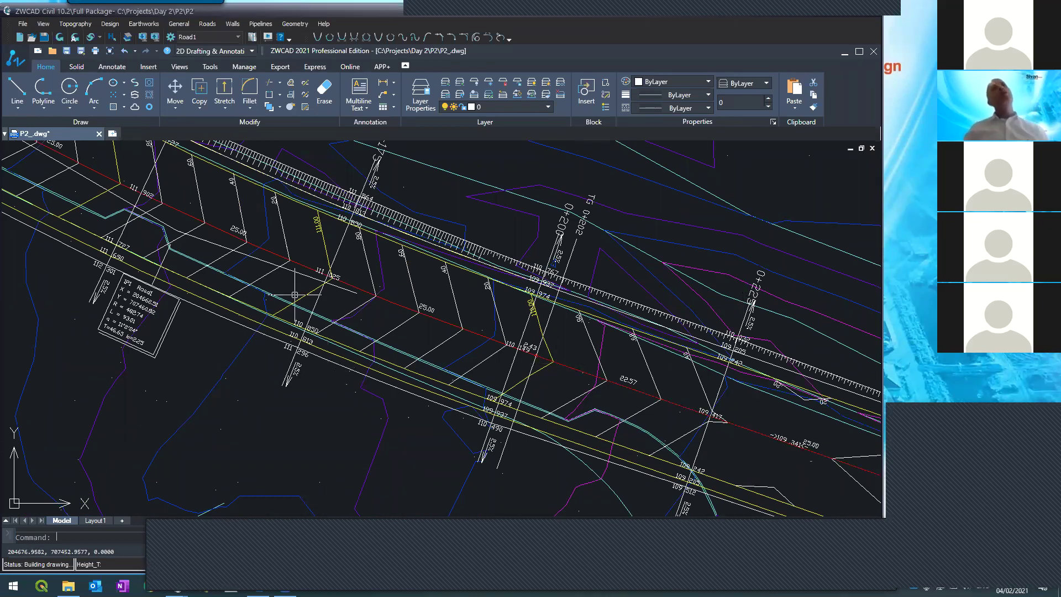
{"action": "scroll", "coordinate": [299, 290], "scroll_direction": "down", "scroll_amount": 3}
{"action": "scroll", "coordinate": [301, 318], "scroll_direction": "down", "scroll_amount": 1}
{"action": "scroll", "coordinate": [254, 288], "scroll_direction": "up", "scroll_amount": 3}
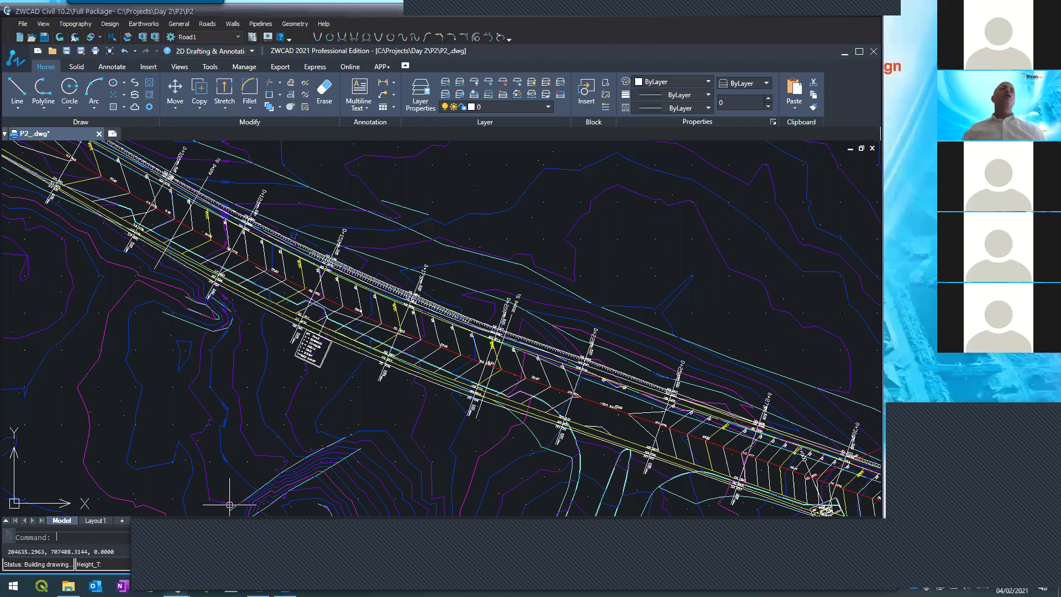
- Switch to the cross sections window and bring up section 0+100
{"action": "mouse_move", "coordinate": [177, 586]}
{"action": "left_click", "coordinate": [227, 530]}
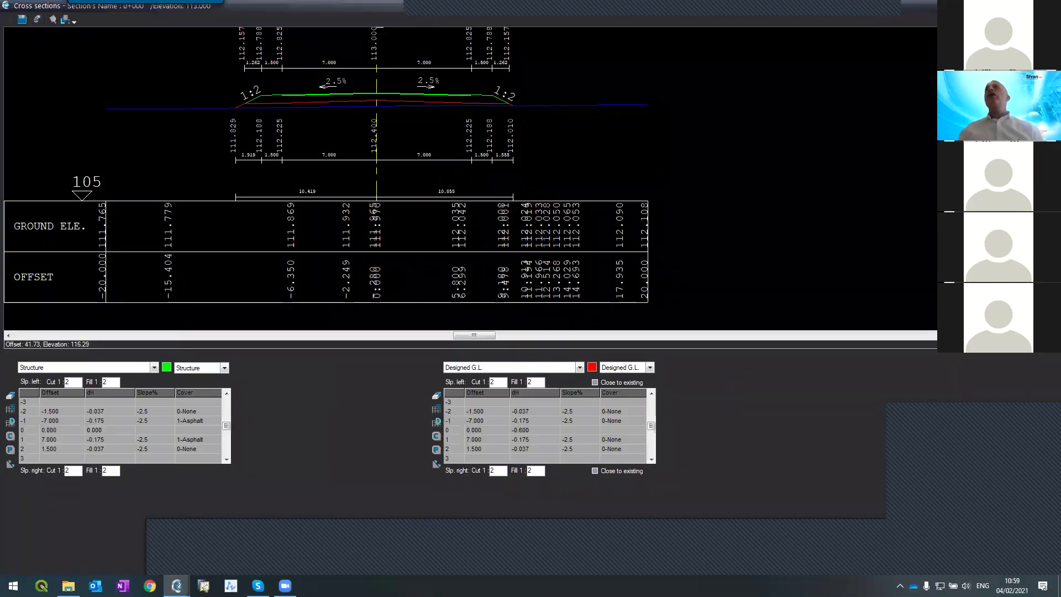
{"action": "key", "text": "Down"}
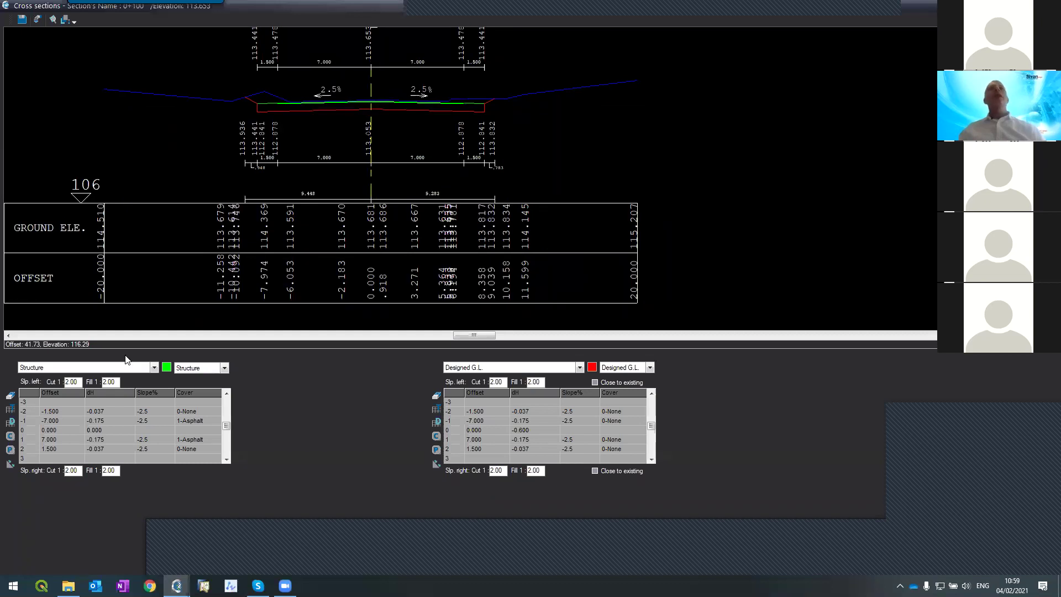
- At section 0+100, set the right lane's offset to 8.5 with a -2.5% slope in both Structure and Designed G.L., and redraw the section
{"action": "left_click", "coordinate": [48, 438]}
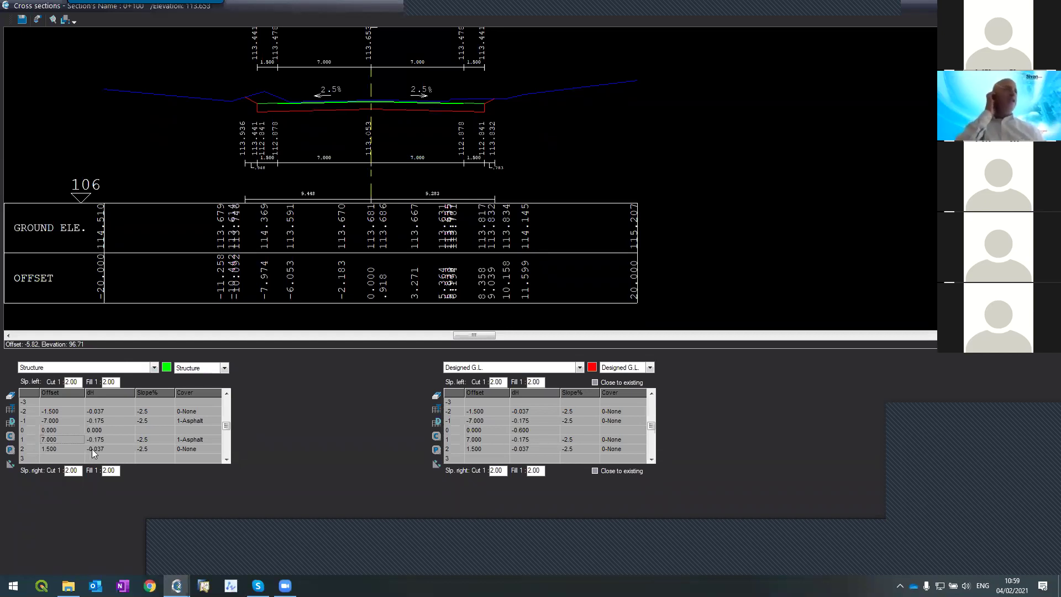
{"action": "type", "text": "8.5"}
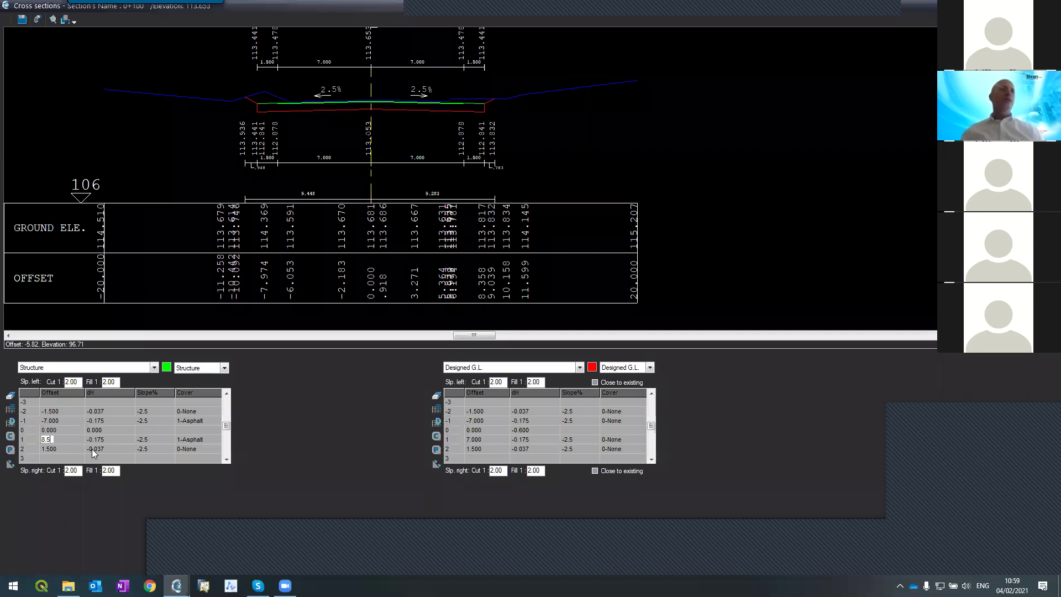
{"action": "key", "text": "Tab"}
{"action": "key", "text": "Tab"}
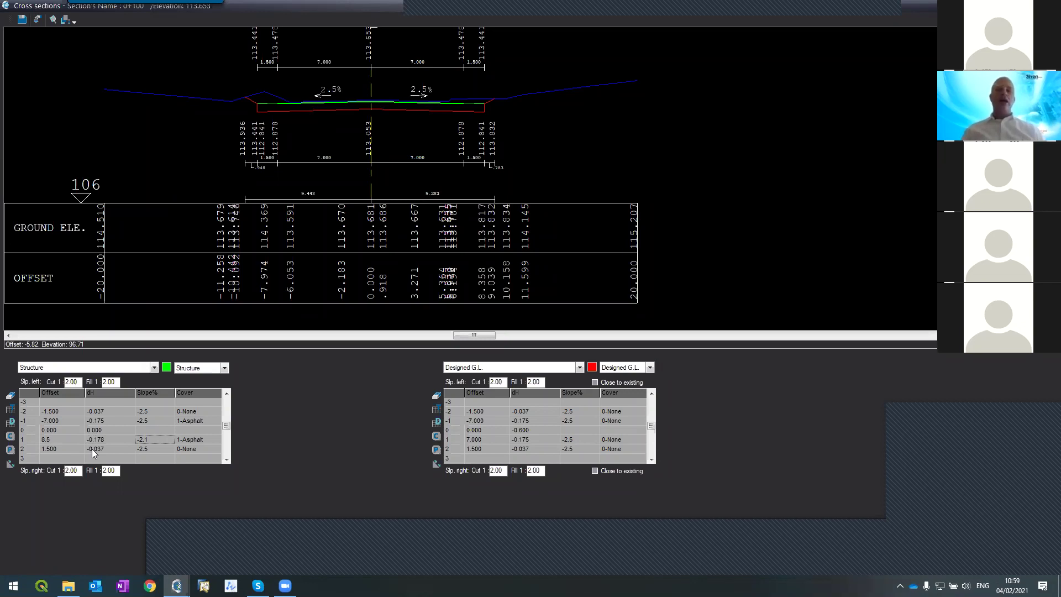
{"action": "type", "text": "-2"}
{"action": "type", "text": "2.5"}
{"action": "key", "text": "Return"}
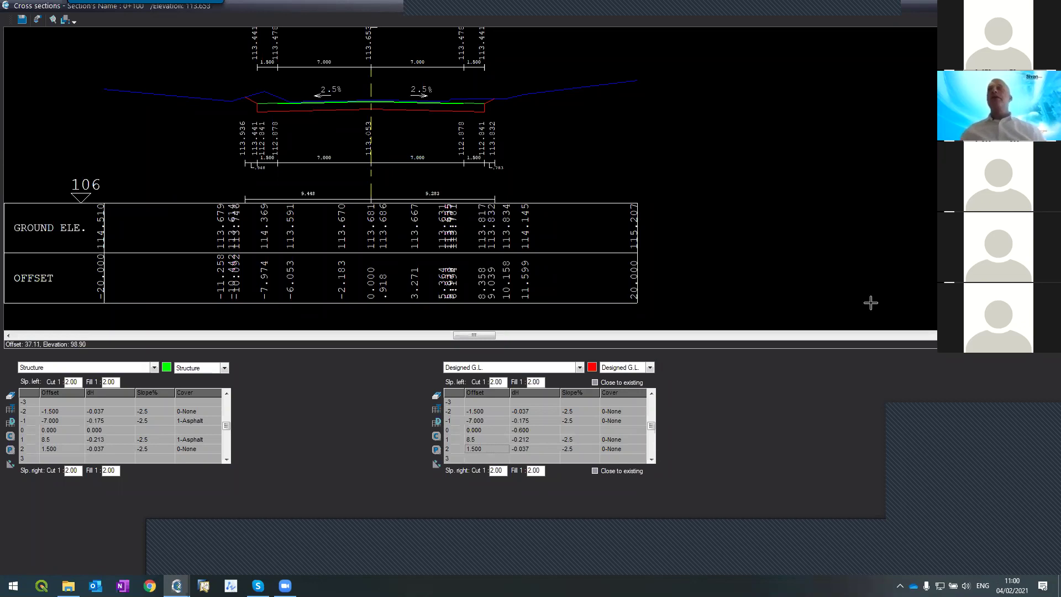
{"action": "key", "text": "Return"}
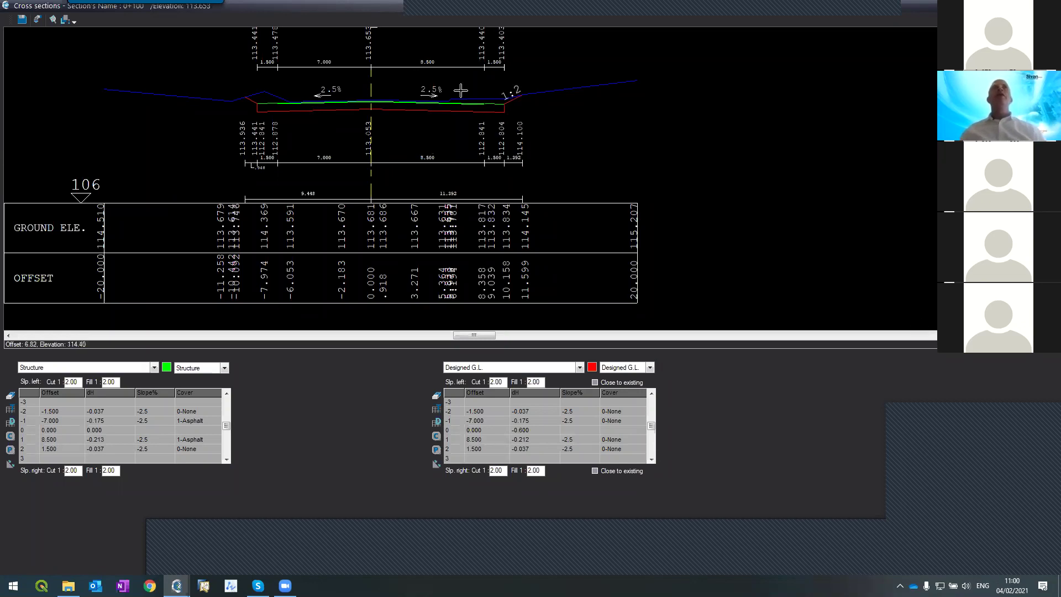
{"action": "scroll", "coordinate": [428, 61], "scroll_direction": "up", "scroll_amount": 4}
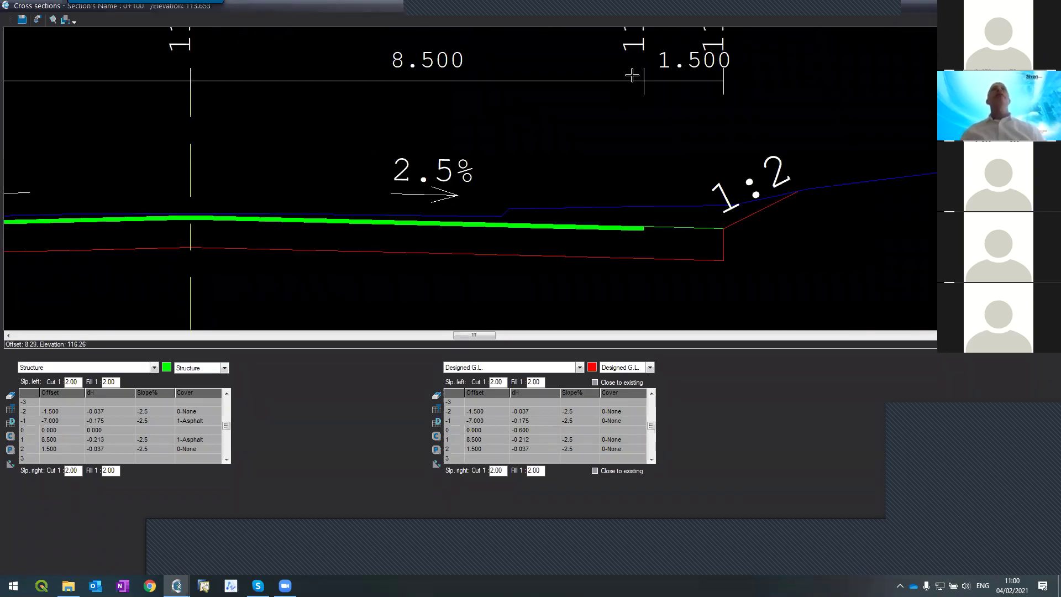
- Send row 1 of the Structure table, with the 8.500 offset, to sections 0+125 through 0+225
{"action": "scroll", "coordinate": [632, 75], "scroll_direction": "down", "scroll_amount": 2}
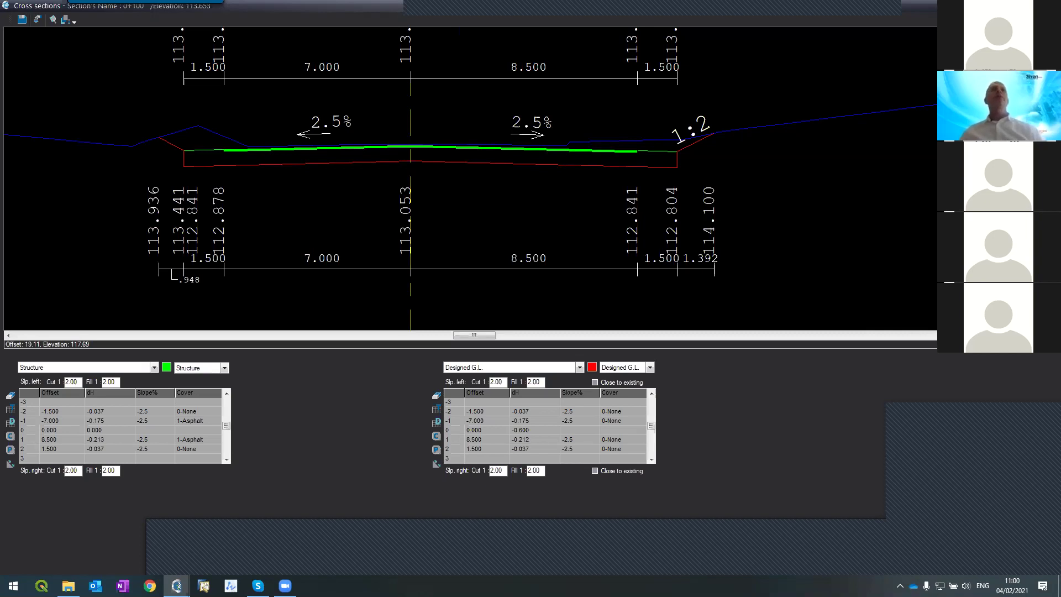
{"action": "left_click", "coordinate": [53, 440]}
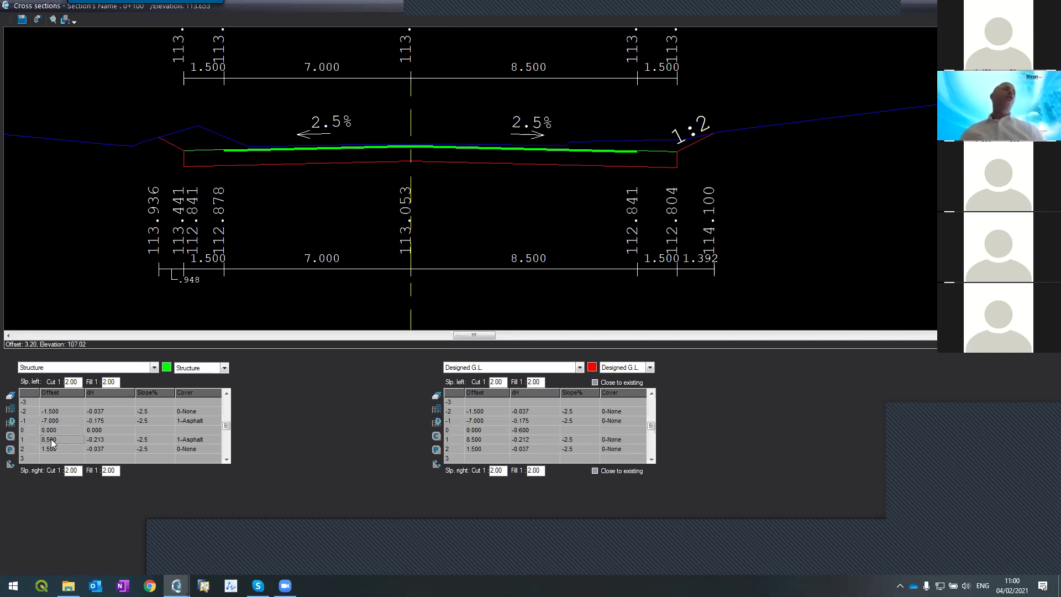
{"action": "left_click", "coordinate": [26, 440]}
{"action": "right_click", "coordinate": [27, 440]}
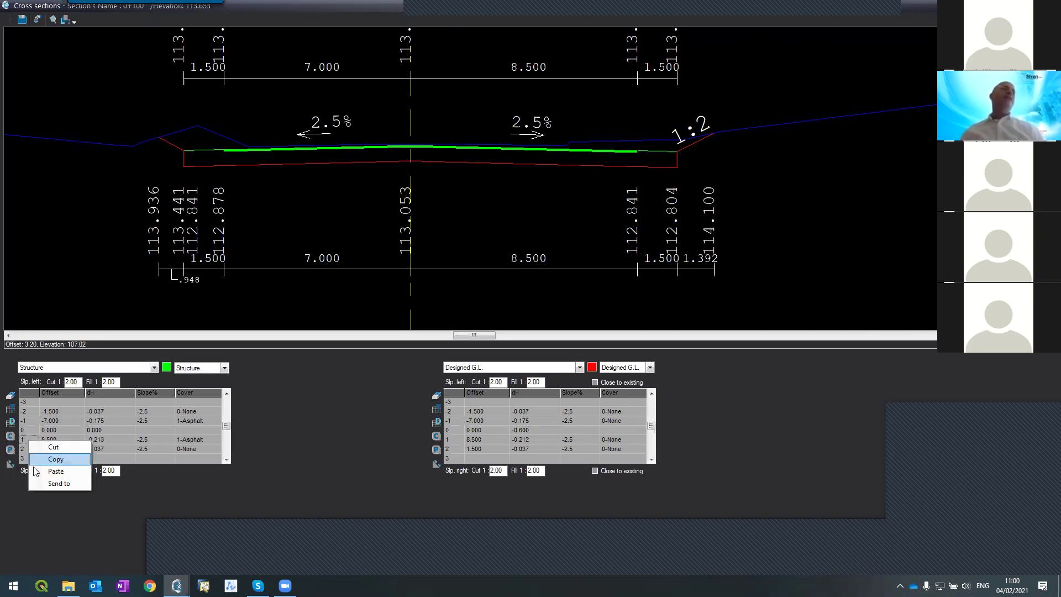
{"action": "left_click", "coordinate": [43, 484]}
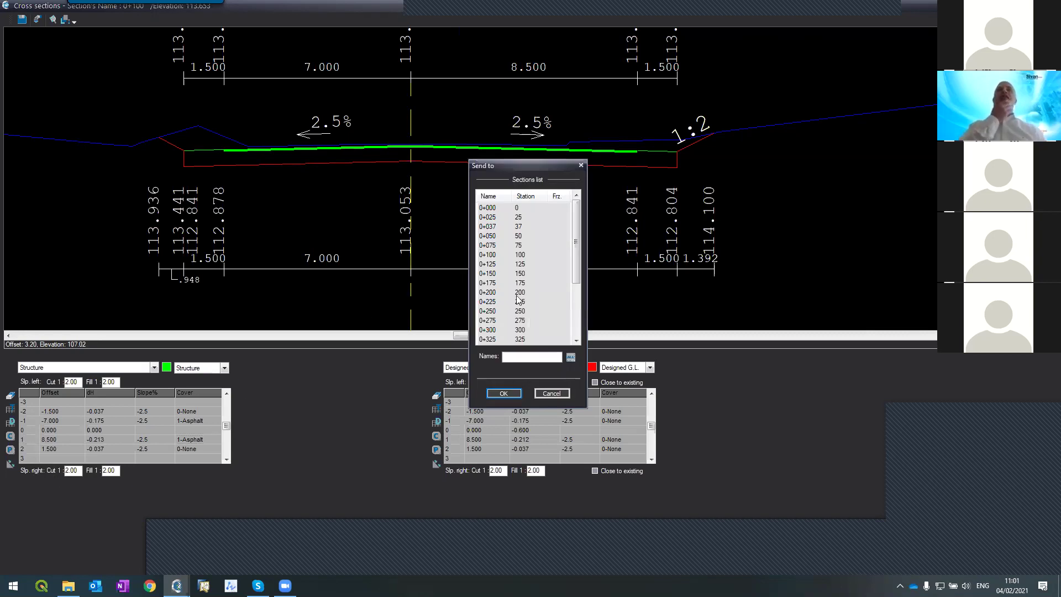
{"action": "left_click", "coordinate": [497, 264]}
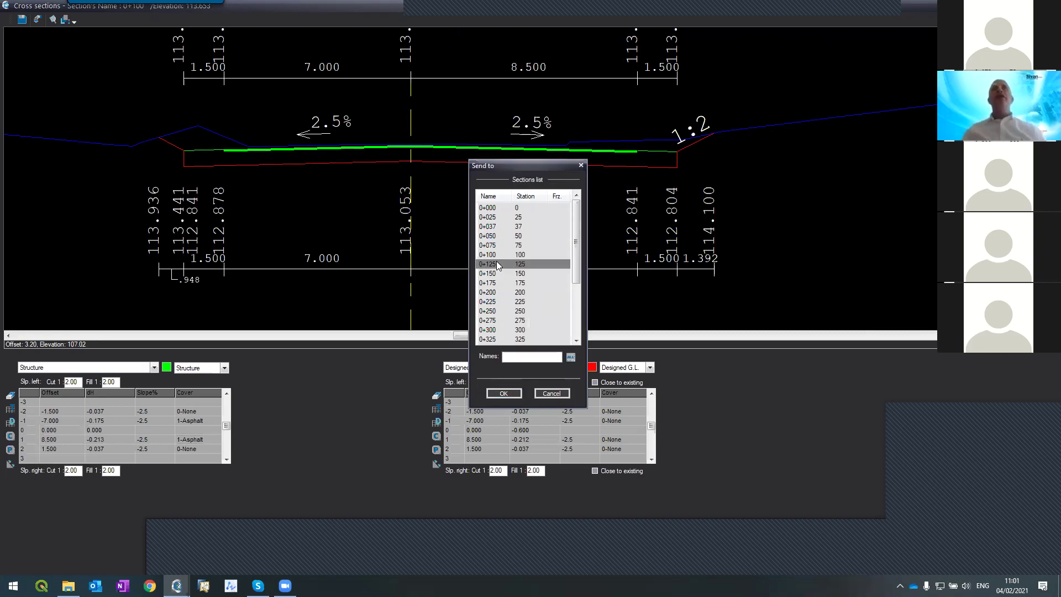
{"action": "left_click", "coordinate": [493, 301], "text": "shift"}
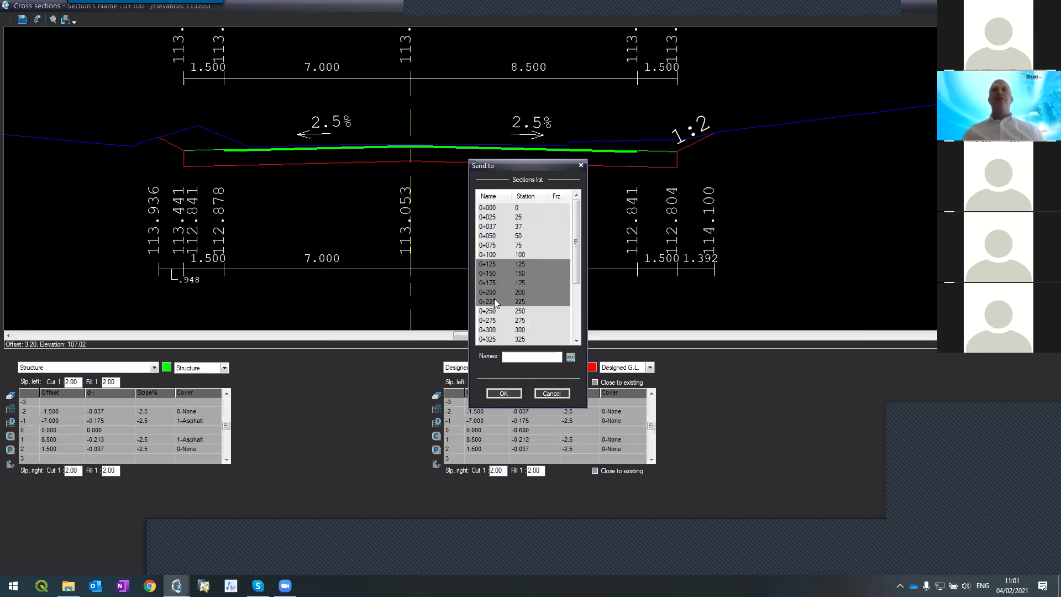
{"action": "left_click", "coordinate": [504, 394]}
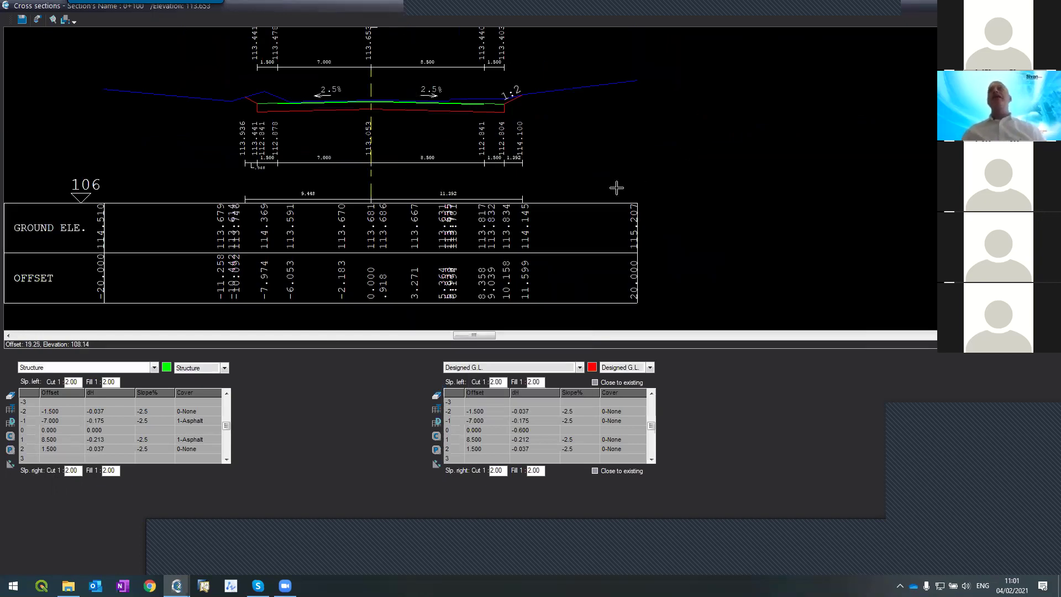
- Send row 1 of the Designed G.L. table, with the 8.500 offset, to sections 0+125 through 0+225
{"action": "left_click", "coordinate": [455, 441]}
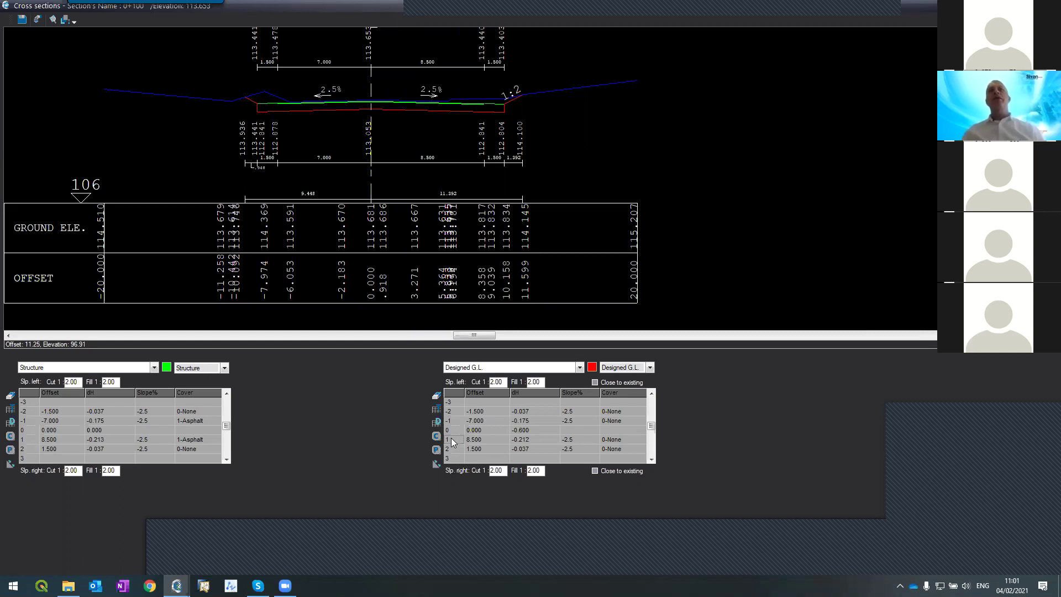
{"action": "right_click", "coordinate": [452, 442]}
{"action": "left_click", "coordinate": [455, 481]}
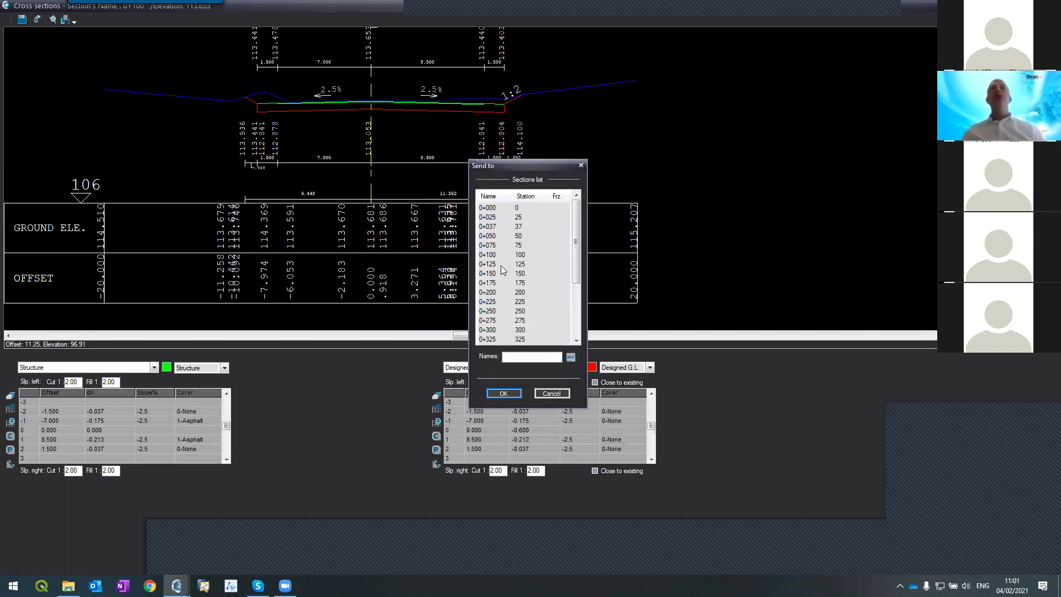
{"action": "left_click", "coordinate": [504, 264]}
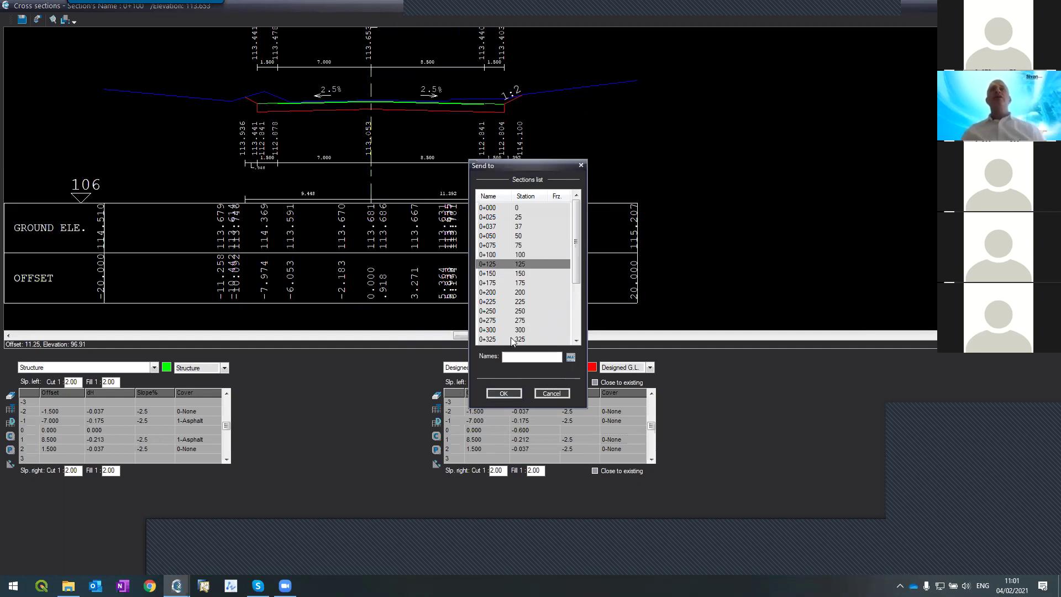
{"action": "left_click", "coordinate": [496, 303], "text": "shift"}
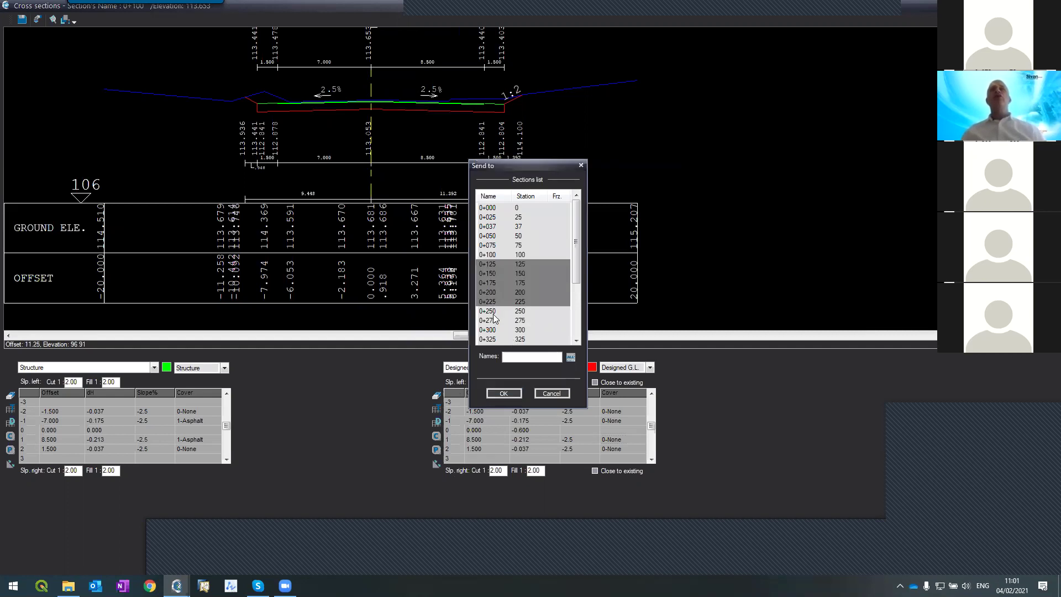
{"action": "left_click", "coordinate": [506, 391]}
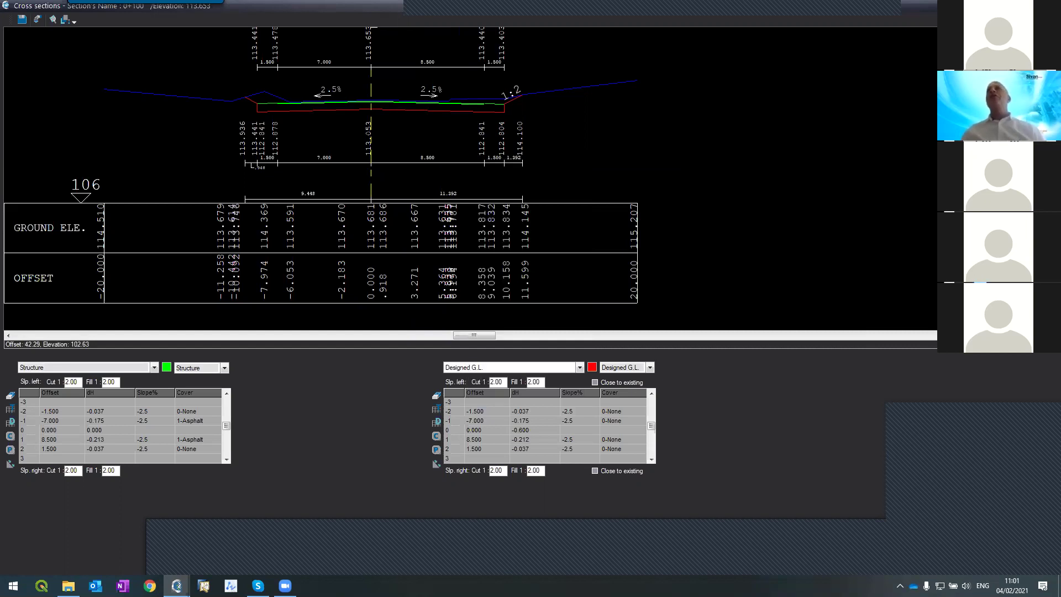
- Accept All Design in the table selection and bring up the road's plan drawing
{"action": "left_click", "coordinate": [539, 314]}
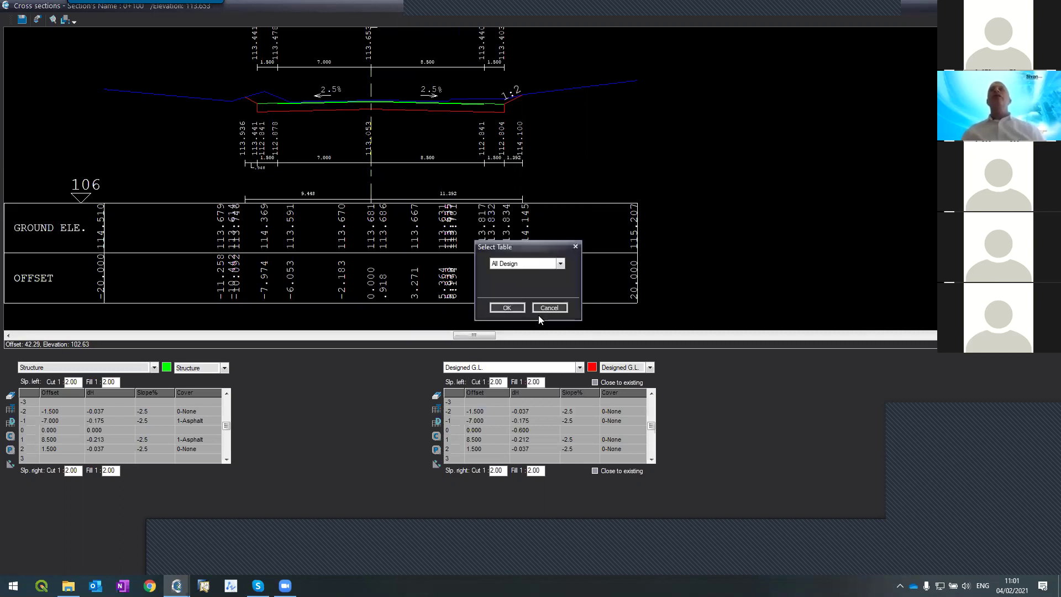
{"action": "left_click", "coordinate": [512, 309]}
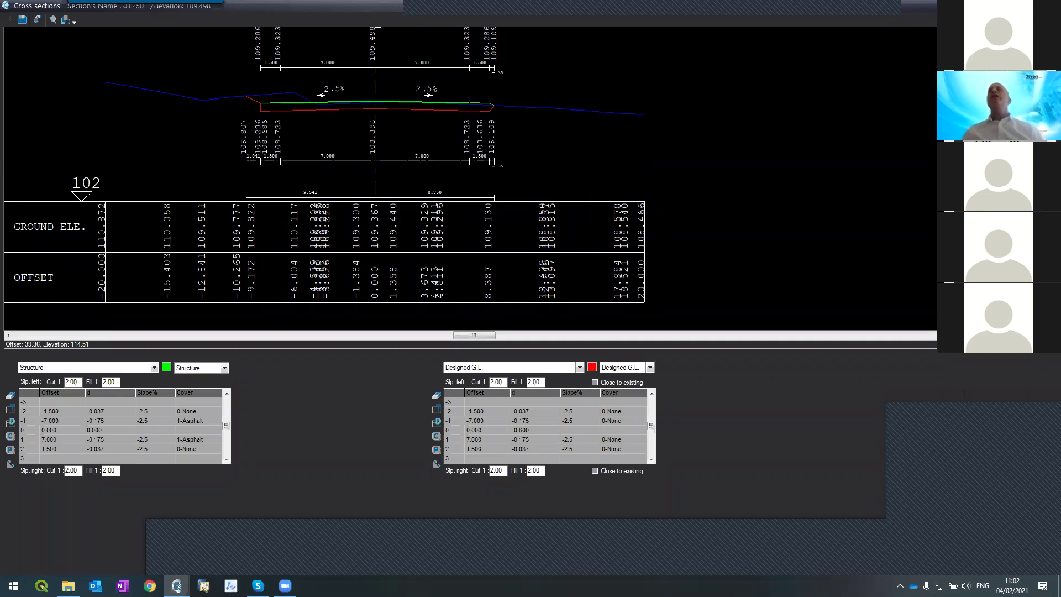
{"action": "left_click", "coordinate": [504, 292]}
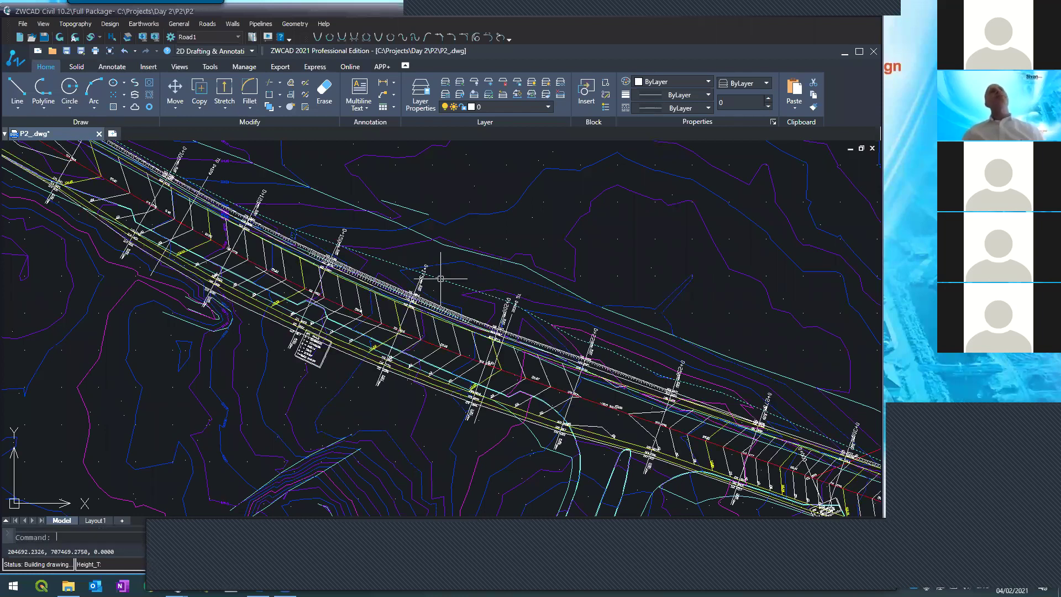
- Examine the road's edge lines and widening in the plan around stations 0+075 to 0+125
{"action": "scroll", "coordinate": [544, 248], "scroll_direction": "down", "scroll_amount": 4}
{"action": "scroll", "coordinate": [433, 224], "scroll_direction": "up", "scroll_amount": 5}
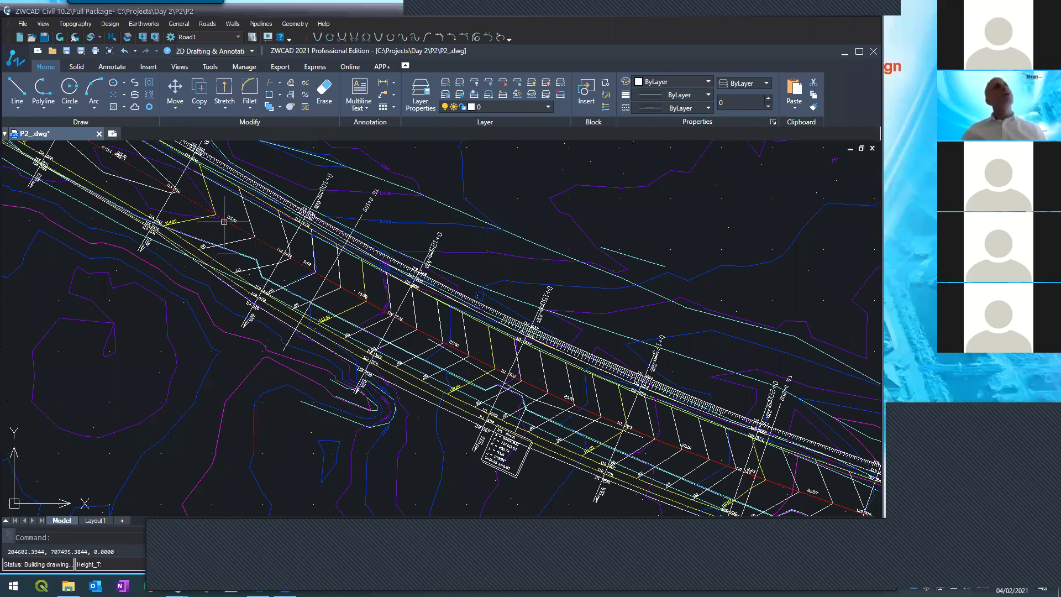
{"action": "scroll", "coordinate": [271, 323], "scroll_direction": "down", "scroll_amount": 3}
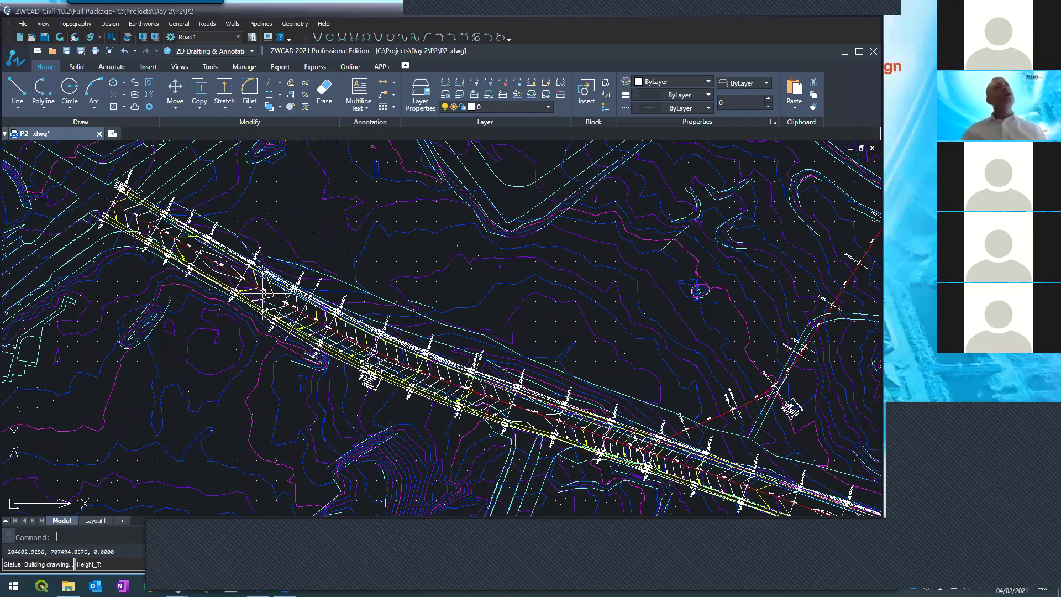
{"action": "scroll", "coordinate": [258, 283], "scroll_direction": "up", "scroll_amount": 3}
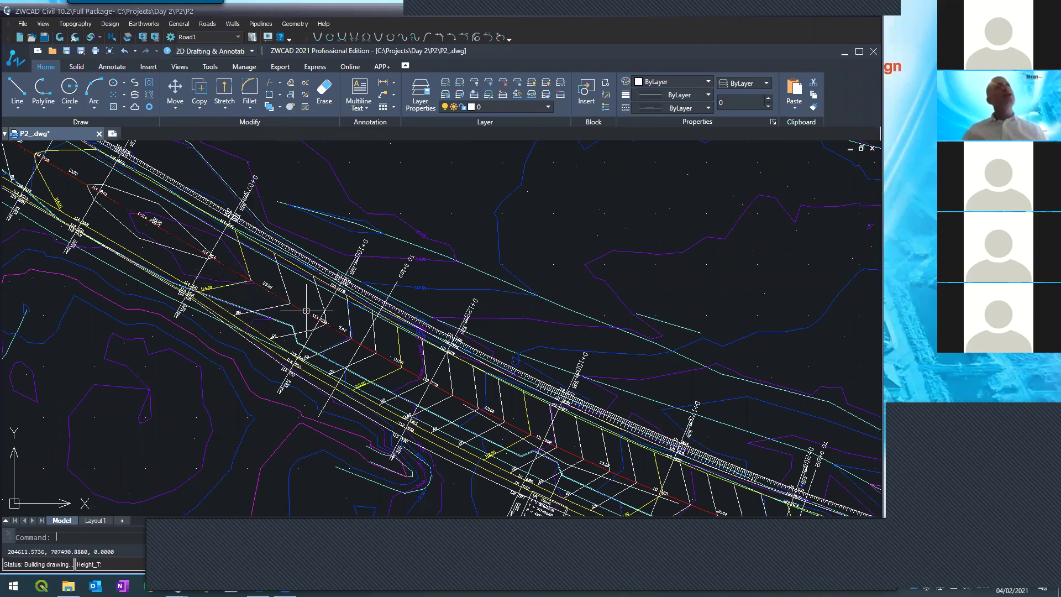
{"action": "scroll", "coordinate": [260, 312], "scroll_direction": "up", "scroll_amount": 3}
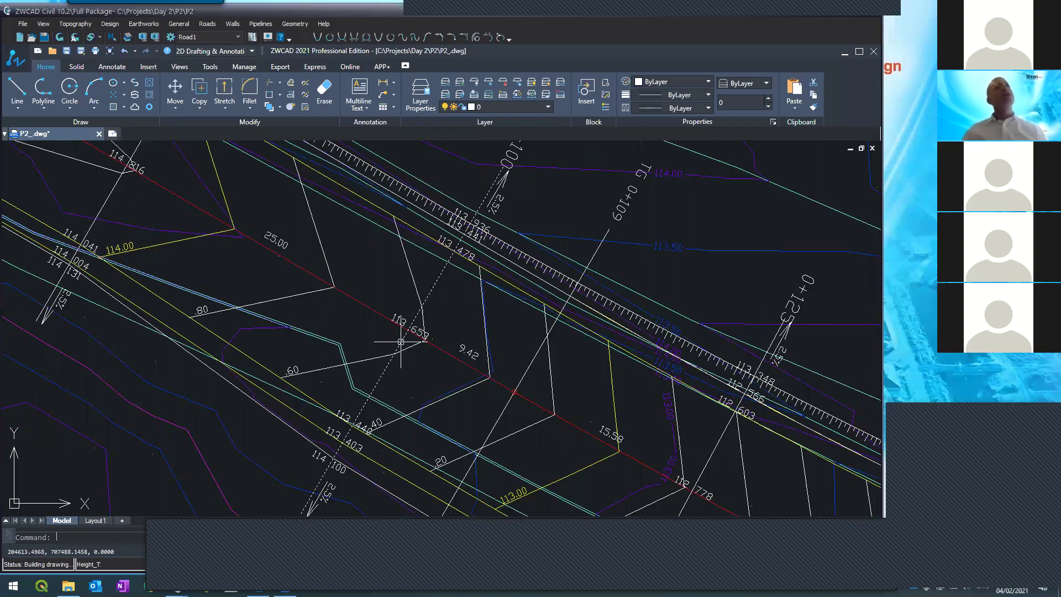
{"action": "scroll", "coordinate": [237, 264], "scroll_direction": "down", "scroll_amount": 4}
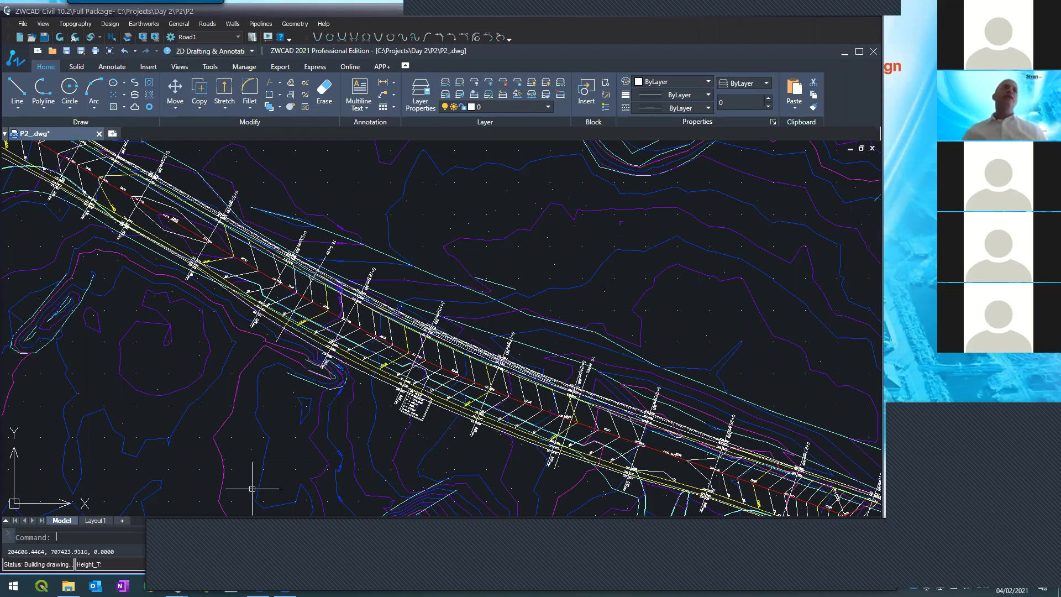
- Return to the cross sections, review the earlier stations back to 0+050, and close the cross sections window
{"action": "left_click", "coordinate": [187, 517]}
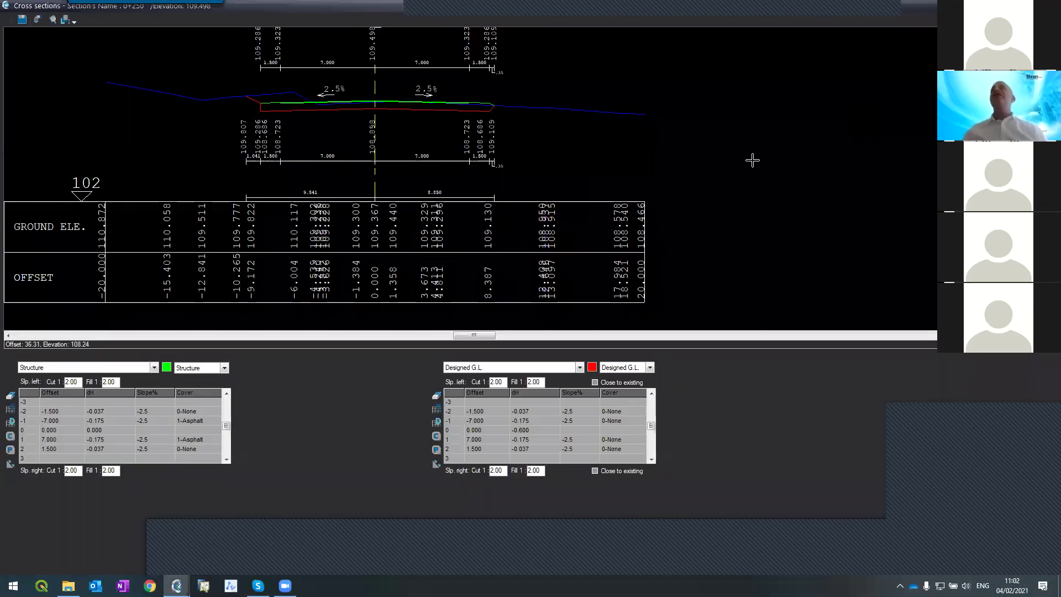
{"action": "key", "text": "Up"}
{"action": "key", "text": "Up"}
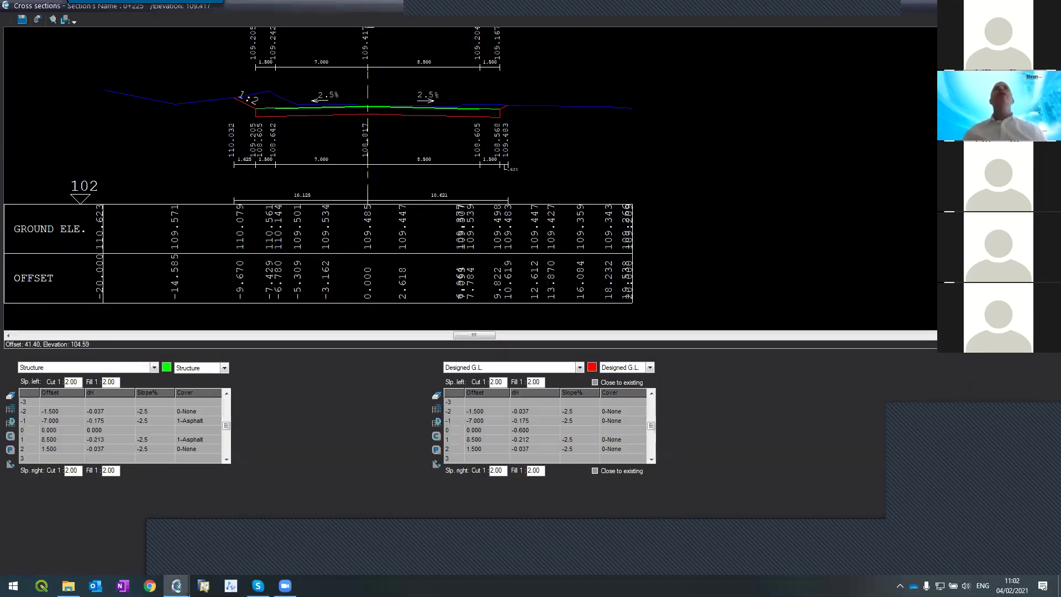
{"action": "key", "text": "Up"}
{"action": "key", "text": "Up"}
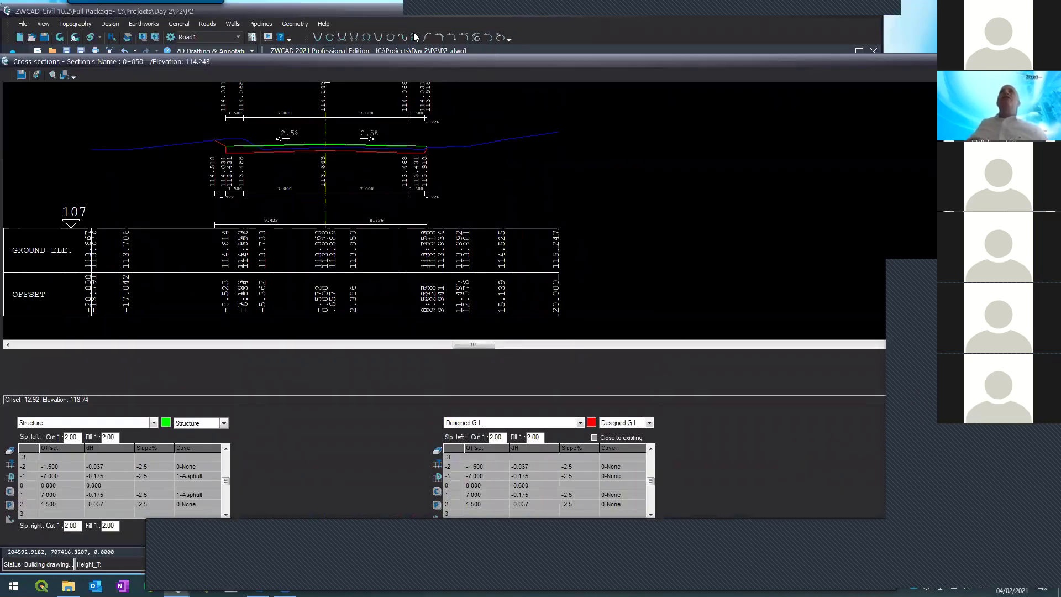
{"action": "key", "text": "Escape"}
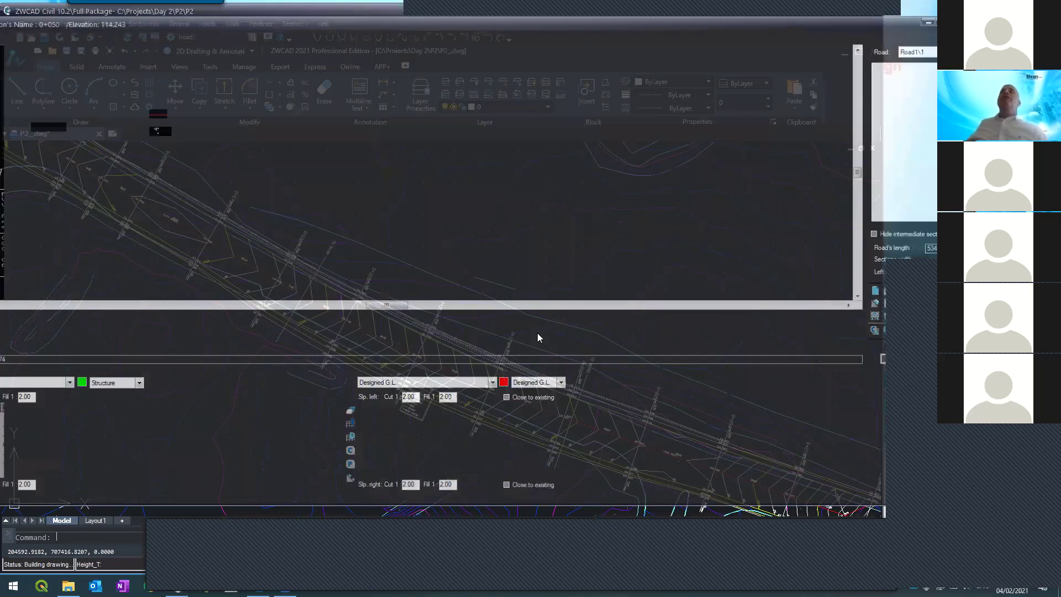
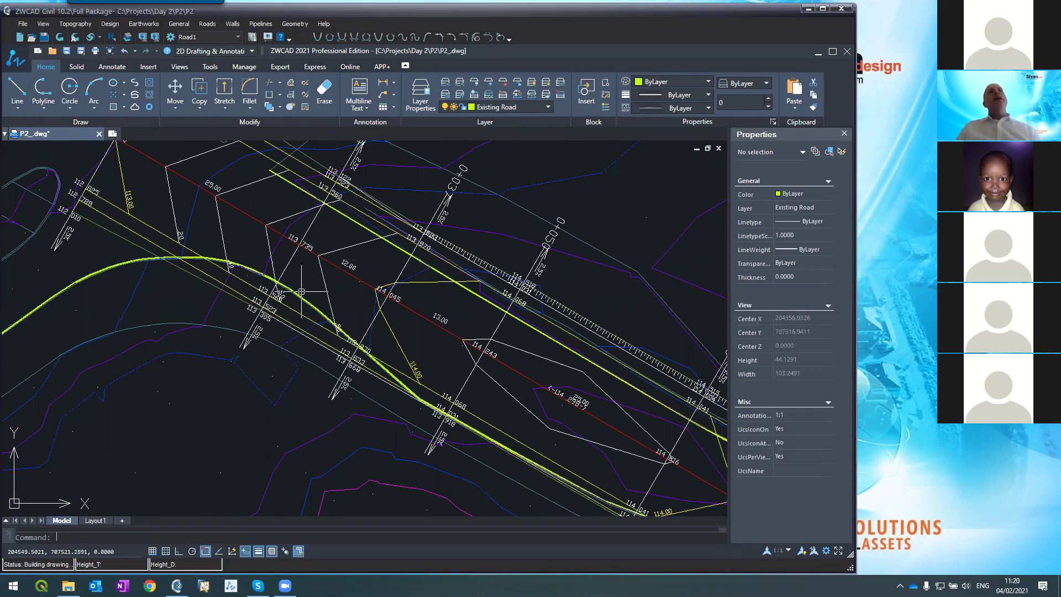
- Examine how the Existing Road layer's lines run relative to the designed road edges along the plan
{"action": "scroll", "coordinate": [283, 253], "scroll_direction": "down", "scroll_amount": 3}
{"action": "scroll", "coordinate": [300, 249], "scroll_direction": "up", "scroll_amount": 3}
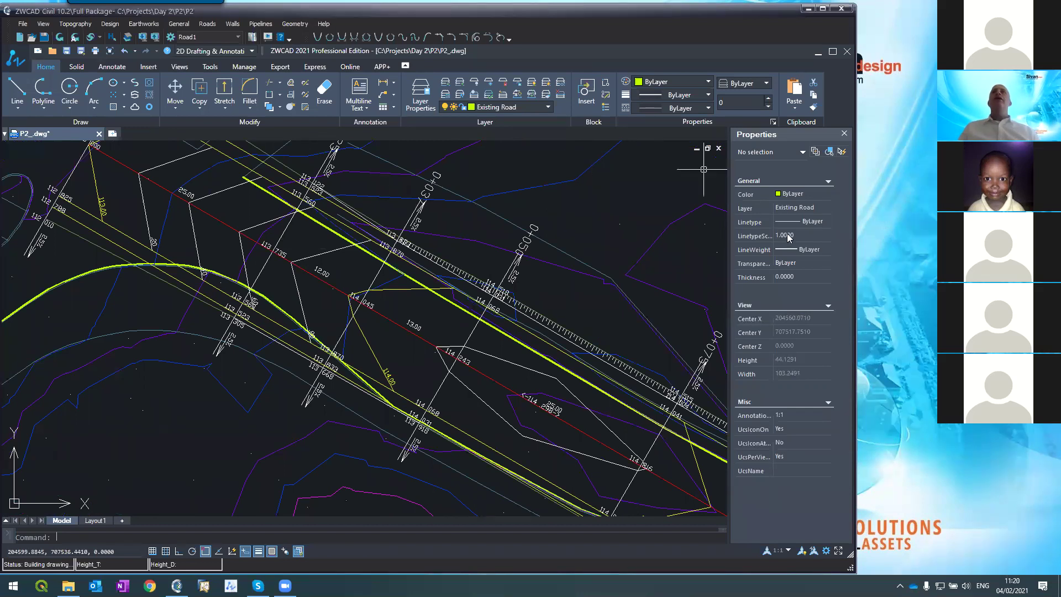
{"action": "left_click", "coordinate": [782, 211]}
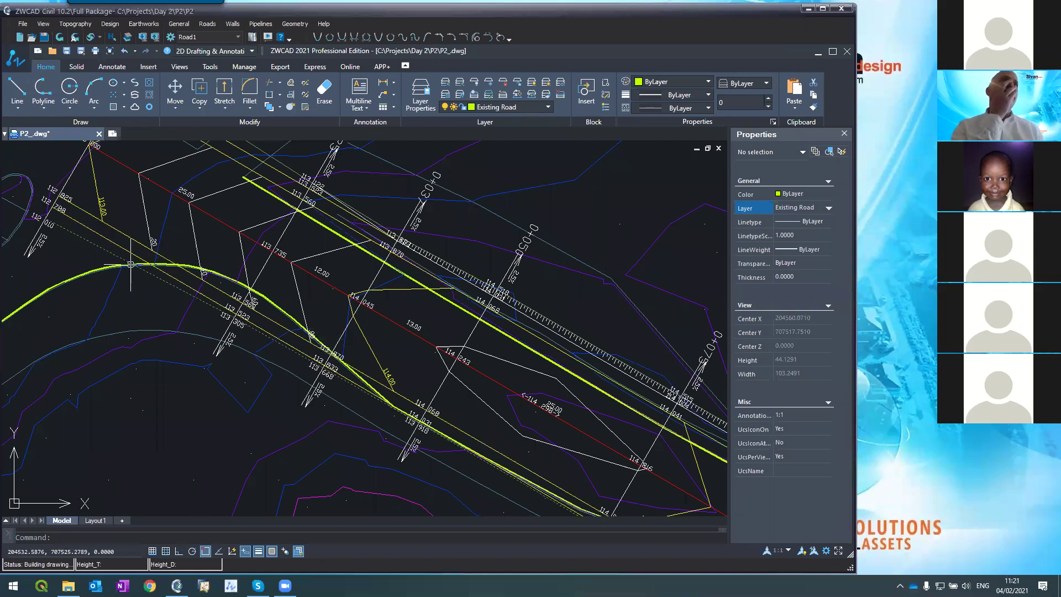
{"action": "scroll", "coordinate": [247, 197], "scroll_direction": "down", "scroll_amount": 5}
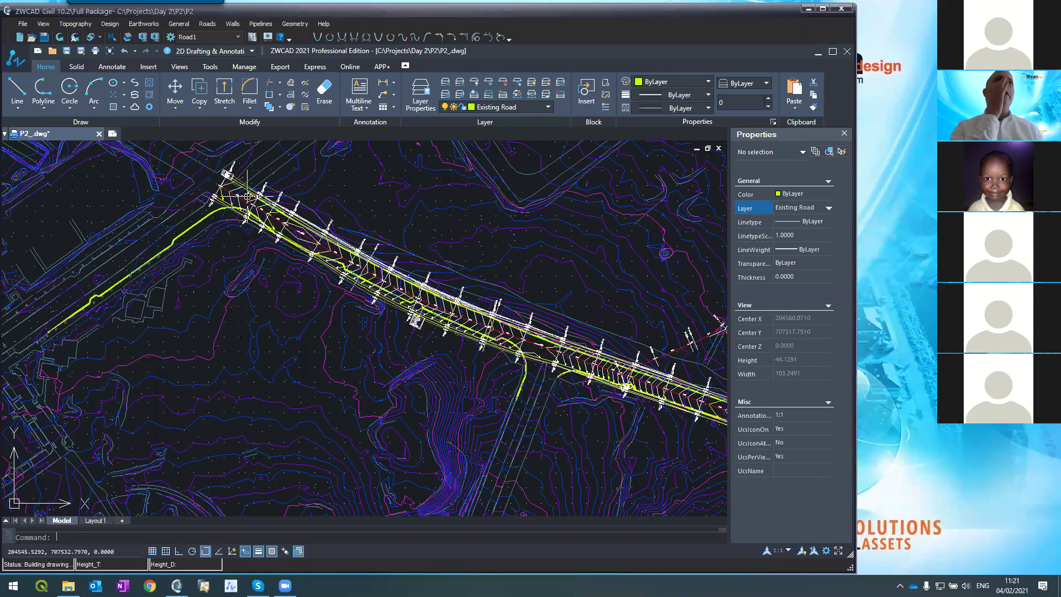
{"action": "scroll", "coordinate": [409, 275], "scroll_direction": "up", "scroll_amount": 2}
{"action": "scroll", "coordinate": [408, 275], "scroll_direction": "up", "scroll_amount": 2}
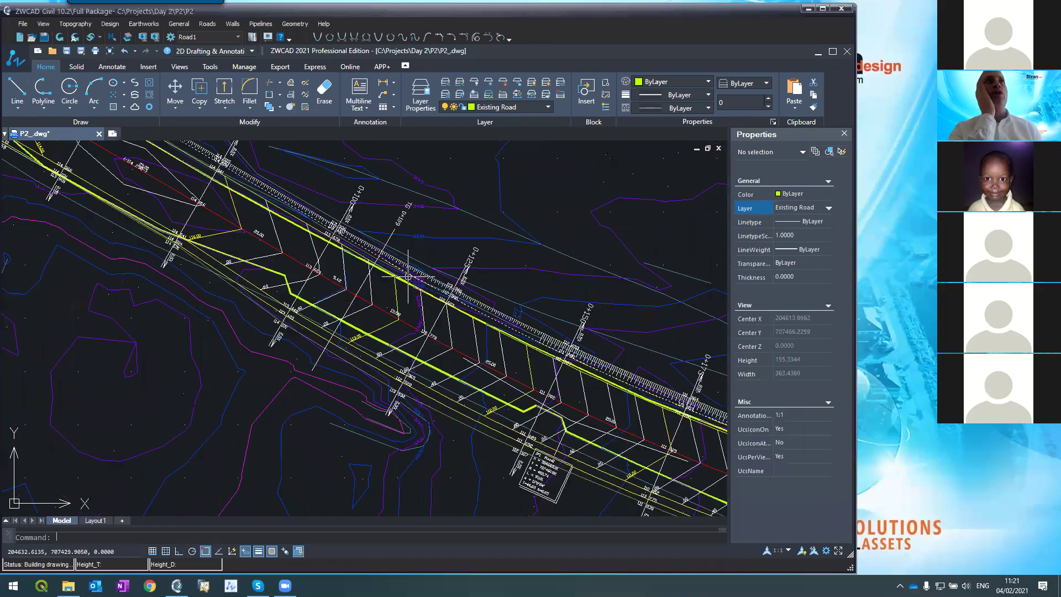
{"action": "scroll", "coordinate": [409, 275], "scroll_direction": "up", "scroll_amount": 1}
{"action": "scroll", "coordinate": [249, 181], "scroll_direction": "down", "scroll_amount": 3}
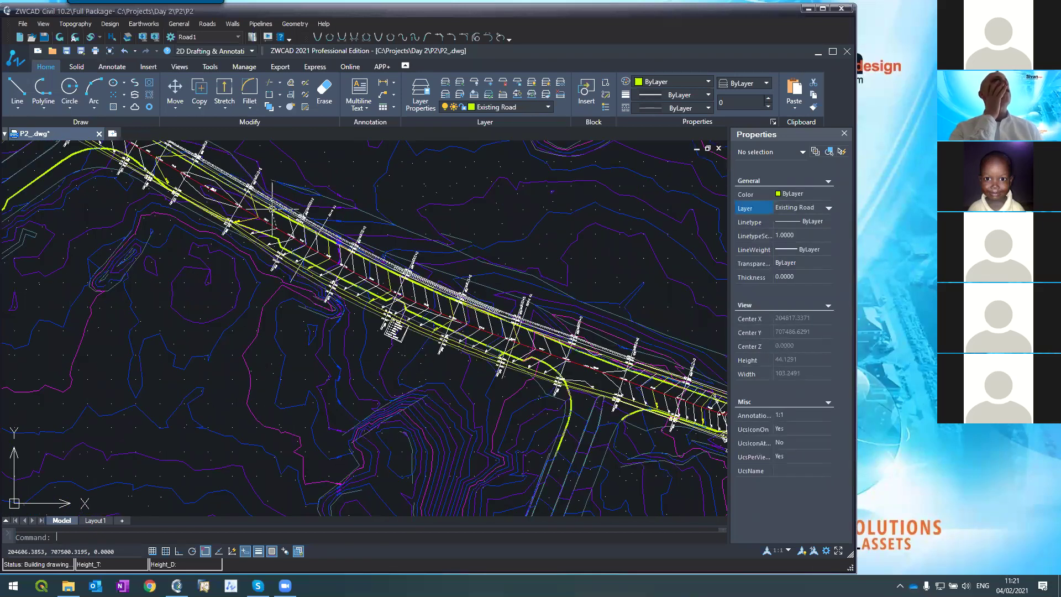
{"action": "scroll", "coordinate": [248, 181], "scroll_direction": "up", "scroll_amount": 6}
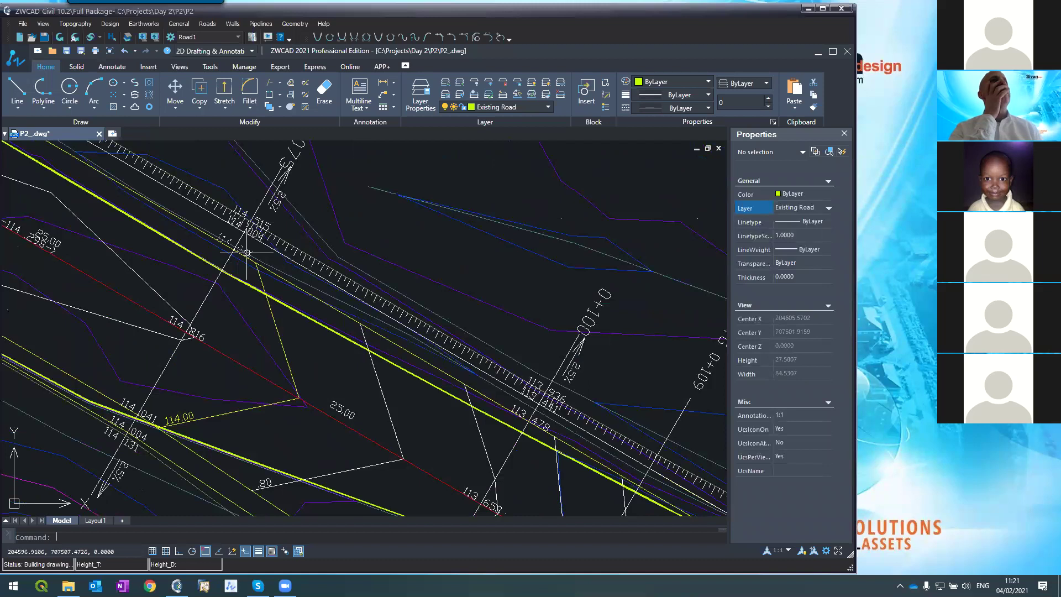
{"action": "scroll", "coordinate": [242, 197], "scroll_direction": "down", "scroll_amount": 3}
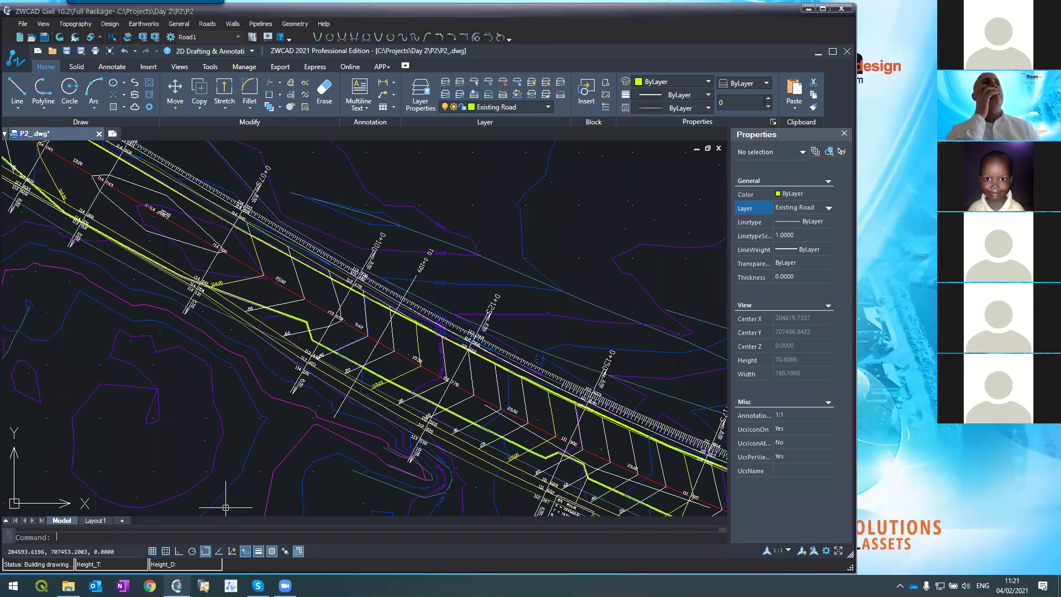
- Open the Cross Sections of Road1 from the plan drawing
{"action": "mouse_move", "coordinate": [177, 586]}
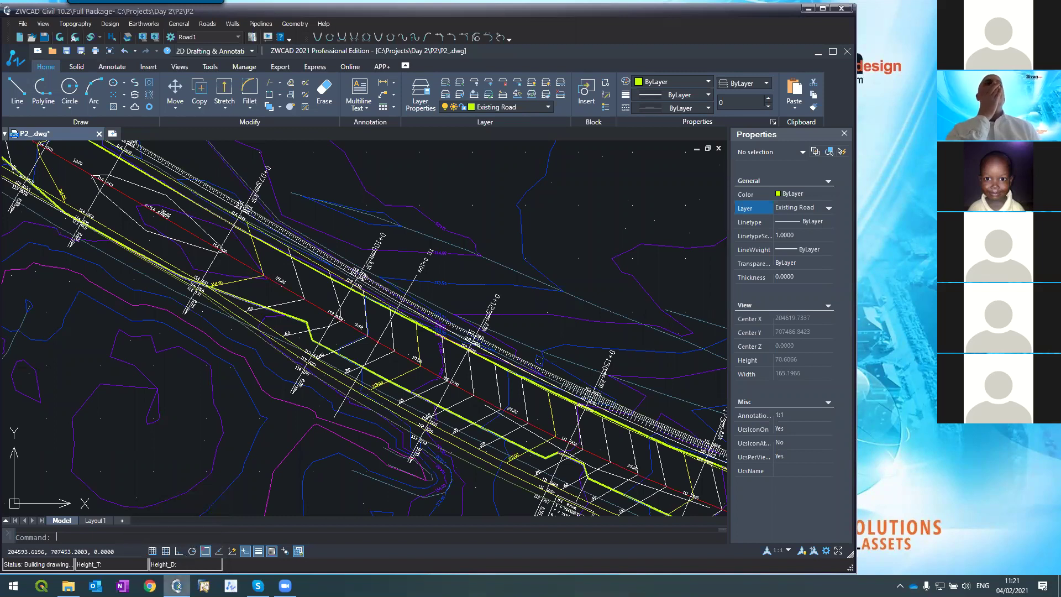
{"action": "left_click", "coordinate": [177, 585]}
{"action": "left_click", "coordinate": [177, 585]}
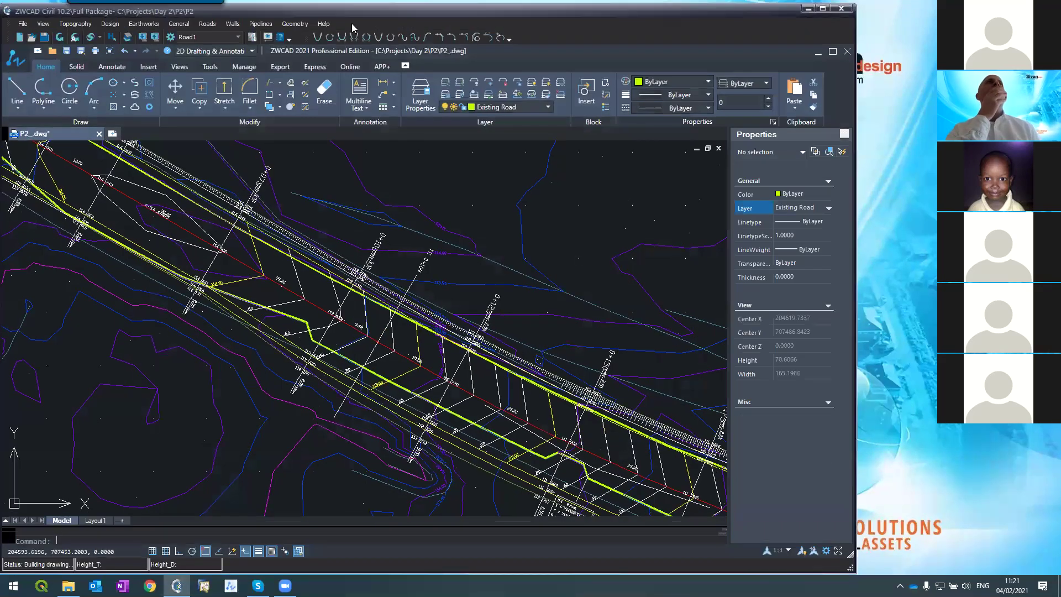
{"action": "left_click", "coordinate": [207, 24]}
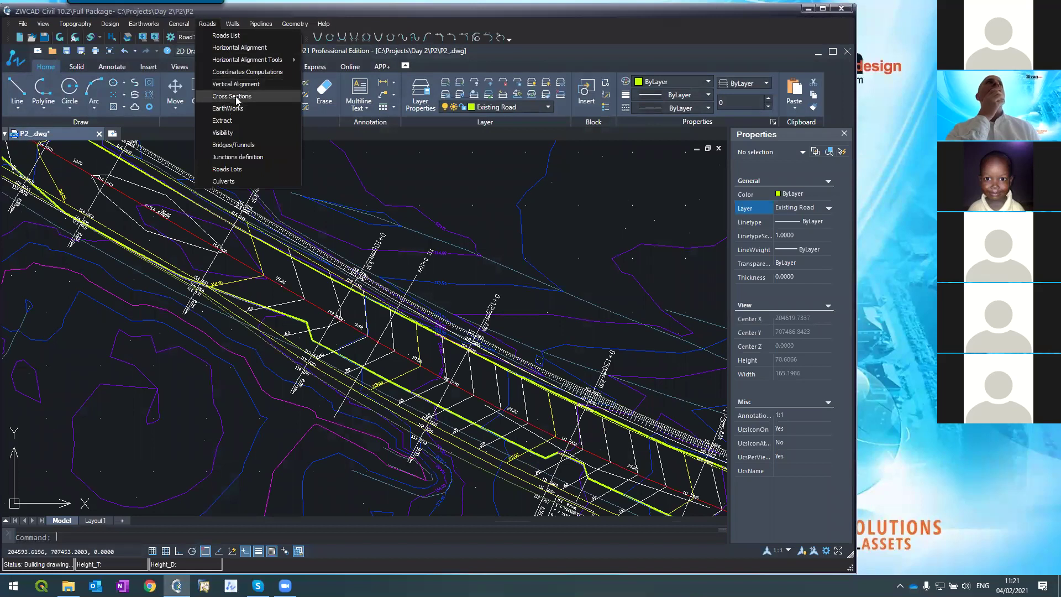
{"action": "left_click", "coordinate": [241, 97]}
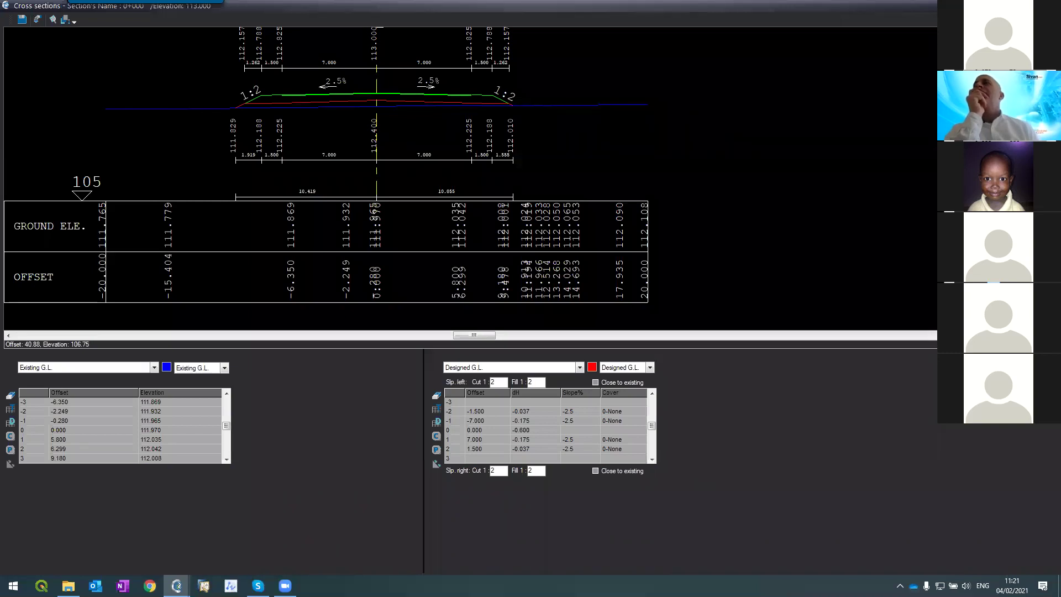
- Scan the Existing Road layer as a reference, choosing it by picking its edge line in the plan, and return to the cross sections
{"action": "key", "text": "Escape"}
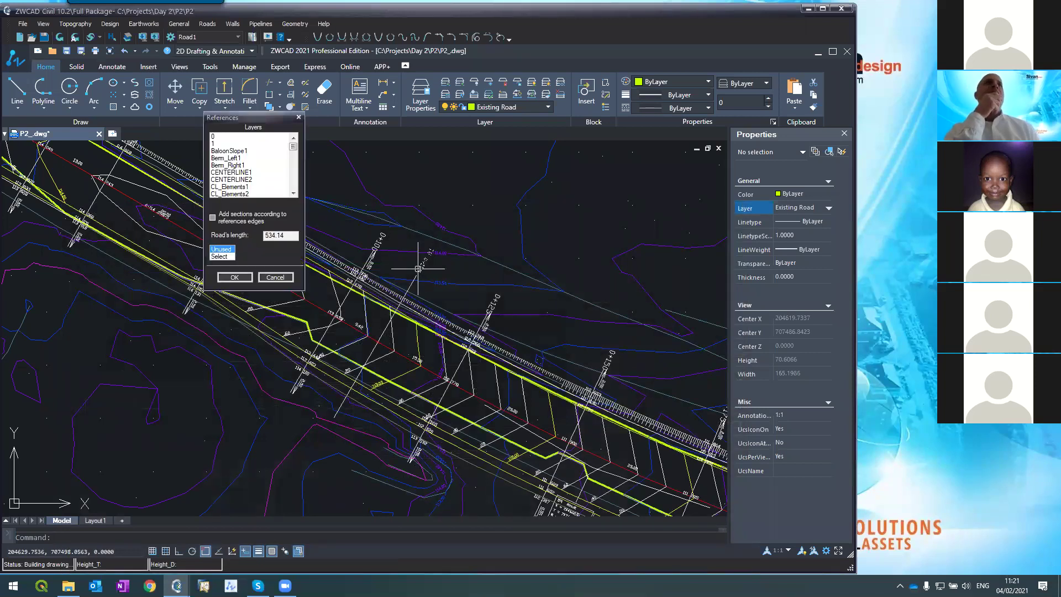
{"action": "left_click", "coordinate": [229, 258]}
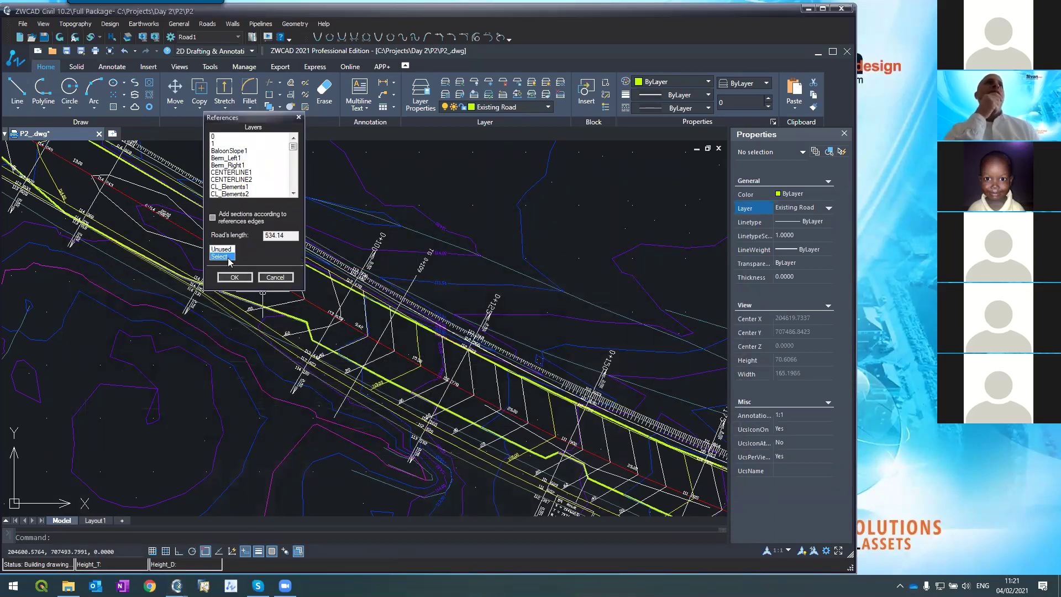
{"action": "left_click", "coordinate": [307, 323]}
{"action": "key", "text": "Return"}
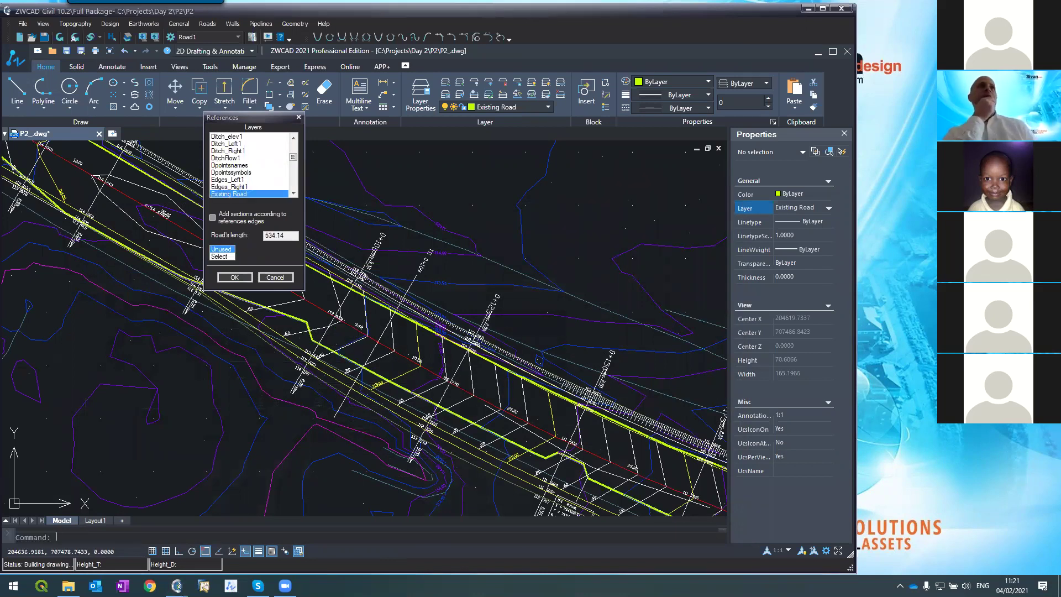
{"action": "left_click", "coordinate": [232, 278]}
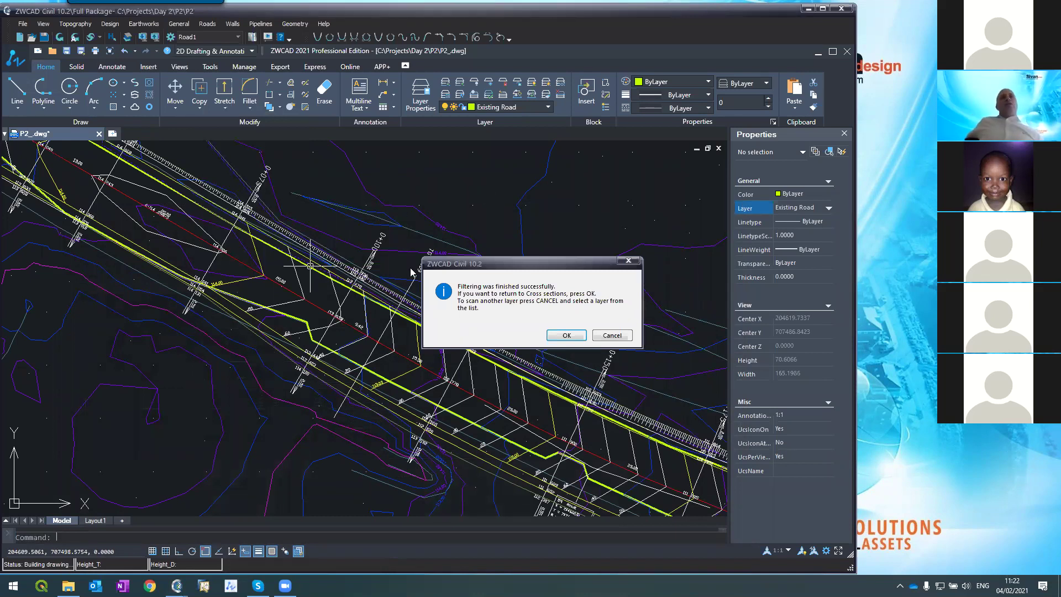
{"action": "left_click", "coordinate": [561, 336]}
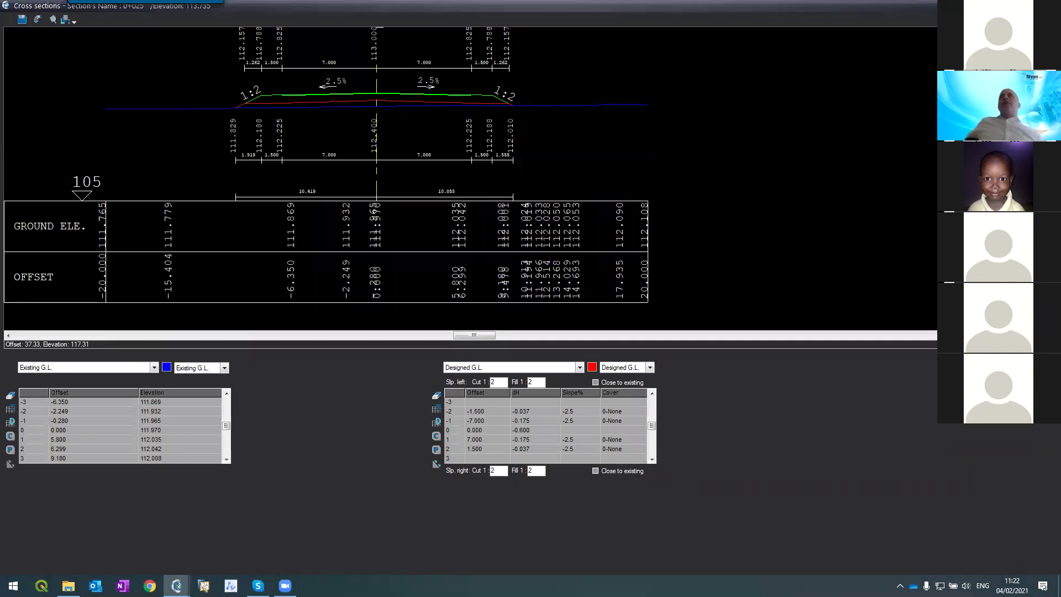
- Examine the Existing Road reference marks and their offsets from the centreline in the cross section at station 0+025
{"action": "key", "text": "Page_Down"}
{"action": "scroll", "coordinate": [330, 76], "scroll_direction": "up", "scroll_amount": 3}
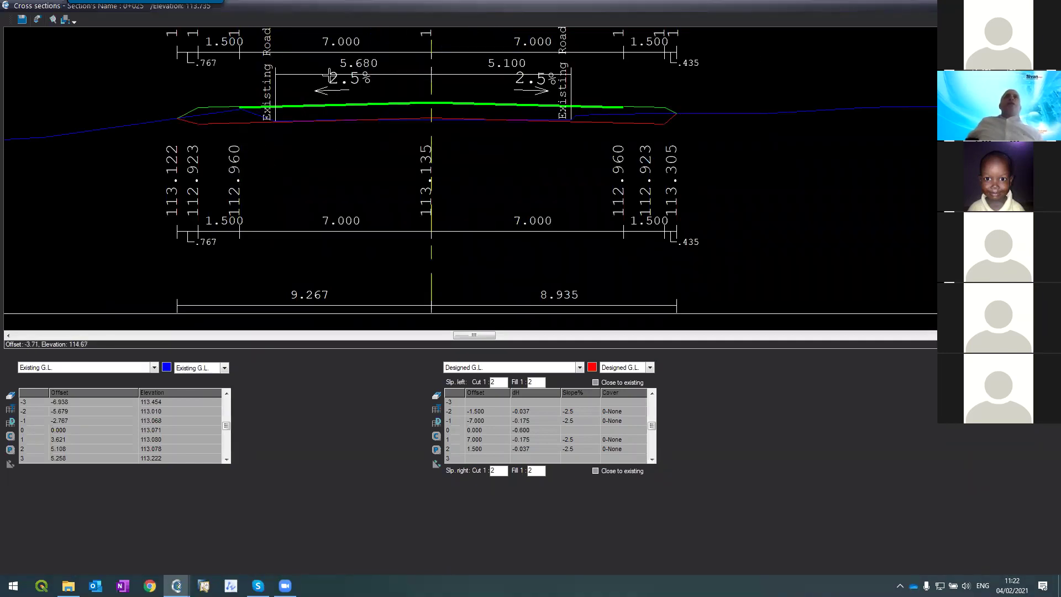
{"action": "scroll", "coordinate": [329, 76], "scroll_direction": "up", "scroll_amount": 2}
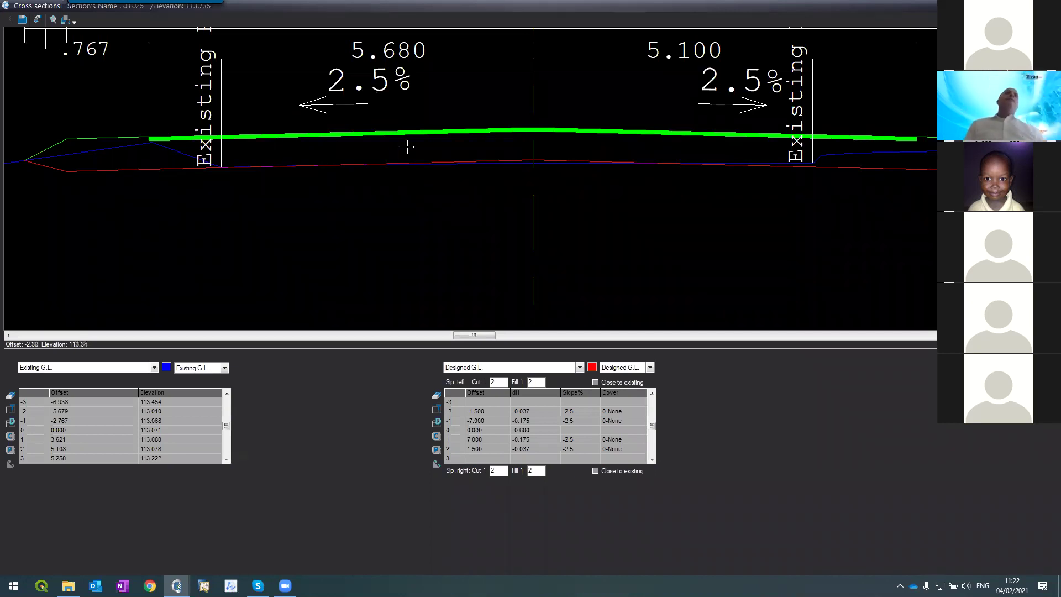
{"action": "scroll", "coordinate": [293, 169], "scroll_direction": "down", "scroll_amount": 3}
{"action": "scroll", "coordinate": [274, 123], "scroll_direction": "up", "scroll_amount": 3}
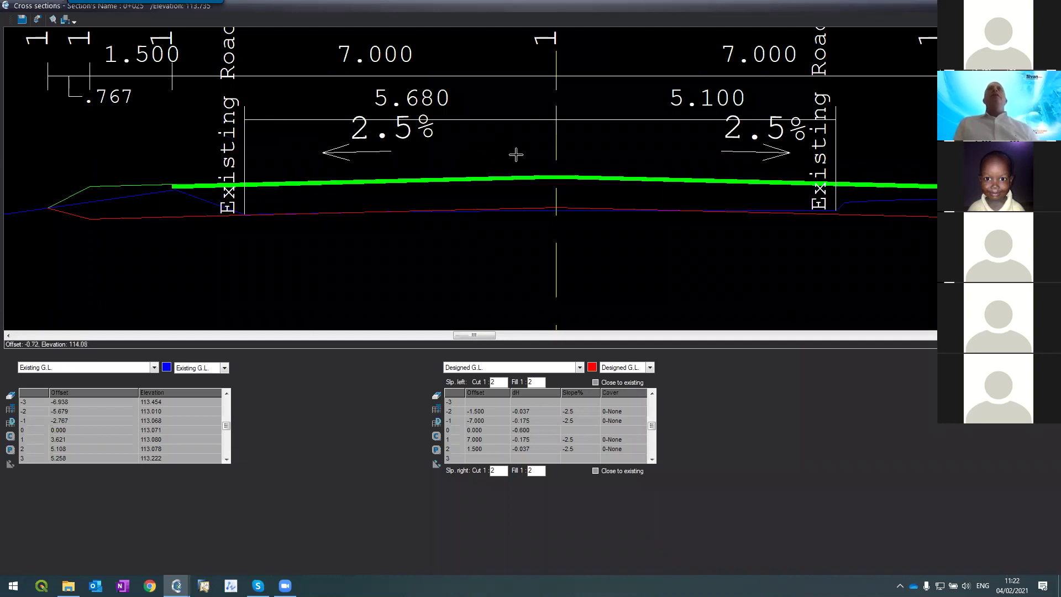
{"action": "scroll", "coordinate": [538, 144], "scroll_direction": "up", "scroll_amount": 1}
{"action": "scroll", "coordinate": [522, 141], "scroll_direction": "down", "scroll_amount": 3}
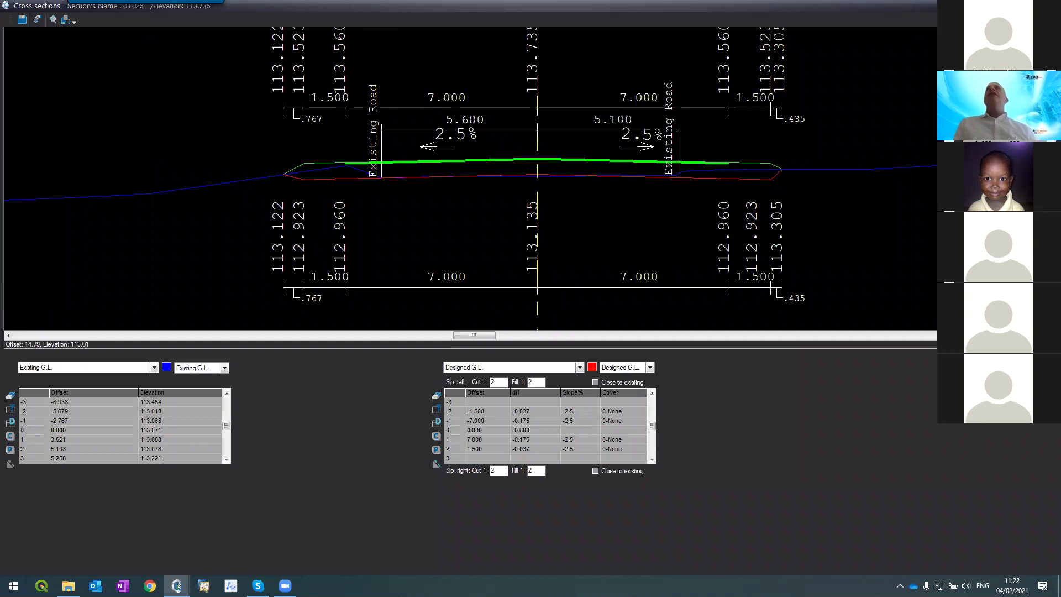
- Review the Existing Road reference marks against the designed road in the following cross sections up to station 0+275
{"action": "key", "text": "Page_Down"}
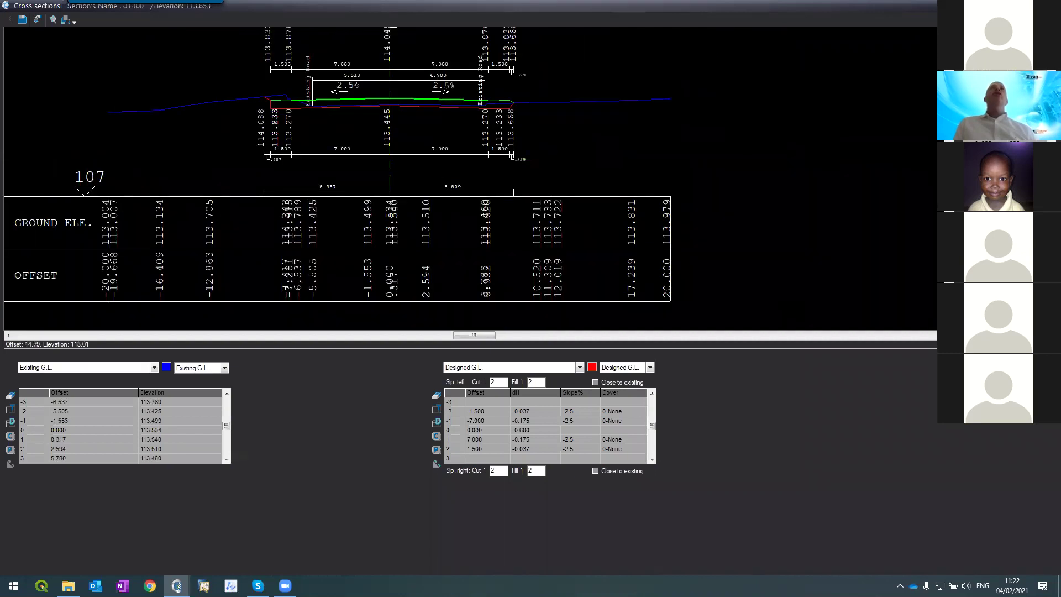
{"action": "key", "text": "Page_Down"}
{"action": "key", "text": "Page_Down"}
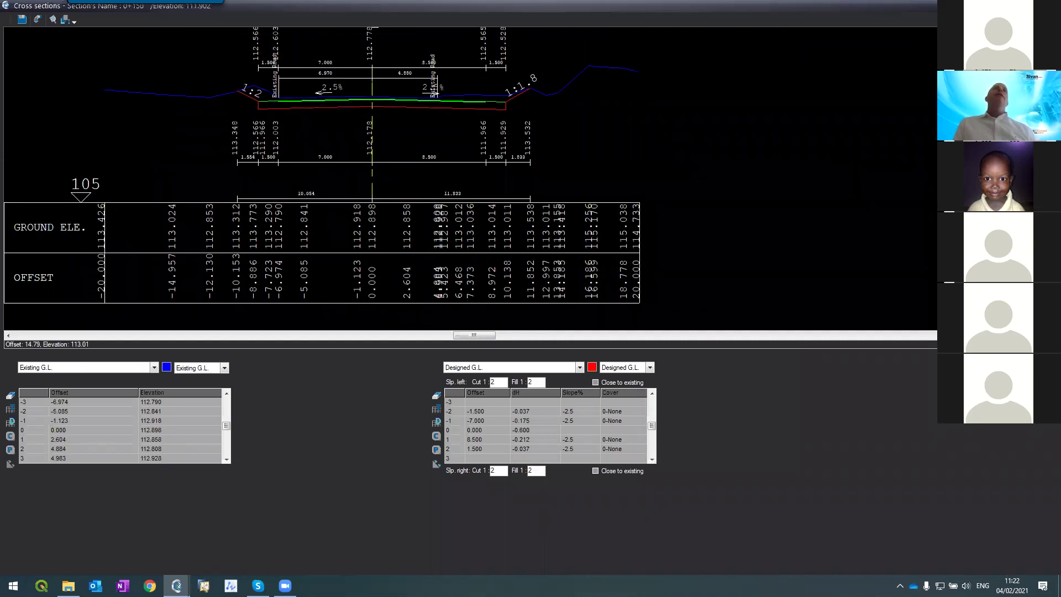
{"action": "key", "text": "Page_Down"}
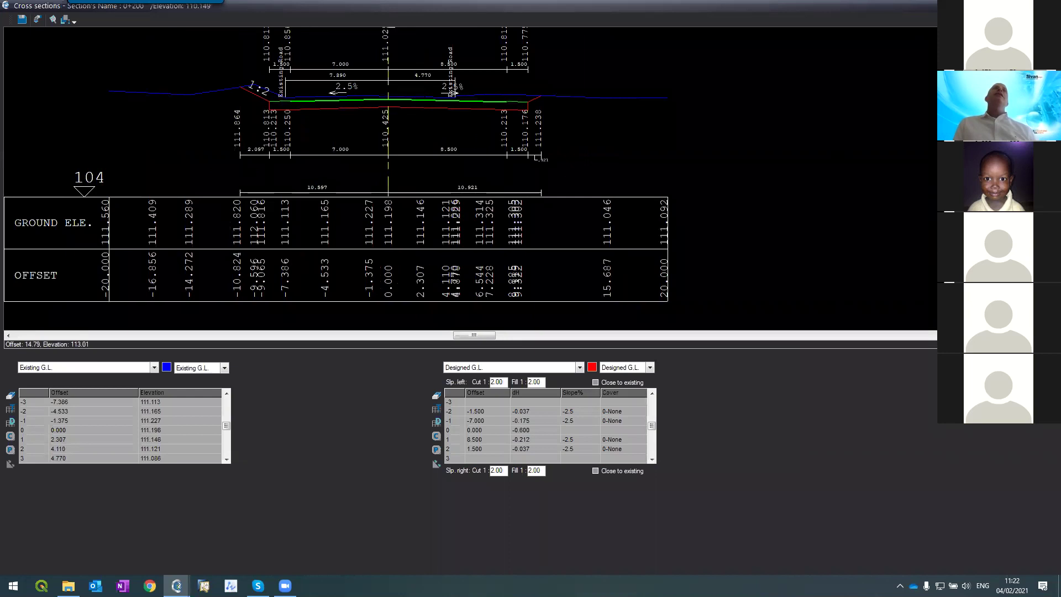
{"action": "key", "text": "Page_Down"}
{"action": "key", "text": "Page_Down"}
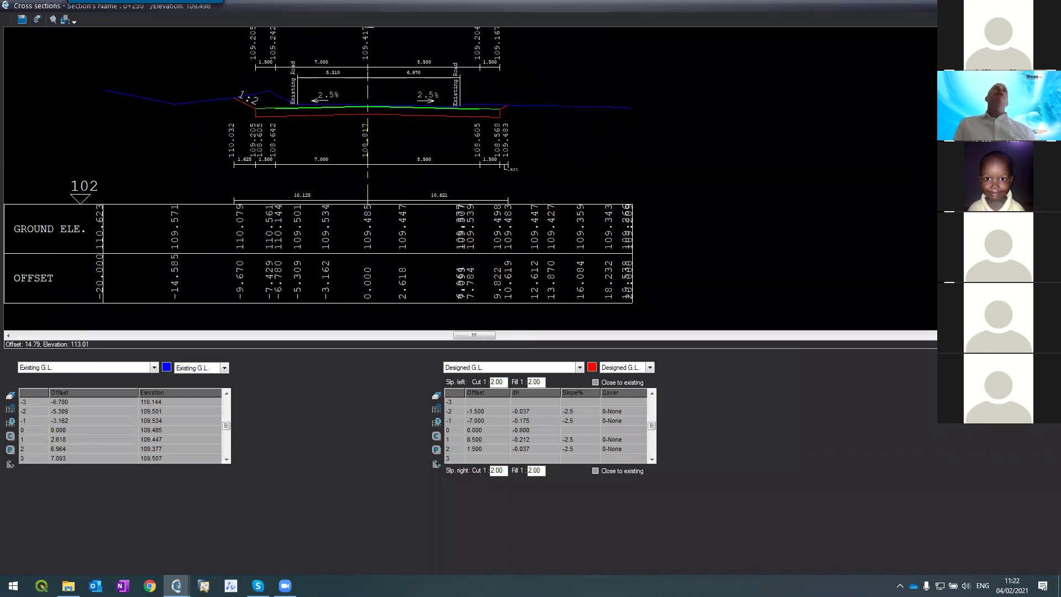
{"action": "key", "text": "Page_Down"}
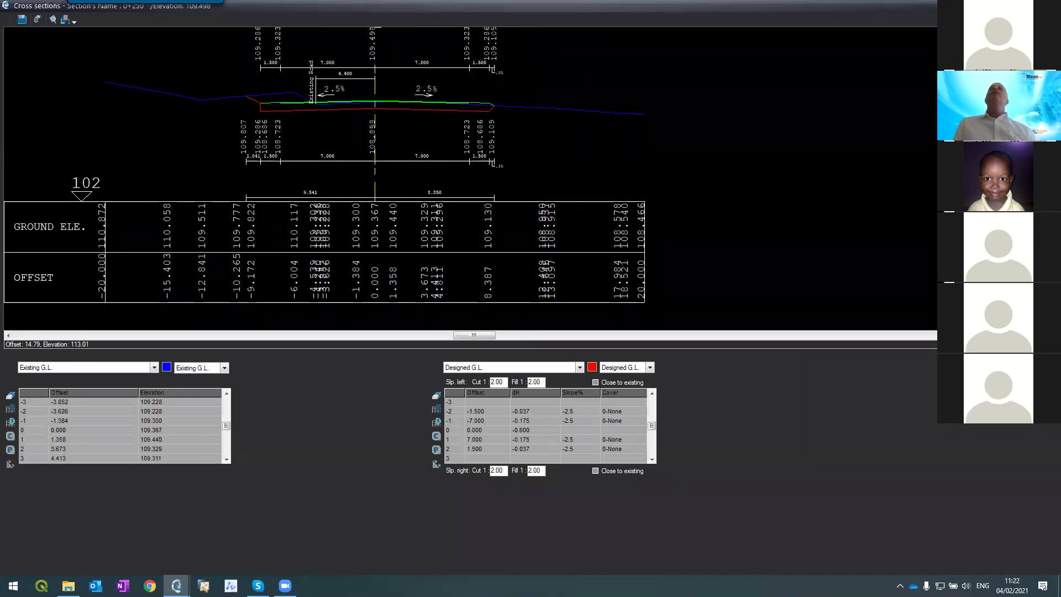
{"action": "key", "text": "Page_Up"}
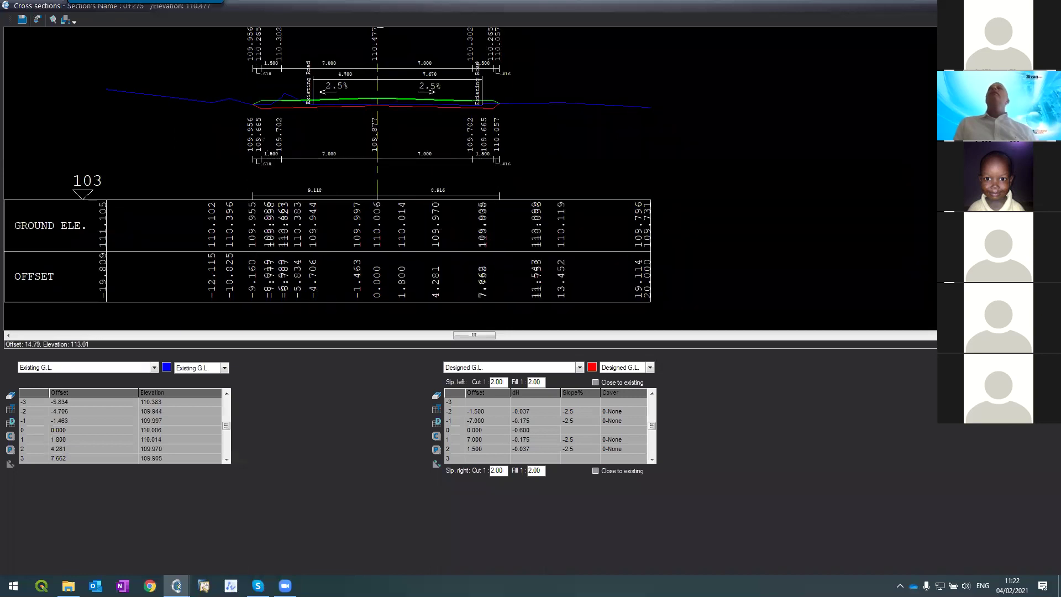
{"action": "key", "text": "Page_Down"}
{"action": "key", "text": "Page_Down"}
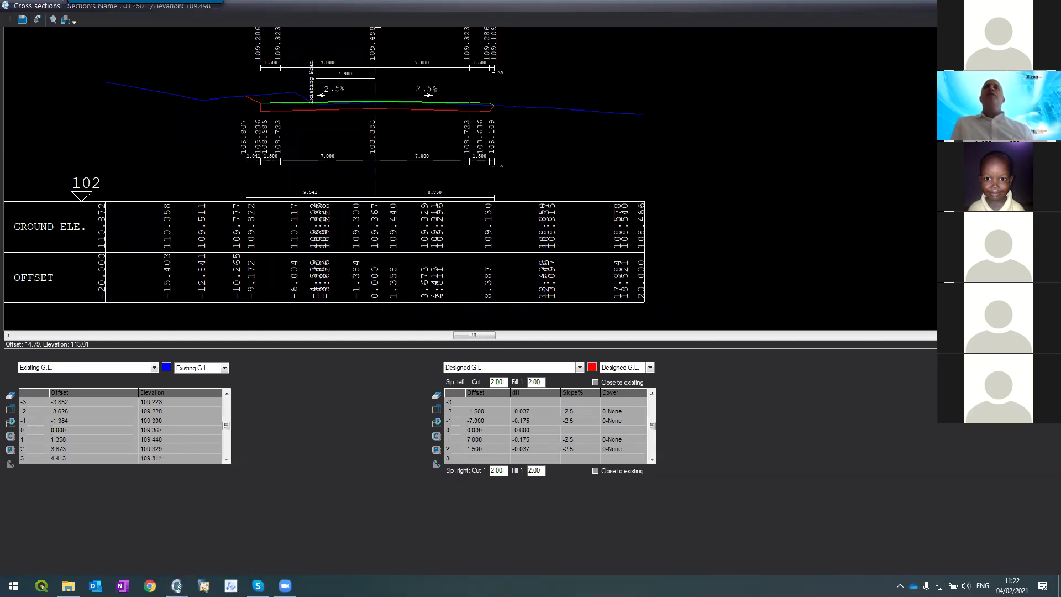
- Leave the cross sections and examine in the plan where the Existing Road lines cross the stations near the road's start
{"action": "key", "text": "Escape"}
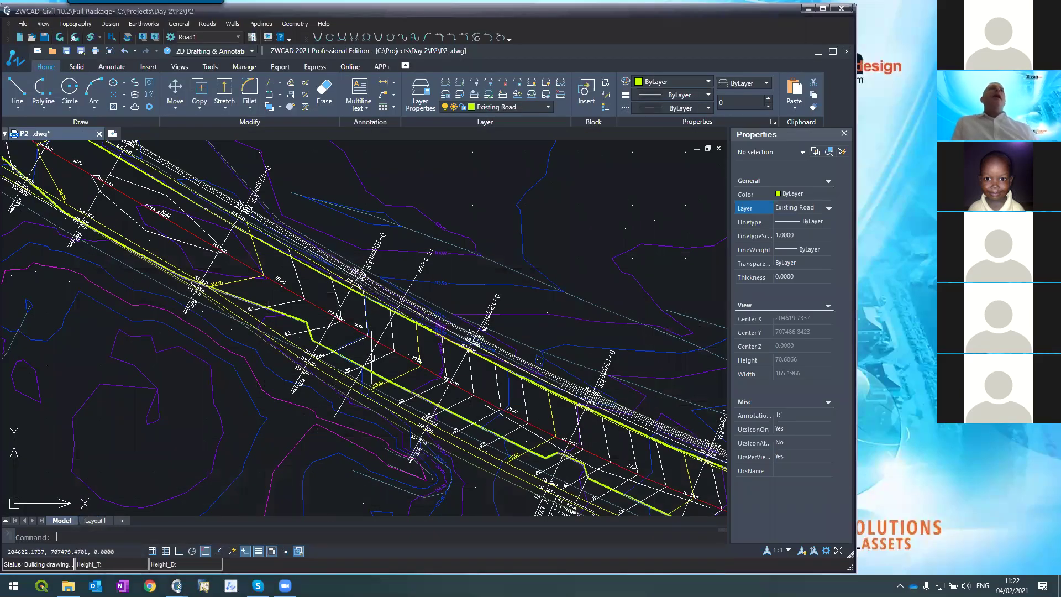
{"action": "scroll", "coordinate": [348, 268], "scroll_direction": "up", "scroll_amount": 3}
{"action": "scroll", "coordinate": [363, 272], "scroll_direction": "down", "scroll_amount": 5}
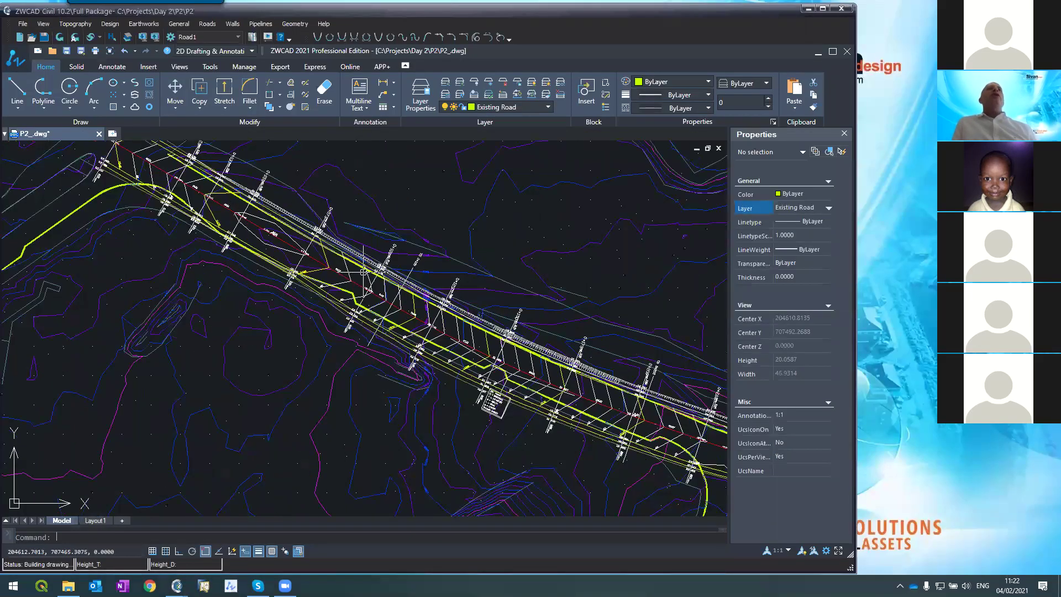
{"action": "scroll", "coordinate": [283, 212], "scroll_direction": "up", "scroll_amount": 4}
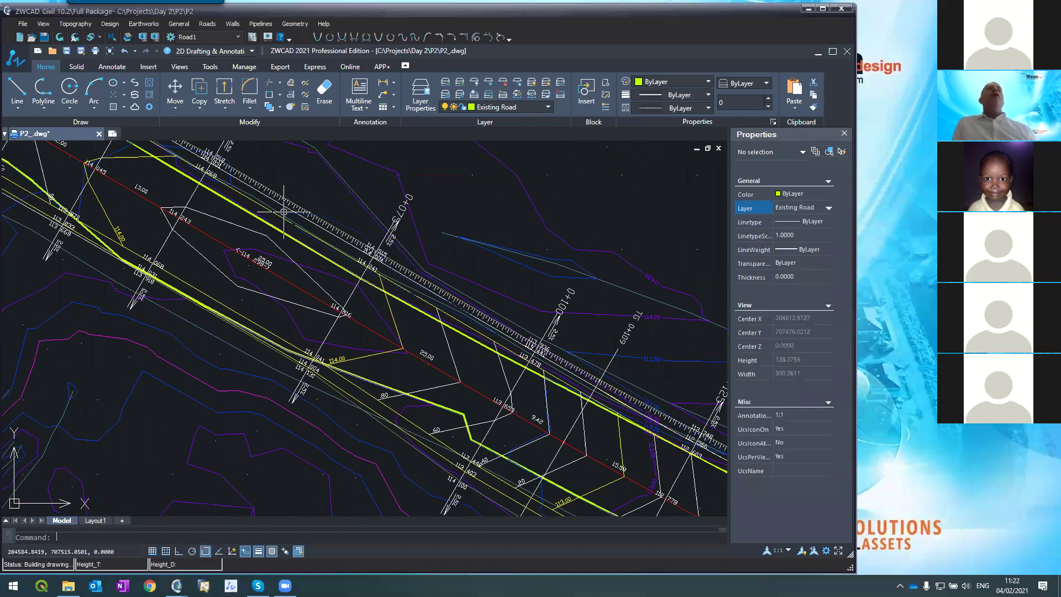
{"action": "scroll", "coordinate": [296, 226], "scroll_direction": "down", "scroll_amount": 2}
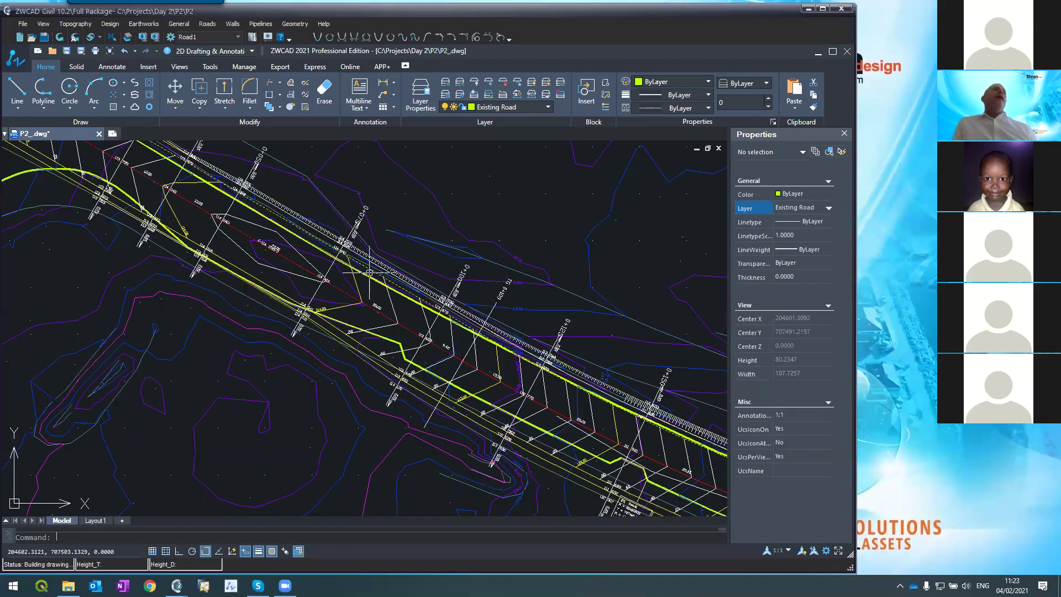
{"action": "scroll", "coordinate": [390, 284], "scroll_direction": "down", "scroll_amount": 3}
{"action": "scroll", "coordinate": [230, 225], "scroll_direction": "up", "scroll_amount": 5}
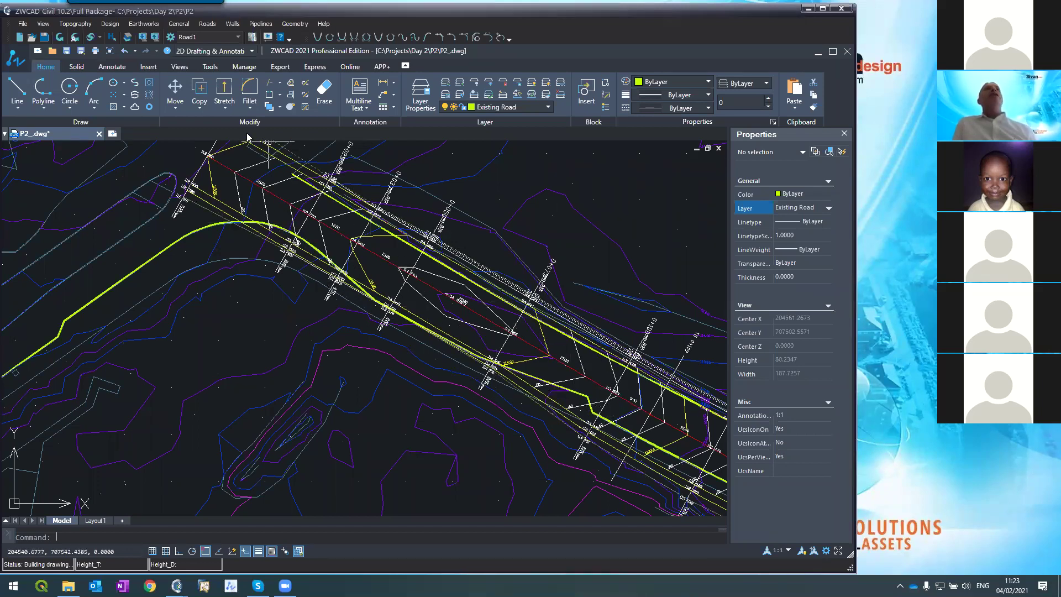
{"action": "scroll", "coordinate": [279, 172], "scroll_direction": "down", "scroll_amount": 2}
{"action": "scroll", "coordinate": [279, 171], "scroll_direction": "up", "scroll_amount": 3}
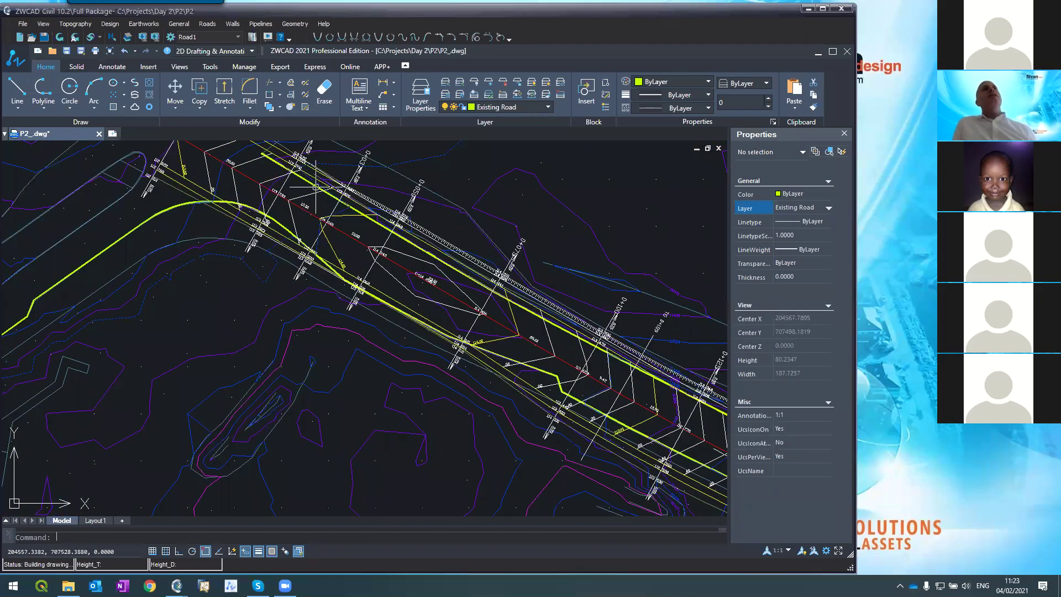
- Select the Existing Road edge lines on both sides of the centreline to check their extent, and clear the selection
{"action": "left_click", "coordinate": [550, 373]}
{"action": "left_click", "coordinate": [553, 324]}
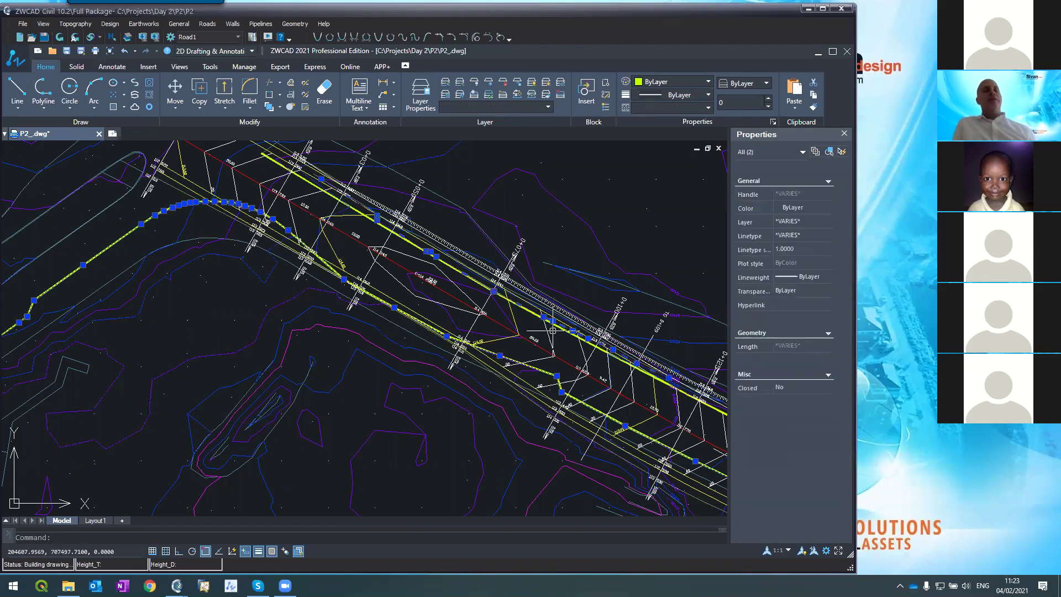
{"action": "key", "text": "Escape"}
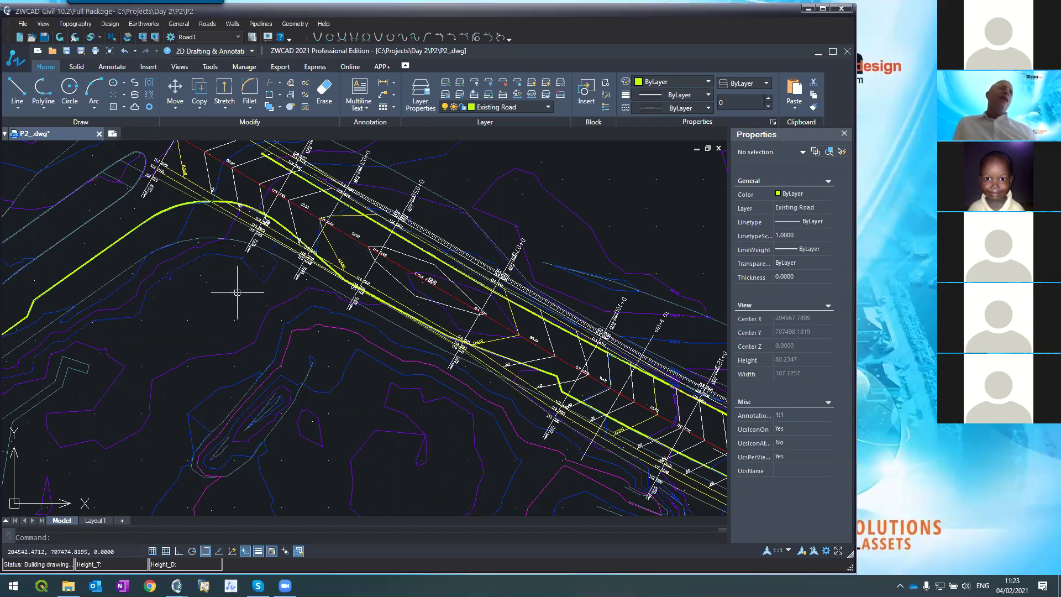
- Move the rounded-end 3D polyline beside the road's start from the Tbreaklines layer to the Existing Road layer
{"action": "scroll", "coordinate": [301, 334], "scroll_direction": "down", "scroll_amount": 4}
{"action": "scroll", "coordinate": [257, 356], "scroll_direction": "up", "scroll_amount": 5}
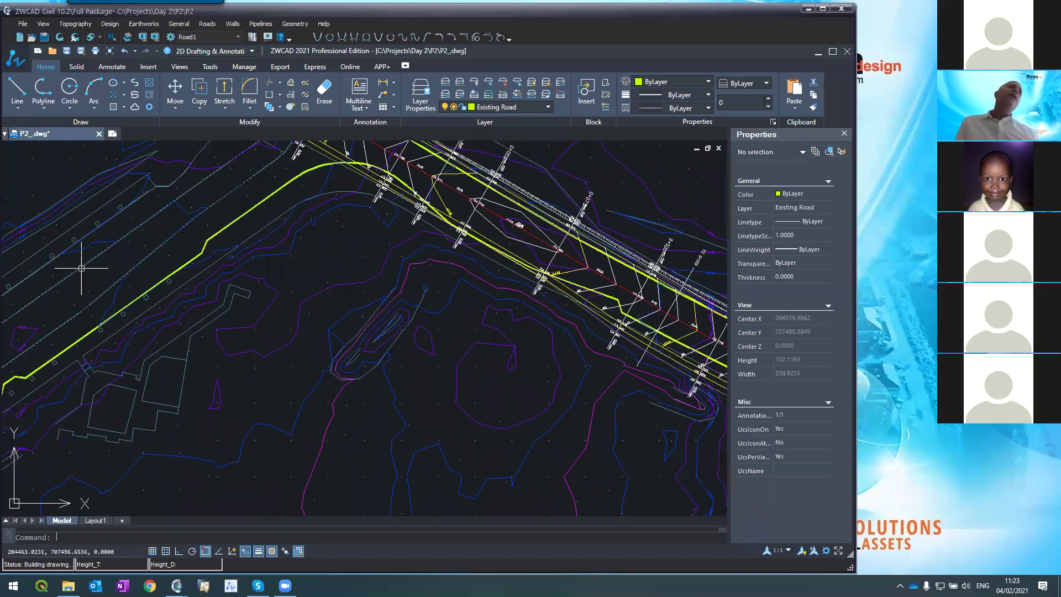
{"action": "scroll", "coordinate": [166, 278], "scroll_direction": "down", "scroll_amount": 2}
{"action": "scroll", "coordinate": [168, 178], "scroll_direction": "up", "scroll_amount": 4}
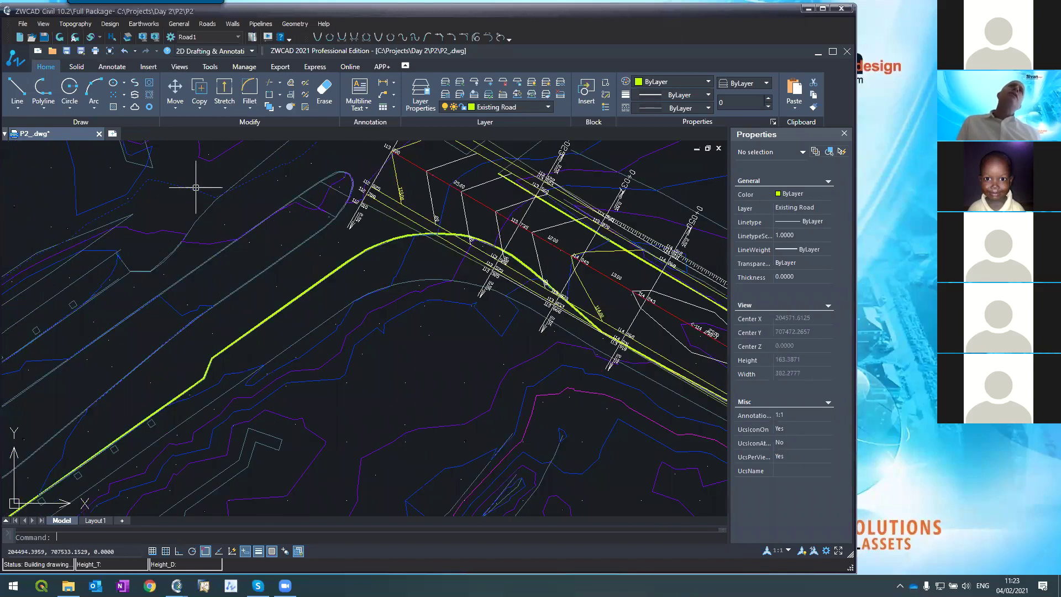
{"action": "scroll", "coordinate": [326, 171], "scroll_direction": "up", "scroll_amount": 4}
{"action": "left_click", "coordinate": [330, 178]}
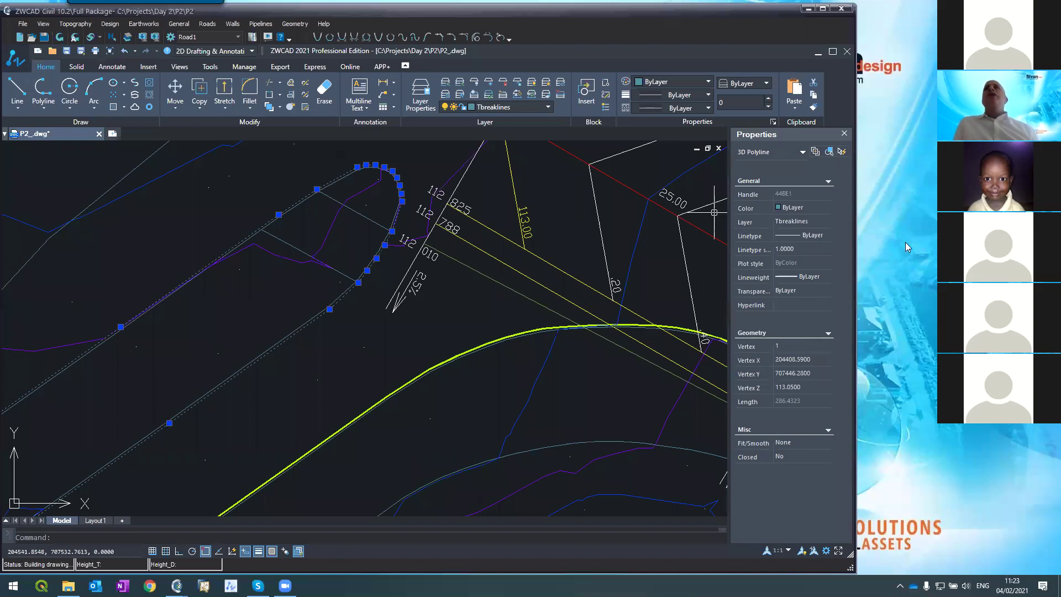
{"action": "left_click", "coordinate": [828, 221]}
{"action": "left_click", "coordinate": [829, 223]}
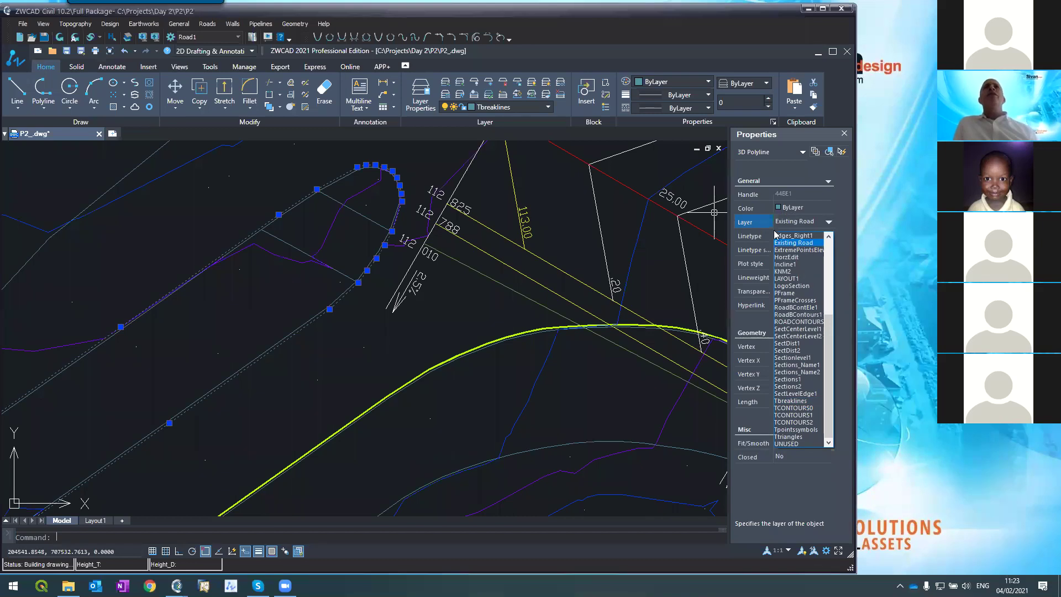
{"action": "left_click", "coordinate": [799, 243]}
{"action": "key", "text": "Escape"}
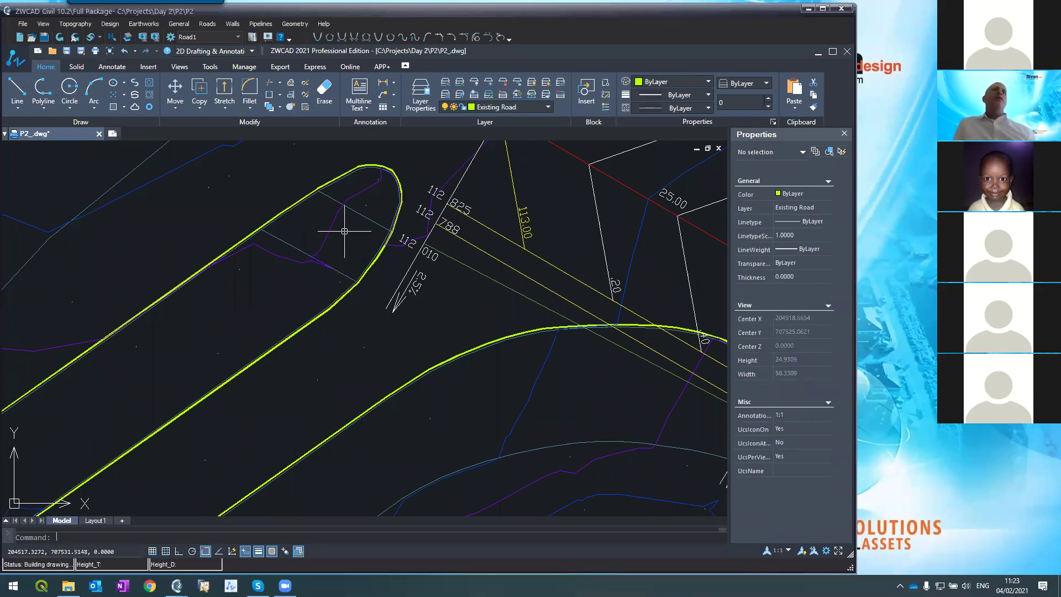
- Return to the road's cross sections window at station 0+000
{"action": "scroll", "coordinate": [309, 268], "scroll_direction": "down", "scroll_amount": 4}
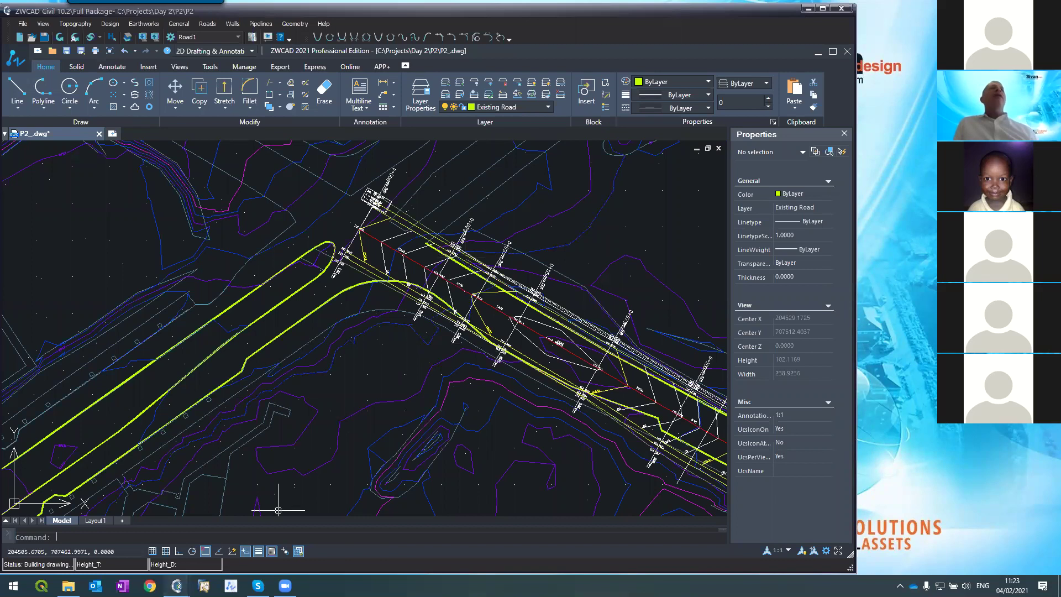
{"action": "mouse_move", "coordinate": [177, 585]}
{"action": "left_click", "coordinate": [210, 519]}
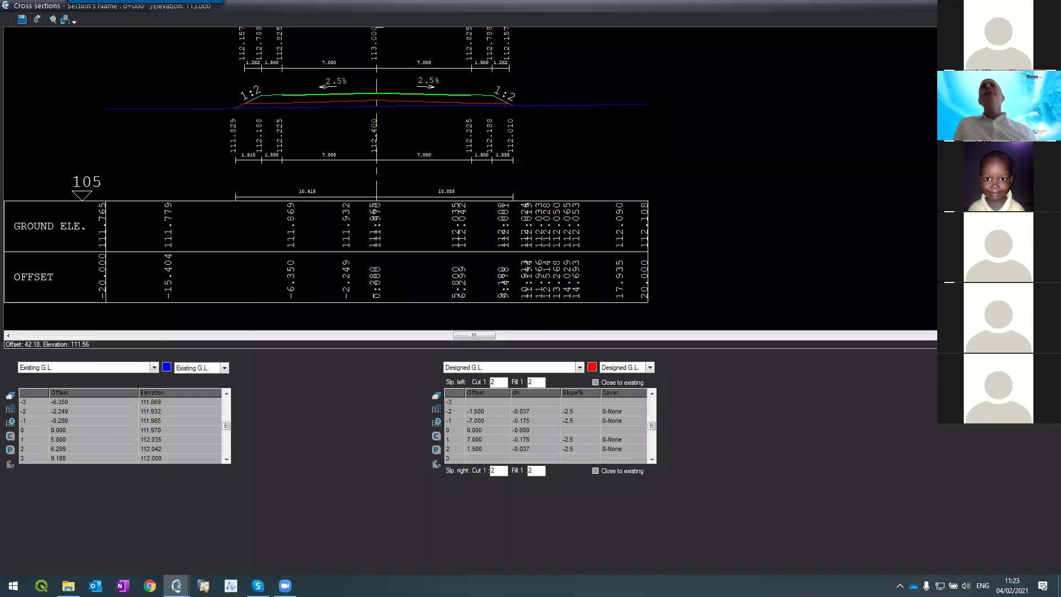
- Leave the cross sections, assign the Existing Road layer as the road's references, and reopen the cross sections
{"action": "key", "text": "Page_Up"}
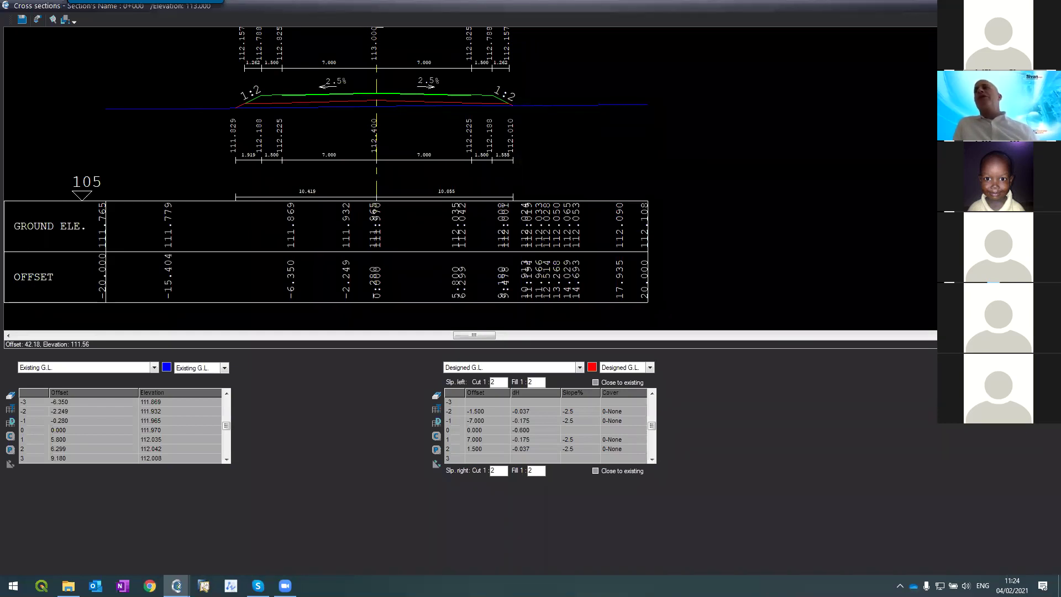
{"action": "key", "text": "Escape"}
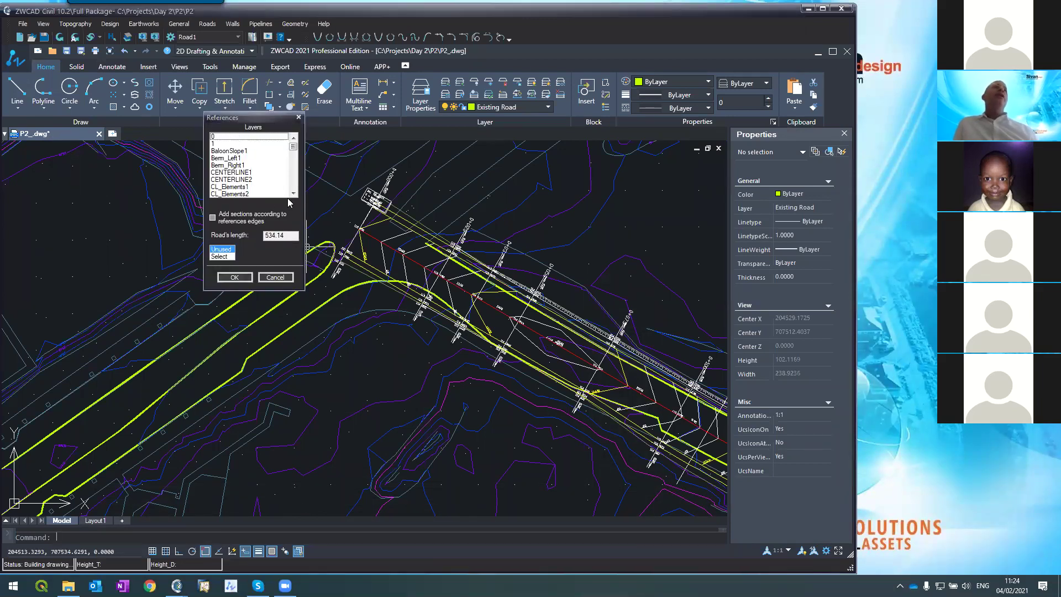
{"action": "left_click_drag", "start_coordinate": [293, 198], "coordinate": [293, 197]}
{"action": "left_click", "coordinate": [219, 256]}
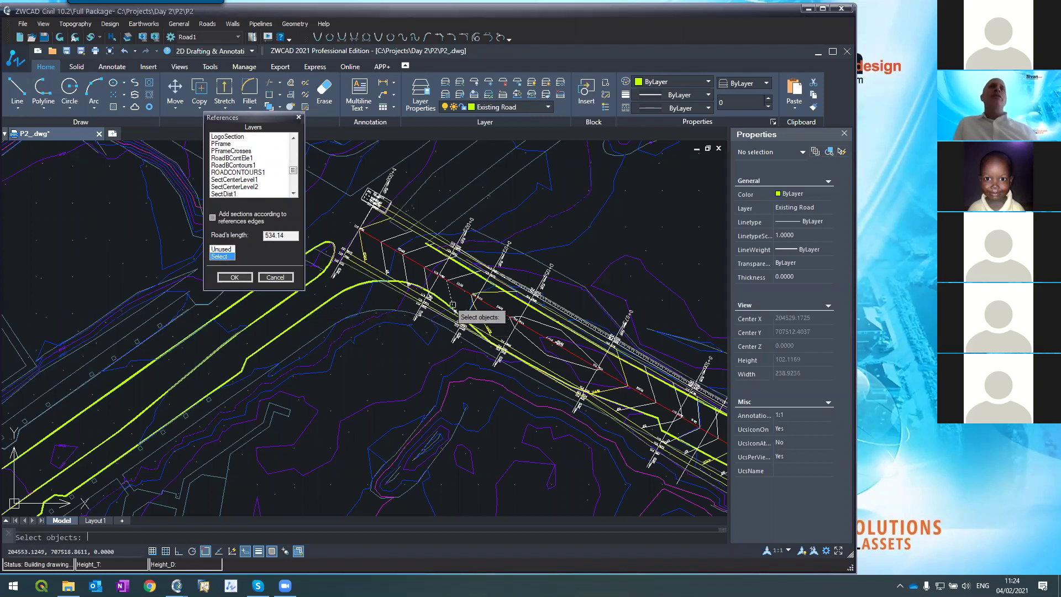
{"action": "left_click", "coordinate": [508, 261]}
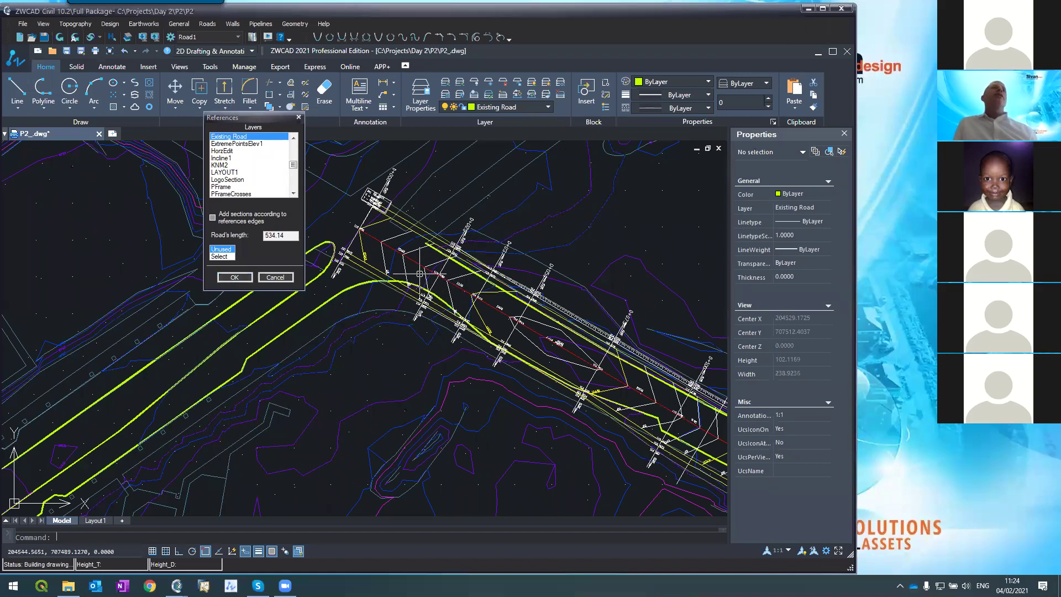
{"action": "scroll", "coordinate": [422, 288], "scroll_direction": "up", "scroll_amount": 5}
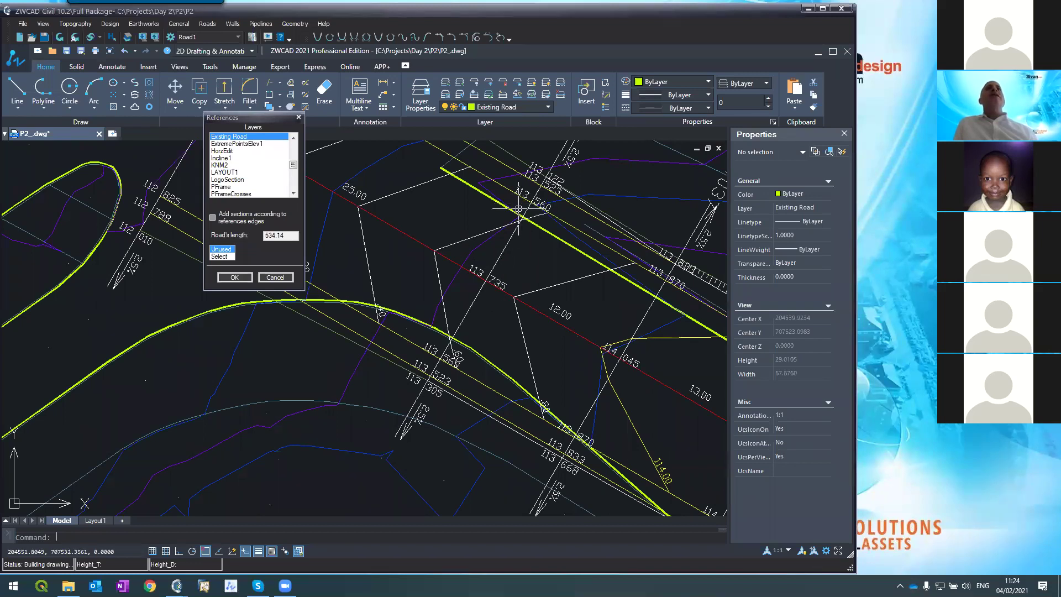
{"action": "left_click", "coordinate": [234, 277]}
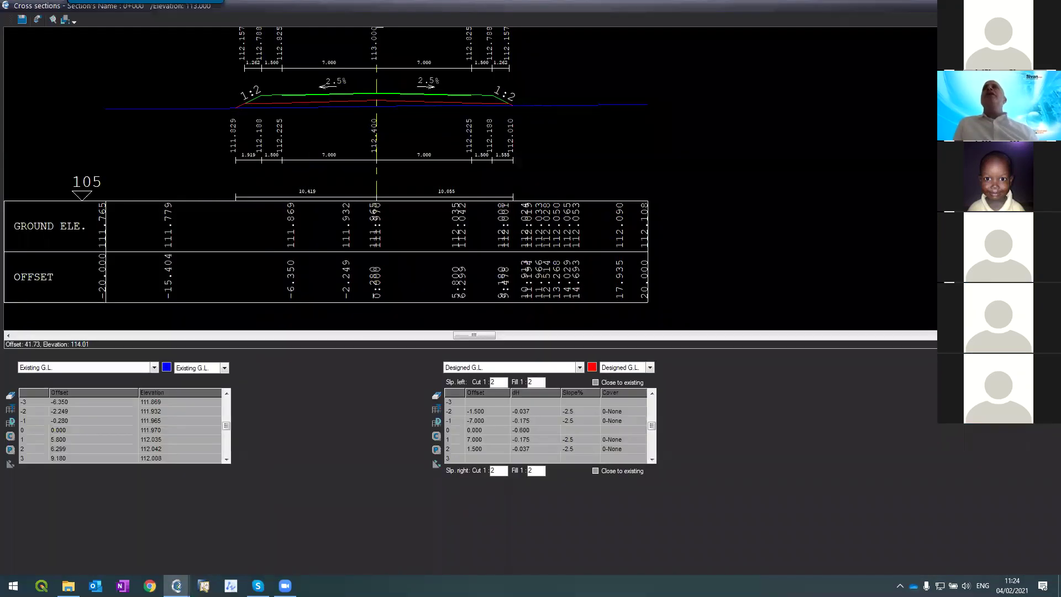
- Browse the cross sections between 0+025 and 0+225, comparing the Existing Road reference offsets with the designed road edges
{"action": "scroll", "coordinate": [392, 60], "scroll_direction": "up", "scroll_amount": 3}
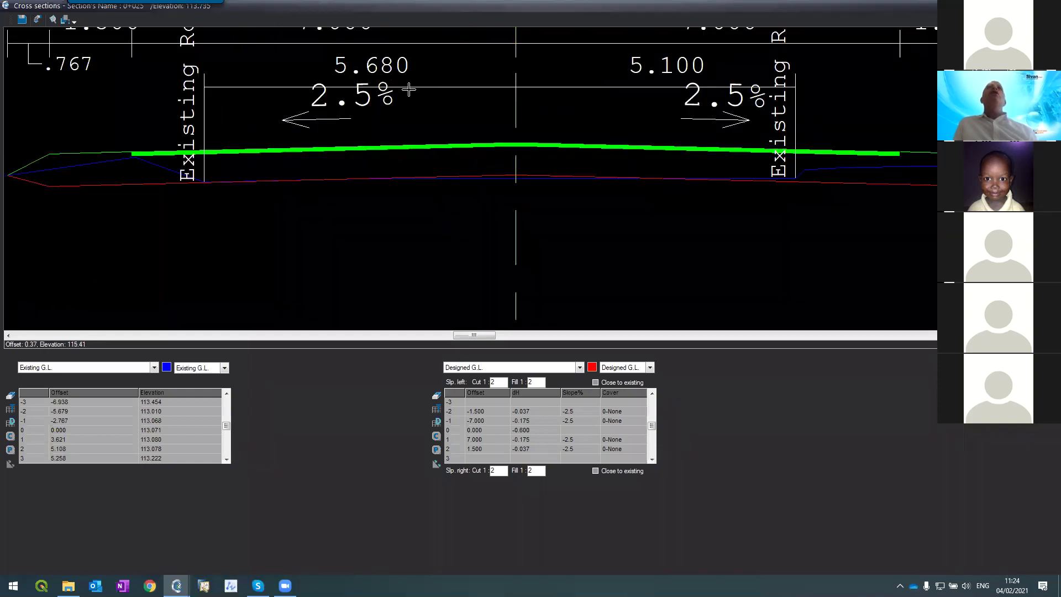
{"action": "scroll", "coordinate": [409, 90], "scroll_direction": "down", "scroll_amount": 5}
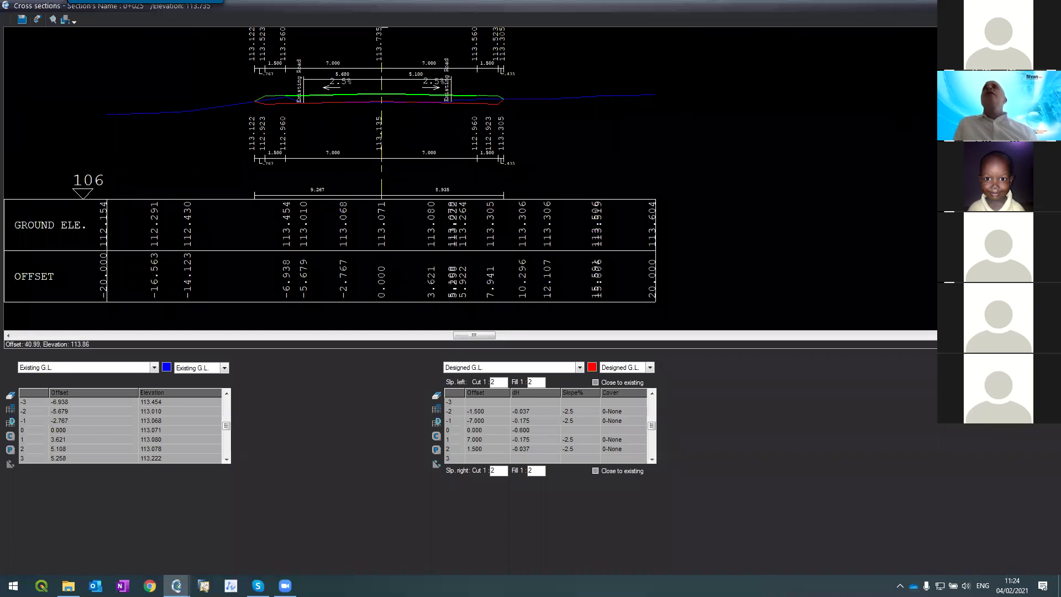
{"action": "key", "text": "Page_Down"}
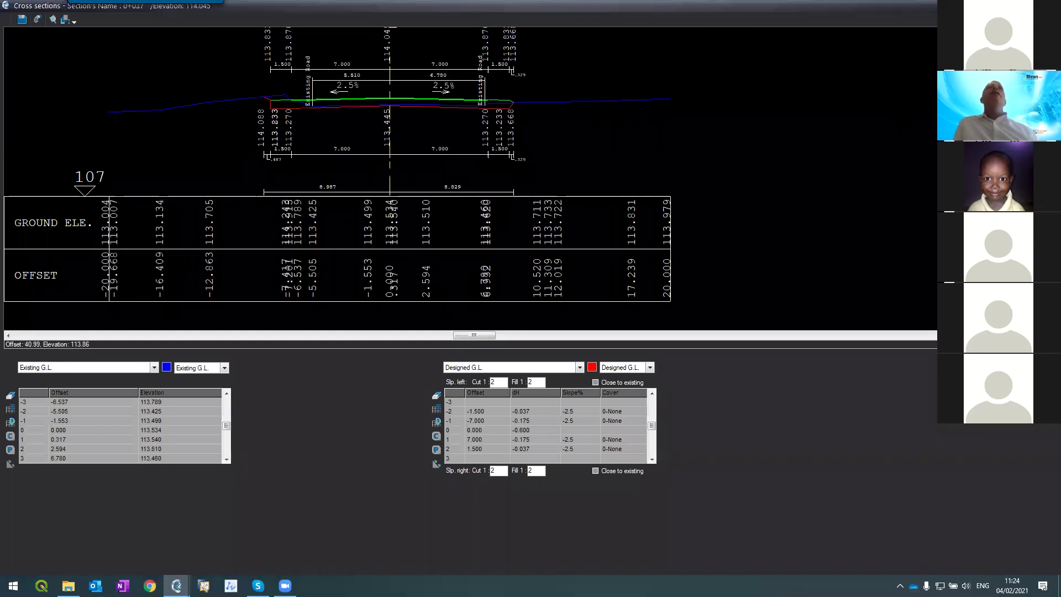
{"action": "key", "text": "Page_Up"}
{"action": "key", "text": "Page_Up"}
{"action": "key", "text": "Page_Up"}
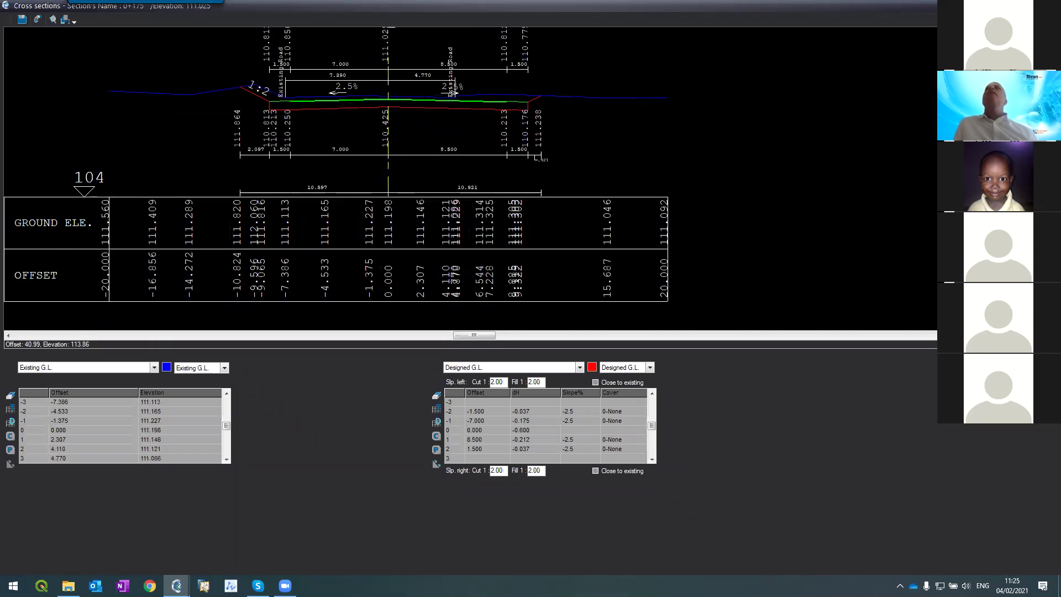
{"action": "key", "text": "Page_Up"}
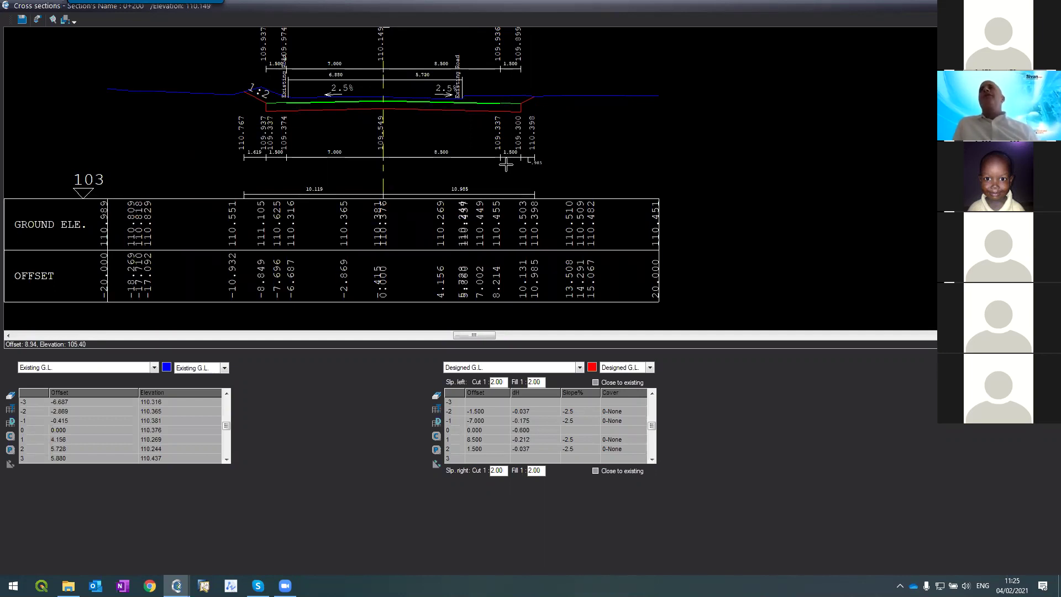
{"action": "key", "text": "Page_Down"}
{"action": "key", "text": "Page_Down"}
{"action": "key", "text": "Page_Down"}
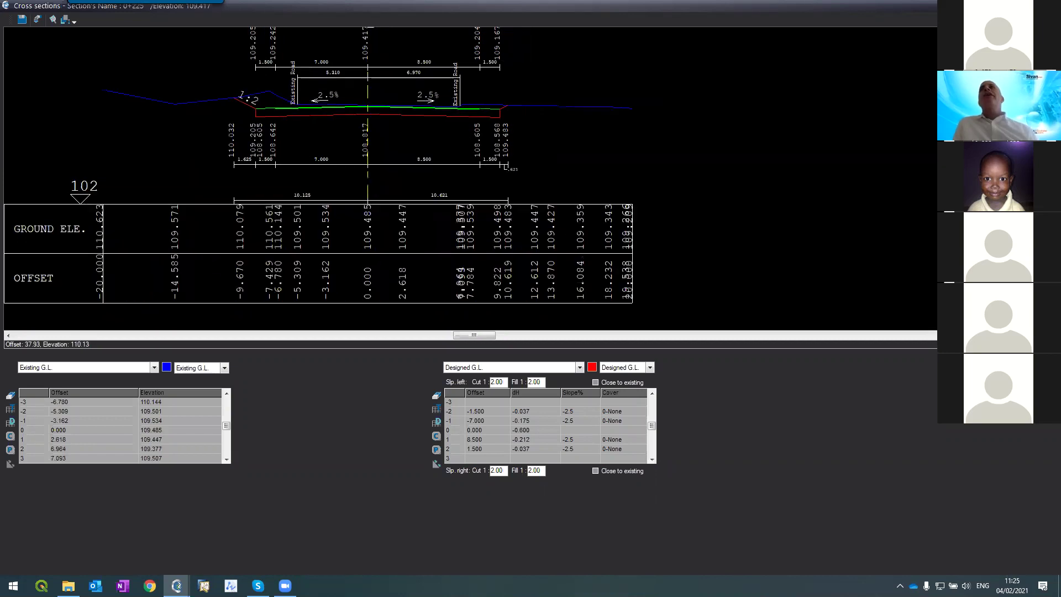
{"action": "key", "text": "Page_Down"}
{"action": "key", "text": "Page_Down"}
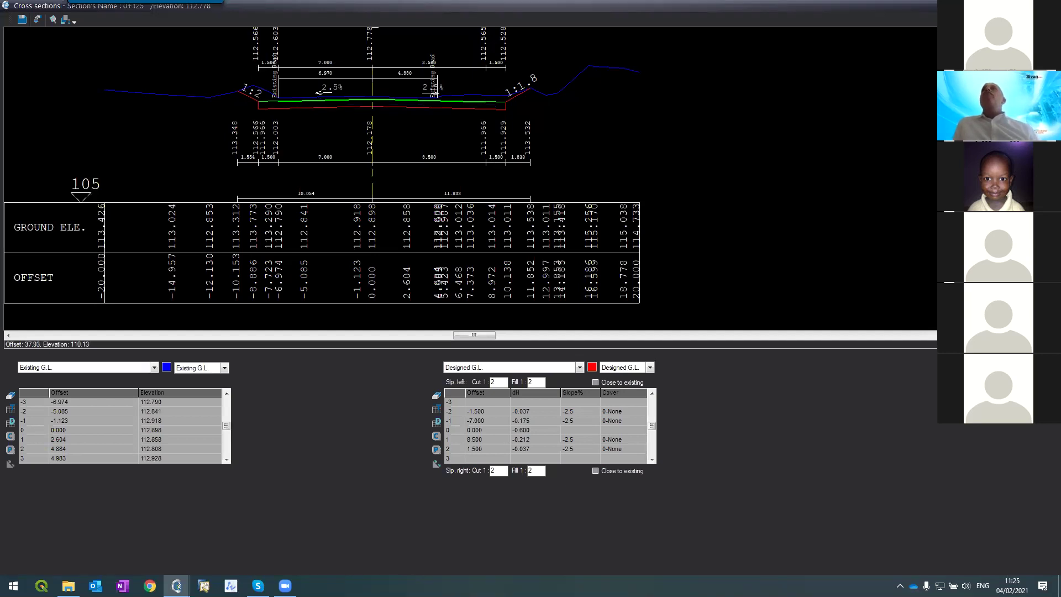
- Return to section 0+000 and recheck the Existing Road references in the sections up to 0+125
{"action": "key", "text": "Home"}
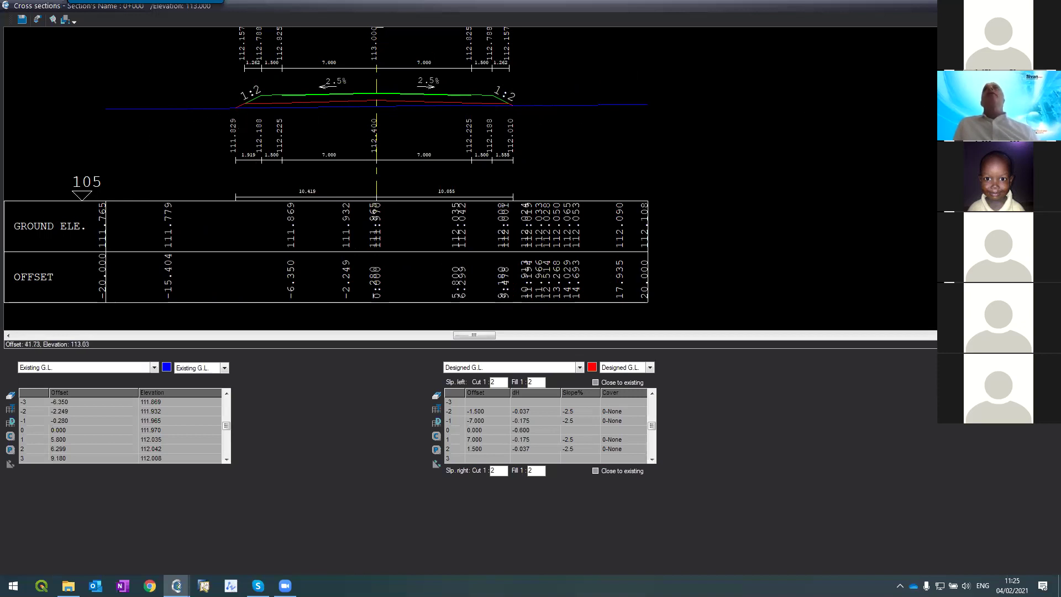
{"action": "key", "text": "Page_Down"}
{"action": "key", "text": "Page_Down"}
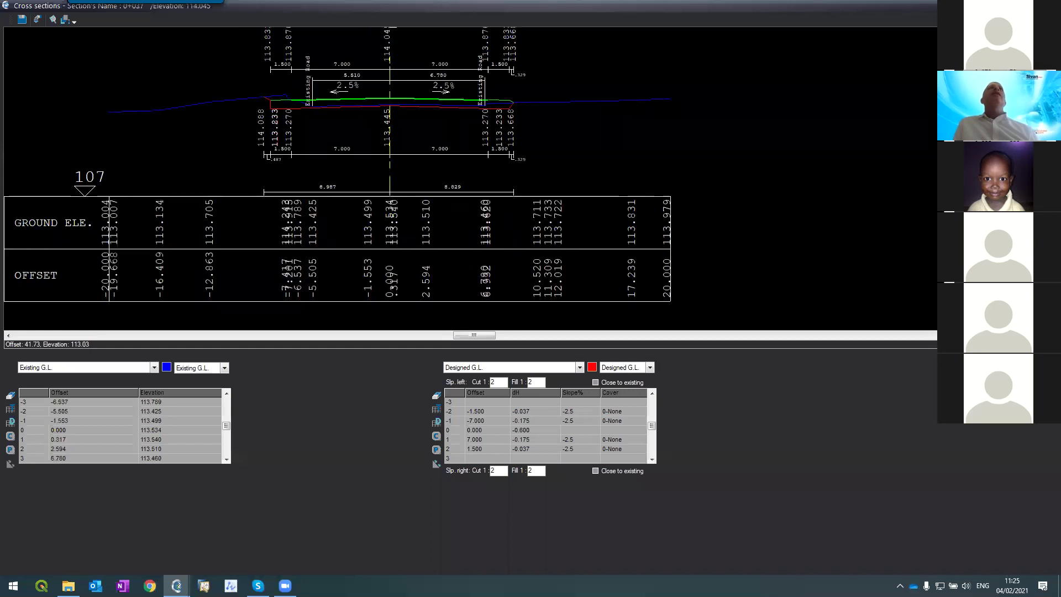
{"action": "key", "text": "Page_Down"}
{"action": "key", "text": "Page_Up"}
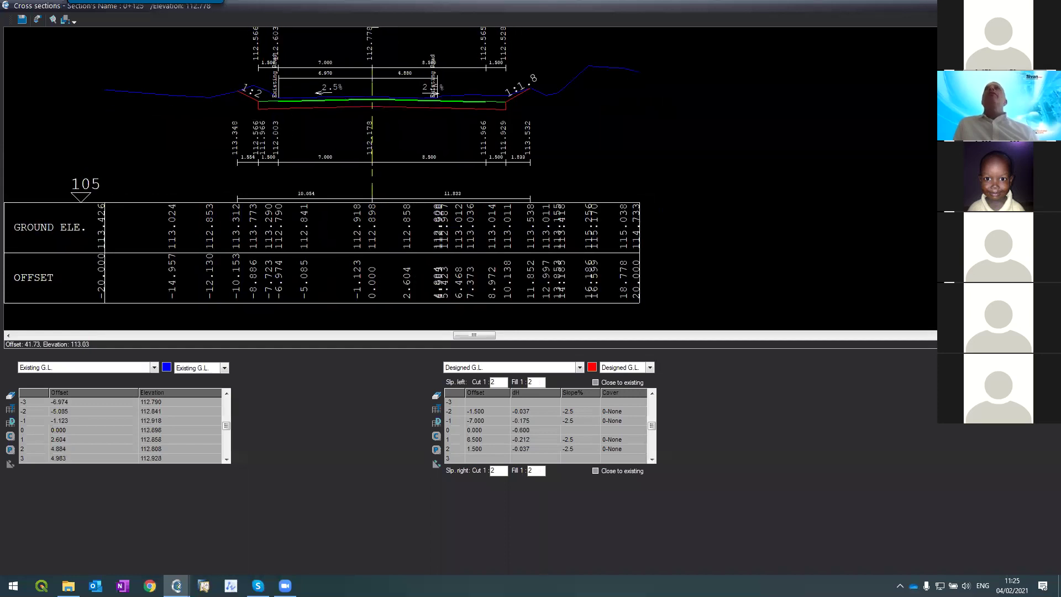
- At section 0+000, show the Left ditch parameters in place of Existing G.L. and the Right ditch parameters in place of Designed G.L
{"action": "scroll", "coordinate": [208, 99], "scroll_direction": "up", "scroll_amount": 5}
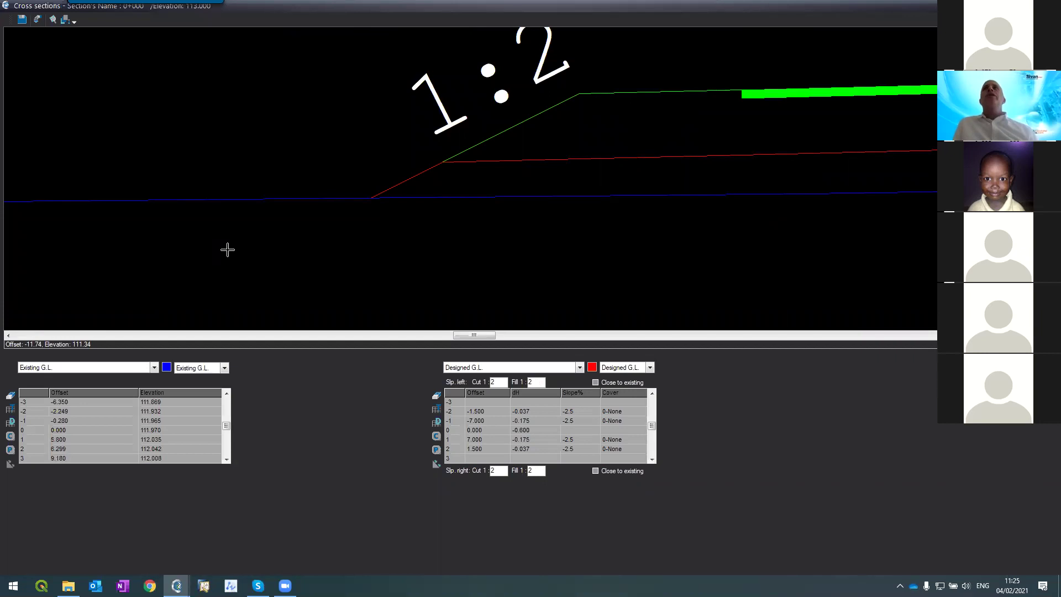
{"action": "left_click", "coordinate": [90, 372]}
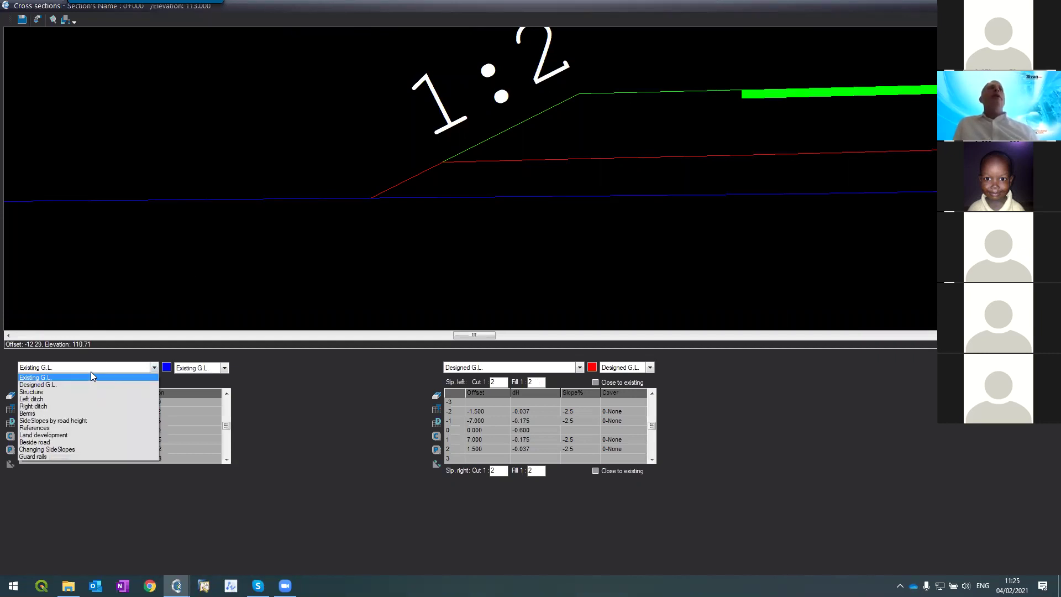
{"action": "left_click", "coordinate": [89, 399]}
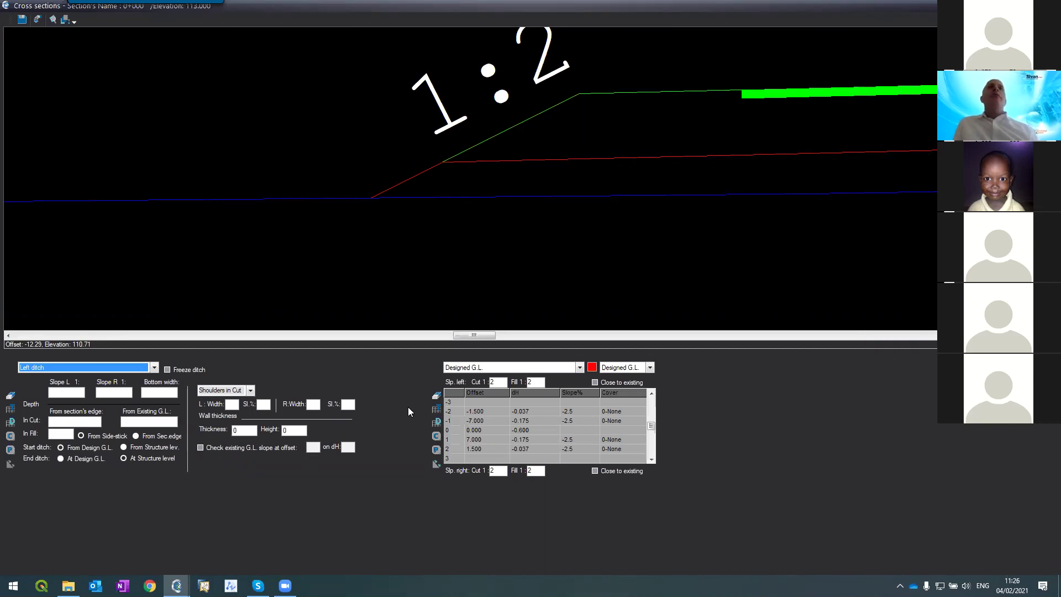
{"action": "left_click", "coordinate": [470, 368]}
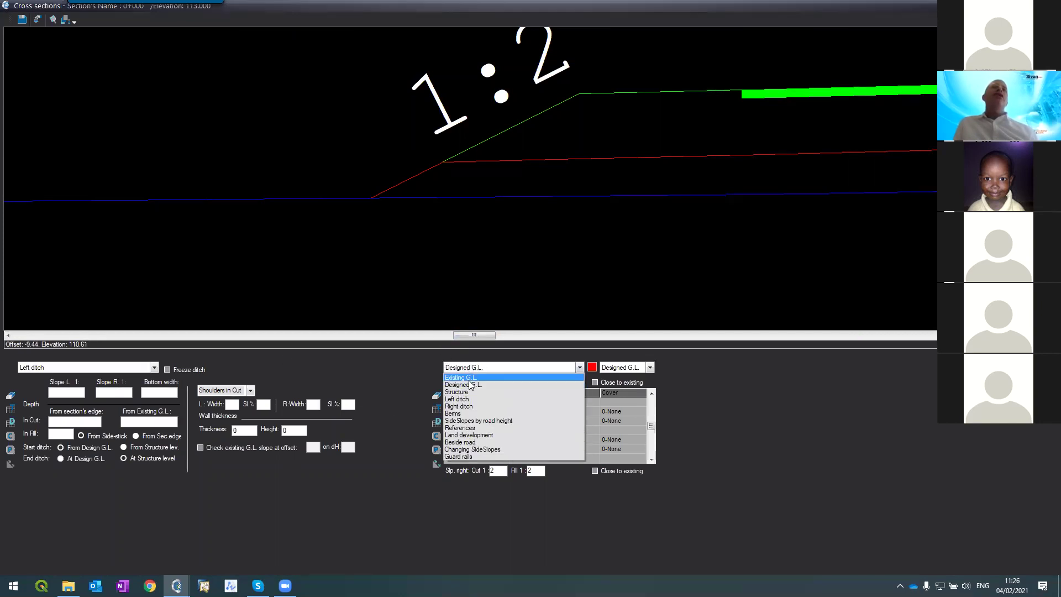
{"action": "left_click", "coordinate": [465, 407]}
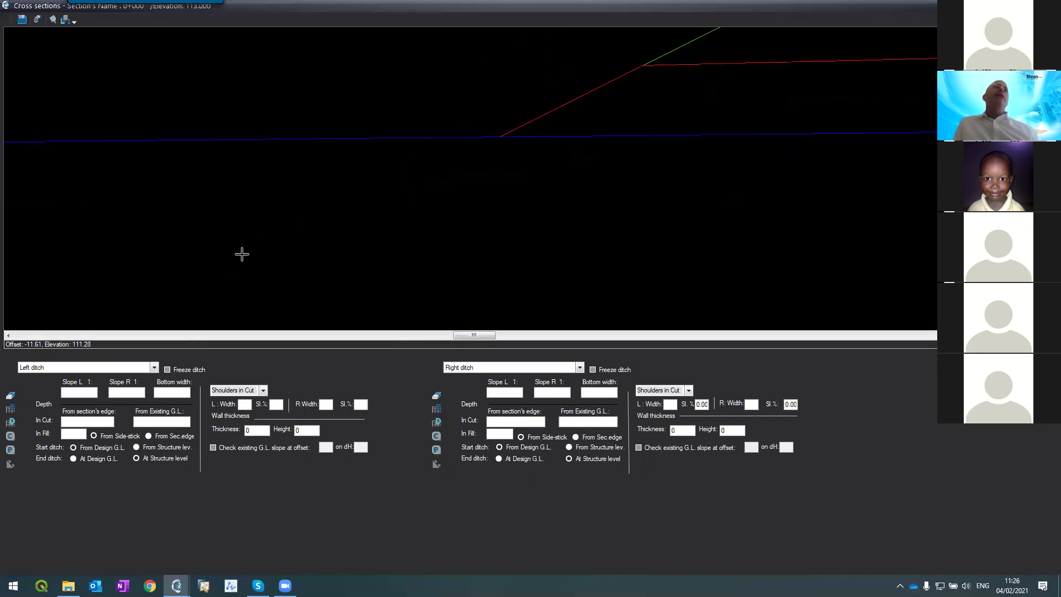
- Set the left ditch's depth to 0.6 in fill and 0.6 in cut, from both the section's edge and the existing G.L
{"action": "scroll", "coordinate": [246, 246], "scroll_direction": "down", "scroll_amount": 2}
{"action": "scroll", "coordinate": [247, 243], "scroll_direction": "down", "scroll_amount": 3}
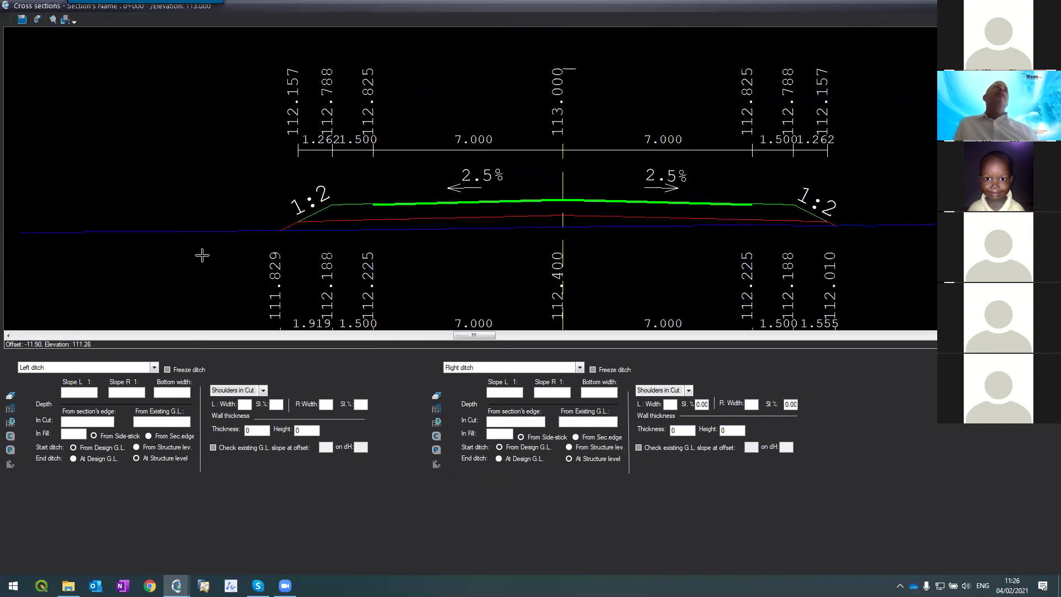
{"action": "scroll", "coordinate": [196, 255], "scroll_direction": "up", "scroll_amount": 3}
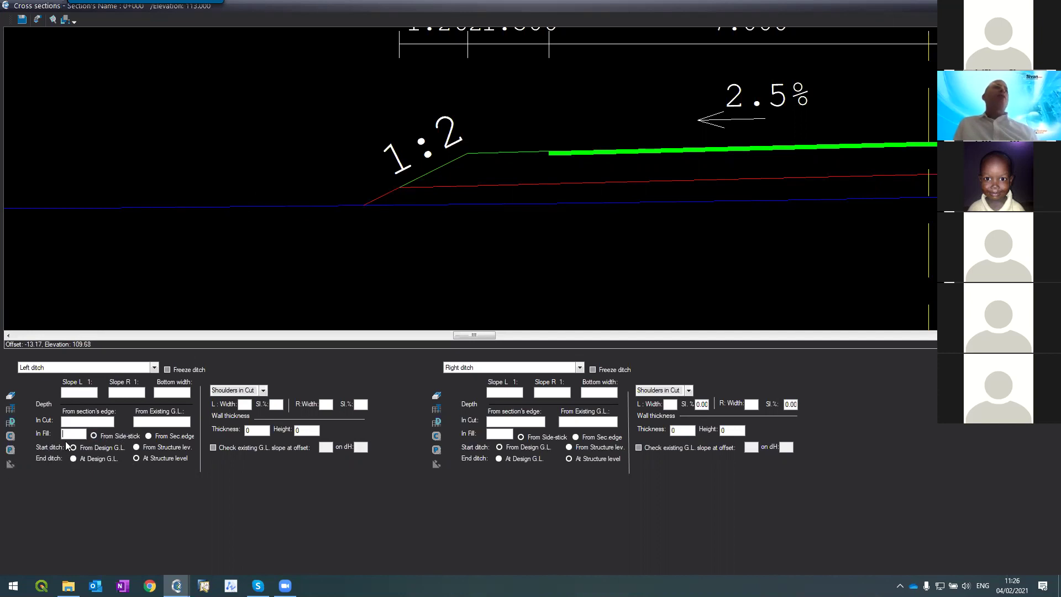
{"action": "type", "text": "0.6"}
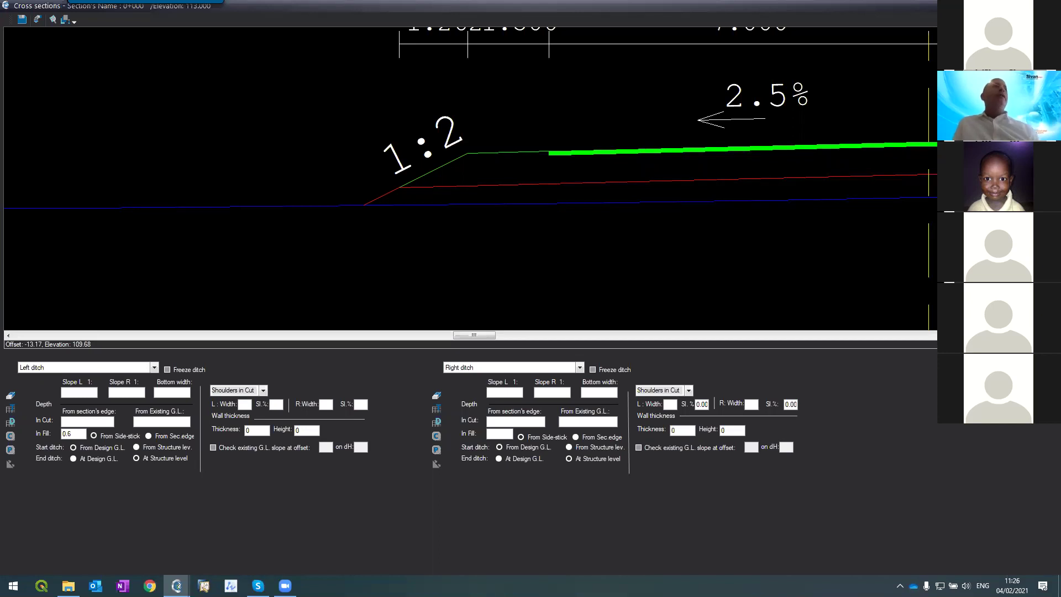
{"action": "left_click", "coordinate": [79, 422]}
{"action": "type", "text": "0.6"}
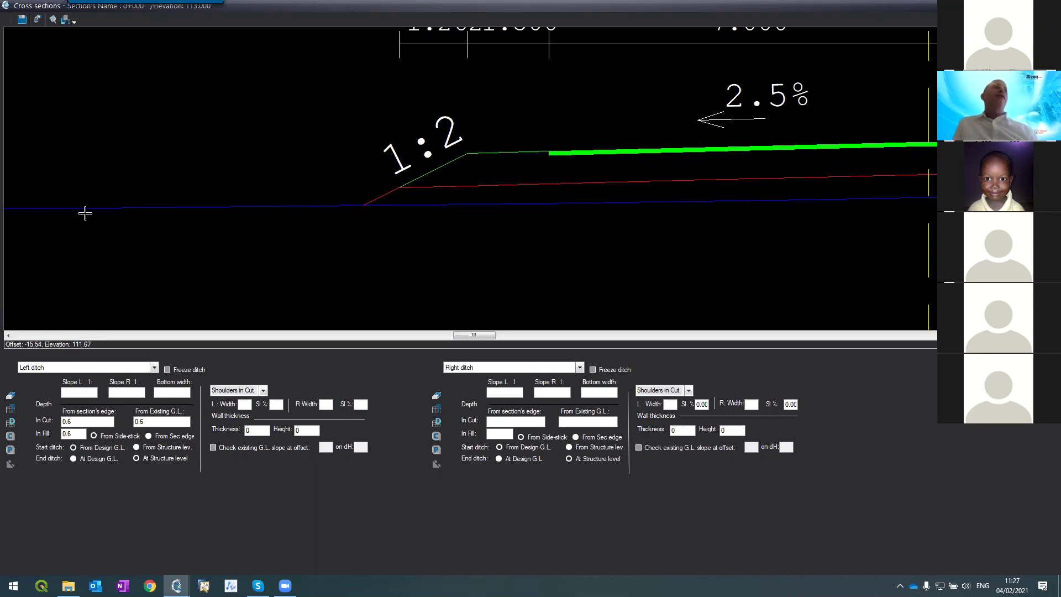
- Give the left ditch left and right slopes of 1:2 and a bottom width of 0.5, and apply the ditch to section 0+000
{"action": "left_click", "coordinate": [81, 393]}
{"action": "type", "text": "2"}
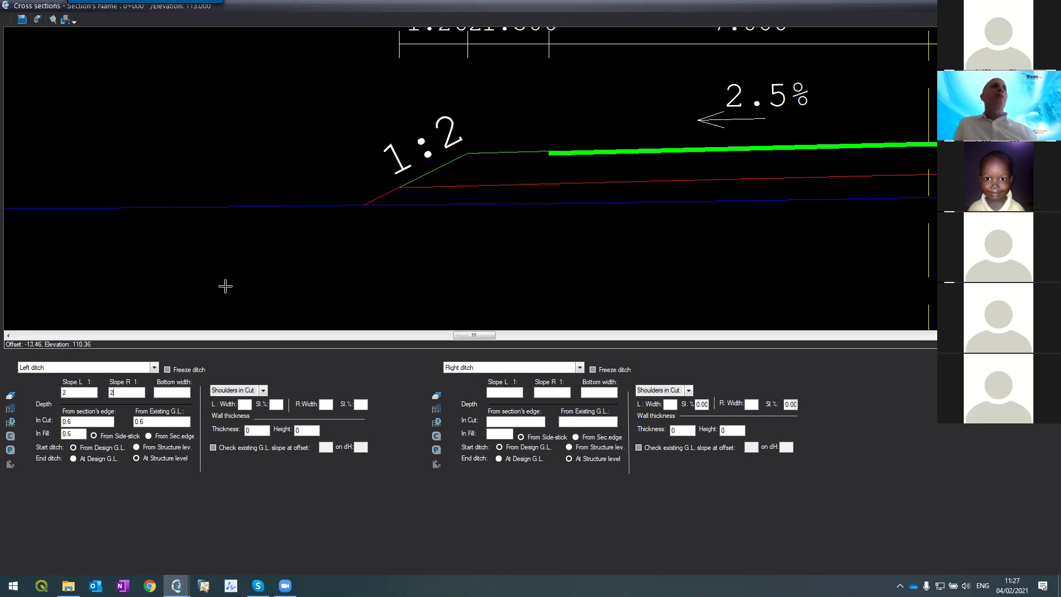
{"action": "left_click", "coordinate": [164, 393]}
{"action": "type", "text": "0."}
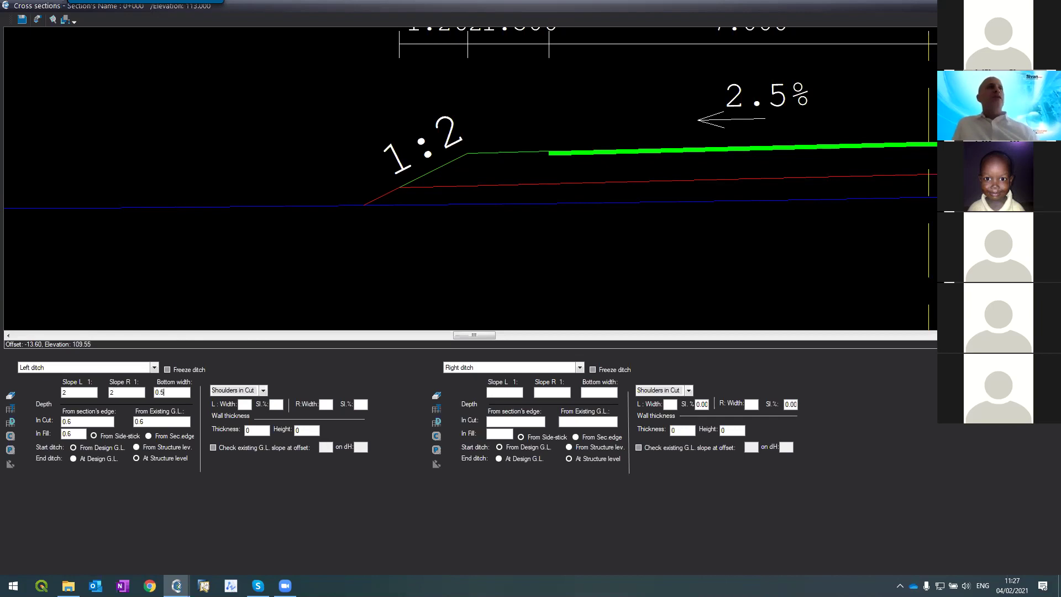
{"action": "type", "text": "5"}
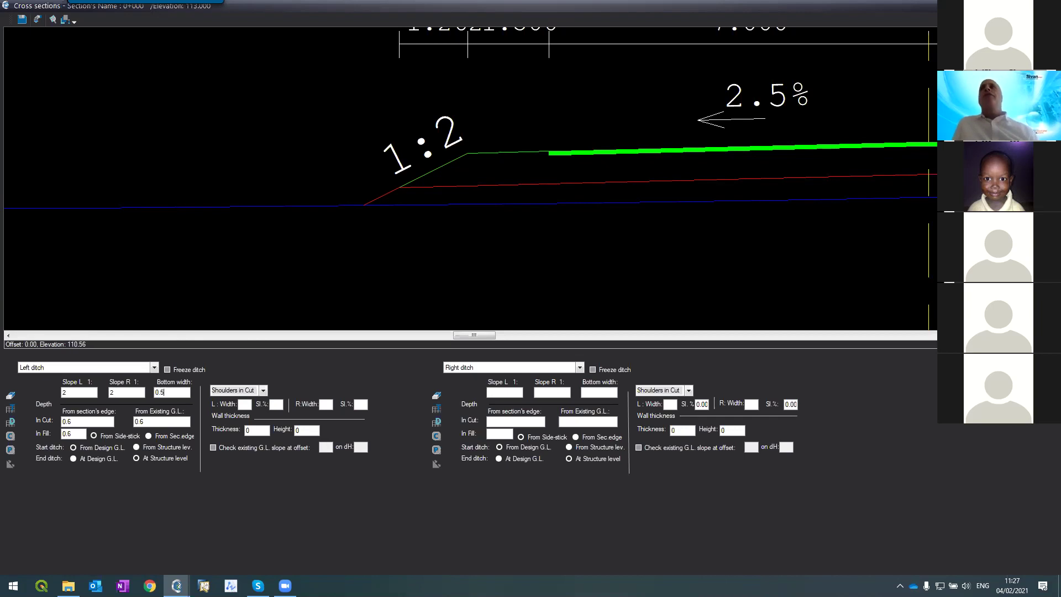
{"action": "key", "text": "Return"}
- Inspect the left ditch drawn at section 0+000 and send the whole ditch definition to all the road's sections
{"action": "scroll", "coordinate": [188, 100], "scroll_direction": "up", "scroll_amount": 5}
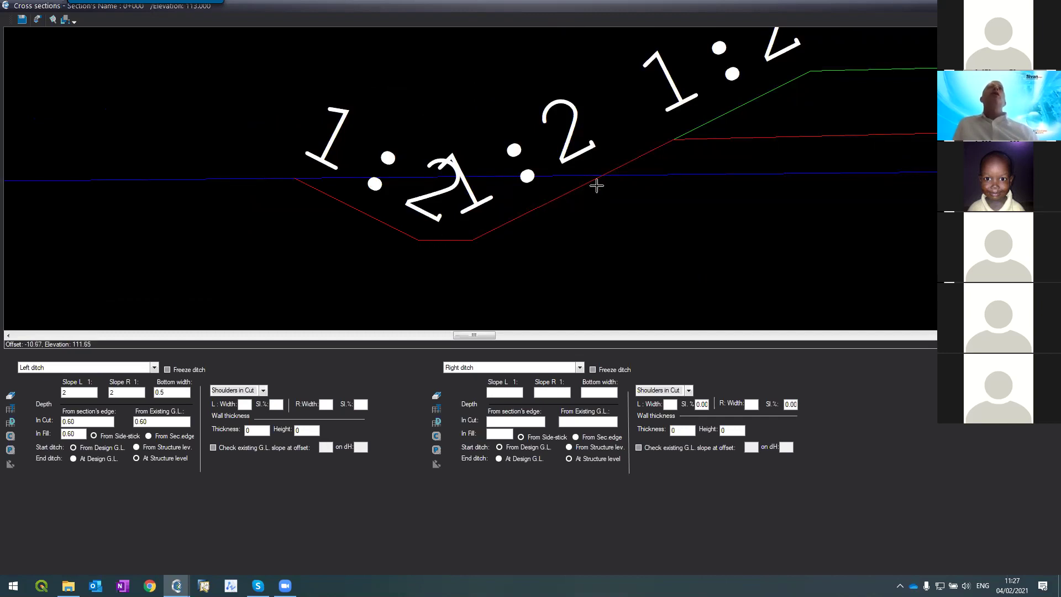
{"action": "scroll", "coordinate": [632, 163], "scroll_direction": "up", "scroll_amount": 3}
{"action": "scroll", "coordinate": [333, 178], "scroll_direction": "down", "scroll_amount": 3}
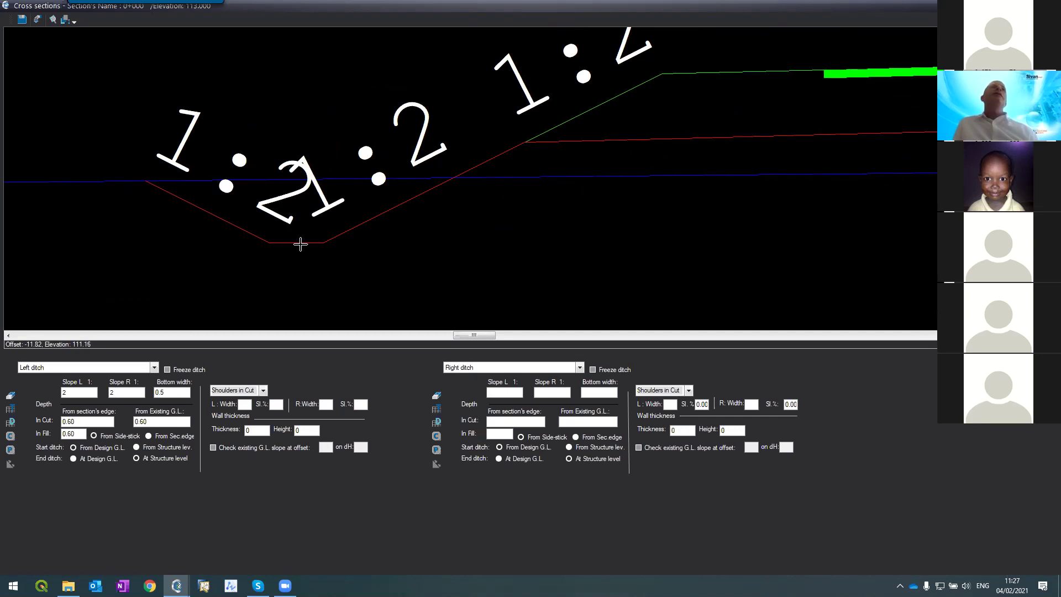
{"action": "scroll", "coordinate": [243, 188], "scroll_direction": "down", "scroll_amount": 3}
{"action": "scroll", "coordinate": [244, 187], "scroll_direction": "down", "scroll_amount": 3}
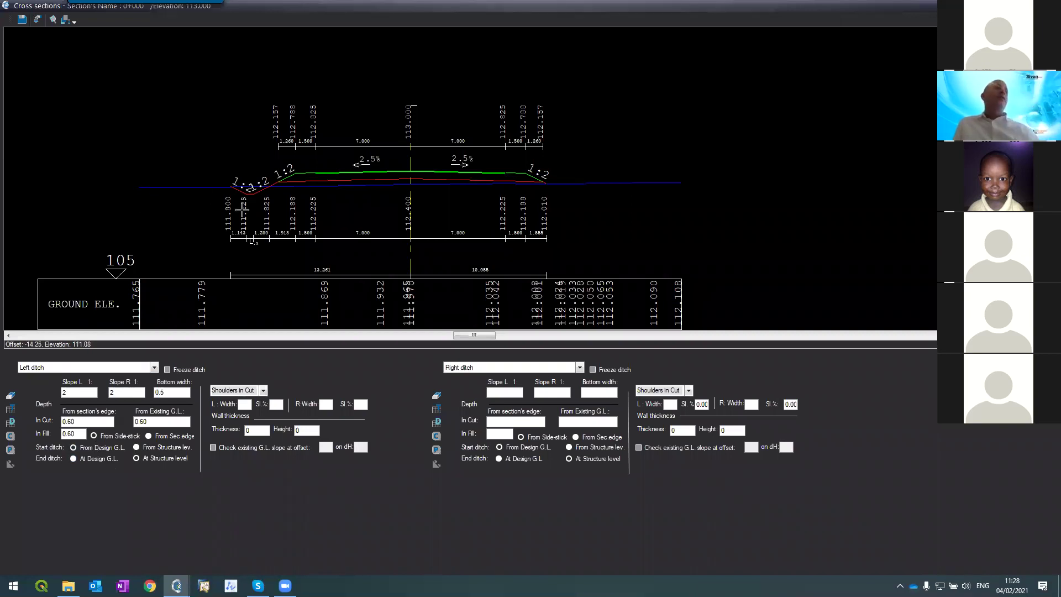
{"action": "right_click", "coordinate": [66, 394]}
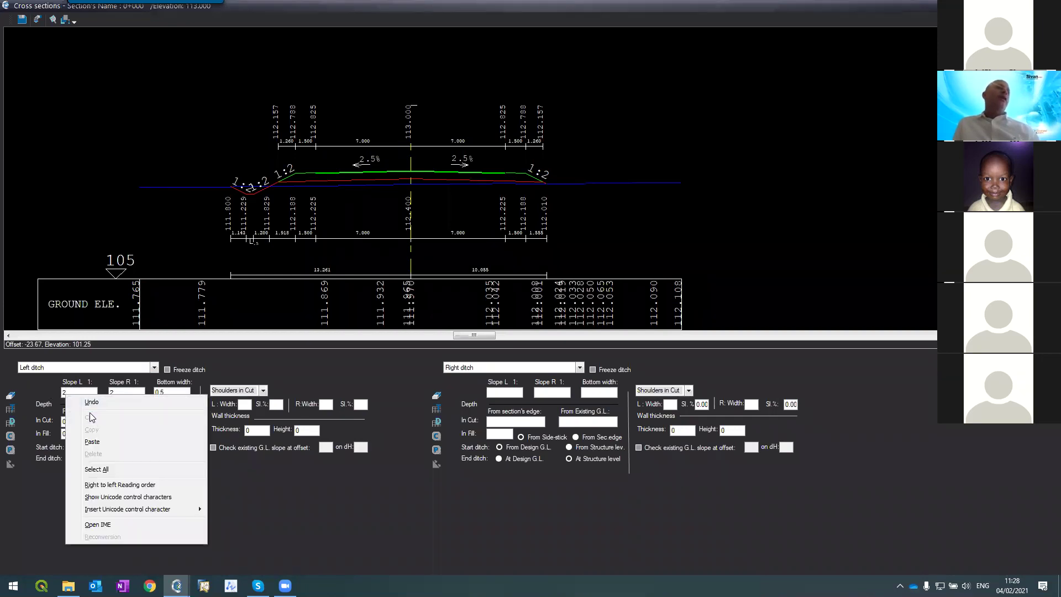
{"action": "left_click", "coordinate": [28, 485]}
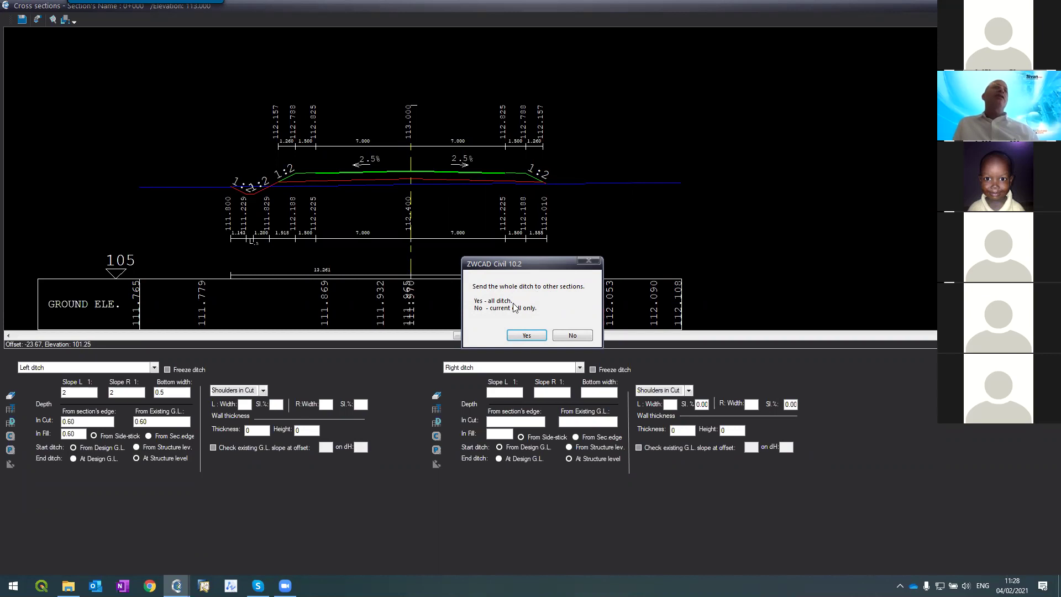
{"action": "left_click", "coordinate": [521, 336]}
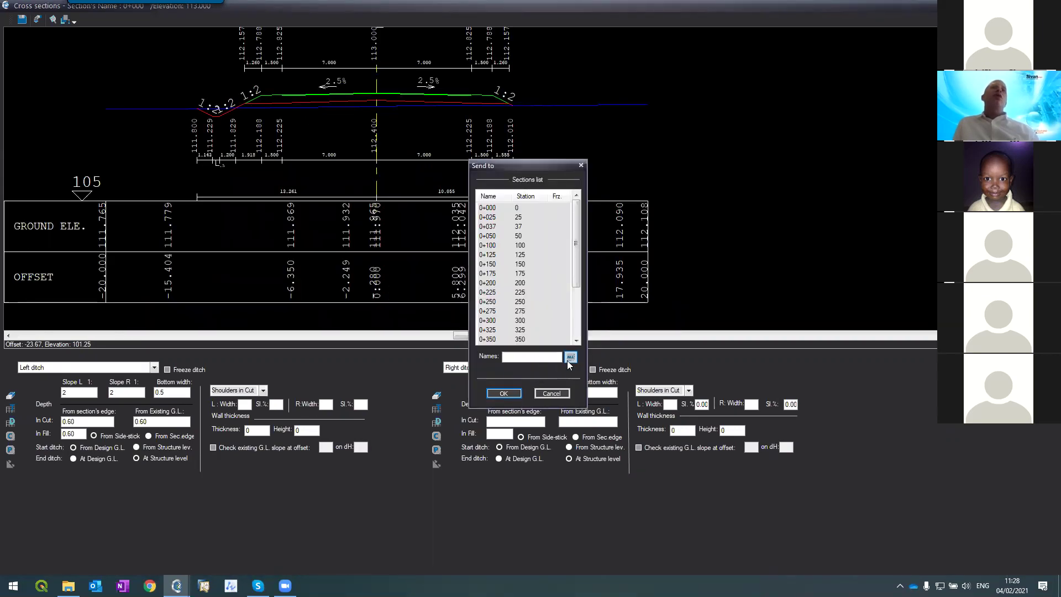
{"action": "left_click", "coordinate": [570, 358]}
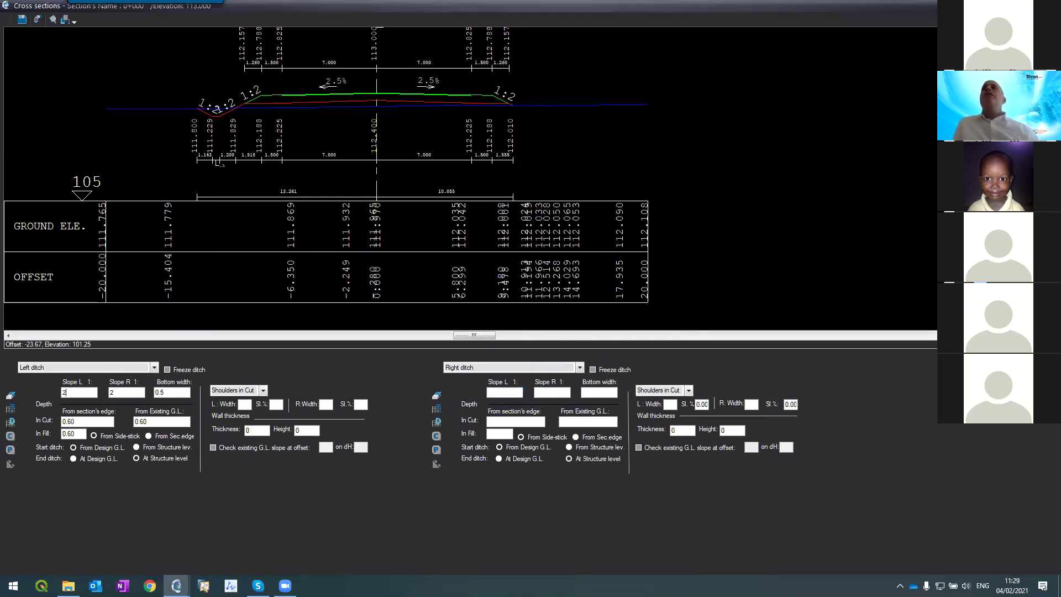
- Process the sections with the All Design table and examine the left ditch at section 0+125
{"action": "double_click", "coordinate": [535, 312]}
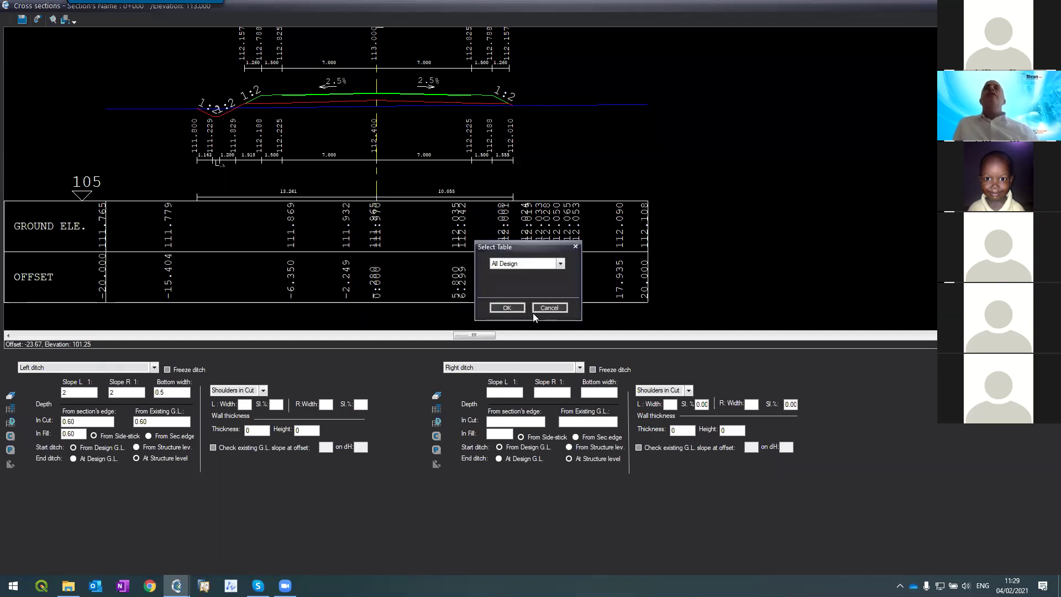
{"action": "left_click", "coordinate": [522, 311]}
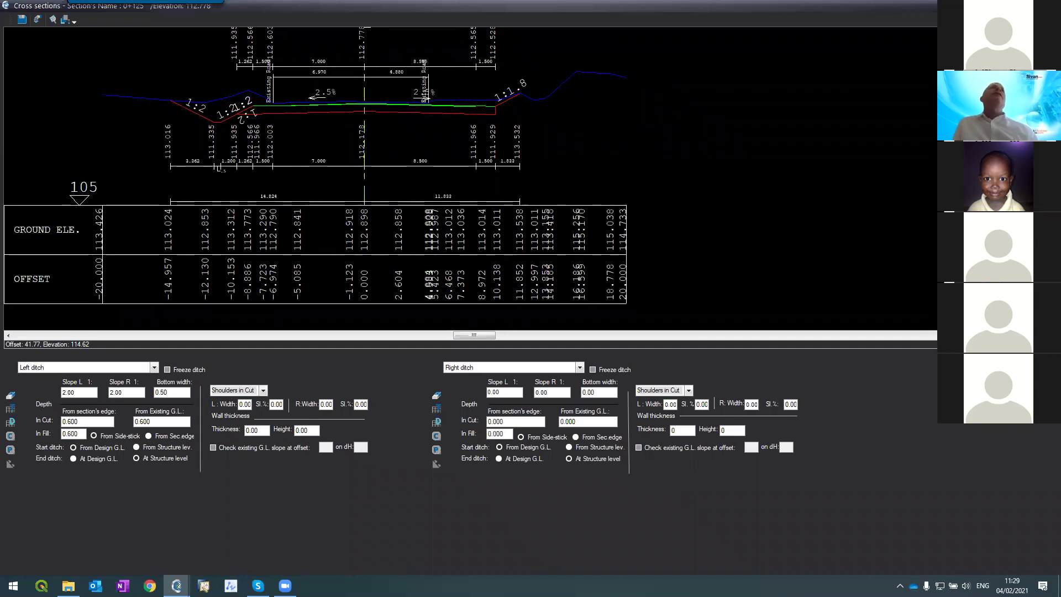
{"action": "scroll", "coordinate": [213, 102], "scroll_direction": "up", "scroll_amount": 2}
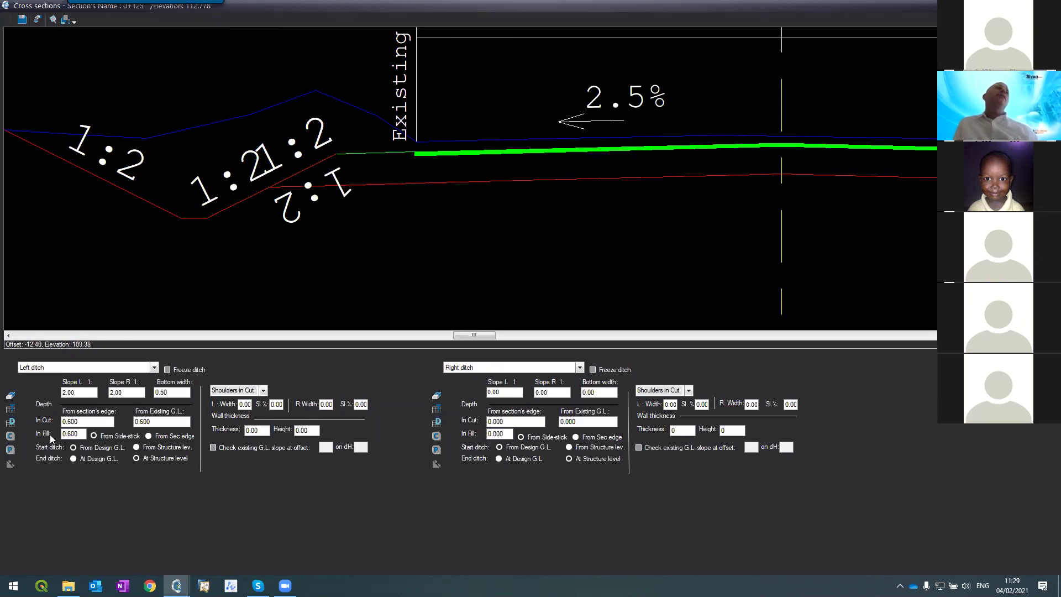
{"action": "double_click", "coordinate": [78, 419]}
- Browse the sections between 0+037 and 0+400 and examine the left ditch closely at section 0+300
{"action": "key", "text": "Page_Up"}
{"action": "key", "text": "Page_Up"}
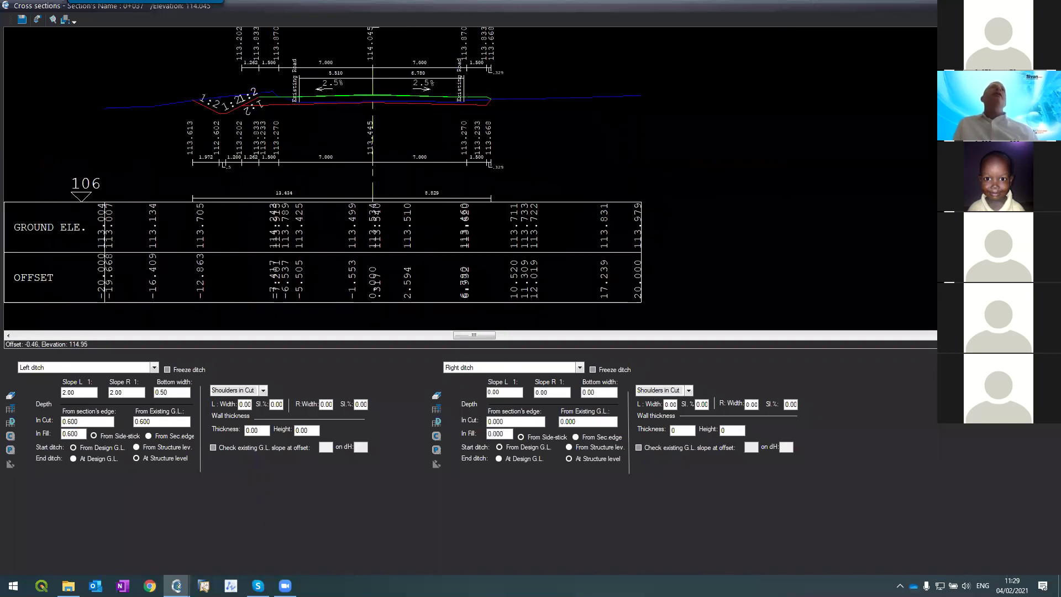
{"action": "key", "text": "Page_Down"}
{"action": "key", "text": "Page_Down"}
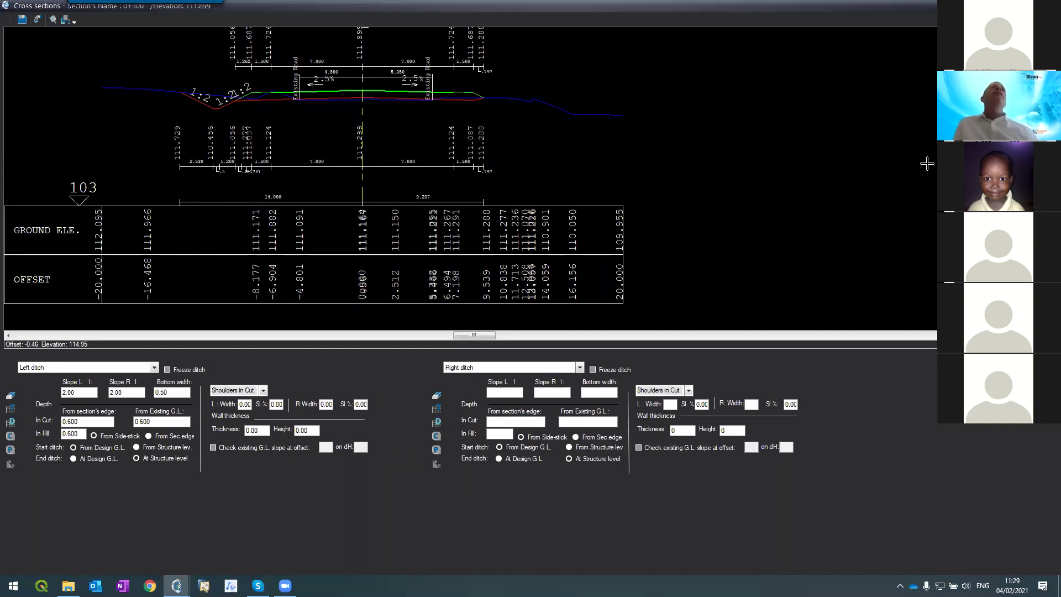
{"action": "scroll", "coordinate": [268, 83], "scroll_direction": "up", "scroll_amount": 3}
{"action": "scroll", "coordinate": [222, 103], "scroll_direction": "up", "scroll_amount": 2}
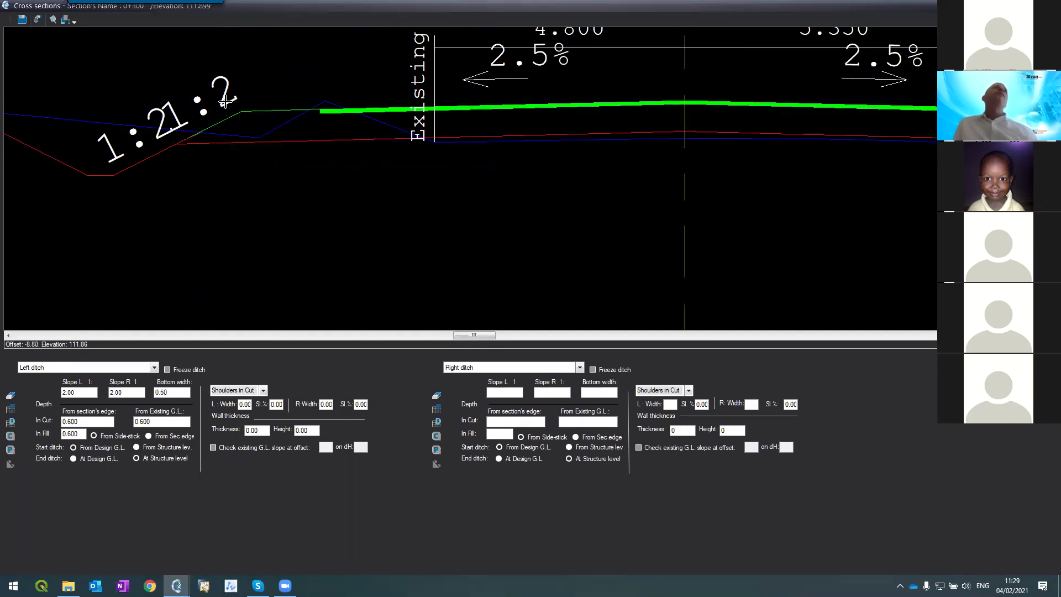
{"action": "key", "text": "Page_Down"}
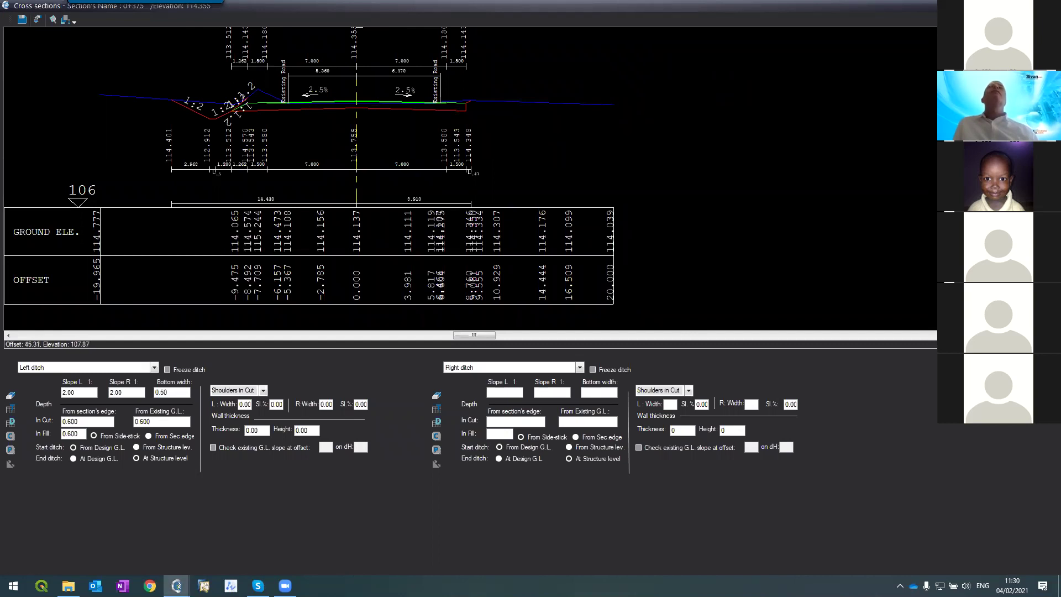
{"action": "key", "text": "Page_Down"}
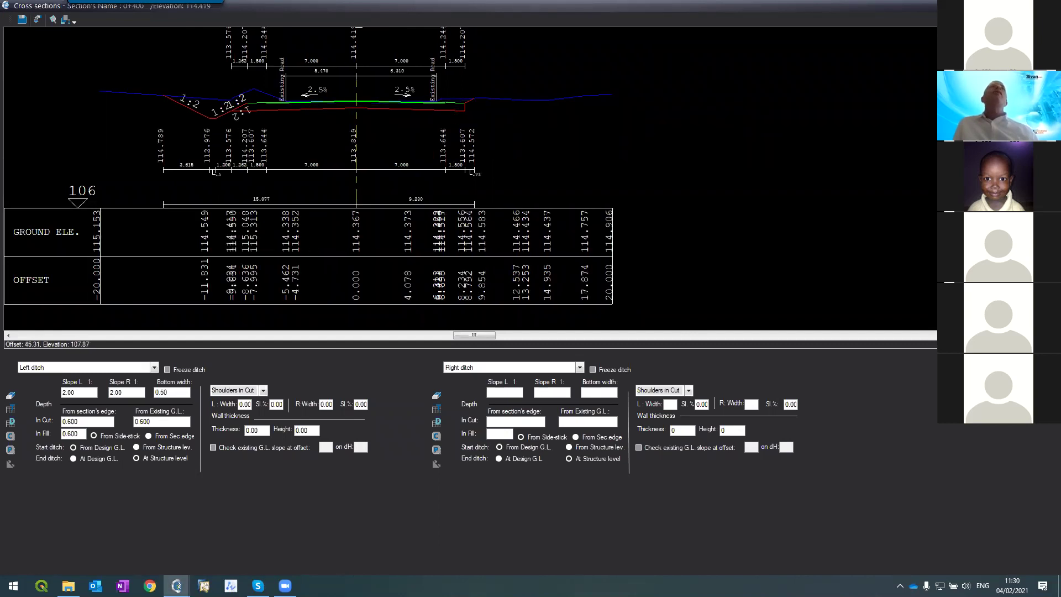
{"action": "key", "text": "Page_Up"}
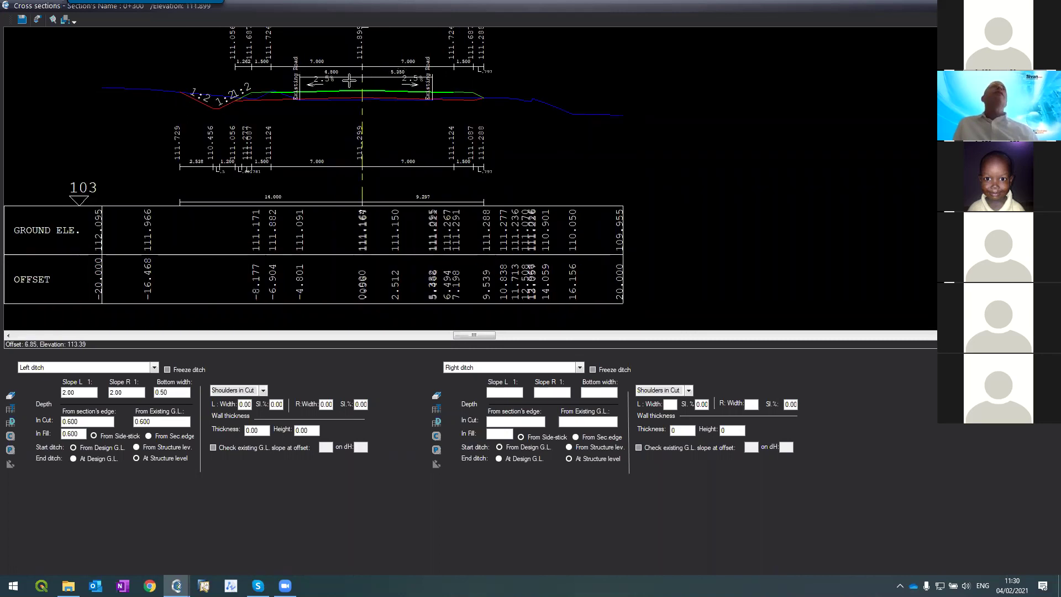
{"action": "scroll", "coordinate": [202, 71], "scroll_direction": "up", "scroll_amount": 3}
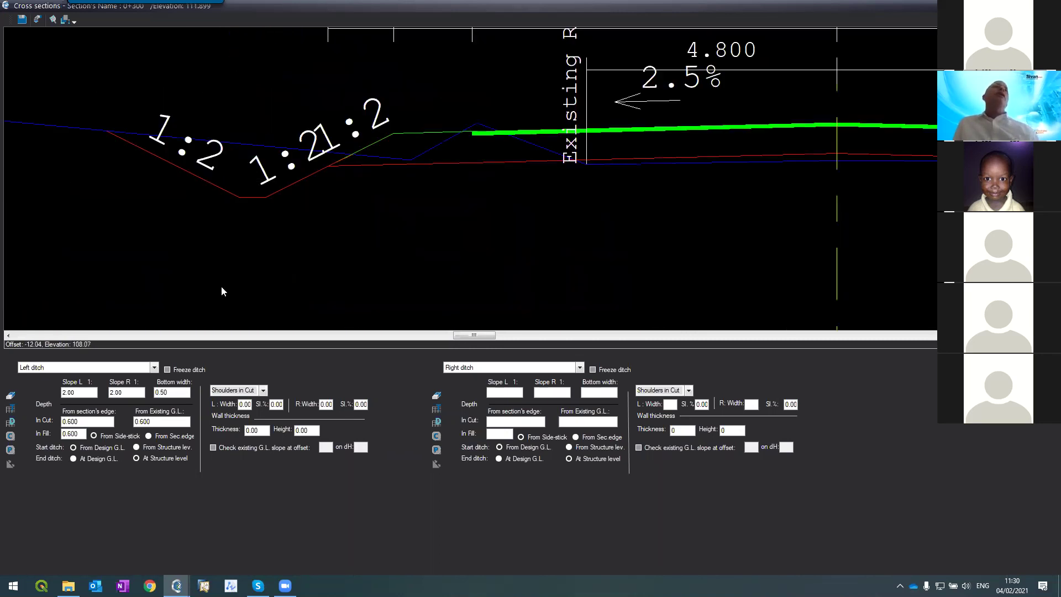
- Review the left ditch's cut depths from the section's edge and from the existing G.L. at section 0+300
{"action": "double_click", "coordinate": [72, 421]}
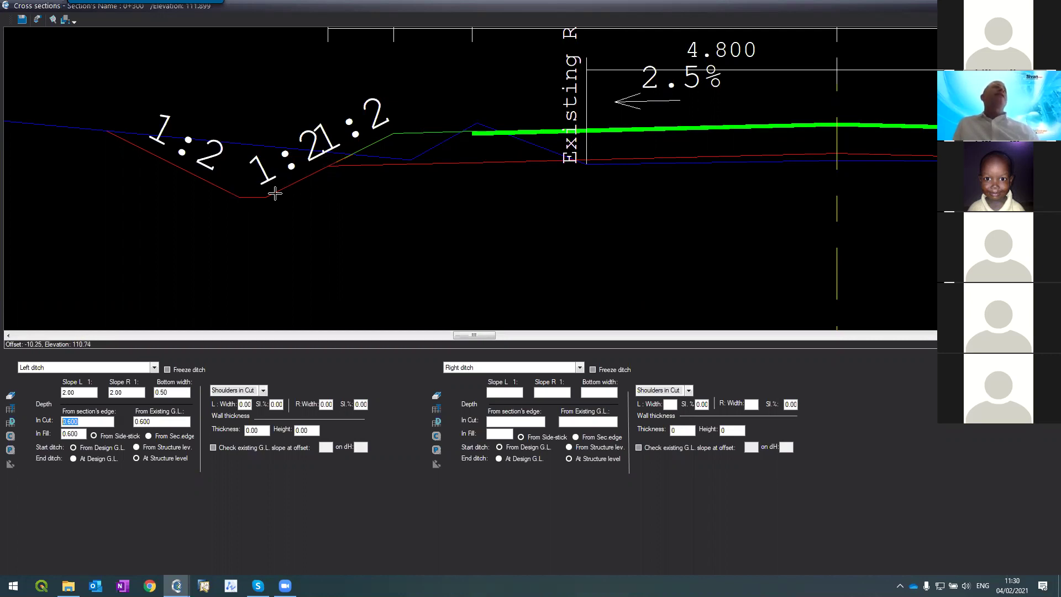
{"action": "key", "text": "Tab"}
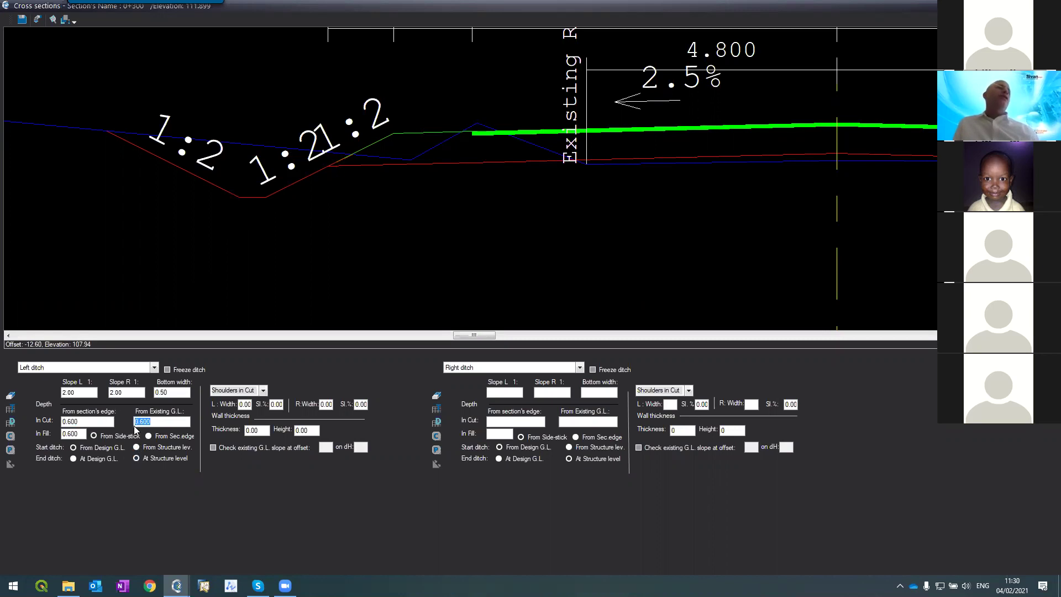
{"action": "left_click_drag", "start_coordinate": [86, 423], "coordinate": [15, 423]}
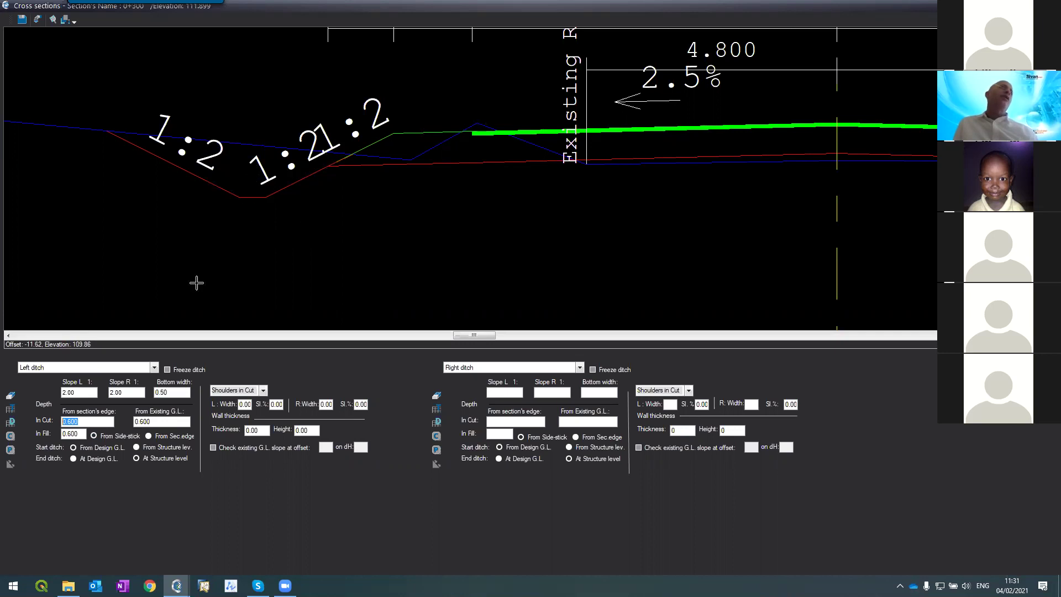
{"action": "left_click", "coordinate": [154, 422]}
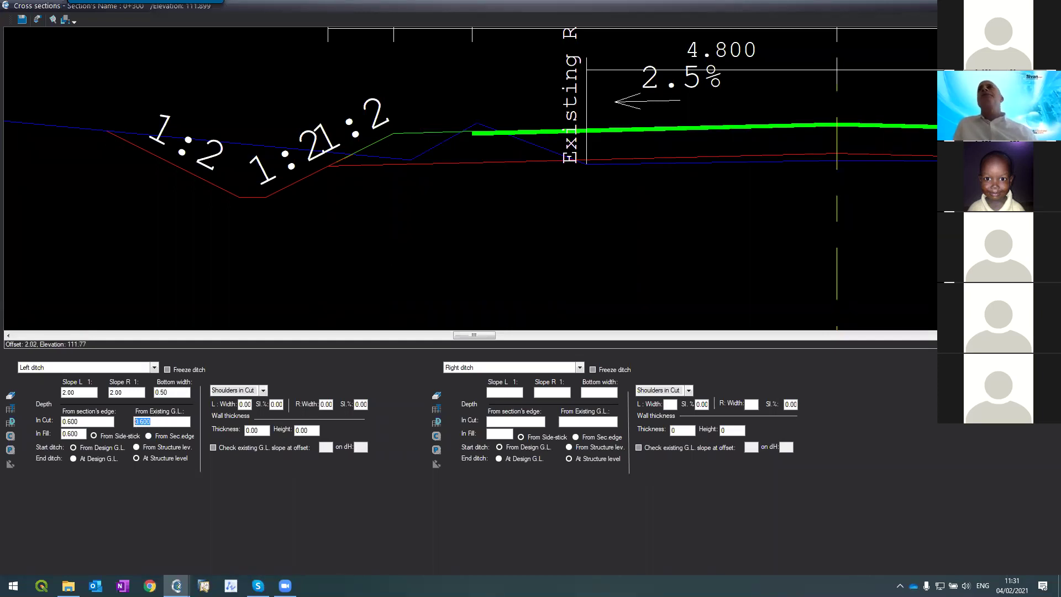
- Return to section 0+000 and give the right ditch left and right slopes of 1:2 and a bottom width of 0.5
{"action": "key", "text": "Page_Down"}
{"action": "key", "text": "Page_Down"}
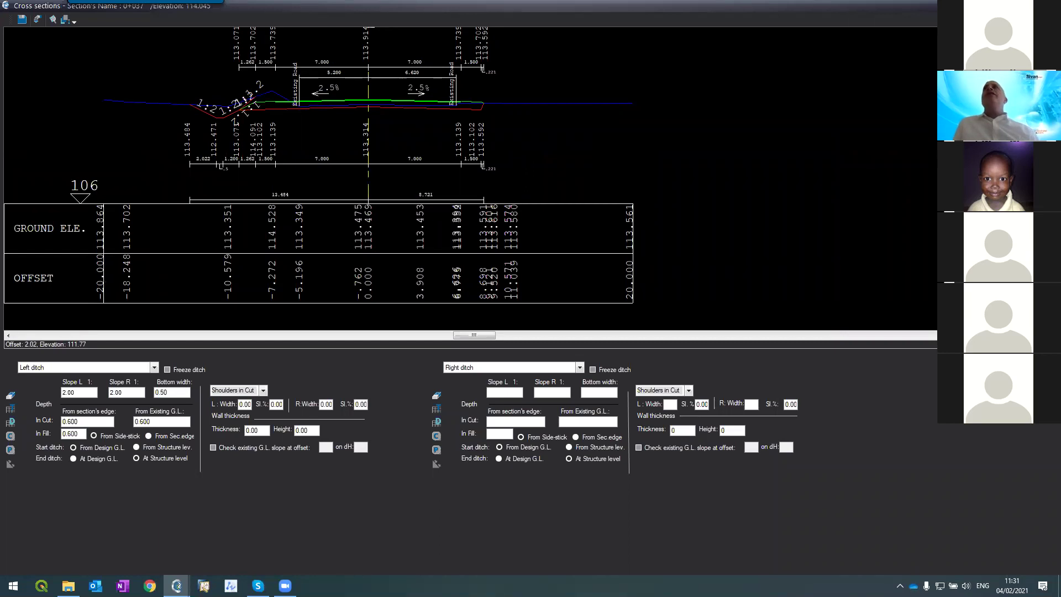
{"action": "key", "text": "Page_Down"}
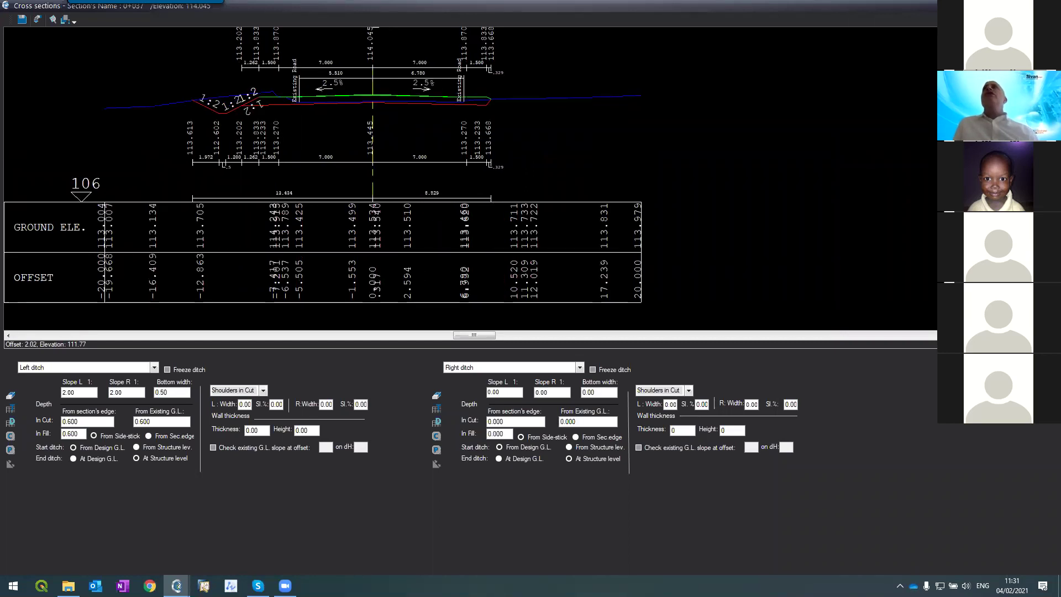
{"action": "key", "text": "Page_Up"}
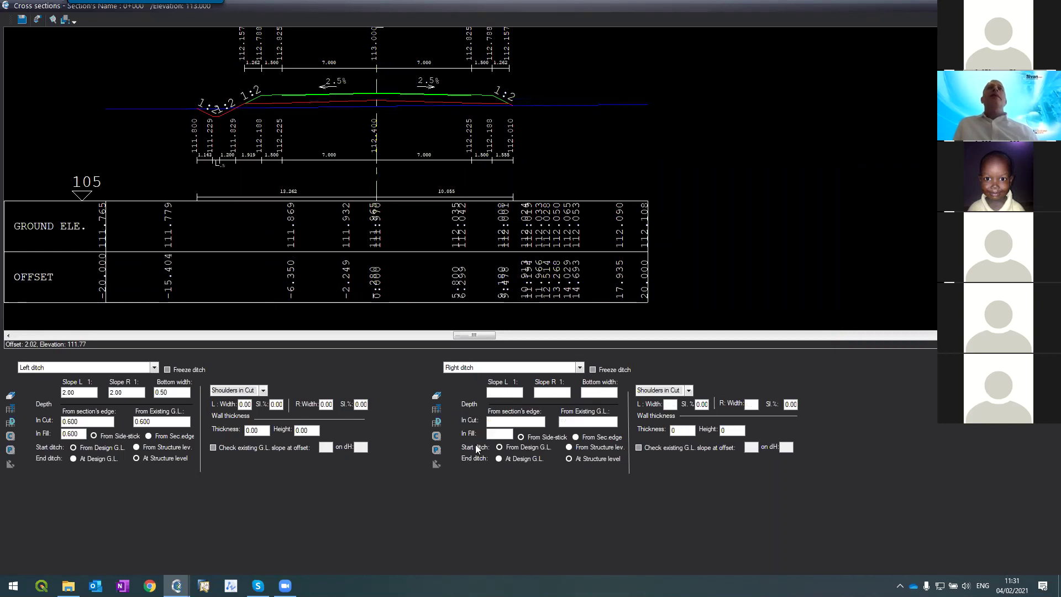
{"action": "type", "text": "2"}
{"action": "key", "text": "Tab"}
{"action": "type", "text": "2"}
{"action": "type", "text": "0.5"}
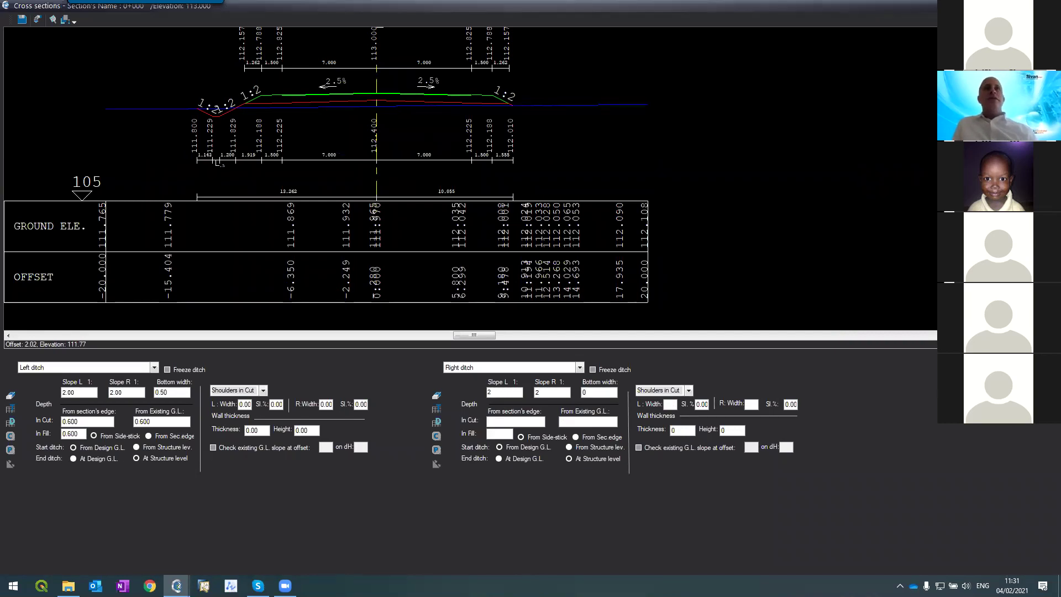
- Set the right ditch's depth to 0.6 in fill and 0.6 in cut from both references, and apply it to section 0+000
{"action": "left_click", "coordinate": [503, 425]}
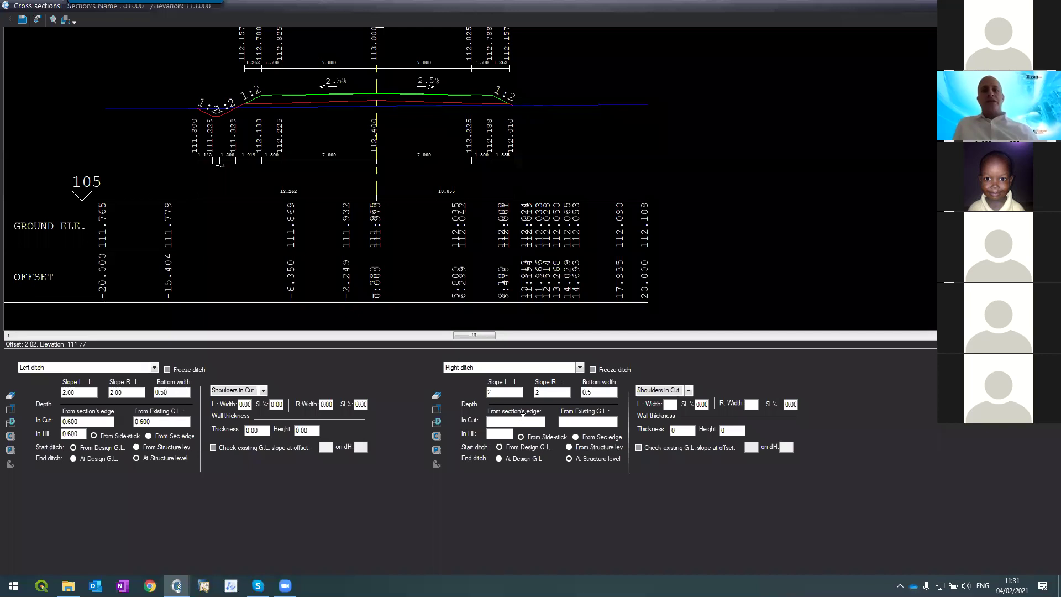
{"action": "type", "text": "0.6"}
{"action": "key", "text": "Tab"}
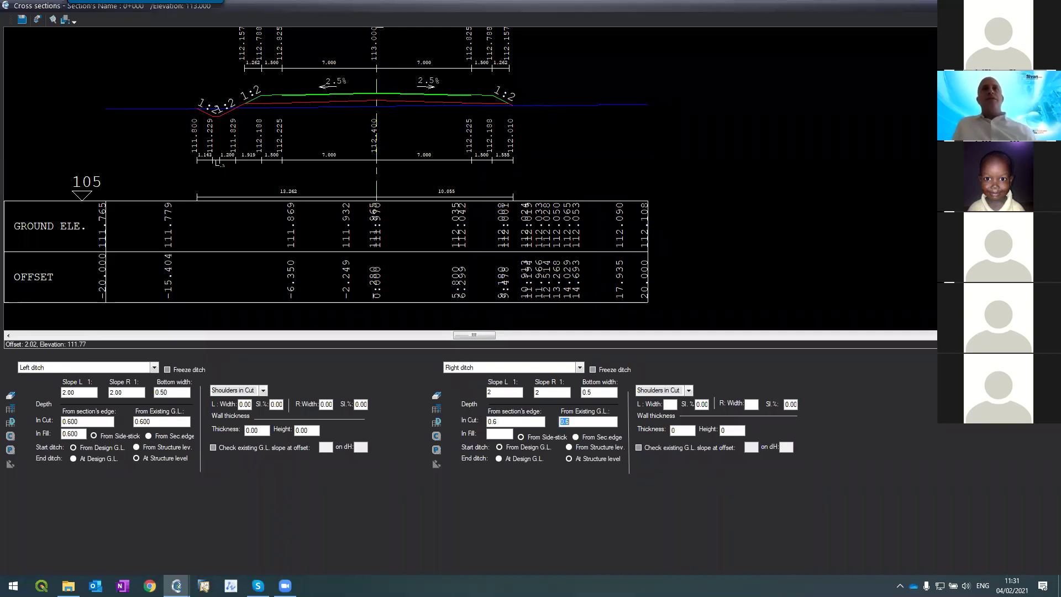
{"action": "type", "text": "0.6"}
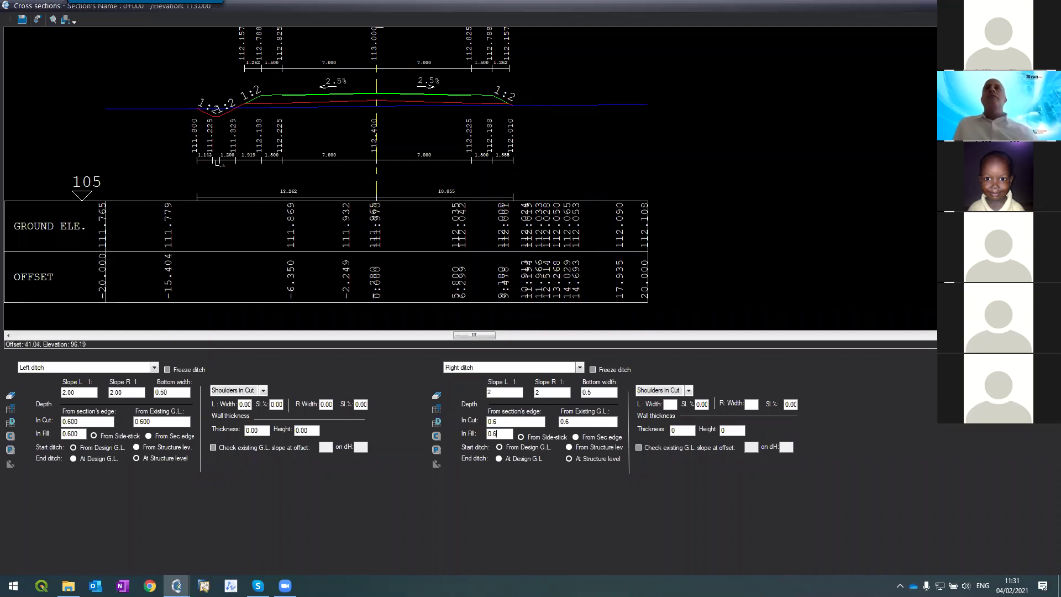
{"action": "key", "text": "Return"}
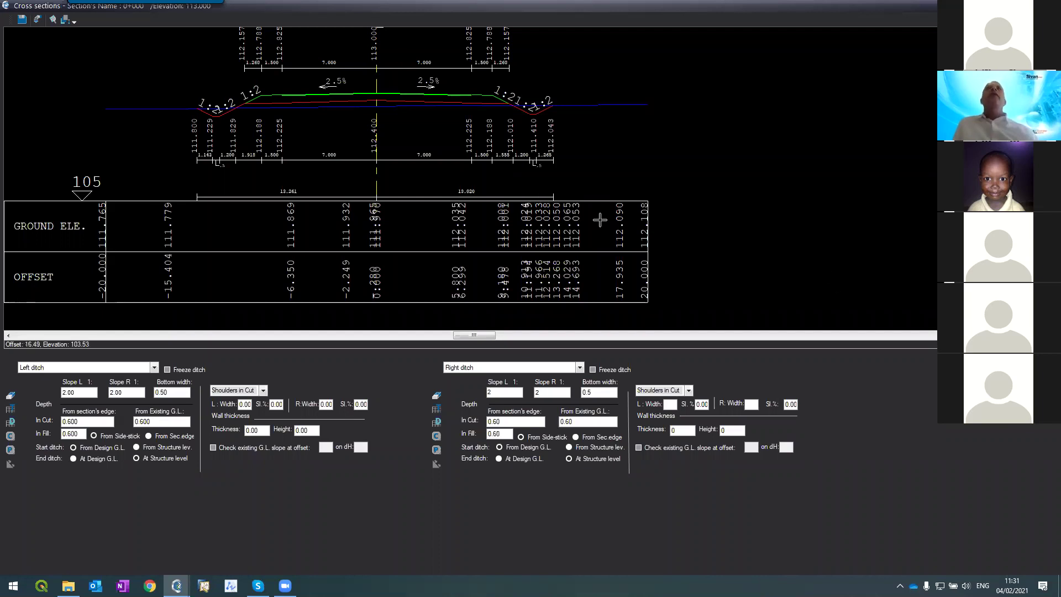
{"action": "scroll", "coordinate": [523, 98], "scroll_direction": "up", "scroll_amount": 3}
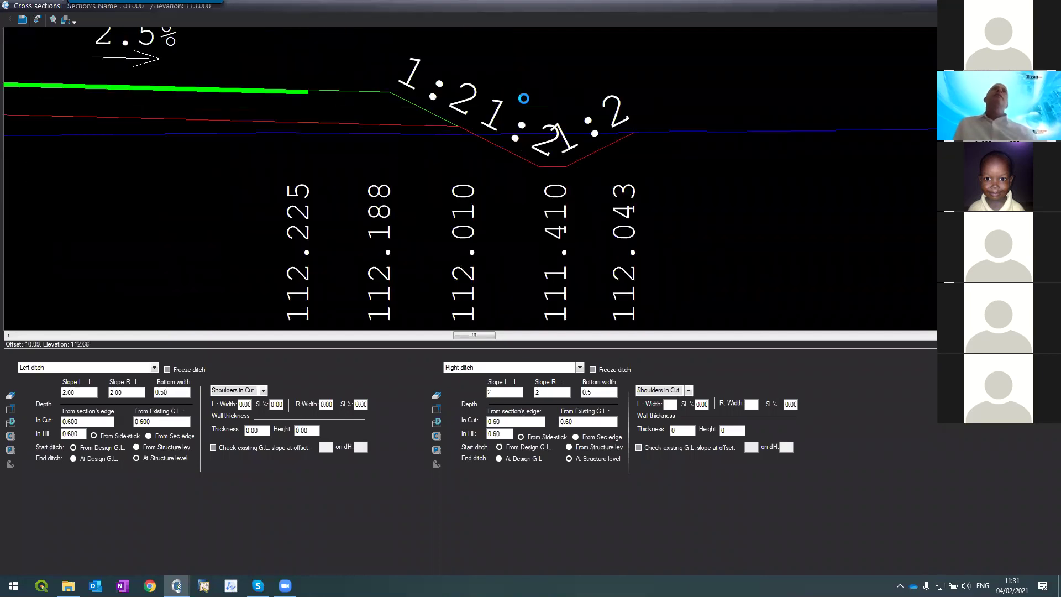
{"action": "scroll", "coordinate": [524, 97], "scroll_direction": "down", "scroll_amount": 3}
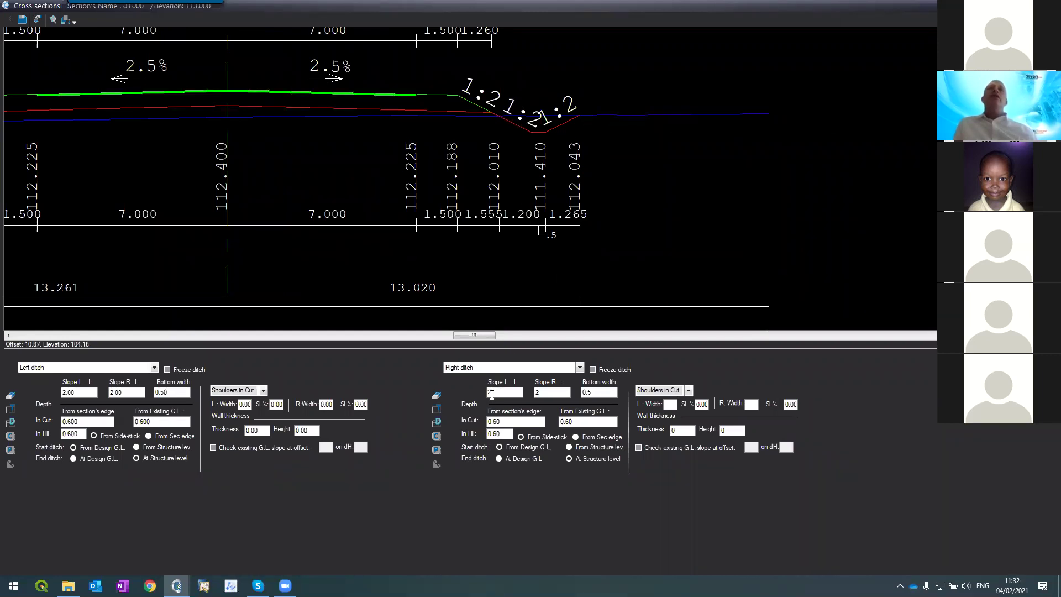
- Send the whole right ditch definition to all the road's sections and reprocess them
{"action": "right_click", "coordinate": [491, 394]}
{"action": "left_click", "coordinate": [469, 484]}
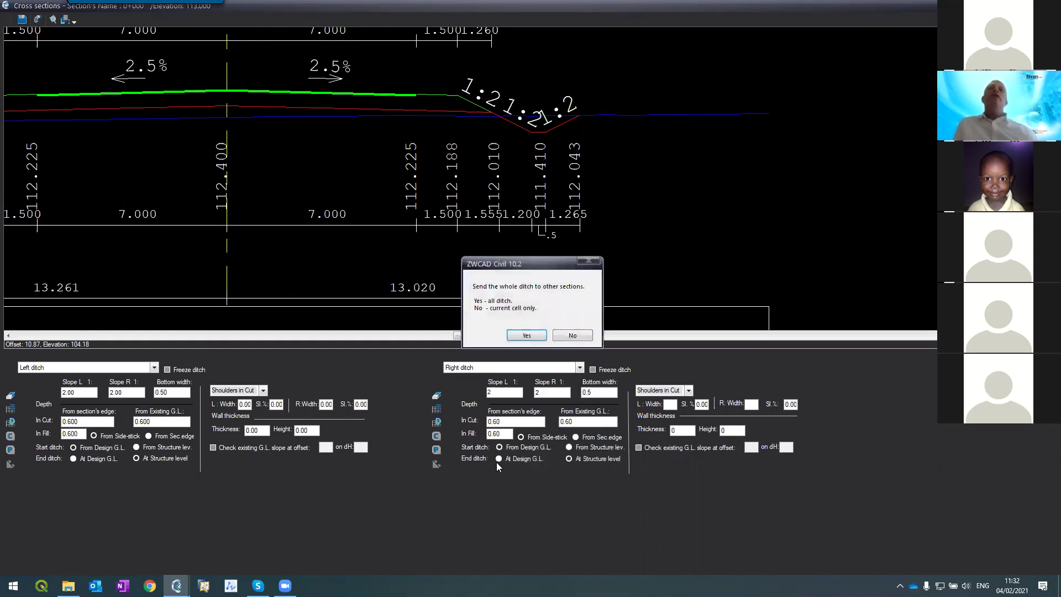
{"action": "left_click", "coordinate": [527, 335]}
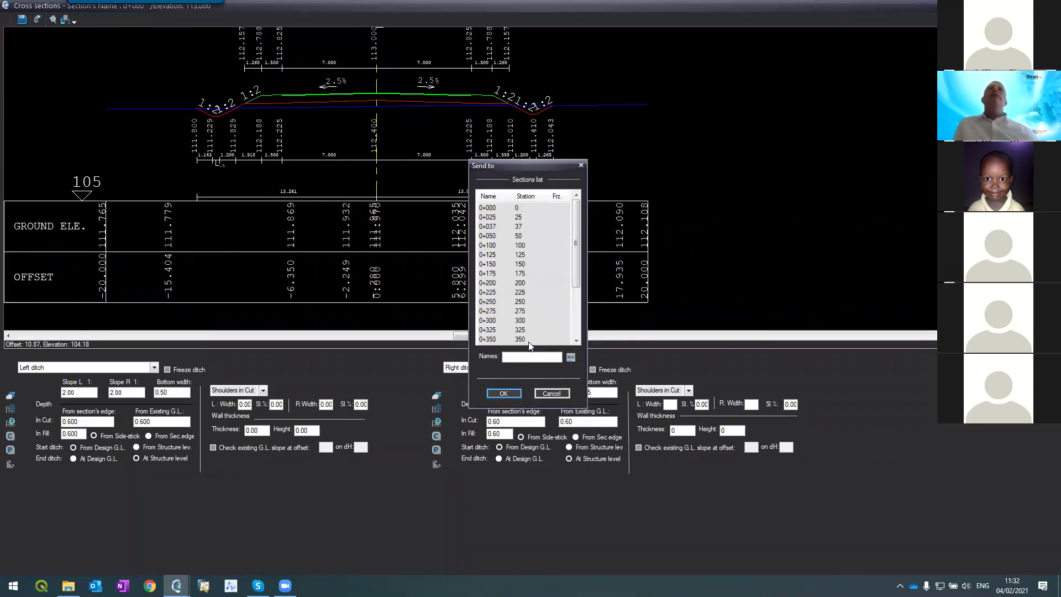
{"action": "left_click", "coordinate": [571, 356]}
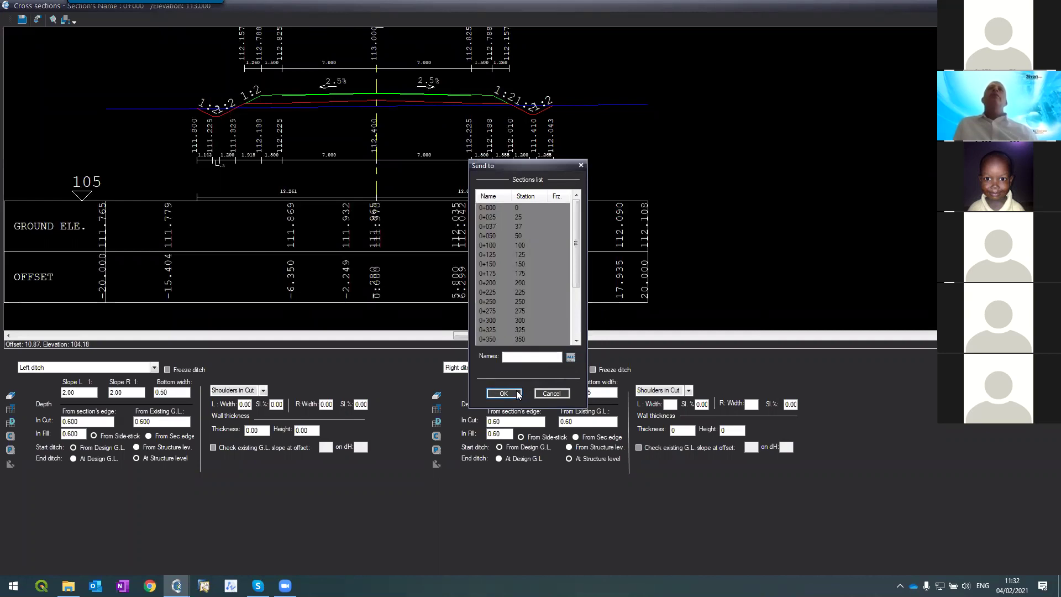
{"action": "left_click", "coordinate": [504, 393]}
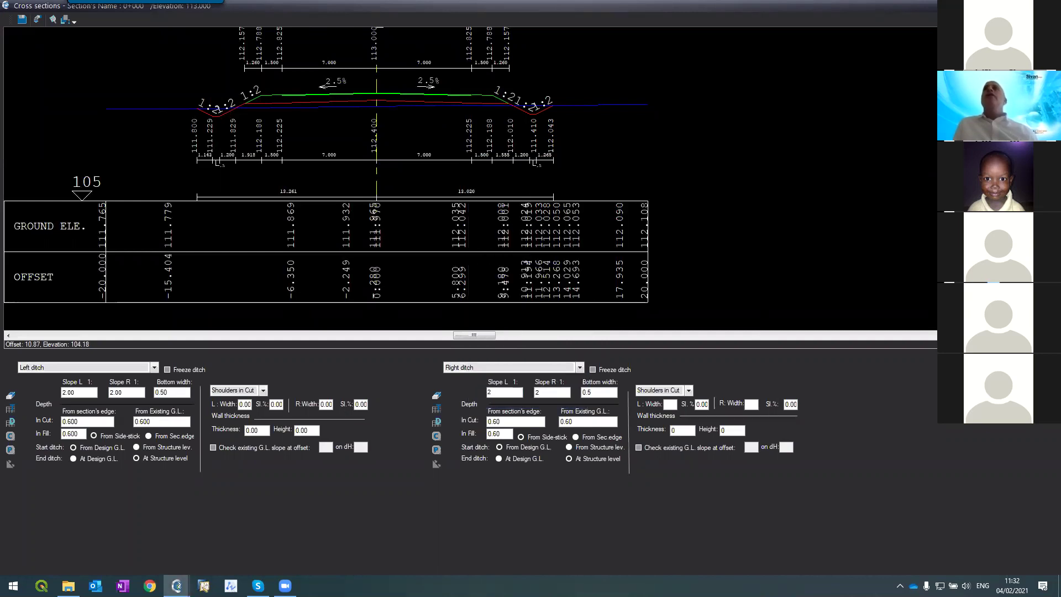
{"action": "double_click", "coordinate": [551, 289]}
{"action": "left_click", "coordinate": [549, 308]}
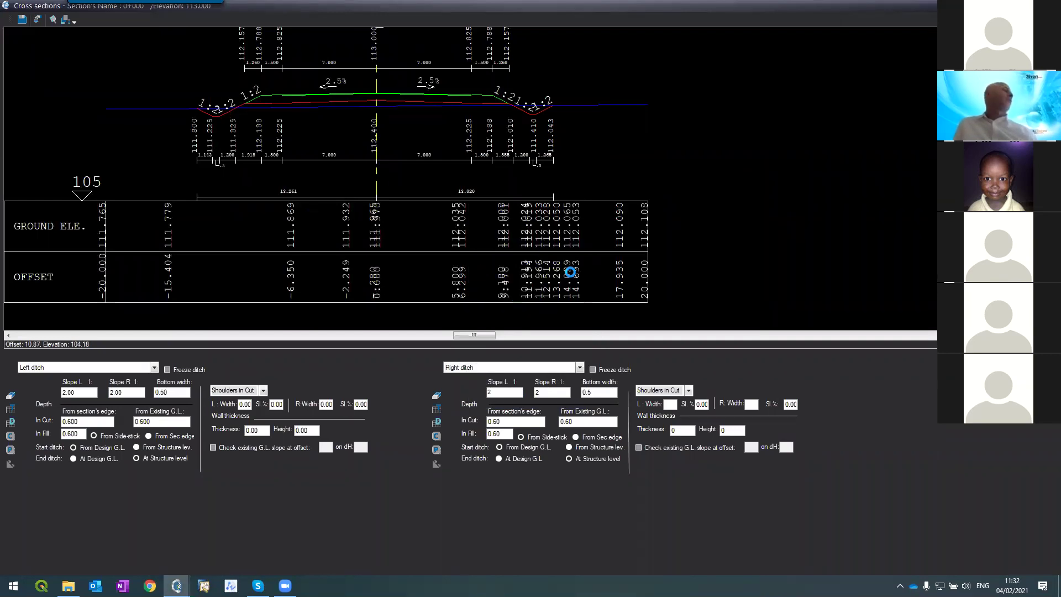
- Browse the sections from 0+000 to 0+350 and examine the left and right ditches along the road
{"action": "scroll", "coordinate": [576, 275], "scroll_direction": "down", "scroll_amount": 1}
{"action": "scroll", "coordinate": [585, 263], "scroll_direction": "up", "scroll_amount": 1}
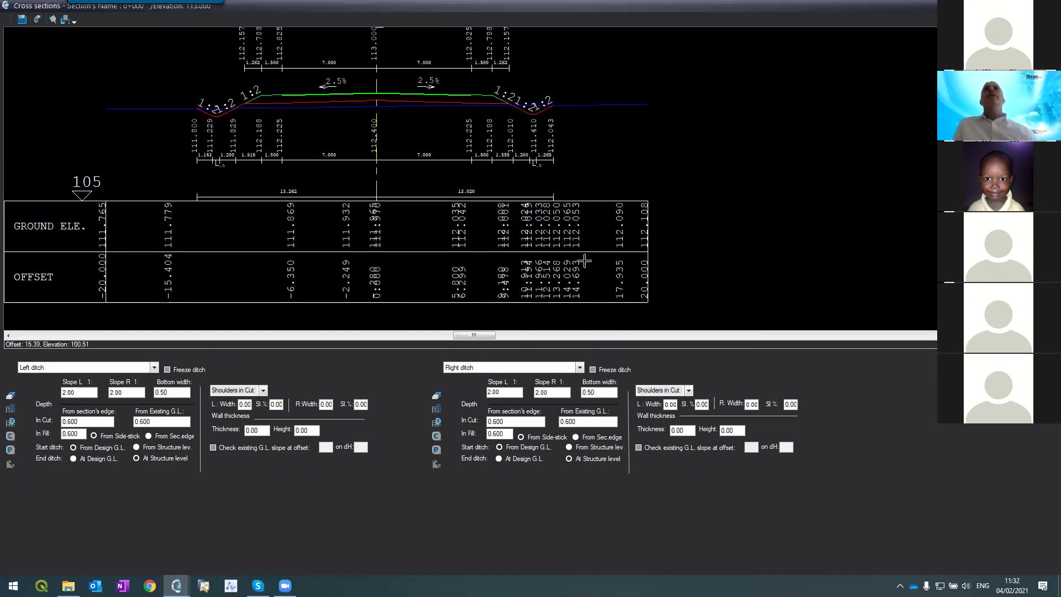
{"action": "scroll", "coordinate": [643, 237], "scroll_direction": "down", "scroll_amount": 1}
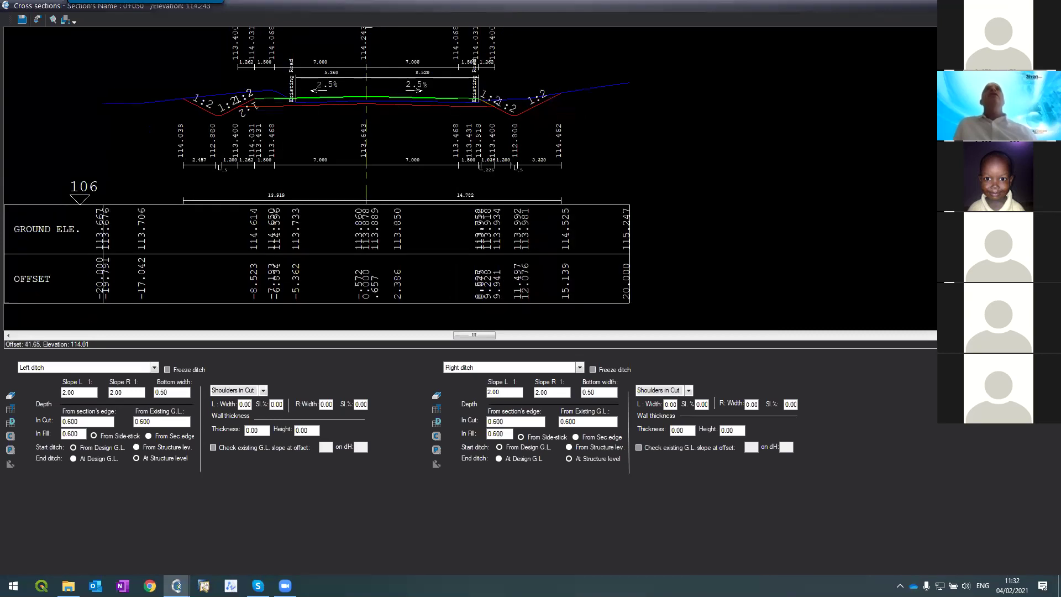
{"action": "scroll", "coordinate": [314, 243], "scroll_direction": "down", "scroll_amount": 2}
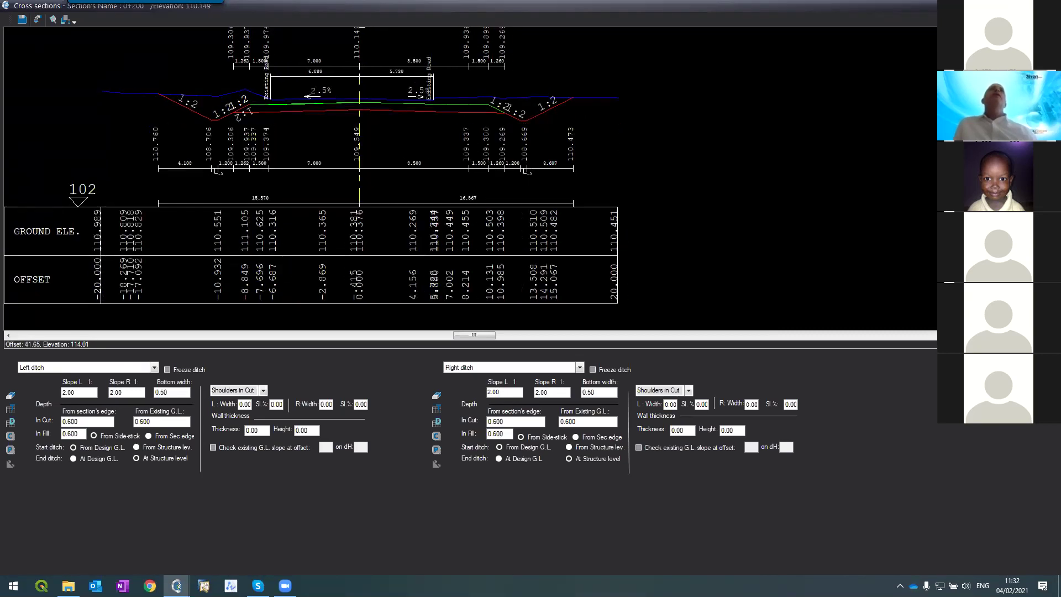
{"action": "scroll", "coordinate": [315, 243], "scroll_direction": "down", "scroll_amount": 1}
{"action": "scroll", "coordinate": [327, 243], "scroll_direction": "down", "scroll_amount": 1}
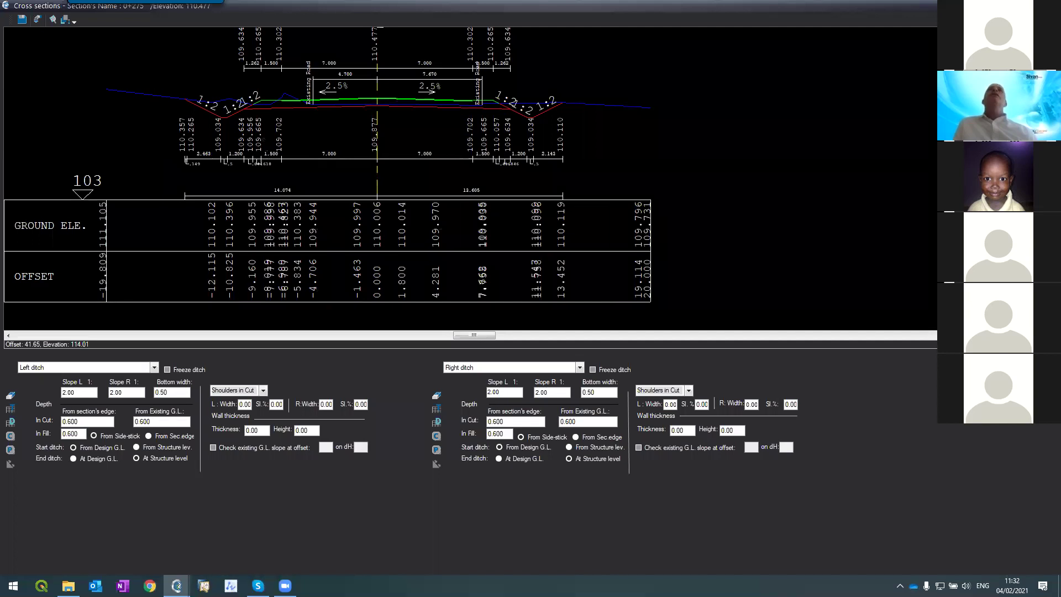
{"action": "scroll", "coordinate": [327, 243], "scroll_direction": "down", "scroll_amount": 1}
{"action": "scroll", "coordinate": [327, 243], "scroll_direction": "up", "scroll_amount": 1}
{"action": "scroll", "coordinate": [327, 243], "scroll_direction": "down", "scroll_amount": 1}
{"action": "scroll", "coordinate": [327, 243], "scroll_direction": "down", "scroll_amount": 1}
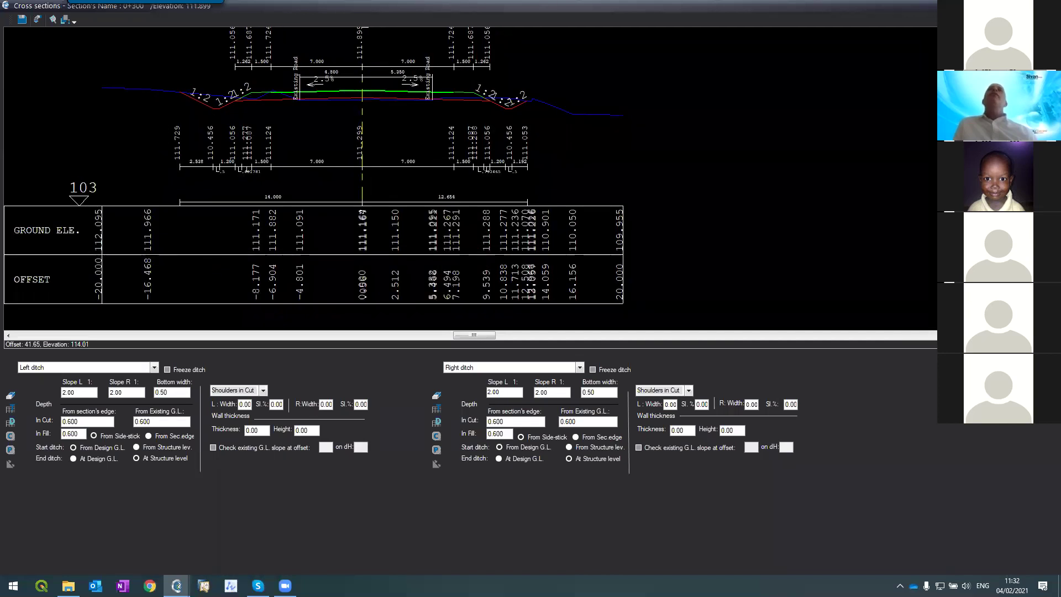
{"action": "scroll", "coordinate": [327, 243], "scroll_direction": "down", "scroll_amount": 1}
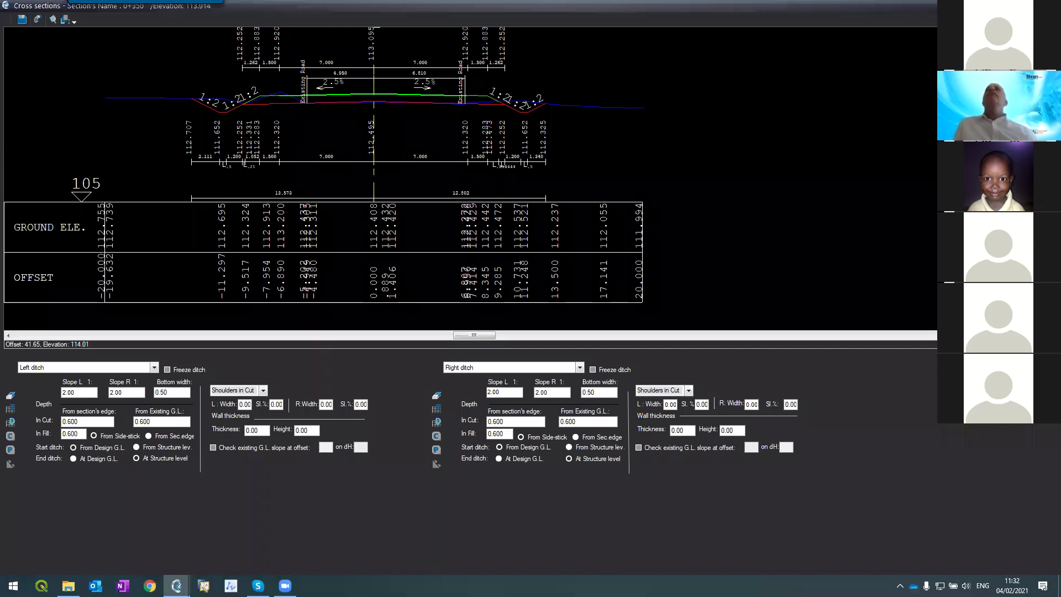
- Generate the current road's layout, contours, distances and triangles in the drawing, and check the ditches in plan near the road's start
{"action": "scroll", "coordinate": [327, 243], "scroll_direction": "down", "scroll_amount": 1}
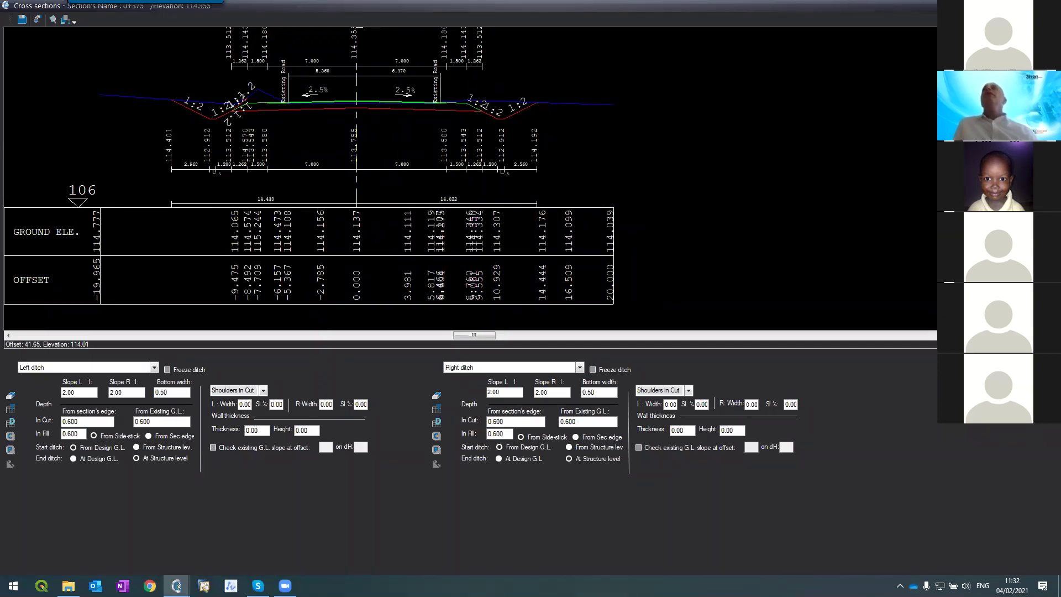
{"action": "scroll", "coordinate": [327, 243], "scroll_direction": "down", "scroll_amount": 4}
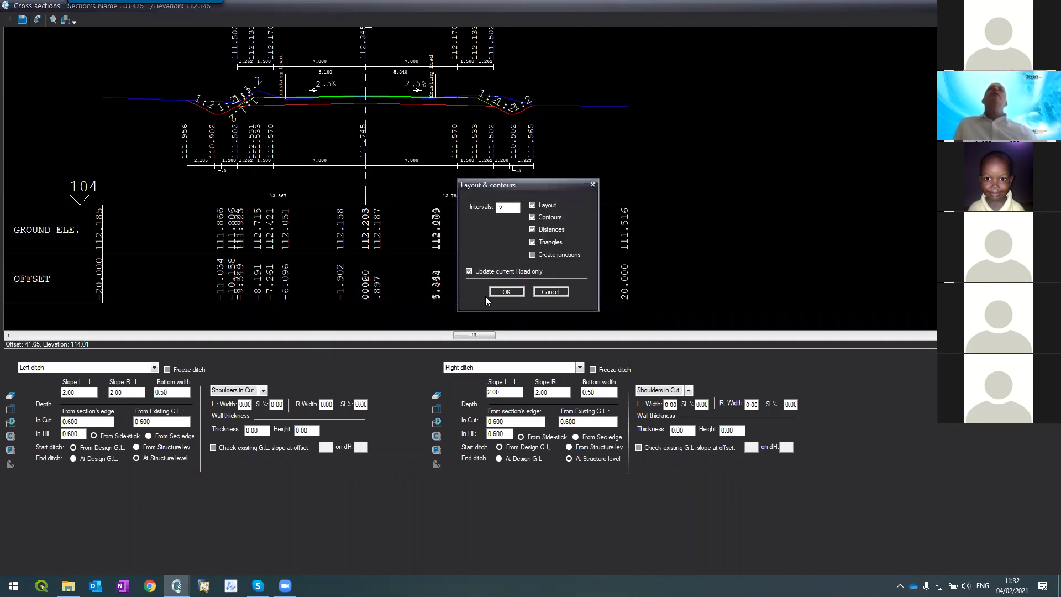
{"action": "left_click", "coordinate": [502, 293]}
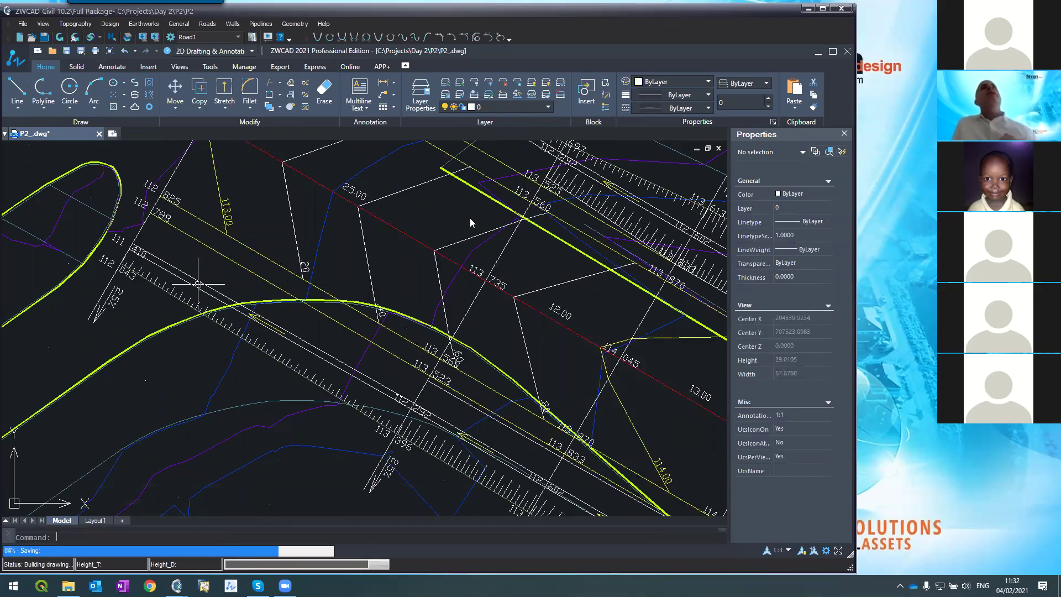
{"action": "scroll", "coordinate": [381, 254], "scroll_direction": "down", "scroll_amount": 8}
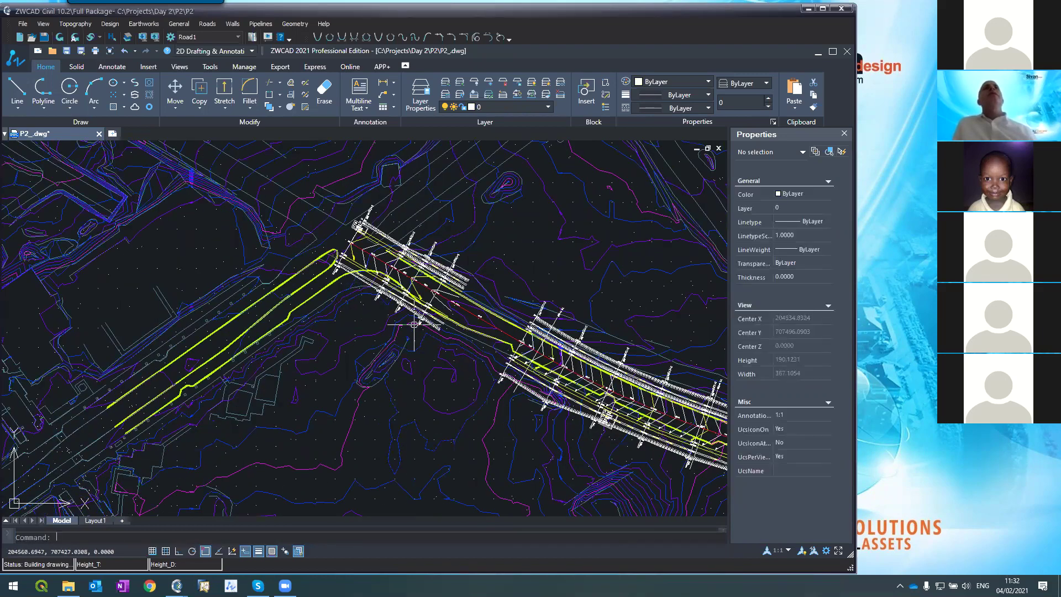
{"action": "scroll", "coordinate": [414, 326], "scroll_direction": "down", "scroll_amount": 6}
{"action": "scroll", "coordinate": [477, 353], "scroll_direction": "up", "scroll_amount": 8}
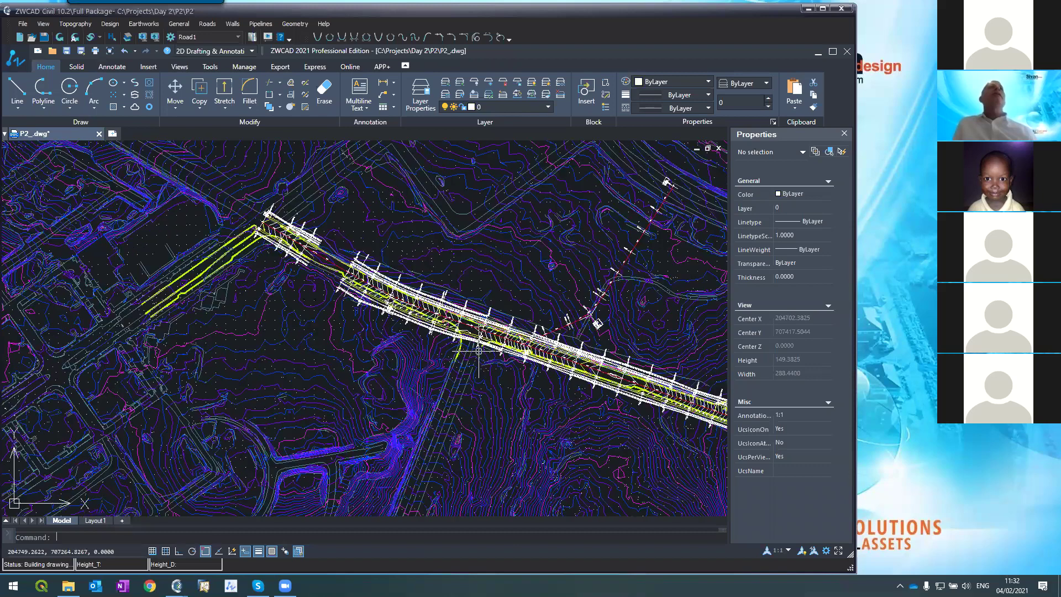
{"action": "scroll", "coordinate": [478, 351], "scroll_direction": "down", "scroll_amount": 2}
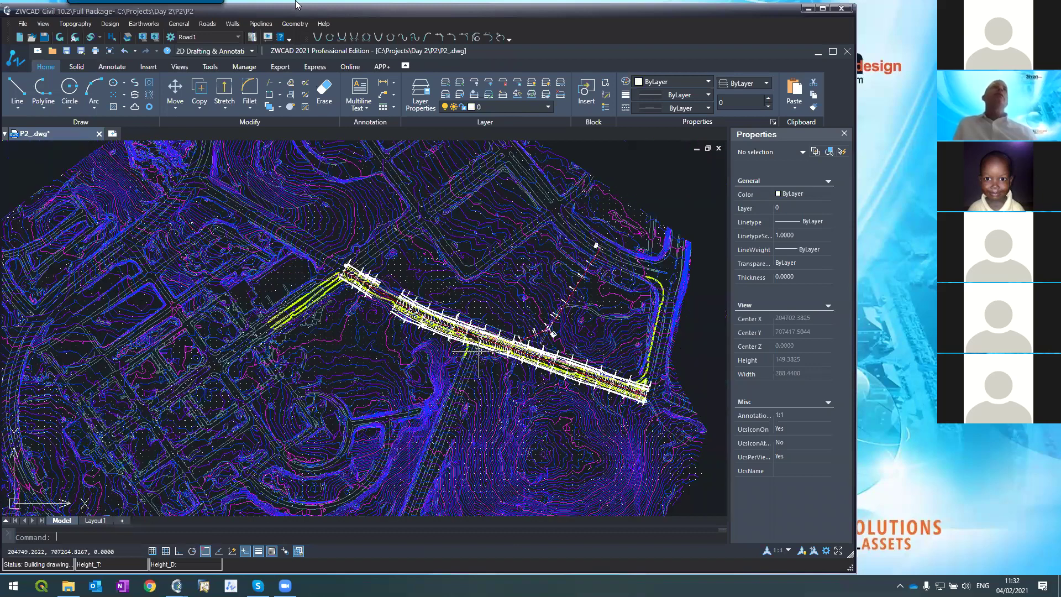
{"action": "scroll", "coordinate": [394, 302], "scroll_direction": "up", "scroll_amount": 6}
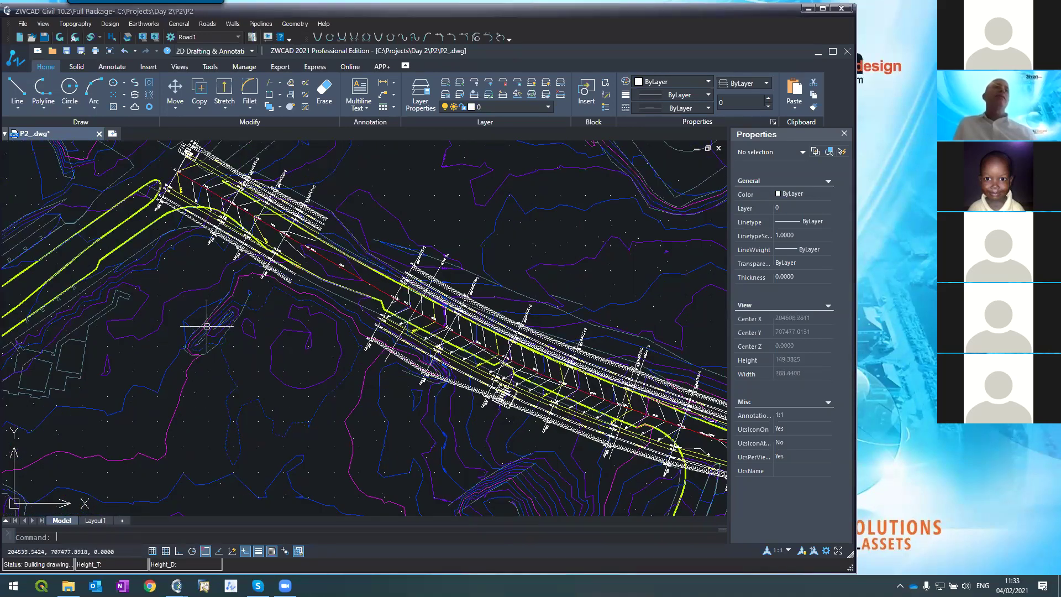
- Return to the Cross sections window and examine the sections from 0+025 to 0+175
{"action": "mouse_move", "coordinate": [177, 586]}
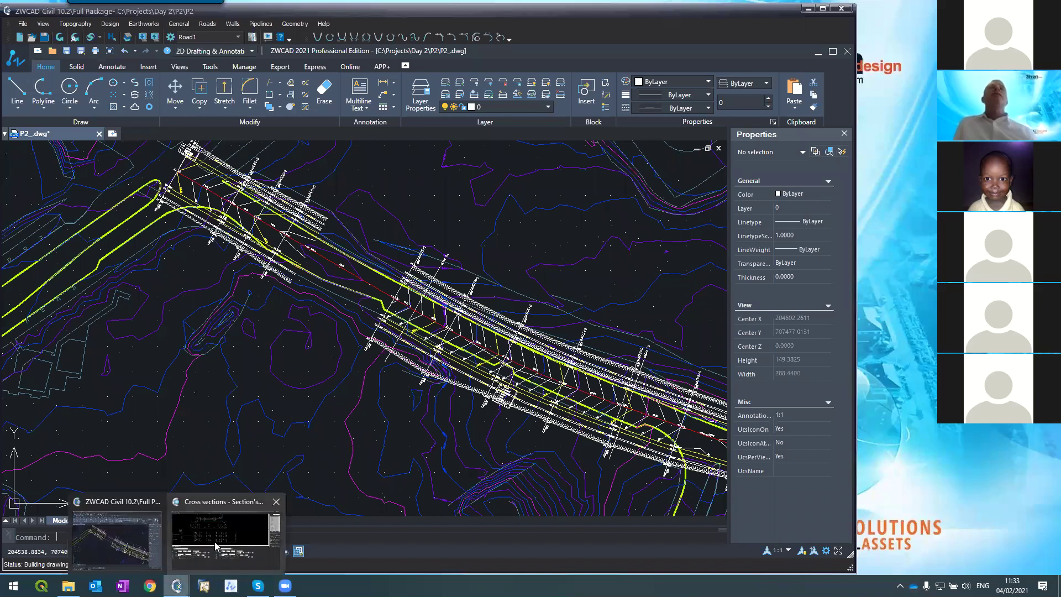
{"action": "left_click", "coordinate": [216, 546]}
{"action": "key", "text": "Page_Down"}
{"action": "key", "text": "Page_Down"}
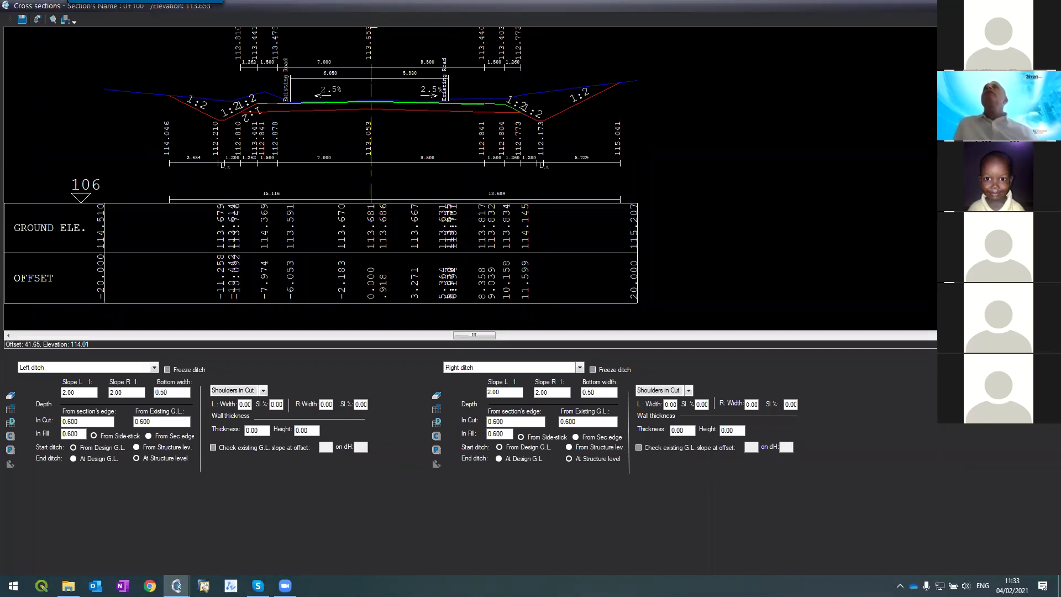
{"action": "key", "text": "Page_Down"}
{"action": "key", "text": "Page_Up"}
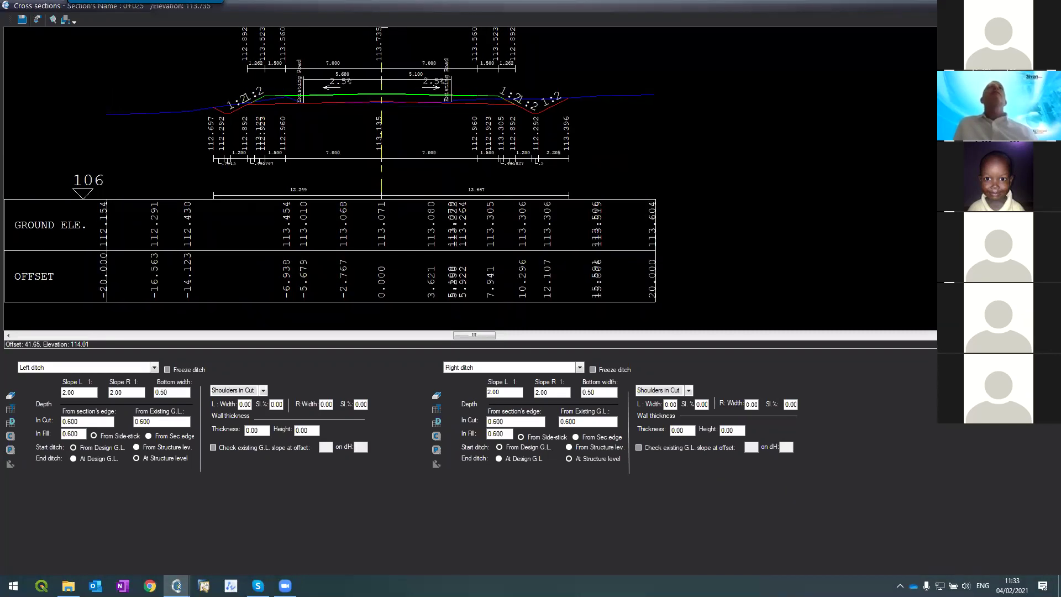
{"action": "key", "text": "Page_Down"}
{"action": "key", "text": "Page_Down"}
{"action": "key", "text": "Page_Down"}
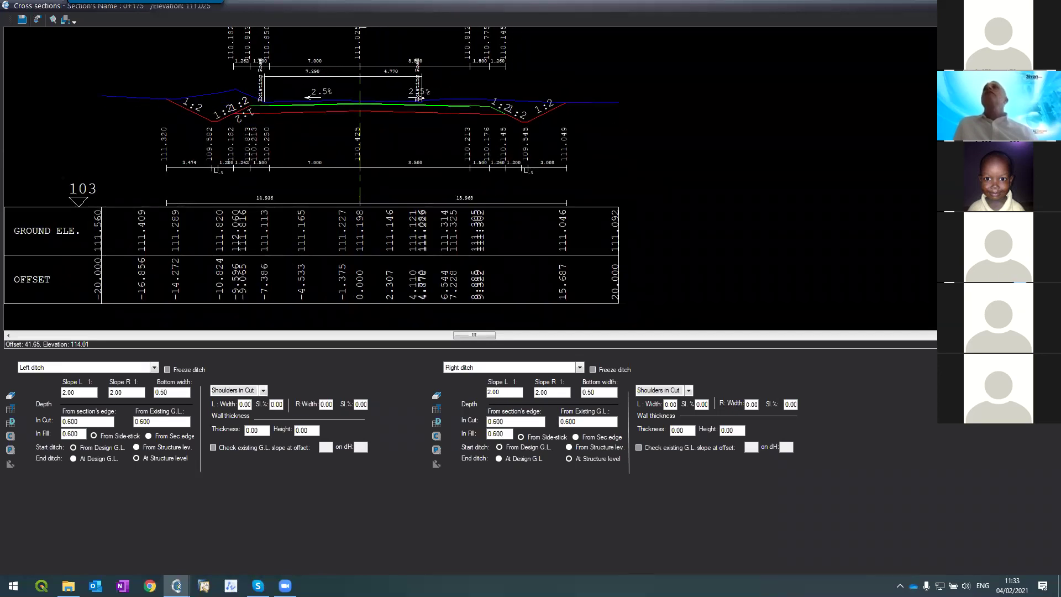
- Try regenerating the current road's layout and contours again, and check the stretch before 0+100 in plan
{"action": "key", "text": "ctrl+l"}
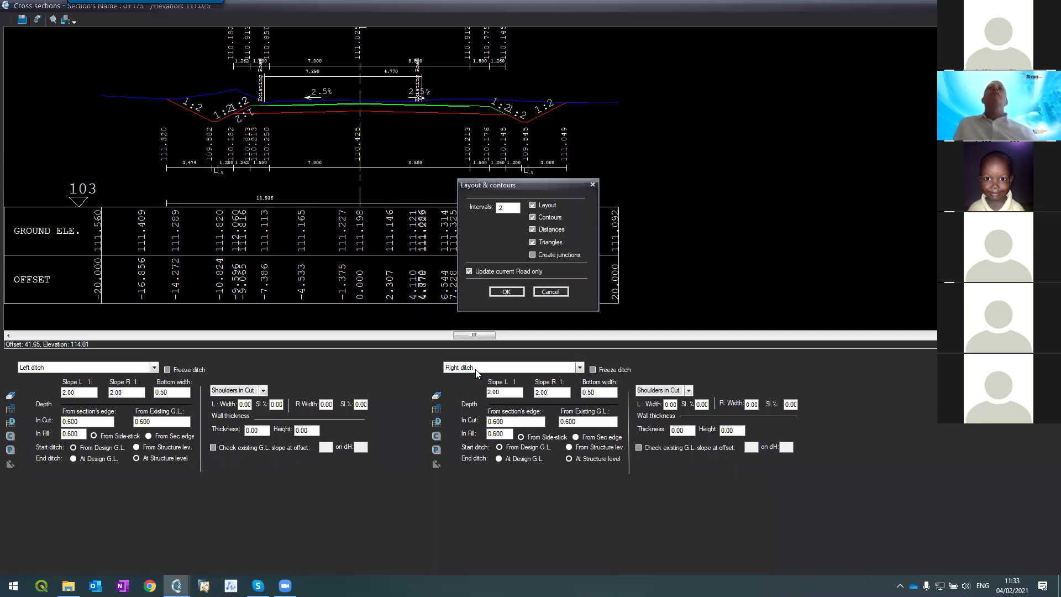
{"action": "left_click", "coordinate": [507, 292]}
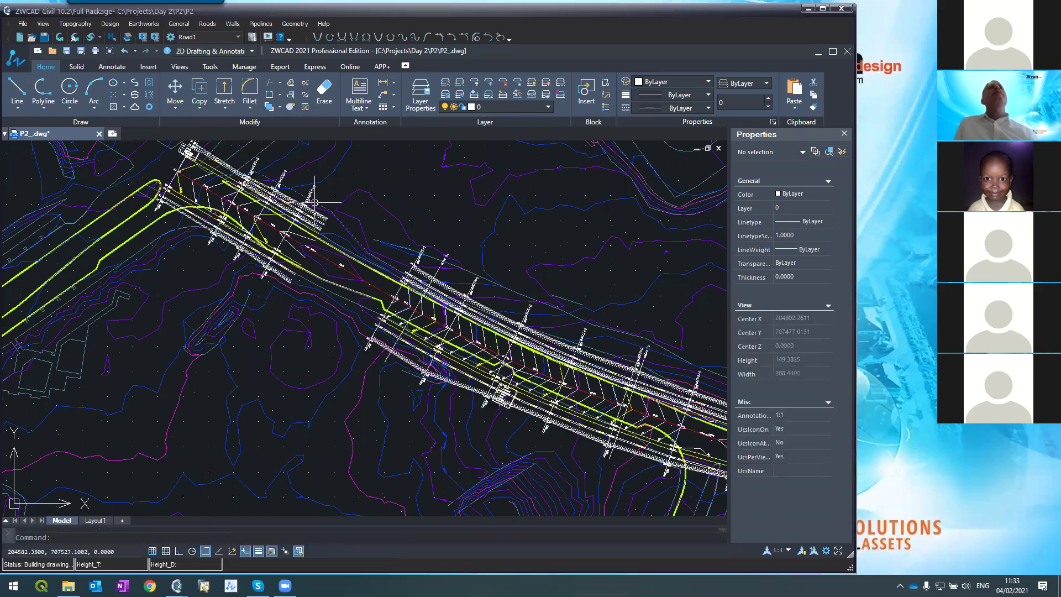
{"action": "scroll", "coordinate": [313, 205], "scroll_direction": "up", "scroll_amount": 5}
{"action": "scroll", "coordinate": [313, 203], "scroll_direction": "down", "scroll_amount": 3}
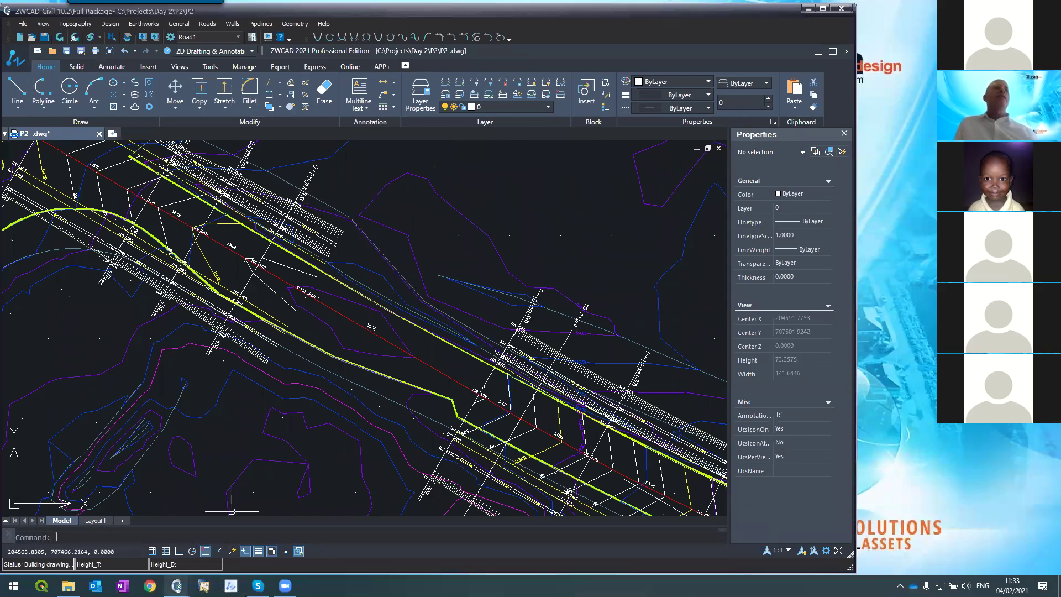
- Go to the empty cross section 0+075 and rebuild its data, accepting the erasure of its existing data
{"action": "mouse_move", "coordinate": [177, 586]}
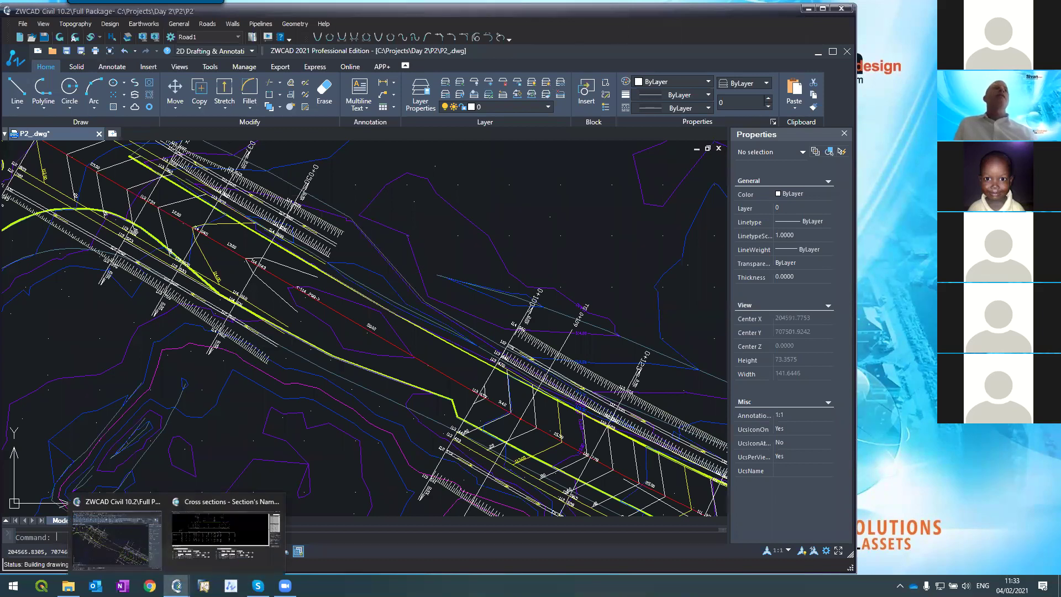
{"action": "left_click", "coordinate": [224, 534]}
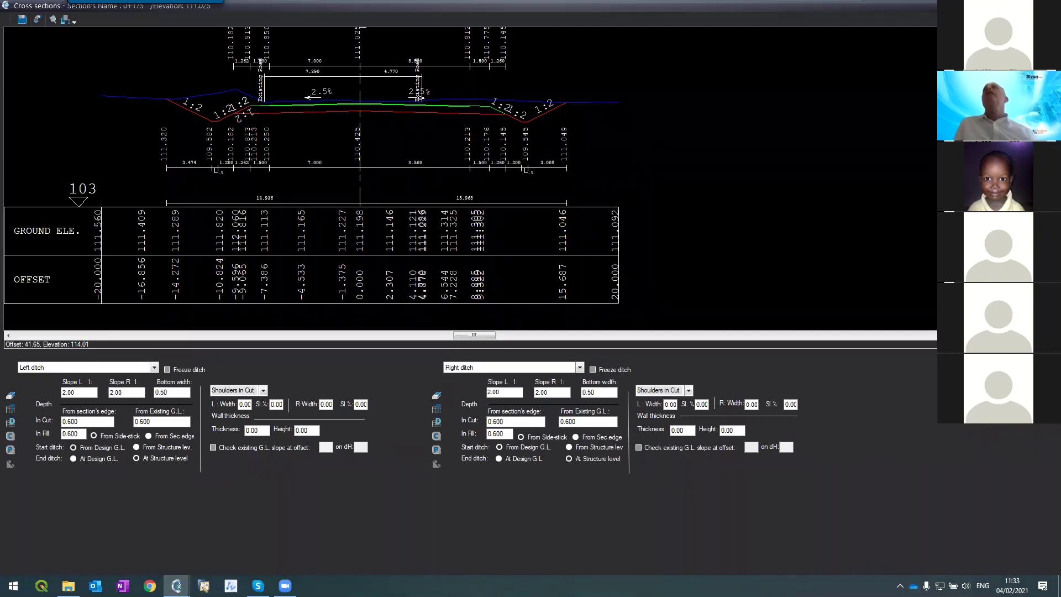
{"action": "key", "text": "Page_Down"}
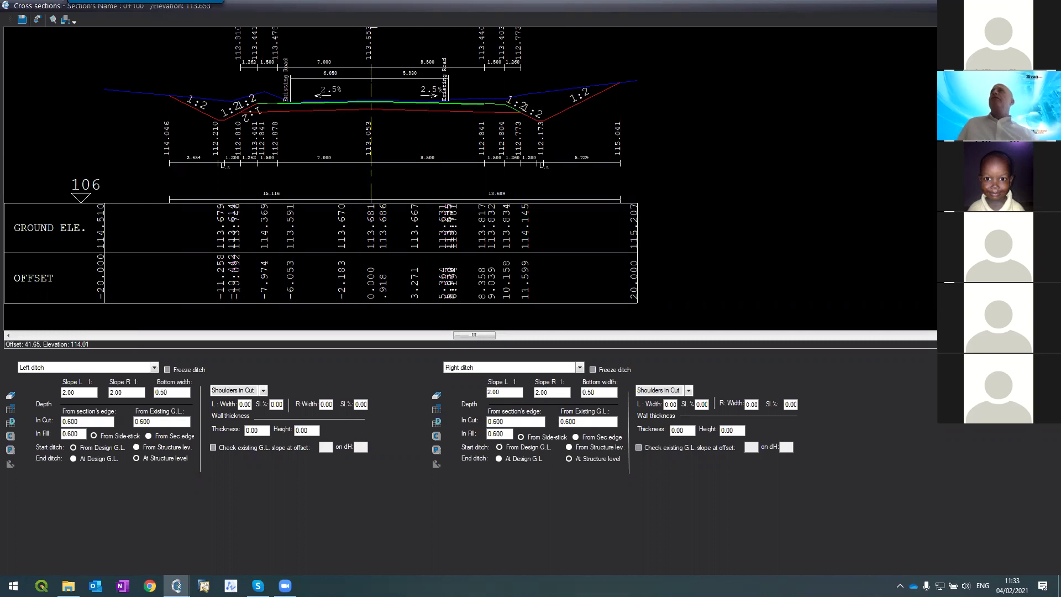
{"action": "key", "text": "Page_Down"}
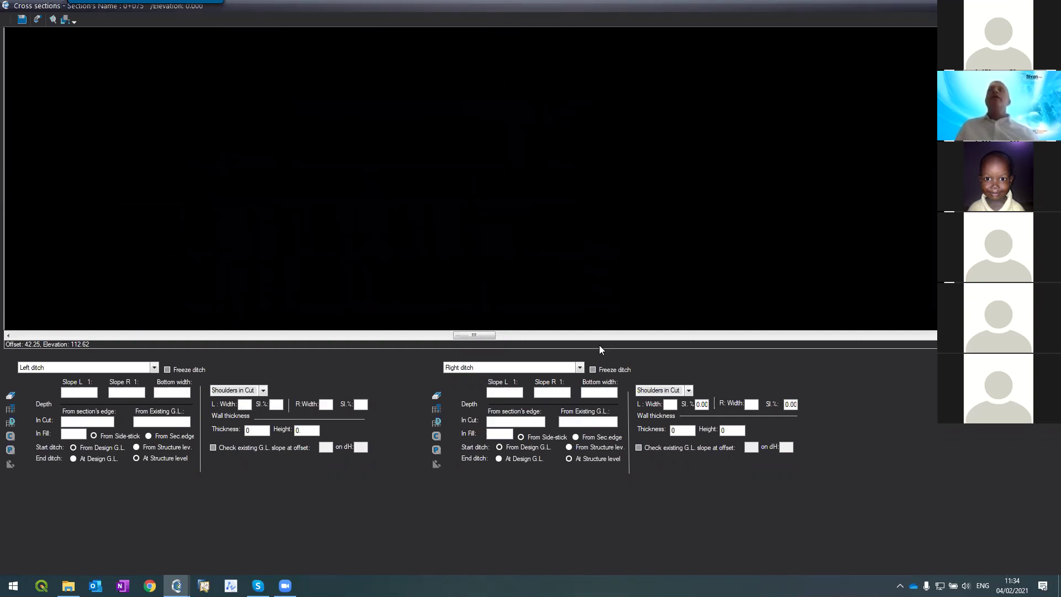
{"action": "left_click", "coordinate": [506, 307]}
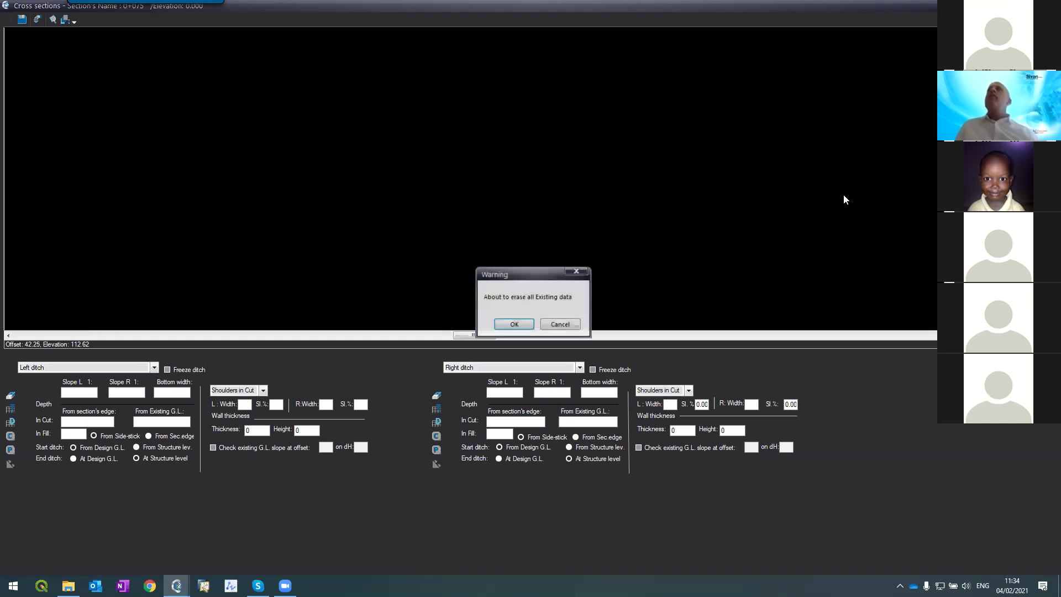
{"action": "left_click", "coordinate": [522, 325]}
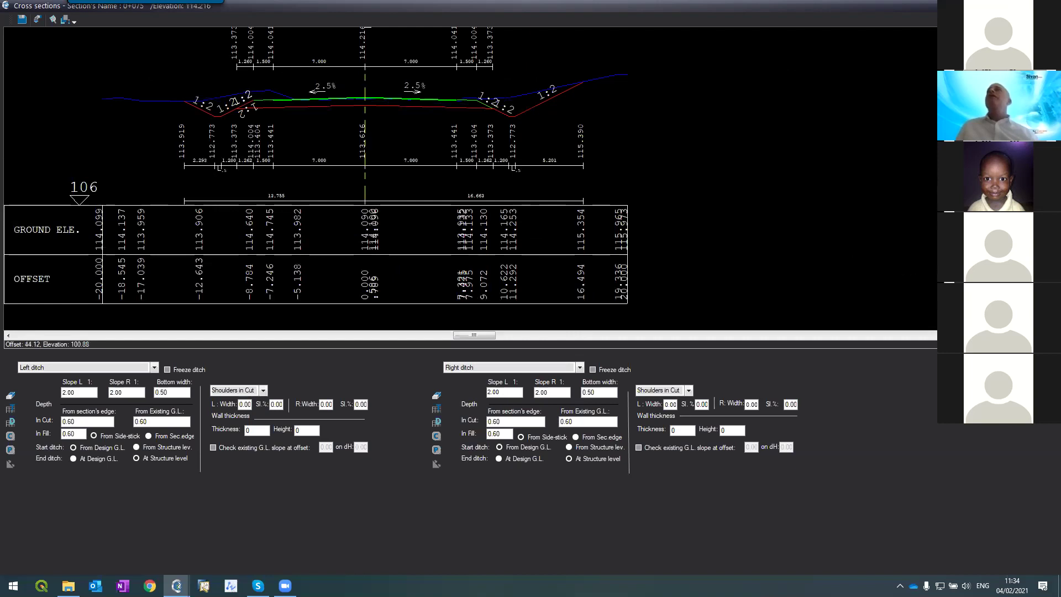
- Redraw the current road's layout and contours with the rebuilt section 0+075, and check that stretch in plan
{"action": "left_click", "coordinate": [517, 293]}
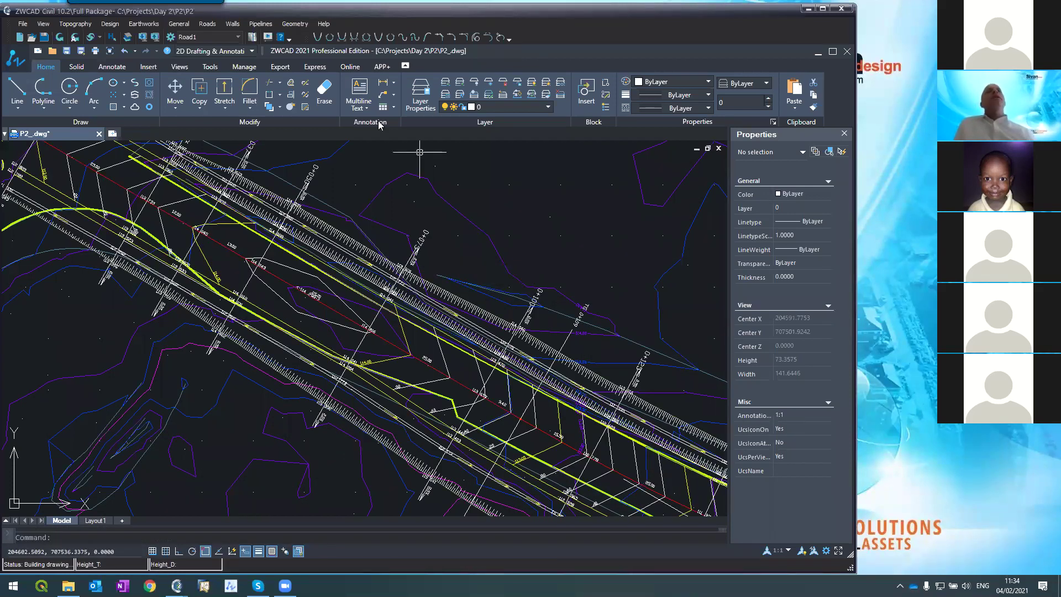
{"action": "scroll", "coordinate": [480, 264], "scroll_direction": "down", "scroll_amount": 5}
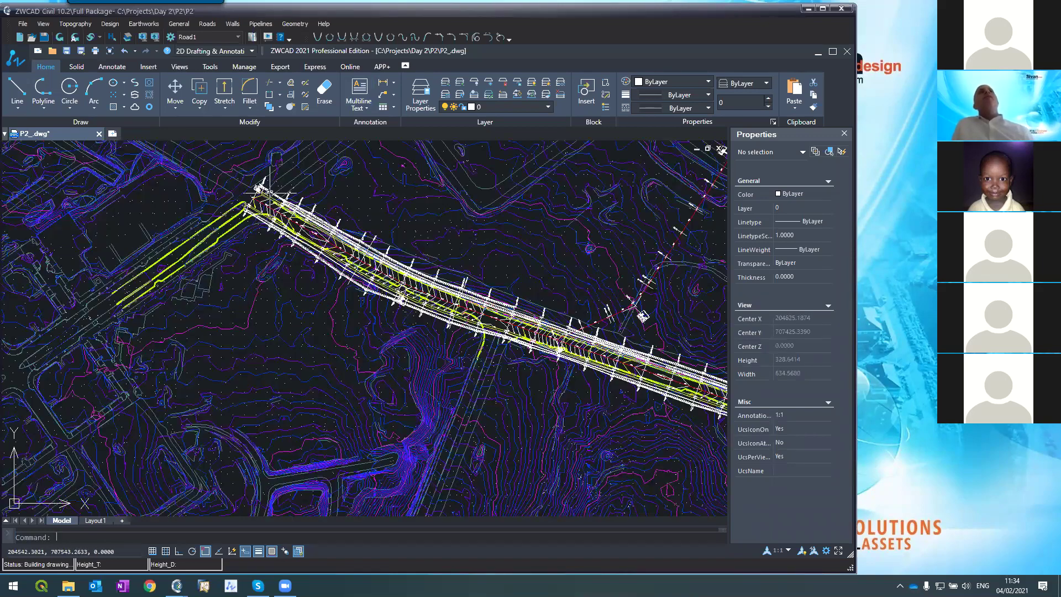
{"action": "scroll", "coordinate": [274, 181], "scroll_direction": "down", "scroll_amount": 3}
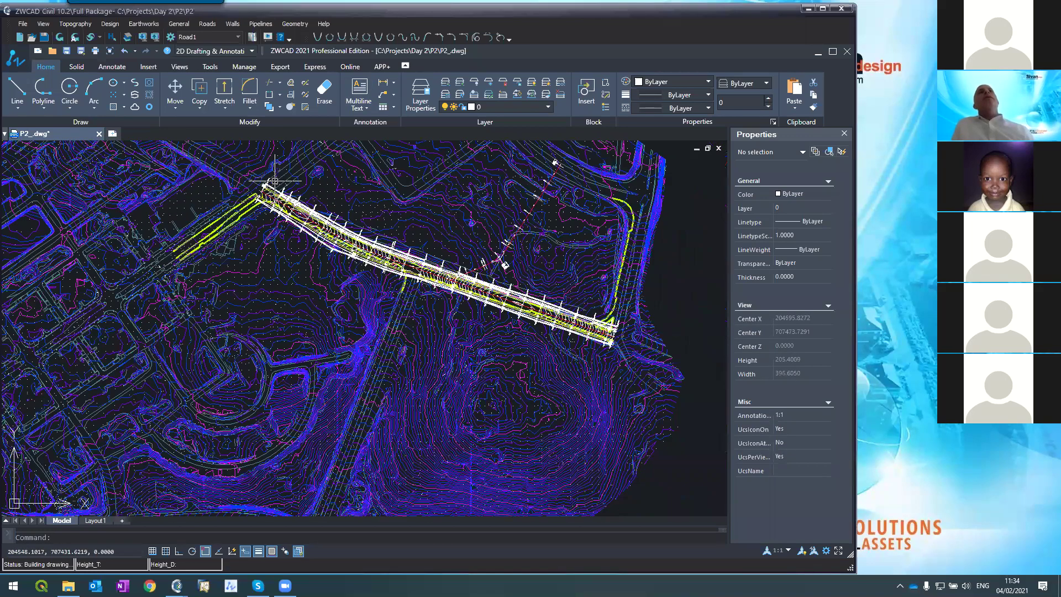
{"action": "scroll", "coordinate": [298, 178], "scroll_direction": "up", "scroll_amount": 5}
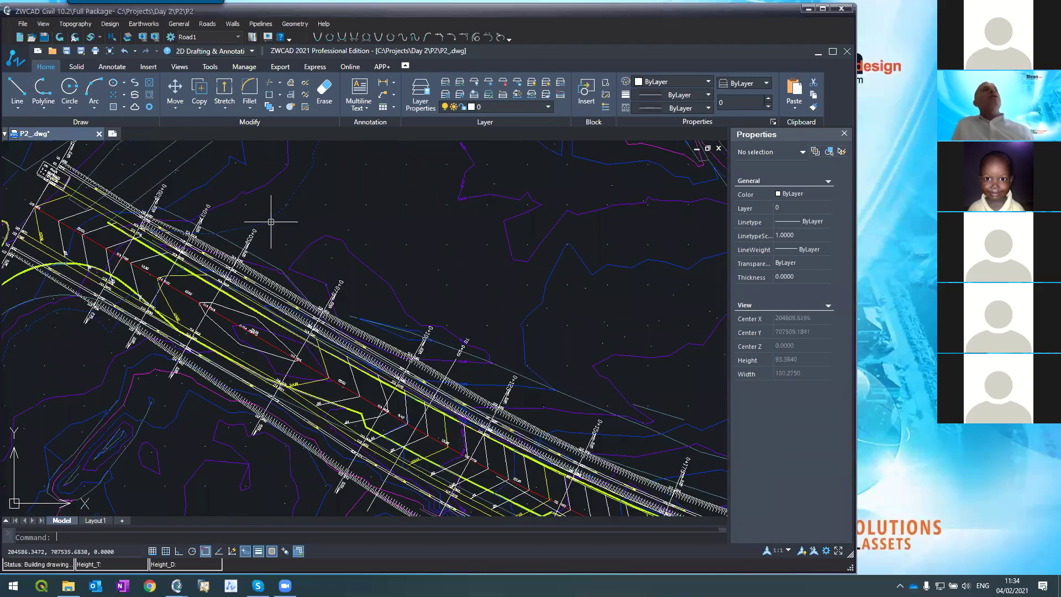
- Examine the redrawn ditches and side slopes in plan along the road, from its start past 0+350 and back
{"action": "scroll", "coordinate": [147, 210], "scroll_direction": "up", "scroll_amount": 3}
{"action": "scroll", "coordinate": [163, 210], "scroll_direction": "down", "scroll_amount": 5}
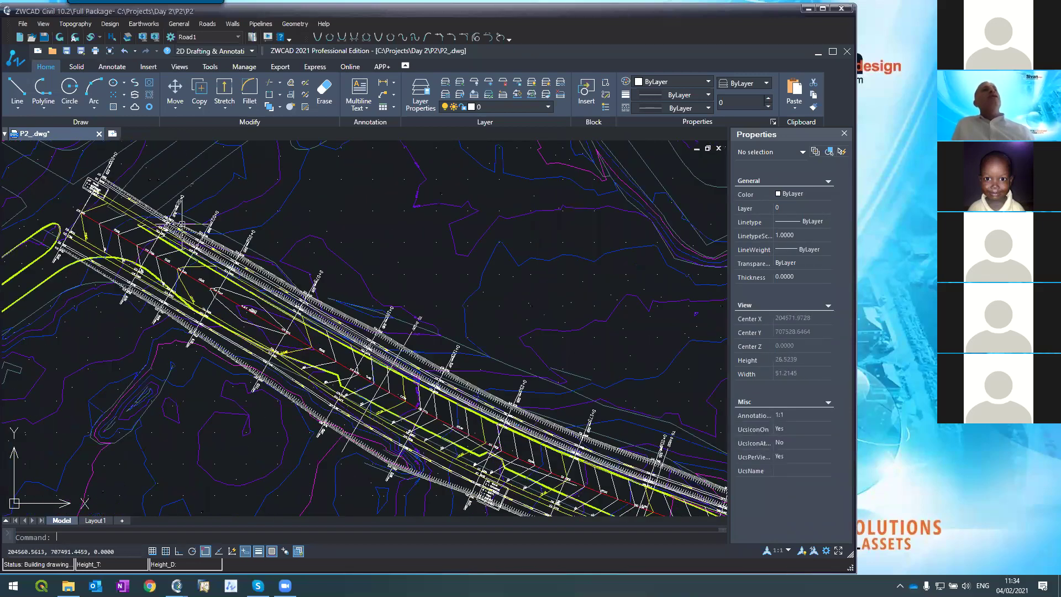
{"action": "scroll", "coordinate": [210, 249], "scroll_direction": "down", "scroll_amount": 2}
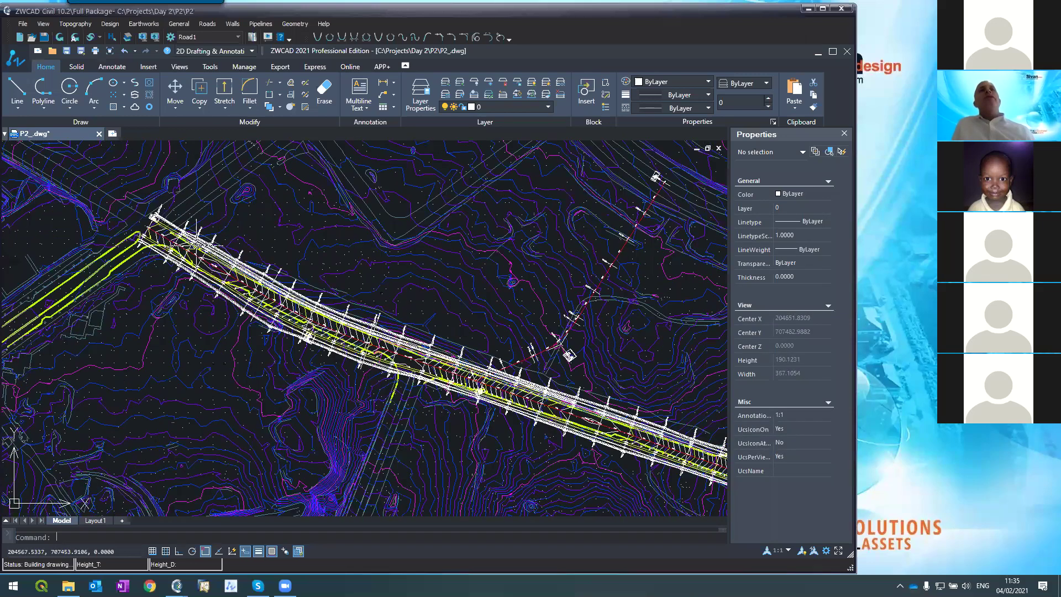
{"action": "scroll", "coordinate": [418, 321], "scroll_direction": "up", "scroll_amount": 2}
{"action": "scroll", "coordinate": [418, 321], "scroll_direction": "up", "scroll_amount": 2}
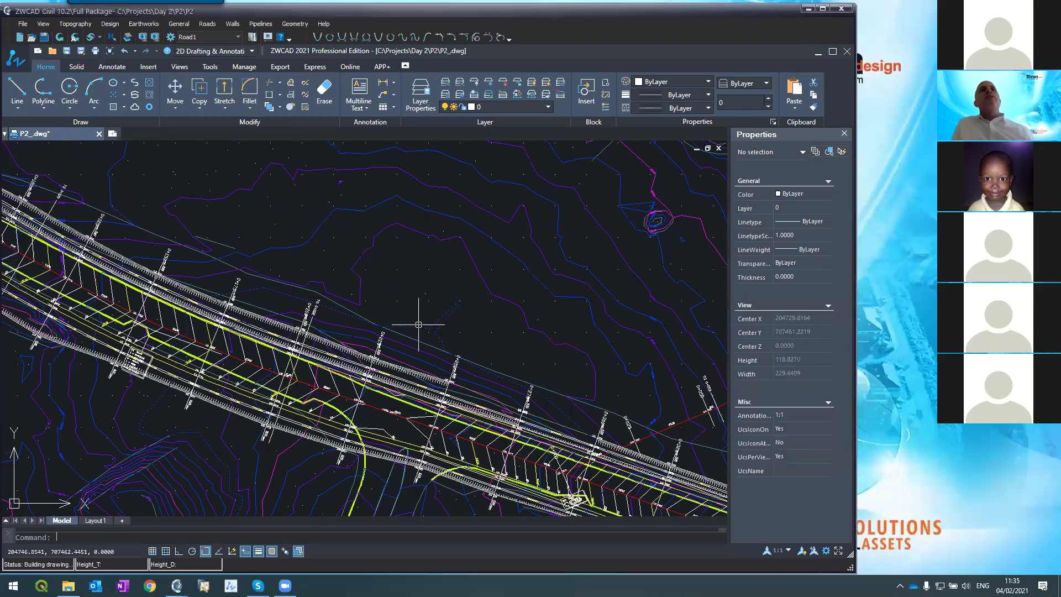
{"action": "scroll", "coordinate": [418, 319], "scroll_direction": "down", "scroll_amount": 1}
{"action": "scroll", "coordinate": [421, 329], "scroll_direction": "up", "scroll_amount": 3}
{"action": "scroll", "coordinate": [423, 336], "scroll_direction": "up", "scroll_amount": 5}
{"action": "scroll", "coordinate": [418, 365], "scroll_direction": "down", "scroll_amount": 2}
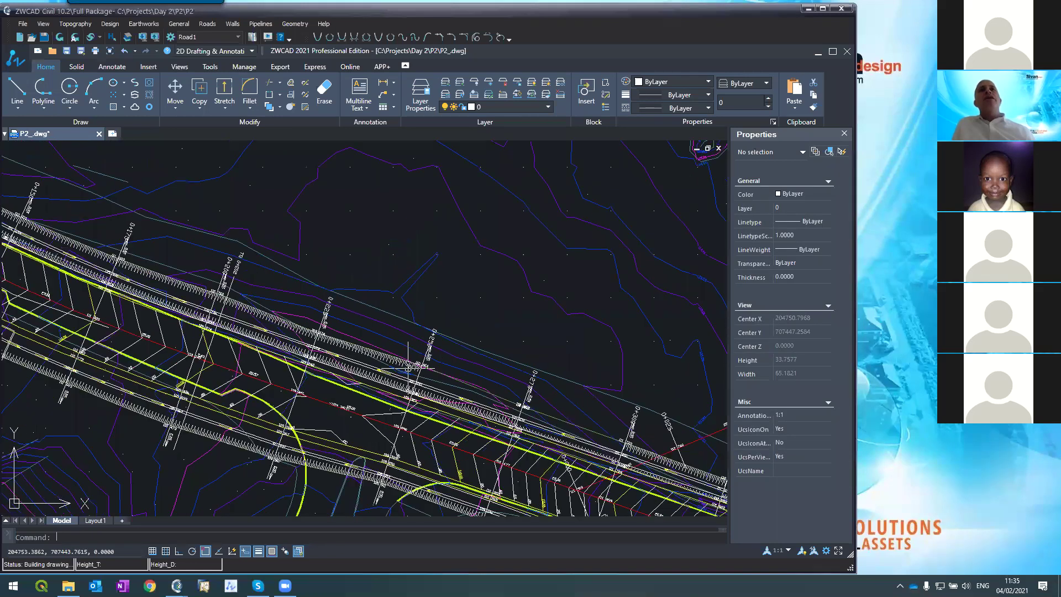
{"action": "scroll", "coordinate": [417, 364], "scroll_direction": "up", "scroll_amount": 3}
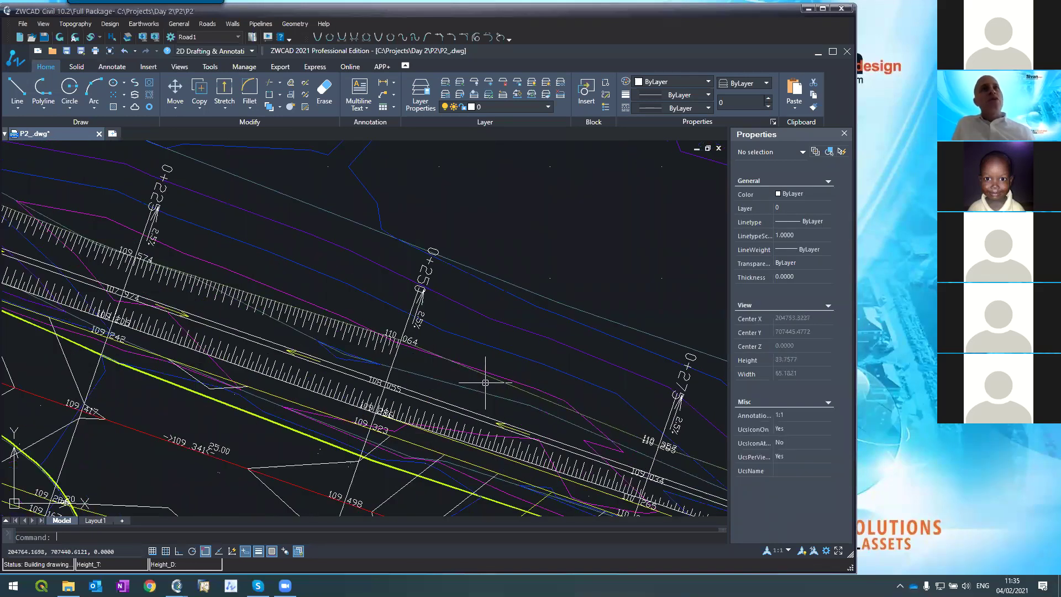
{"action": "scroll", "coordinate": [487, 371], "scroll_direction": "down", "scroll_amount": 3}
{"action": "scroll", "coordinate": [481, 362], "scroll_direction": "up", "scroll_amount": 3}
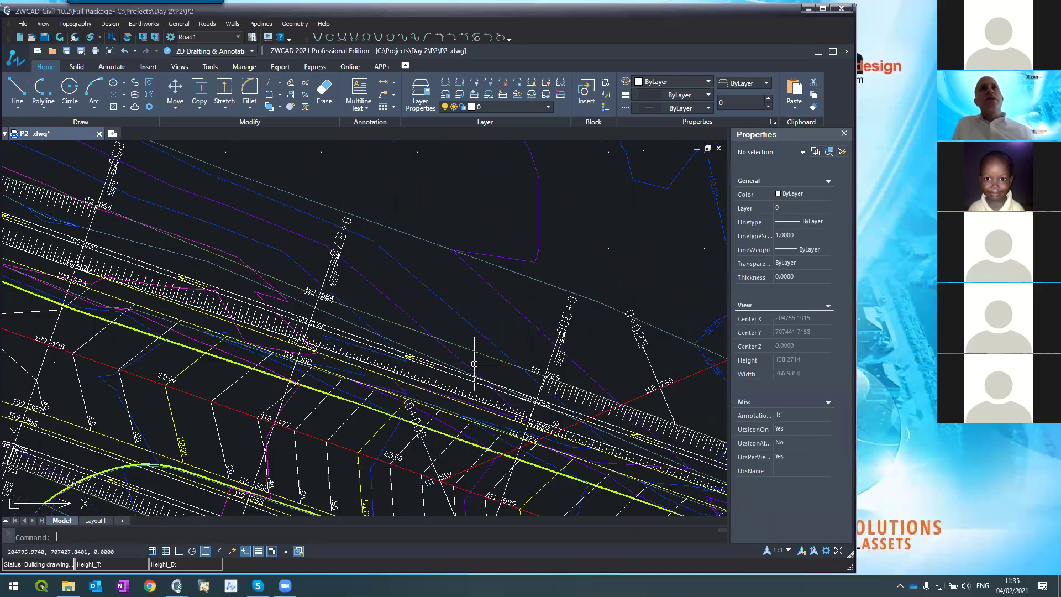
{"action": "scroll", "coordinate": [552, 310], "scroll_direction": "down", "scroll_amount": 3}
{"action": "scroll", "coordinate": [556, 368], "scroll_direction": "up", "scroll_amount": 3}
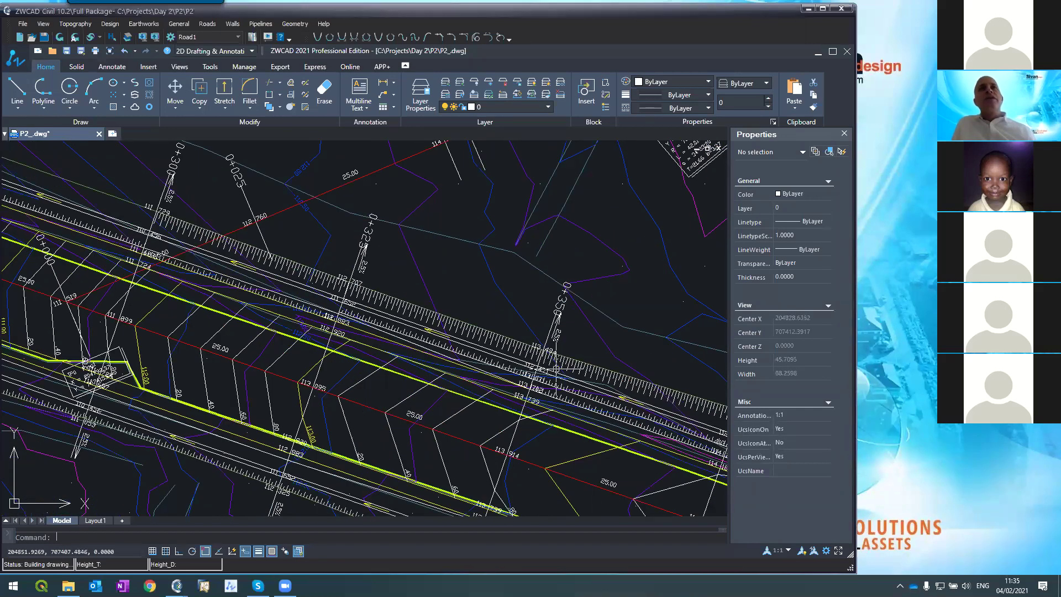
{"action": "scroll", "coordinate": [556, 368], "scroll_direction": "down", "scroll_amount": 5}
{"action": "scroll", "coordinate": [546, 369], "scroll_direction": "down", "scroll_amount": 2}
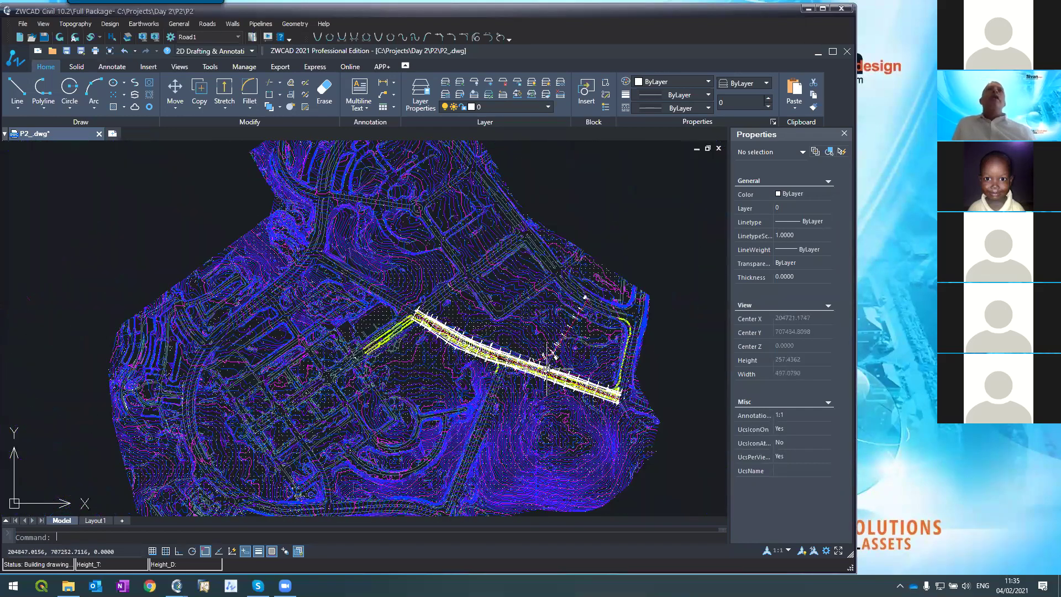
{"action": "scroll", "coordinate": [543, 372], "scroll_direction": "up", "scroll_amount": 5}
{"action": "scroll", "coordinate": [543, 372], "scroll_direction": "down", "scroll_amount": 5}
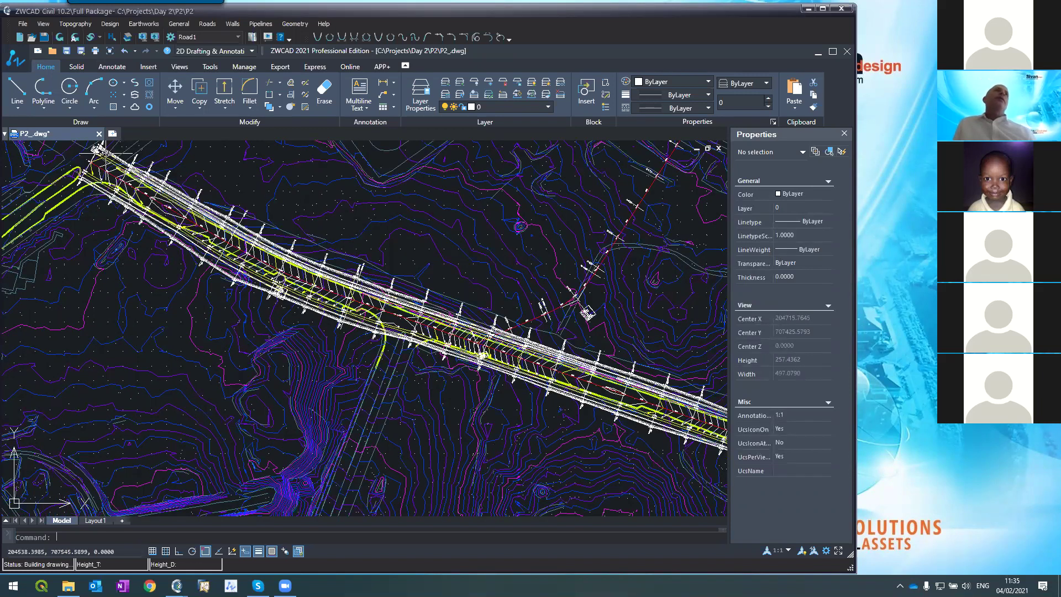
{"action": "scroll", "coordinate": [204, 201], "scroll_direction": "up", "scroll_amount": 4}
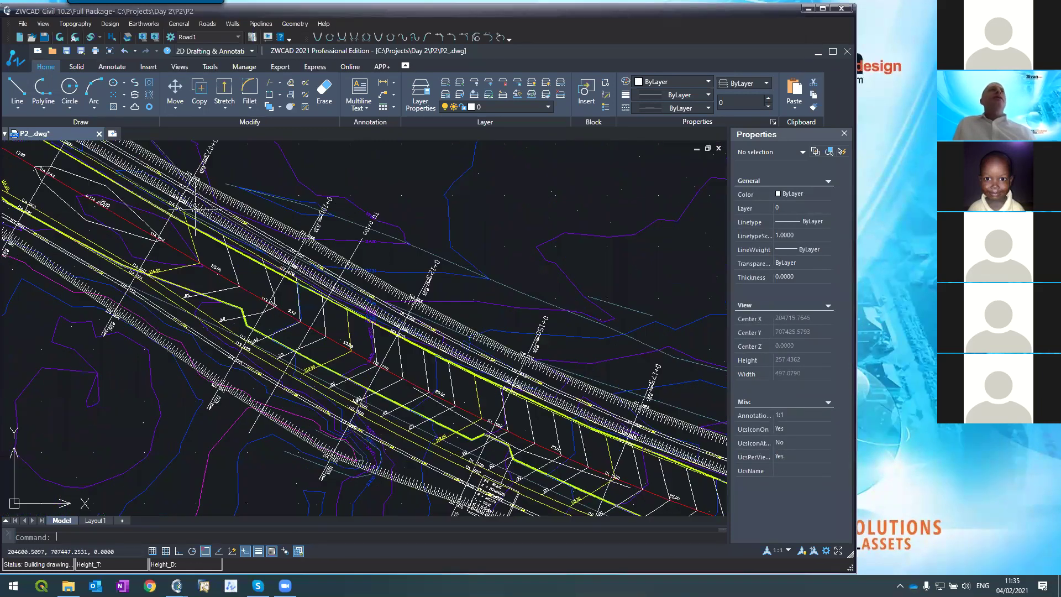
{"action": "scroll", "coordinate": [204, 202], "scroll_direction": "down", "scroll_amount": 5}
{"action": "scroll", "coordinate": [73, 158], "scroll_direction": "up", "scroll_amount": 5}
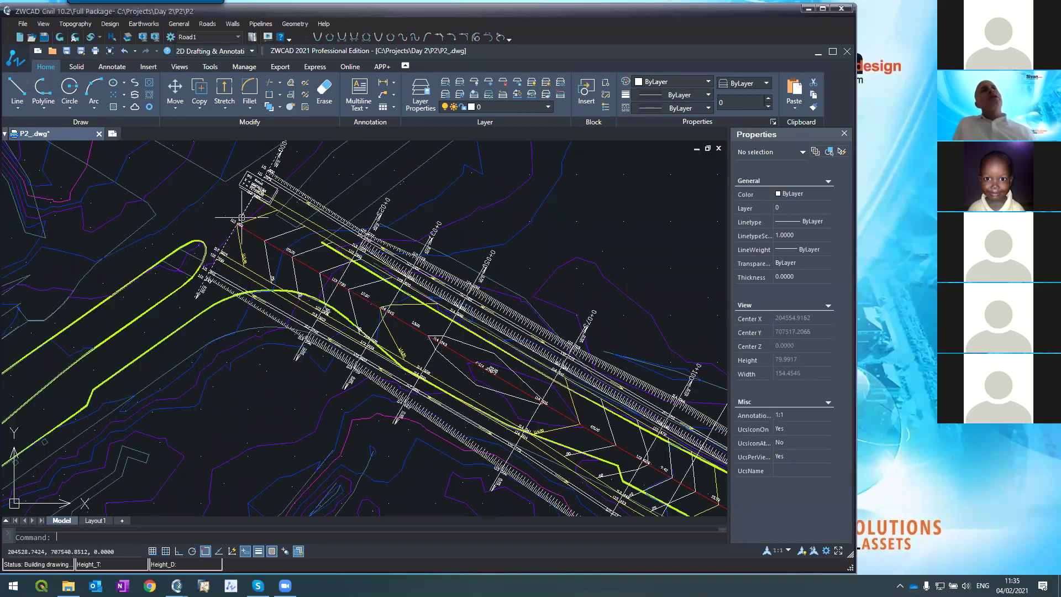
- Examine the redrawn ditches and slope hatching in plan from the start of the road to around 0+150
{"action": "scroll", "coordinate": [458, 281], "scroll_direction": "up", "scroll_amount": 6}
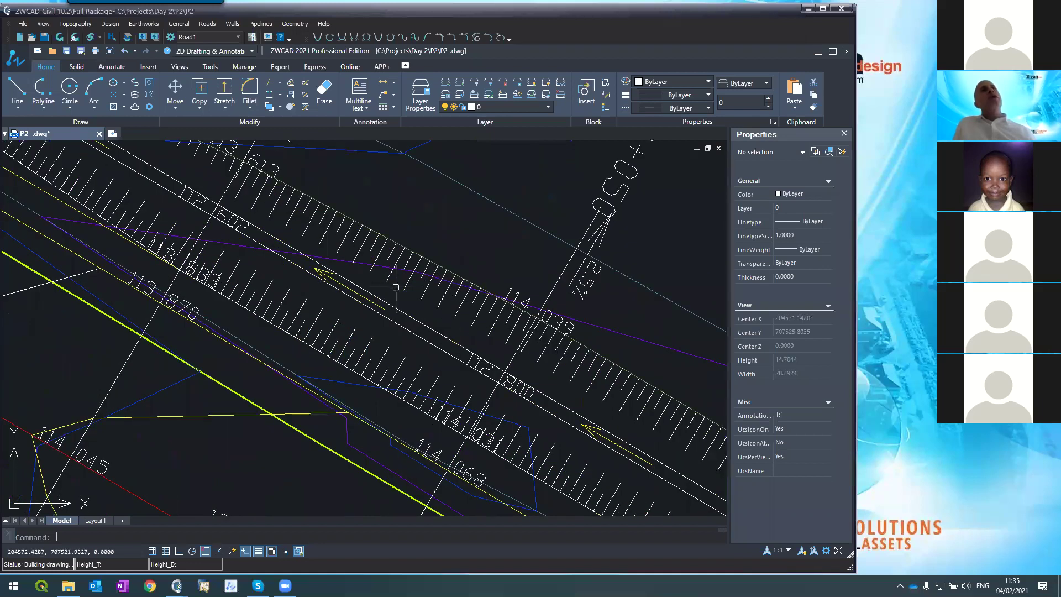
{"action": "scroll", "coordinate": [387, 279], "scroll_direction": "down", "scroll_amount": 4}
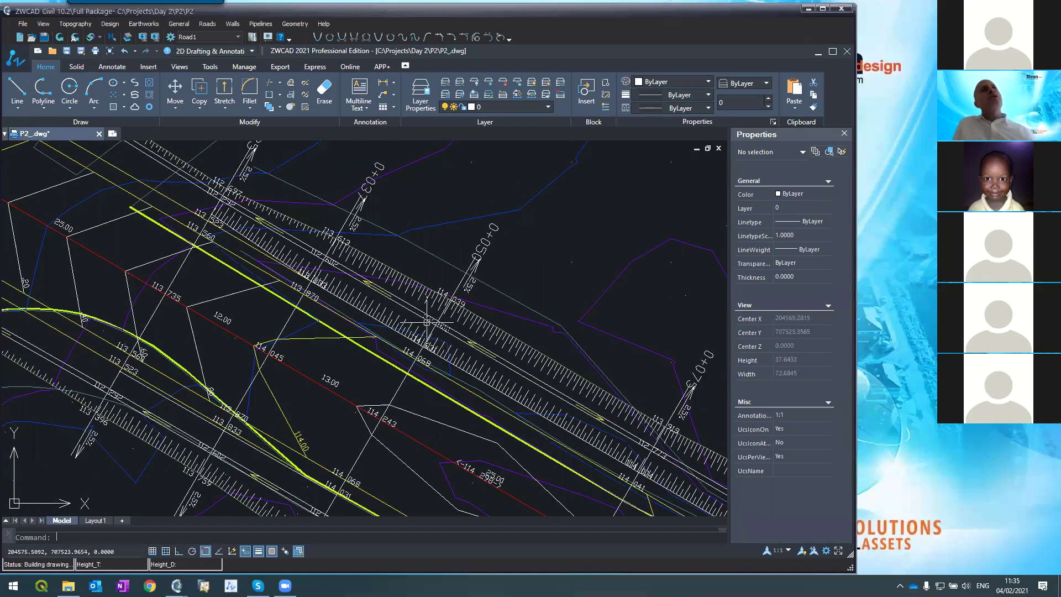
{"action": "scroll", "coordinate": [348, 283], "scroll_direction": "down", "scroll_amount": 3}
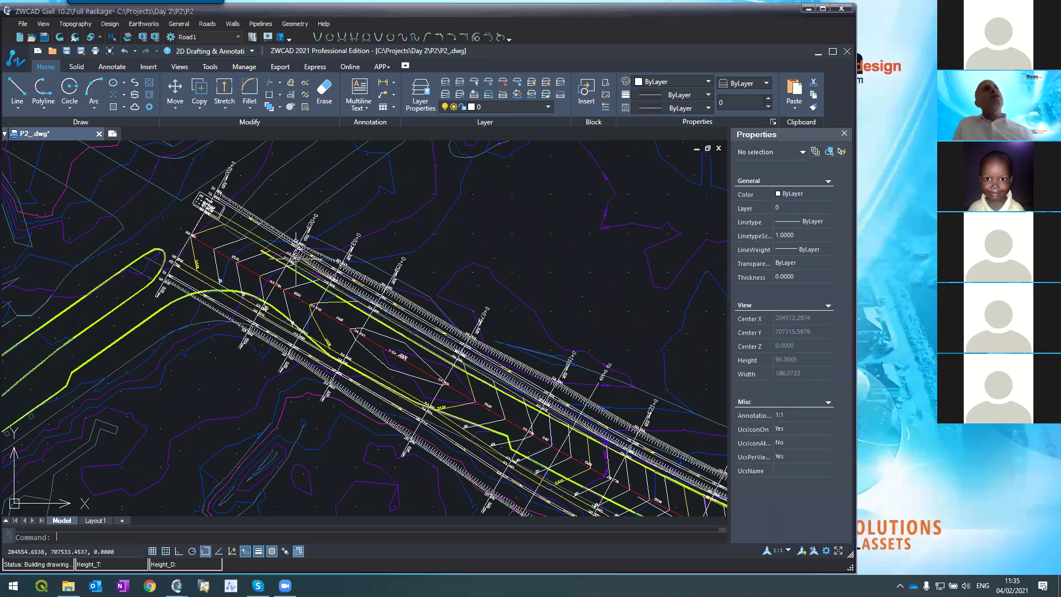
{"action": "scroll", "coordinate": [297, 313], "scroll_direction": "down", "scroll_amount": 4}
{"action": "scroll", "coordinate": [294, 283], "scroll_direction": "up", "scroll_amount": 4}
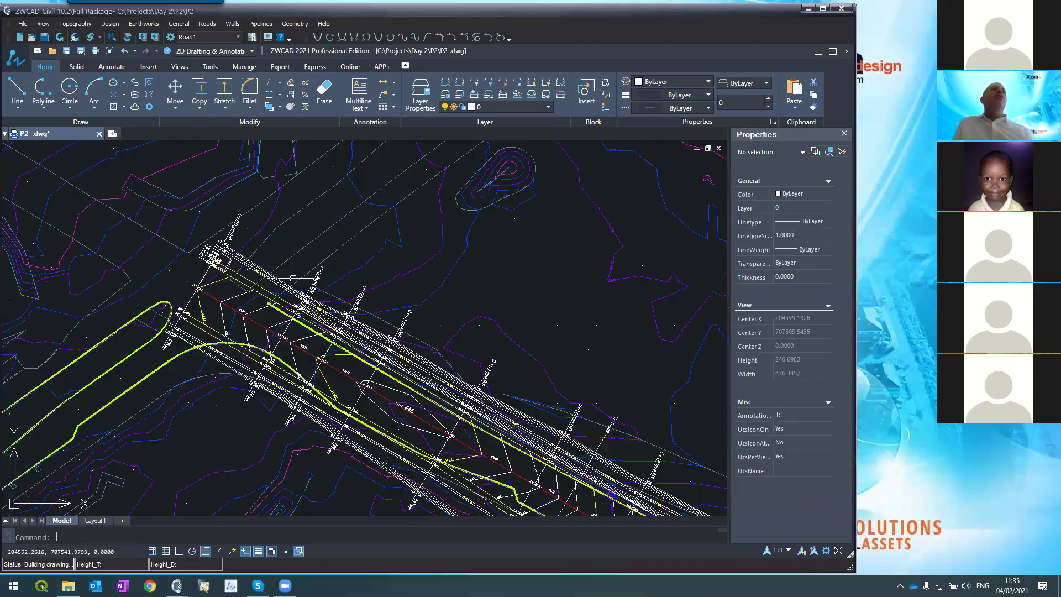
{"action": "scroll", "coordinate": [132, 213], "scroll_direction": "down", "scroll_amount": 4}
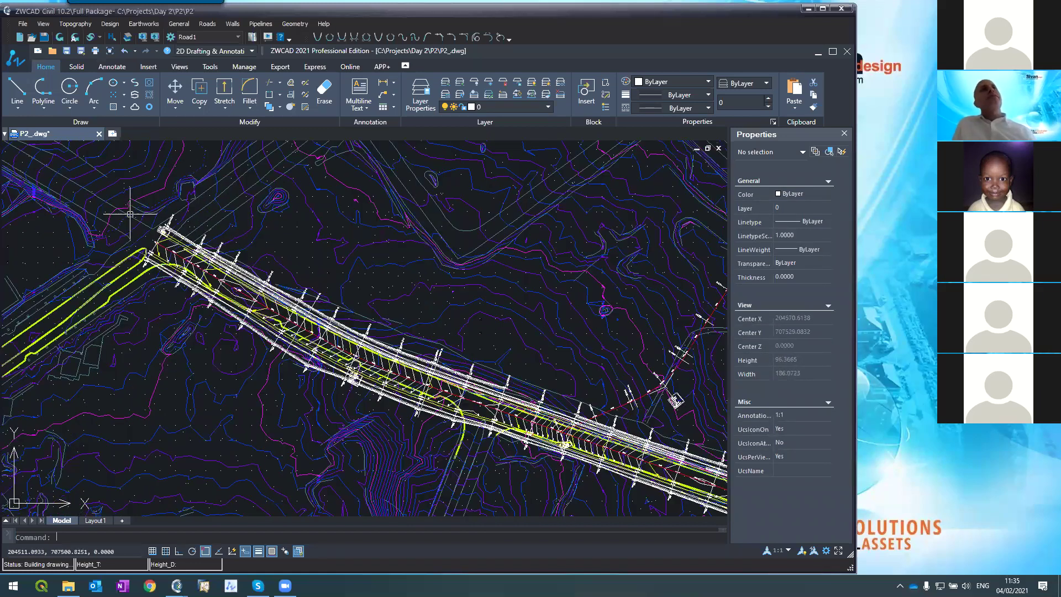
{"action": "scroll", "coordinate": [273, 279], "scroll_direction": "up", "scroll_amount": 5}
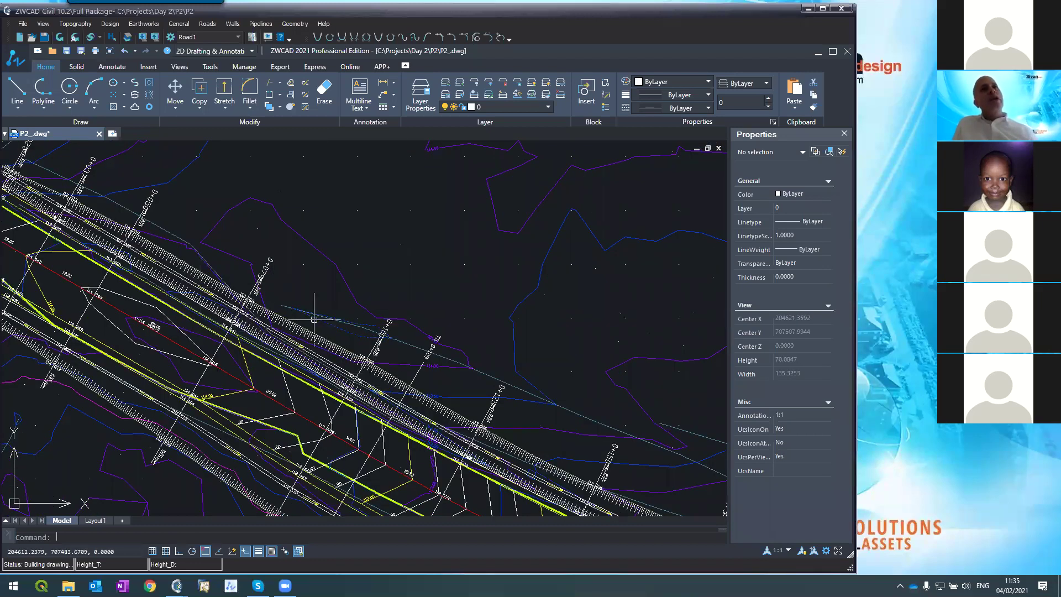
{"action": "scroll", "coordinate": [304, 310], "scroll_direction": "down", "scroll_amount": 4}
{"action": "scroll", "coordinate": [497, 420], "scroll_direction": "up", "scroll_amount": 4}
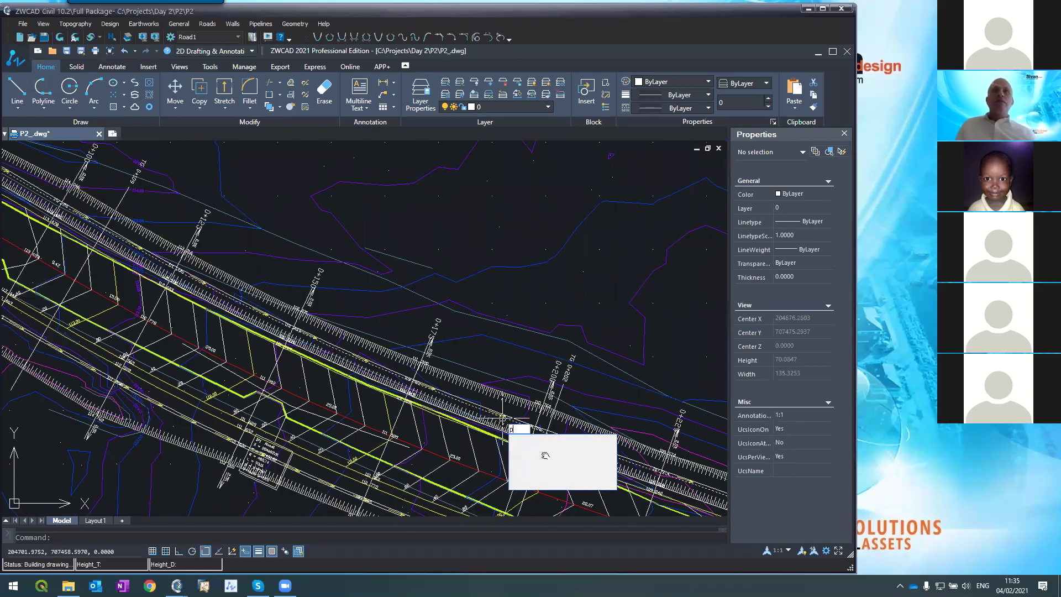
- Follow the ditches and side slopes in plan from about 0+100 to the end of the road beyond 0+500
{"action": "middle_click_drag", "start_coordinate": [428, 384], "coordinate": [311, 317]}
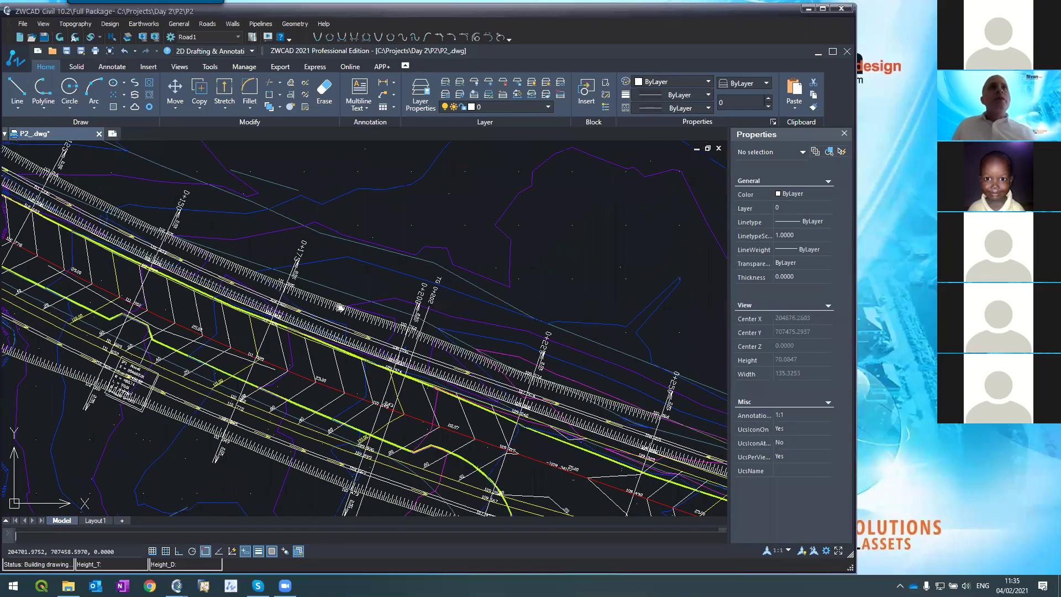
{"action": "middle_click_drag", "start_coordinate": [588, 419], "coordinate": [448, 342]}
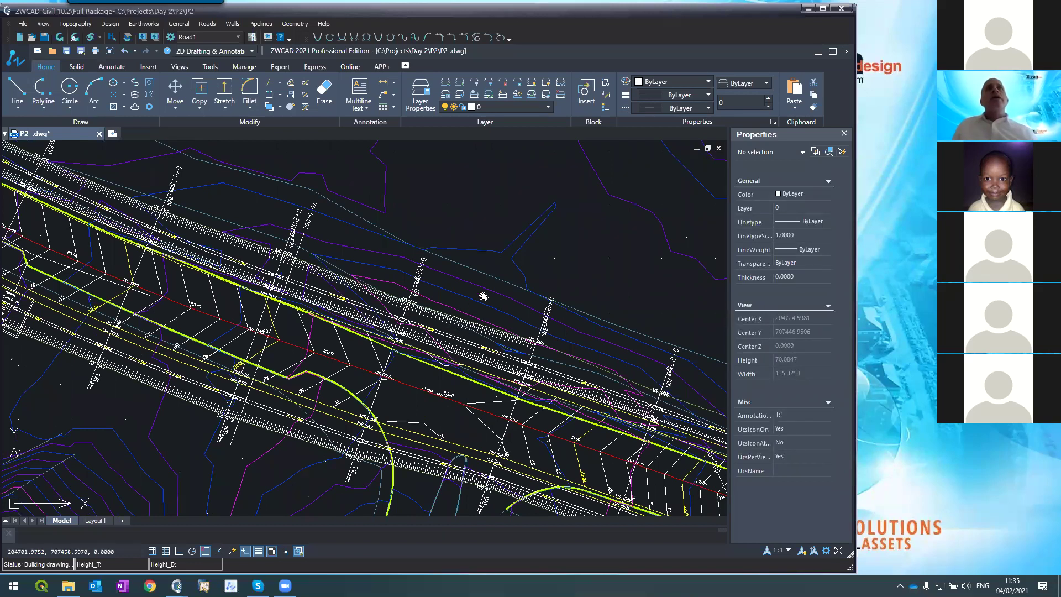
{"action": "scroll", "coordinate": [449, 363], "scroll_direction": "down", "scroll_amount": 4}
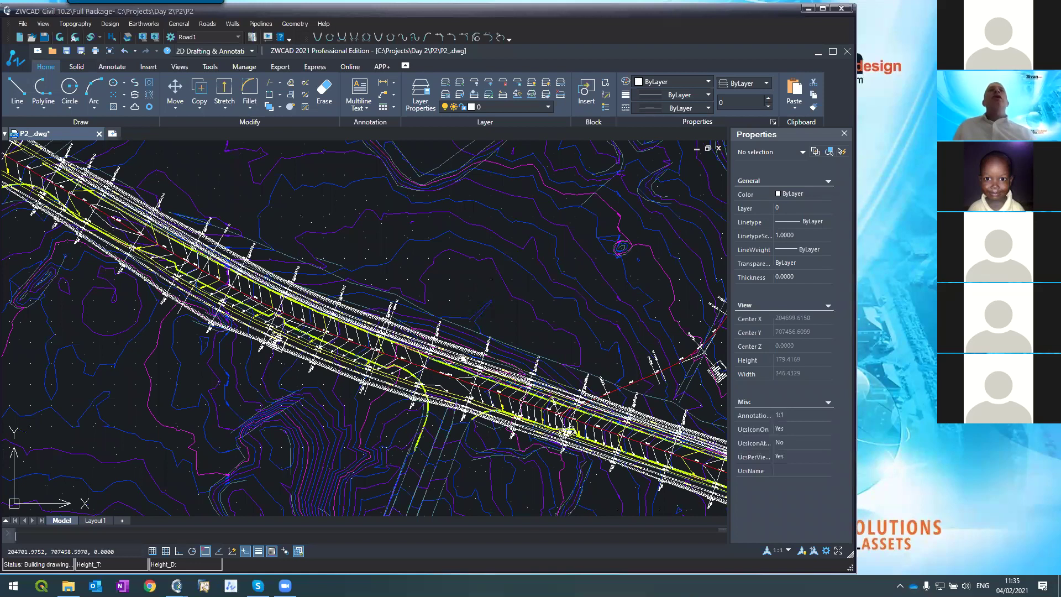
{"action": "scroll", "coordinate": [463, 359], "scroll_direction": "up", "scroll_amount": 4}
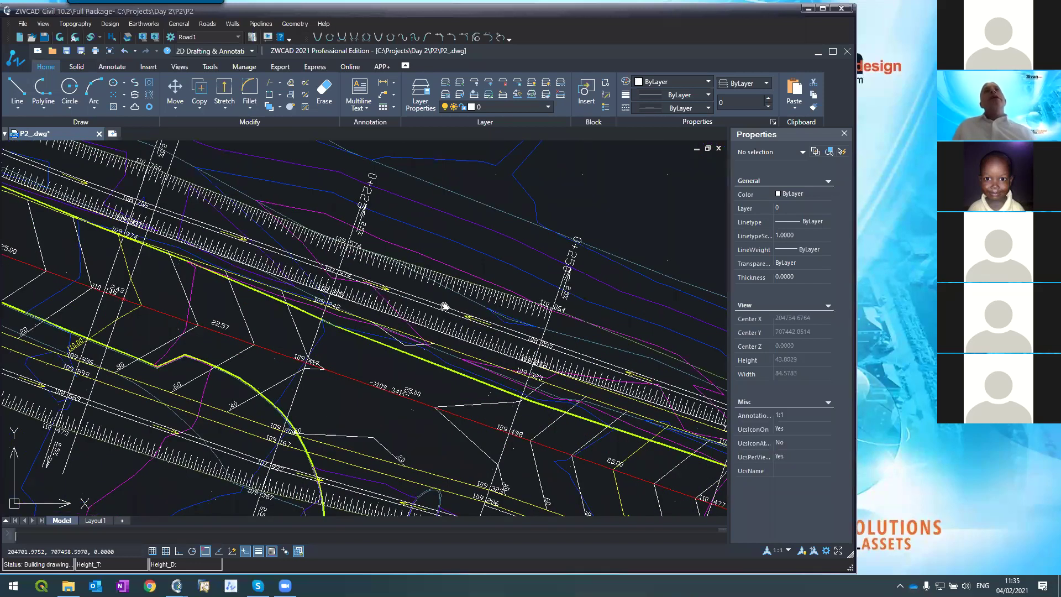
{"action": "scroll", "coordinate": [444, 306], "scroll_direction": "down", "scroll_amount": 1}
{"action": "middle_click_drag", "start_coordinate": [440, 308], "coordinate": [267, 273]}
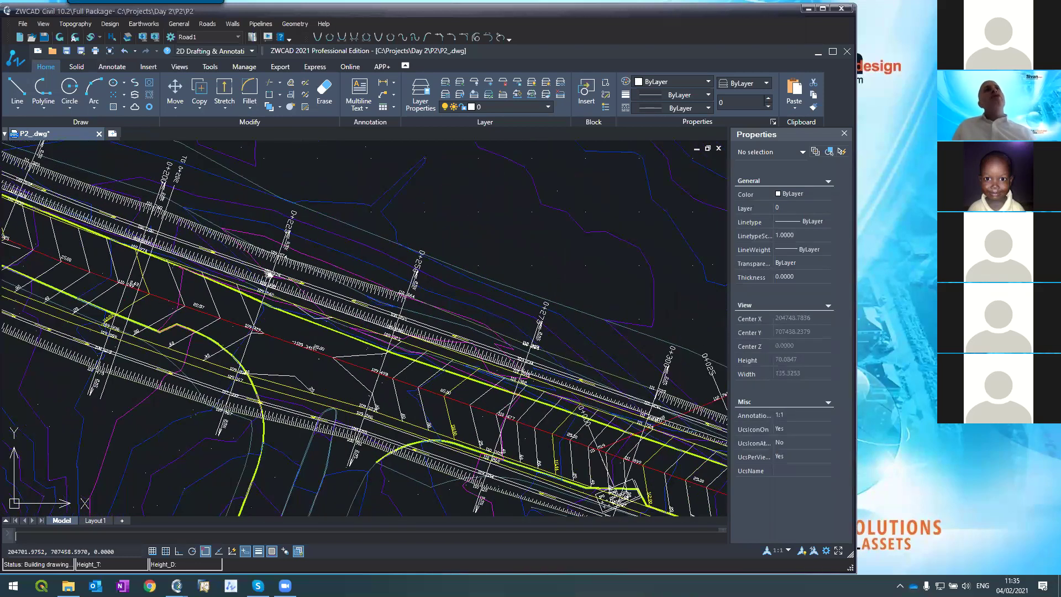
{"action": "mouse_move", "coordinate": [570, 381]}
{"action": "middle_mouse_down"}
{"action": "mouse_move", "coordinate": [520, 381]}
{"action": "mouse_move", "coordinate": [437, 351]}
{"action": "middle_mouse_up"}
{"action": "middle_click_drag", "start_coordinate": [703, 435], "coordinate": [218, 254]}
{"action": "middle_click_drag", "start_coordinate": [687, 450], "coordinate": [265, 311]}
{"action": "middle_click_drag", "start_coordinate": [460, 380], "coordinate": [341, 342]}
{"action": "mouse_move", "coordinate": [224, 283]}
{"action": "middle_mouse_down"}
{"action": "mouse_move", "coordinate": [481, 398]}
{"action": "mouse_move", "coordinate": [577, 408]}
{"action": "mouse_move", "coordinate": [442, 376]}
{"action": "mouse_move", "coordinate": [233, 299]}
{"action": "middle_mouse_up"}
{"action": "middle_click_drag", "start_coordinate": [712, 453], "coordinate": [477, 351]}
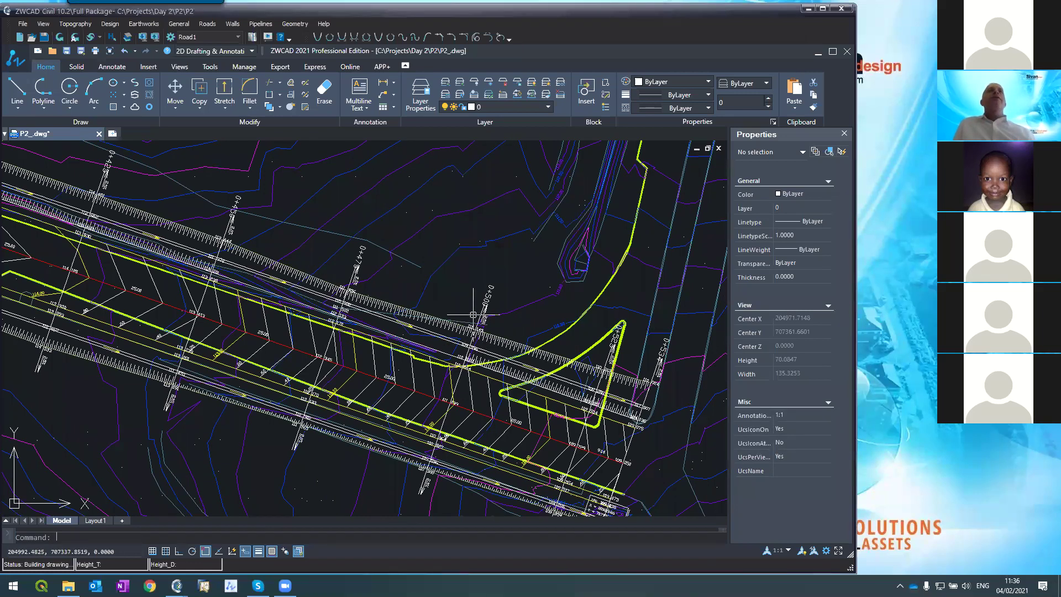
- Check the plan around 0+225 against cross section 0+225 in the Cross sections window, and return to the plan
{"action": "scroll", "coordinate": [320, 226], "scroll_direction": "down", "scroll_amount": 5}
{"action": "scroll", "coordinate": [270, 241], "scroll_direction": "down", "scroll_amount": 3}
{"action": "scroll", "coordinate": [271, 241], "scroll_direction": "up", "scroll_amount": 8}
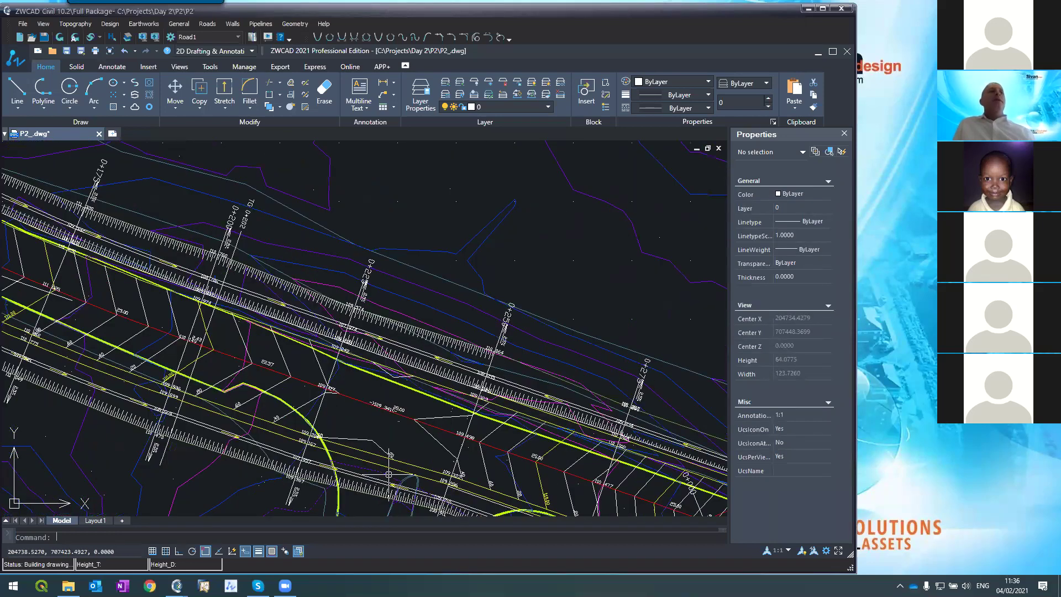
{"action": "mouse_move", "coordinate": [176, 585]}
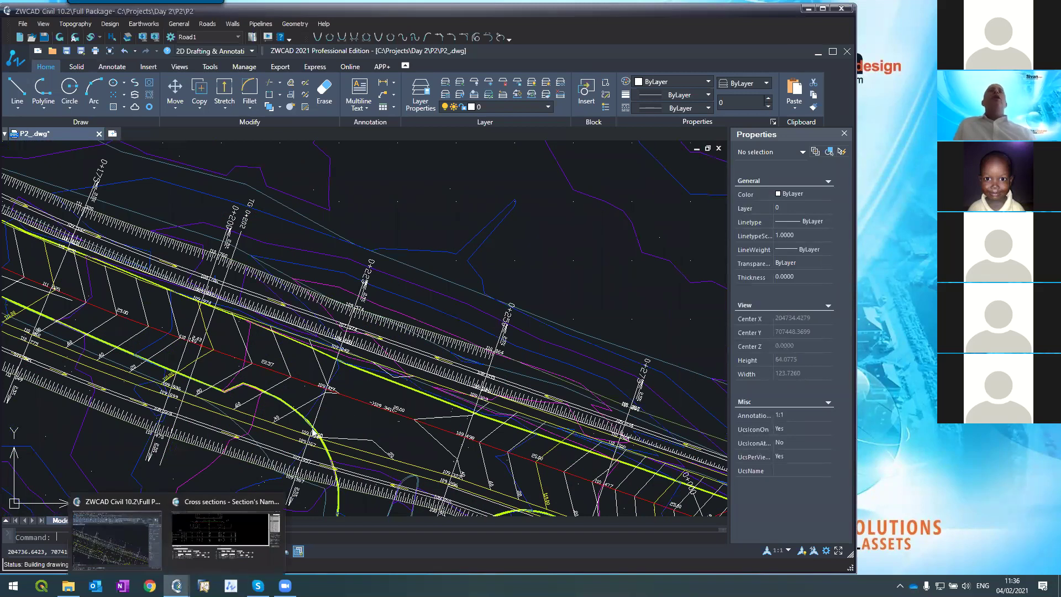
{"action": "left_click", "coordinate": [243, 538]}
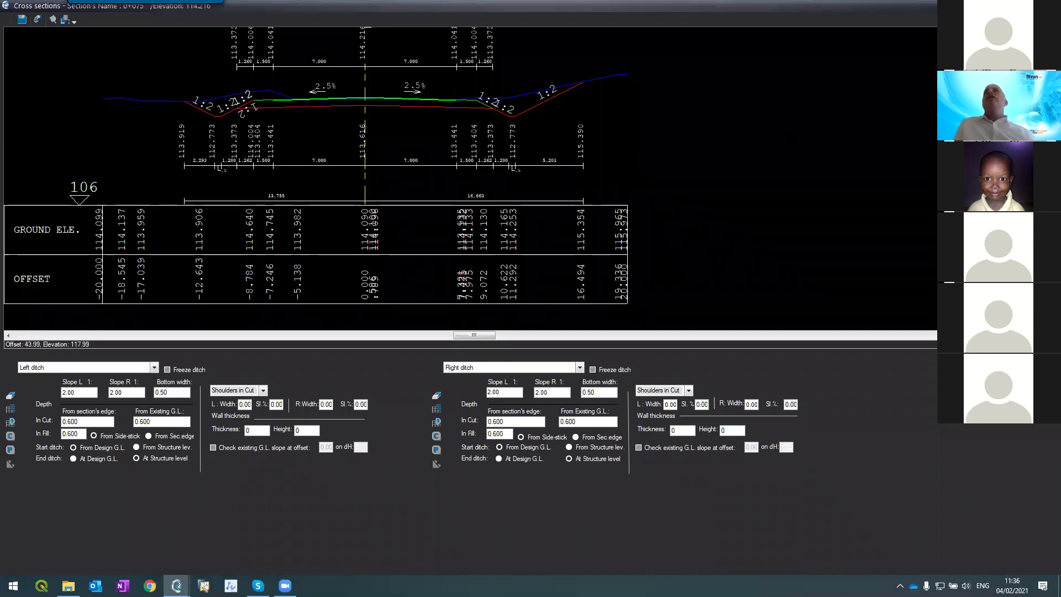
{"action": "key", "text": "alt+Tab"}
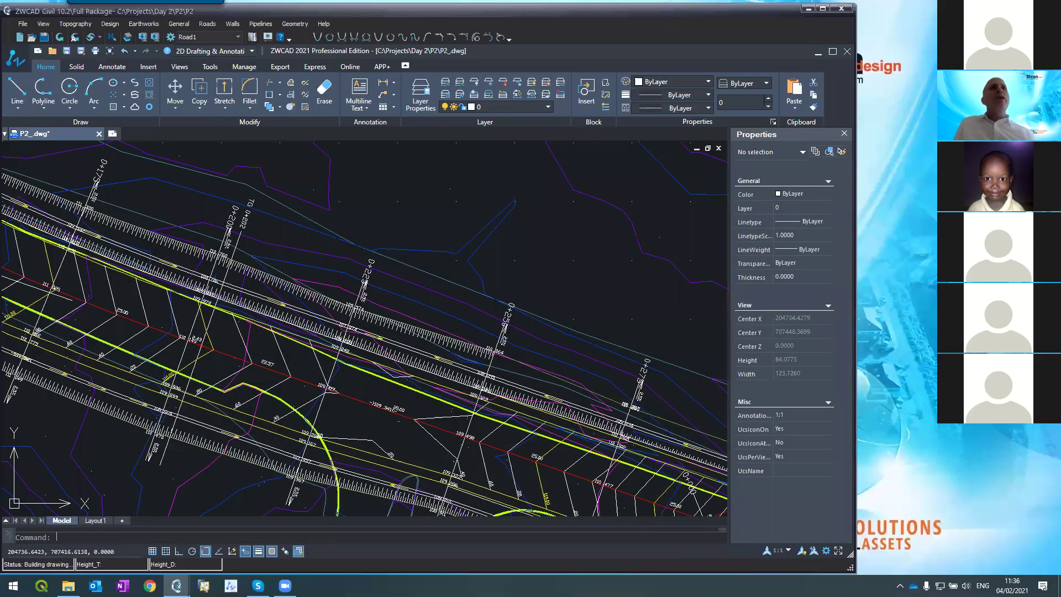
{"action": "scroll", "coordinate": [439, 312], "scroll_direction": "down", "scroll_amount": 2}
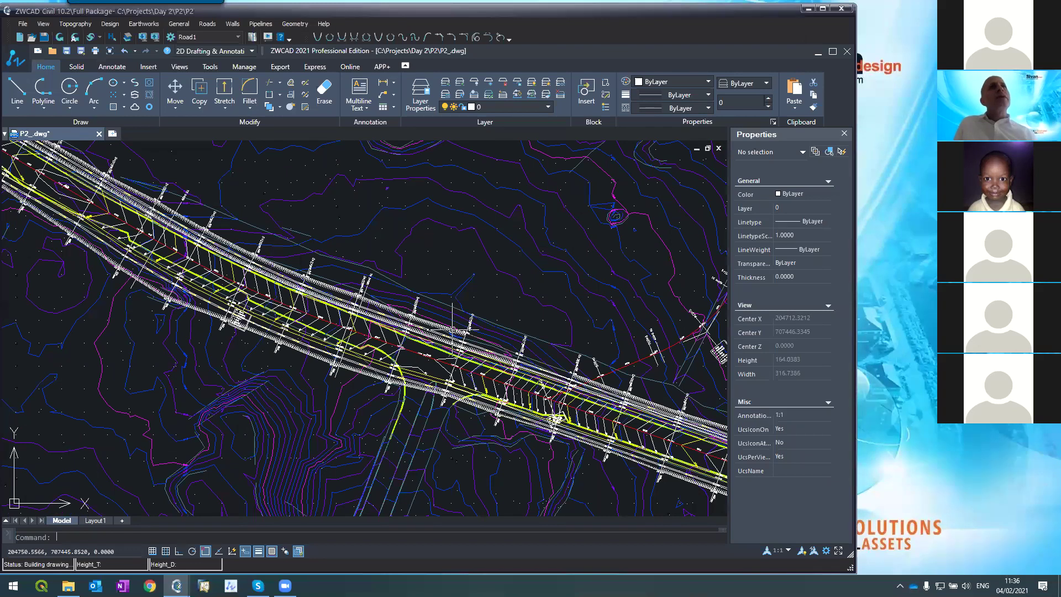
{"action": "scroll", "coordinate": [405, 347], "scroll_direction": "up", "scroll_amount": 4}
{"action": "scroll", "coordinate": [400, 305], "scroll_direction": "up", "scroll_amount": 2}
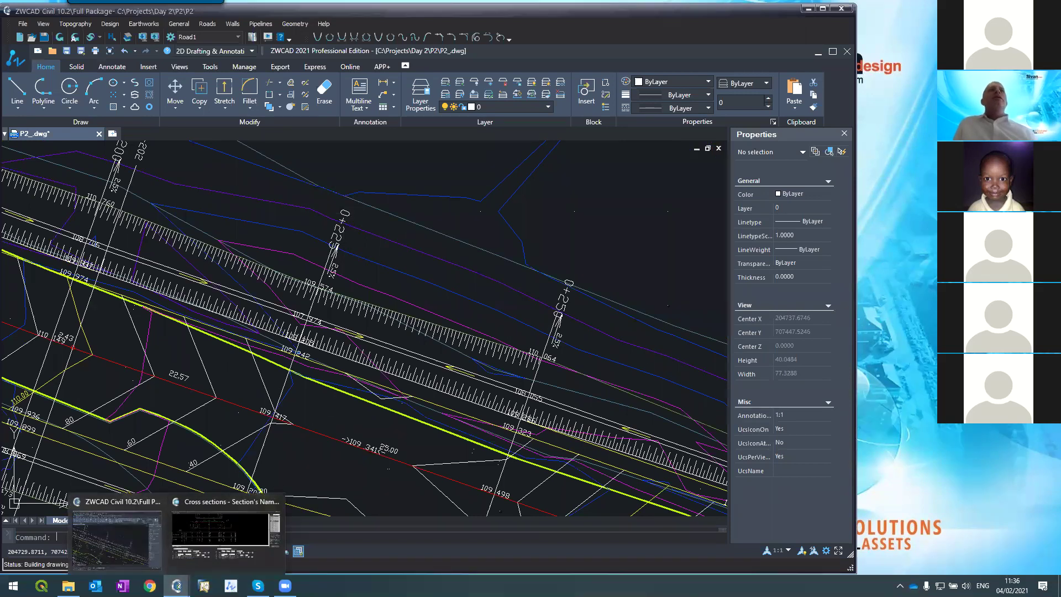
{"action": "left_click", "coordinate": [221, 531]}
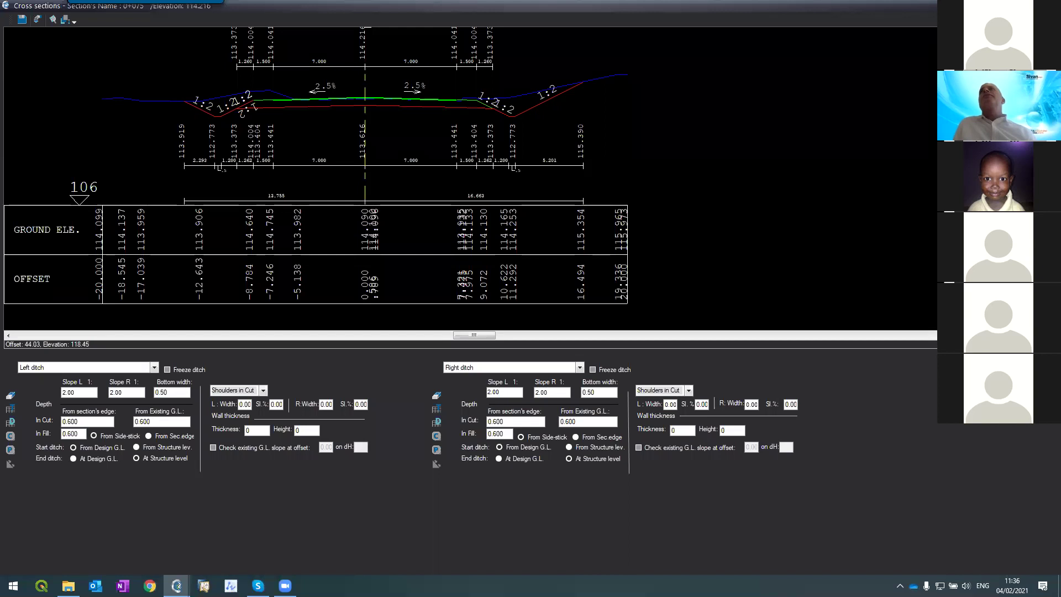
{"action": "scroll", "coordinate": [307, 108], "scroll_direction": "up", "scroll_amount": 2}
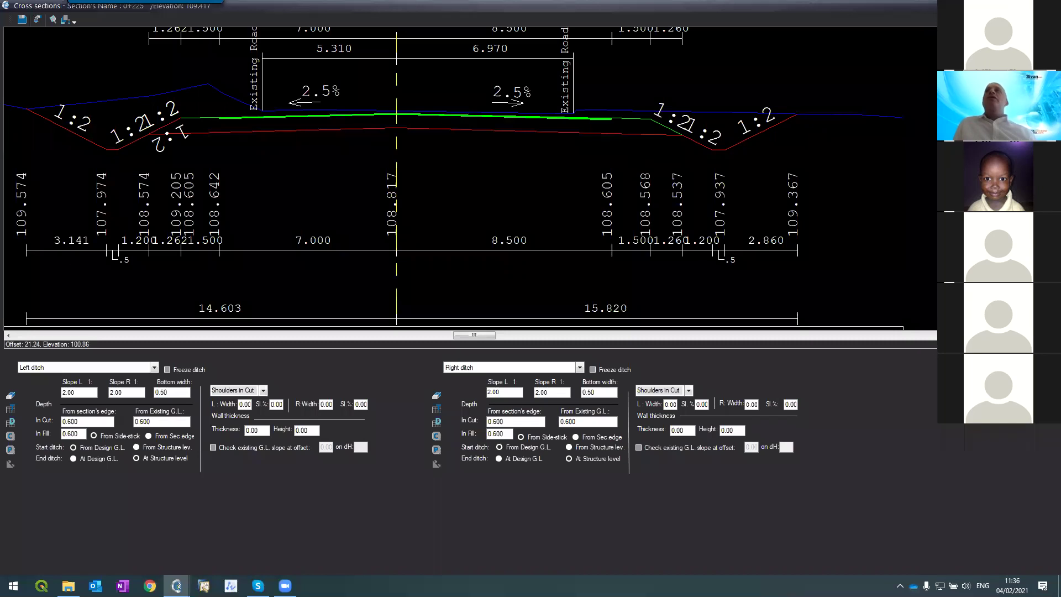
{"action": "key", "text": "Escape"}
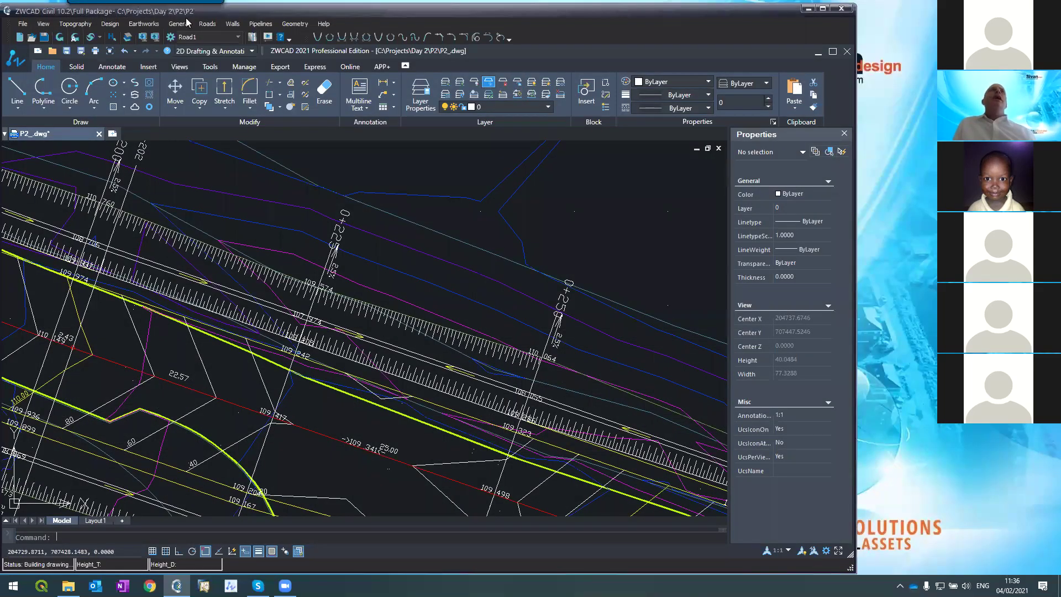
- Open Road1's vertical alignment and thaw the Rditch, RightDitch, Lditch and LeftDitch layers in its profile drawing
{"action": "left_click", "coordinate": [206, 24]}
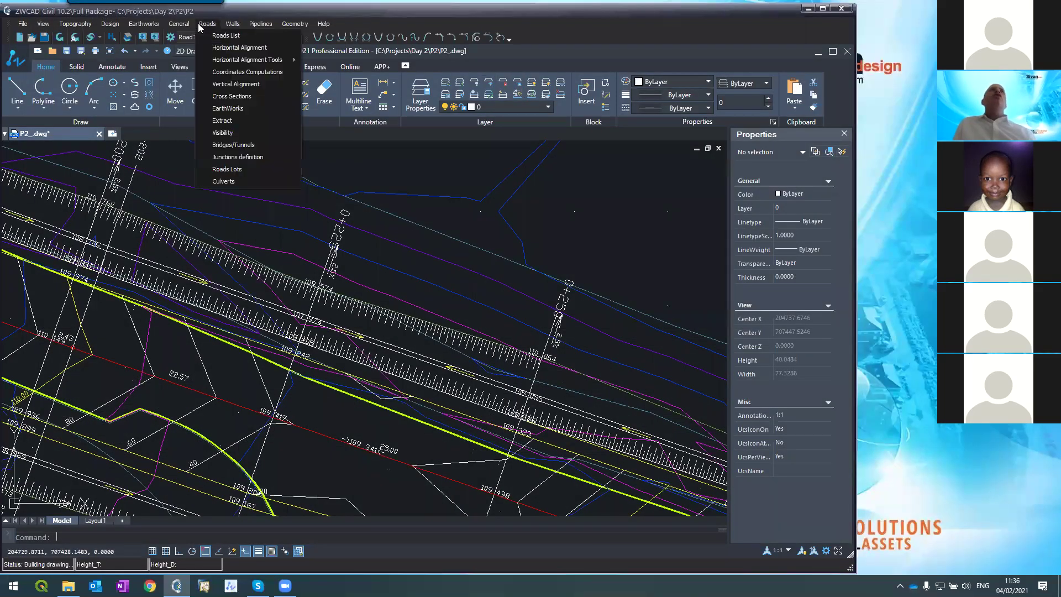
{"action": "left_click", "coordinate": [229, 85]}
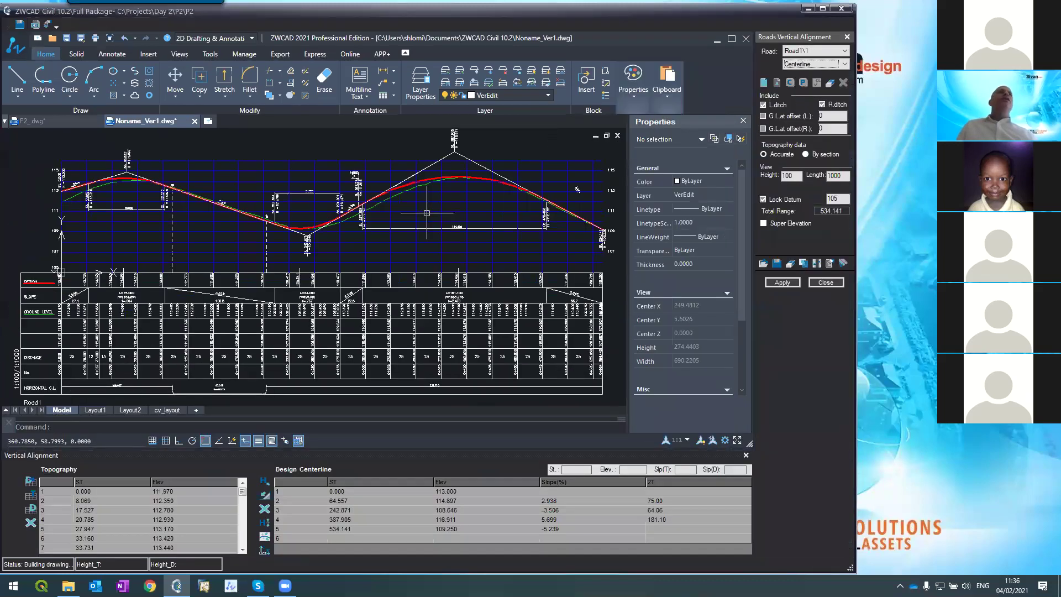
{"action": "type", "text": "la"}
{"action": "key", "text": "Return"}
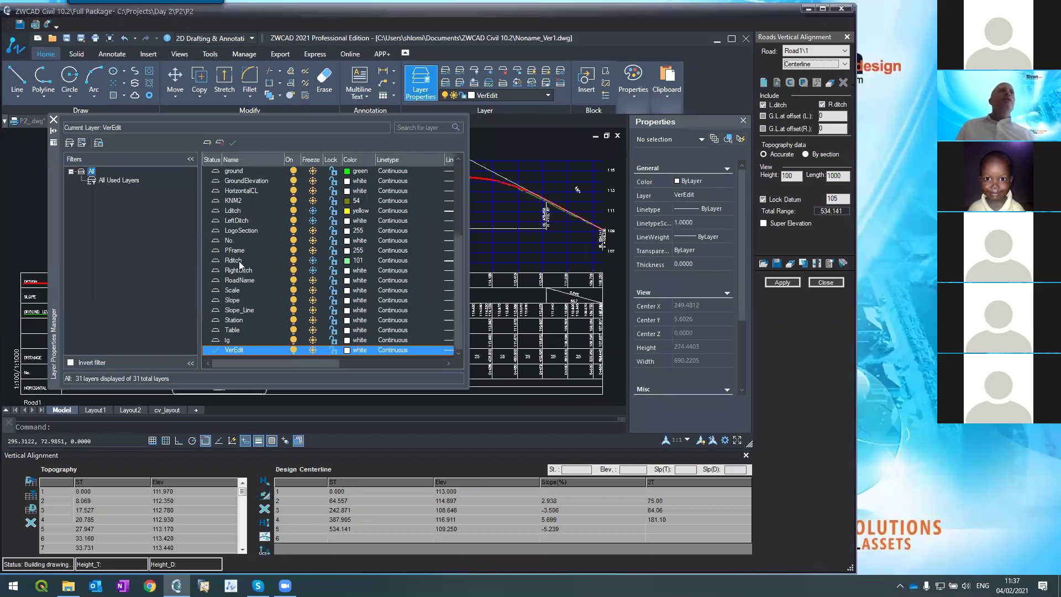
{"action": "left_click", "coordinate": [239, 262]}
{"action": "left_click", "coordinate": [237, 271], "text": "shift"}
{"action": "left_click", "coordinate": [312, 271]}
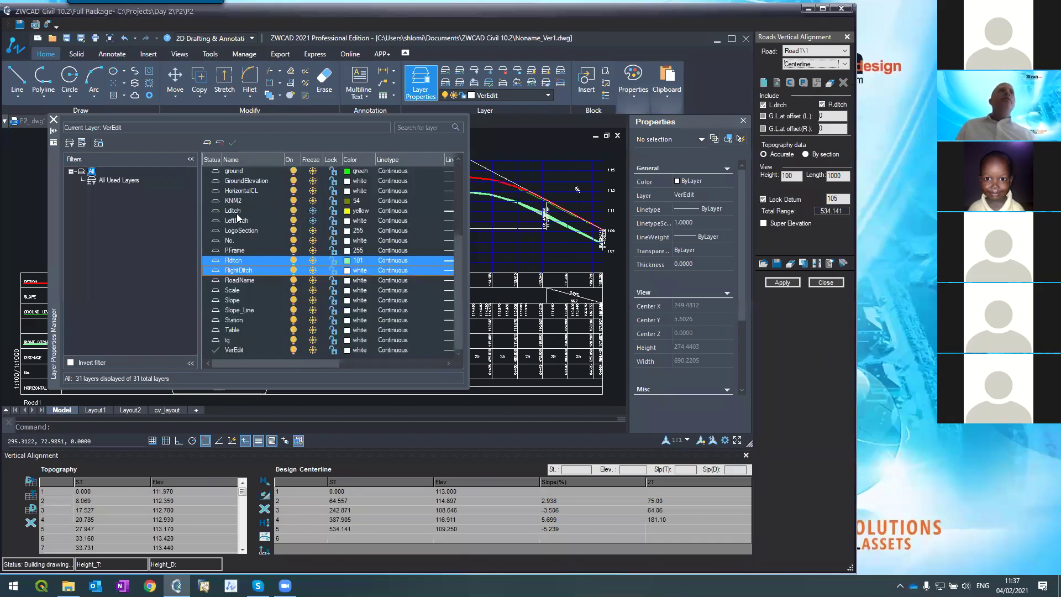
{"action": "left_click", "coordinate": [237, 213]}
{"action": "left_click", "coordinate": [239, 221], "text": "shift"}
{"action": "left_click", "coordinate": [312, 221]}
{"action": "left_click", "coordinate": [54, 119]}
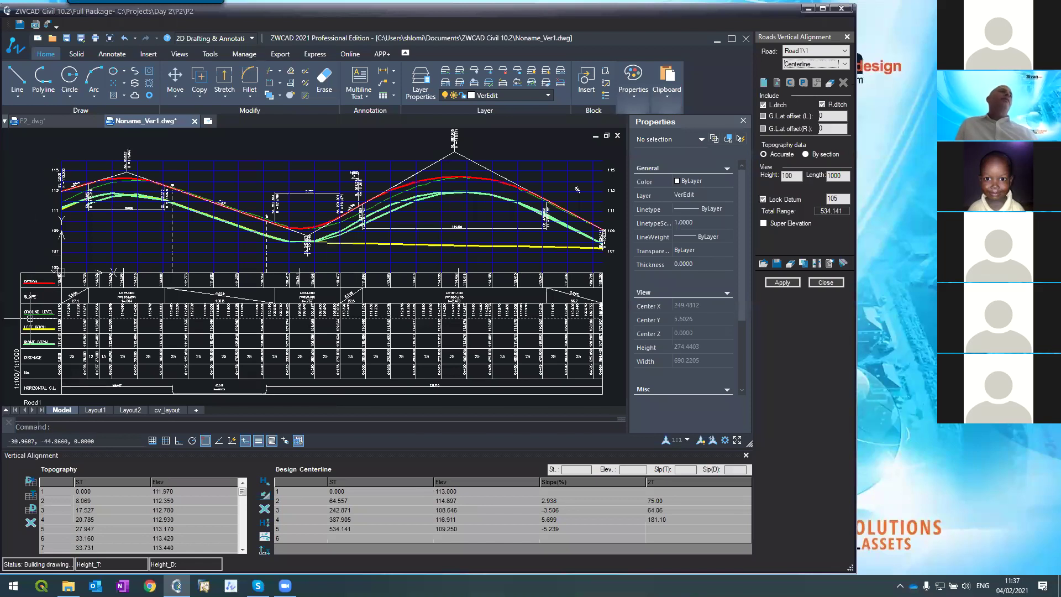
- Examine the left and right ditch lines in the longitudinal profile and their level rows in the table below
{"action": "scroll", "coordinate": [26, 328], "scroll_direction": "up", "scroll_amount": 5}
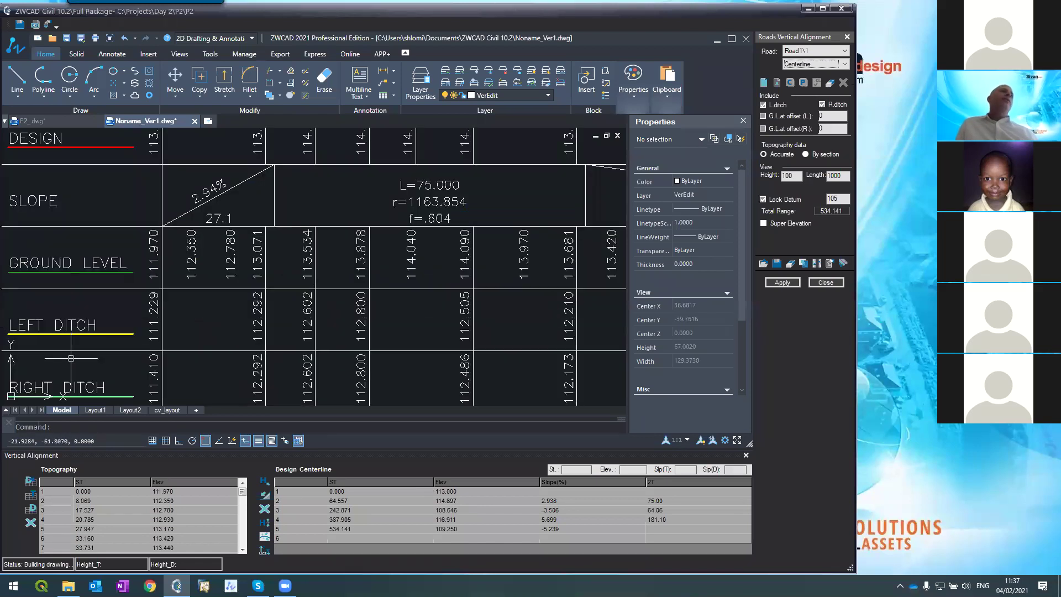
{"action": "scroll", "coordinate": [86, 237], "scroll_direction": "down", "scroll_amount": 3}
{"action": "scroll", "coordinate": [122, 147], "scroll_direction": "up", "scroll_amount": 2}
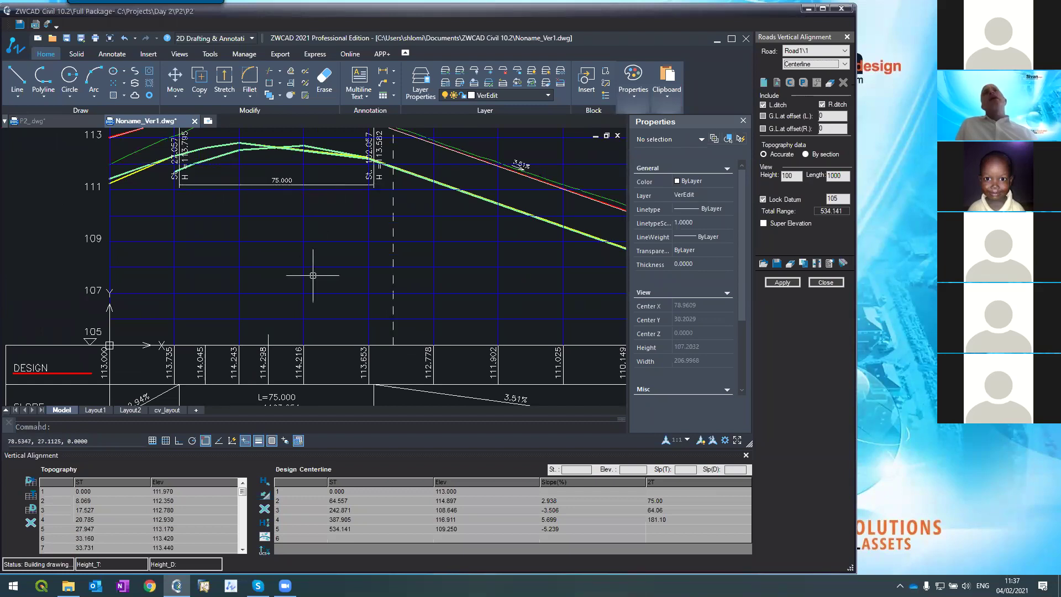
{"action": "scroll", "coordinate": [311, 295], "scroll_direction": "down", "scroll_amount": 5}
{"action": "scroll", "coordinate": [313, 298], "scroll_direction": "up", "scroll_amount": 2}
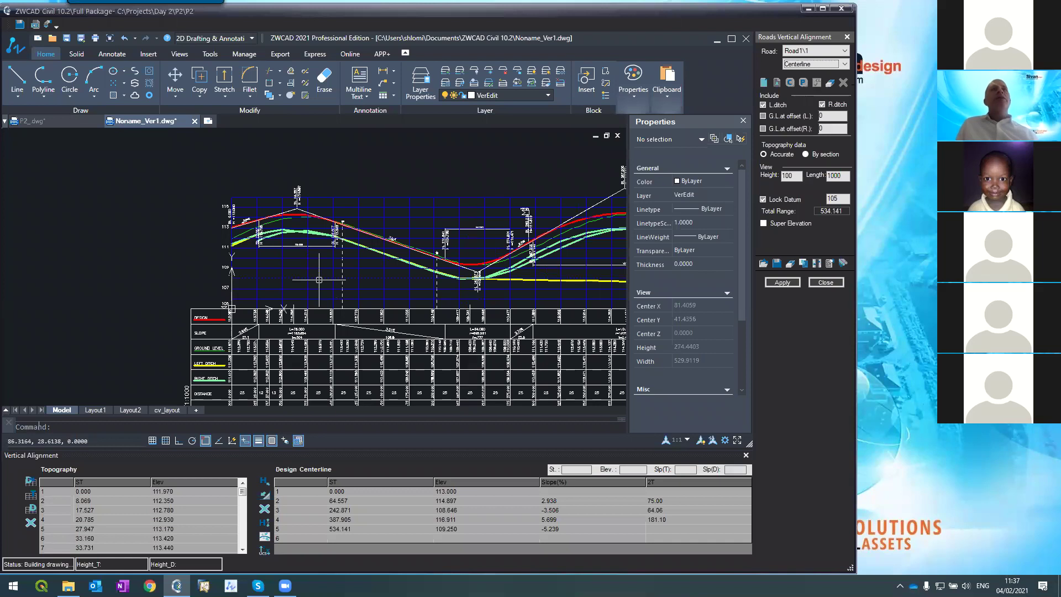
{"action": "scroll", "coordinate": [231, 227], "scroll_direction": "down", "scroll_amount": 2}
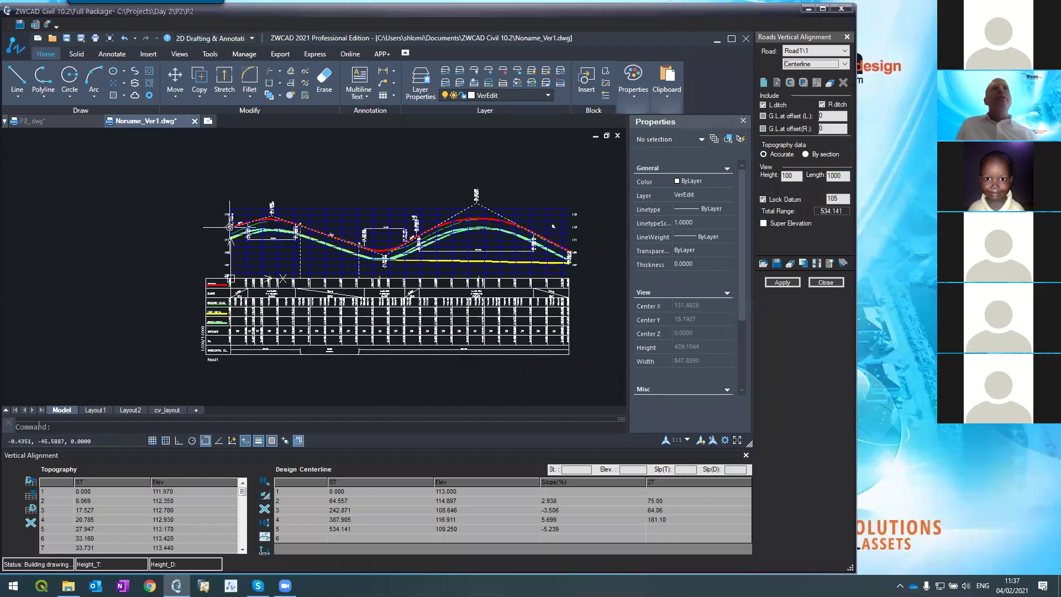
- Open the DitchL profile, remove the empty row 5 from its design table, and apply the change to the vertical alignment only
{"action": "left_click", "coordinate": [694, 500]}
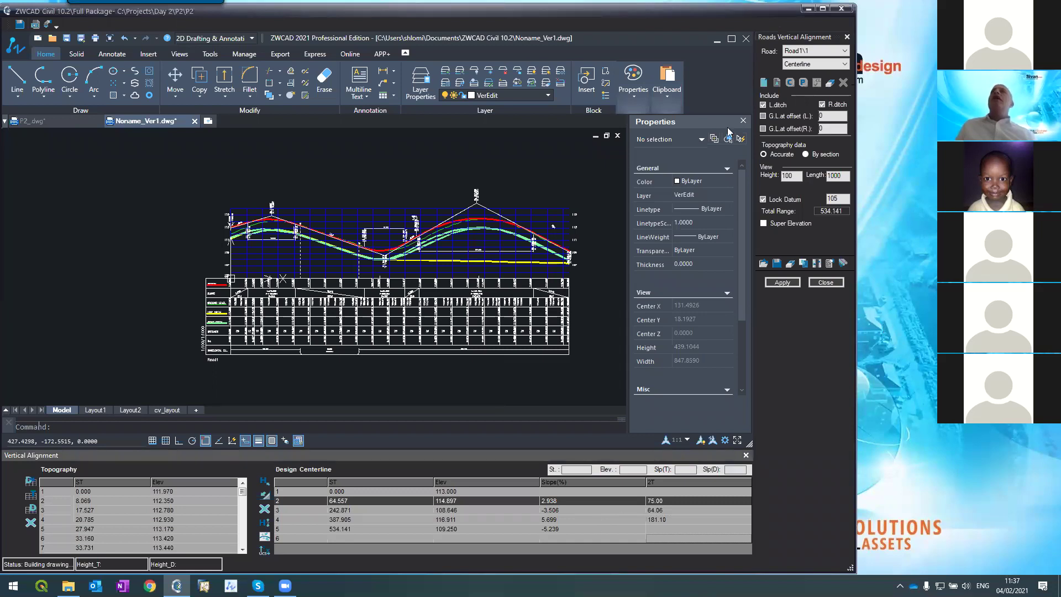
{"action": "left_click", "coordinate": [810, 63]}
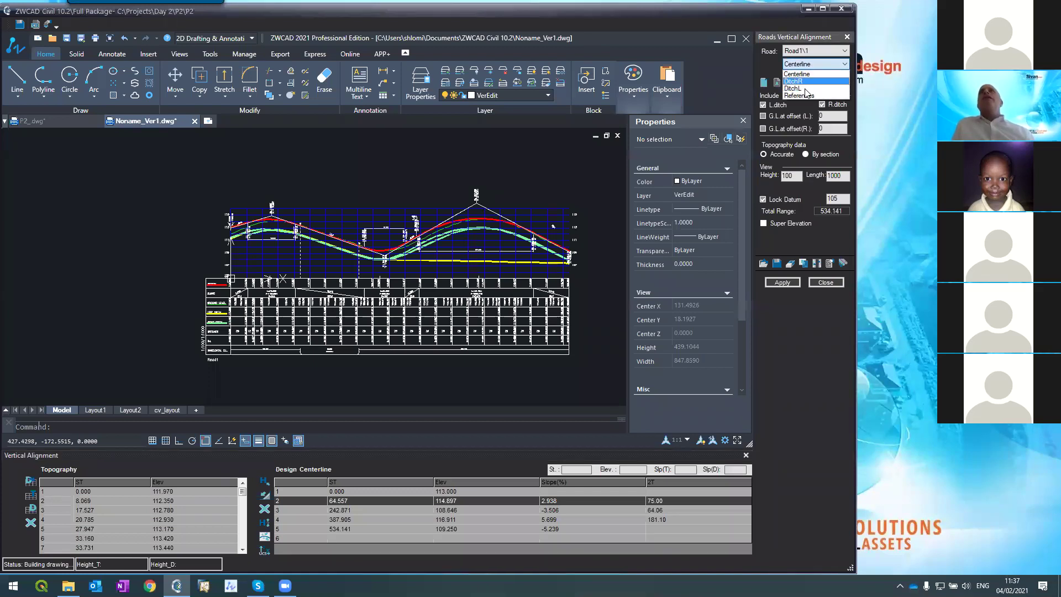
{"action": "left_click", "coordinate": [807, 89]}
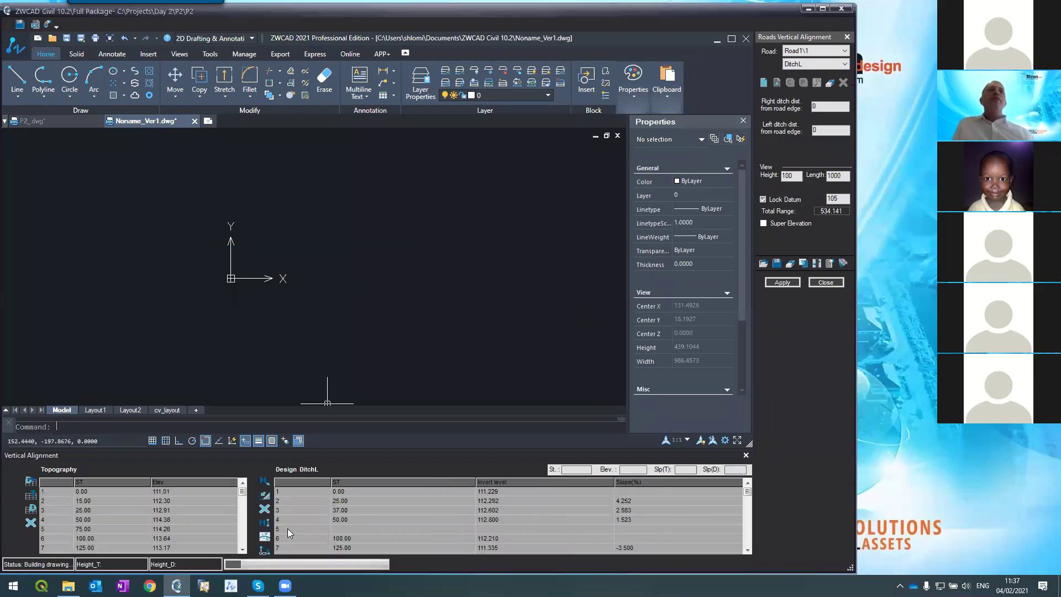
{"action": "left_click", "coordinate": [288, 529]}
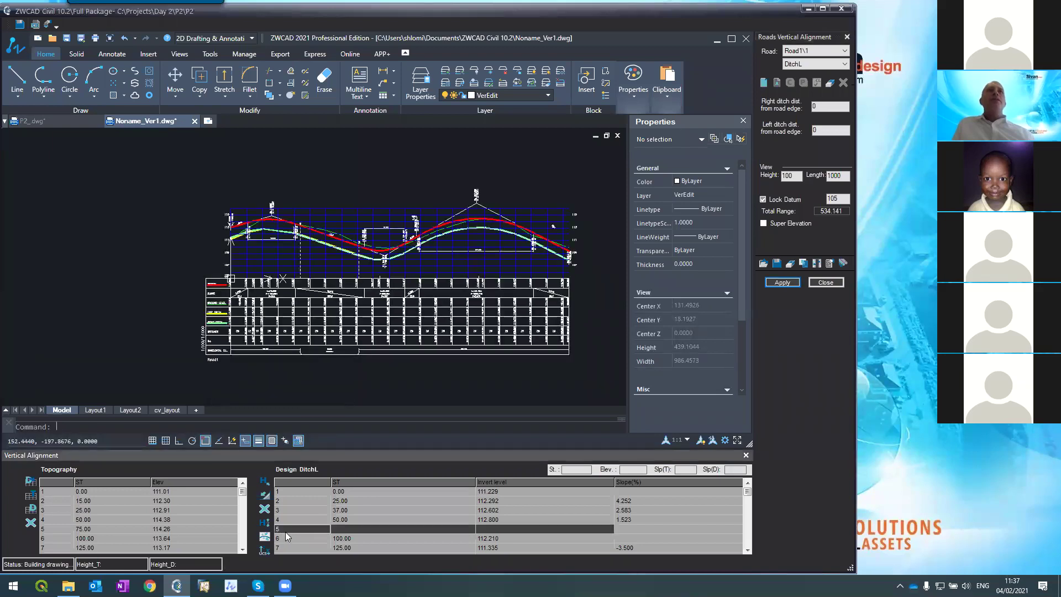
{"action": "left_click", "coordinate": [289, 524]}
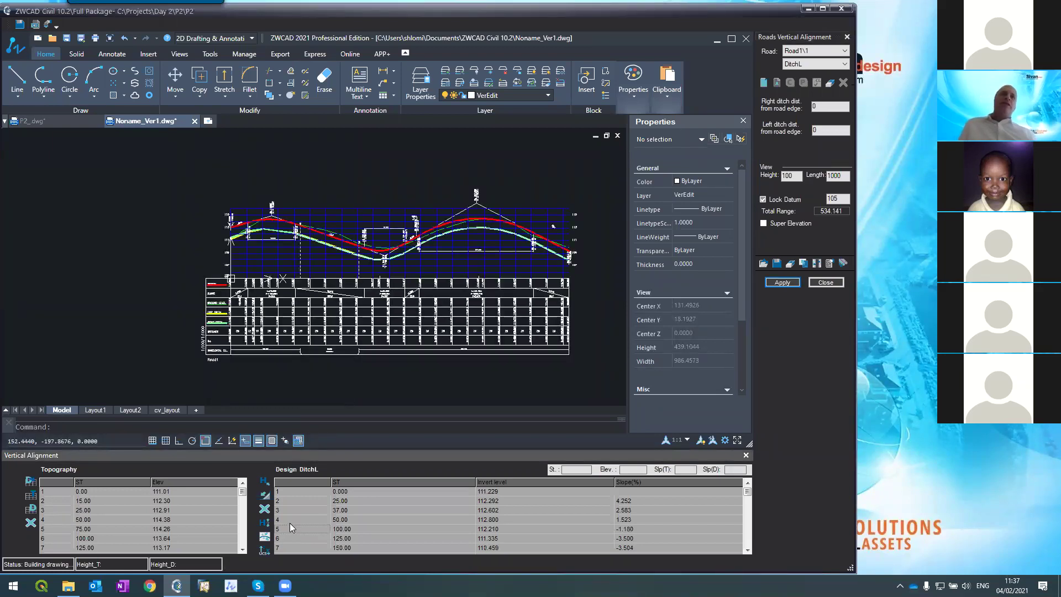
{"action": "left_click", "coordinate": [782, 282]}
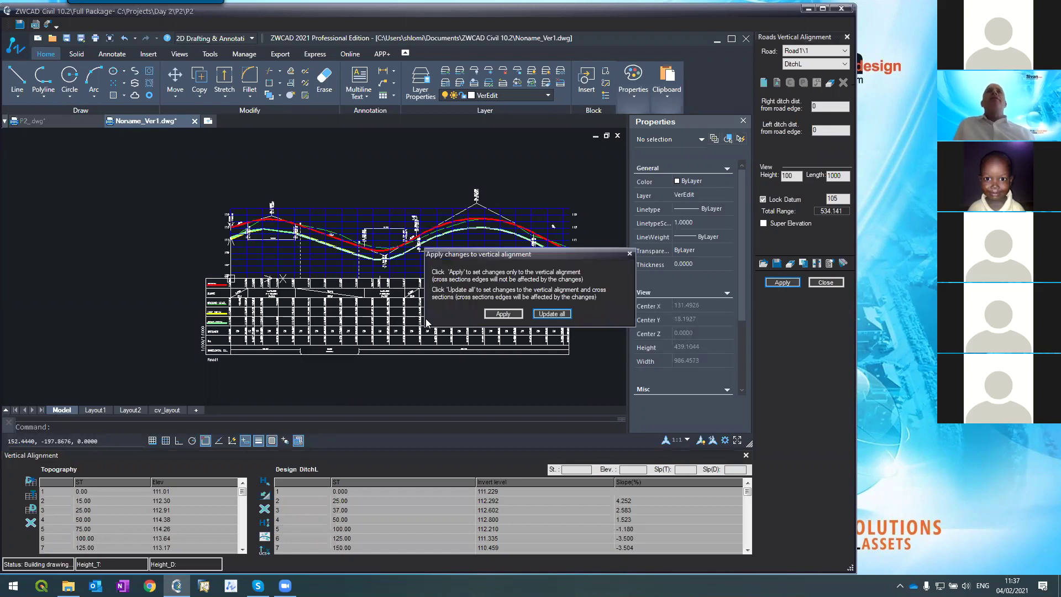
{"action": "left_click", "coordinate": [491, 315]}
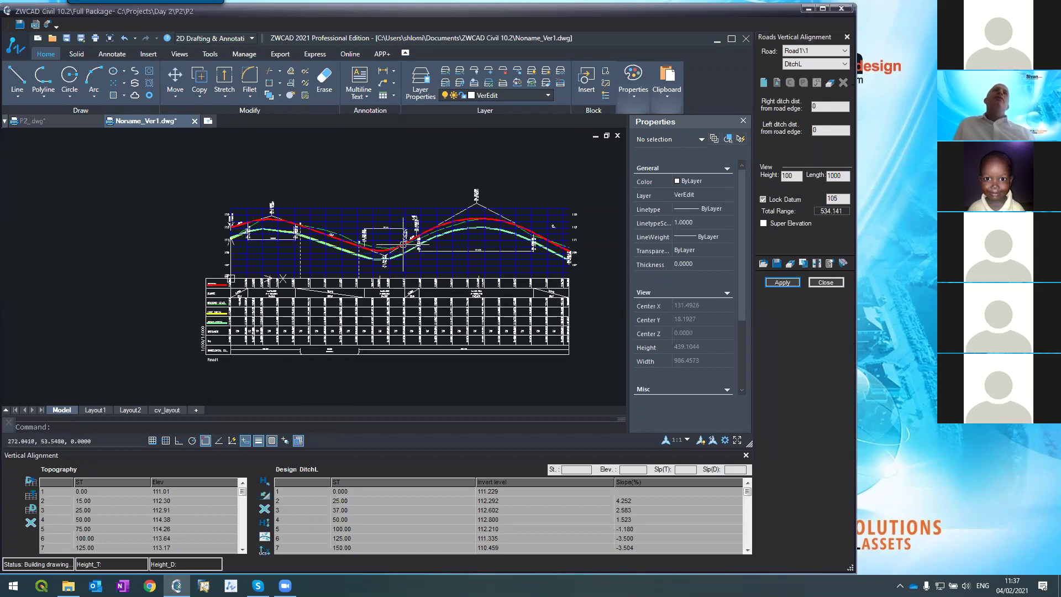
- Examine the ditch lines in the longitudinal profile around the road's low point at station 242.871
{"action": "scroll", "coordinate": [387, 257], "scroll_direction": "up", "scroll_amount": 5}
{"action": "scroll", "coordinate": [325, 313], "scroll_direction": "up", "scroll_amount": 2}
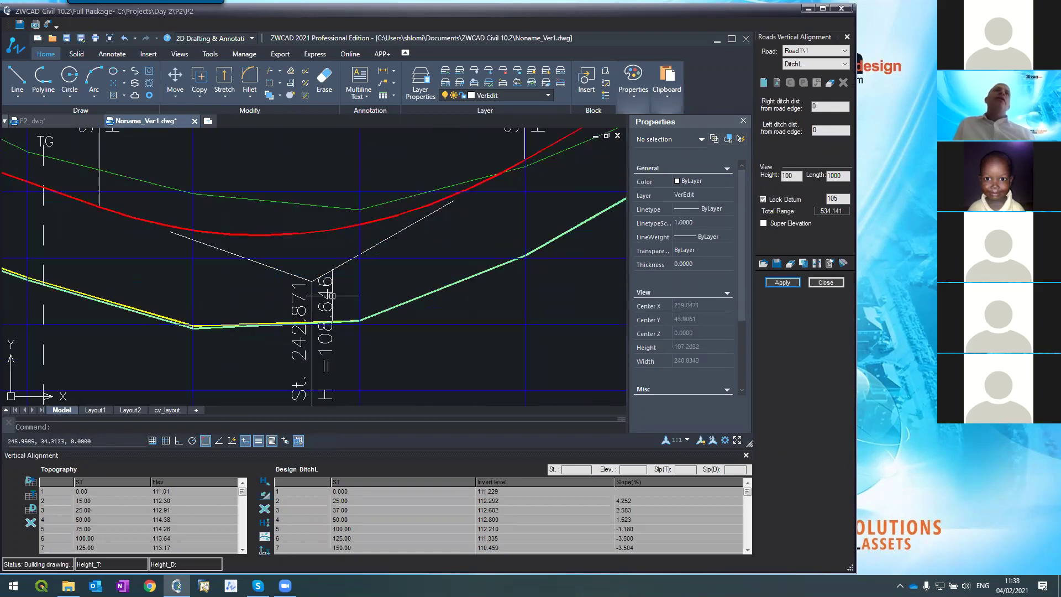
{"action": "scroll", "coordinate": [331, 293], "scroll_direction": "down", "scroll_amount": 4}
{"action": "scroll", "coordinate": [334, 288], "scroll_direction": "up", "scroll_amount": 2}
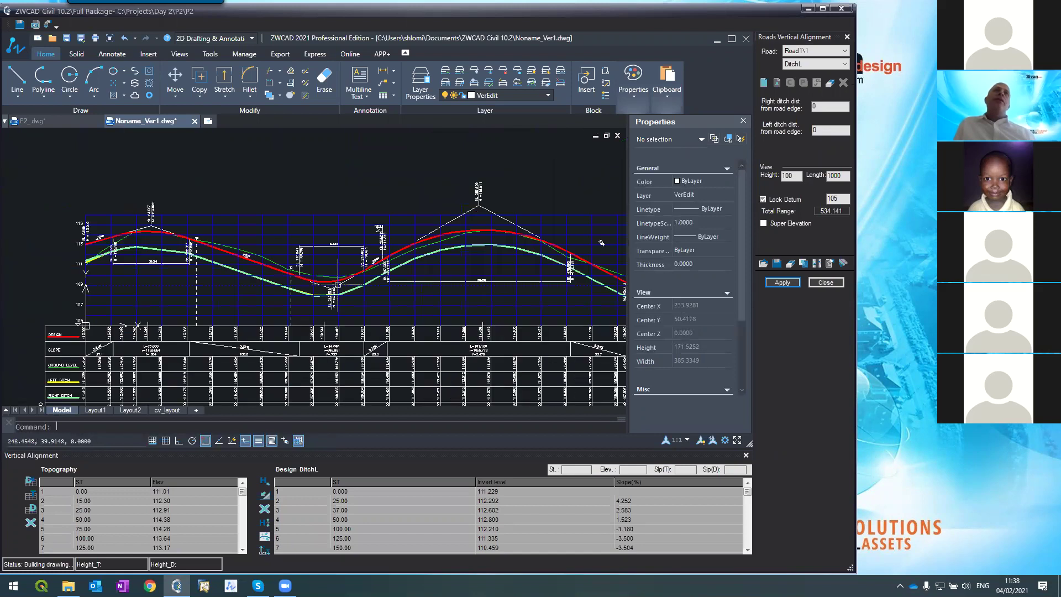
{"action": "scroll", "coordinate": [332, 287], "scroll_direction": "down", "scroll_amount": 3}
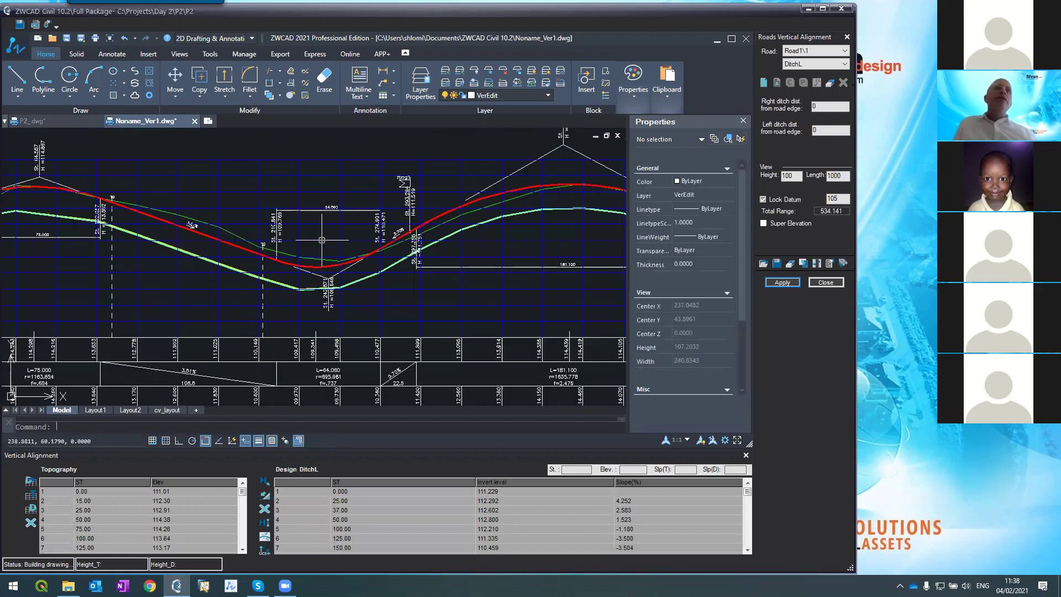
{"action": "scroll", "coordinate": [334, 277], "scroll_direction": "up", "scroll_amount": 1}
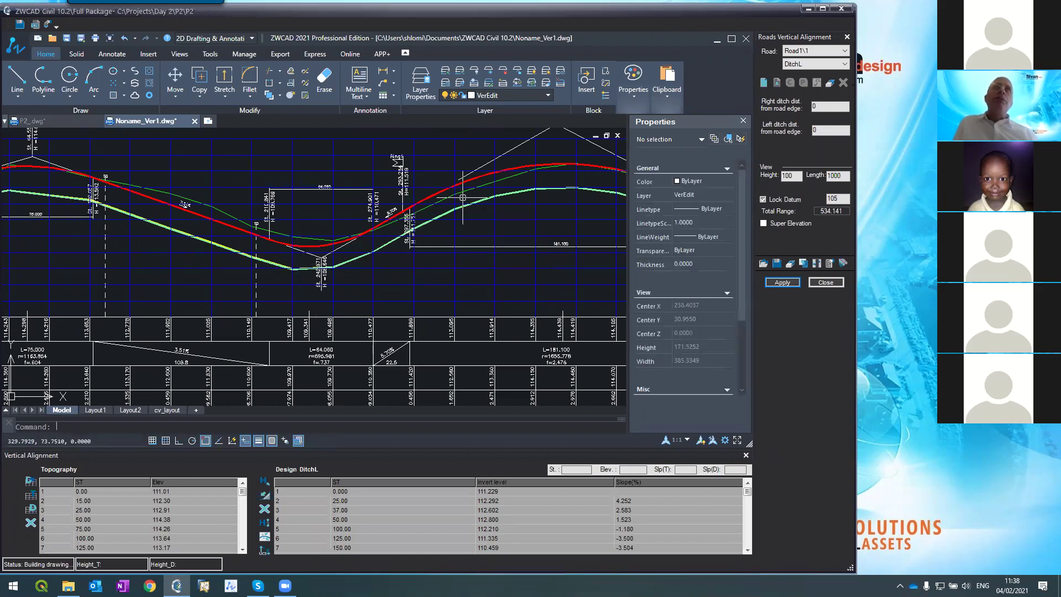
{"action": "scroll", "coordinate": [322, 253], "scroll_direction": "down", "scroll_amount": 3}
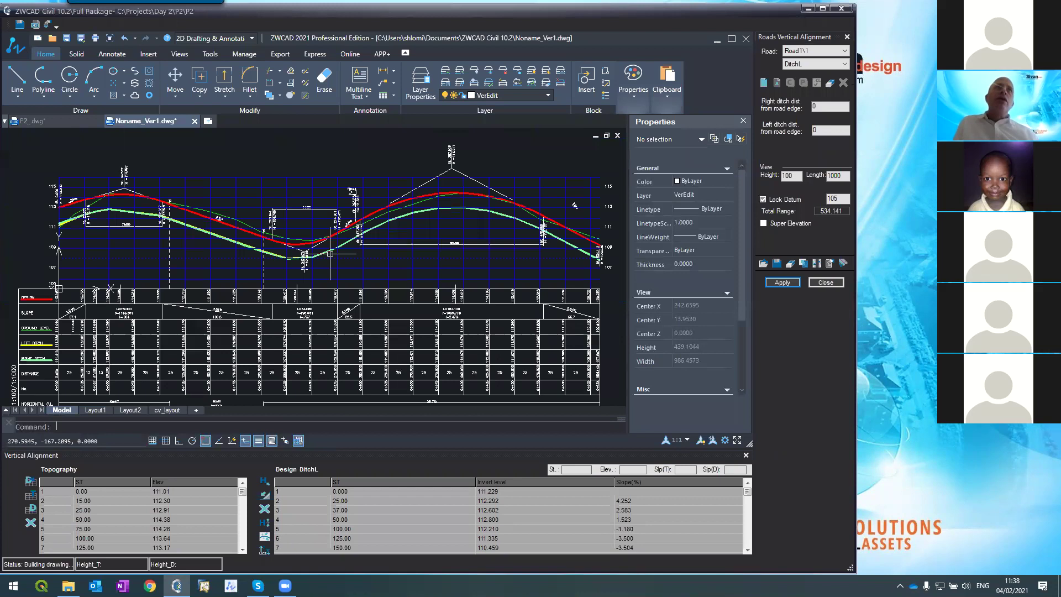
{"action": "scroll", "coordinate": [322, 253], "scroll_direction": "up", "scroll_amount": 4}
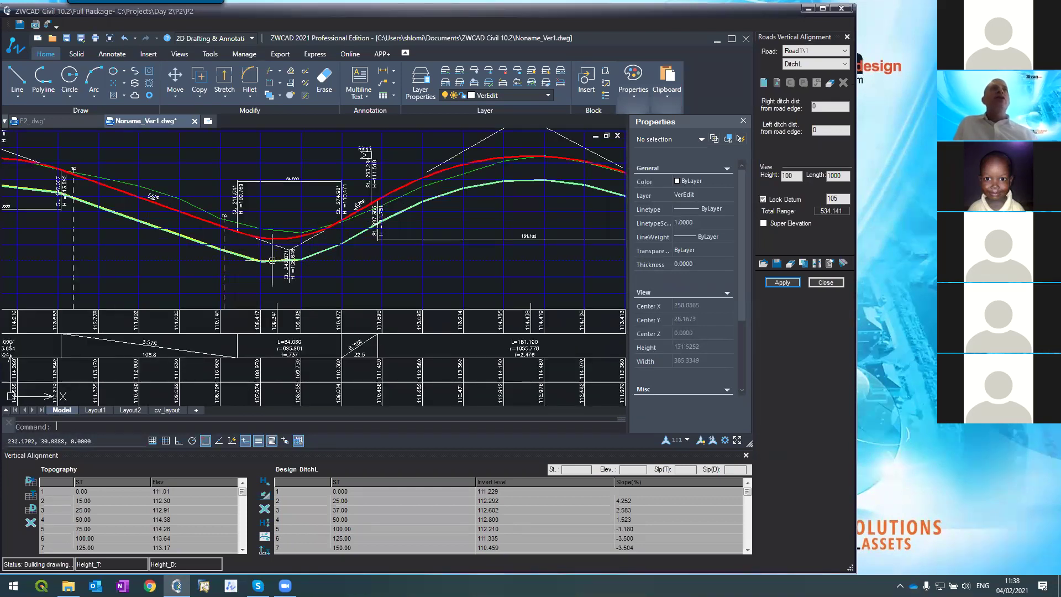
{"action": "scroll", "coordinate": [354, 265], "scroll_direction": "down", "scroll_amount": 3}
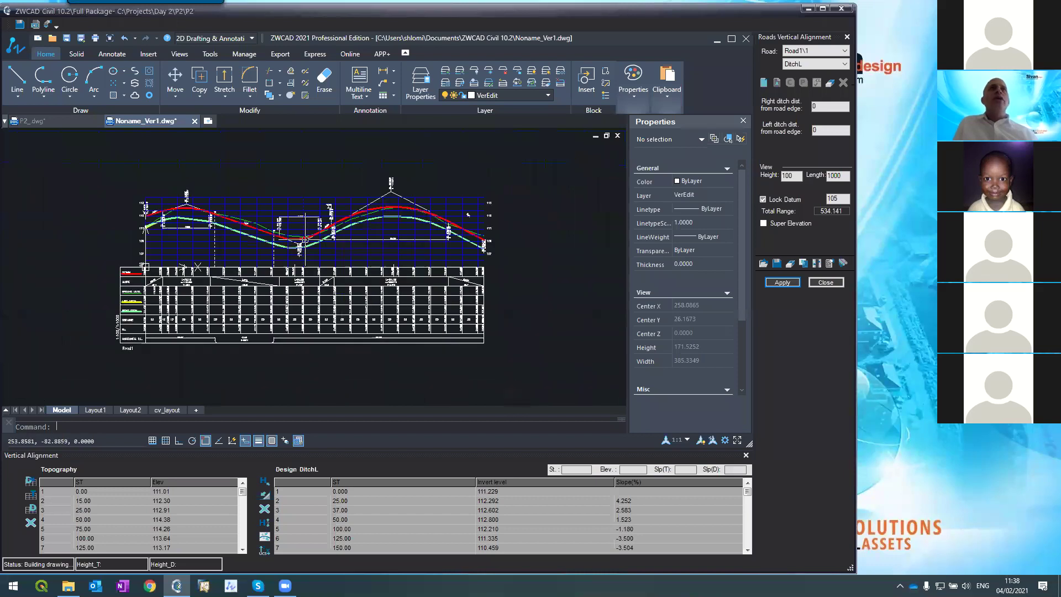
{"action": "scroll", "coordinate": [402, 258], "scroll_direction": "up", "scroll_amount": 2}
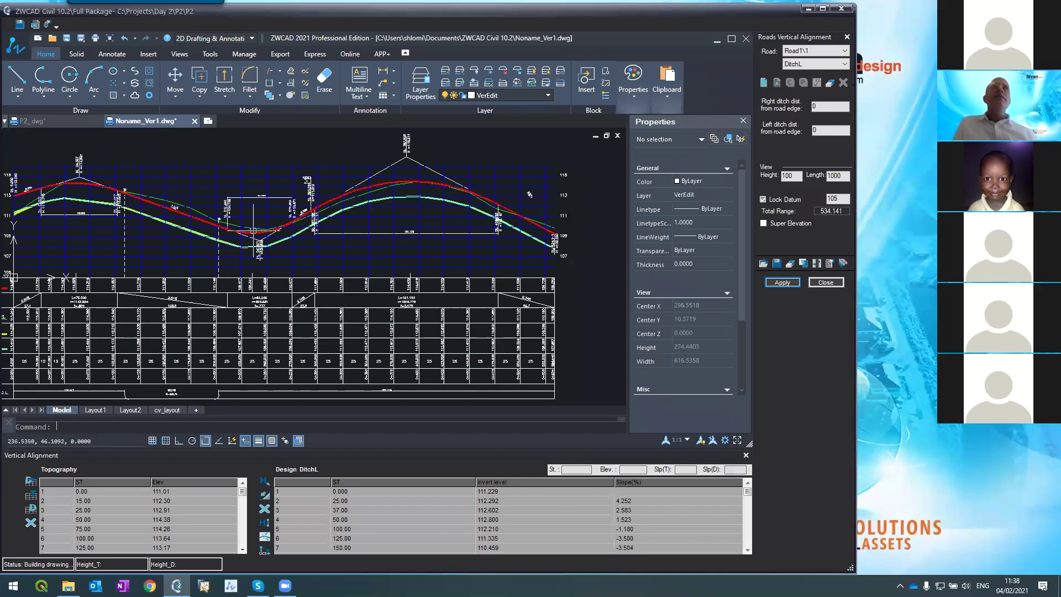
- Close the Properties palette and reload the left ditch data by switching to Centerline and back to DitchL
{"action": "left_click", "coordinate": [742, 121]}
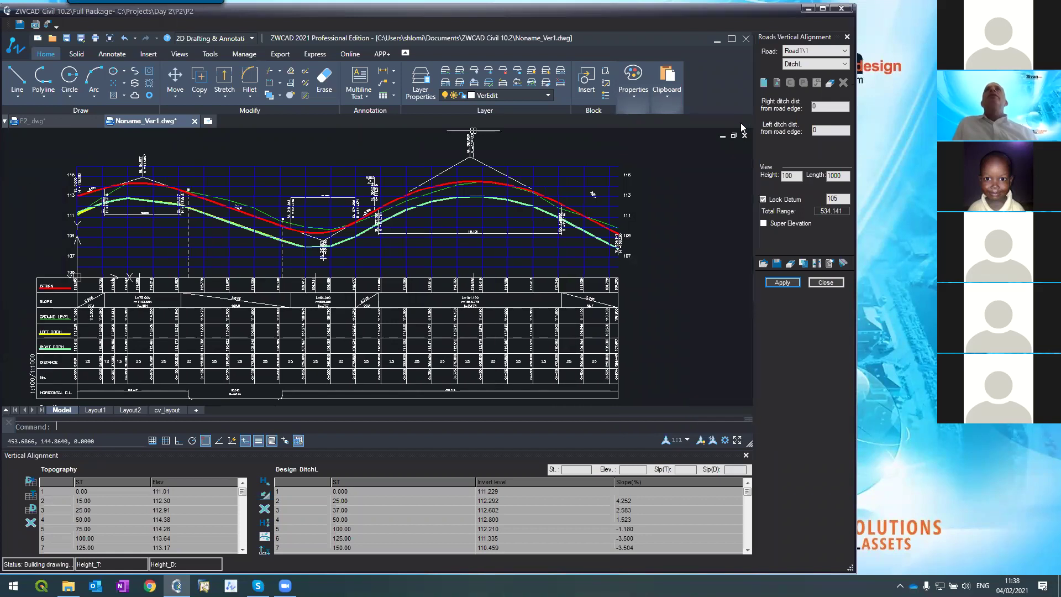
{"action": "left_click", "coordinate": [790, 64]}
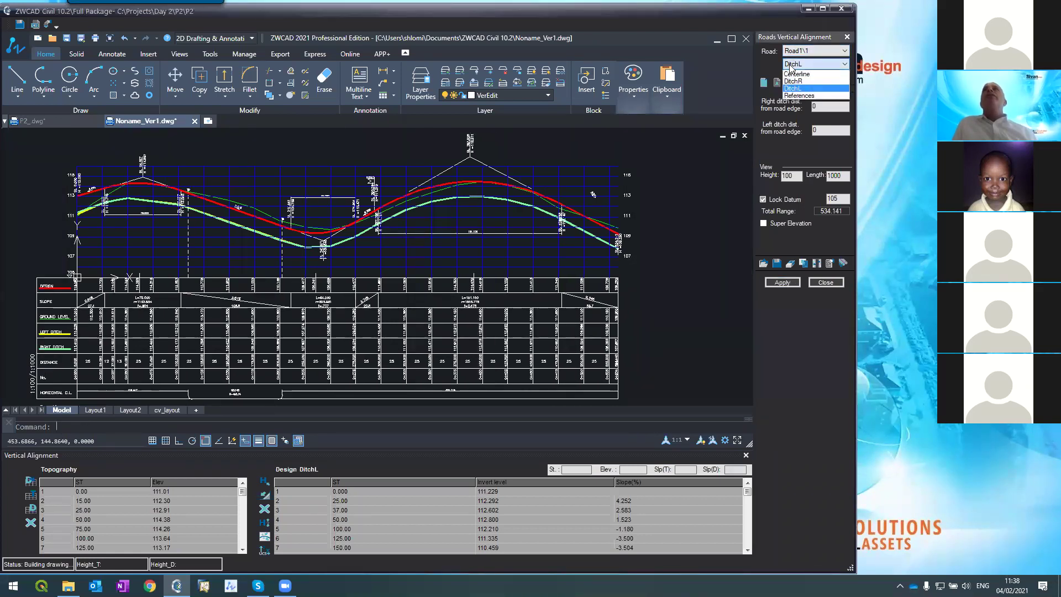
{"action": "left_click", "coordinate": [791, 74]}
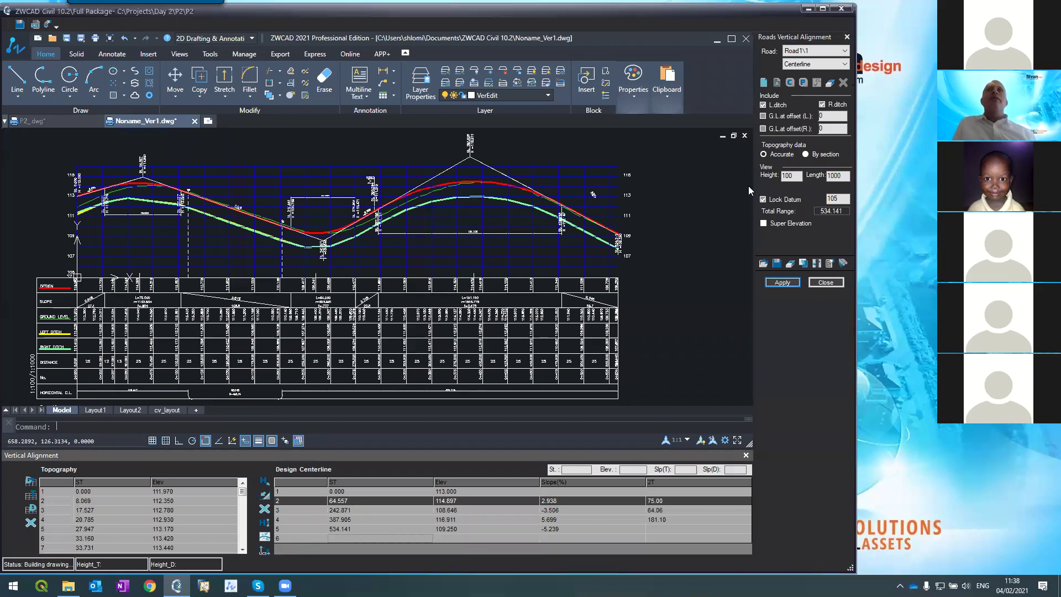
{"action": "left_click", "coordinate": [798, 64]}
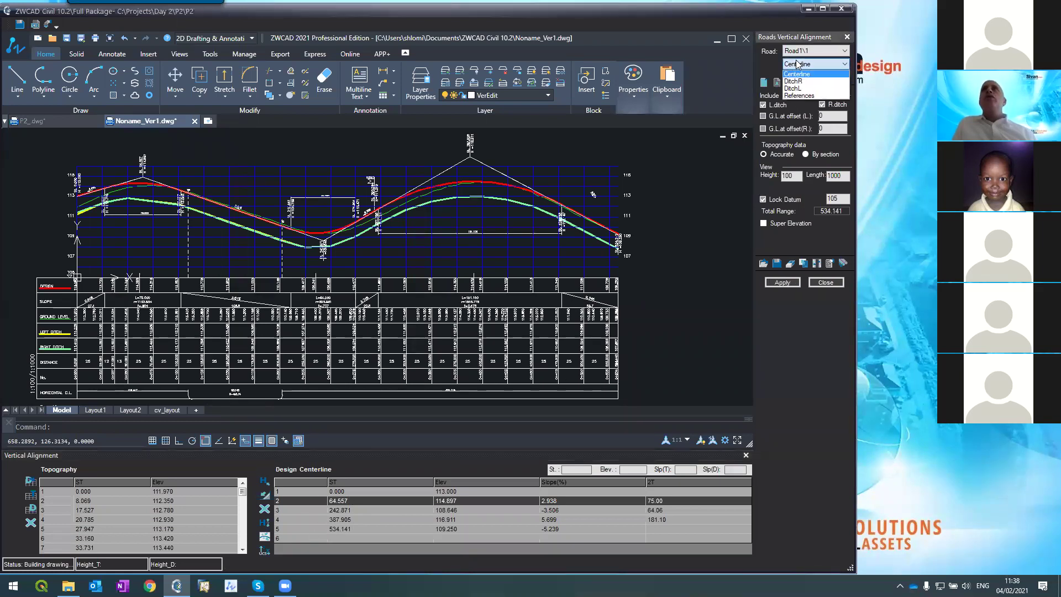
{"action": "left_click", "coordinate": [794, 88]}
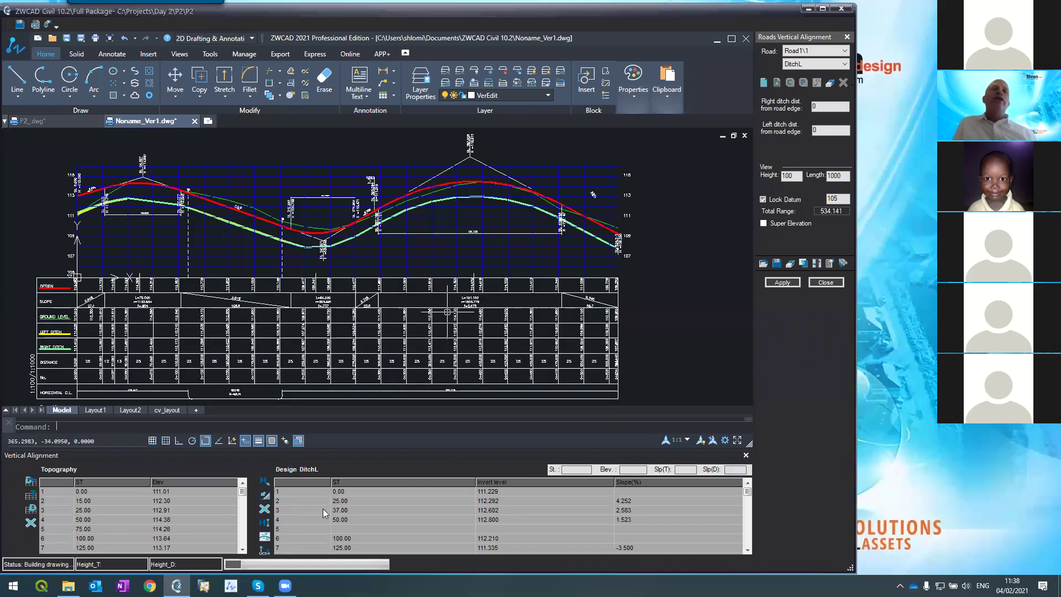
- Review the left ditch's design rows against the profile's low point and the ditch levels around 0+225 in the table below
{"action": "left_click", "coordinate": [301, 533]}
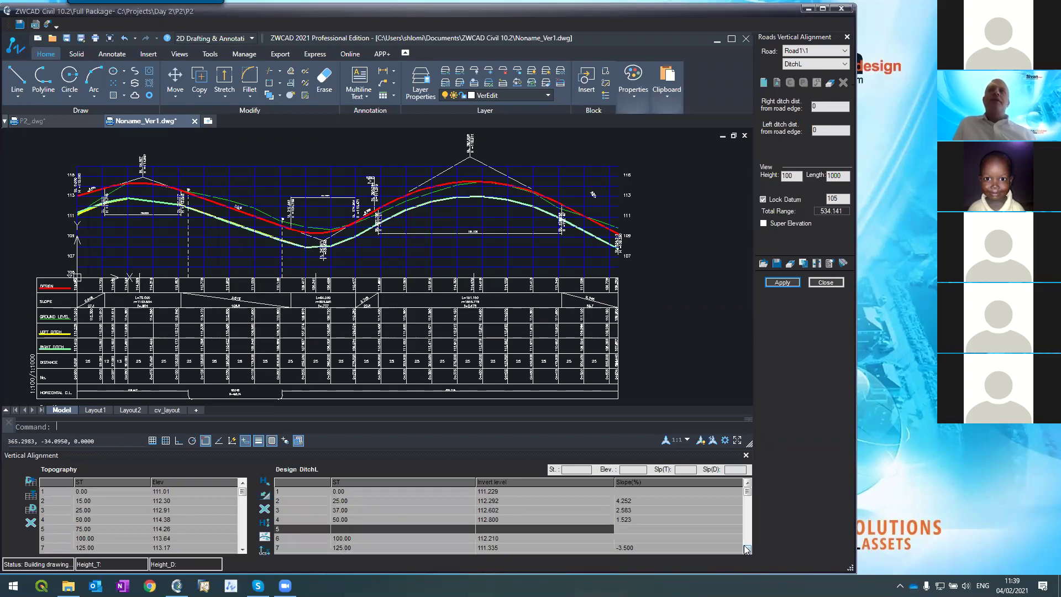
{"action": "scroll", "coordinate": [746, 549], "scroll_direction": "down", "scroll_amount": 9}
{"action": "scroll", "coordinate": [747, 549], "scroll_direction": "down", "scroll_amount": 6}
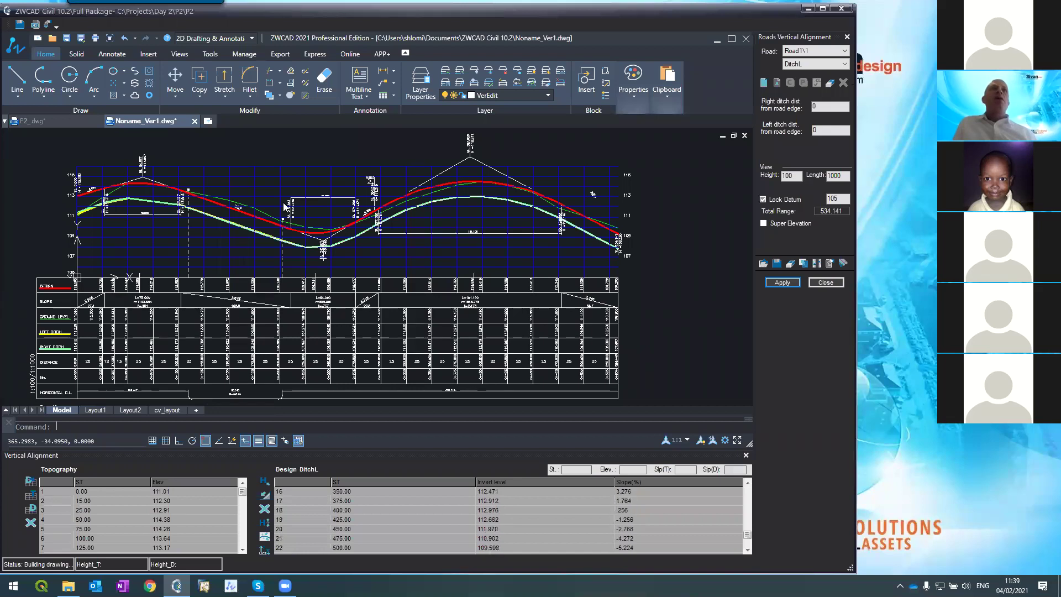
{"action": "scroll", "coordinate": [305, 230], "scroll_direction": "up", "scroll_amount": 6}
{"action": "scroll", "coordinate": [346, 278], "scroll_direction": "down", "scroll_amount": 6}
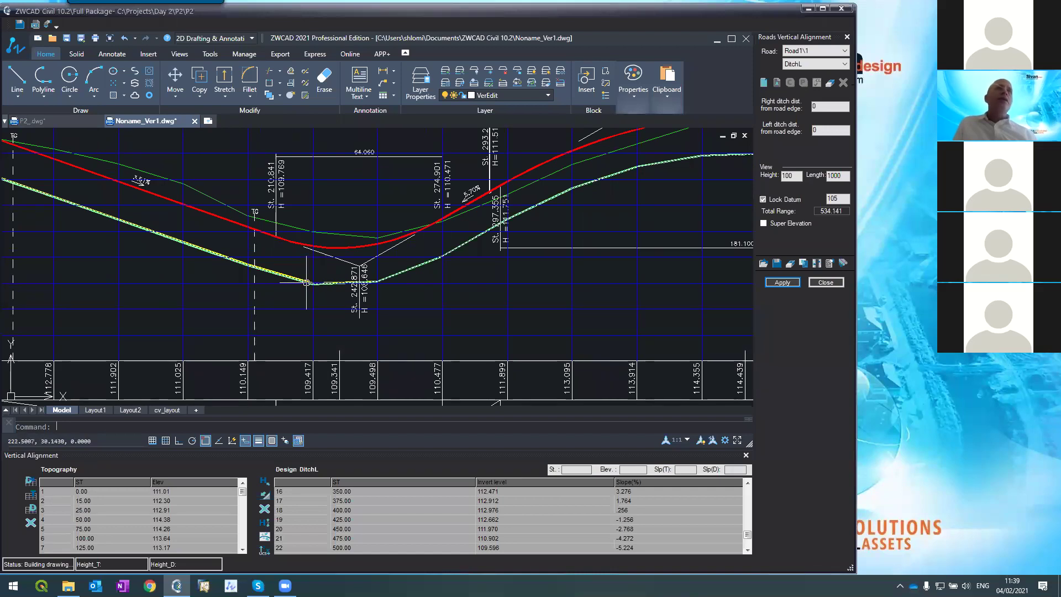
{"action": "scroll", "coordinate": [309, 279], "scroll_direction": "down", "scroll_amount": 5}
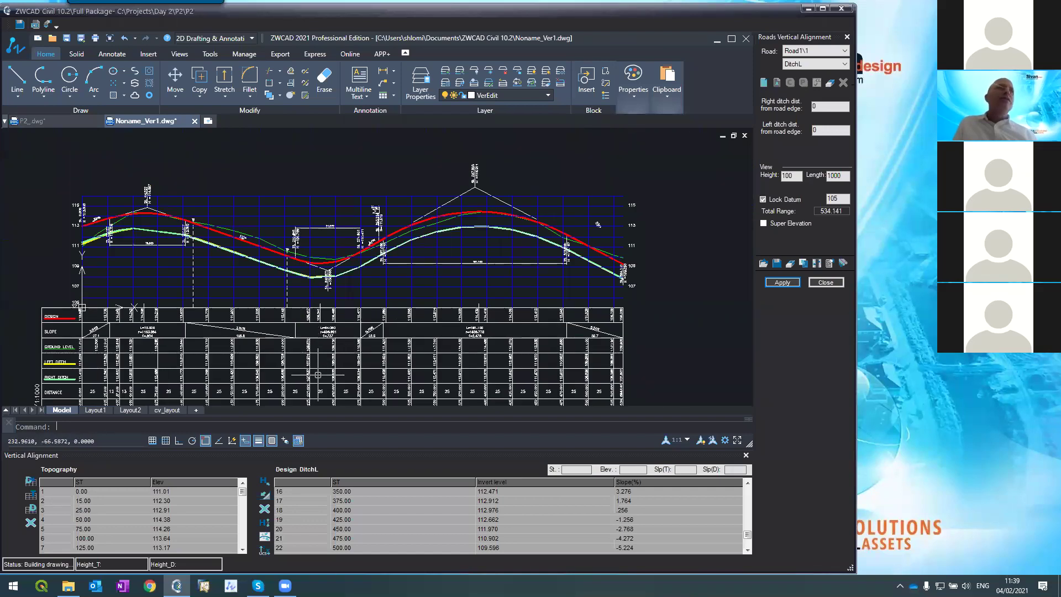
{"action": "scroll", "coordinate": [318, 375], "scroll_direction": "up", "scroll_amount": 3}
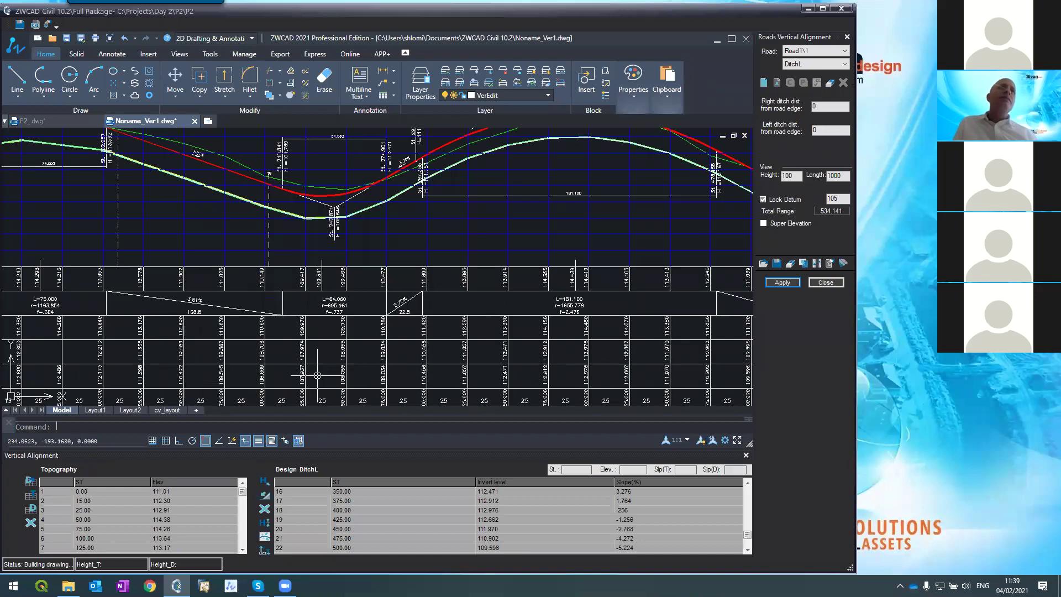
{"action": "scroll", "coordinate": [295, 348], "scroll_direction": "down", "scroll_amount": 2}
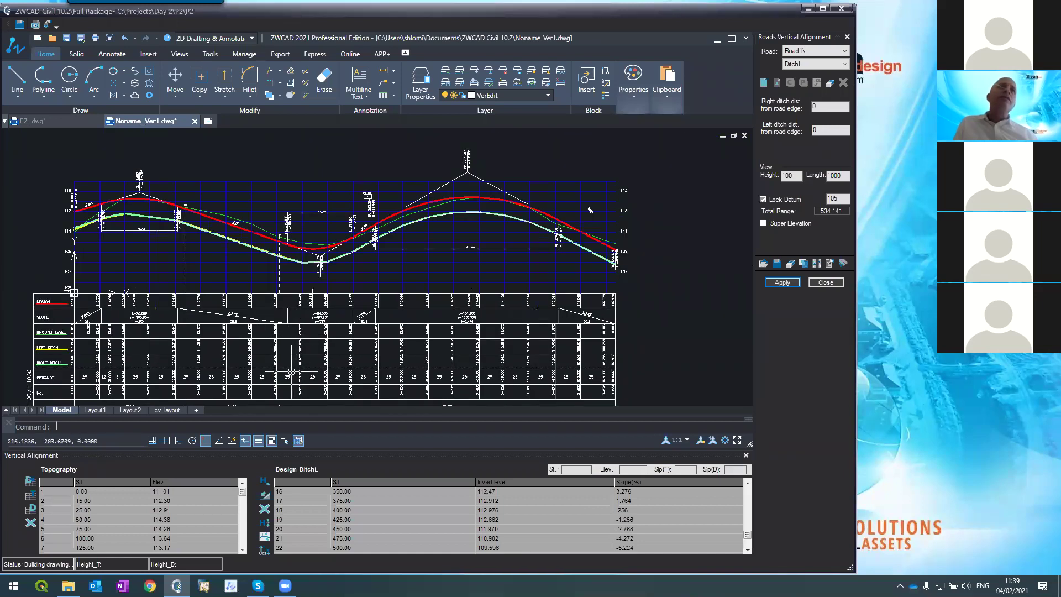
{"action": "scroll", "coordinate": [291, 370], "scroll_direction": "up", "scroll_amount": 4}
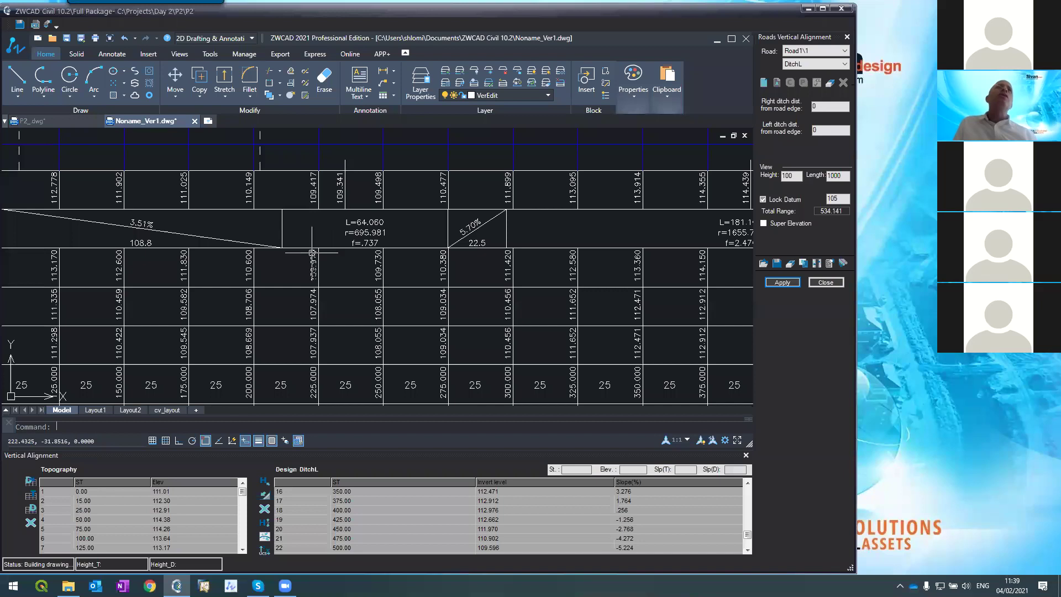
{"action": "scroll", "coordinate": [309, 265], "scroll_direction": "down", "scroll_amount": 2}
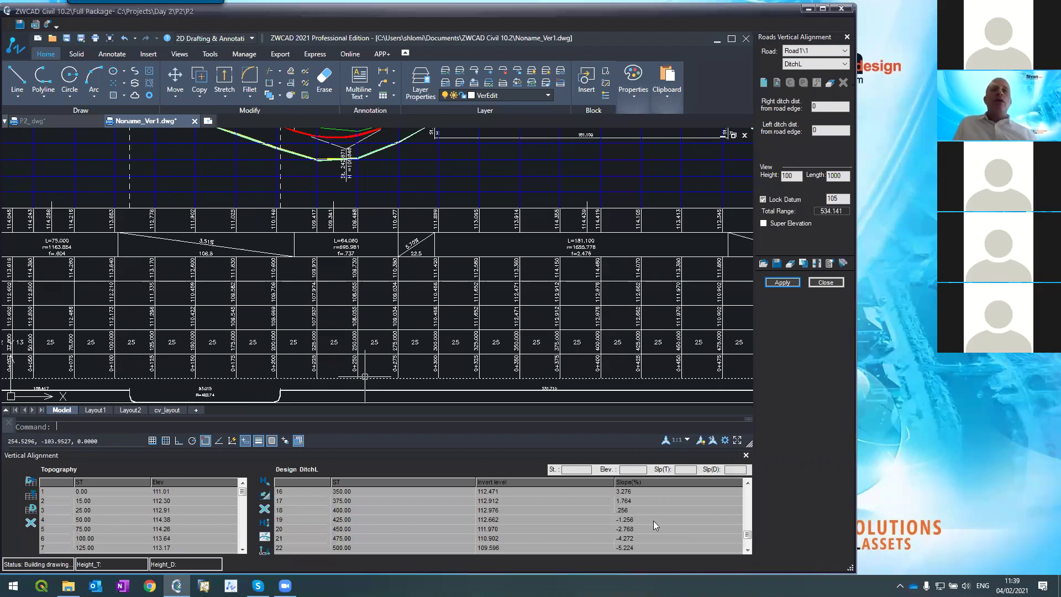
- Delete all left ditch design rows from station 250.00 onward, keeping the points up to 225.00
{"action": "left_click", "coordinate": [747, 484]}
{"action": "left_click", "coordinate": [747, 484]}
{"action": "left_click", "coordinate": [747, 484]}
{"action": "left_click", "coordinate": [747, 484]}
{"action": "left_click", "coordinate": [747, 484]}
{"action": "left_click", "coordinate": [747, 484]}
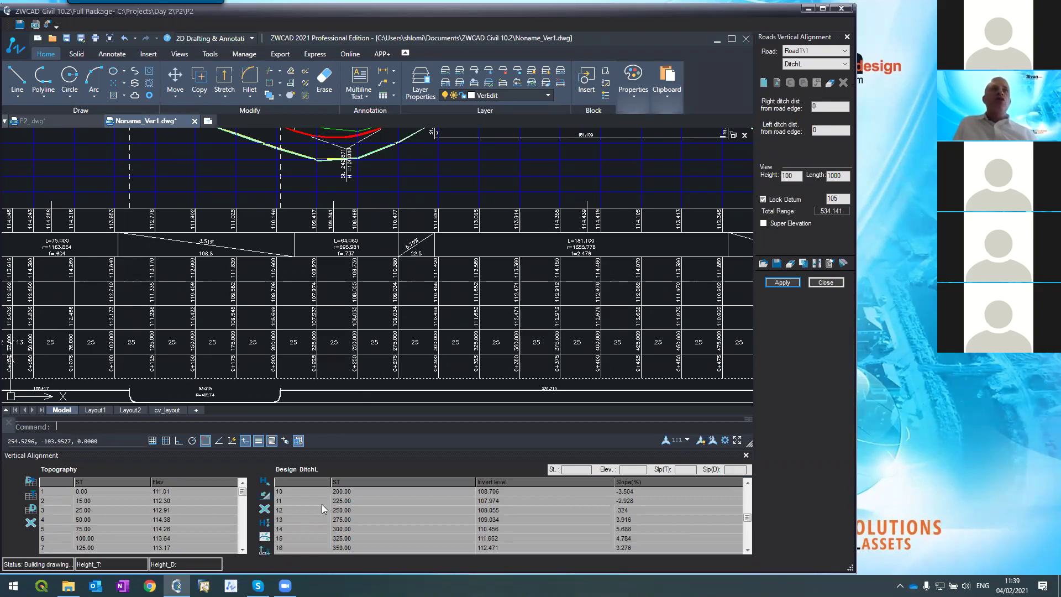
{"action": "left_click", "coordinate": [312, 500]}
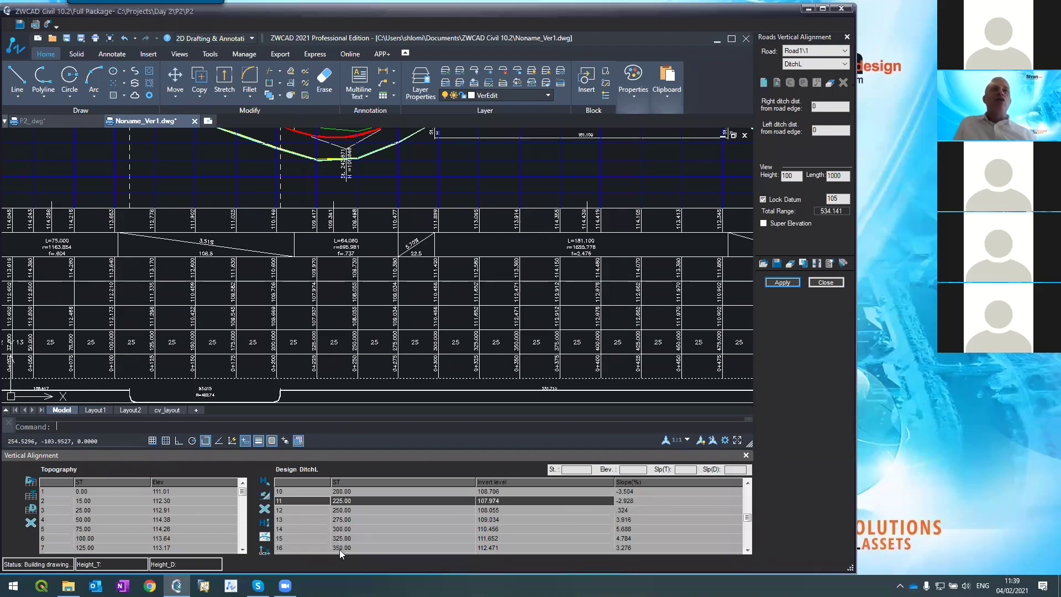
{"action": "left_click", "coordinate": [303, 509]}
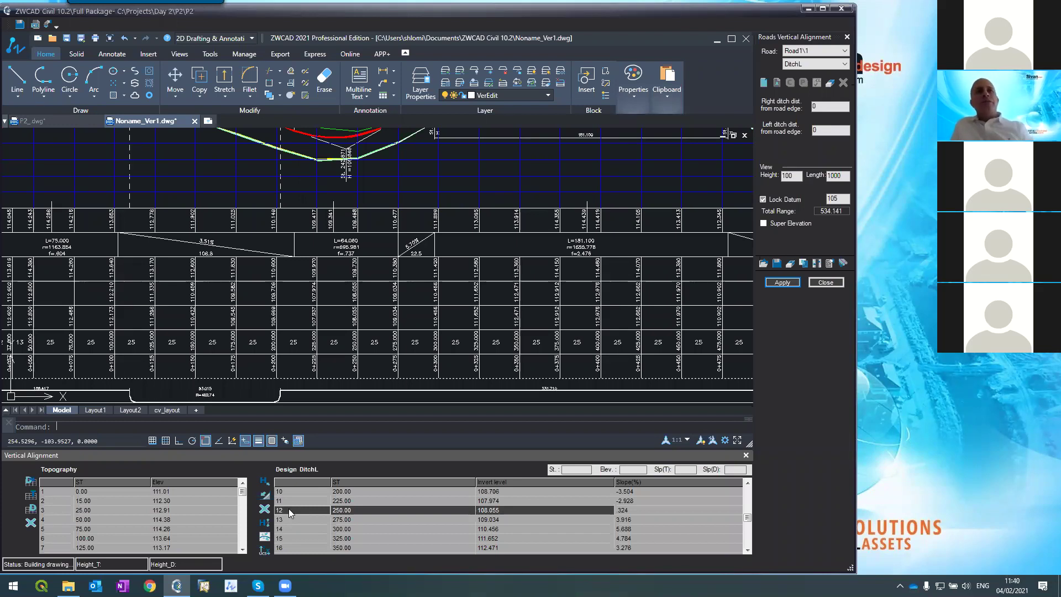
{"action": "key", "text": "Delete"}
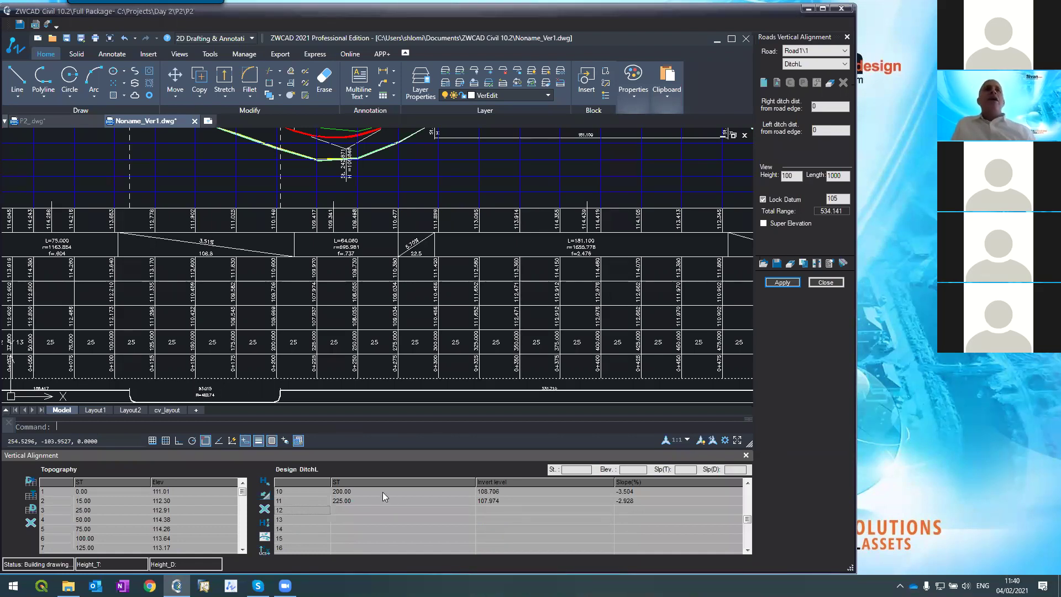
- Add a left ditch design point at station 534.141 with a slope of -0.2%
{"action": "left_click", "coordinate": [365, 511]}
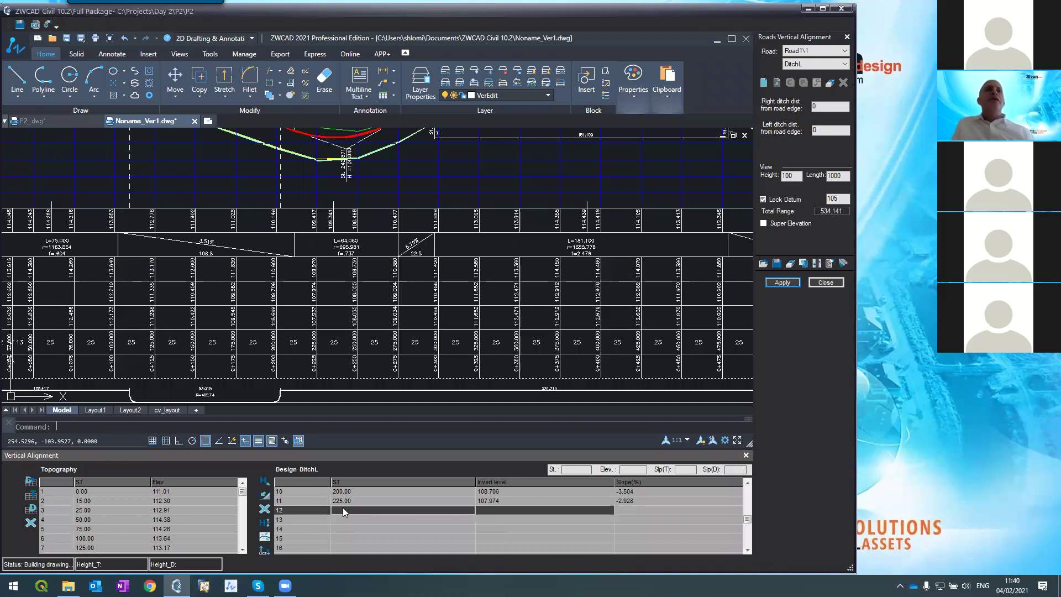
{"action": "type", "text": "53"}
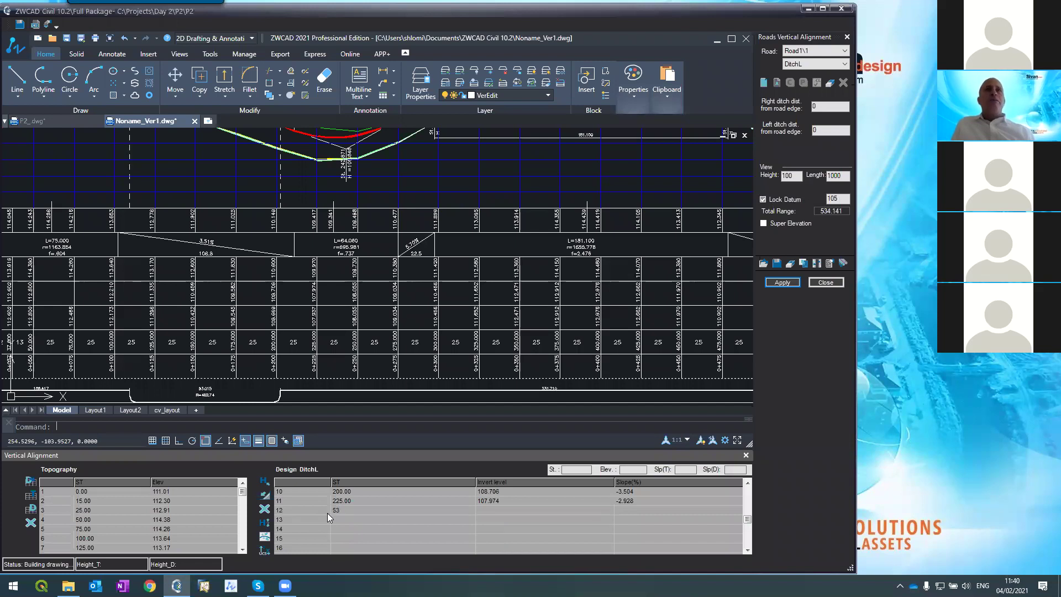
{"action": "type", "text": "4.141"}
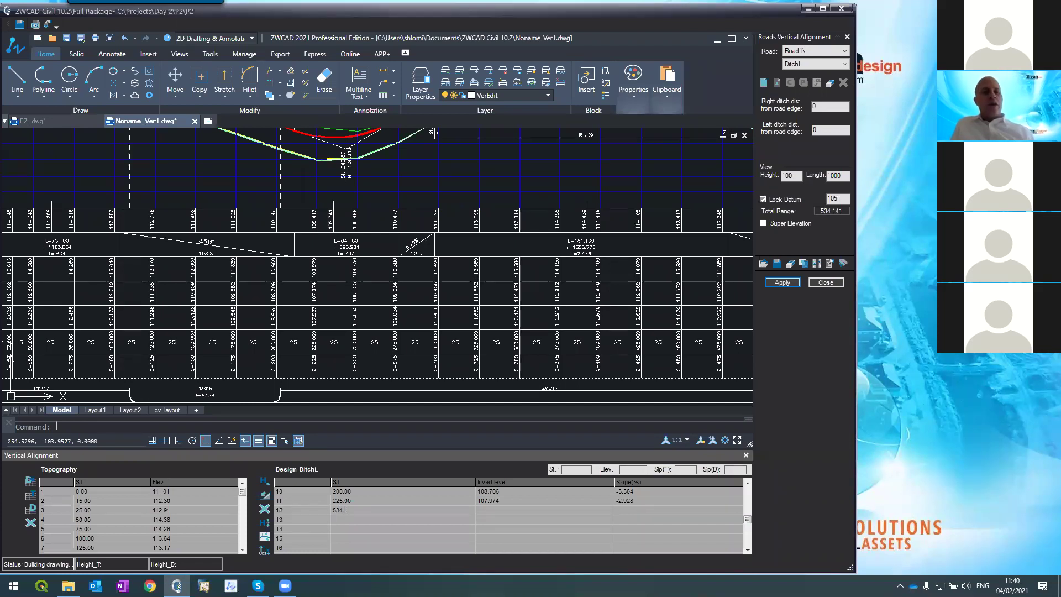
{"action": "left_click", "coordinate": [498, 511]}
{"action": "left_click", "coordinate": [631, 512]}
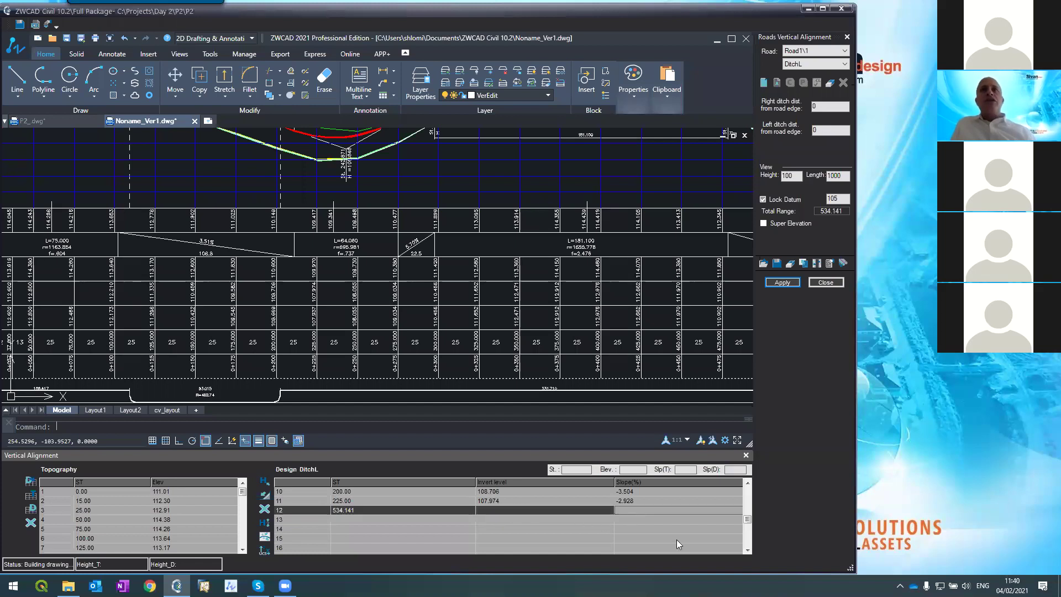
{"action": "type", "text": "-"}
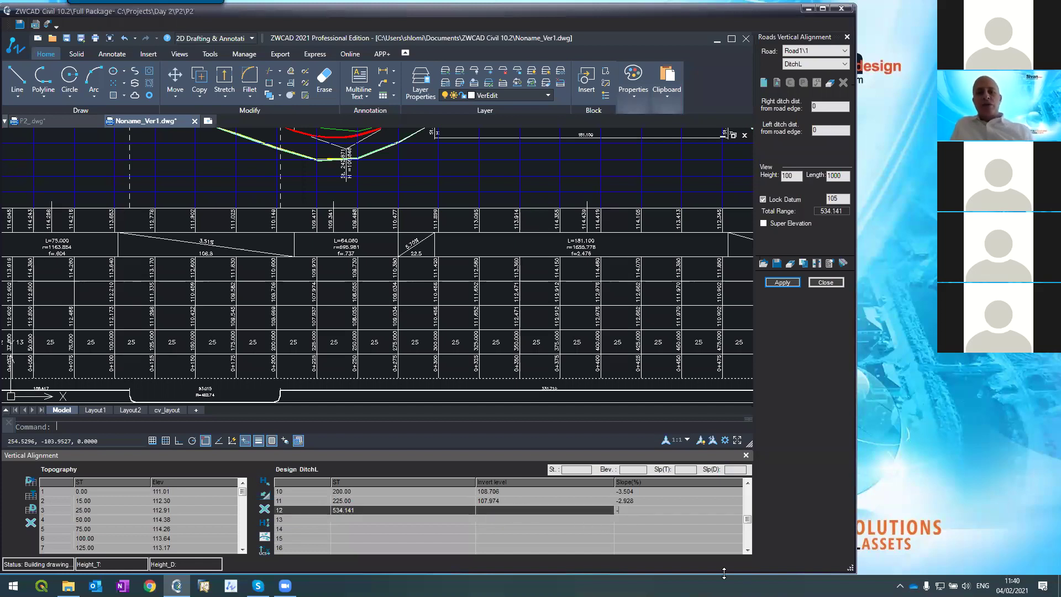
{"action": "type", "text": "0.2"}
{"action": "key", "text": "Return"}
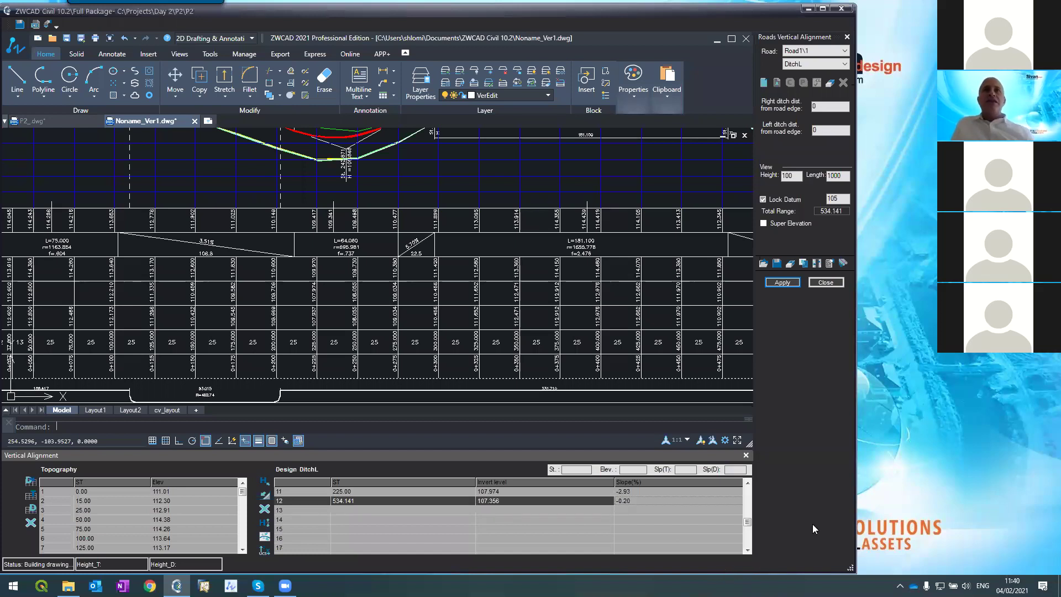
- Apply the left ditch change to both the vertical alignment and the cross sections, and inspect the ditch line along the profile
{"action": "left_click", "coordinate": [782, 282]}
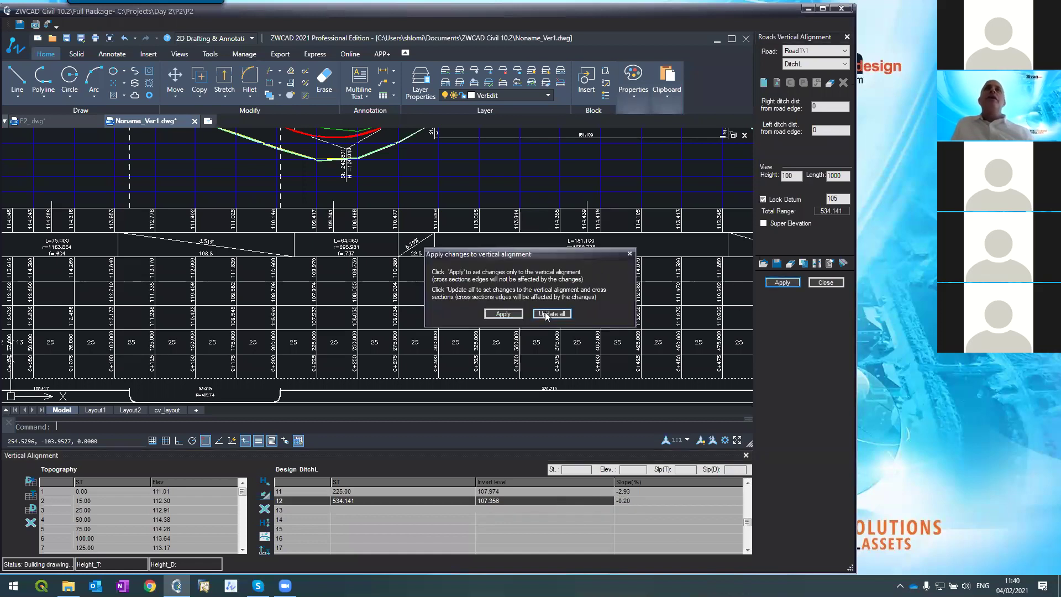
{"action": "left_click", "coordinate": [550, 314]}
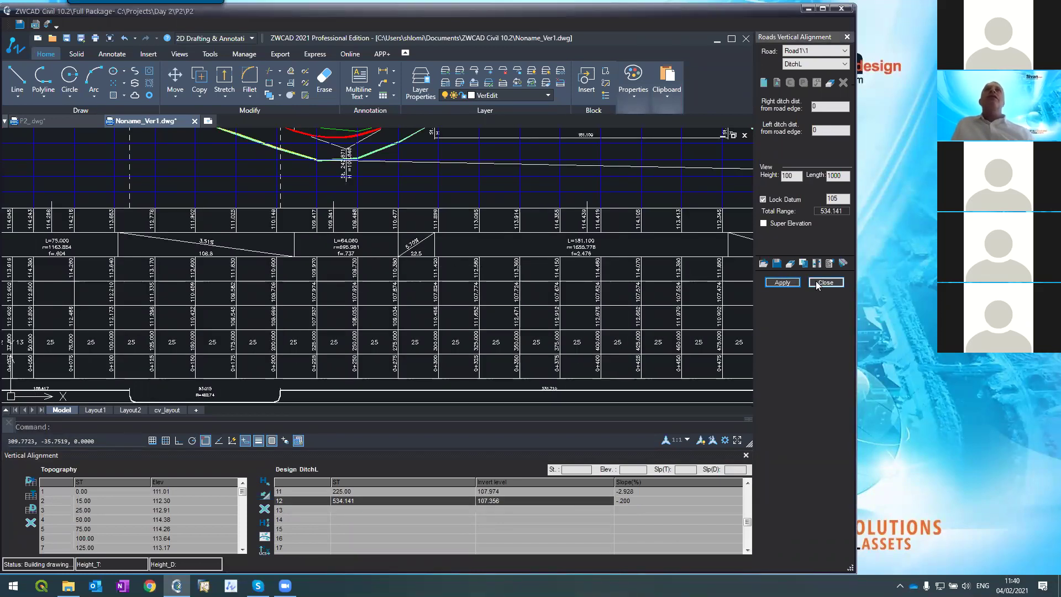
{"action": "scroll", "coordinate": [405, 174], "scroll_direction": "down", "scroll_amount": 5}
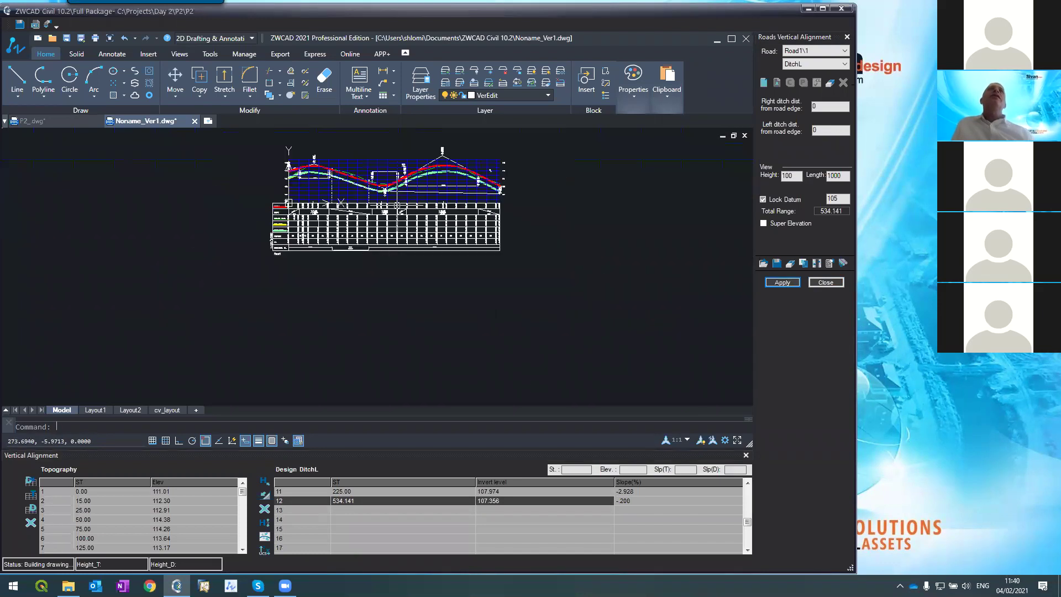
{"action": "scroll", "coordinate": [413, 148], "scroll_direction": "up", "scroll_amount": 5}
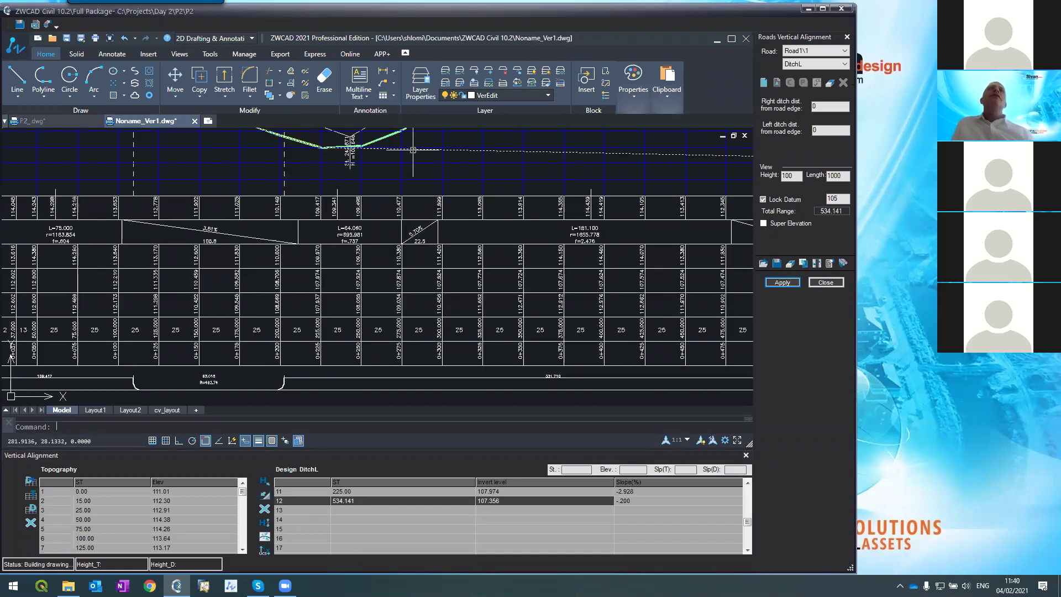
{"action": "scroll", "coordinate": [421, 229], "scroll_direction": "down", "scroll_amount": 5}
{"action": "scroll", "coordinate": [420, 230], "scroll_direction": "up", "scroll_amount": 5}
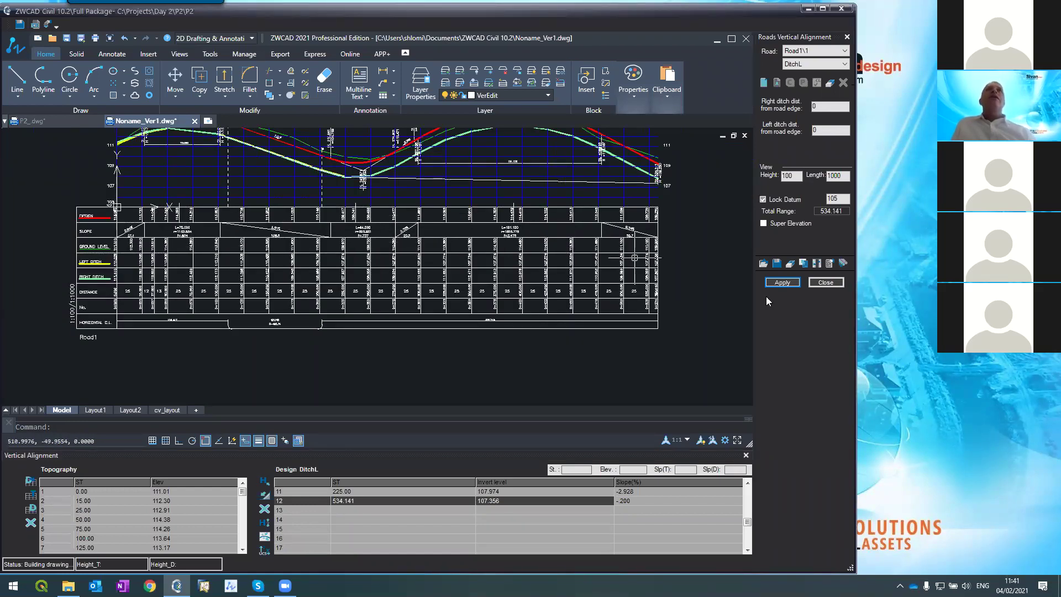
- Close and reopen Road1's vertical alignment, review the DitchL design rows, and return to the plan drawing
{"action": "left_click", "coordinate": [830, 284]}
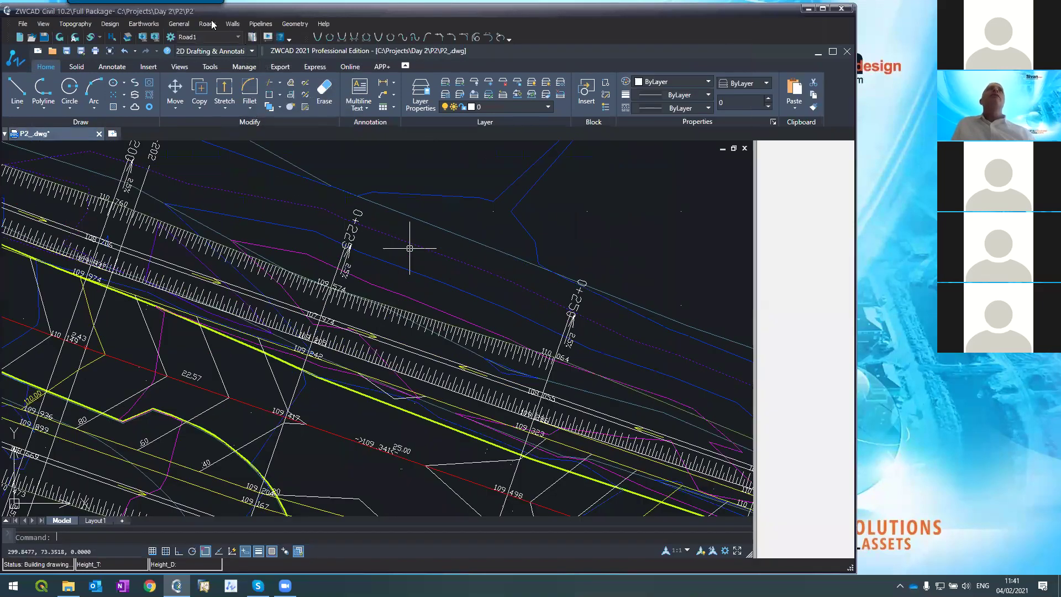
{"action": "left_click", "coordinate": [207, 24]}
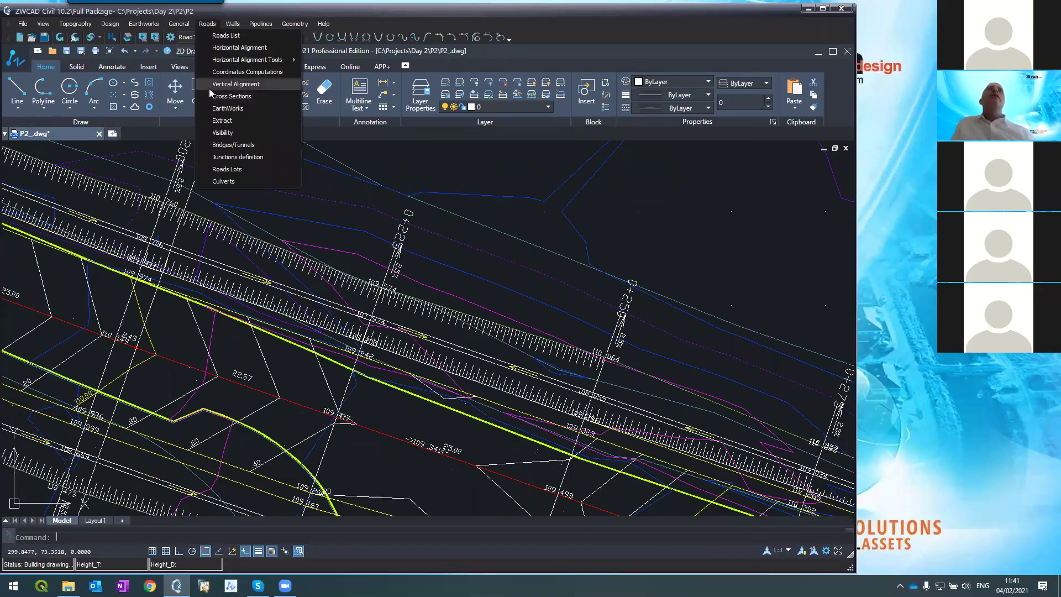
{"action": "key", "text": "Escape"}
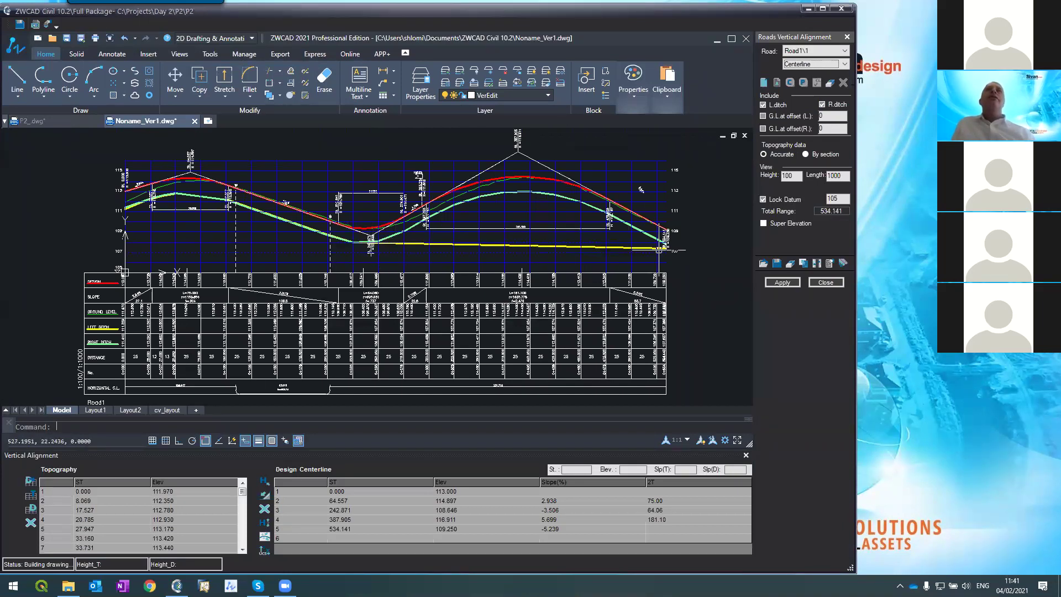
{"action": "left_click", "coordinate": [816, 65]}
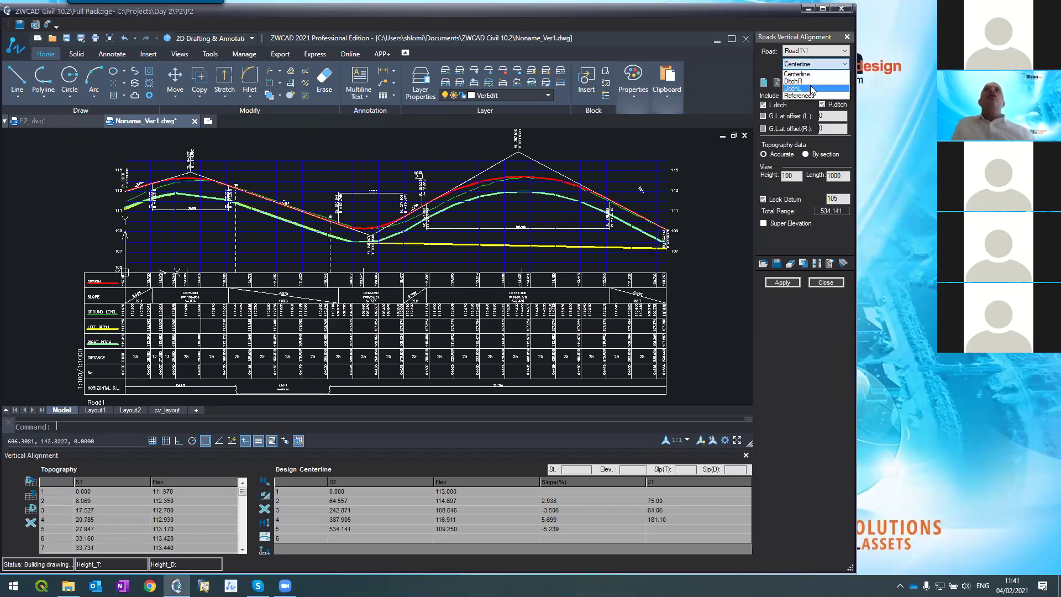
{"action": "left_click", "coordinate": [811, 89]}
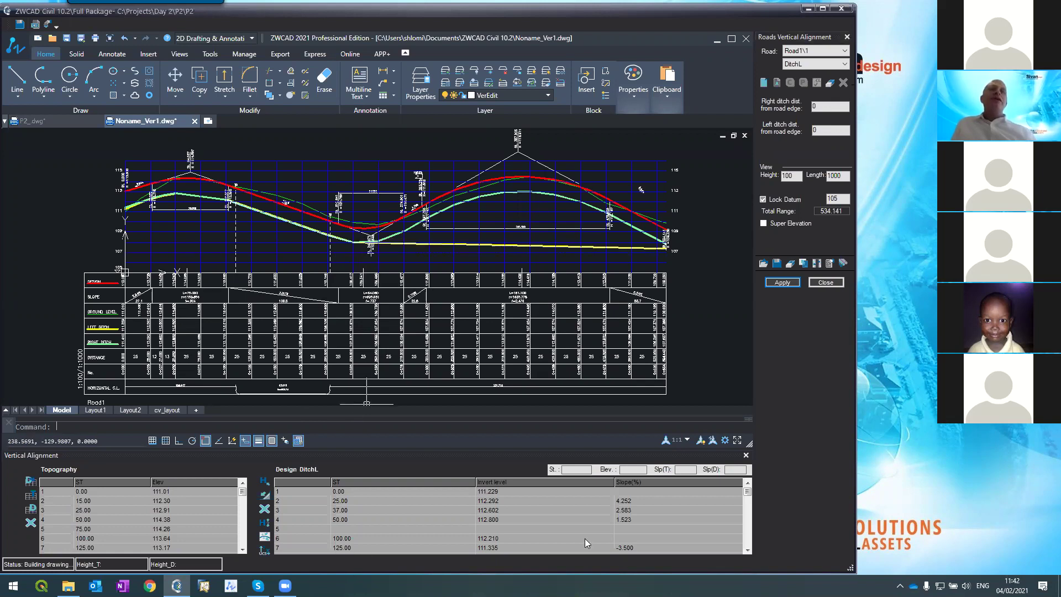
{"action": "left_click", "coordinate": [747, 550]}
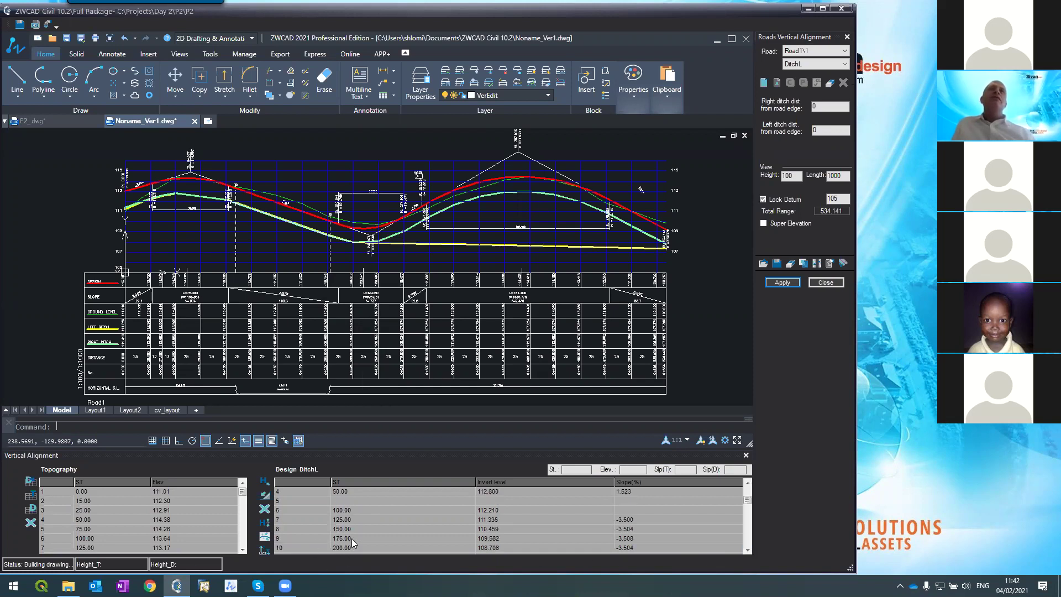
{"action": "left_click", "coordinate": [825, 284]}
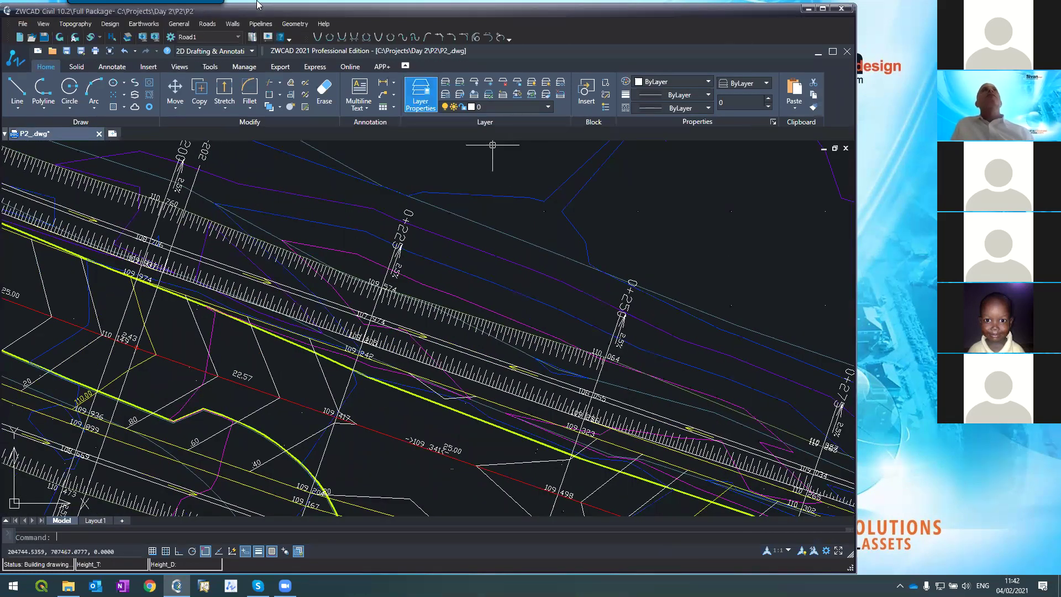
- Open the road's cross sections and browse forward to section 0+350 to check the left ditch
{"action": "left_click", "coordinate": [207, 24]}
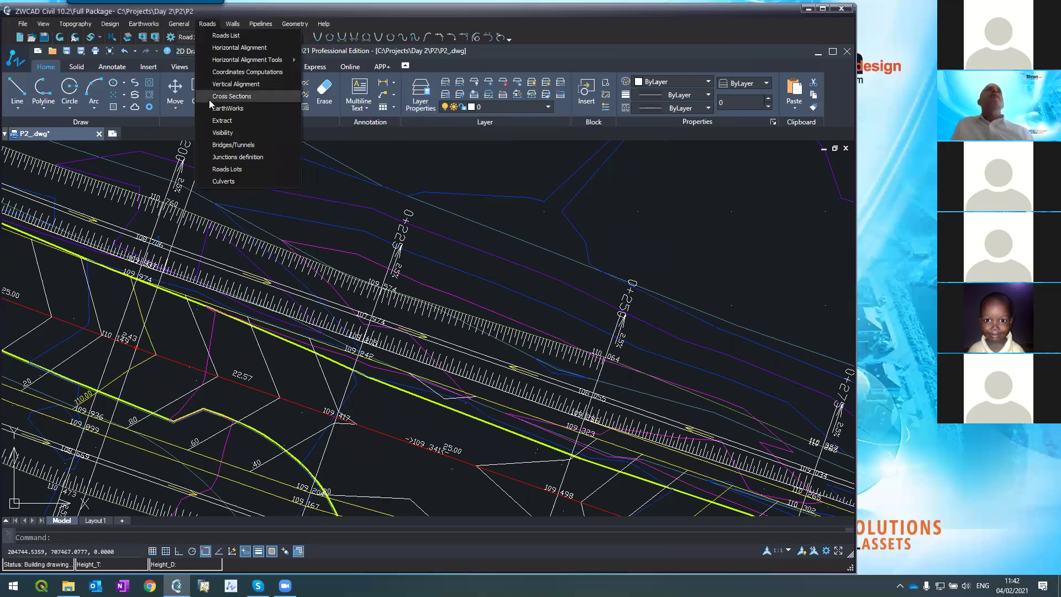
{"action": "left_click", "coordinate": [380, 204]}
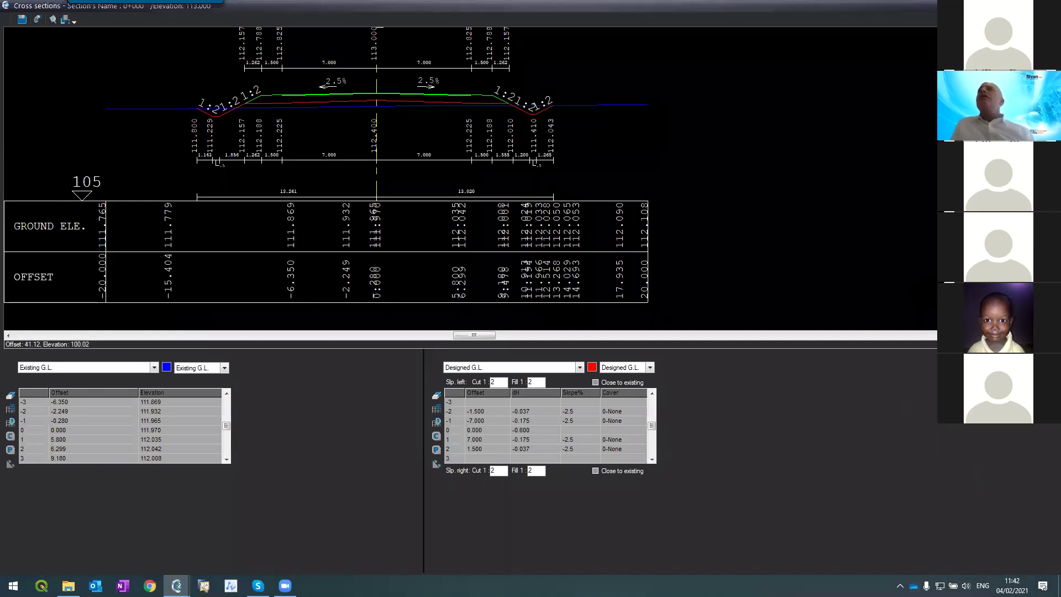
{"action": "key", "text": "Page_Down"}
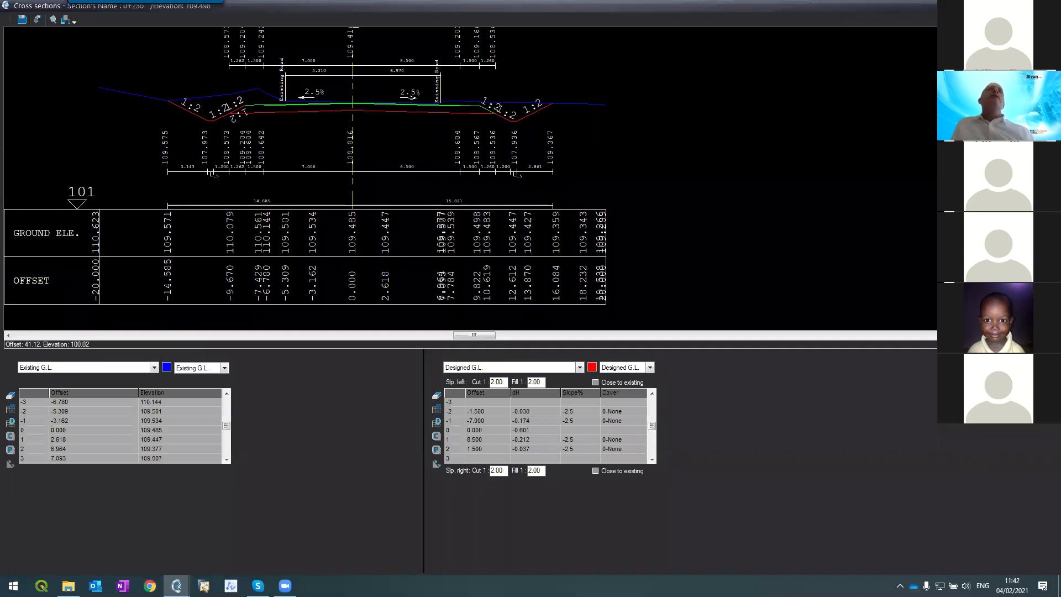
{"action": "key", "text": "Page_Down"}
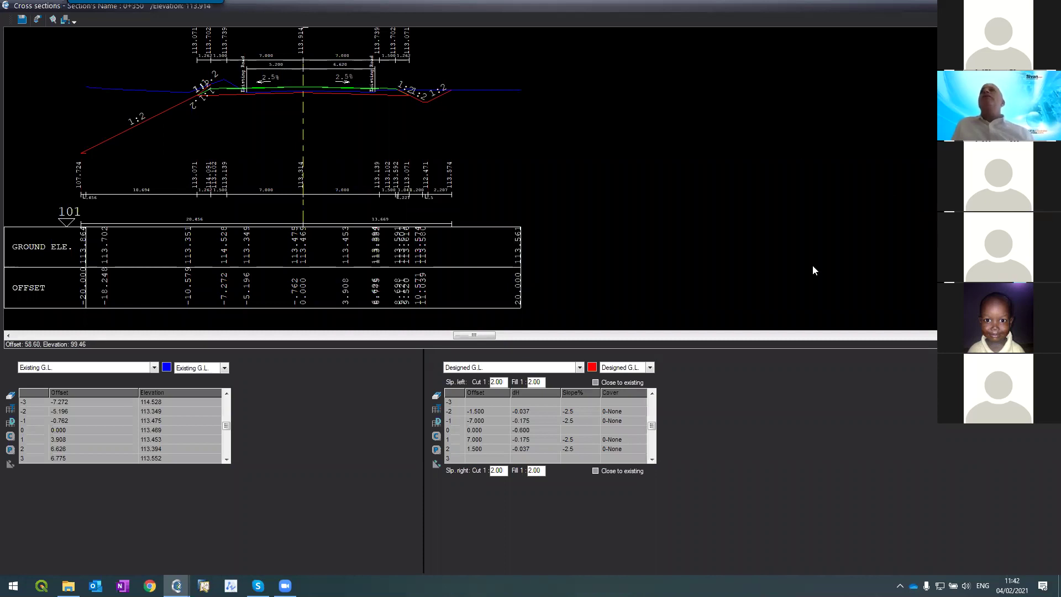
- Set the left sections width to -50 in the cross section options
{"action": "double_click", "coordinate": [356, 221]}
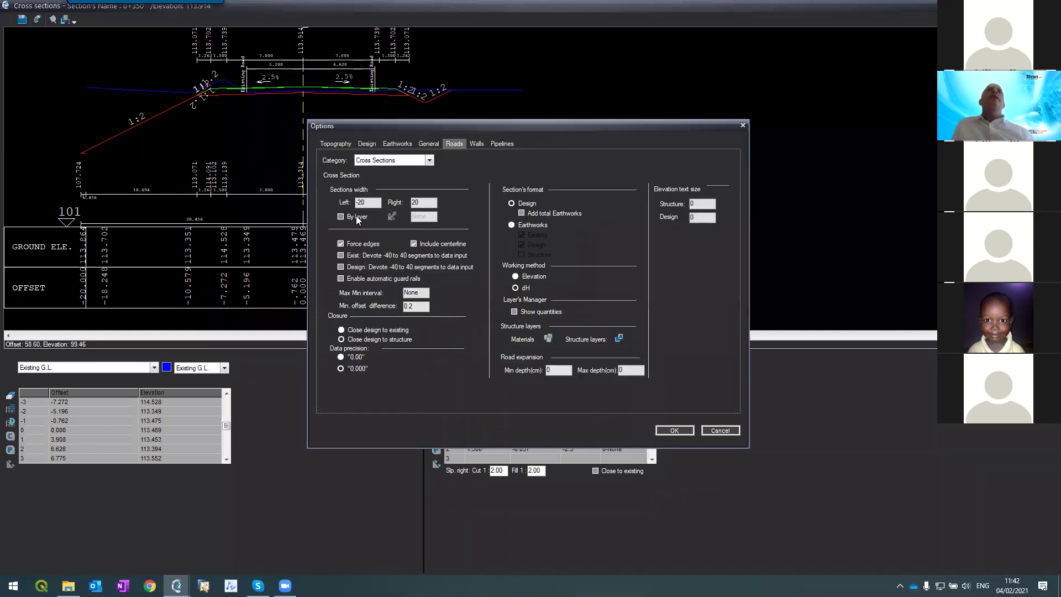
{"action": "double_click", "coordinate": [367, 201]}
{"action": "type", "text": "-50"}
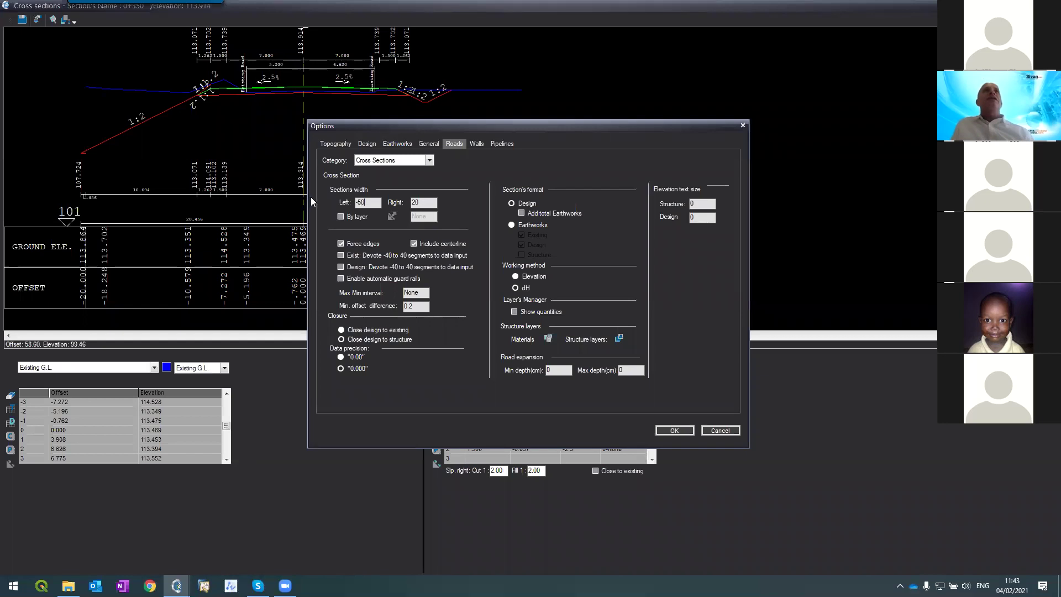
{"action": "left_click", "coordinate": [675, 431]}
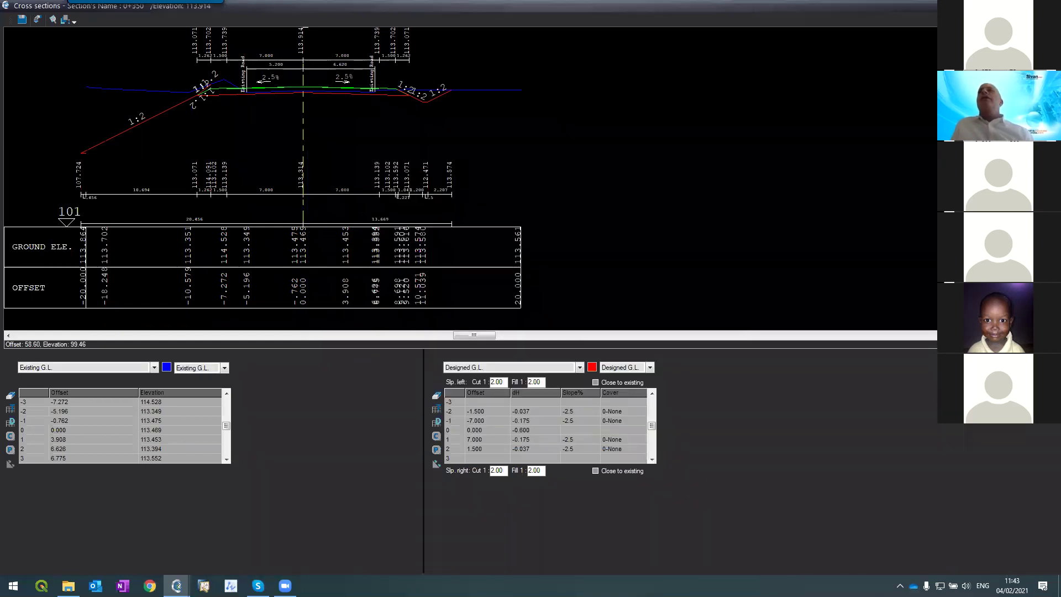
- Recompute the Existing G.L. data of all sections and update the sections to the wider left limit
{"action": "double_click", "coordinate": [511, 330]}
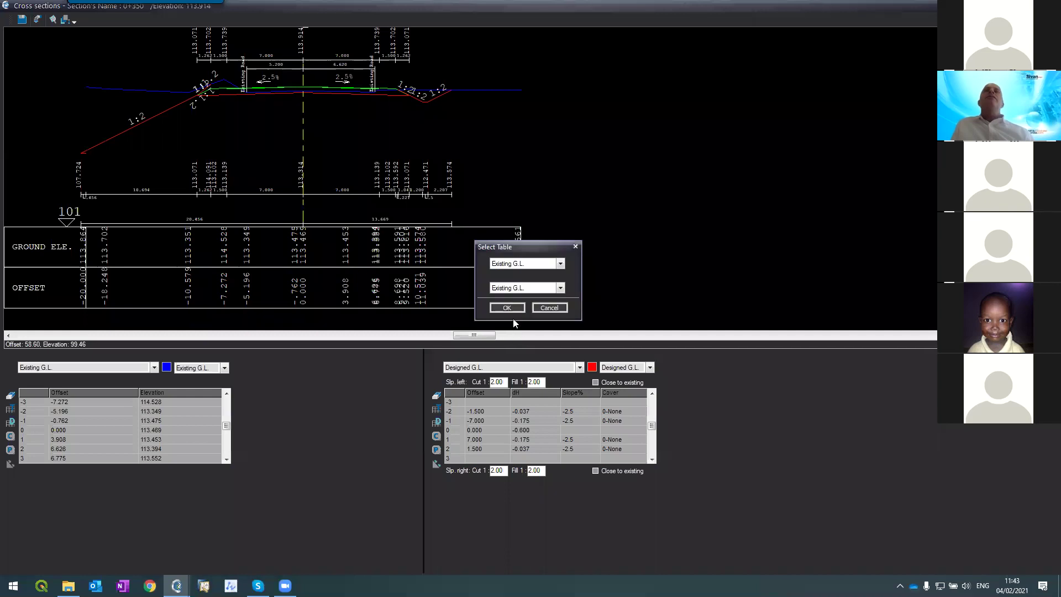
{"action": "left_click", "coordinate": [511, 309]}
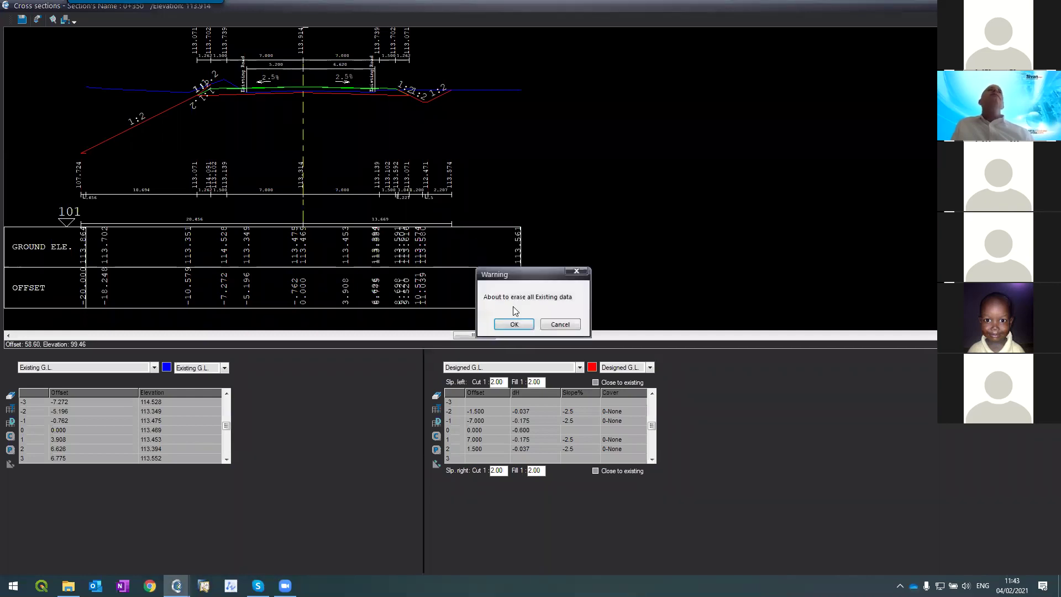
{"action": "left_click", "coordinate": [520, 326]}
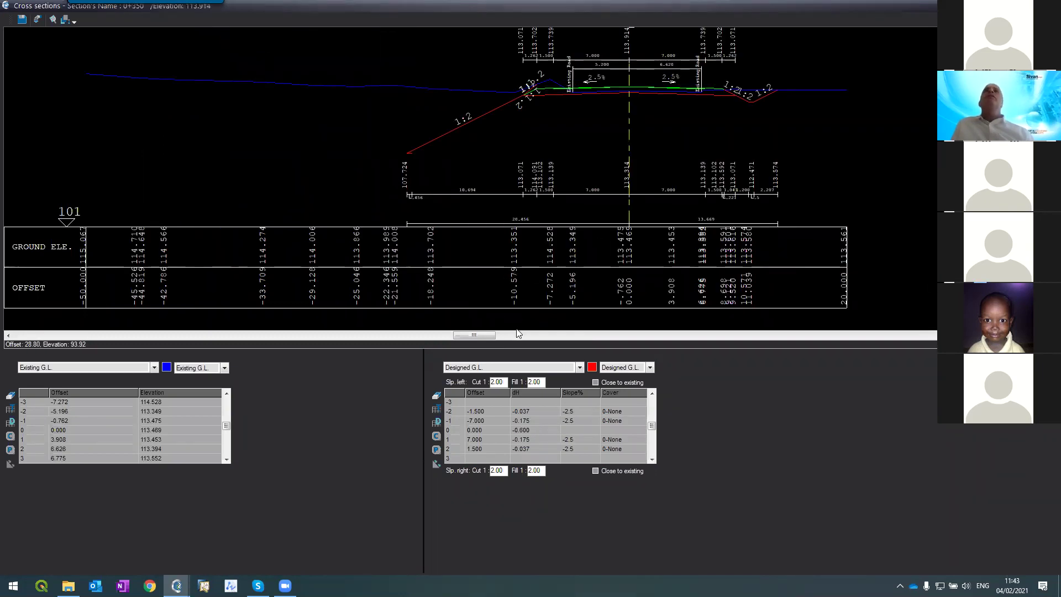
{"action": "left_click", "coordinate": [507, 306]}
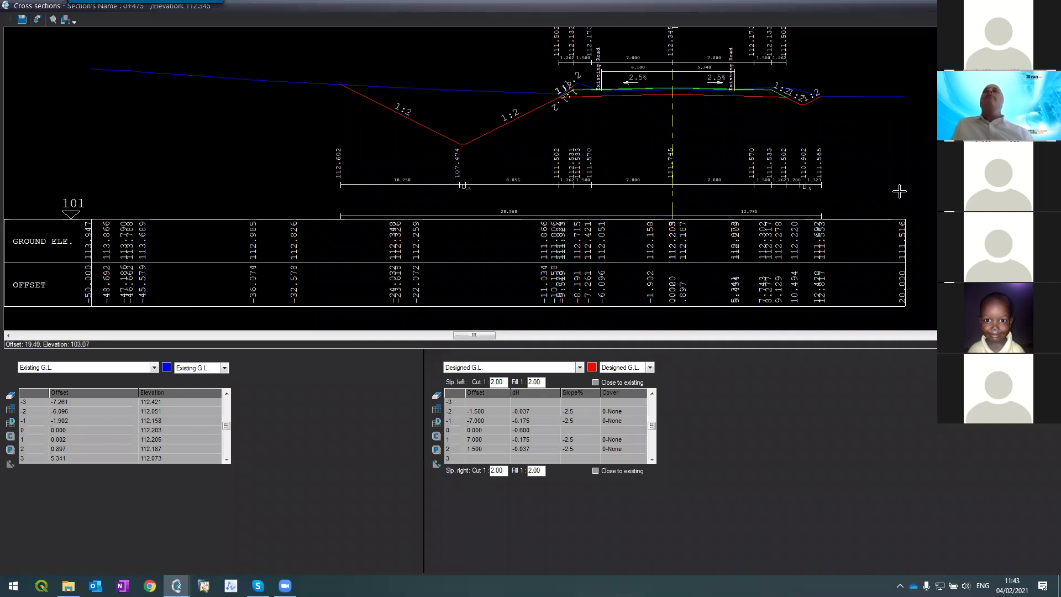
- Review the left ditch's shape in the cross sections from 0+475 to the end of the road
{"action": "key", "text": "Page_Down"}
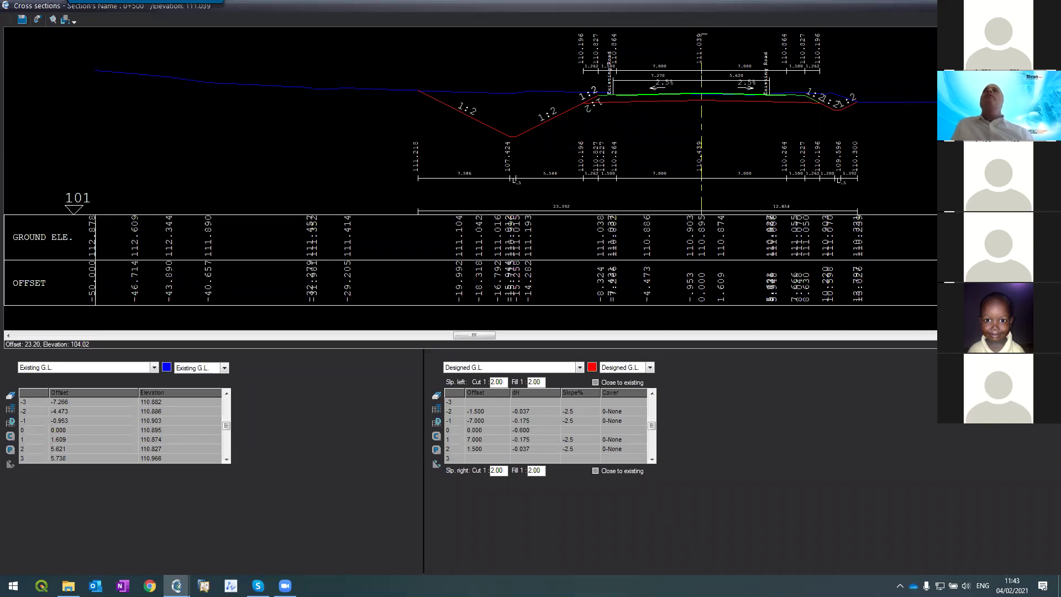
{"action": "key", "text": "Page_Down"}
{"action": "key", "text": "Page_Down"}
{"action": "key", "text": "Page_Down"}
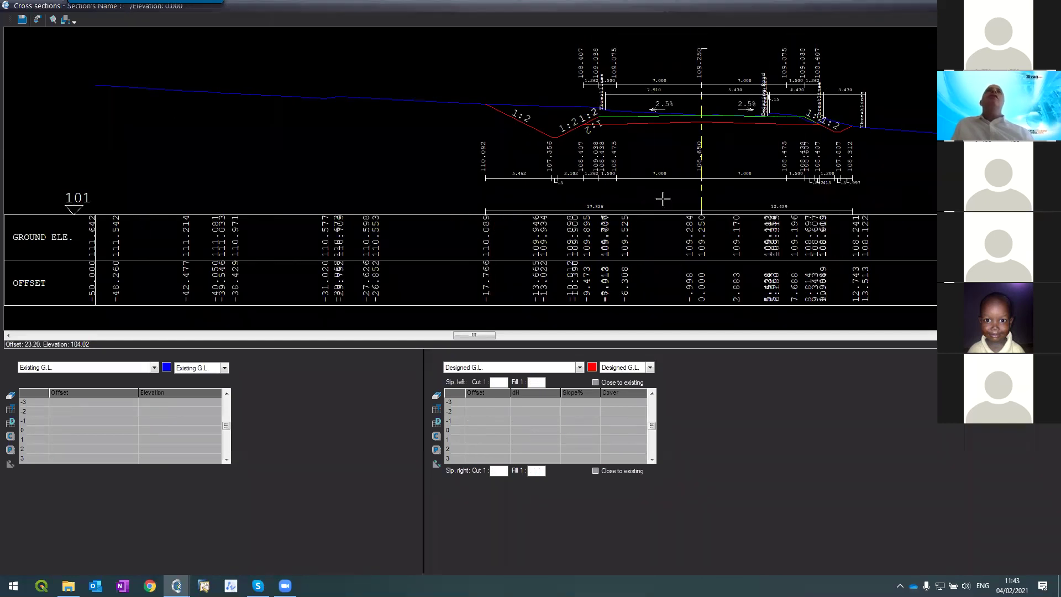
- Display the left ditch parameters and compare its in-cut depth from the section's edge across the sections back to 0+350
{"action": "left_click", "coordinate": [123, 367]}
{"action": "left_click", "coordinate": [95, 397]}
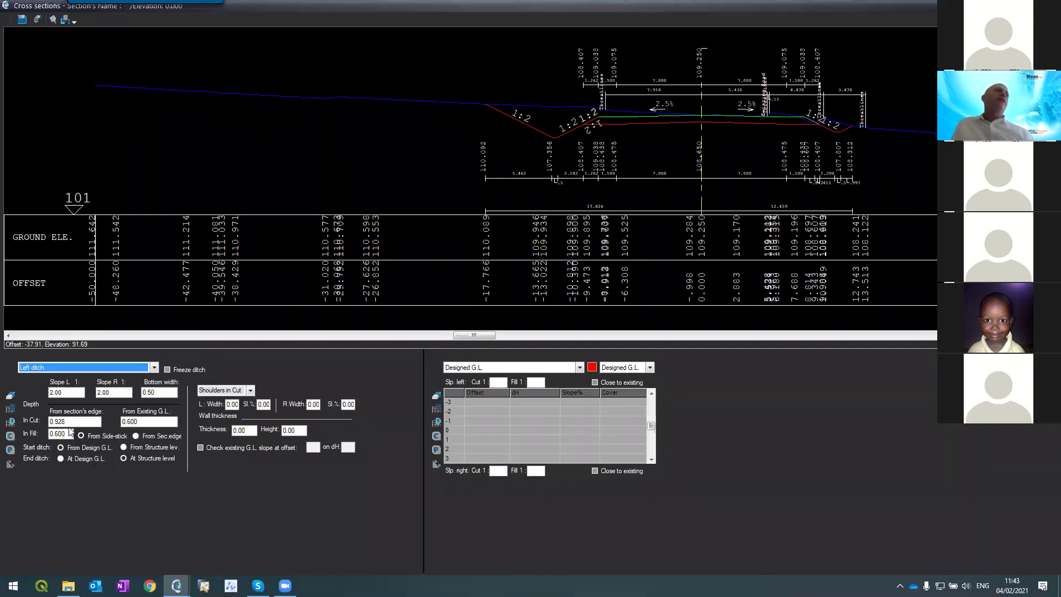
{"action": "left_click_drag", "start_coordinate": [71, 423], "coordinate": [48, 423]}
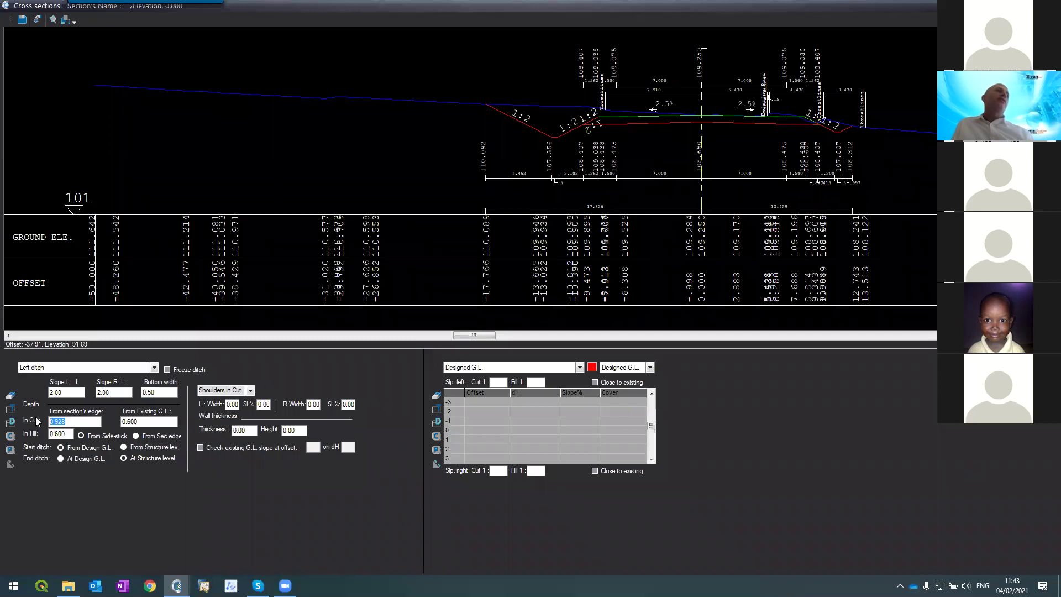
{"action": "type", "text": "5.688"}
{"action": "key", "text": "Return"}
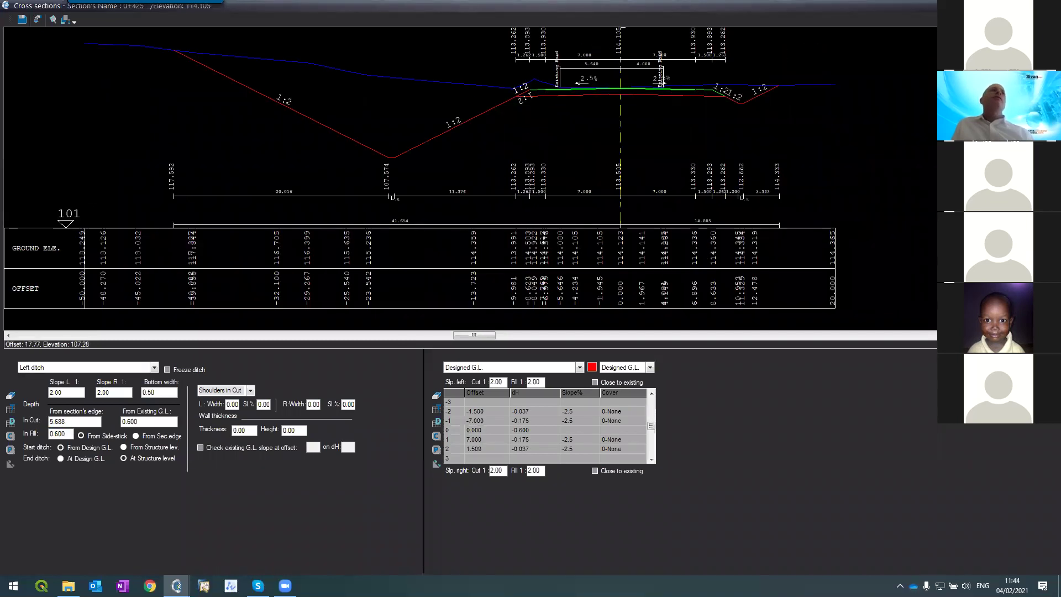
{"action": "key", "text": "Page_Up"}
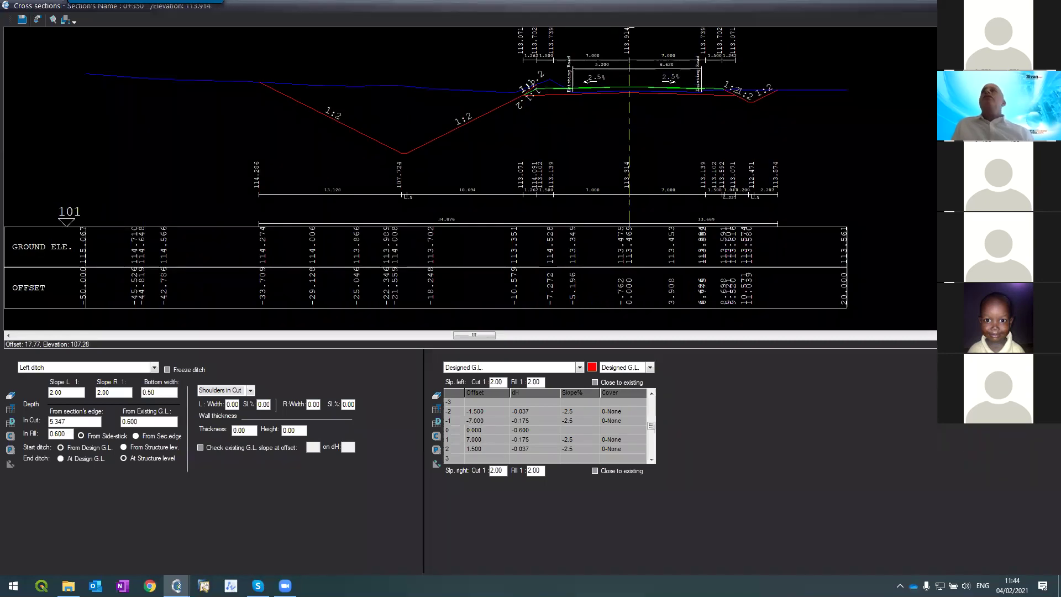
- Update the current road's layout, contours, distances and triangles at interval 2 and return from the cross sections to the plan drawing
{"action": "double_click", "coordinate": [540, 267]}
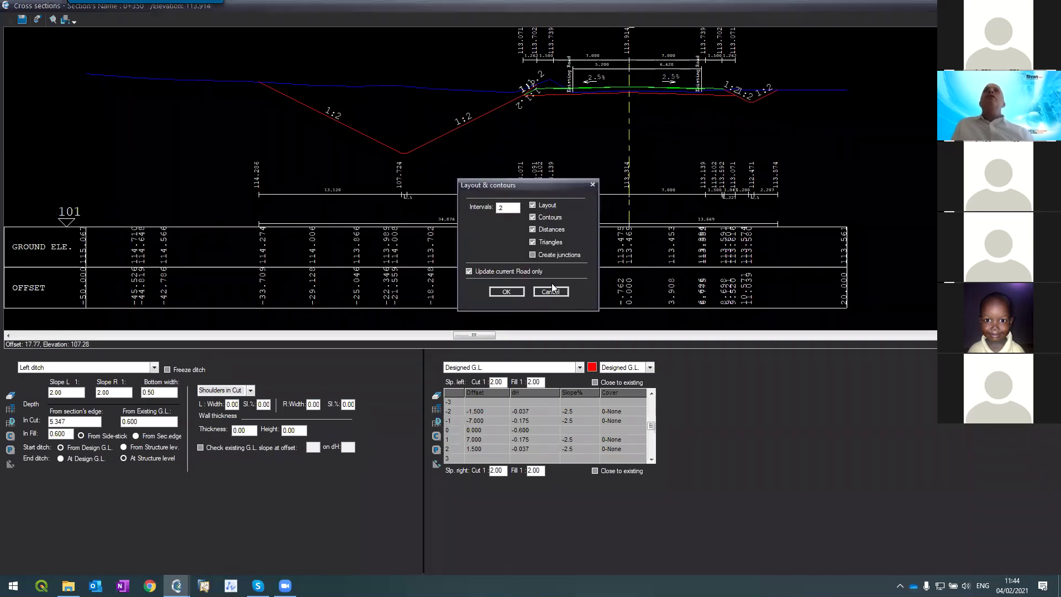
{"action": "left_click", "coordinate": [503, 289]}
{"action": "key", "text": "Escape"}
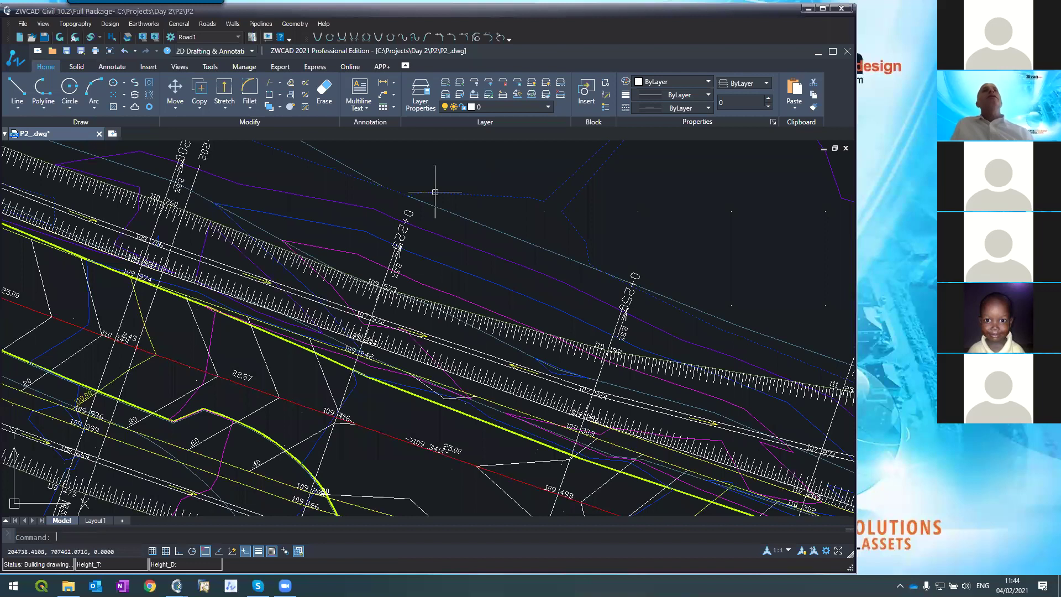
- Examine the left ditch's levels, flow arrows and slope limits in plan from 0+225 to the end of the road
{"action": "scroll", "coordinate": [281, 194], "scroll_direction": "down", "scroll_amount": 4}
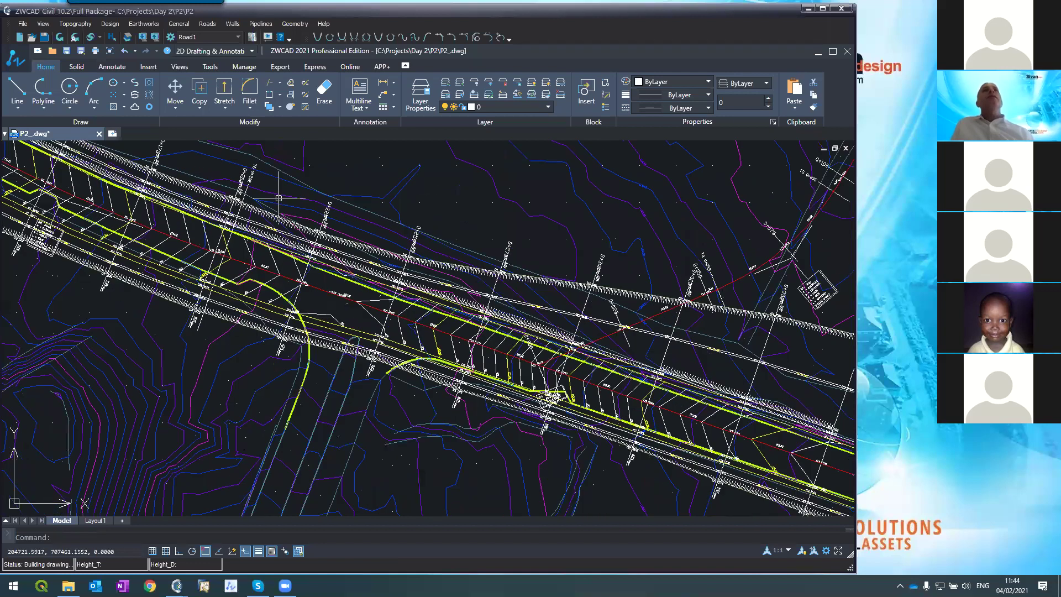
{"action": "scroll", "coordinate": [316, 236], "scroll_direction": "up", "scroll_amount": 3}
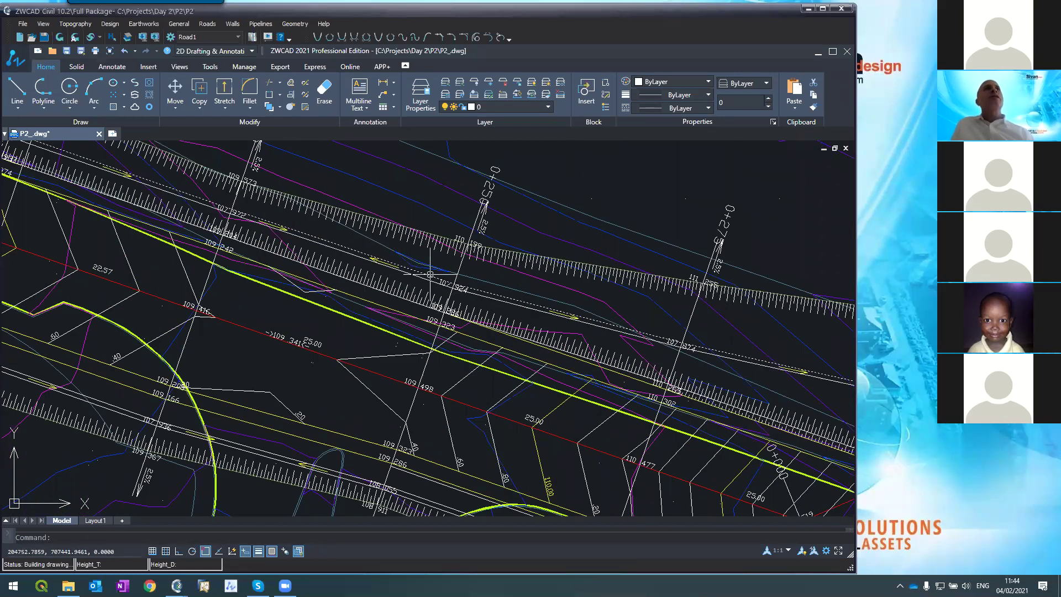
{"action": "scroll", "coordinate": [400, 265], "scroll_direction": "down", "scroll_amount": 3}
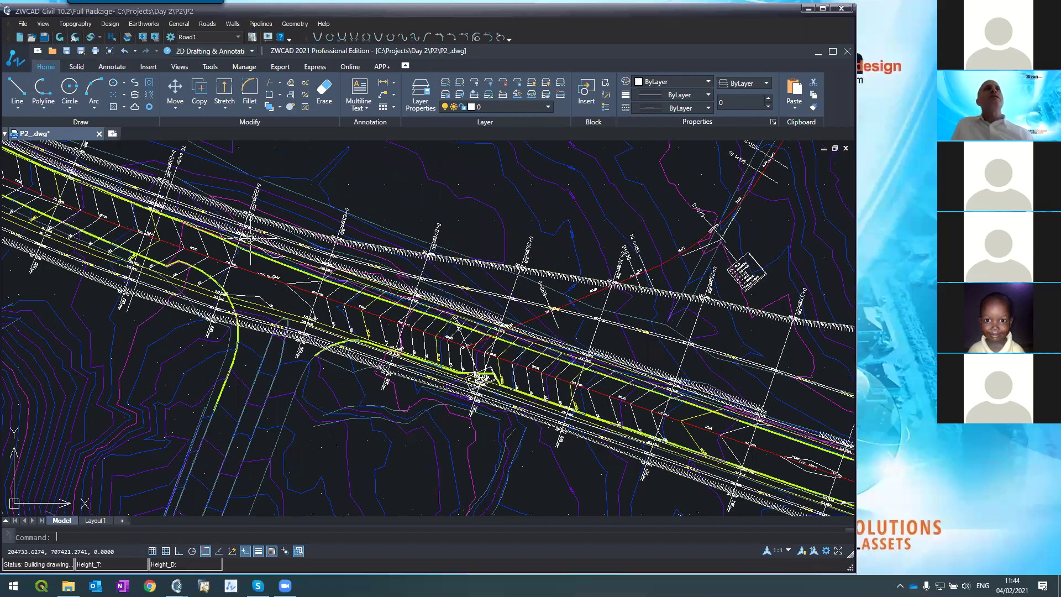
{"action": "scroll", "coordinate": [445, 278], "scroll_direction": "down", "scroll_amount": 2}
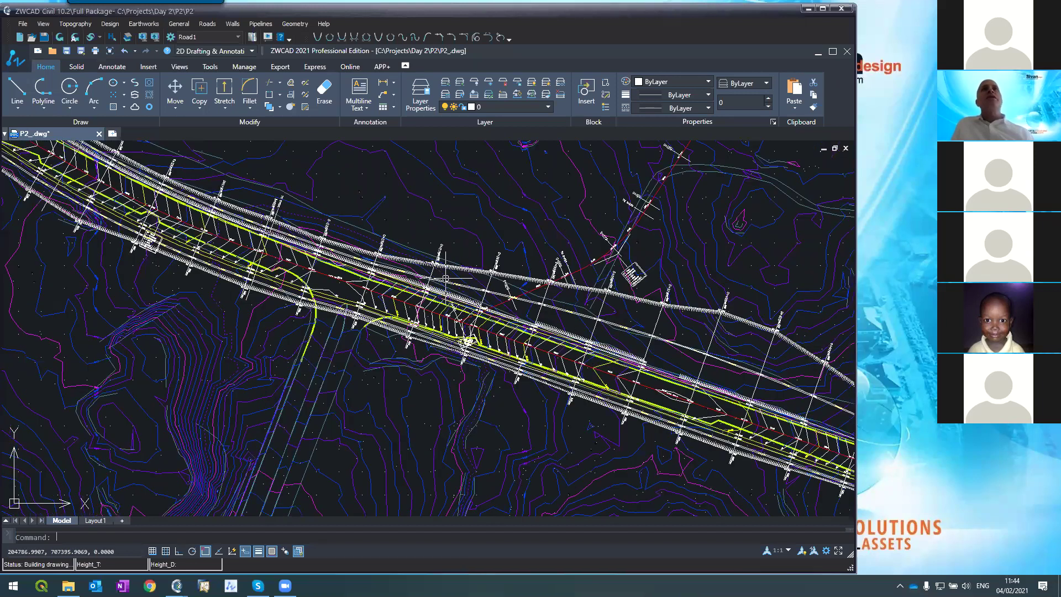
{"action": "scroll", "coordinate": [445, 278], "scroll_direction": "up", "scroll_amount": 3}
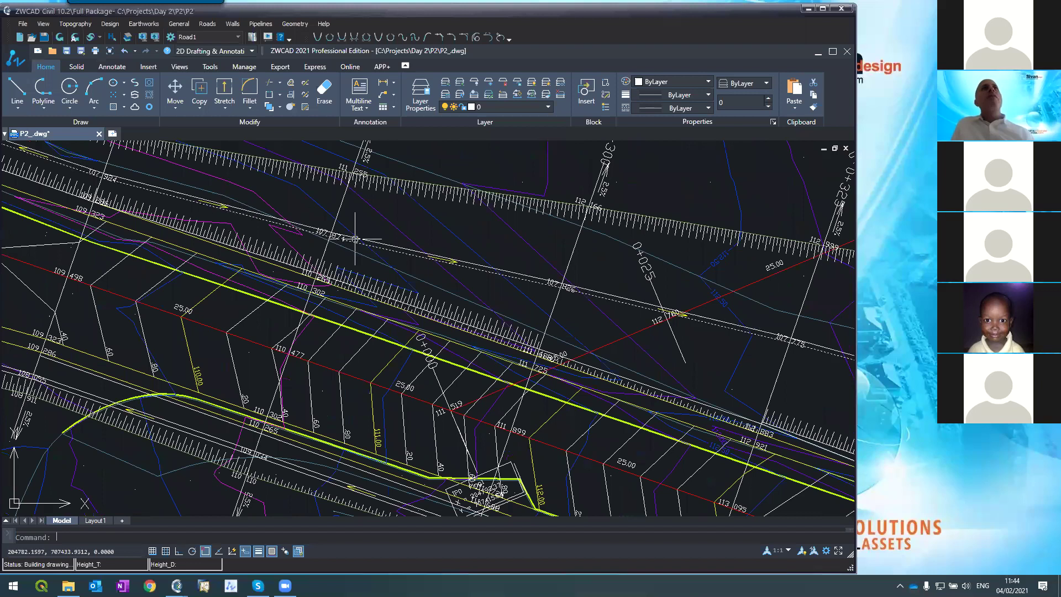
{"action": "scroll", "coordinate": [323, 183], "scroll_direction": "down", "scroll_amount": 3}
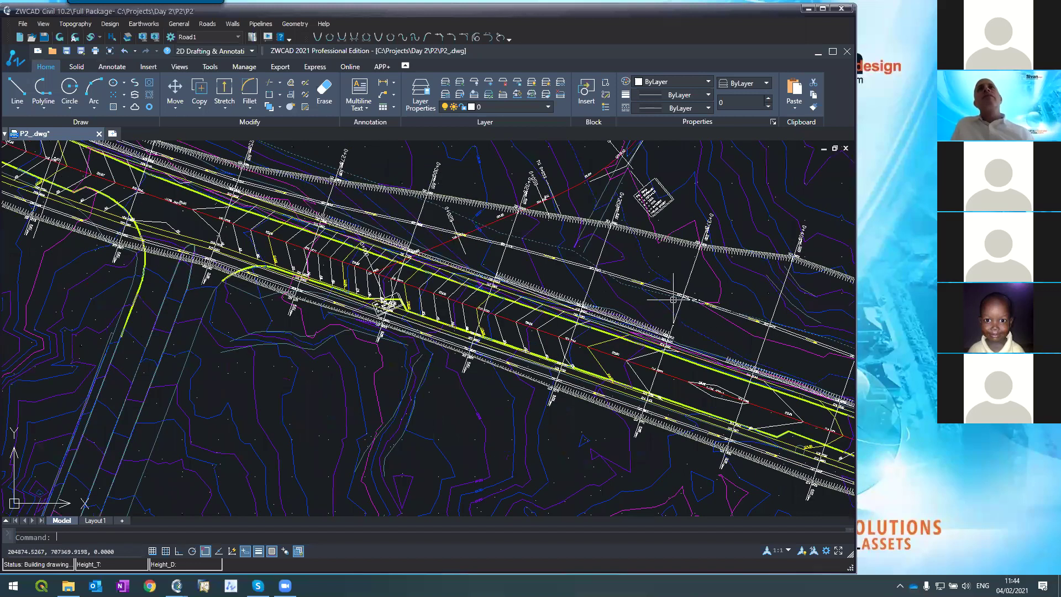
{"action": "scroll", "coordinate": [673, 300], "scroll_direction": "up", "scroll_amount": 2}
{"action": "scroll", "coordinate": [673, 296], "scroll_direction": "down", "scroll_amount": 2}
{"action": "scroll", "coordinate": [556, 270], "scroll_direction": "down", "scroll_amount": 2}
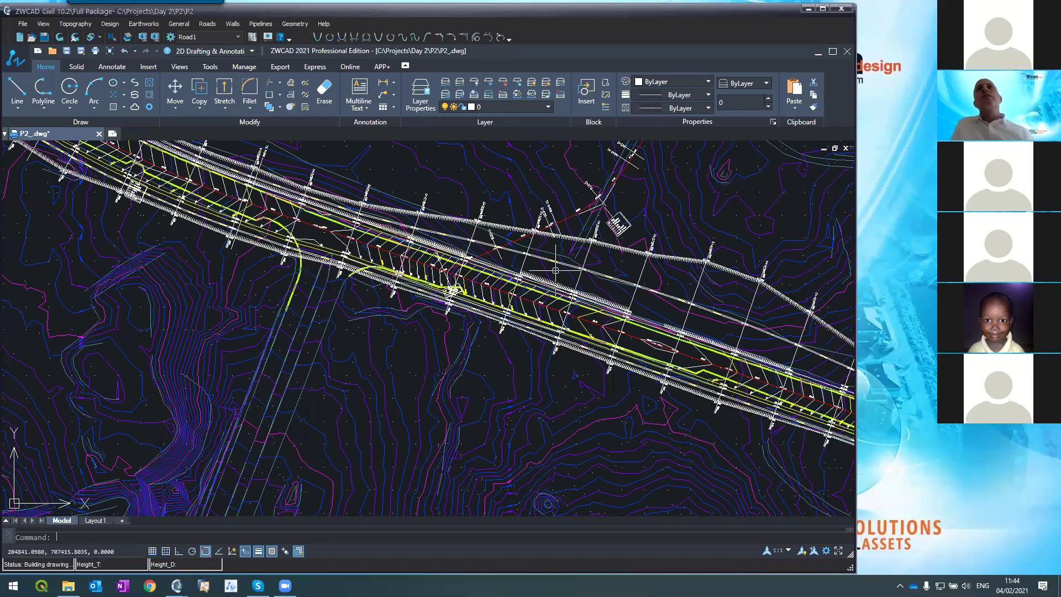
{"action": "scroll", "coordinate": [788, 327], "scroll_direction": "up", "scroll_amount": 3}
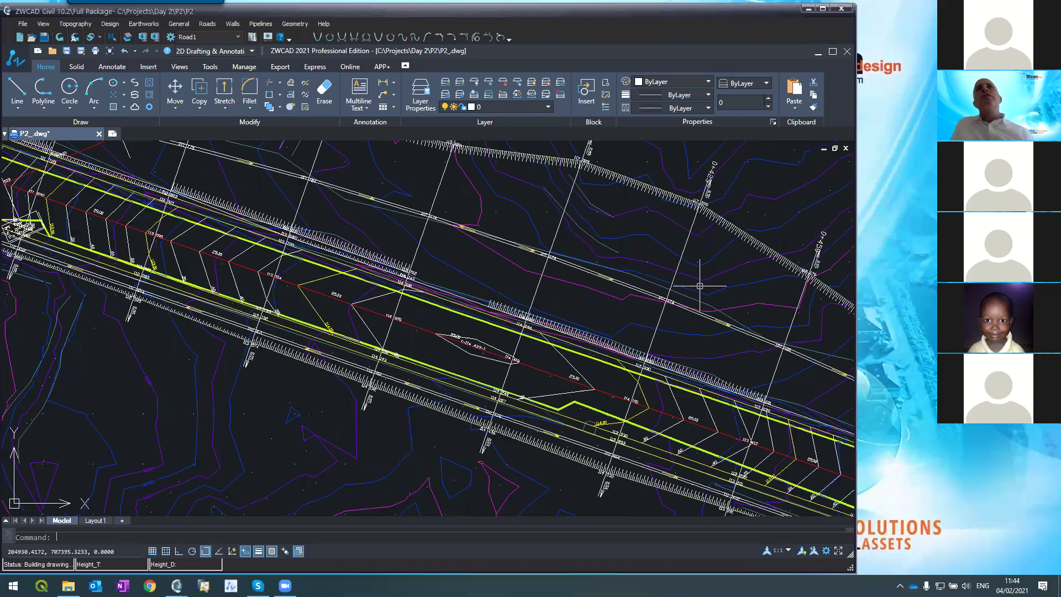
{"action": "scroll", "coordinate": [723, 298], "scroll_direction": "down", "scroll_amount": 2}
{"action": "scroll", "coordinate": [790, 332], "scroll_direction": "up", "scroll_amount": 5}
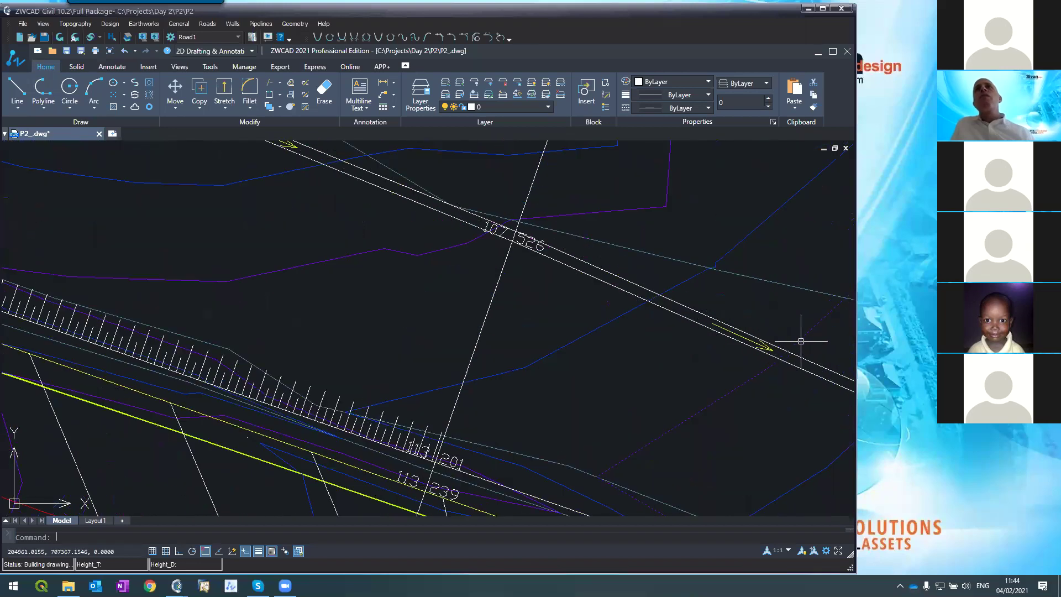
{"action": "scroll", "coordinate": [718, 301], "scroll_direction": "down", "scroll_amount": 4}
{"action": "scroll", "coordinate": [739, 308], "scroll_direction": "down", "scroll_amount": 1}
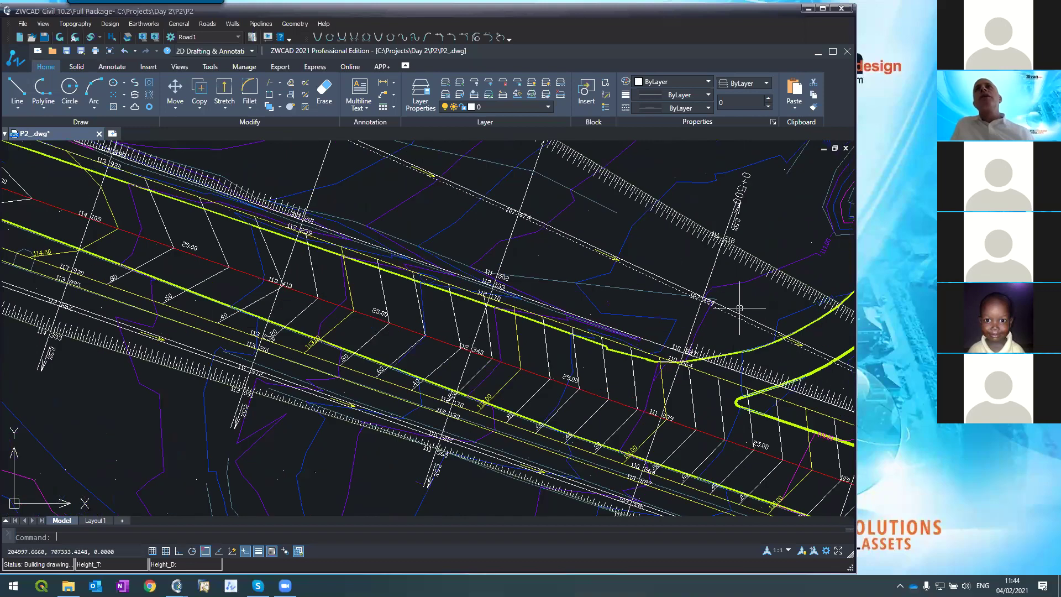
{"action": "scroll", "coordinate": [741, 310], "scroll_direction": "down", "scroll_amount": 1}
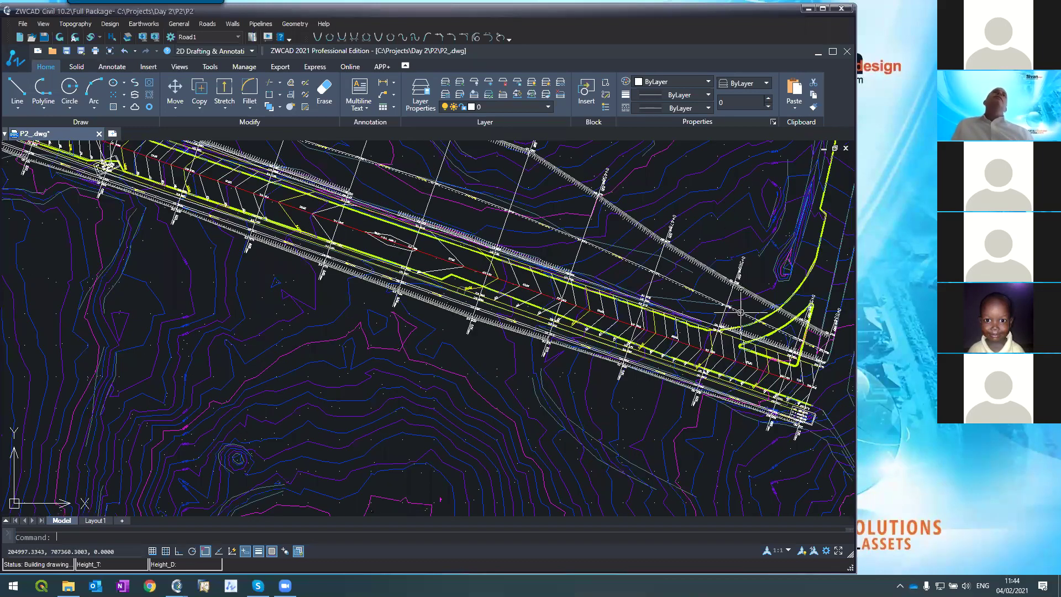
- Inspect the updated road and its side ditches in plan back towards stations 0+125 to 0+225
{"action": "scroll", "coordinate": [739, 312], "scroll_direction": "down", "scroll_amount": 1}
{"action": "scroll", "coordinate": [741, 312], "scroll_direction": "down", "scroll_amount": 3}
{"action": "scroll", "coordinate": [564, 254], "scroll_direction": "up", "scroll_amount": 5}
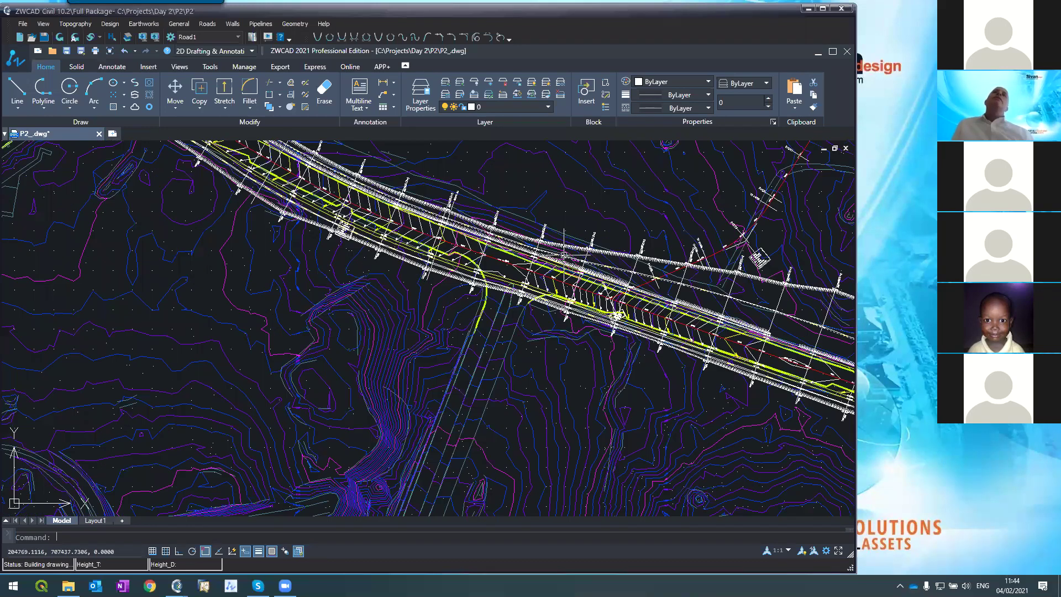
{"action": "scroll", "coordinate": [564, 254], "scroll_direction": "up", "scroll_amount": 2}
{"action": "scroll", "coordinate": [564, 255], "scroll_direction": "down", "scroll_amount": 4}
{"action": "scroll", "coordinate": [563, 253], "scroll_direction": "up", "scroll_amount": 1}
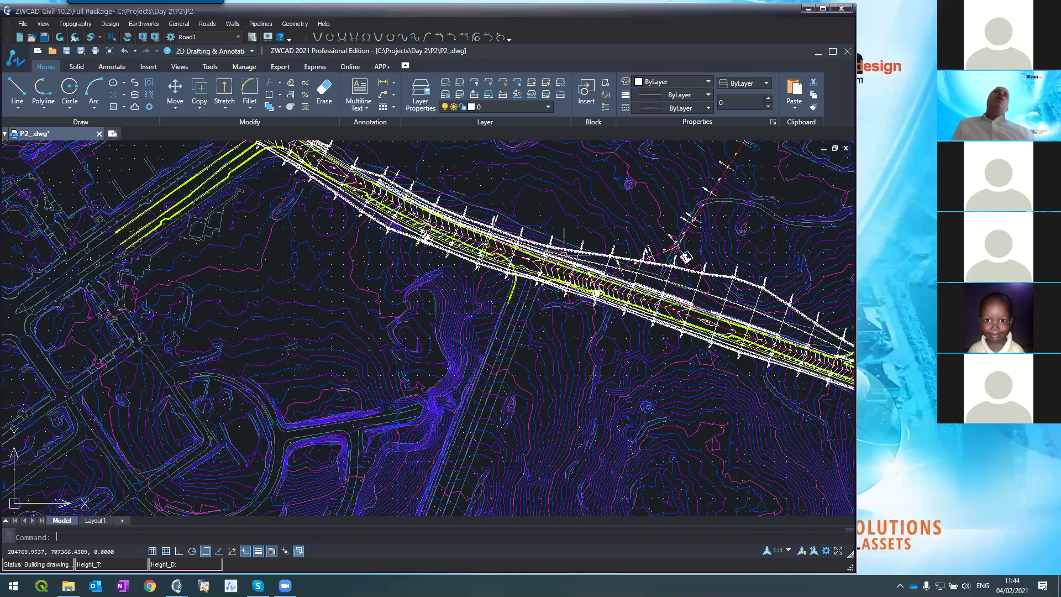
{"action": "scroll", "coordinate": [422, 195], "scroll_direction": "up", "scroll_amount": 3}
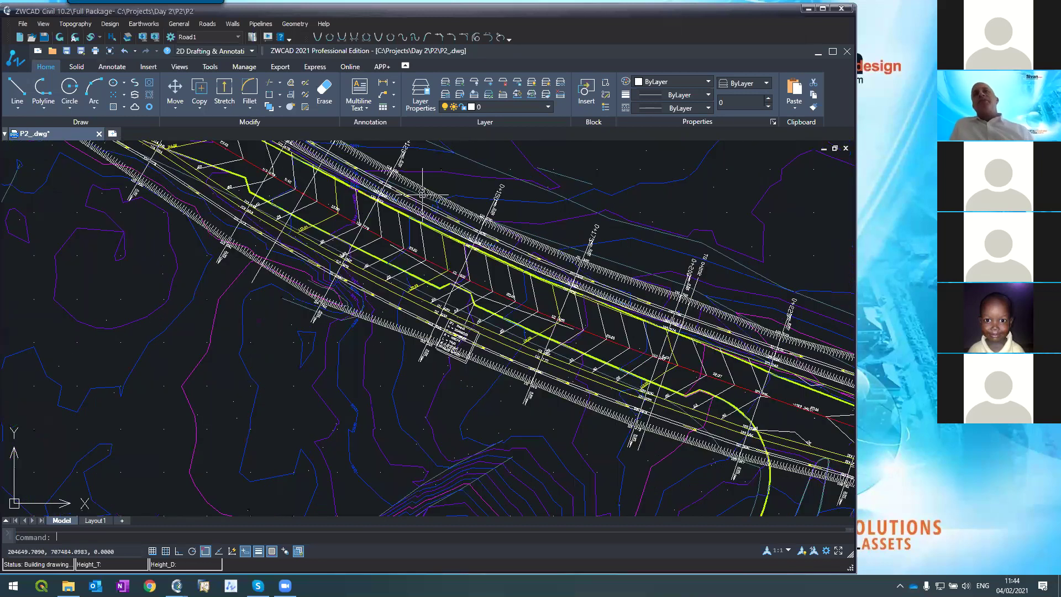
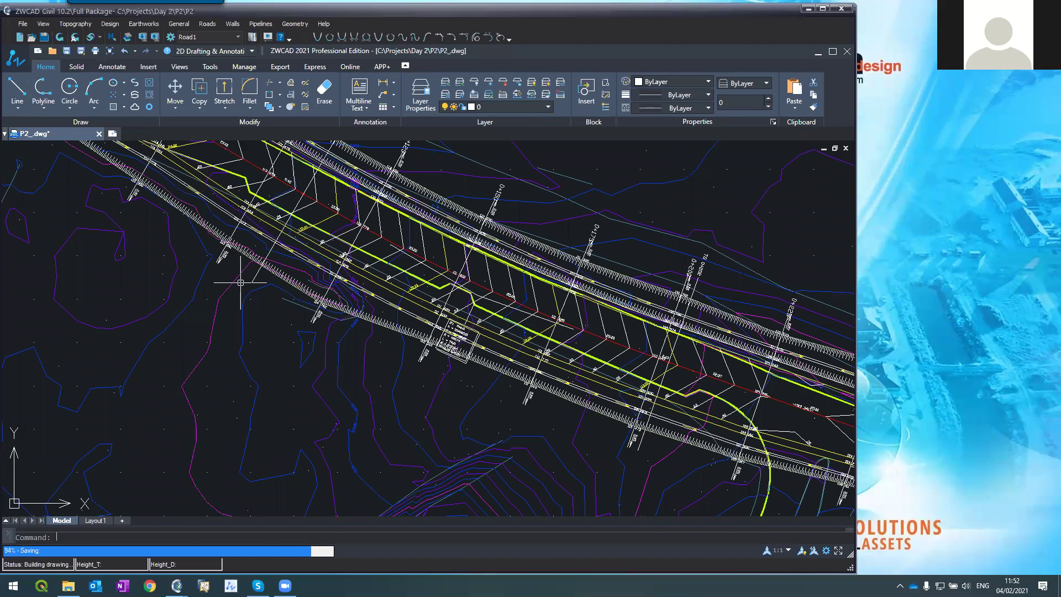
- Save the project with its drawing
{"action": "scroll", "coordinate": [240, 283], "scroll_direction": "down", "scroll_amount": 5}
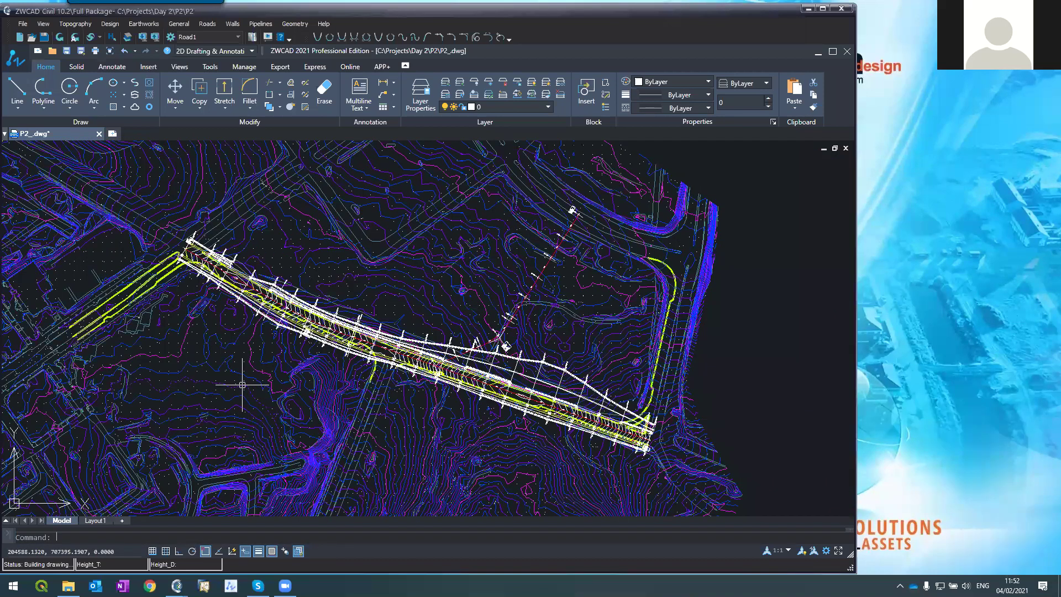
{"action": "scroll", "coordinate": [246, 376], "scroll_direction": "up", "scroll_amount": 4}
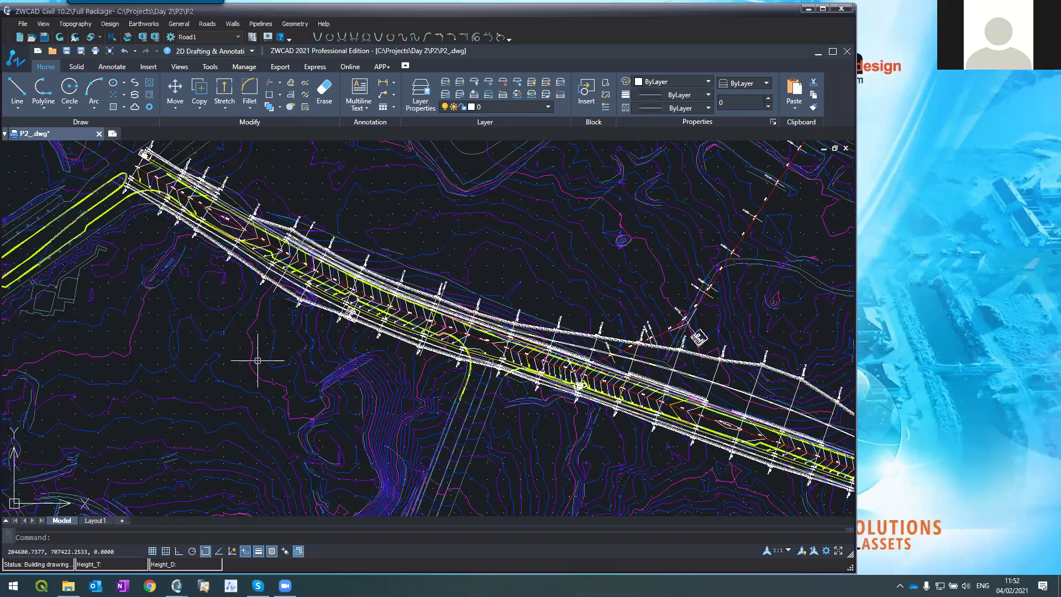
{"action": "left_click", "coordinate": [47, 37]}
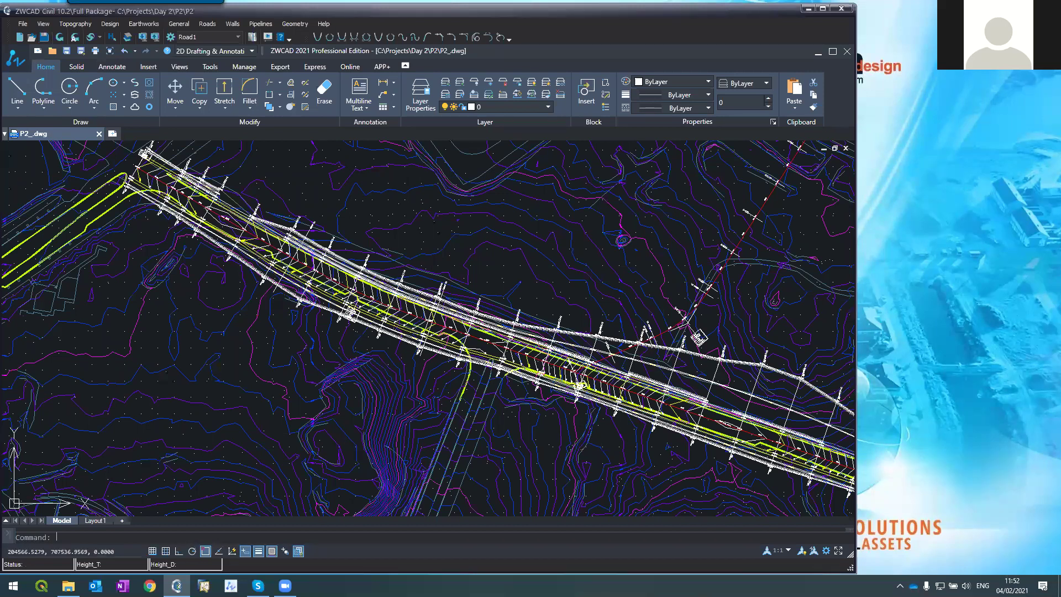
{"action": "scroll", "coordinate": [336, 260], "scroll_direction": "up", "scroll_amount": 3}
{"action": "scroll", "coordinate": [337, 260], "scroll_direction": "up", "scroll_amount": 2}
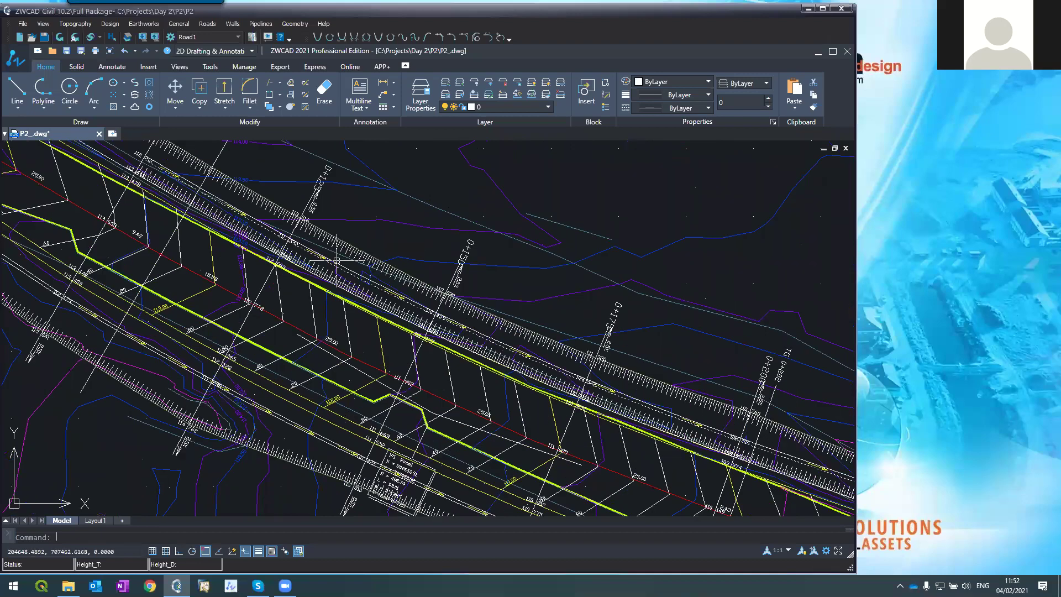
{"action": "scroll", "coordinate": [337, 260], "scroll_direction": "down", "scroll_amount": 4}
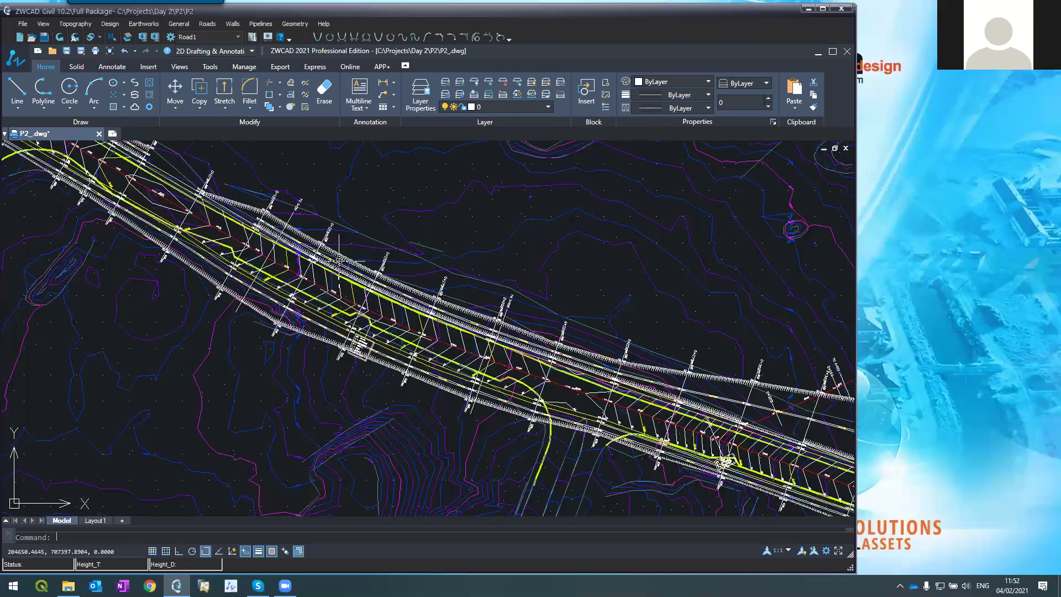
{"action": "scroll", "coordinate": [339, 259], "scroll_direction": "down", "scroll_amount": 2}
{"action": "scroll", "coordinate": [340, 258], "scroll_direction": "down", "scroll_amount": 2}
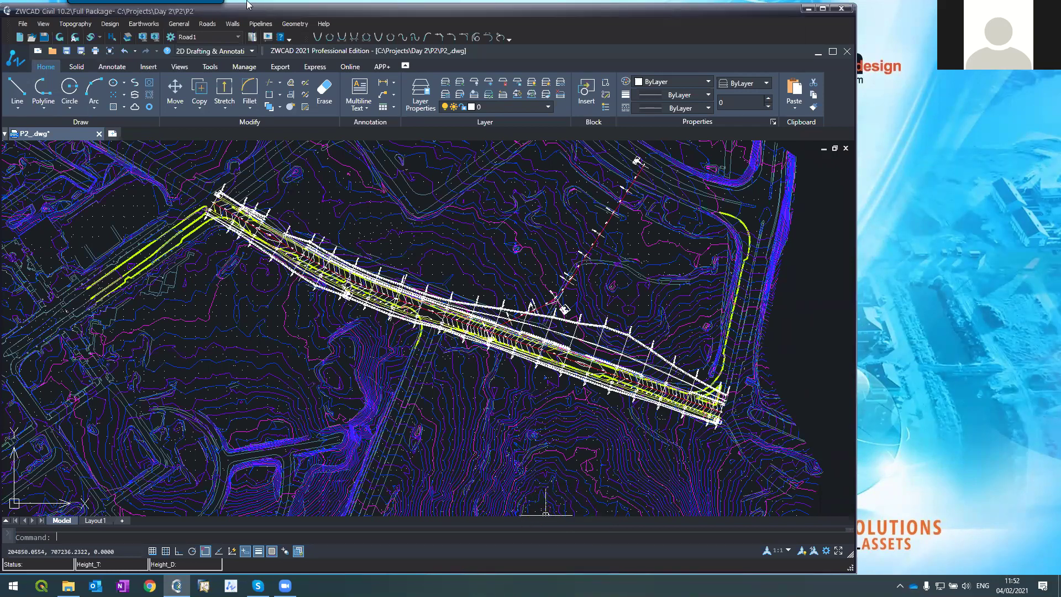
- Compute the earthworks of Road1\1 with the volumes table shown and the ditches not excluded, and open the table for reading
{"action": "left_click", "coordinate": [203, 25]}
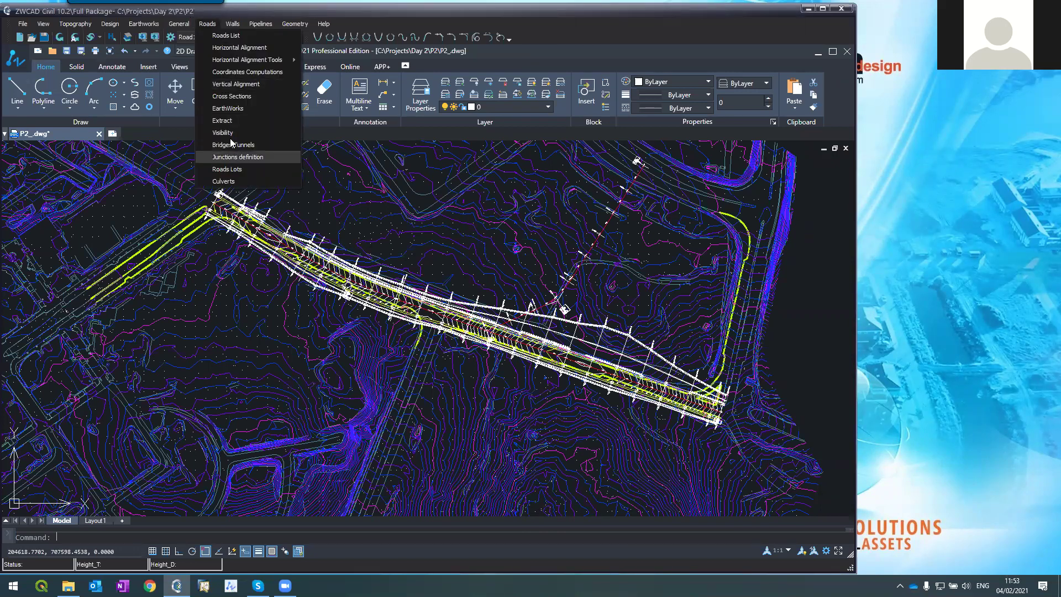
{"action": "left_click", "coordinate": [510, 290]}
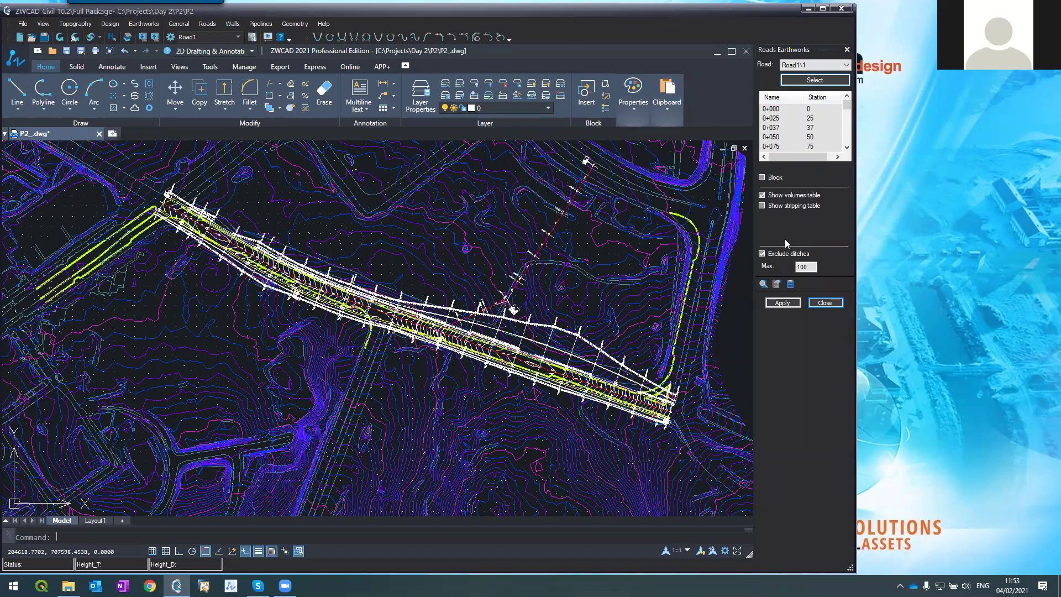
{"action": "left_click", "coordinate": [783, 303]}
{"action": "left_click", "coordinate": [762, 253]}
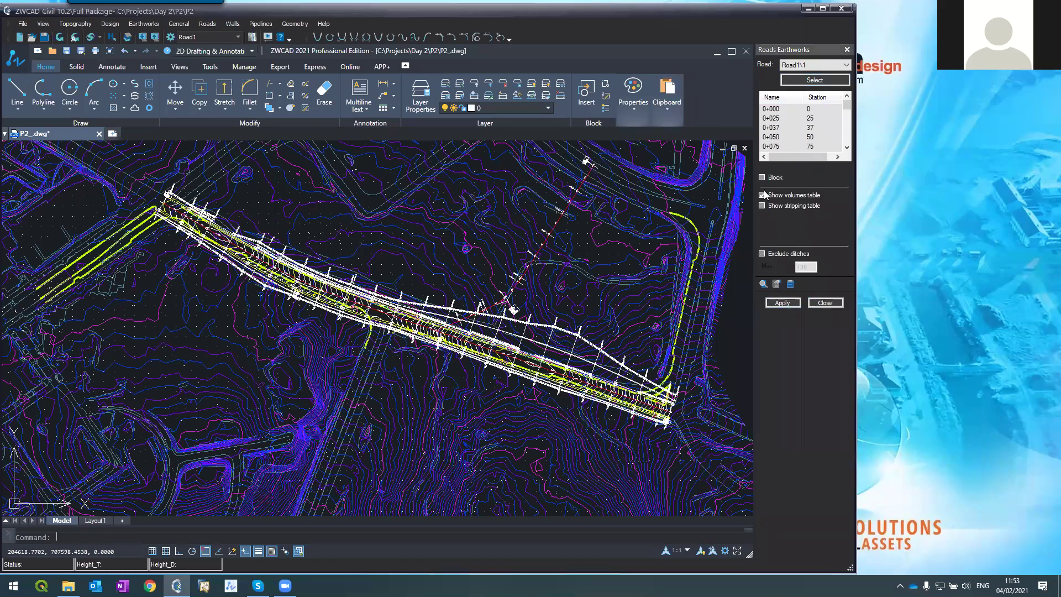
{"action": "left_click", "coordinate": [782, 304]}
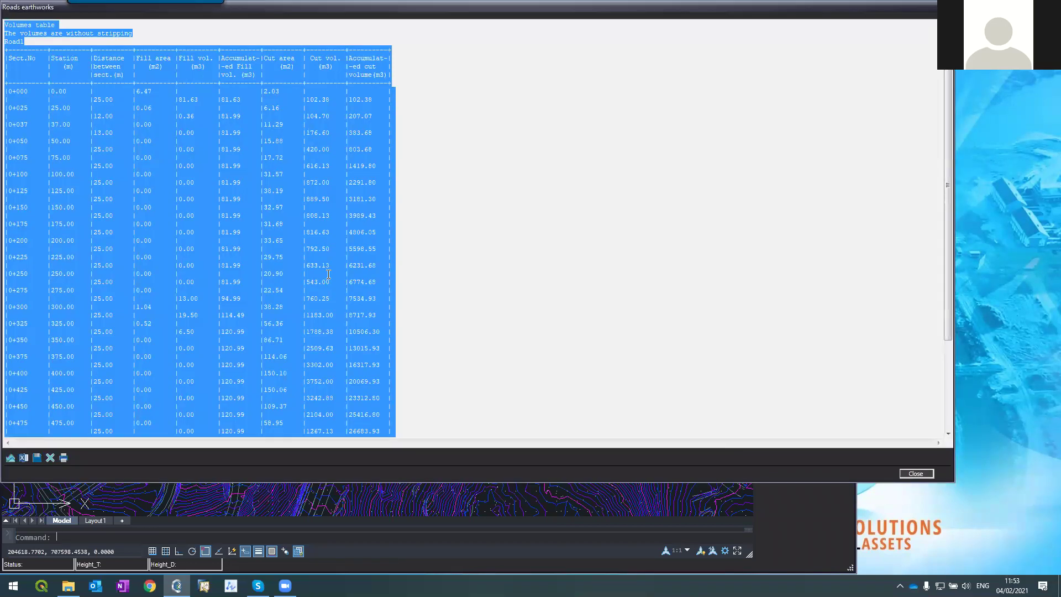
{"action": "left_click_drag", "start_coordinate": [97, 149], "coordinate": [103, 149]}
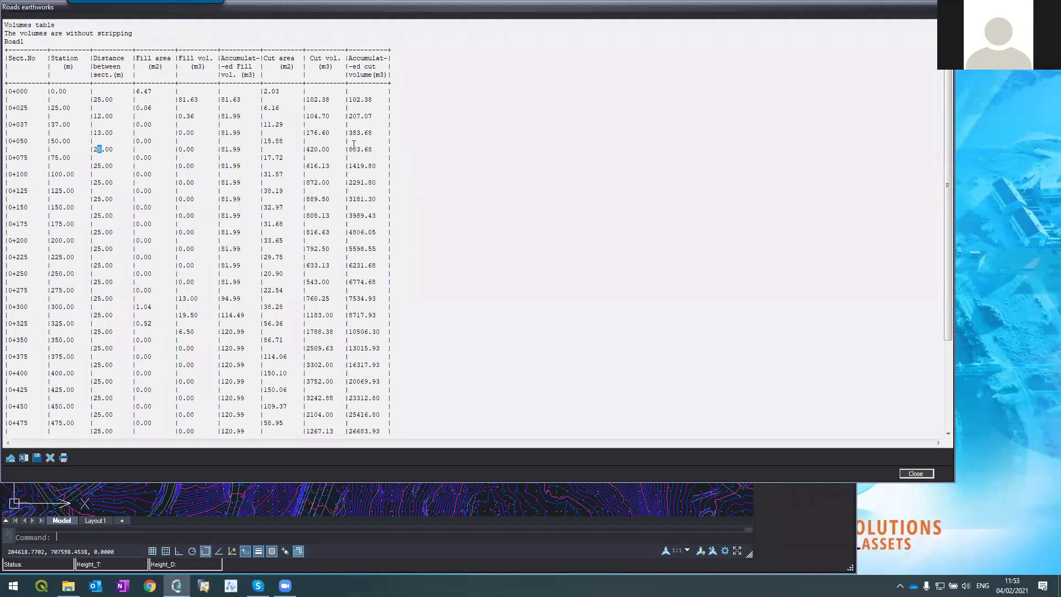
- Review the accumulated fill and cut totals at the end of Road1's volumes table and close the report
{"action": "scroll", "coordinate": [356, 146], "scroll_direction": "down", "scroll_amount": 5}
{"action": "left_click_drag", "start_coordinate": [348, 380], "coordinate": [399, 380]}
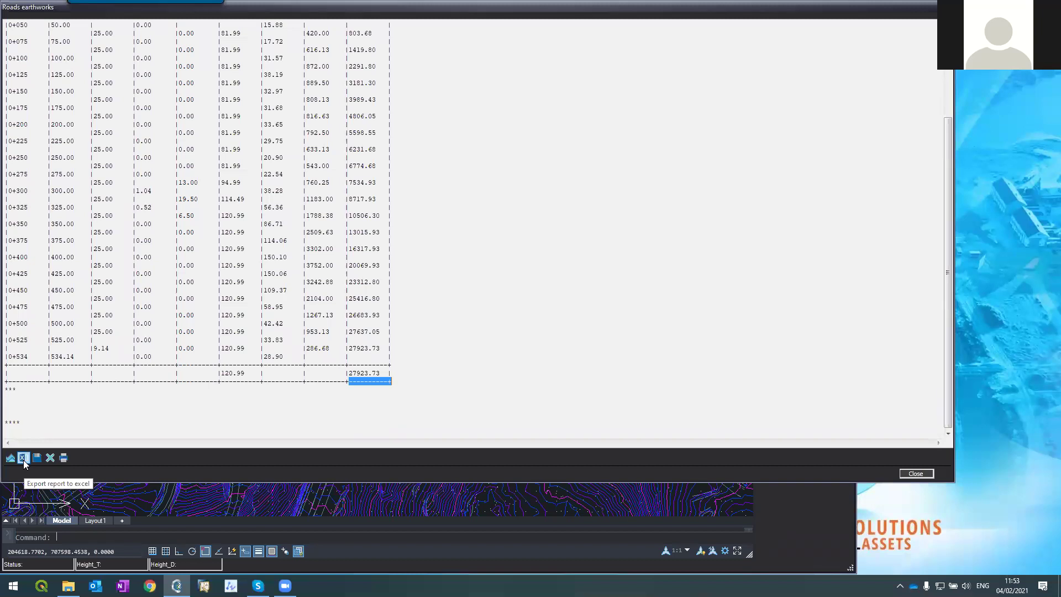
{"action": "left_click", "coordinate": [912, 474]}
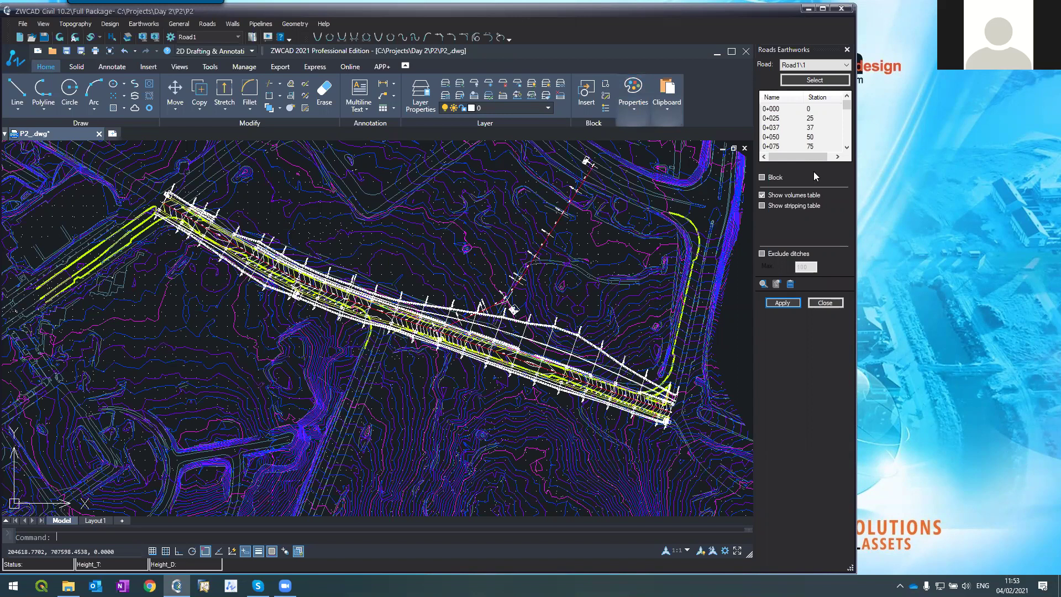
- Enable the stripping table with 0.15 m stripping depth for both cut and fill, generate the earthworks report, and close it
{"action": "left_click", "coordinate": [774, 206]}
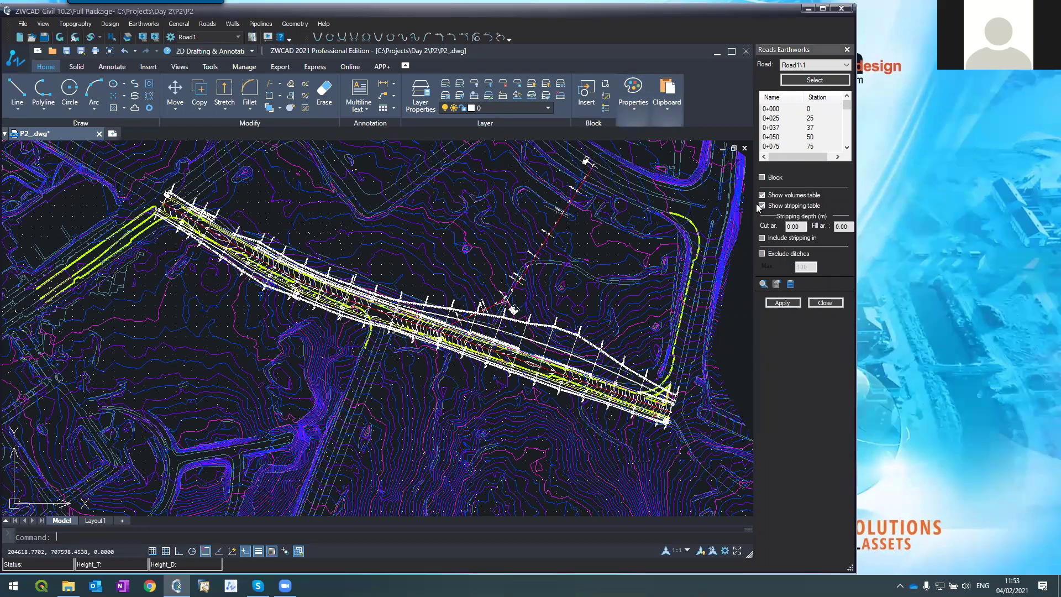
{"action": "double_click", "coordinate": [793, 227]}
{"action": "type", "text": "0.15"}
{"action": "double_click", "coordinate": [841, 226]}
{"action": "type", "text": "0.15"}
{"action": "left_click", "coordinate": [782, 303]}
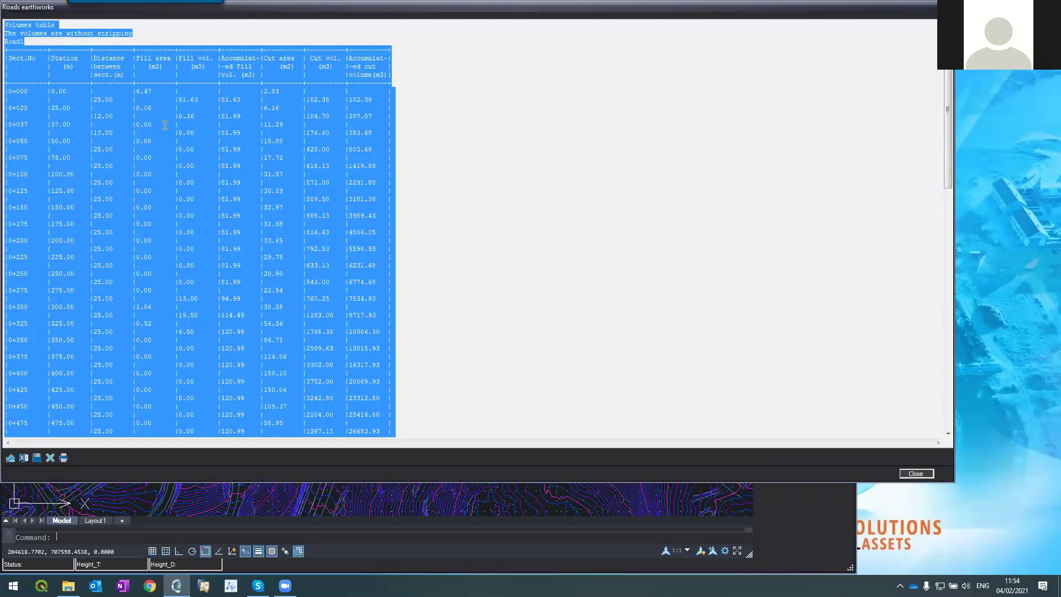
{"action": "left_click", "coordinate": [60, 58]}
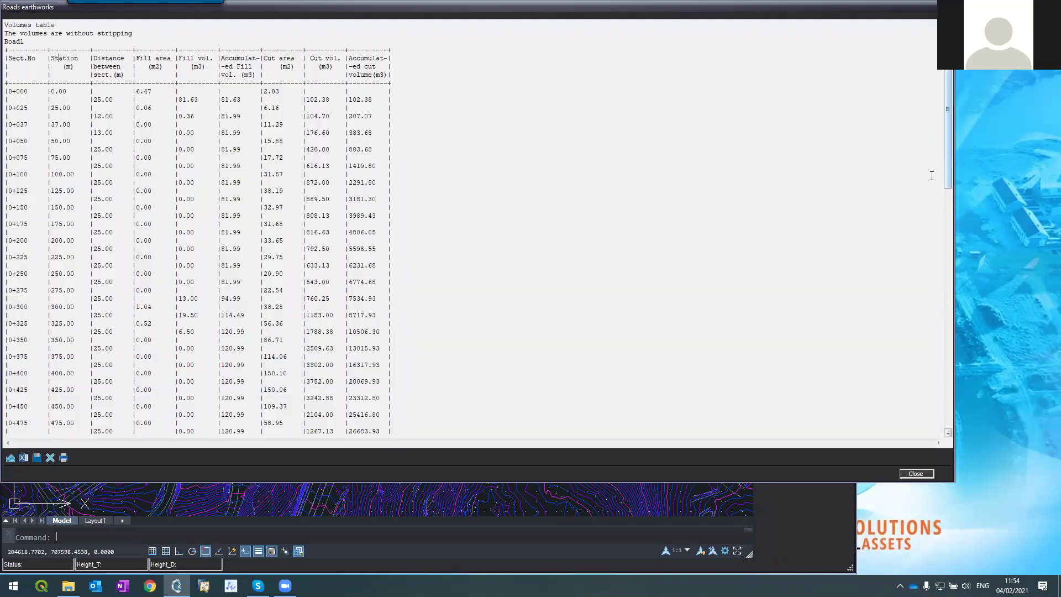
{"action": "left_click", "coordinate": [914, 473]}
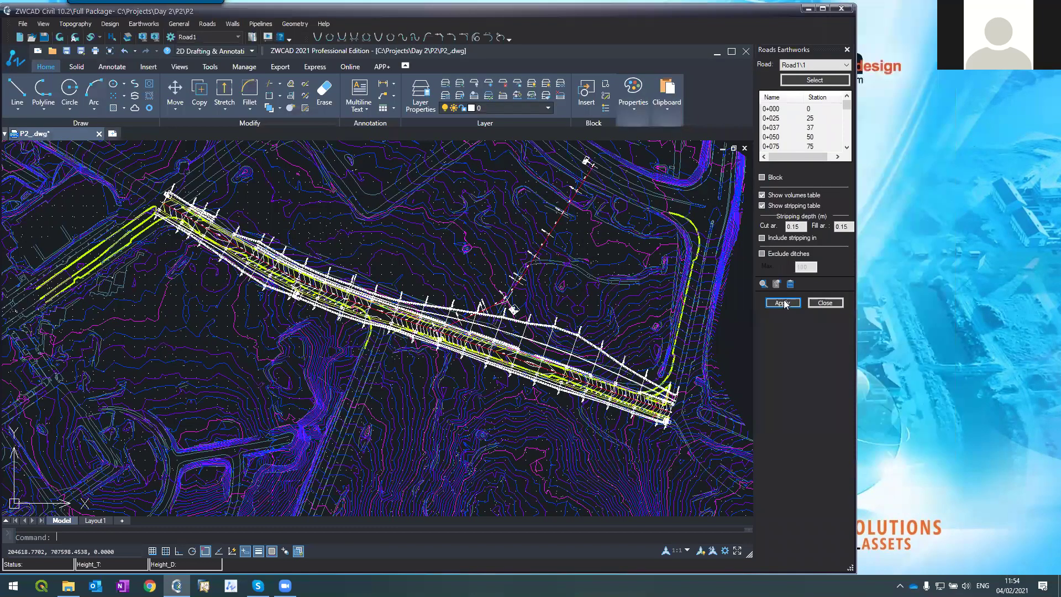
- Include stripping in the earthworks calculation, regenerate the report, and review its volumes and stripping areas tables
{"action": "left_click", "coordinate": [783, 303]}
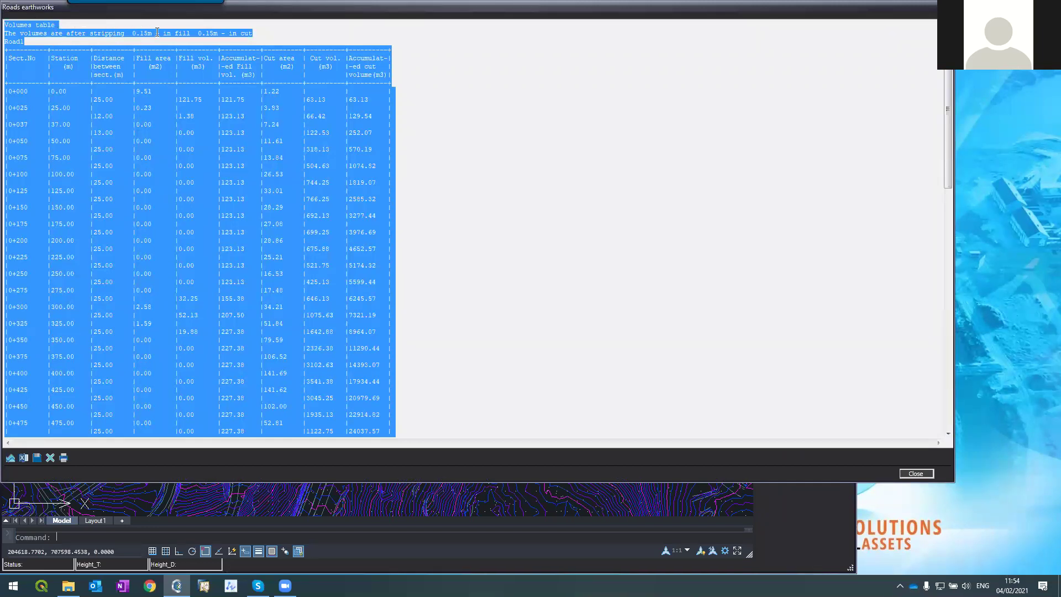
{"action": "left_click", "coordinate": [263, 91]}
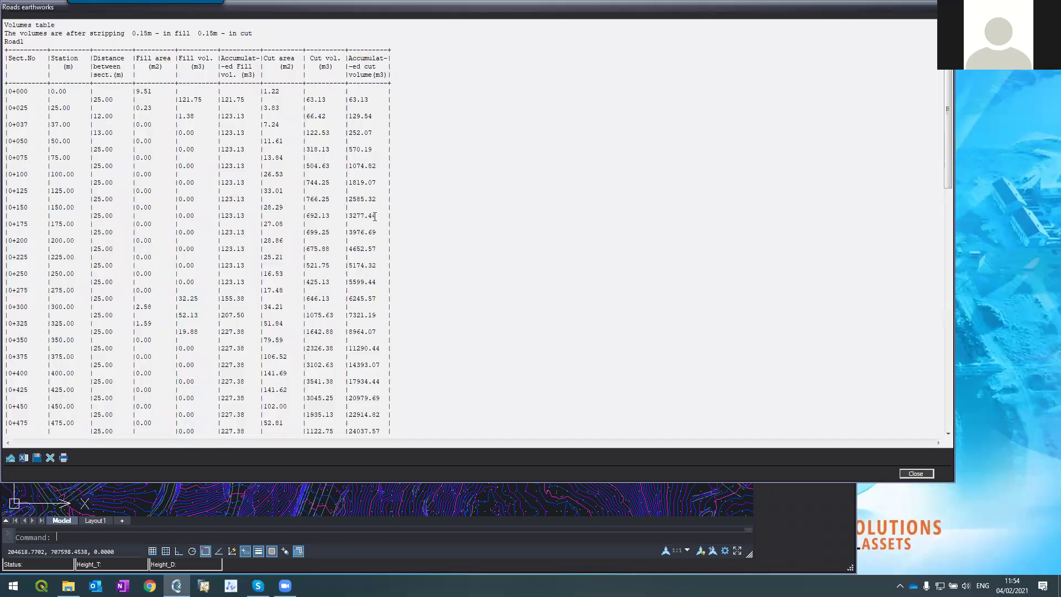
{"action": "scroll", "coordinate": [376, 227], "scroll_direction": "down", "scroll_amount": 3}
{"action": "scroll", "coordinate": [376, 227], "scroll_direction": "down", "scroll_amount": 13}
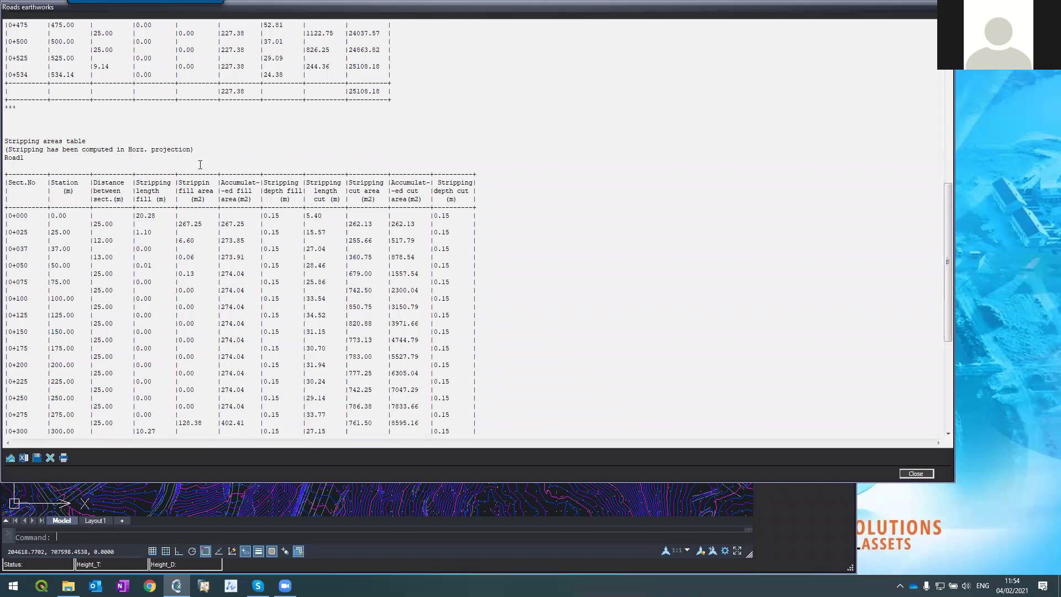
{"action": "scroll", "coordinate": [250, 232], "scroll_direction": "down", "scroll_amount": 9}
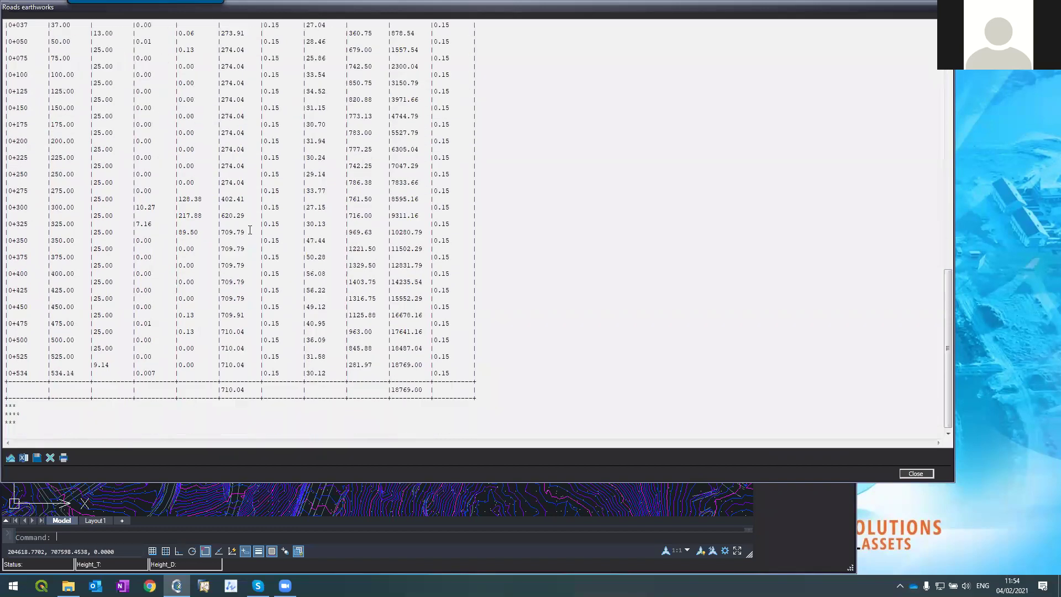
{"action": "scroll", "coordinate": [275, 221], "scroll_direction": "up", "scroll_amount": 4}
{"action": "scroll", "coordinate": [276, 219], "scroll_direction": "down", "scroll_amount": 20}
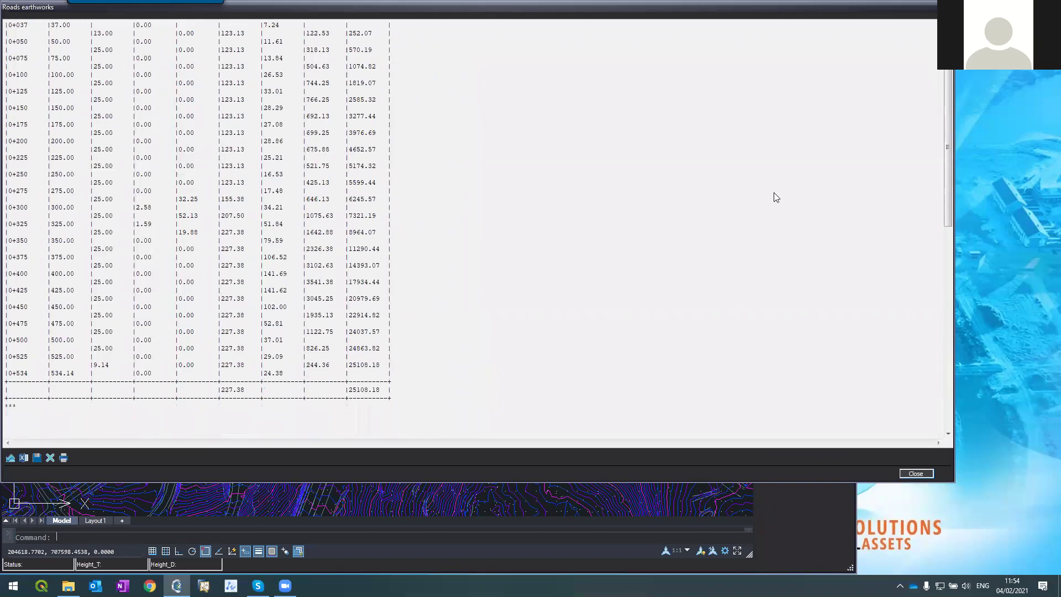
{"action": "key", "text": "Escape"}
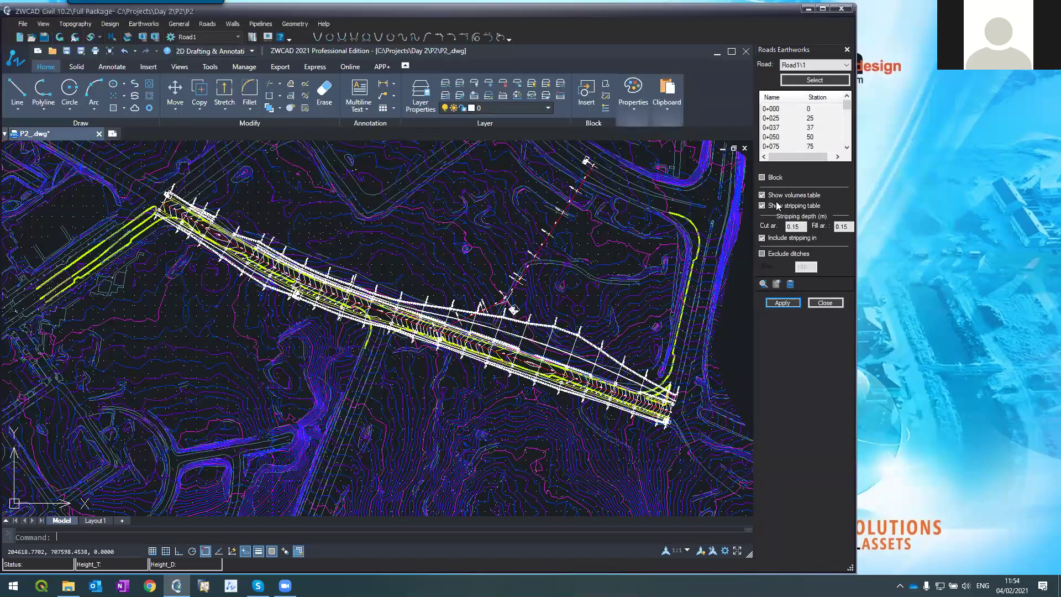
- Exclude ditches from the earthworks calculation, regenerate the report, and review it through to the ditches volumes table
{"action": "left_click", "coordinate": [768, 255]}
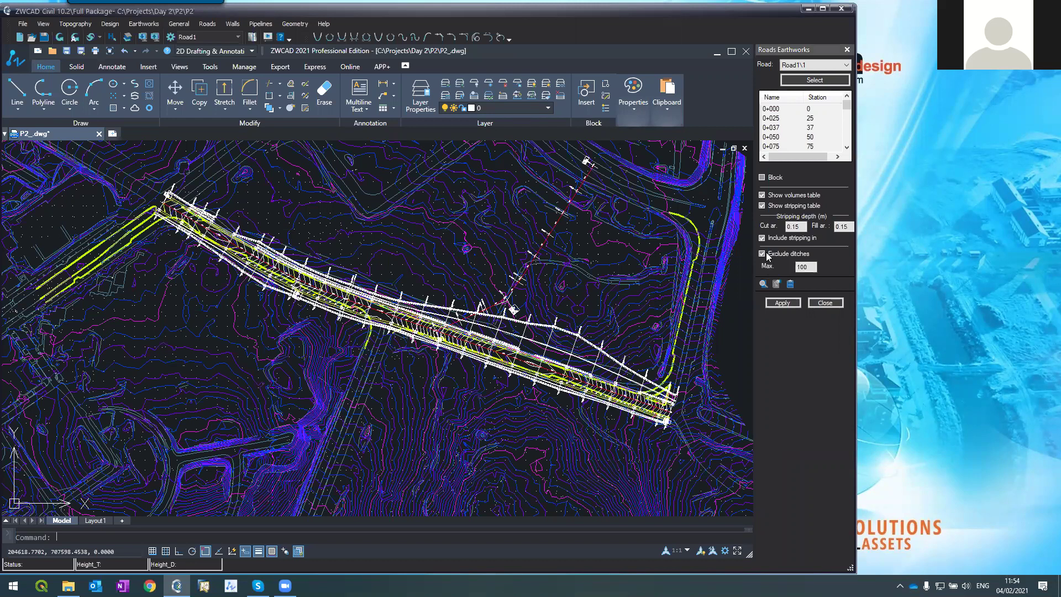
{"action": "left_click", "coordinate": [781, 302]}
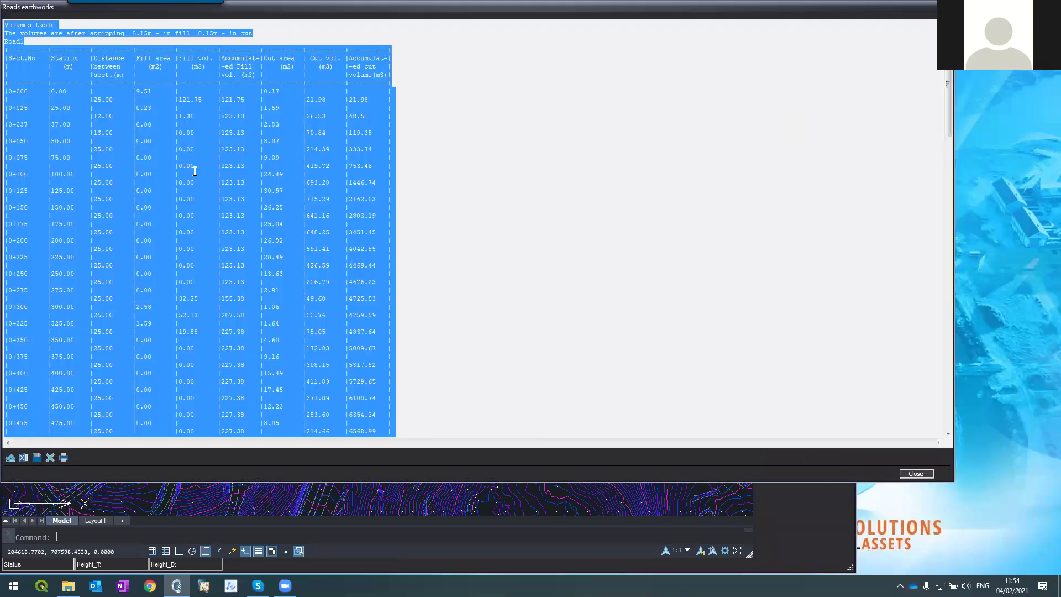
{"action": "left_click", "coordinate": [194, 174]}
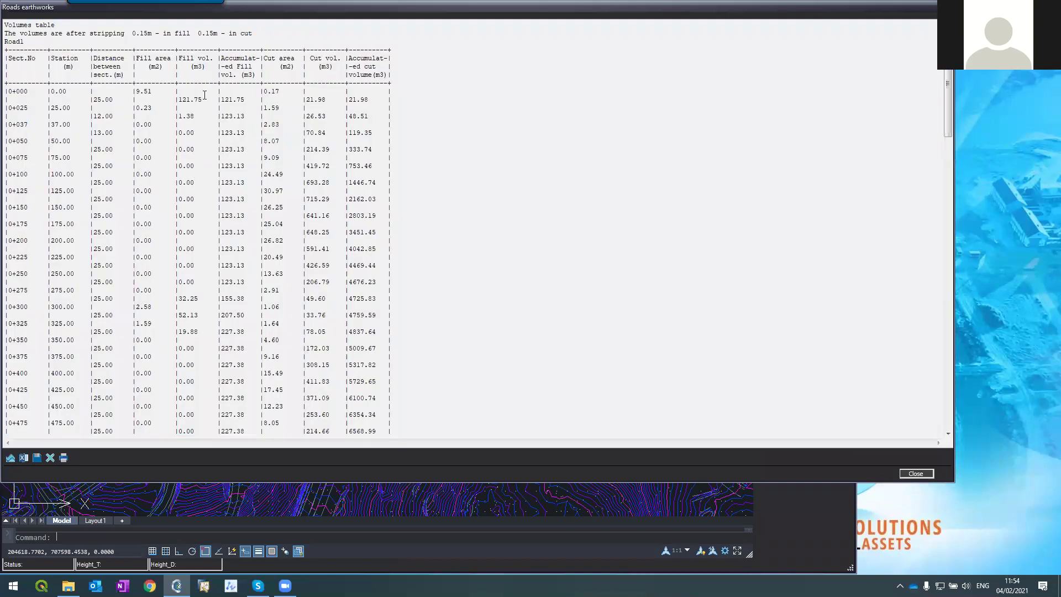
{"action": "scroll", "coordinate": [207, 98], "scroll_direction": "down", "scroll_amount": 10}
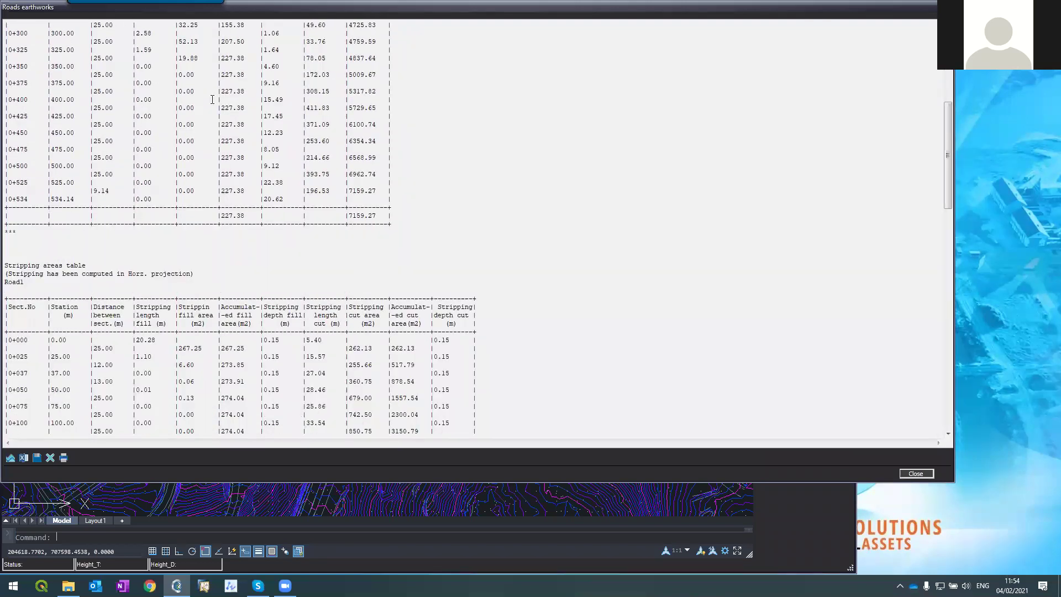
{"action": "scroll", "coordinate": [212, 100], "scroll_direction": "down", "scroll_amount": 4}
{"action": "scroll", "coordinate": [214, 122], "scroll_direction": "down", "scroll_amount": 13}
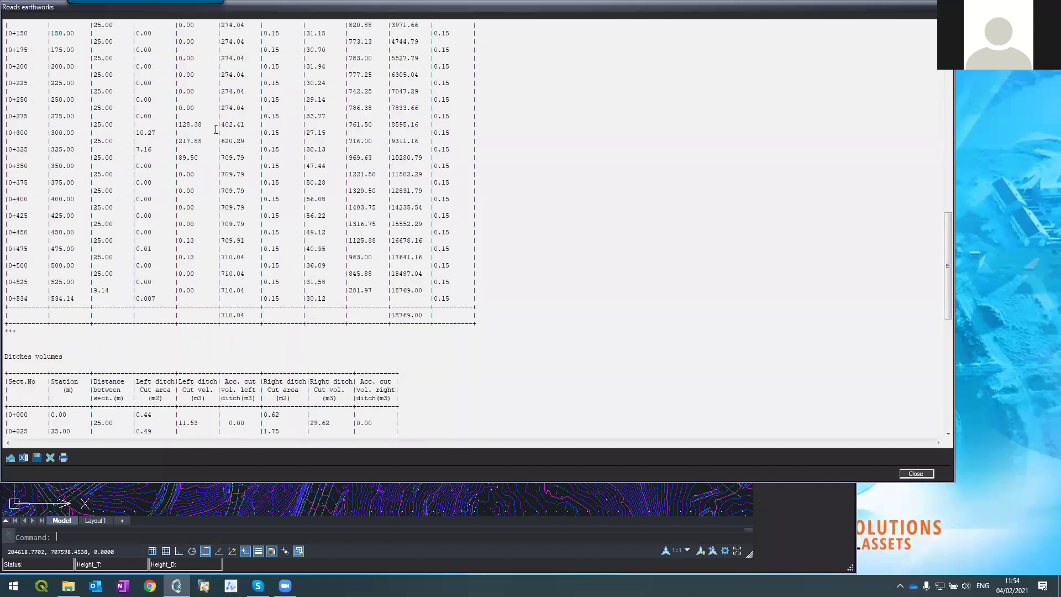
{"action": "scroll", "coordinate": [216, 129], "scroll_direction": "down", "scroll_amount": 4}
{"action": "scroll", "coordinate": [331, 273], "scroll_direction": "down", "scroll_amount": 4}
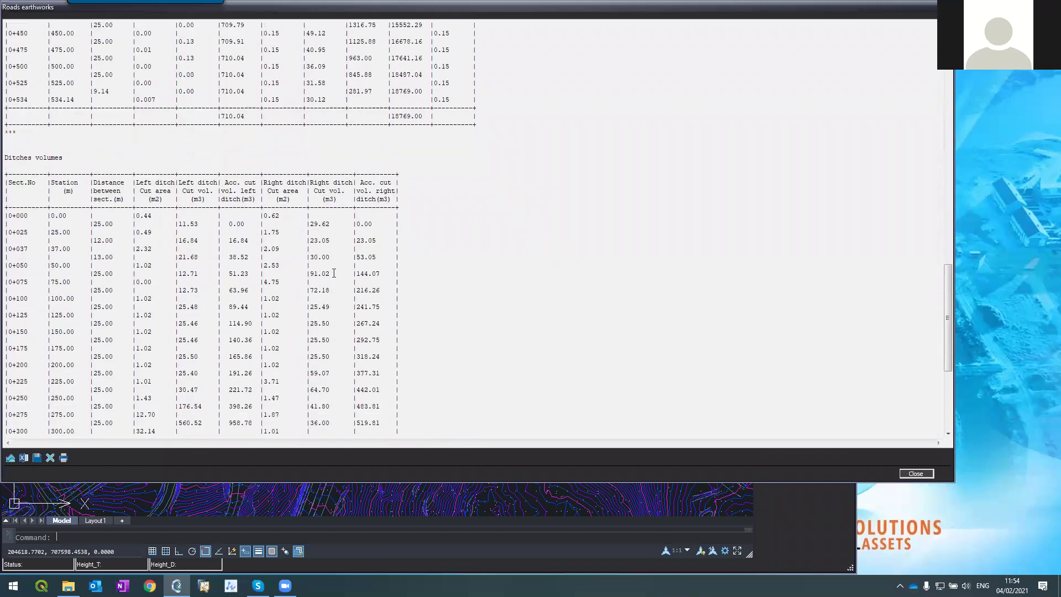
{"action": "scroll", "coordinate": [328, 309], "scroll_direction": "down", "scroll_amount": 9}
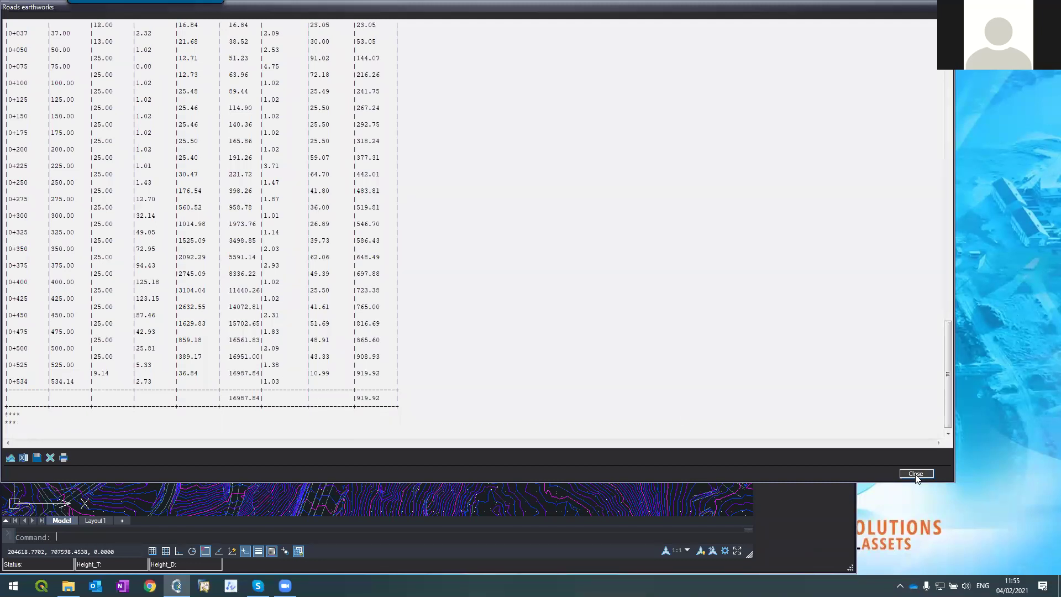
{"action": "key", "text": "Escape"}
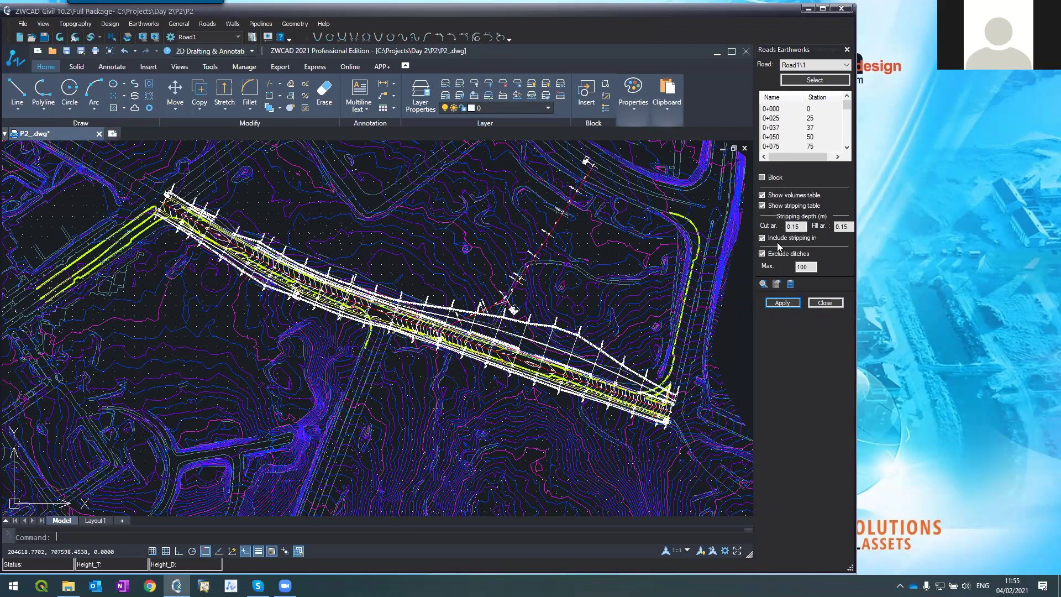
- Close the Roads Earthworks tool and save the drawing
{"action": "left_click", "coordinate": [812, 303]}
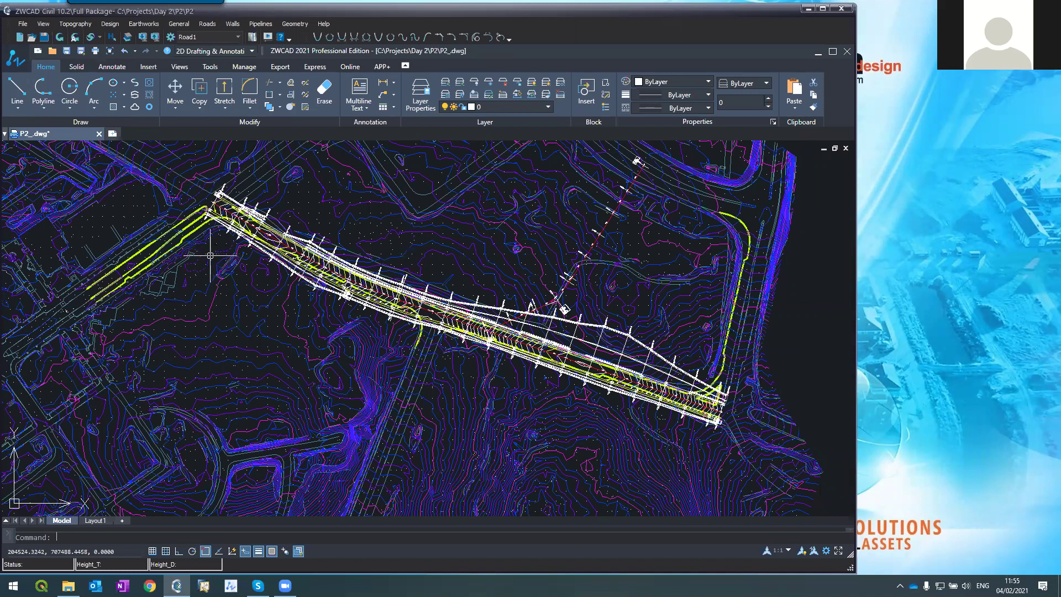
{"action": "scroll", "coordinate": [213, 193], "scroll_direction": "up", "scroll_amount": 4}
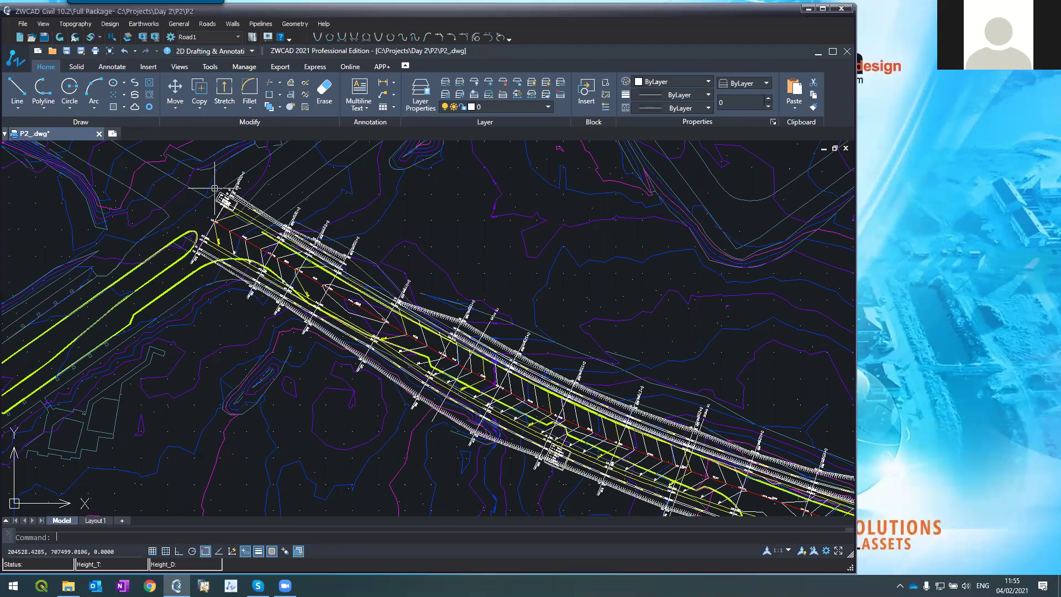
{"action": "scroll", "coordinate": [215, 188], "scroll_direction": "down", "scroll_amount": 2}
{"action": "scroll", "coordinate": [215, 189], "scroll_direction": "down", "scroll_amount": 2}
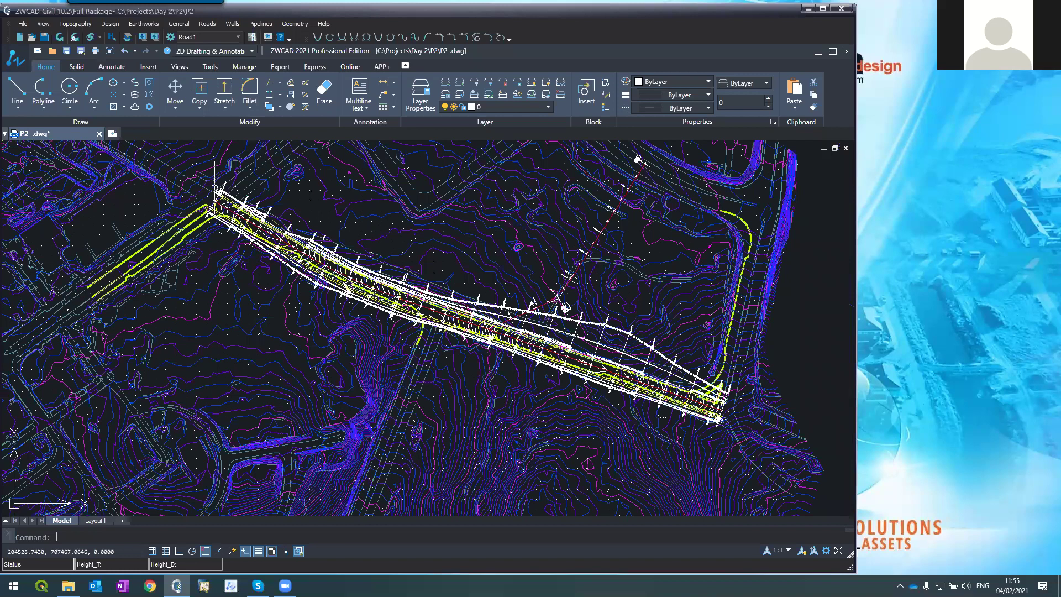
{"action": "scroll", "coordinate": [214, 189], "scroll_direction": "up", "scroll_amount": 2}
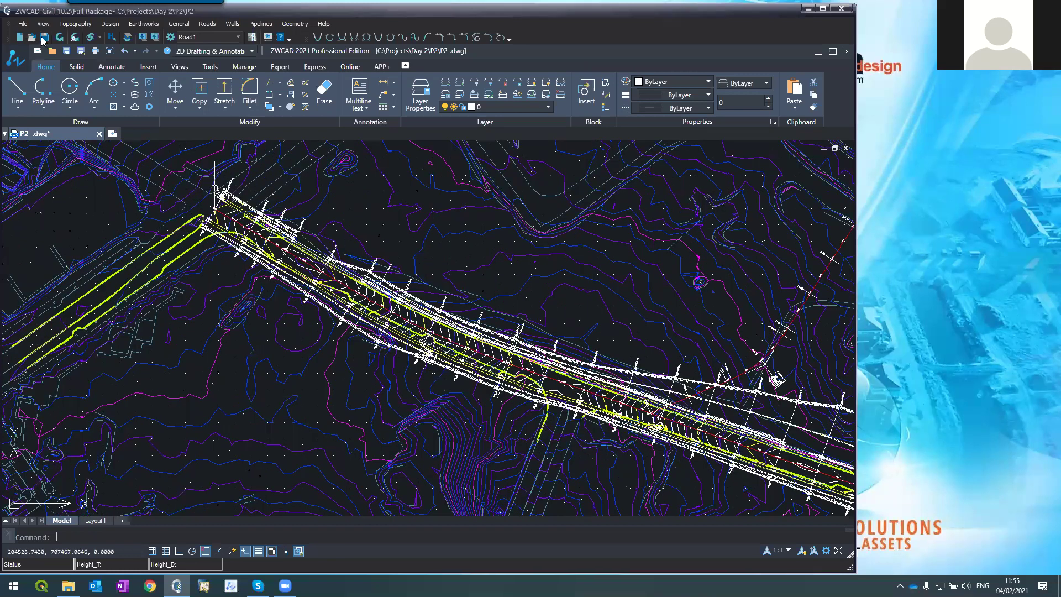
{"action": "scroll", "coordinate": [43, 39], "scroll_direction": "down", "scroll_amount": 2}
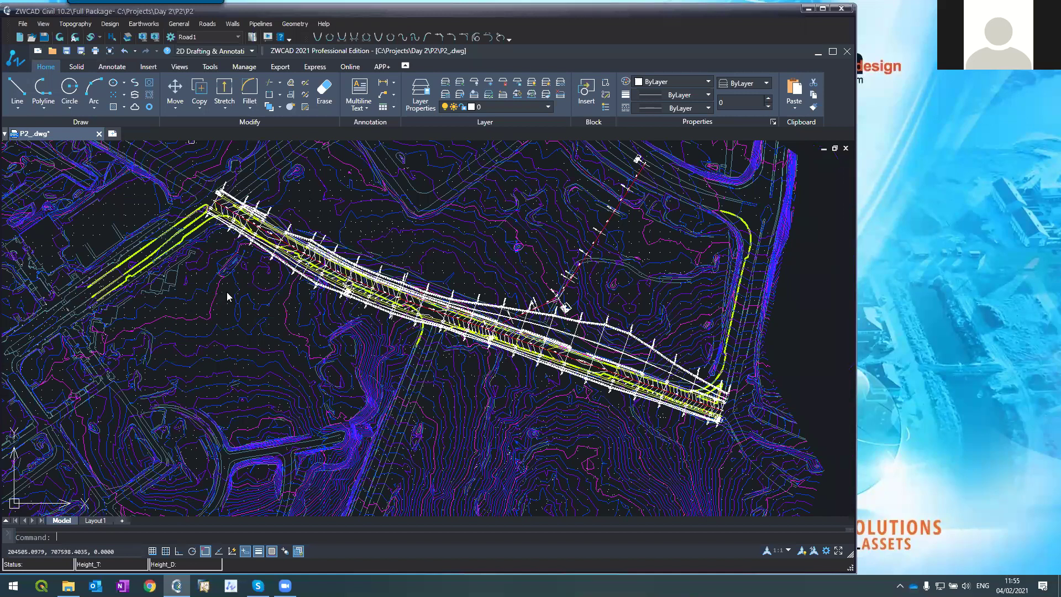
{"action": "key", "text": "ctrl+s"}
{"action": "scroll", "coordinate": [196, 207], "scroll_direction": "down", "scroll_amount": 4}
{"action": "scroll", "coordinate": [196, 207], "scroll_direction": "up", "scroll_amount": 5}
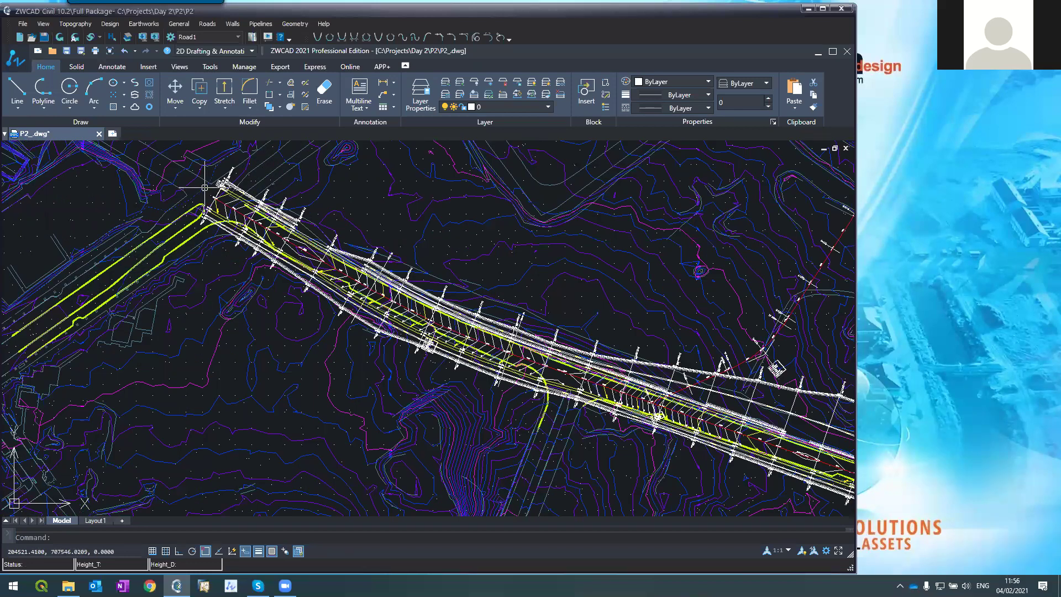
- Open the Frames Maker and delete all existing frames from its list
{"action": "left_click", "coordinate": [176, 23]}
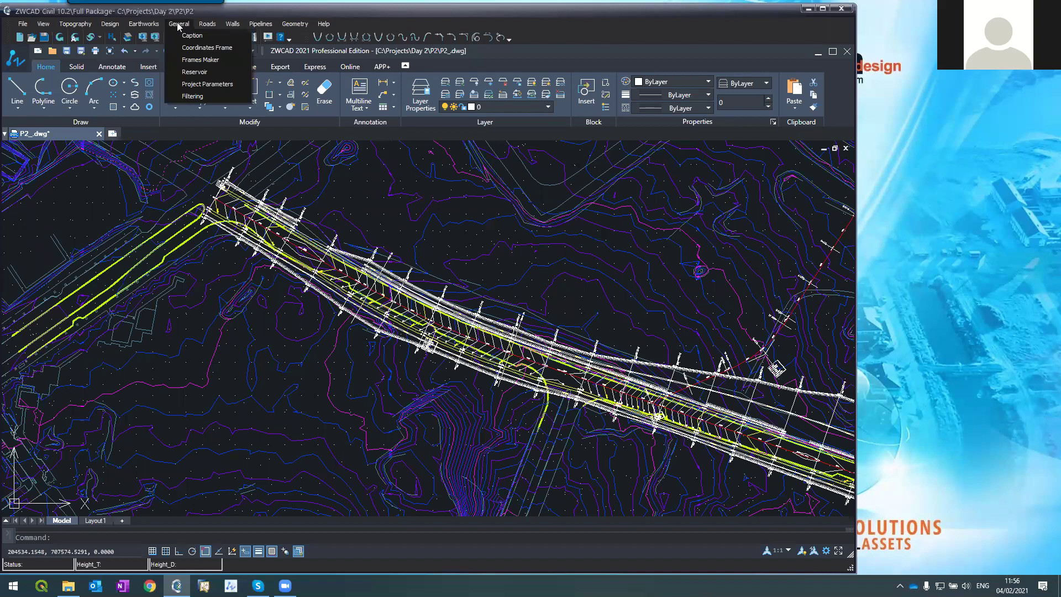
{"action": "left_click", "coordinate": [197, 60]}
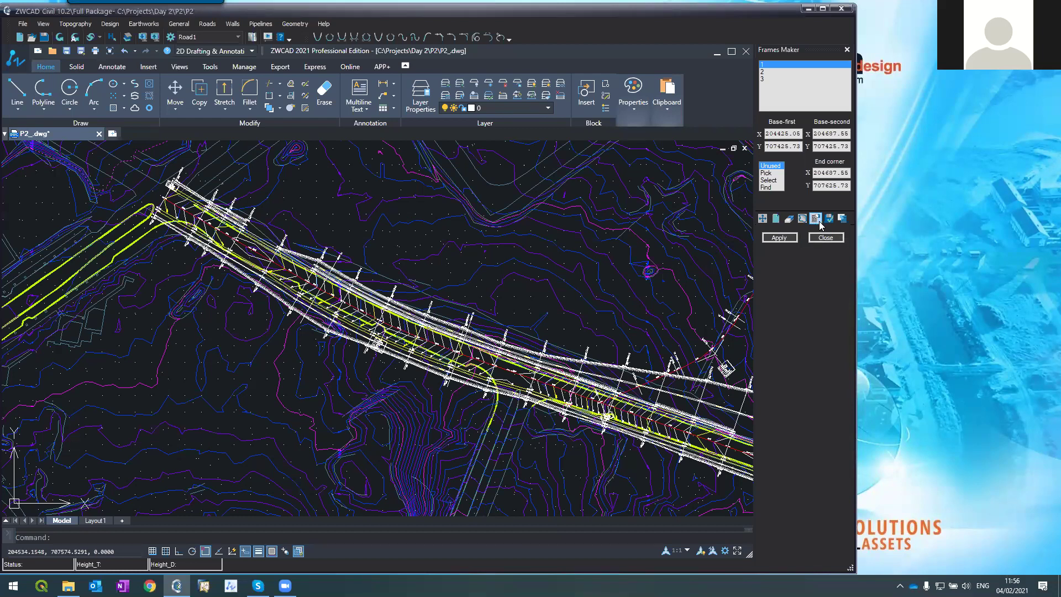
{"action": "left_click", "coordinate": [776, 218]}
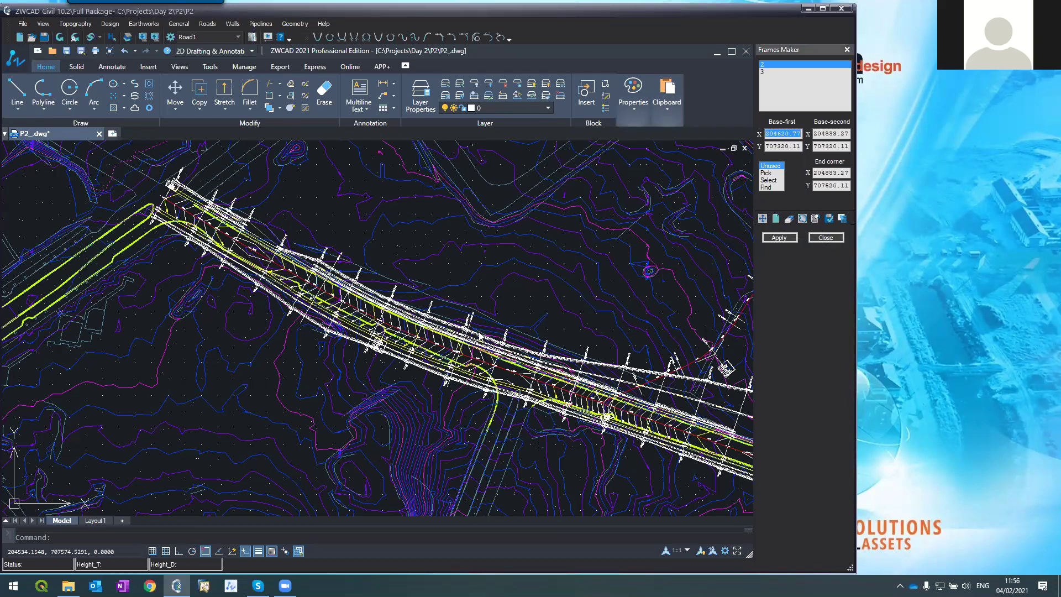
{"action": "left_click", "coordinate": [788, 219]}
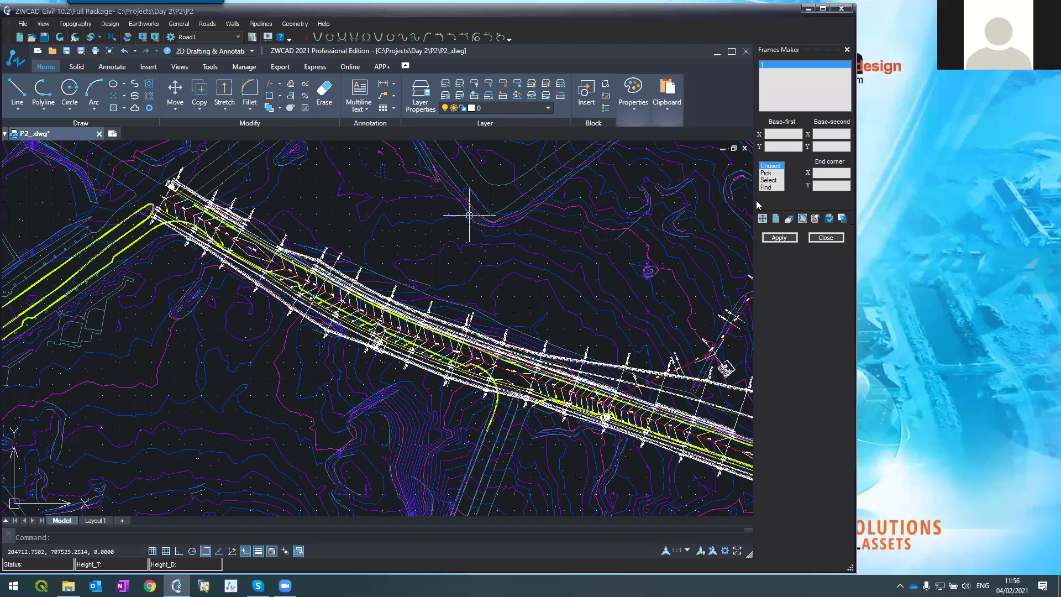
- Configure the Frames Maker options with scale 1:250 and division by A0 (119x84cm) paper size
{"action": "left_click", "coordinate": [815, 219]}
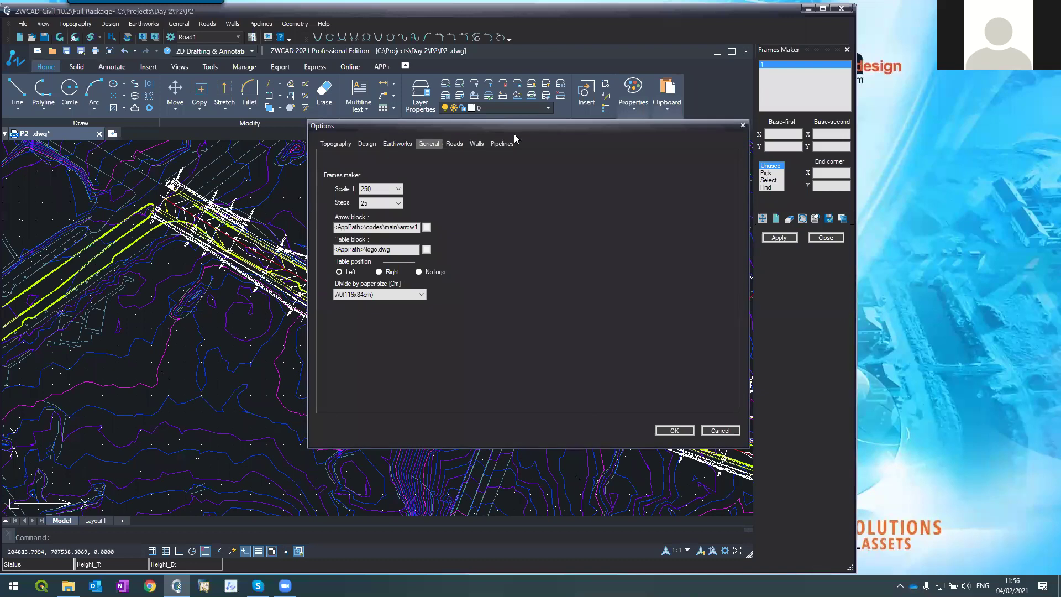
{"action": "left_click_drag", "start_coordinate": [502, 127], "coordinate": [272, 112]}
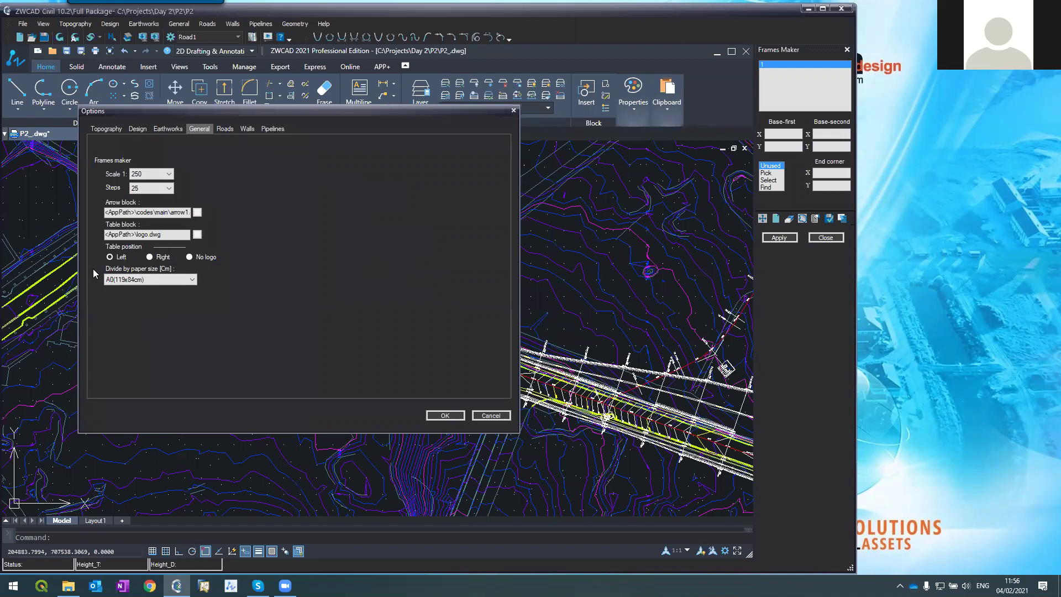
{"action": "left_click", "coordinate": [111, 280]}
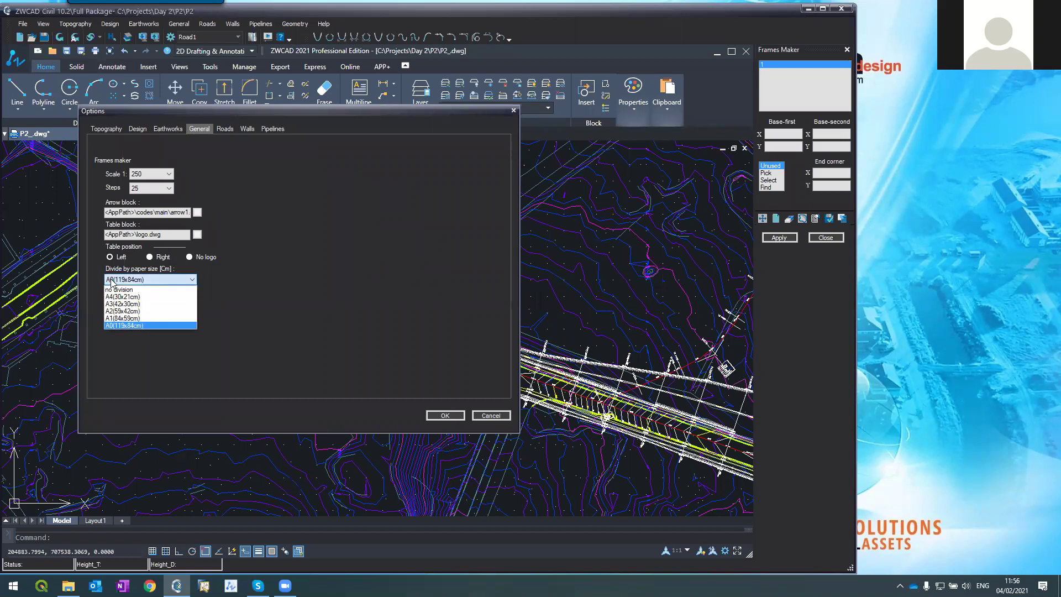
{"action": "left_click", "coordinate": [118, 326]}
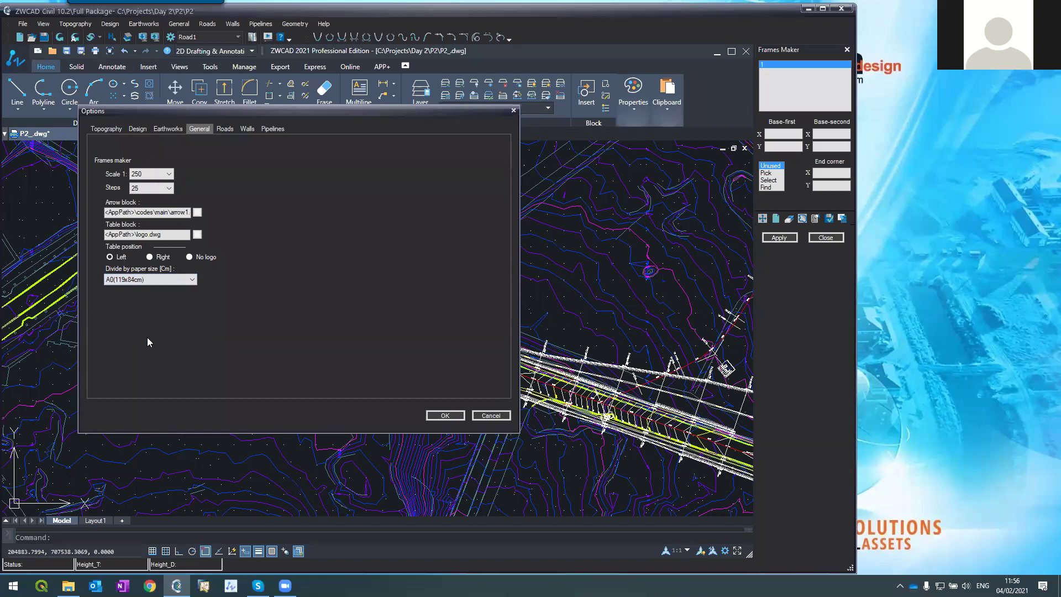
{"action": "left_click", "coordinate": [138, 174]}
{"action": "left_click", "coordinate": [139, 175]}
{"action": "type", "text": "250"}
{"action": "left_click", "coordinate": [429, 414]}
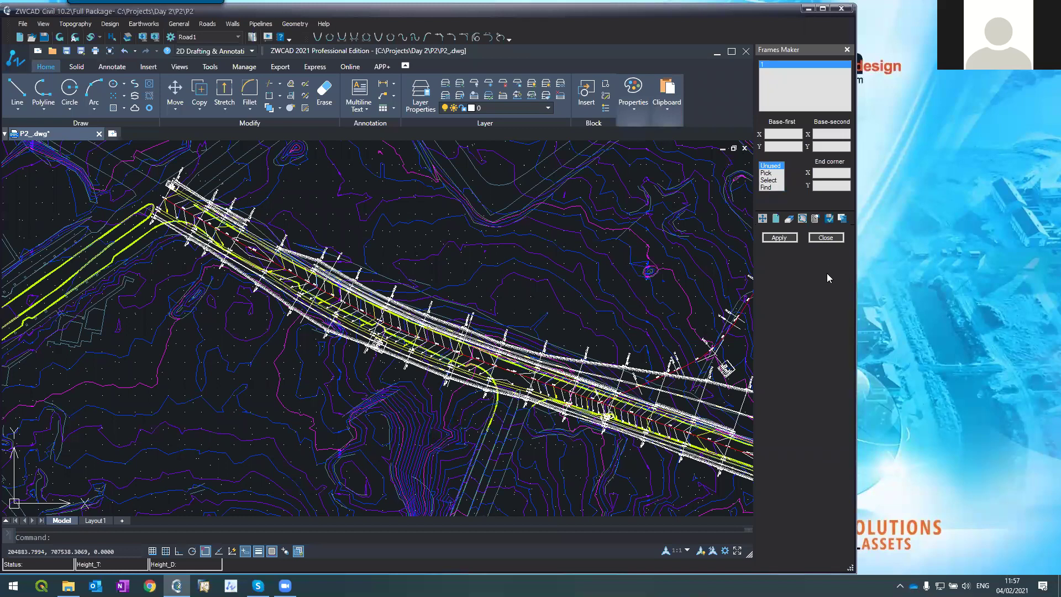
- Locate frame 1 on the drawing as a rectangle and move it so it covers the beginning of the road
{"action": "left_click", "coordinate": [842, 220]}
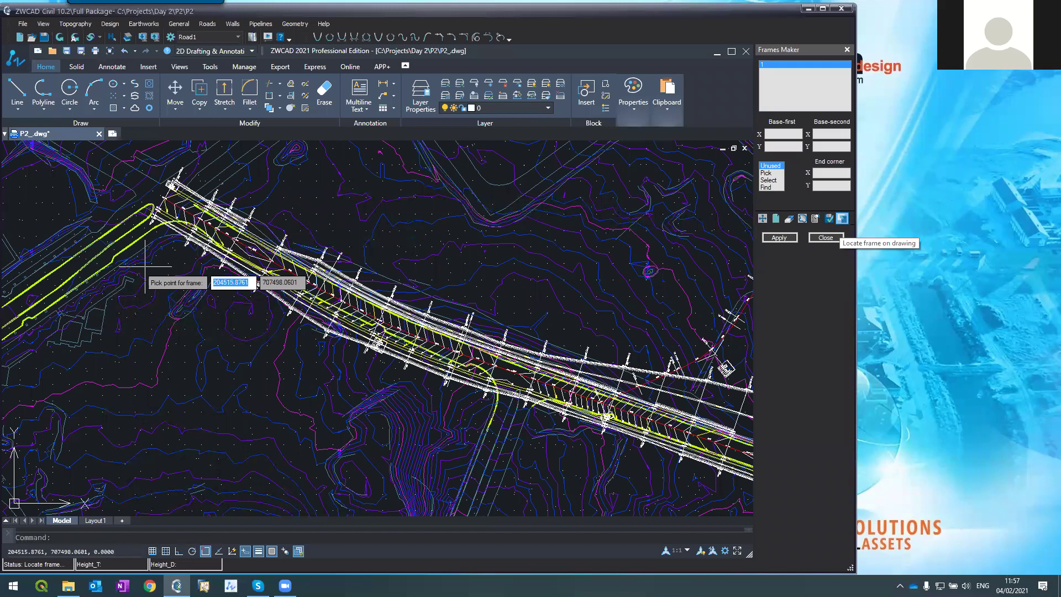
{"action": "left_click", "coordinate": [110, 287]}
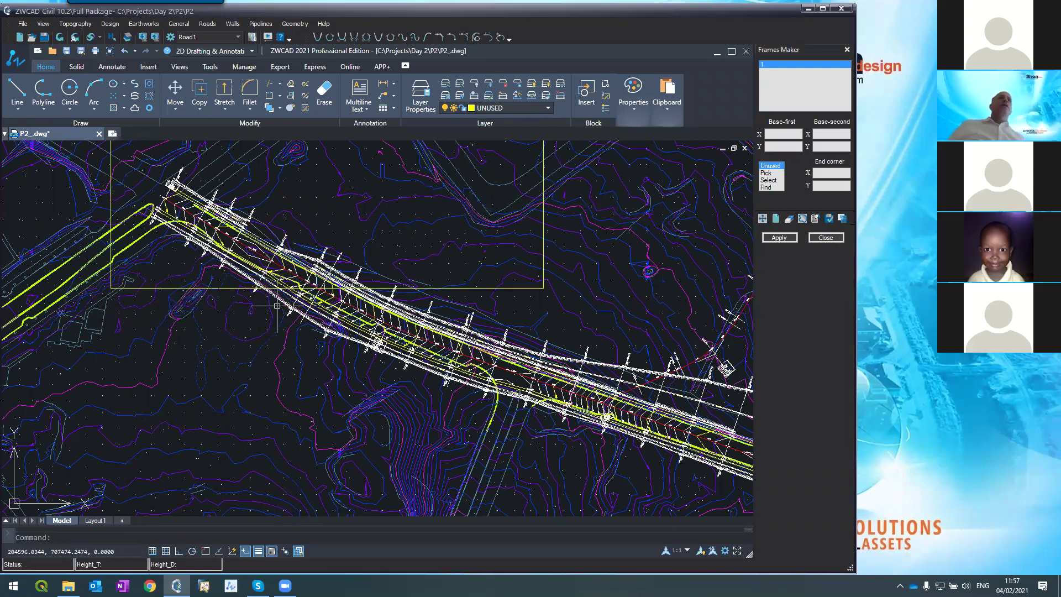
{"action": "scroll", "coordinate": [271, 376], "scroll_direction": "down", "scroll_amount": 4}
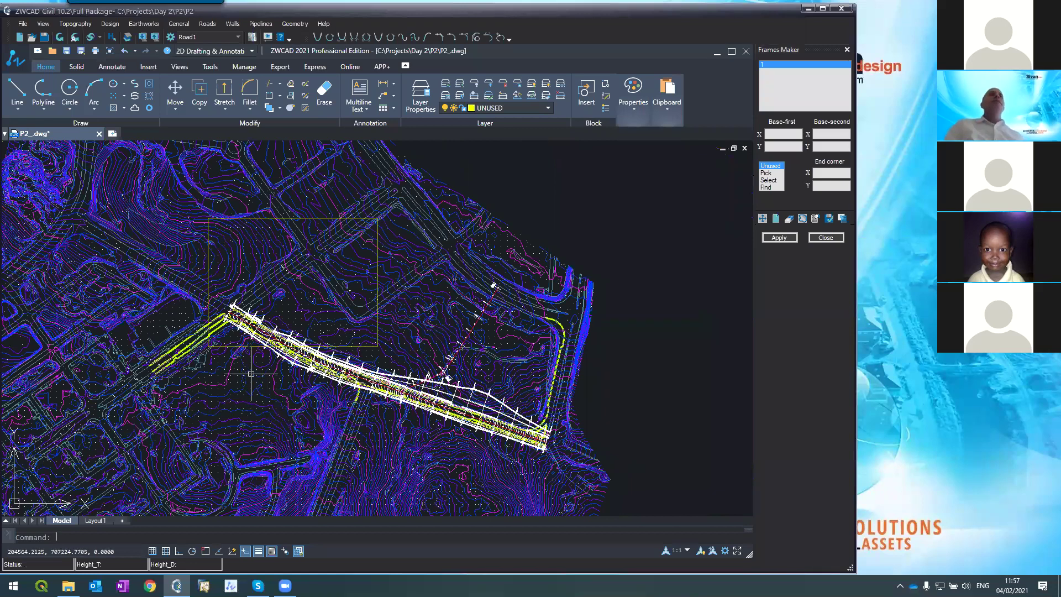
{"action": "scroll", "coordinate": [251, 374], "scroll_direction": "up", "scroll_amount": 2}
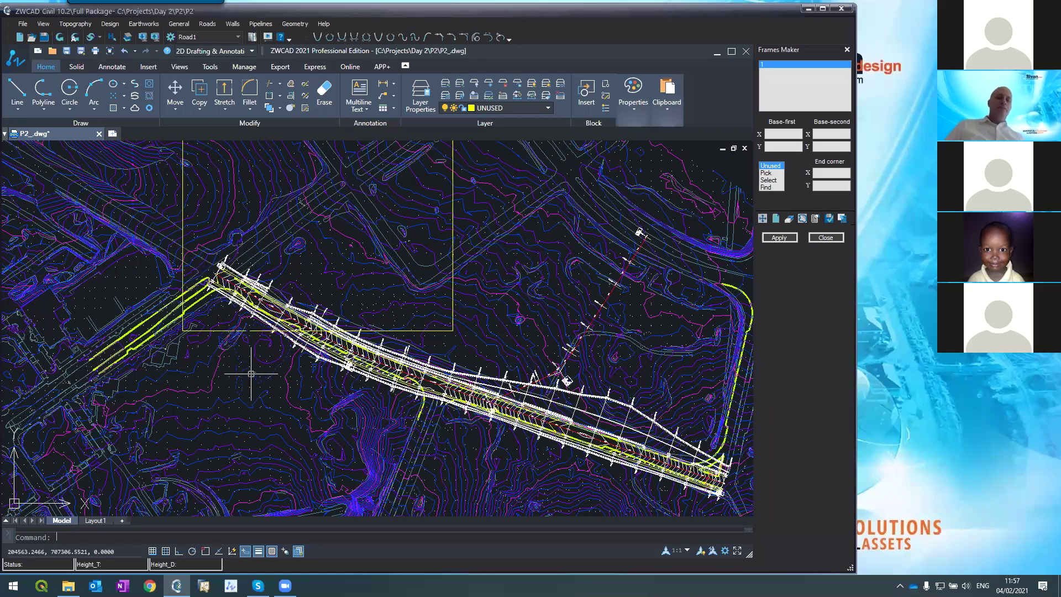
{"action": "scroll", "coordinate": [251, 374], "scroll_direction": "down", "scroll_amount": 2}
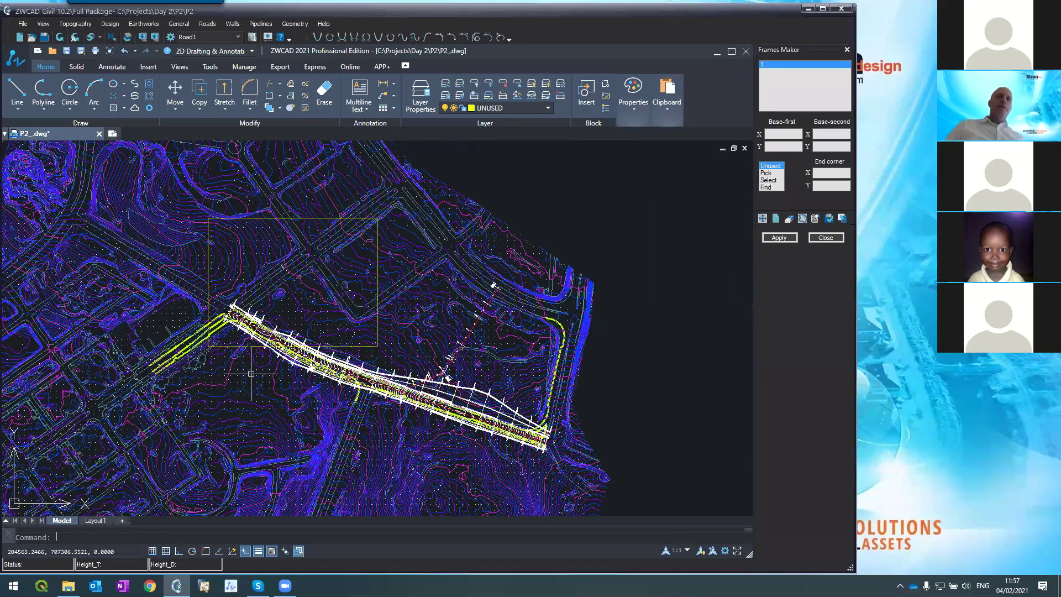
{"action": "scroll", "coordinate": [280, 346], "scroll_direction": "up", "scroll_amount": 2}
{"action": "type", "text": "m"}
{"action": "key", "text": "Return"}
{"action": "left_click", "coordinate": [231, 349]}
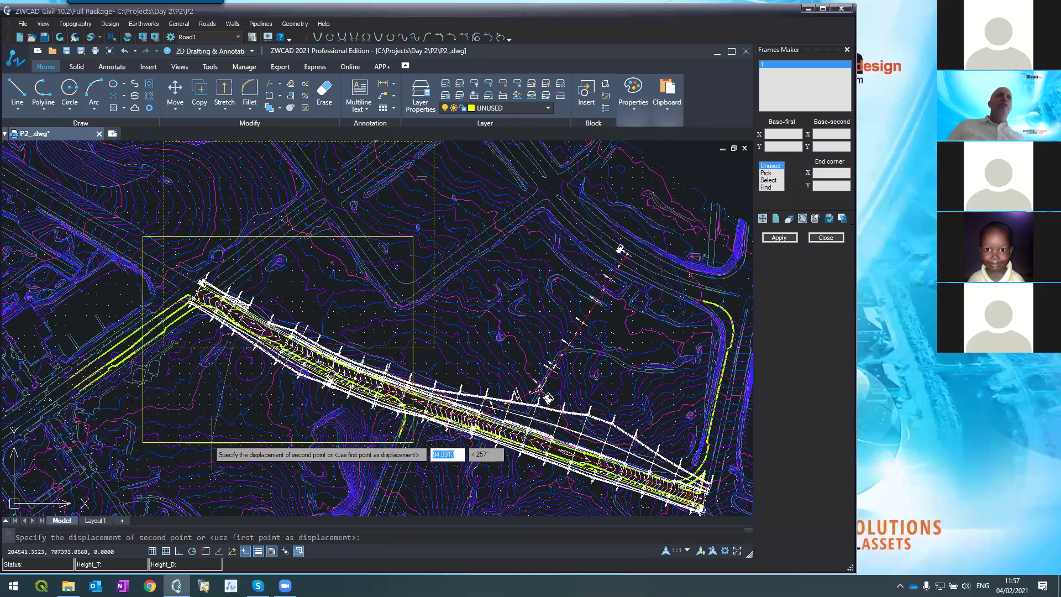
{"action": "key", "text": "Escape"}
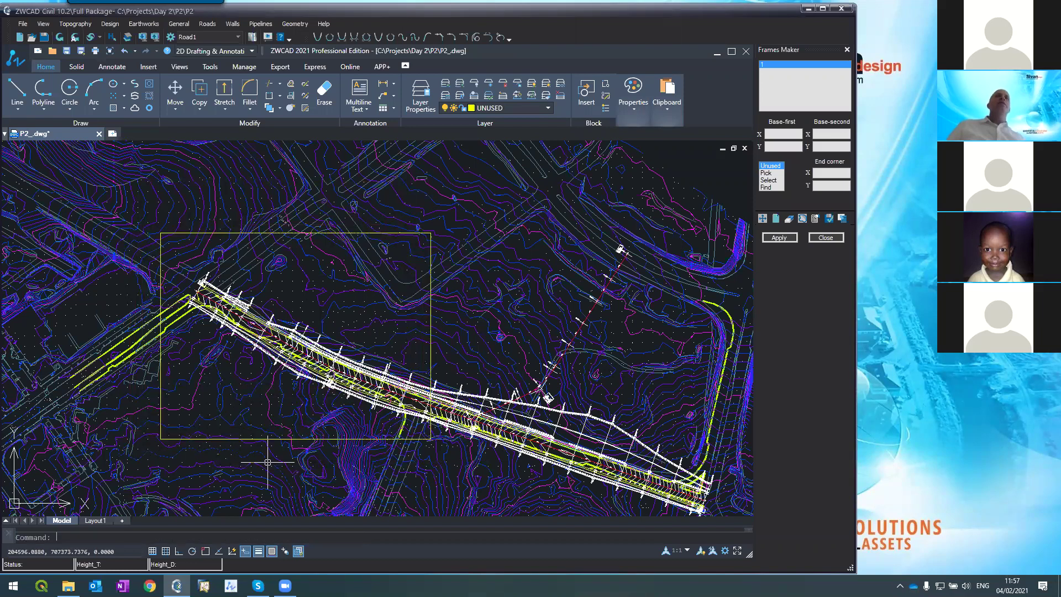
- Copy the frame rectangle twice along the road so overlapping frames cover its middle and its far end
{"action": "scroll", "coordinate": [355, 398], "scroll_direction": "down", "scroll_amount": 2}
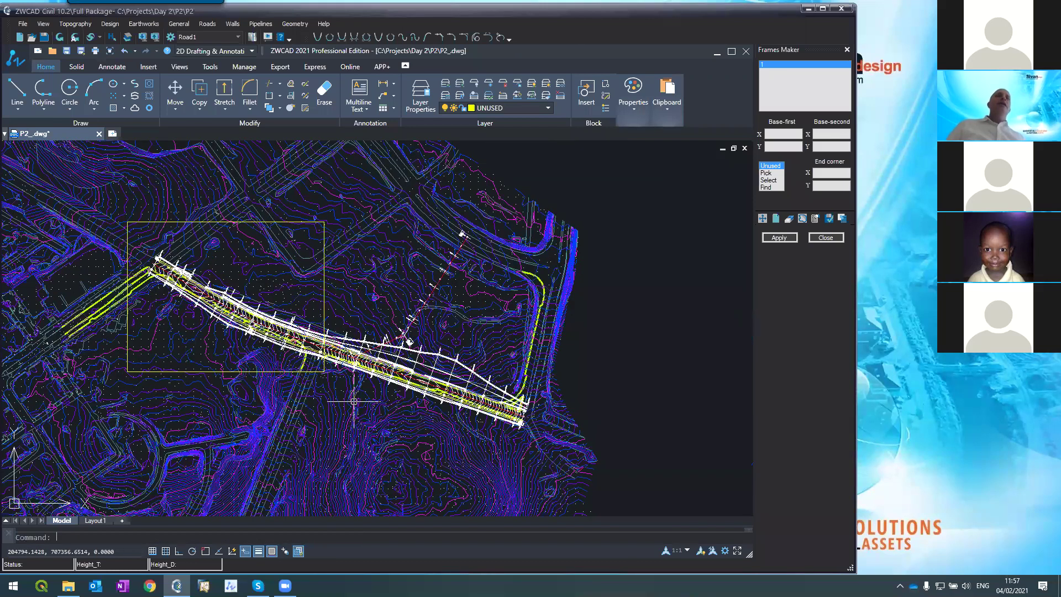
{"action": "type", "text": "co"}
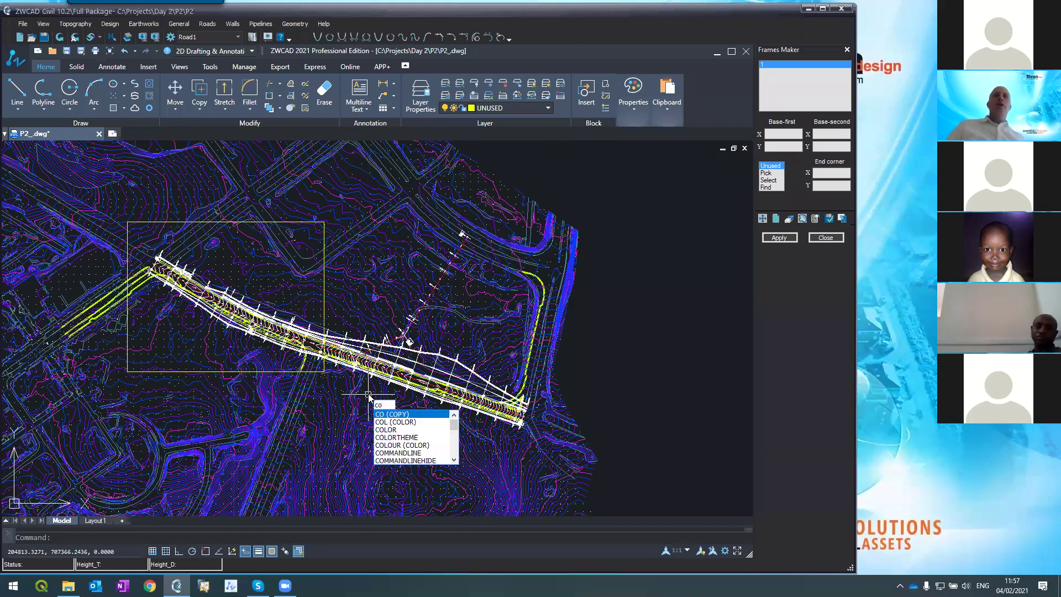
{"action": "key", "text": "Return"}
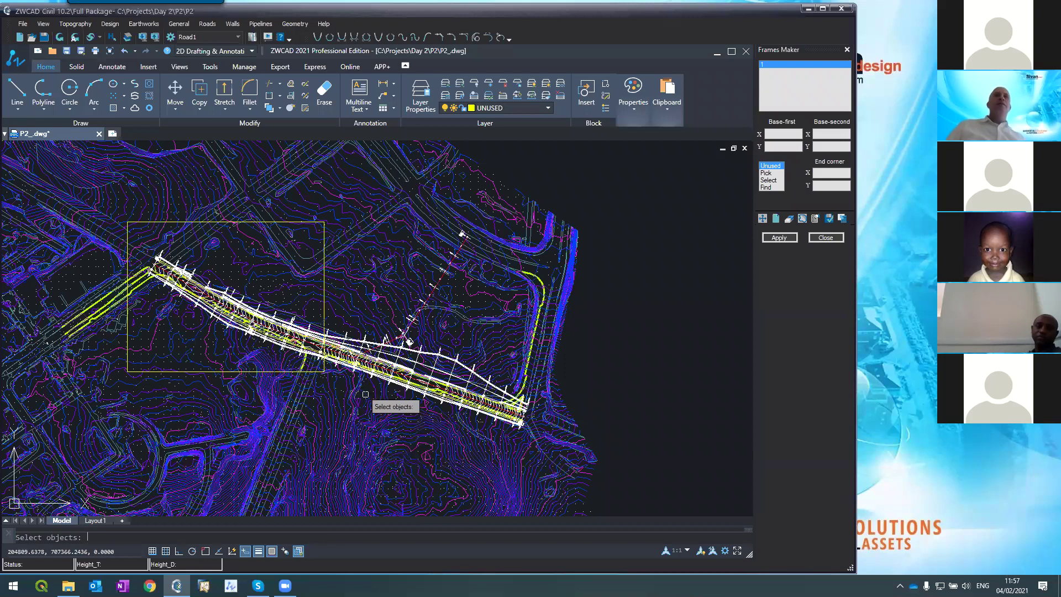
{"action": "left_click", "coordinate": [308, 371]}
{"action": "key", "text": "Return"}
{"action": "left_click", "coordinate": [297, 372]}
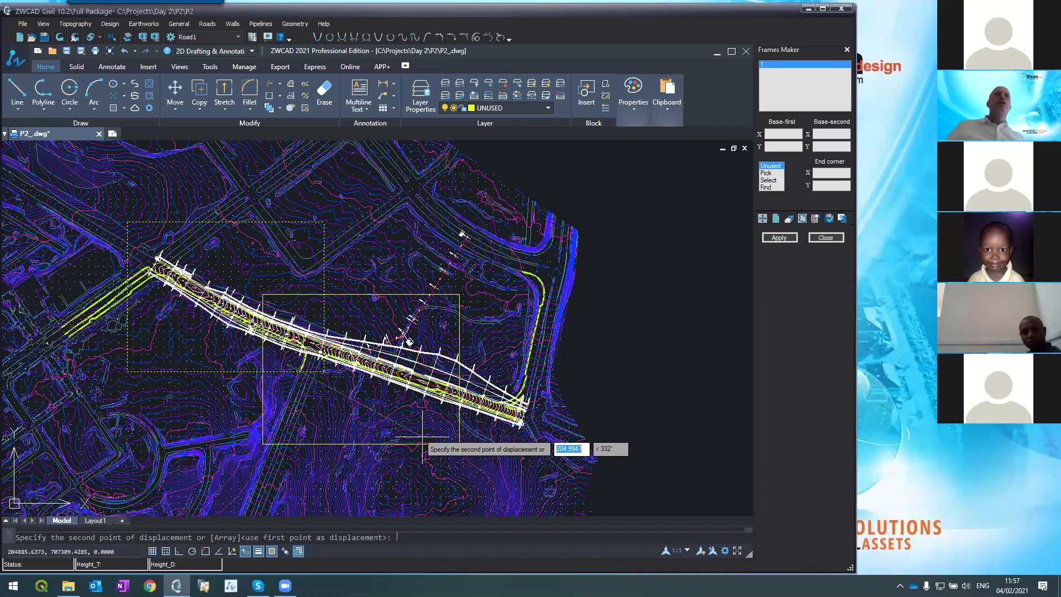
{"action": "left_click", "coordinate": [340, 357]}
{"action": "scroll", "coordinate": [363, 367], "scroll_direction": "down", "scroll_amount": 5}
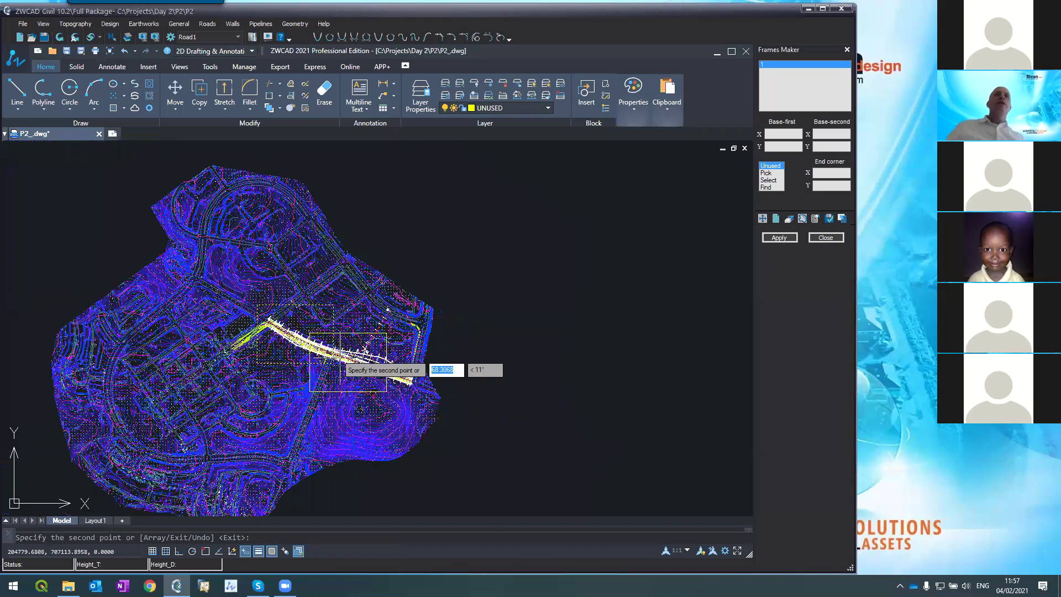
{"action": "scroll", "coordinate": [371, 374], "scroll_direction": "up", "scroll_amount": 4}
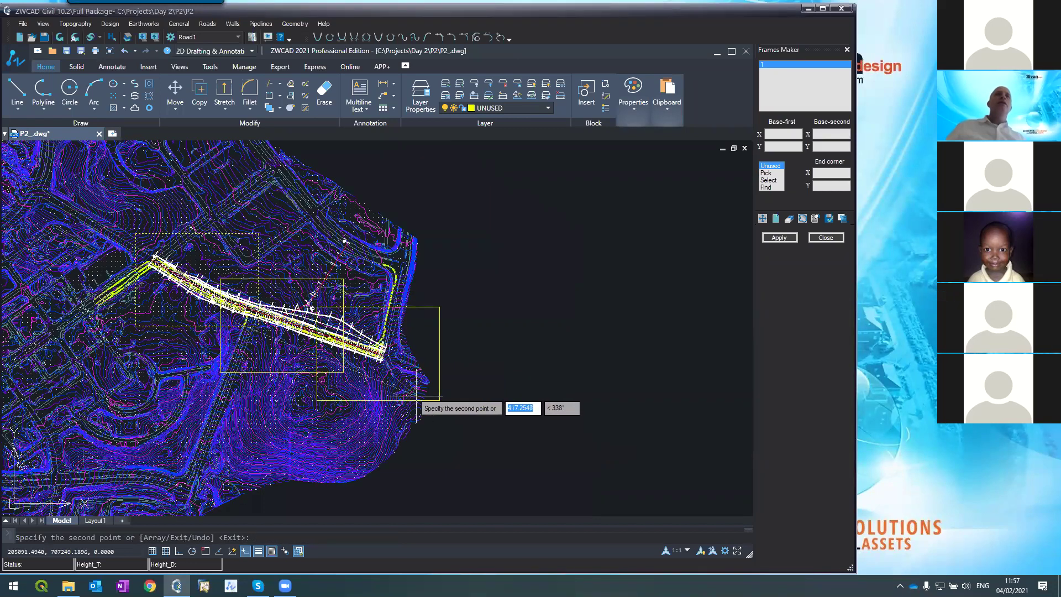
{"action": "left_click", "coordinate": [402, 394]}
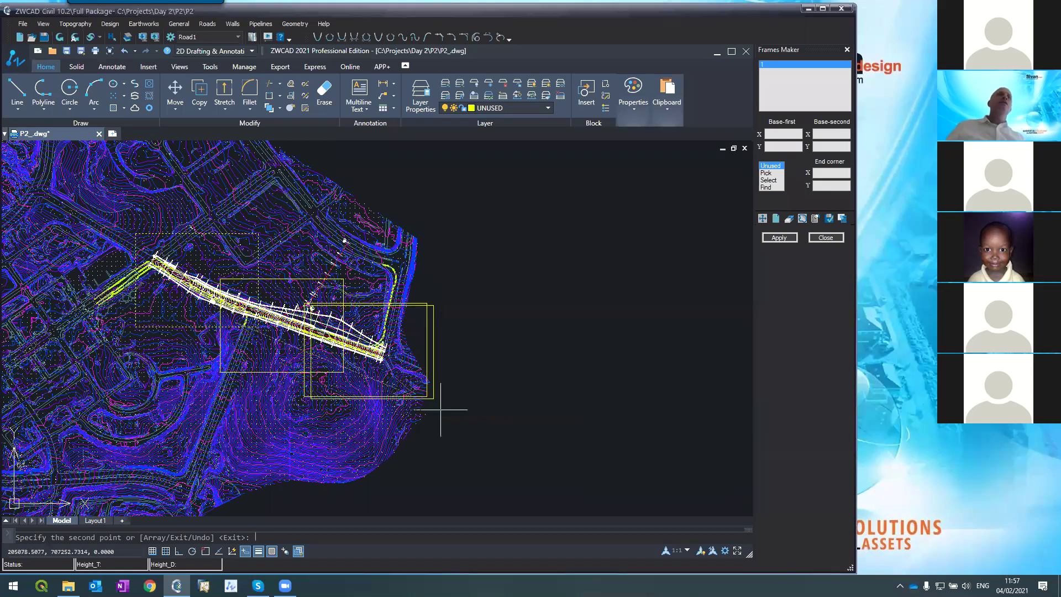
{"action": "key", "text": "Escape"}
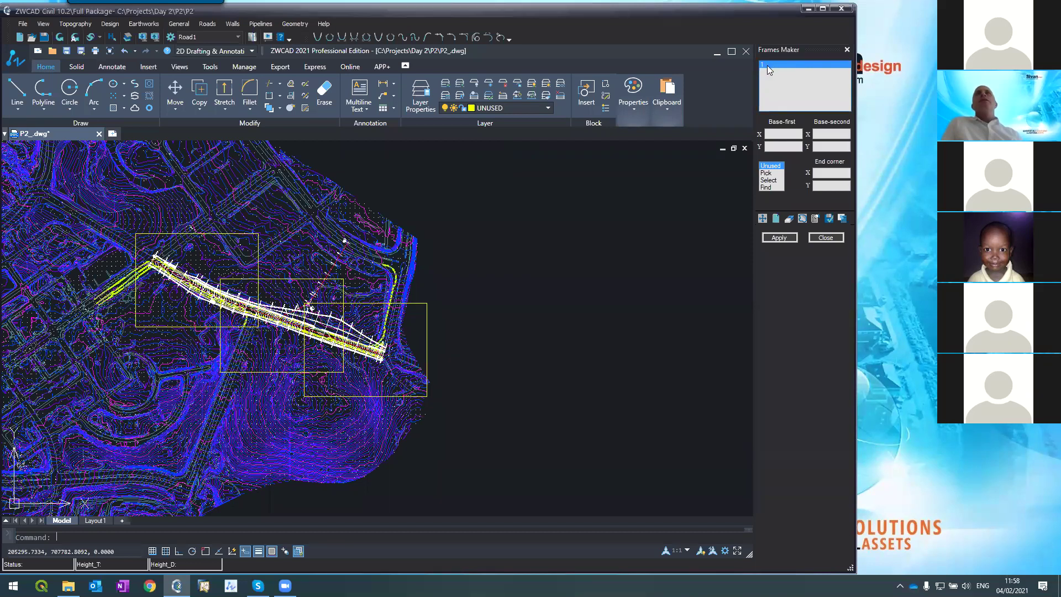
- Define frame 1 by selecting the rectangle around the road's beginning
{"action": "left_click", "coordinate": [770, 180]}
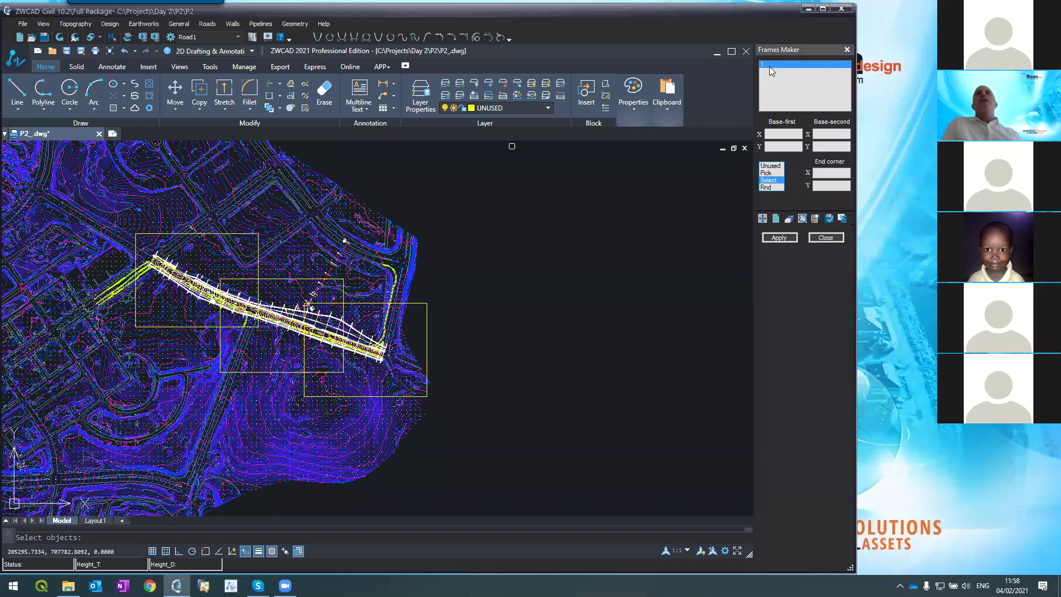
{"action": "left_click", "coordinate": [258, 262]}
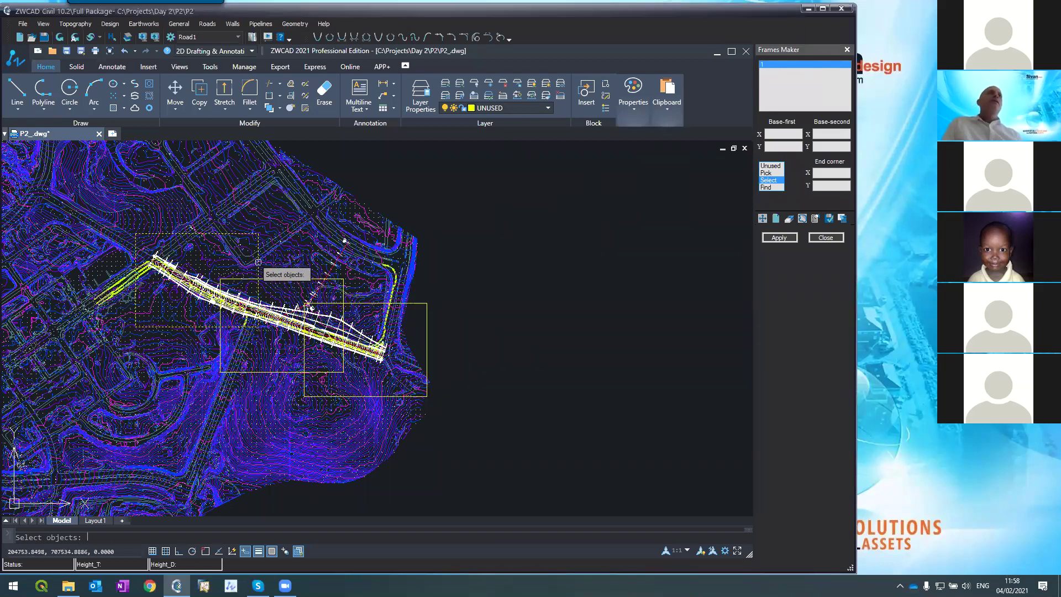
{"action": "right_click", "coordinate": [388, 273]}
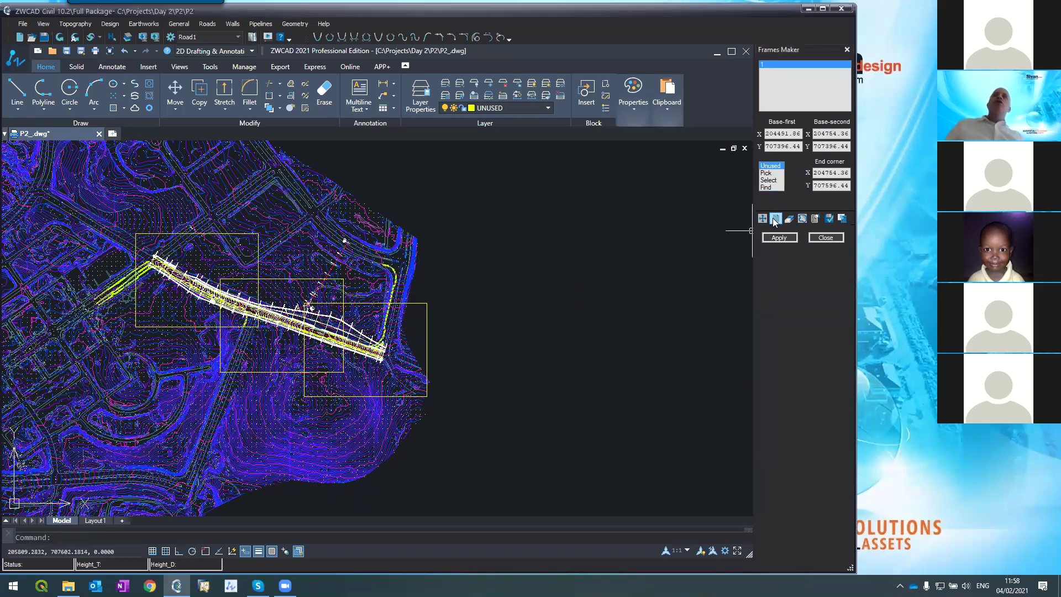
- Add frame 2 to the Frames Maker list and define it by selecting the middle rectangle
{"action": "left_click", "coordinate": [775, 219]}
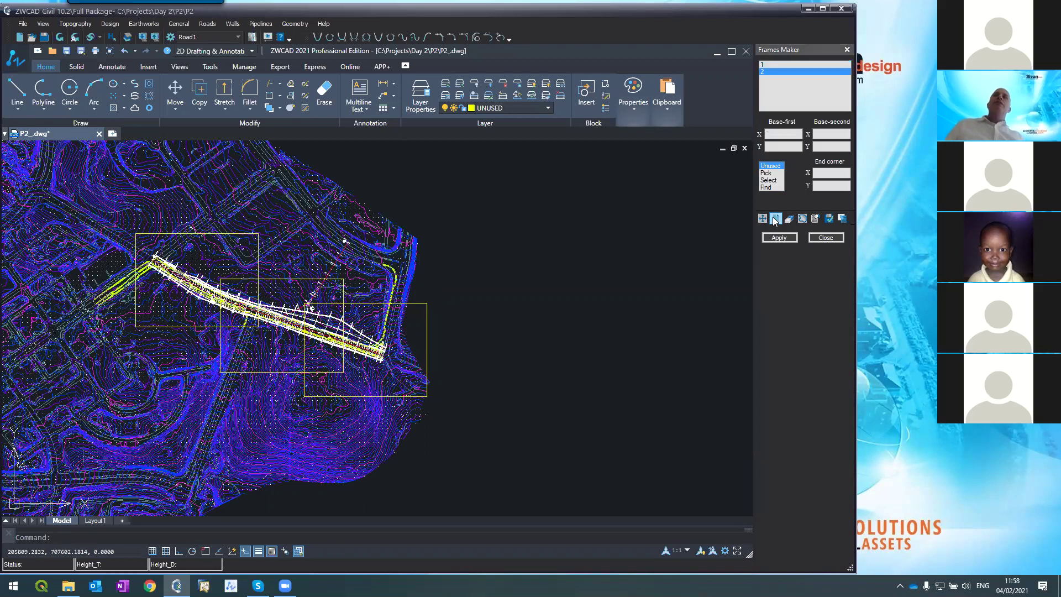
{"action": "left_click", "coordinate": [769, 180]}
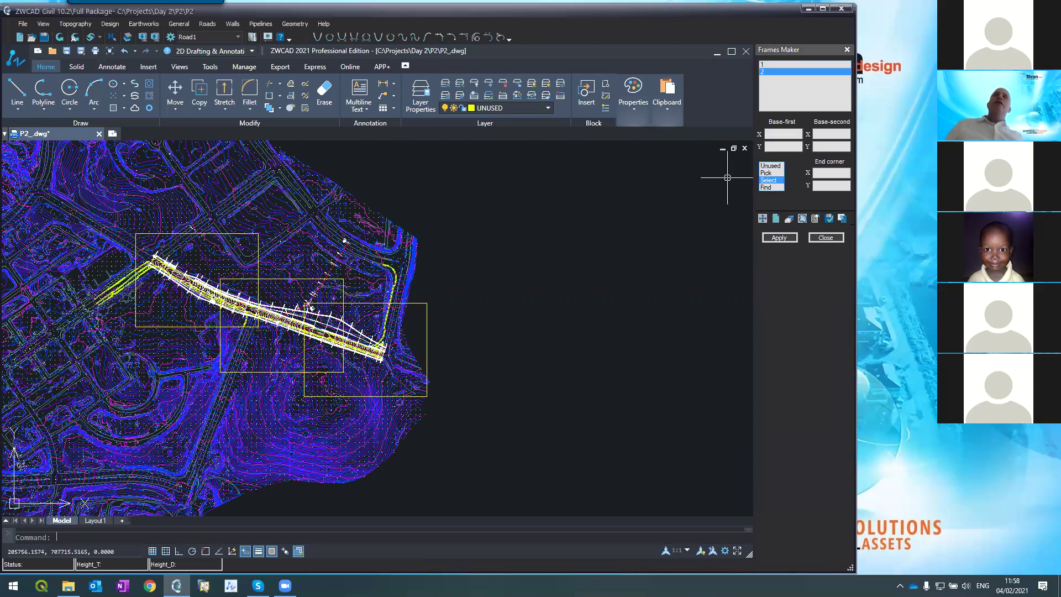
{"action": "left_click", "coordinate": [337, 281]}
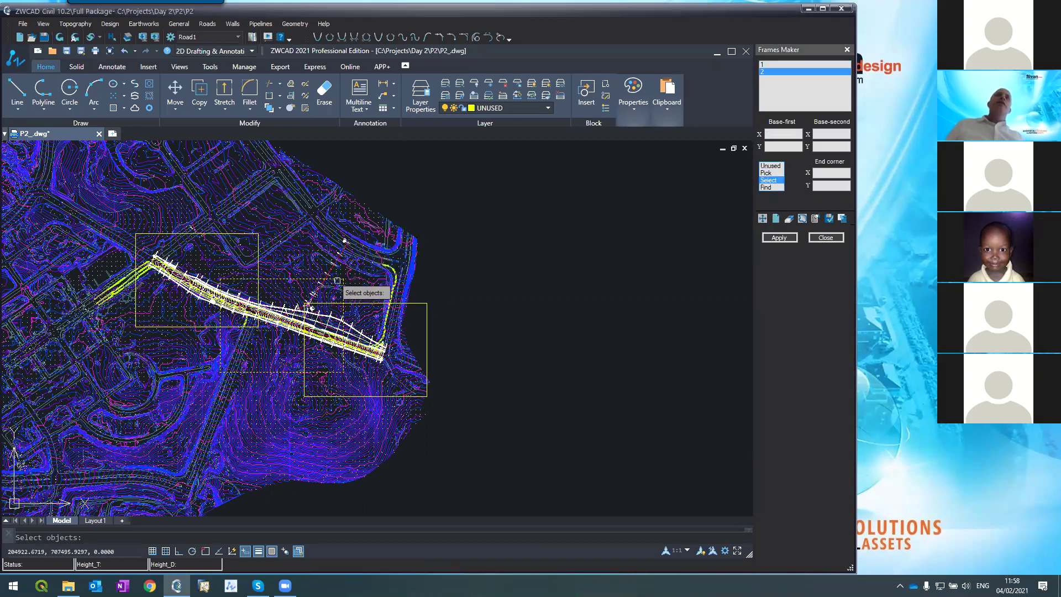
{"action": "key", "text": "Return"}
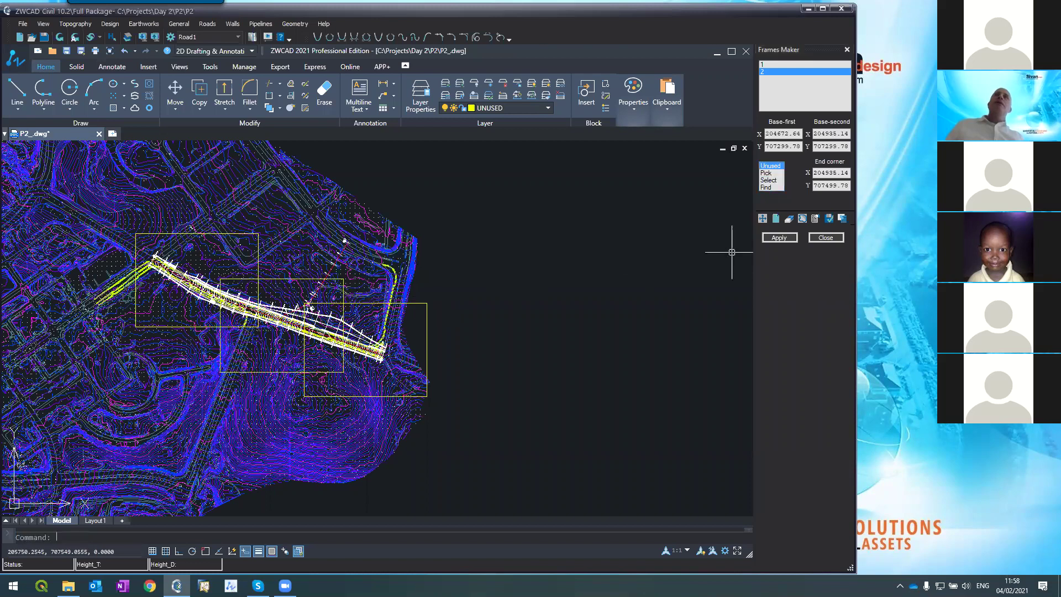
- Add frame 3 to the Frames Maker list and define it by selecting the rectangle at the road's far end
{"action": "left_click", "coordinate": [775, 219]}
{"action": "left_click", "coordinate": [768, 180]}
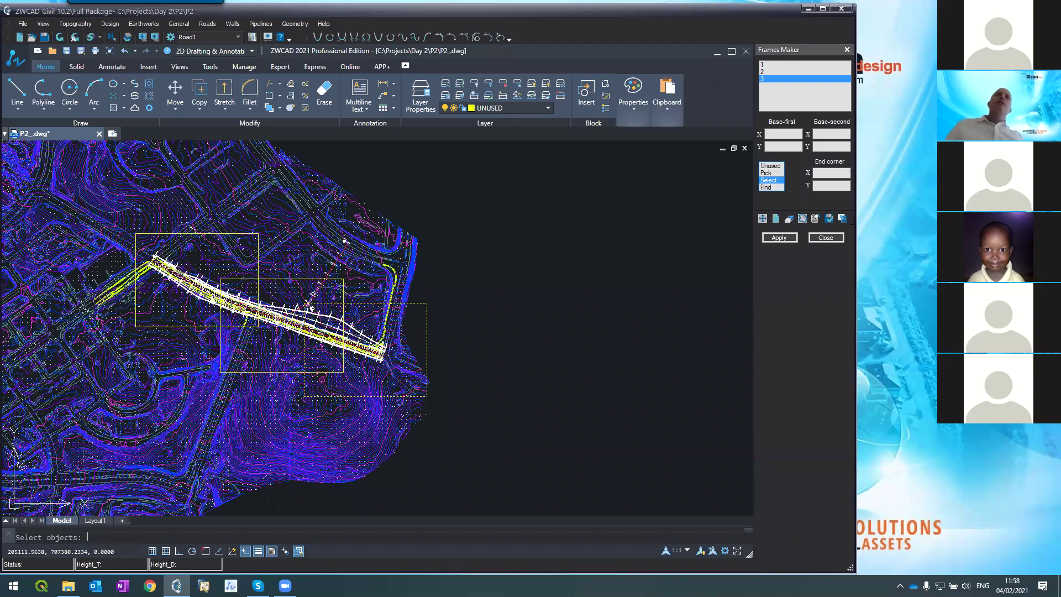
{"action": "left_click", "coordinate": [425, 334]}
{"action": "key", "text": "Return"}
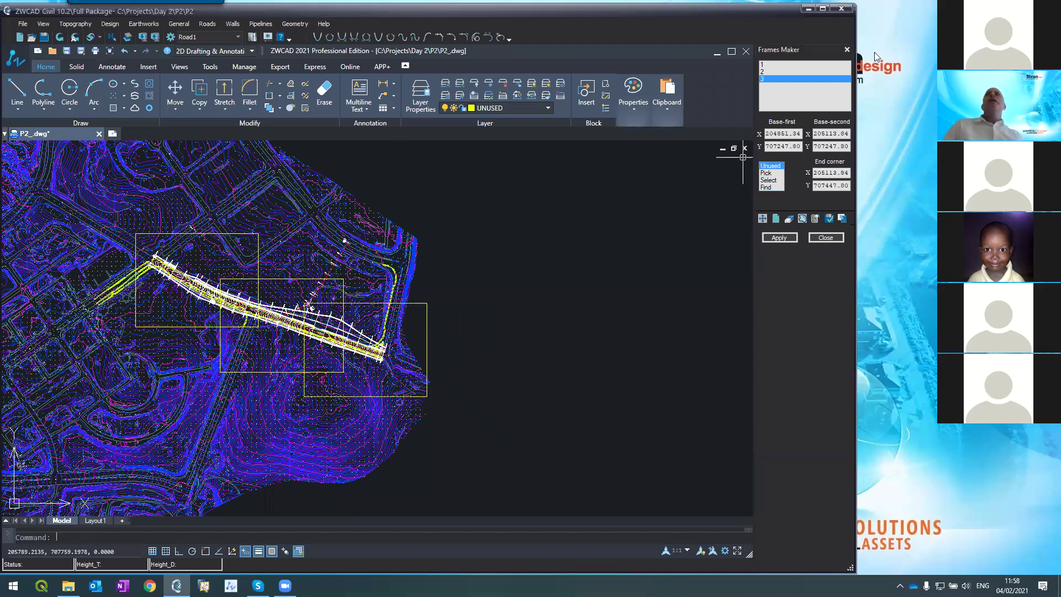
- Check the three frame entries and apply them to generate the plot layout, accepting the purge of the drawing
{"action": "left_click", "coordinate": [790, 65]}
{"action": "left_click", "coordinate": [787, 71]}
{"action": "left_click", "coordinate": [787, 79]}
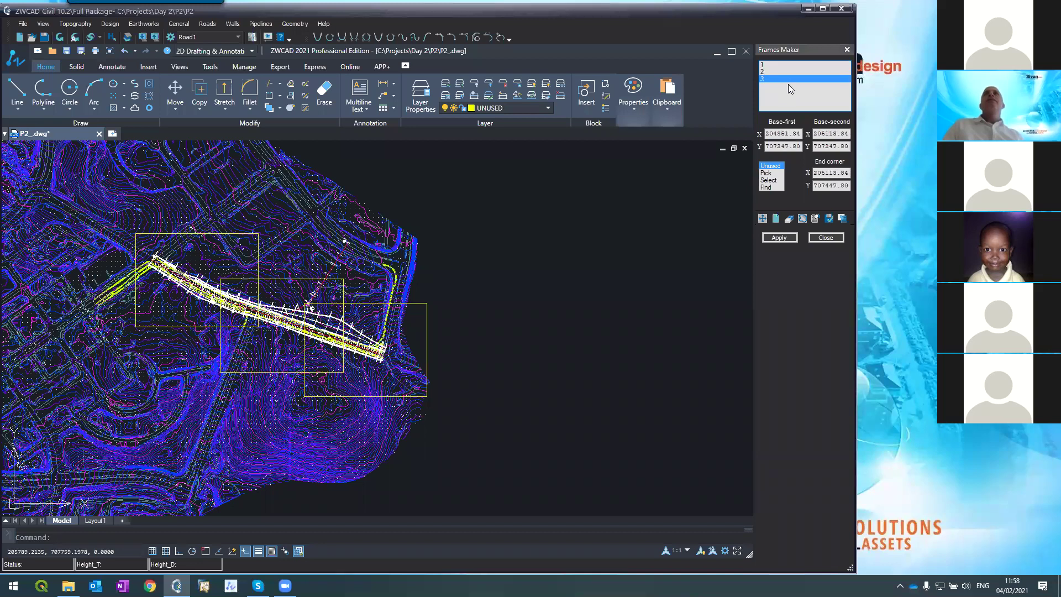
{"action": "left_click", "coordinate": [779, 238]}
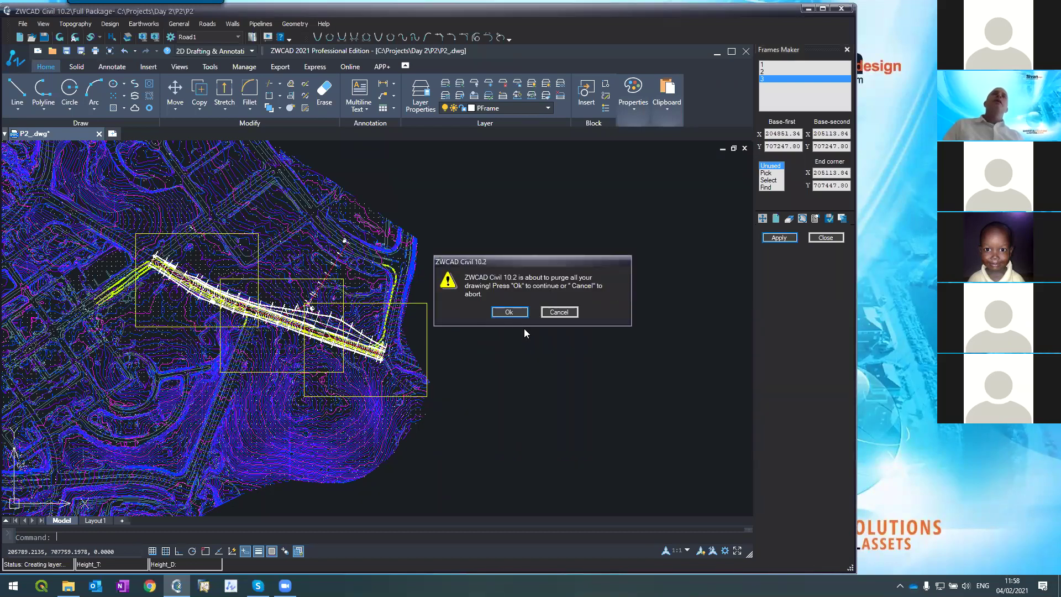
{"action": "left_click", "coordinate": [509, 313]}
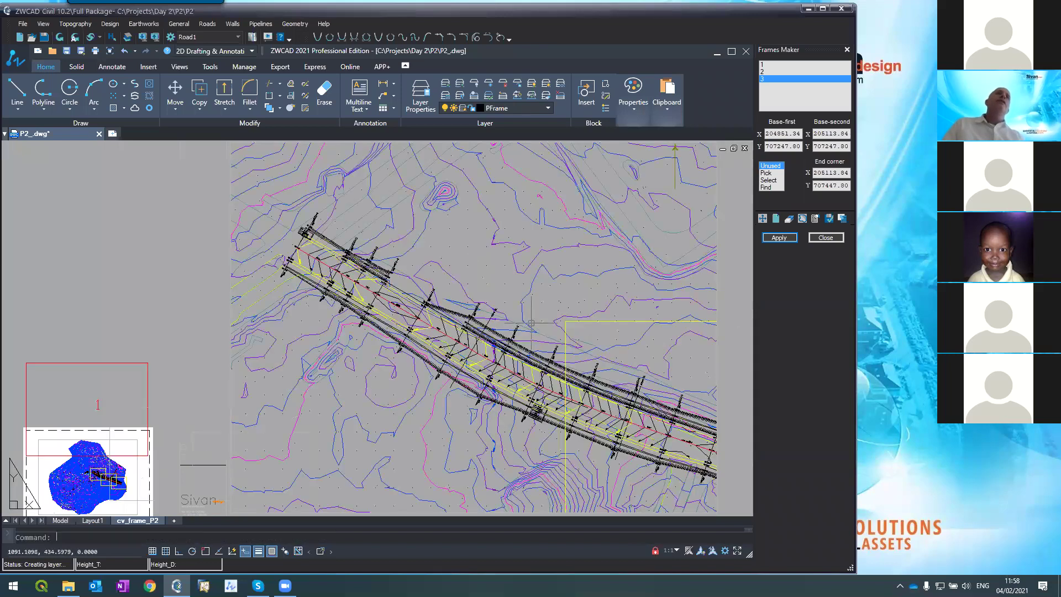
- Try to freeze the UNUSED layer that holds the frame rectangles while working in the frame layout
{"action": "scroll", "coordinate": [531, 323], "scroll_direction": "down", "scroll_amount": 3}
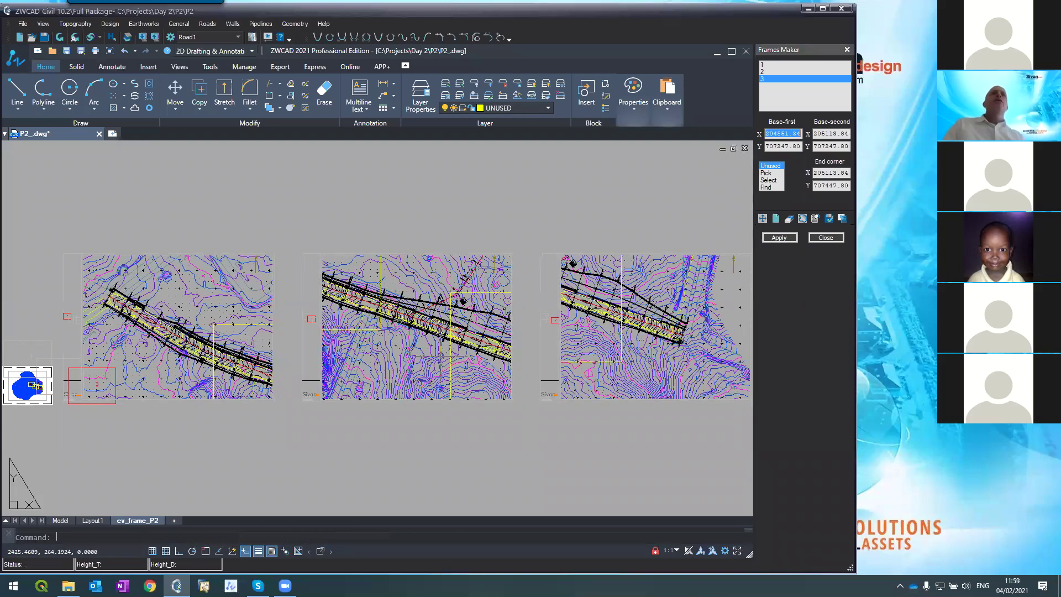
{"action": "scroll", "coordinate": [316, 333], "scroll_direction": "up", "scroll_amount": 4}
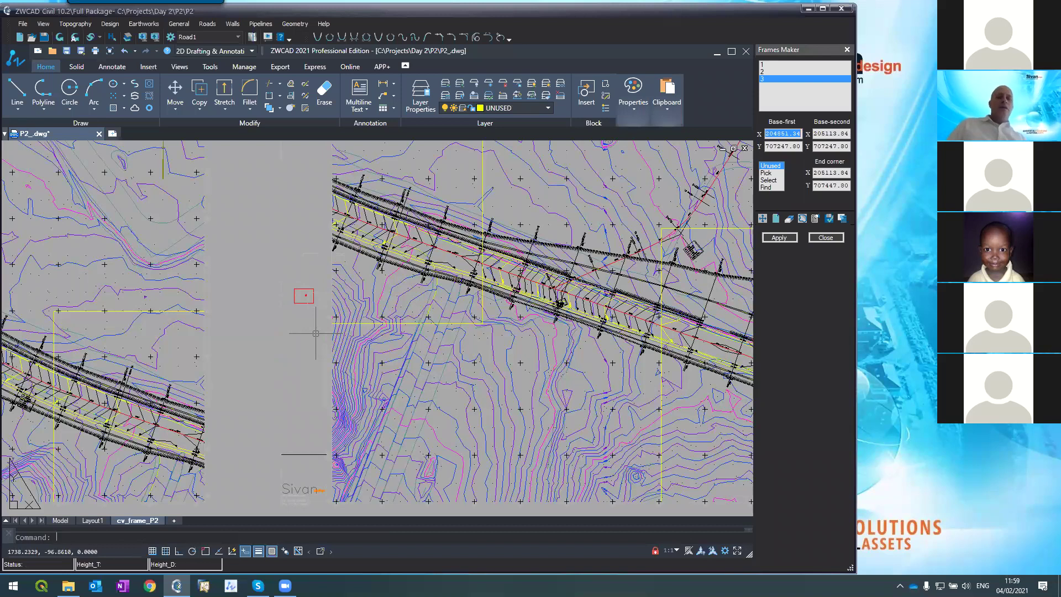
{"action": "key", "text": "Return"}
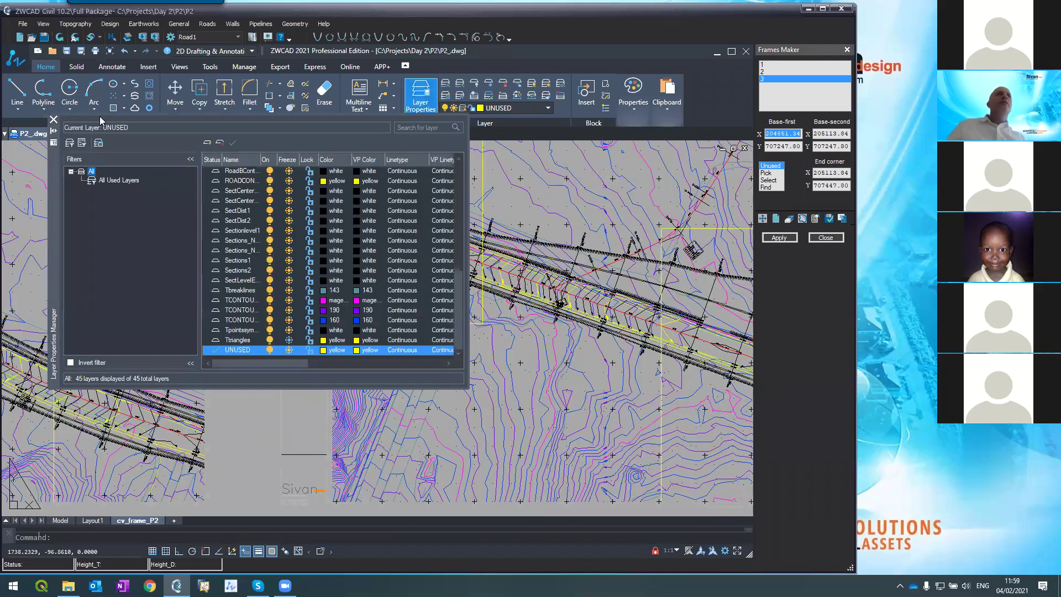
{"action": "left_click", "coordinate": [54, 120]}
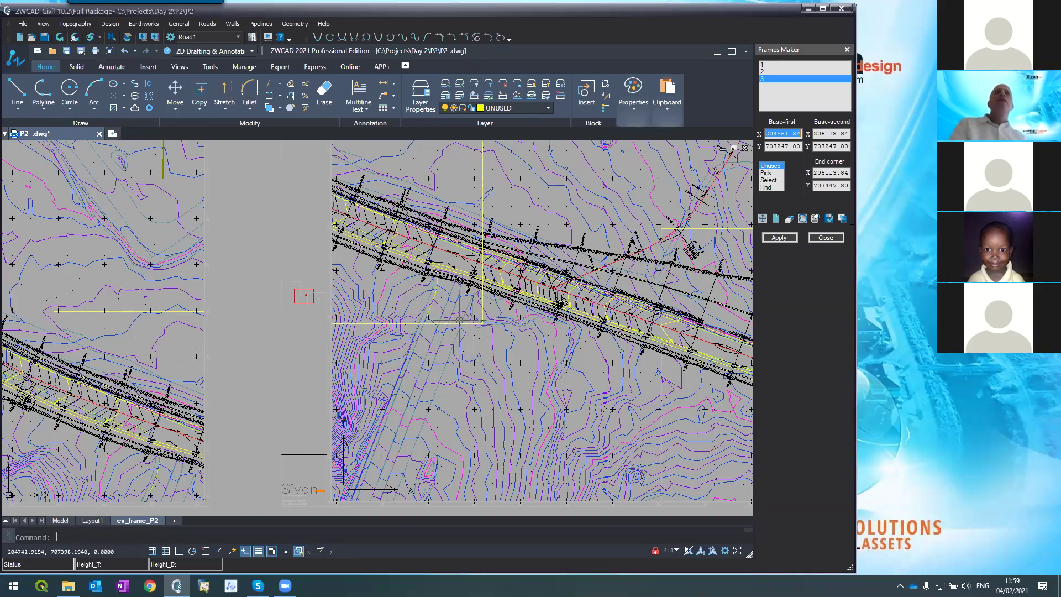
{"action": "scroll", "coordinate": [470, 321], "scroll_direction": "up", "scroll_amount": 5}
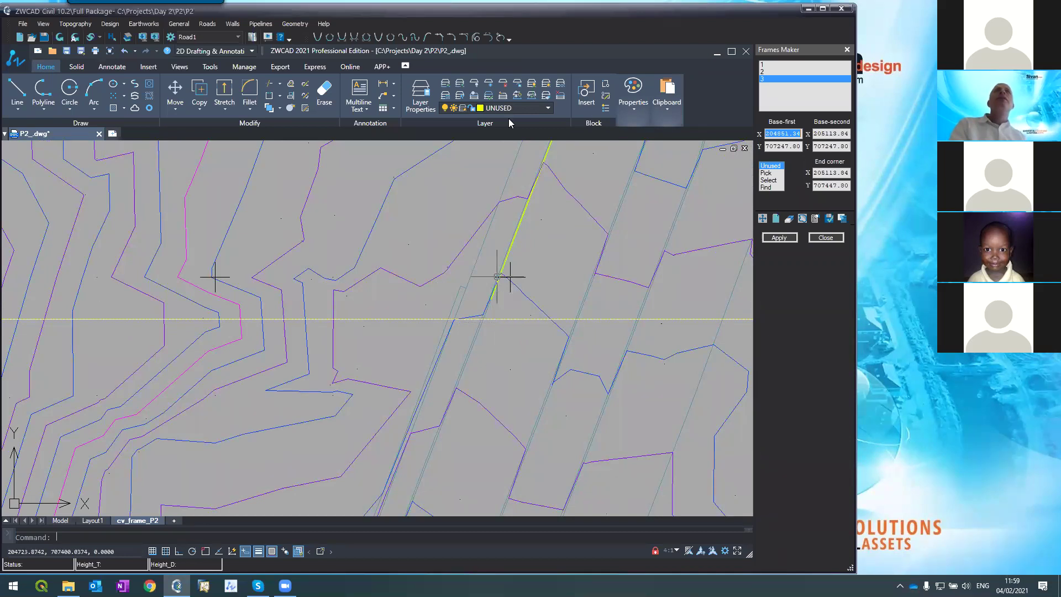
{"action": "left_click", "coordinate": [482, 109]}
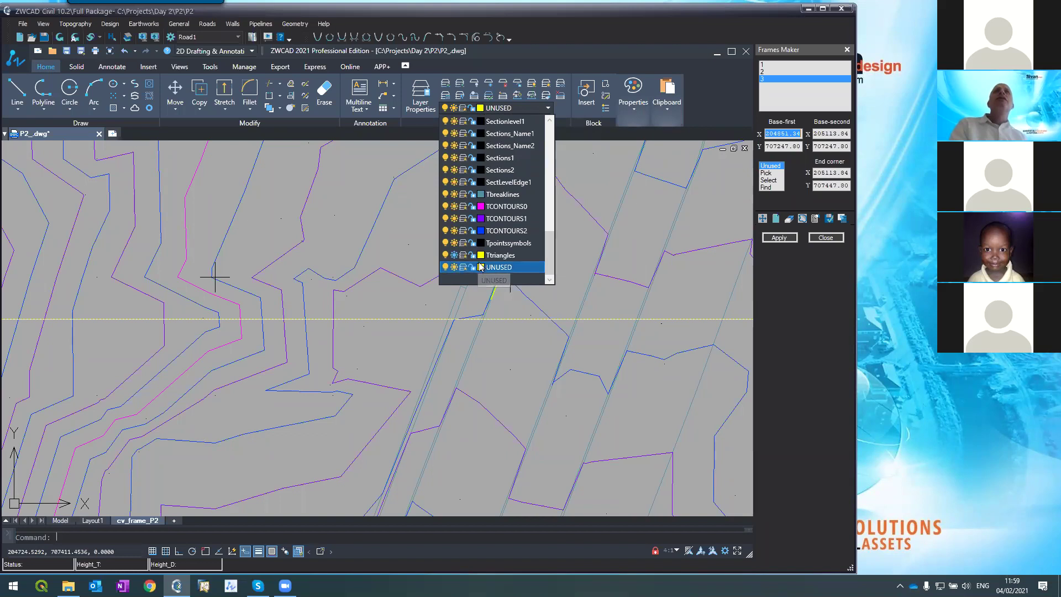
{"action": "left_click", "coordinate": [454, 271]}
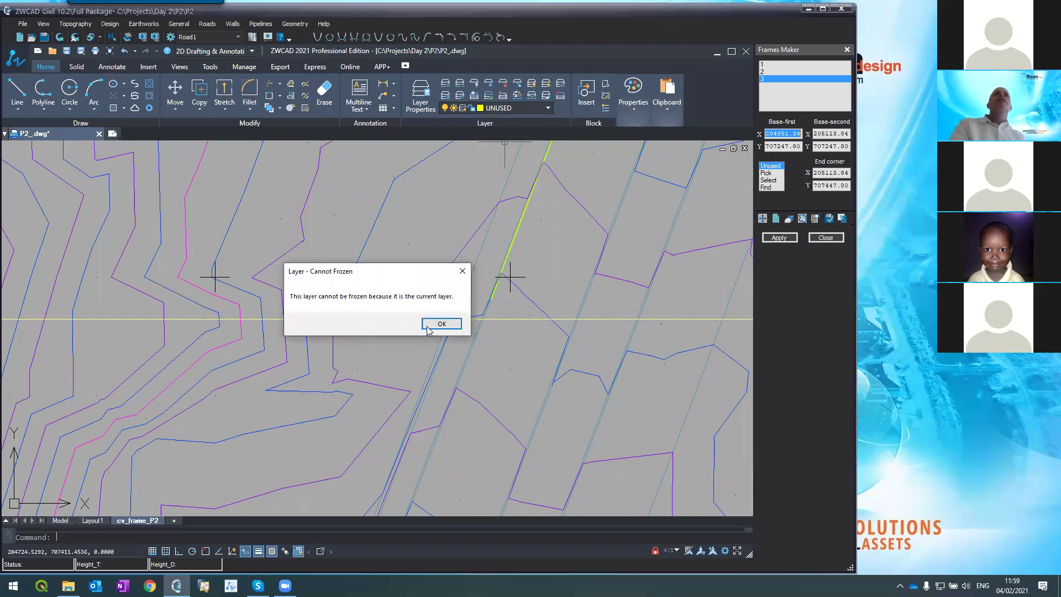
{"action": "left_click", "coordinate": [426, 325]}
- Make layer 0 the current layer and freeze the UNUSED layer that holds the frame rectangles
{"action": "type", "text": "la"}
{"action": "key", "text": "Return"}
{"action": "scroll", "coordinate": [271, 217], "scroll_direction": "up", "scroll_amount": 9}
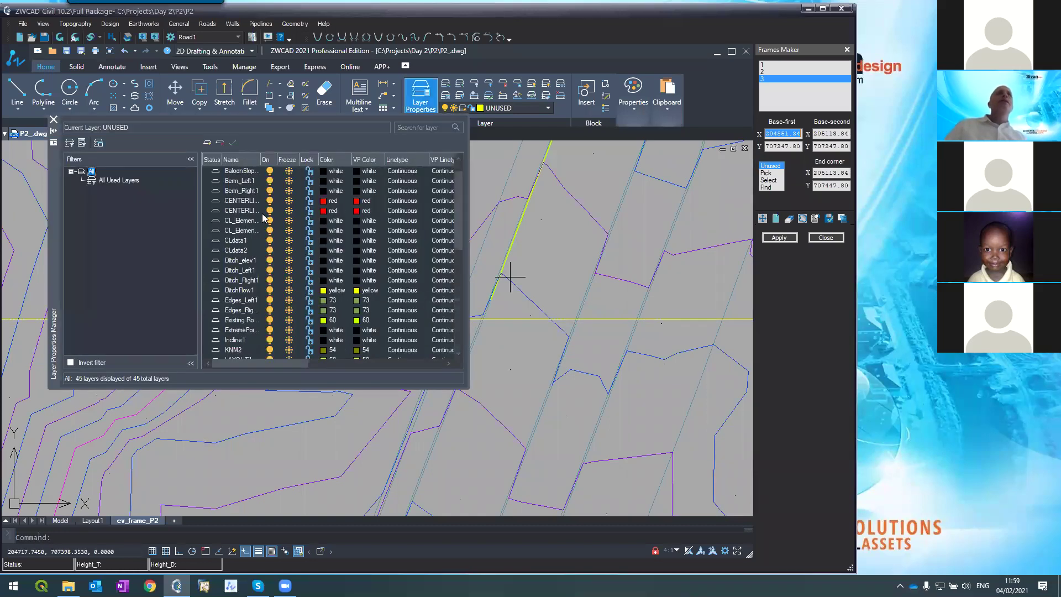
{"action": "left_click", "coordinate": [248, 173]}
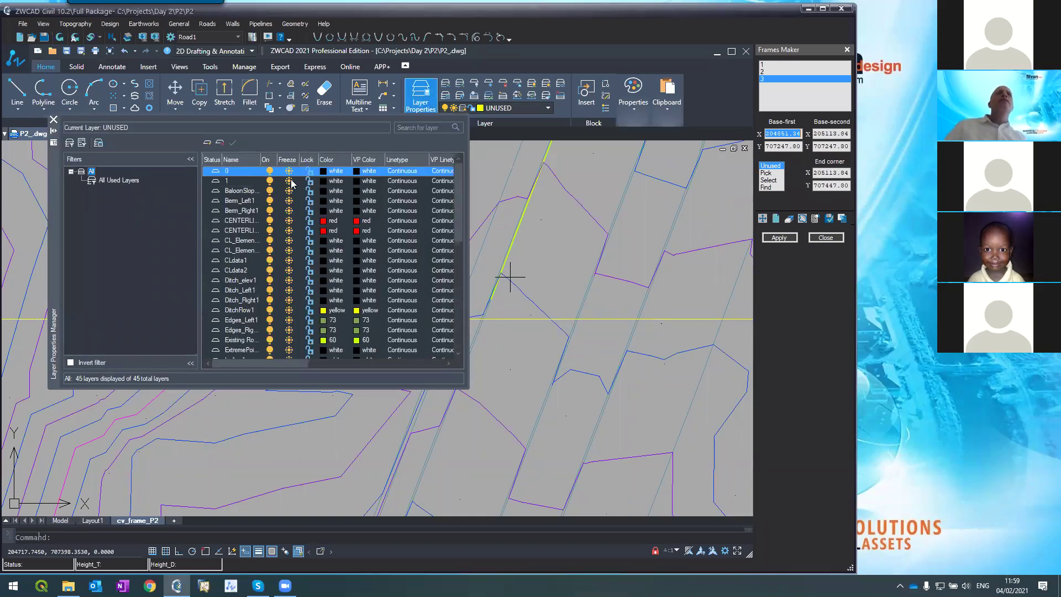
{"action": "left_click", "coordinate": [233, 144]}
{"action": "scroll", "coordinate": [269, 282], "scroll_direction": "down", "scroll_amount": 9}
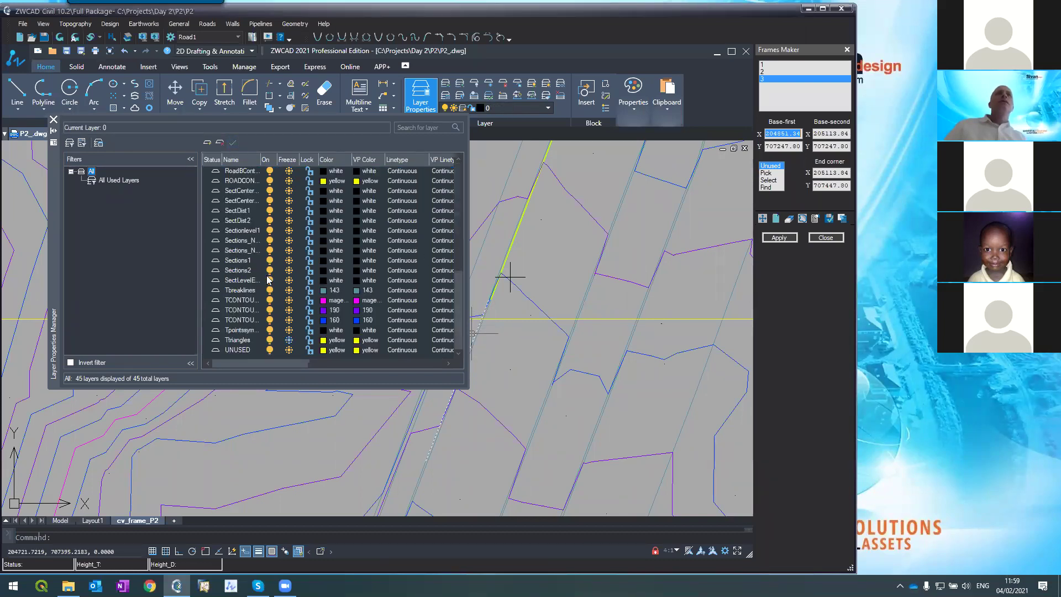
{"action": "left_click", "coordinate": [289, 351]}
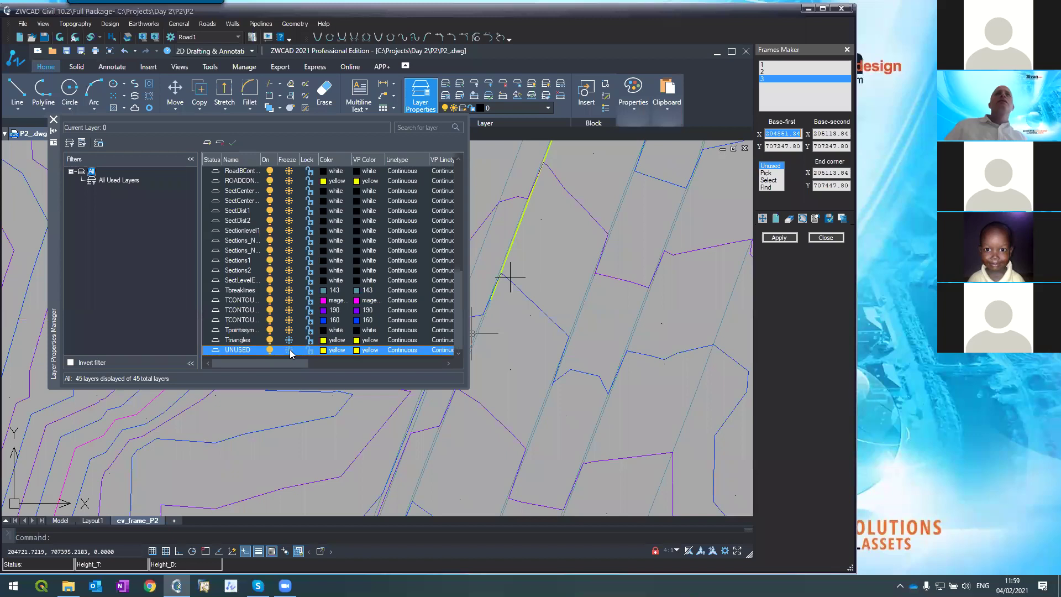
{"action": "left_click", "coordinate": [53, 120]}
- Examine the three plot frames along the road and the small overview viewport beside the first frame
{"action": "scroll", "coordinate": [373, 309], "scroll_direction": "down", "scroll_amount": 4}
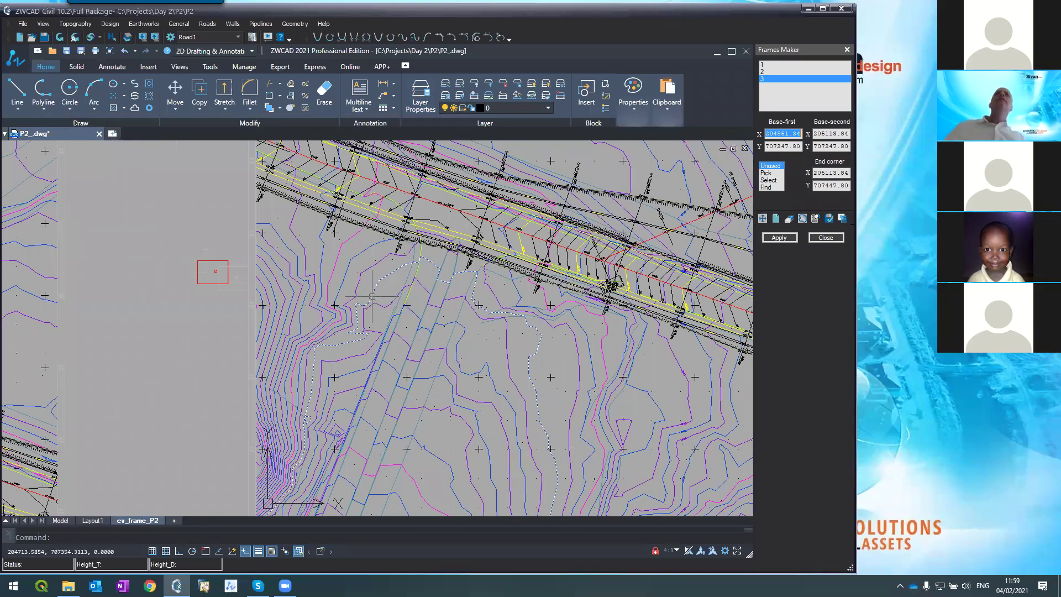
{"action": "scroll", "coordinate": [372, 296], "scroll_direction": "down", "scroll_amount": 2}
{"action": "scroll", "coordinate": [392, 292], "scroll_direction": "down", "scroll_amount": 1}
{"action": "double_click", "coordinate": [392, 293]}
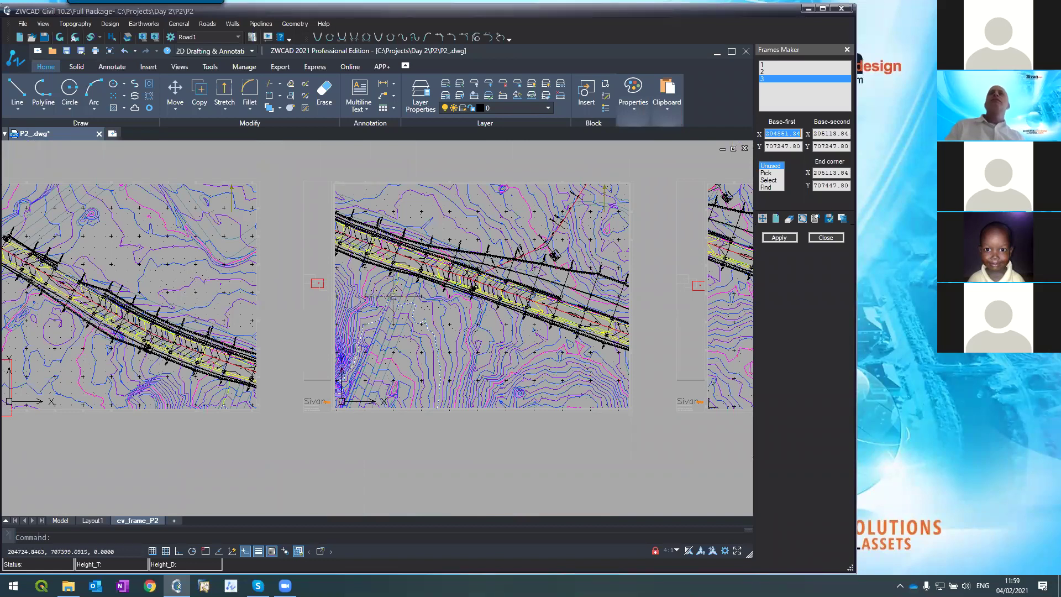
{"action": "scroll", "coordinate": [394, 296], "scroll_direction": "up", "scroll_amount": 2}
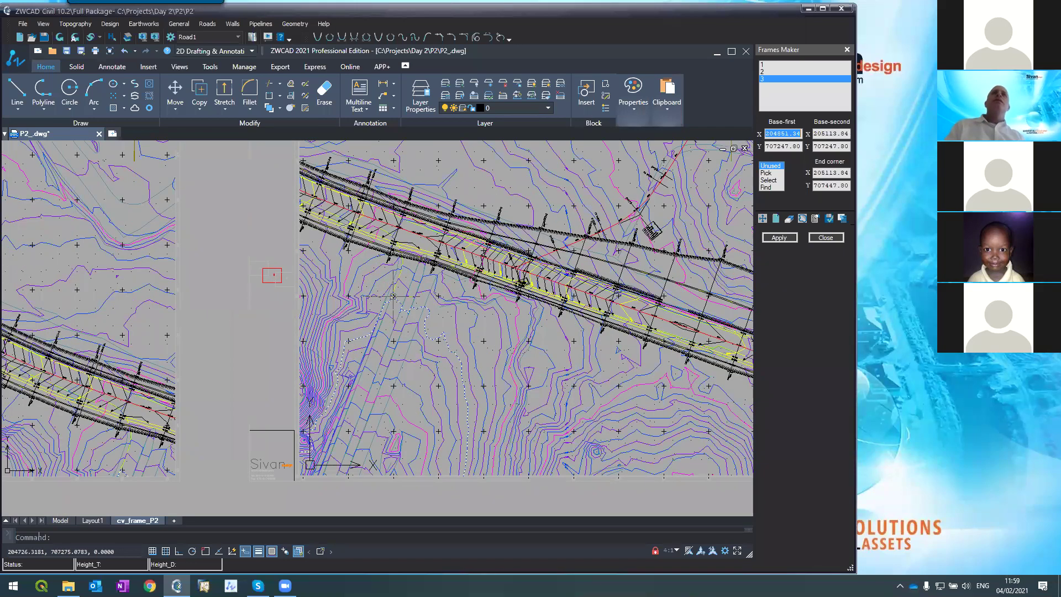
{"action": "scroll", "coordinate": [392, 295], "scroll_direction": "down", "scroll_amount": 4}
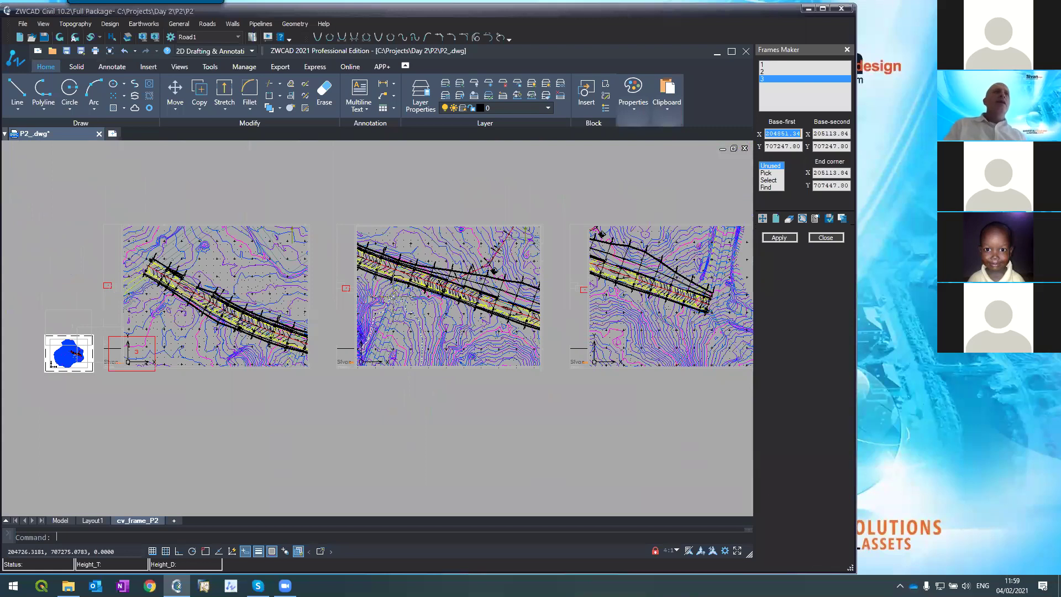
{"action": "scroll", "coordinate": [392, 295], "scroll_direction": "up", "scroll_amount": 2}
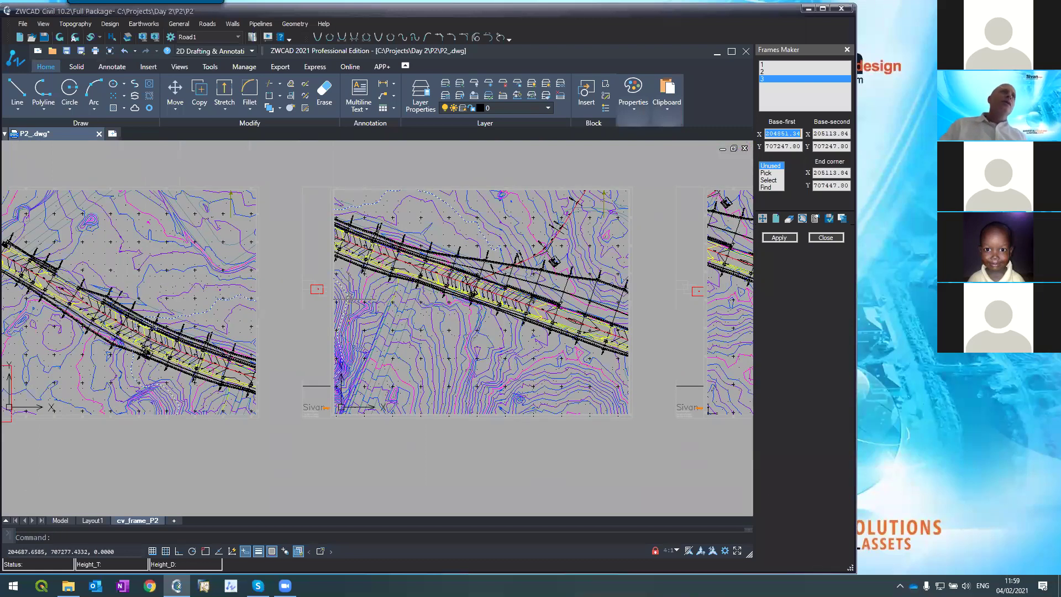
{"action": "scroll", "coordinate": [345, 302], "scroll_direction": "down", "scroll_amount": 8}
{"action": "scroll", "coordinate": [166, 307], "scroll_direction": "up", "scroll_amount": 3}
{"action": "scroll", "coordinate": [240, 301], "scroll_direction": "up", "scroll_amount": 4}
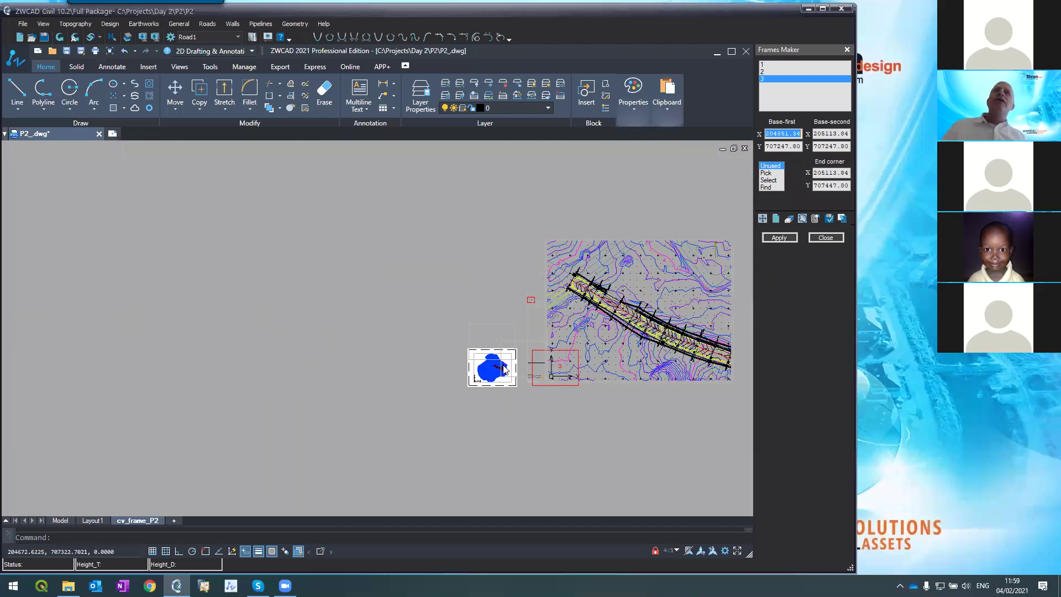
- Try to erase the small overview viewport beside the first frame while a viewport's model space is active
{"action": "right_click", "coordinate": [461, 322]}
{"action": "left_click", "coordinate": [475, 341]}
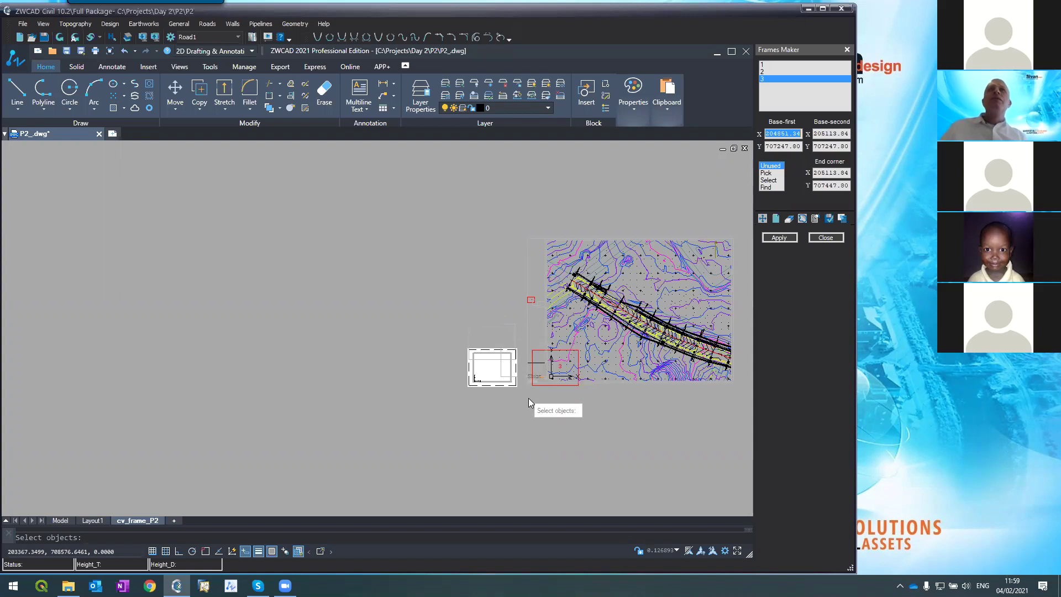
{"action": "key", "text": "Escape"}
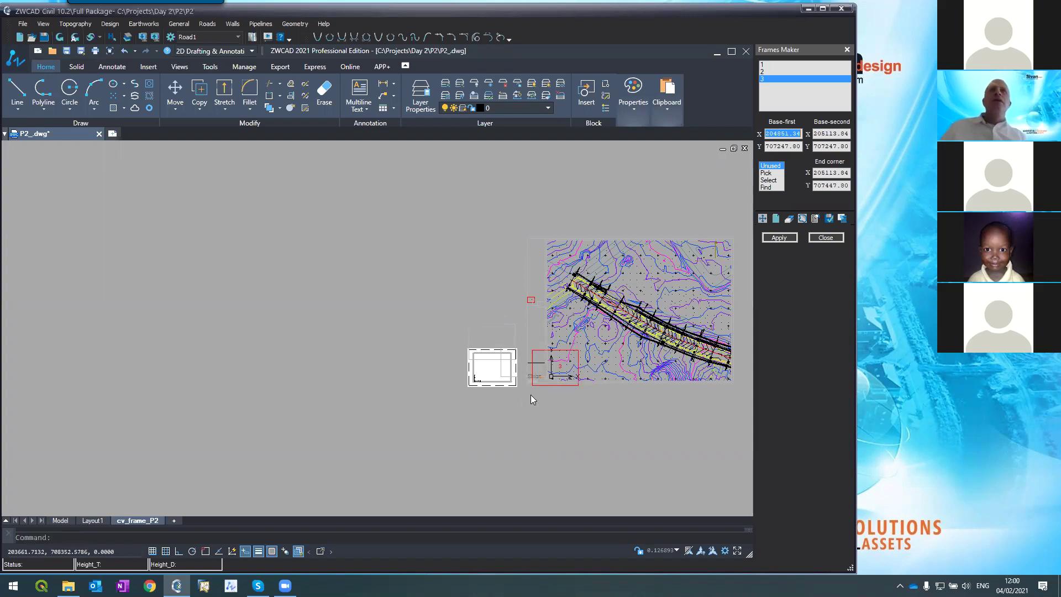
{"action": "right_click", "coordinate": [442, 292]}
{"action": "left_click", "coordinate": [449, 302]}
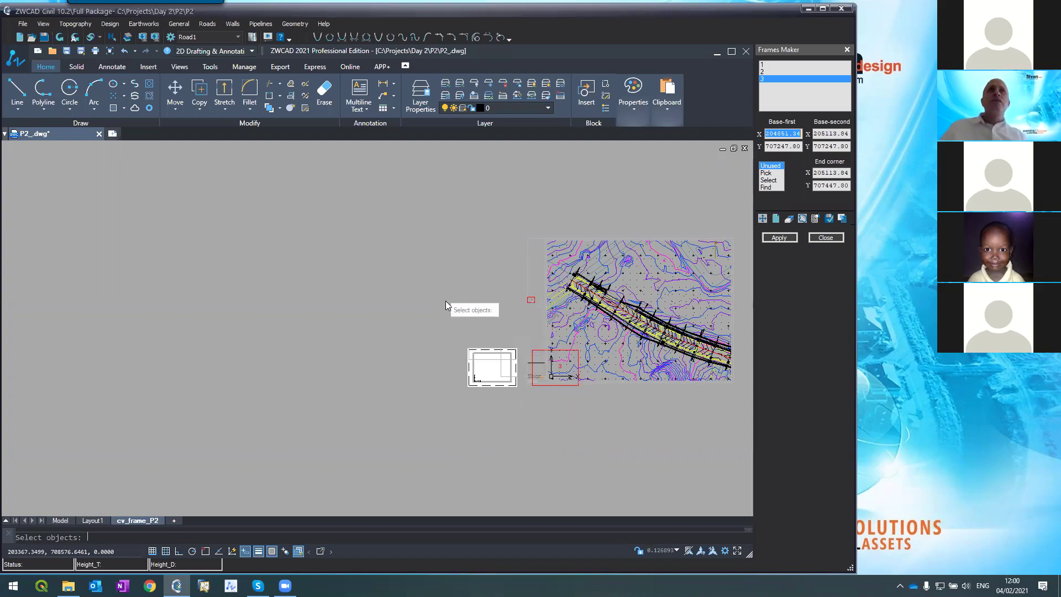
{"action": "left_click", "coordinate": [506, 381]}
{"action": "left_click", "coordinate": [504, 379]}
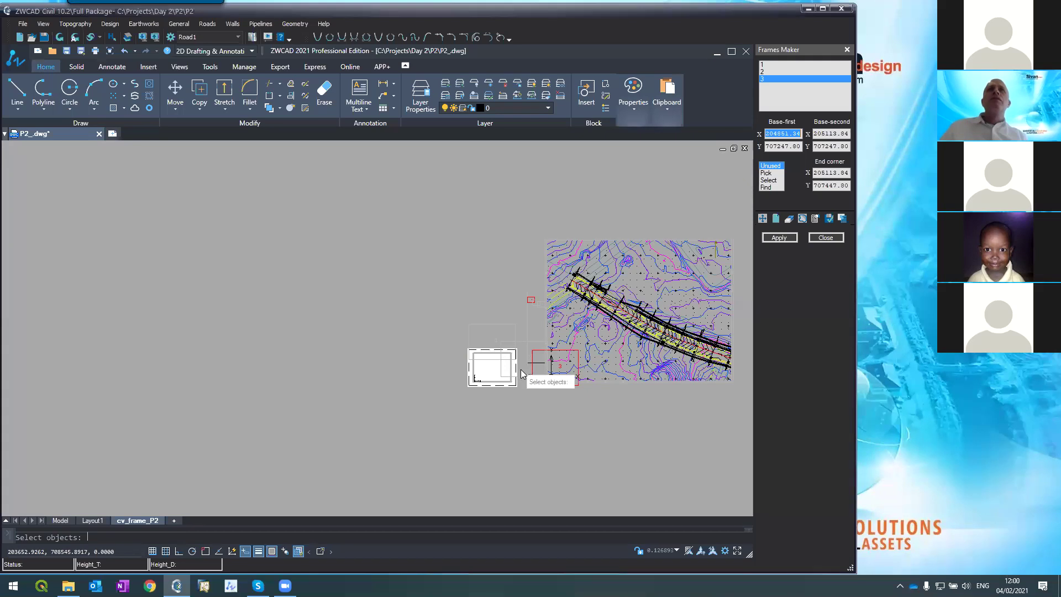
{"action": "key", "text": "Return"}
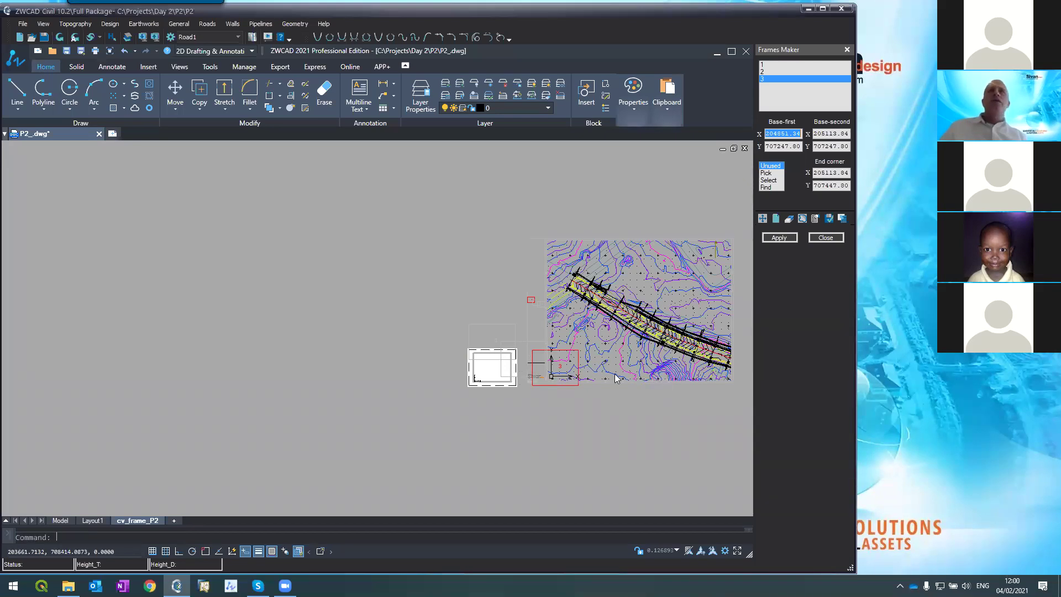
- Return to paper space and erase the small overview viewport and its leftover frame outlines beside the first frame
{"action": "double_click", "coordinate": [522, 401]}
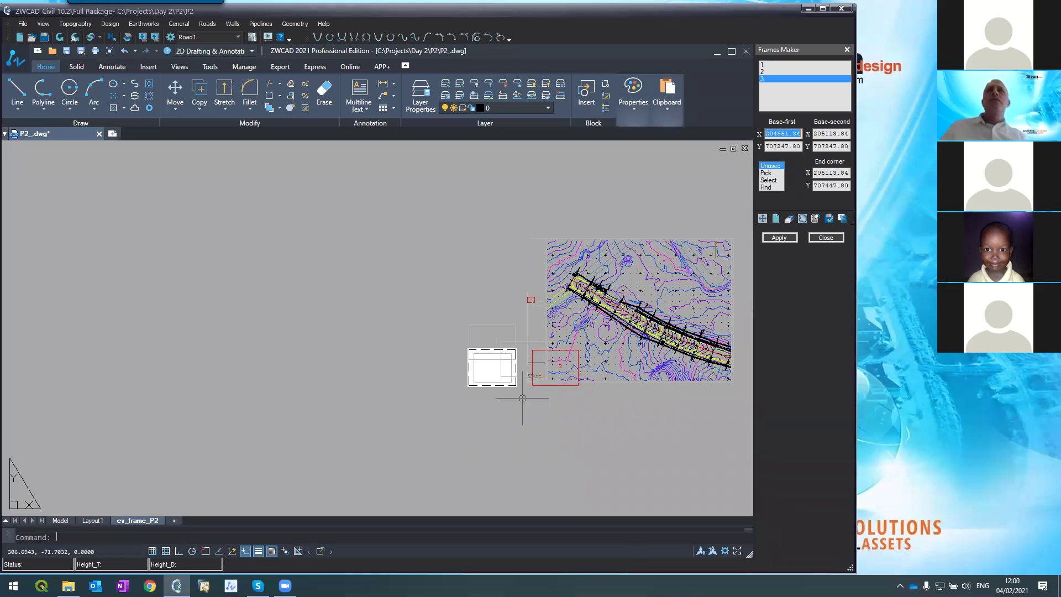
{"action": "left_click", "coordinate": [450, 301]}
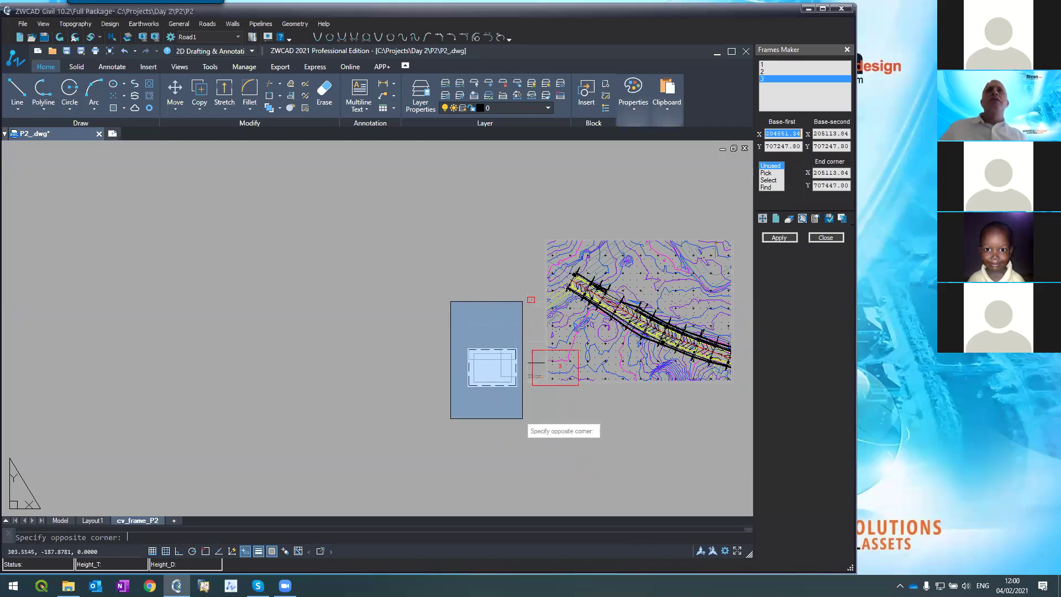
{"action": "left_click", "coordinate": [522, 414]}
{"action": "key", "text": "Return"}
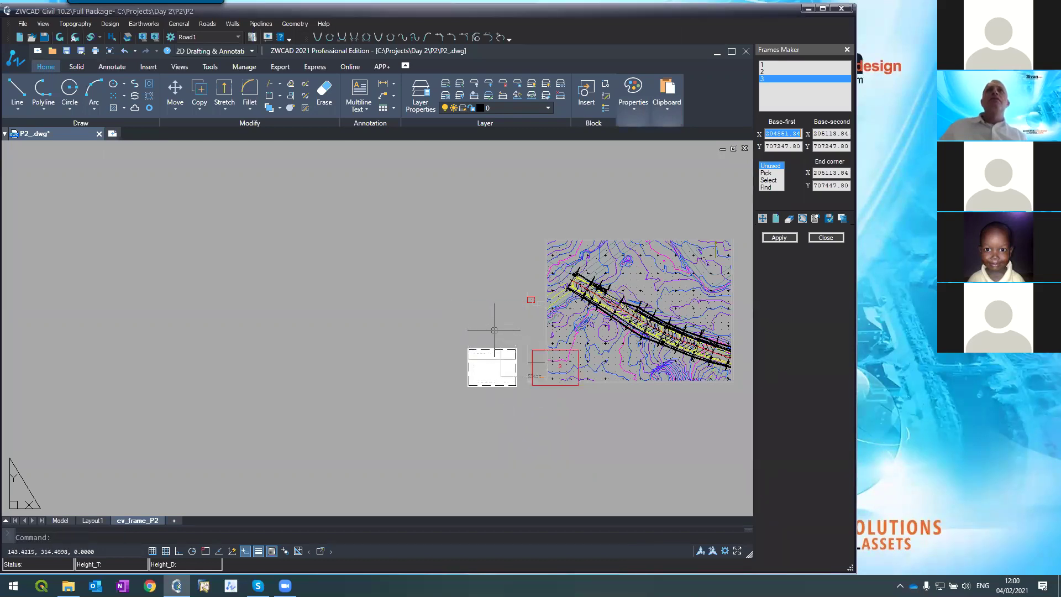
{"action": "key", "text": "Escape"}
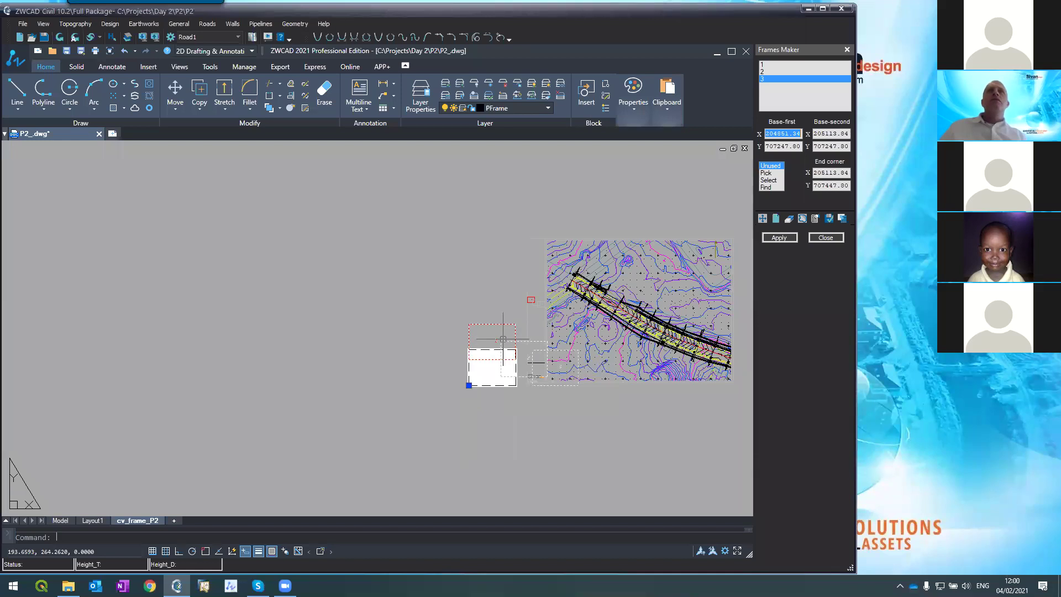
{"action": "key", "text": "Escape"}
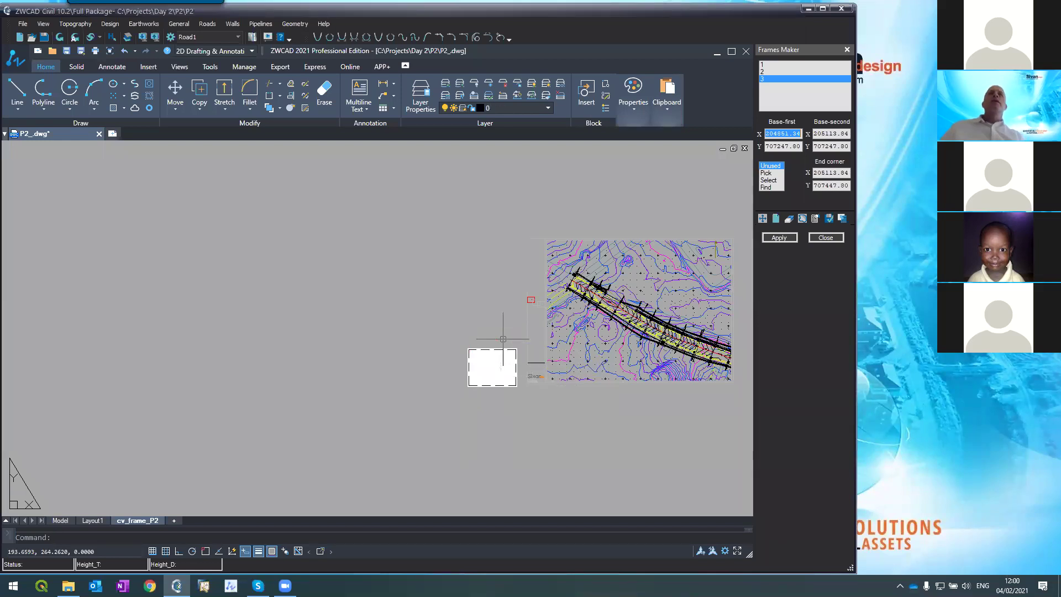
- Pick the first frame's border to identify its layer and set the PFrame layer's colour to index colour 8
{"action": "scroll", "coordinate": [526, 315], "scroll_direction": "up", "scroll_amount": 4}
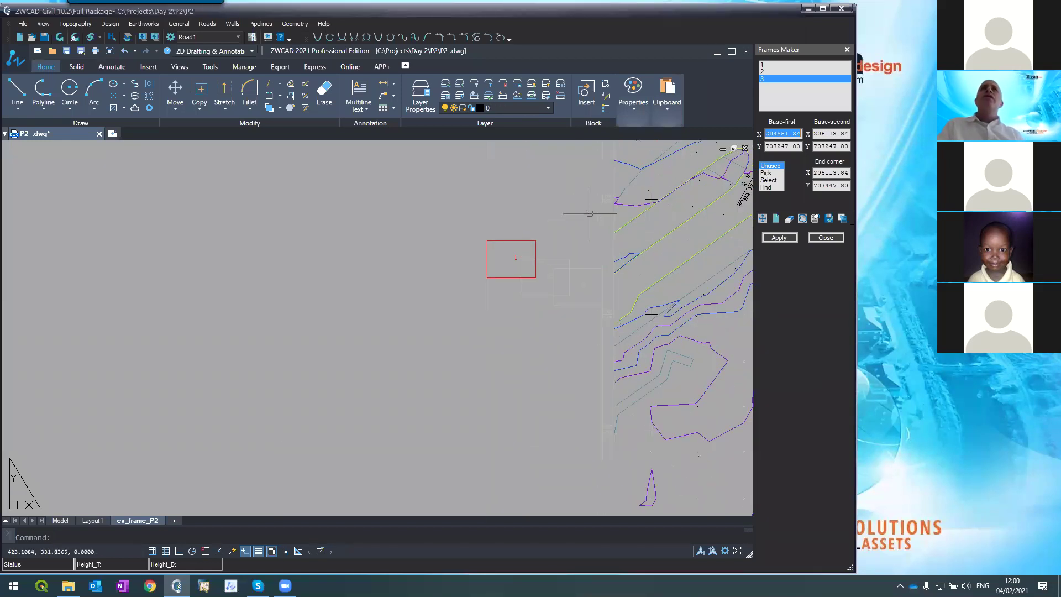
{"action": "scroll", "coordinate": [455, 281], "scroll_direction": "down", "scroll_amount": 2}
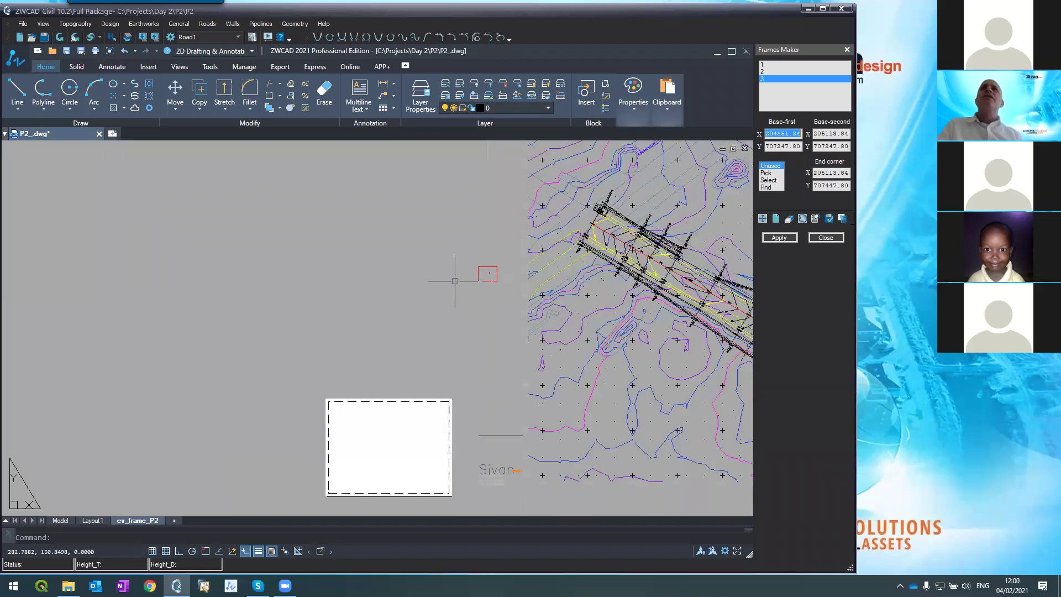
{"action": "scroll", "coordinate": [454, 280], "scroll_direction": "down", "scroll_amount": 2}
{"action": "scroll", "coordinate": [511, 410], "scroll_direction": "up", "scroll_amount": 4}
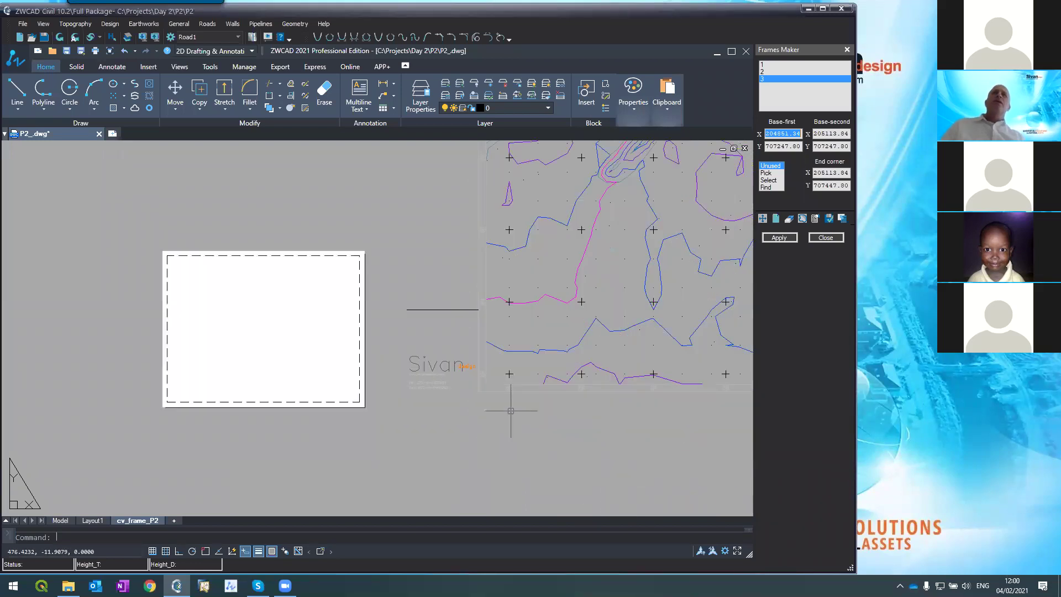
{"action": "left_click", "coordinate": [507, 390]}
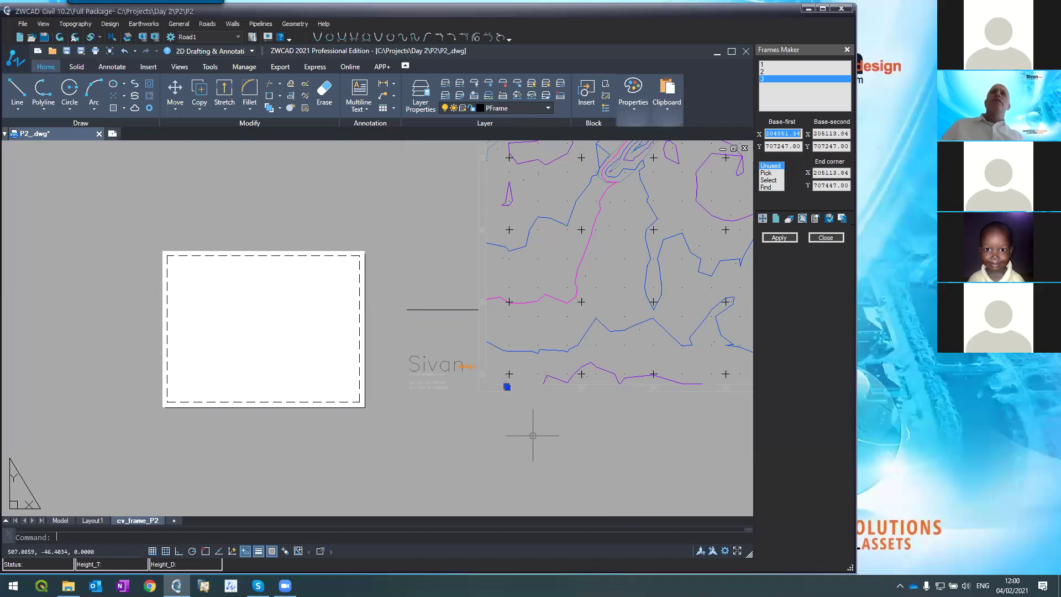
{"action": "left_click", "coordinate": [480, 108]}
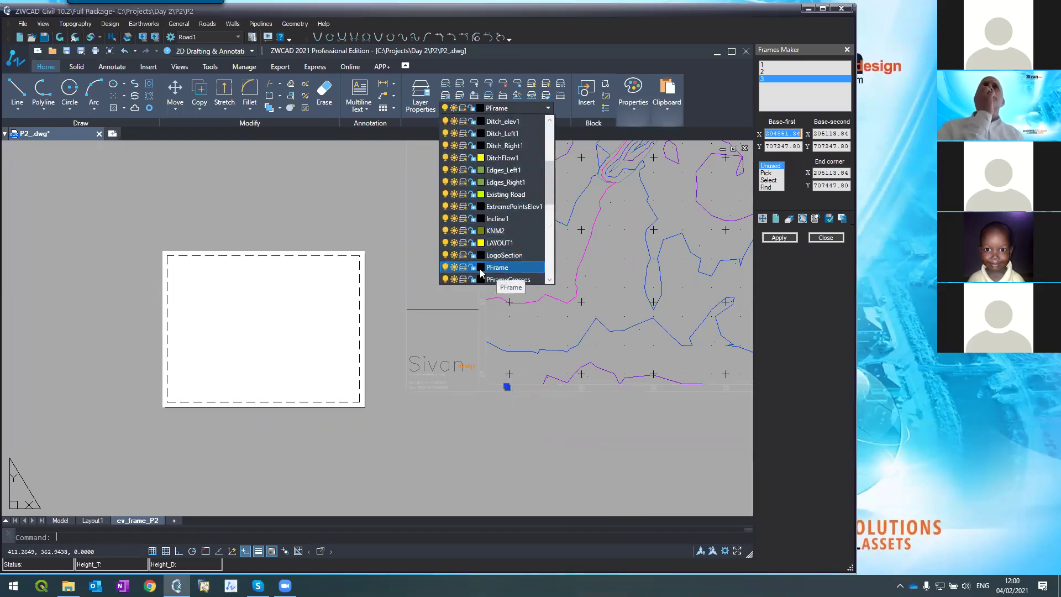
{"action": "left_click", "coordinate": [480, 268]}
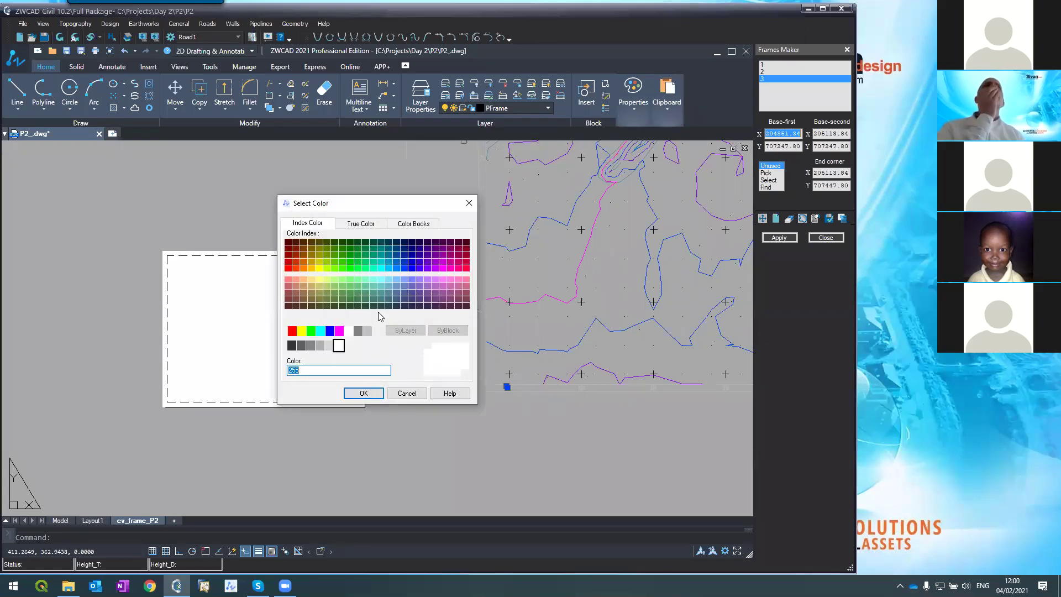
{"action": "left_click", "coordinate": [358, 331]}
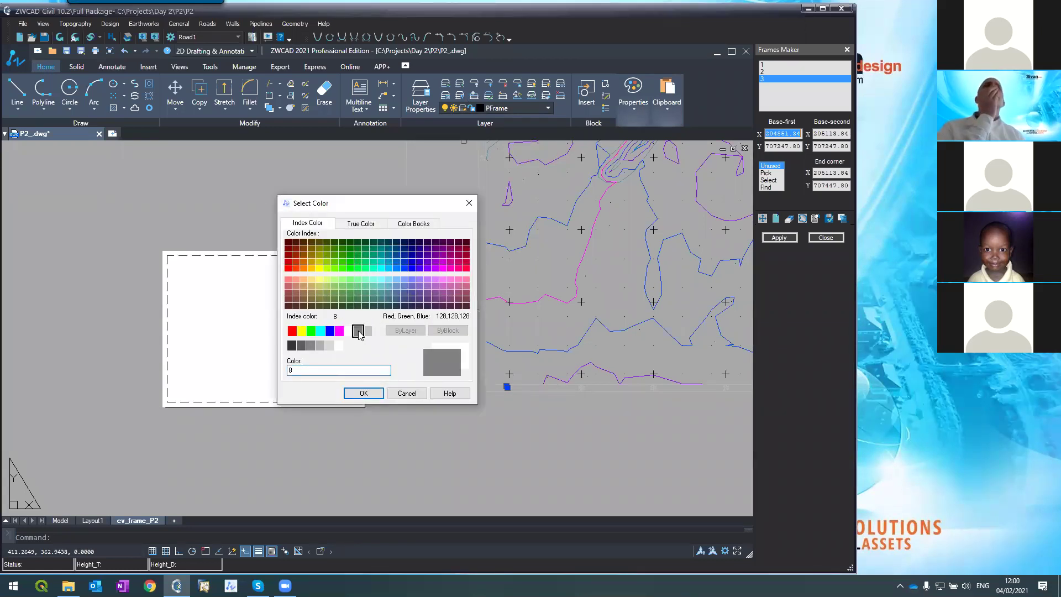
{"action": "left_click", "coordinate": [363, 393]}
{"action": "scroll", "coordinate": [454, 389], "scroll_direction": "down", "scroll_amount": 3}
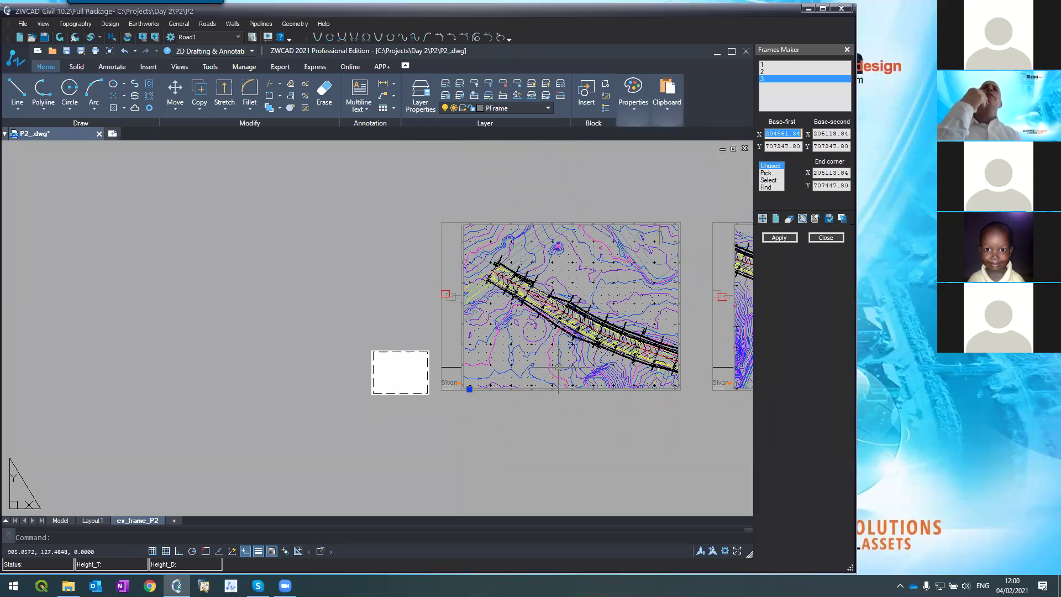
{"action": "key", "text": "Escape"}
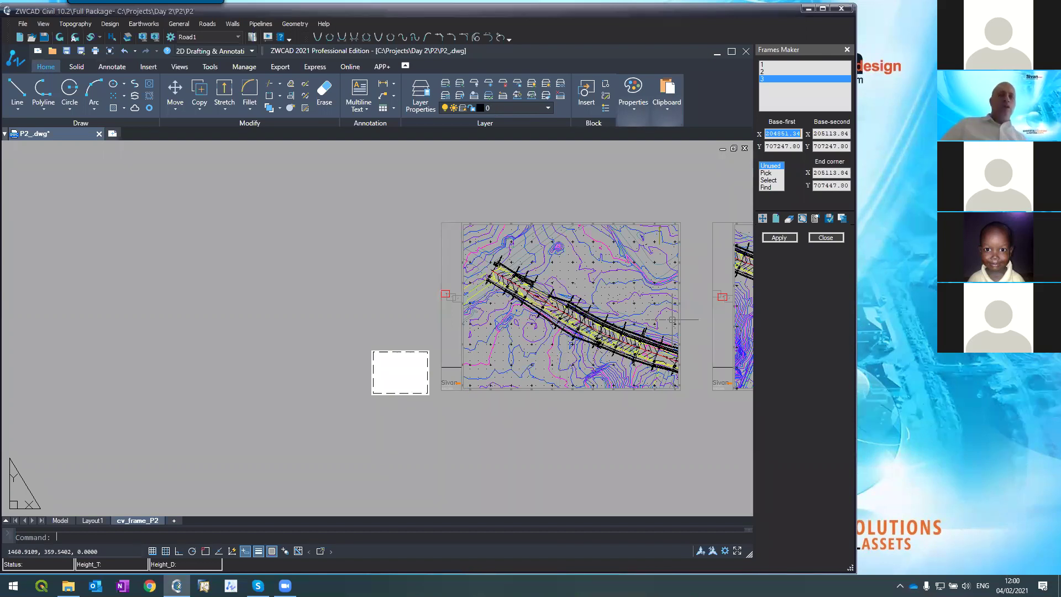
- Start a plot of the cv_frame_P2 layout with the Bullzip PDF Printer and A0 paper
{"action": "type", "text": "PLOT"}
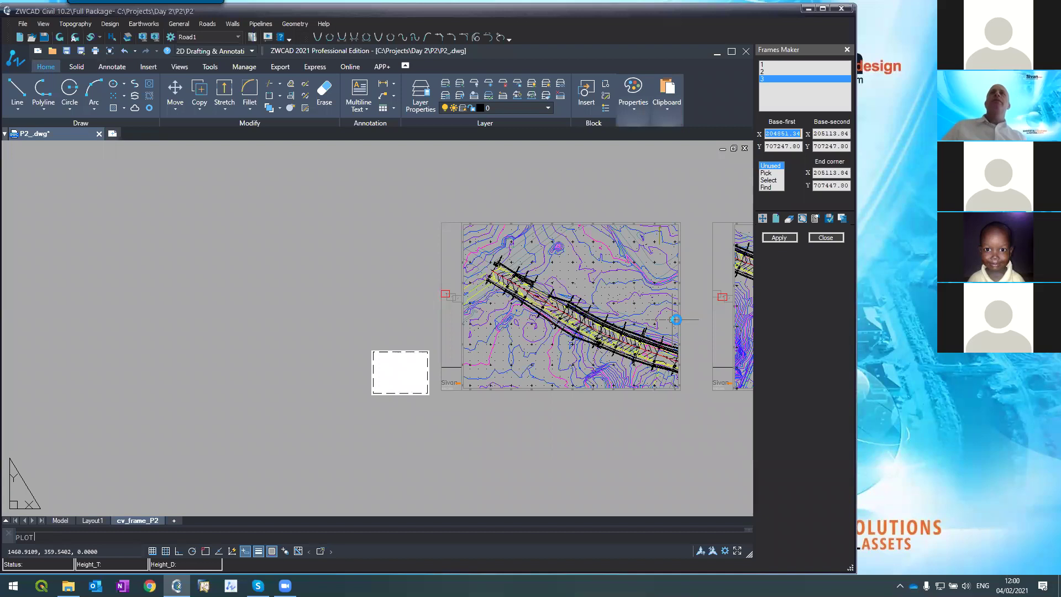
{"action": "key", "text": "Return"}
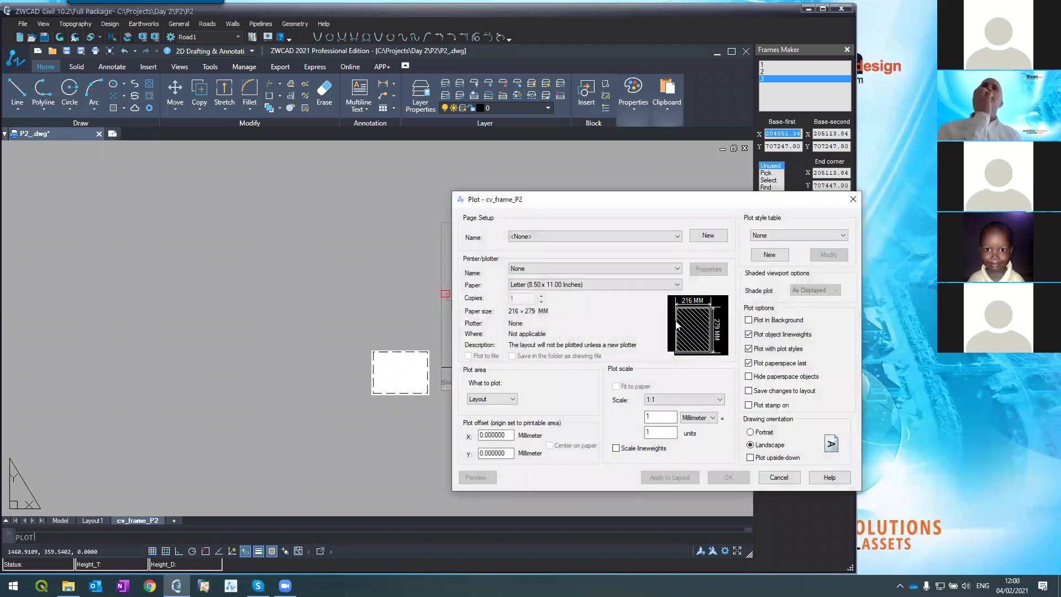
{"action": "left_click", "coordinate": [558, 285]}
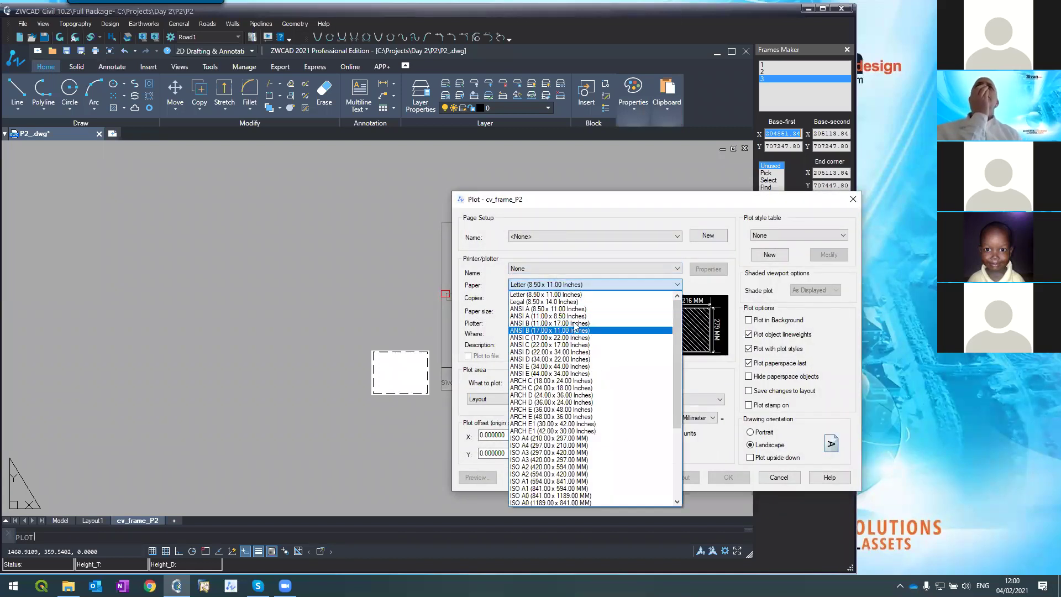
{"action": "left_click", "coordinate": [541, 271]}
{"action": "left_click", "coordinate": [542, 271]}
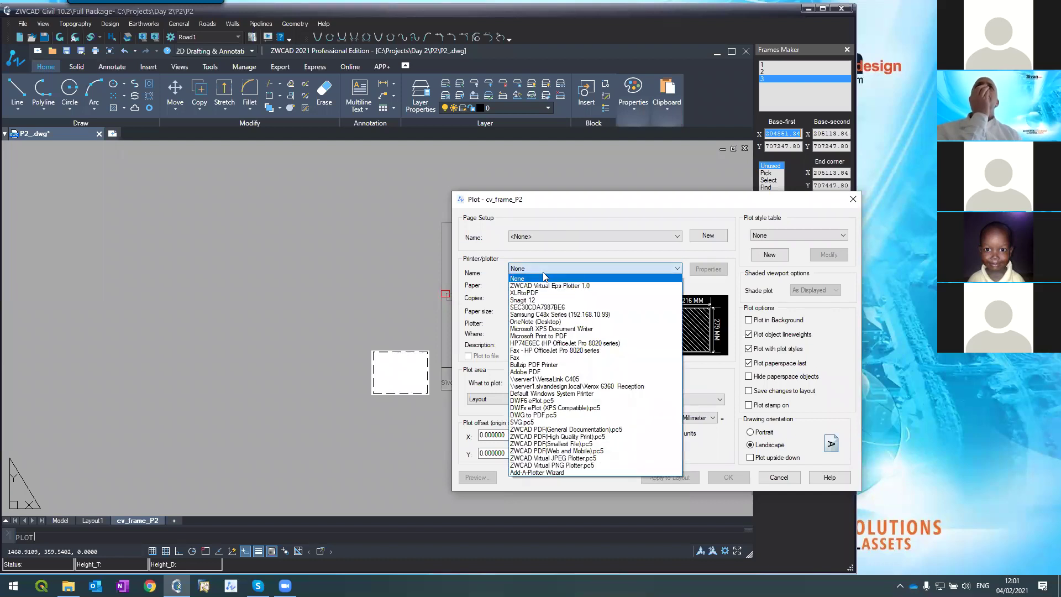
{"action": "left_click", "coordinate": [526, 365]}
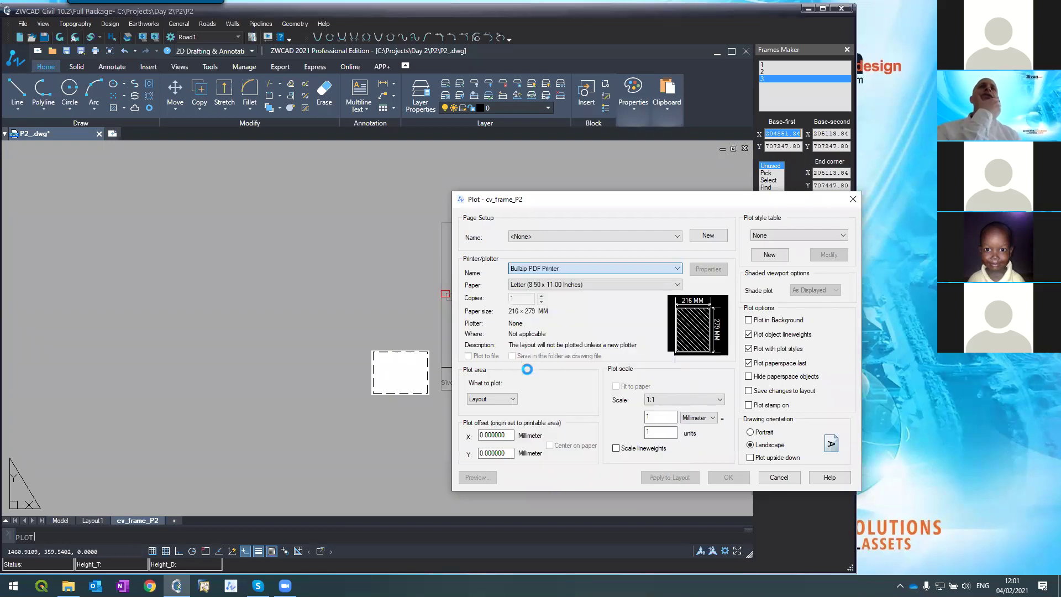
{"action": "left_click", "coordinate": [535, 285]}
{"action": "scroll", "coordinate": [515, 330], "scroll_direction": "down", "scroll_amount": 6}
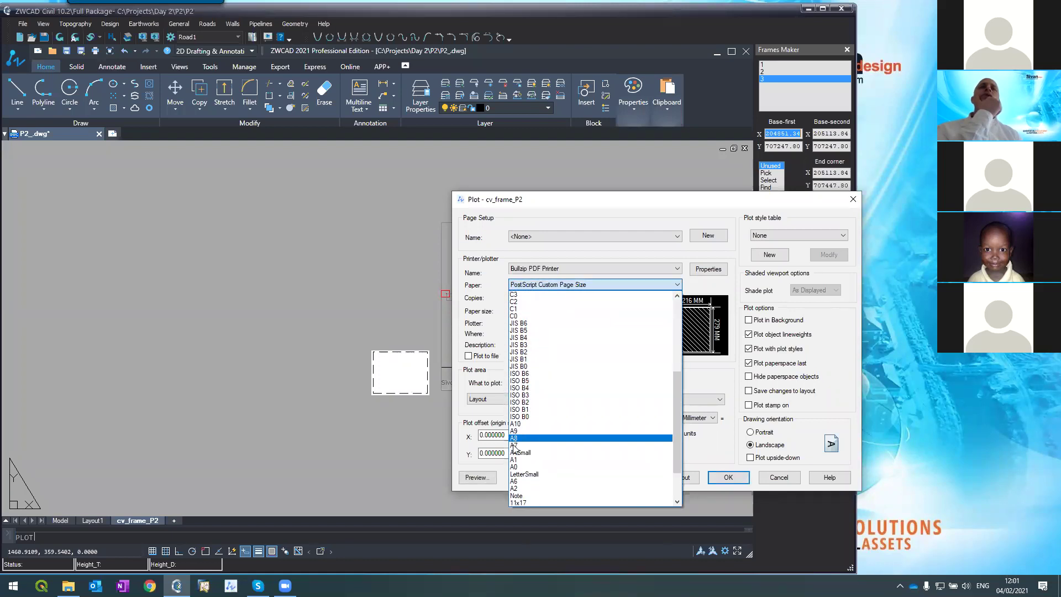
{"action": "left_click", "coordinate": [517, 474]}
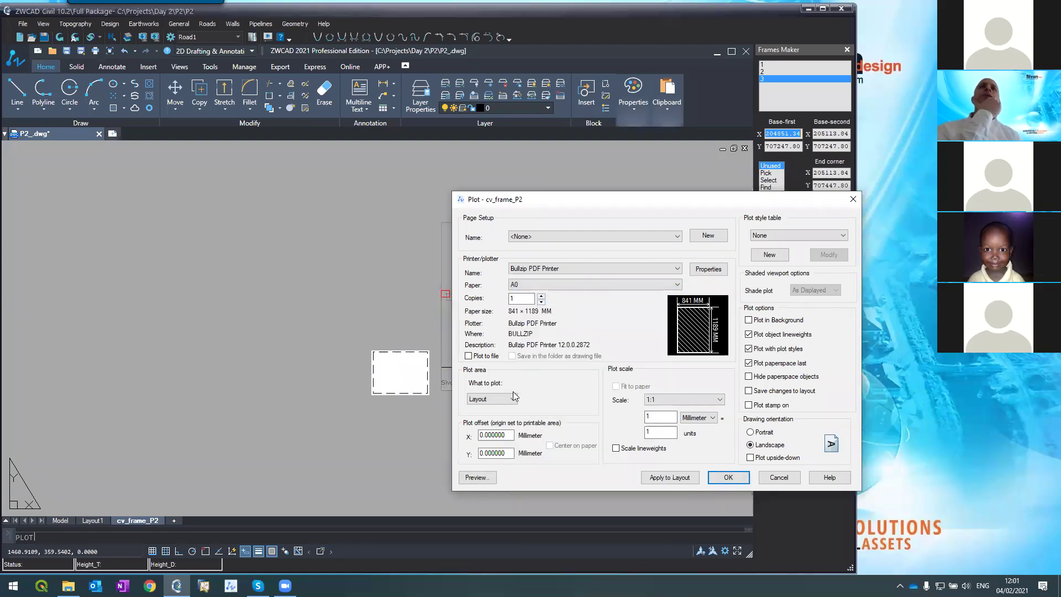
- Turn on object snap and define the plot area as a window between opposite outer corners of the first frame
{"action": "left_click", "coordinate": [500, 403]}
{"action": "left_click", "coordinate": [490, 416]}
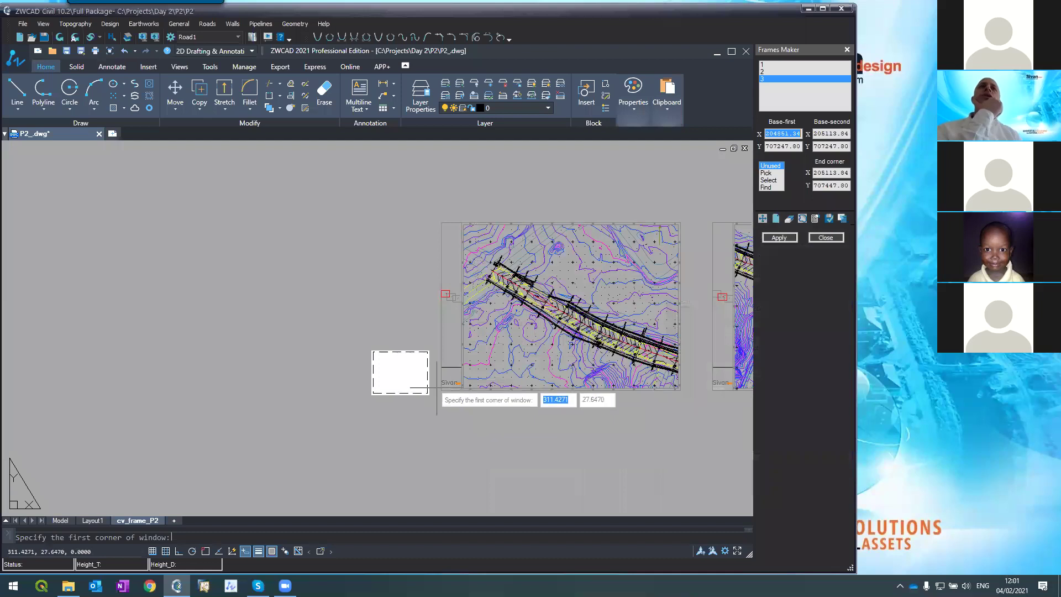
{"action": "scroll", "coordinate": [441, 388], "scroll_direction": "up", "scroll_amount": 5}
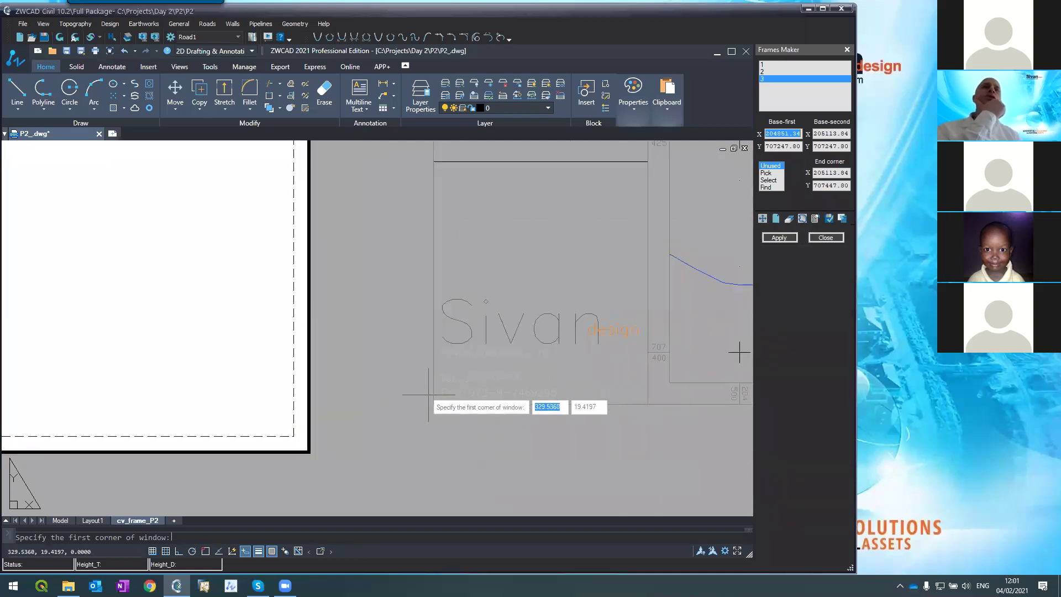
{"action": "left_click", "coordinate": [206, 551]}
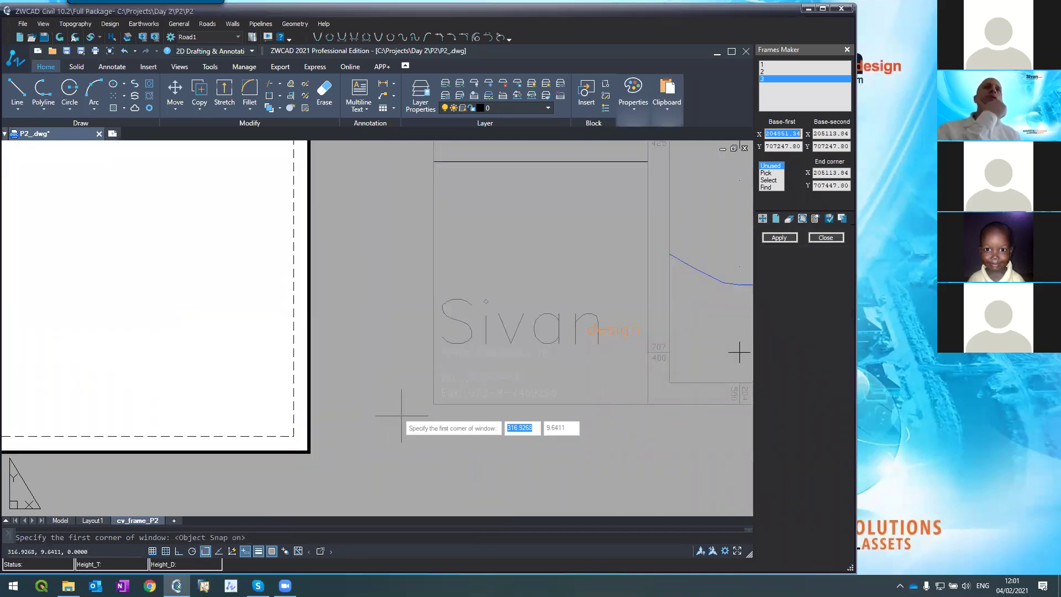
{"action": "left_click", "coordinate": [434, 404]}
{"action": "scroll", "coordinate": [433, 404], "scroll_direction": "down", "scroll_amount": 5}
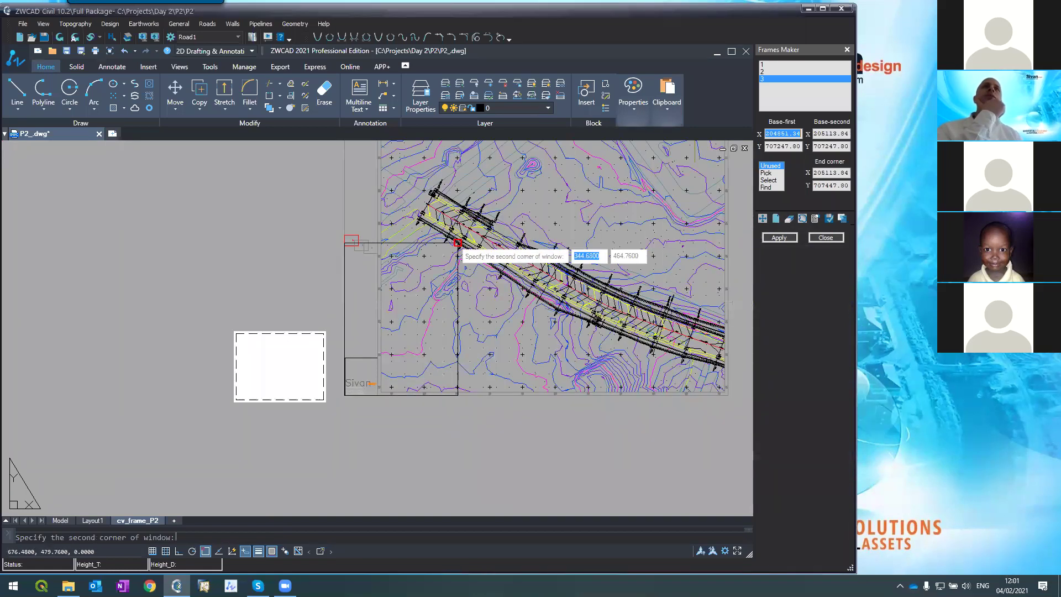
{"action": "scroll", "coordinate": [461, 251], "scroll_direction": "down", "scroll_amount": 3}
{"action": "scroll", "coordinate": [498, 260], "scroll_direction": "up", "scroll_amount": 3}
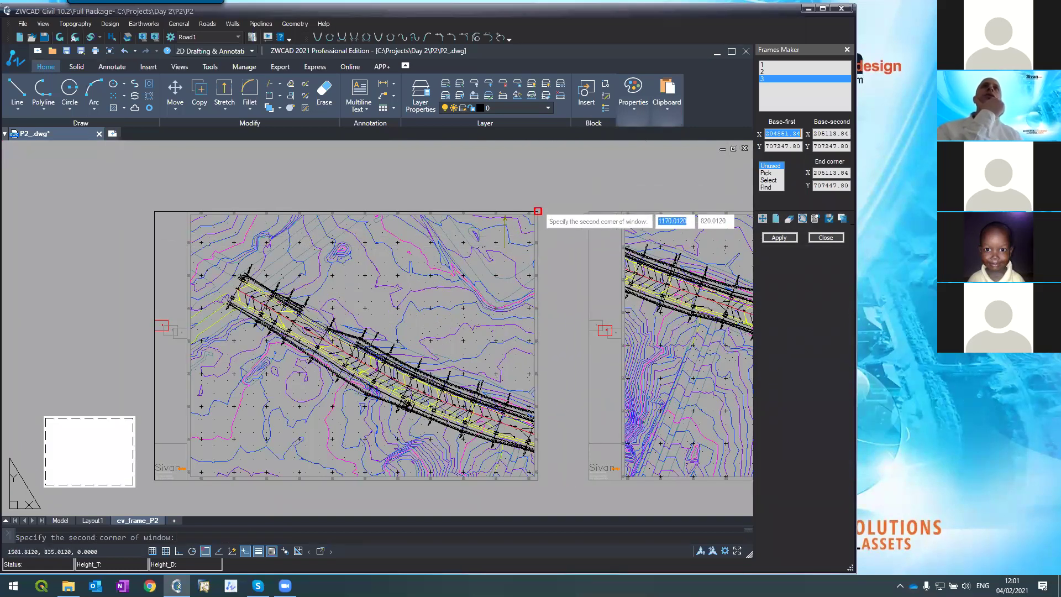
{"action": "scroll", "coordinate": [535, 206], "scroll_direction": "up", "scroll_amount": 5}
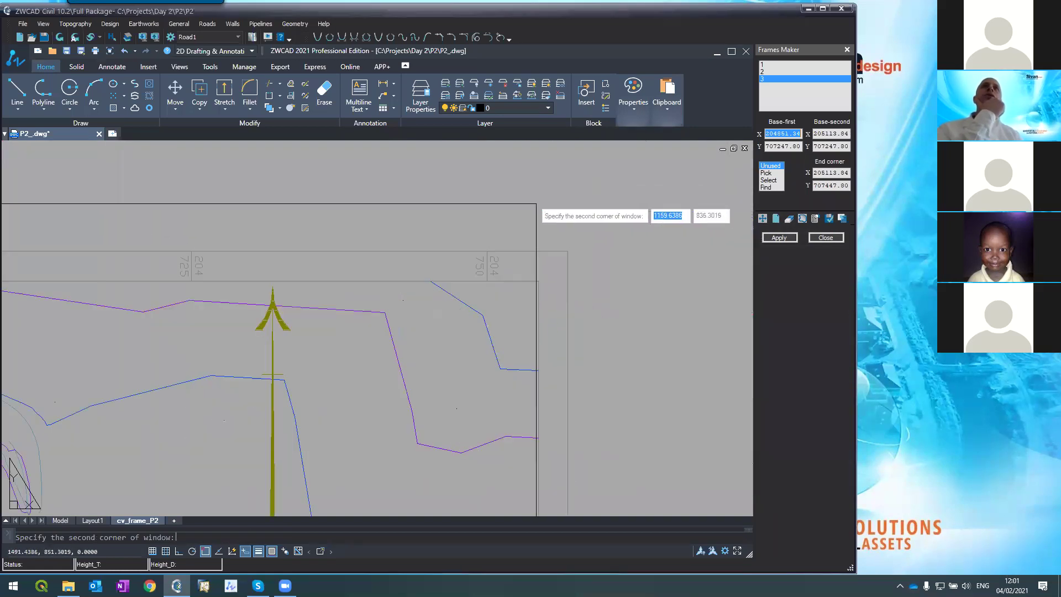
{"action": "left_click", "coordinate": [565, 249]}
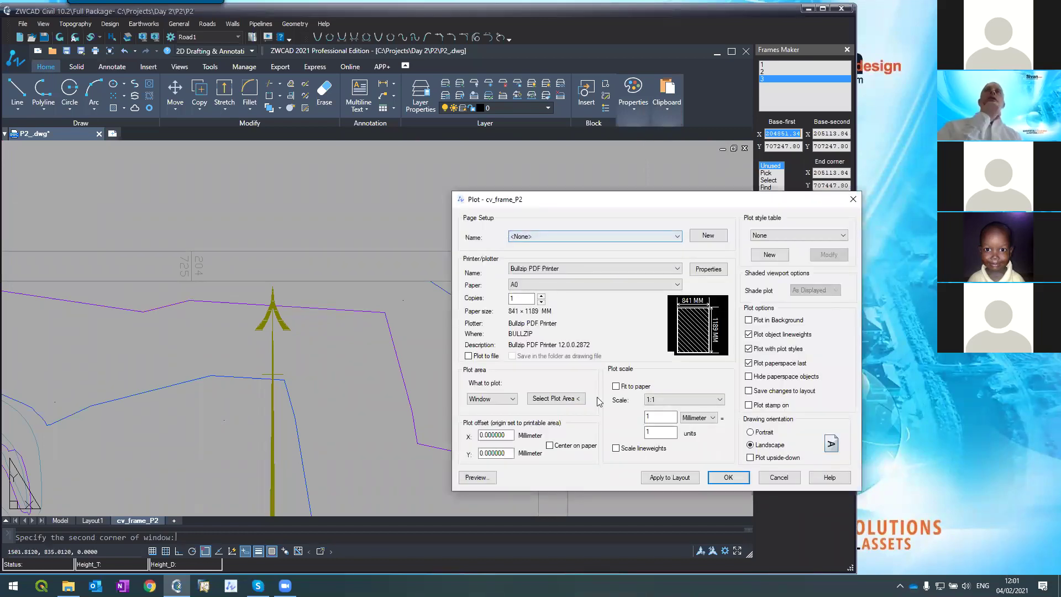
- Preview the first frame's plot on the A0 sheet, then leave the plot setup without plotting
{"action": "left_click", "coordinate": [474, 479]}
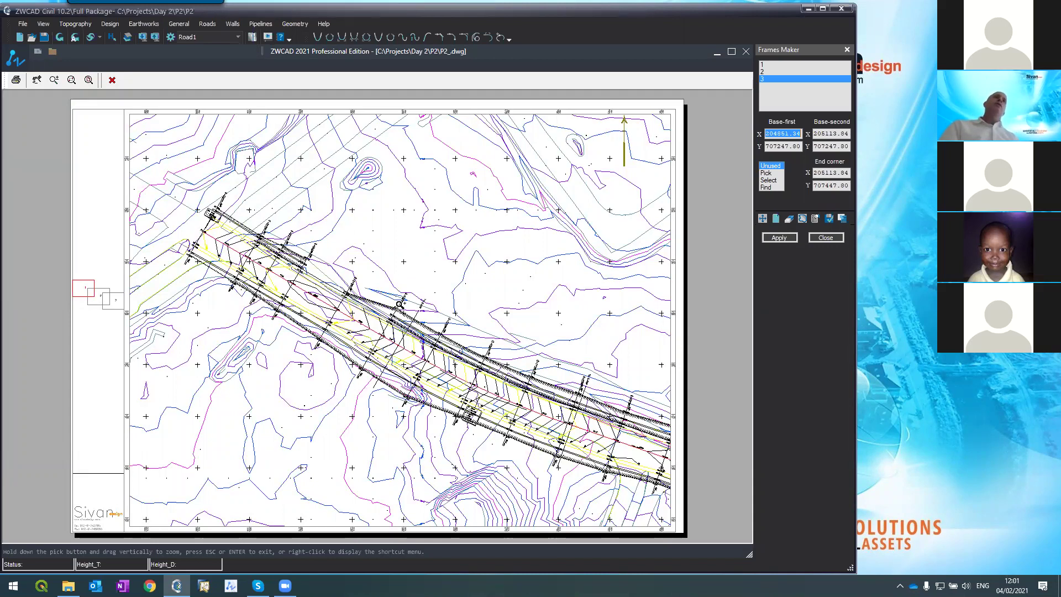
{"action": "key", "text": "Escape"}
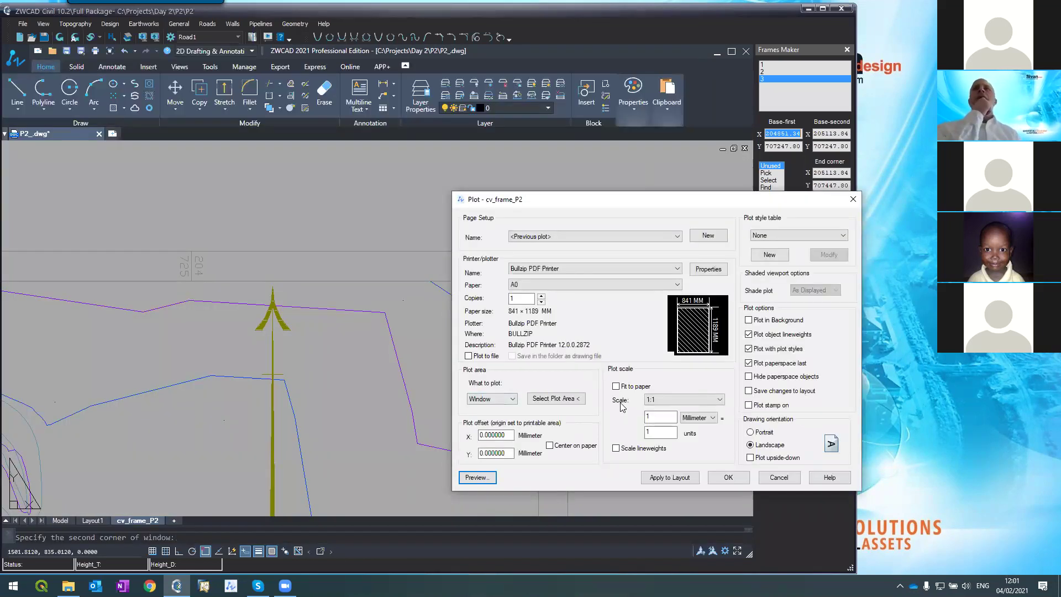
{"action": "left_click", "coordinate": [778, 477]}
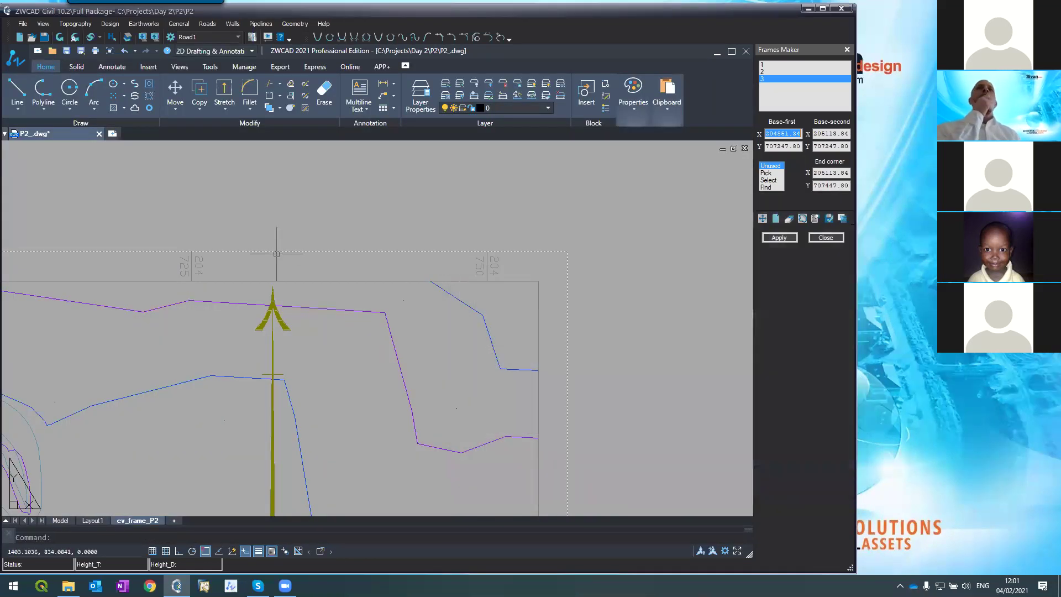
- Switch to model space and examine the paper space scale options in the drawing environment configuration, closing it without saving
{"action": "scroll", "coordinate": [305, 225], "scroll_direction": "down", "scroll_amount": 10}
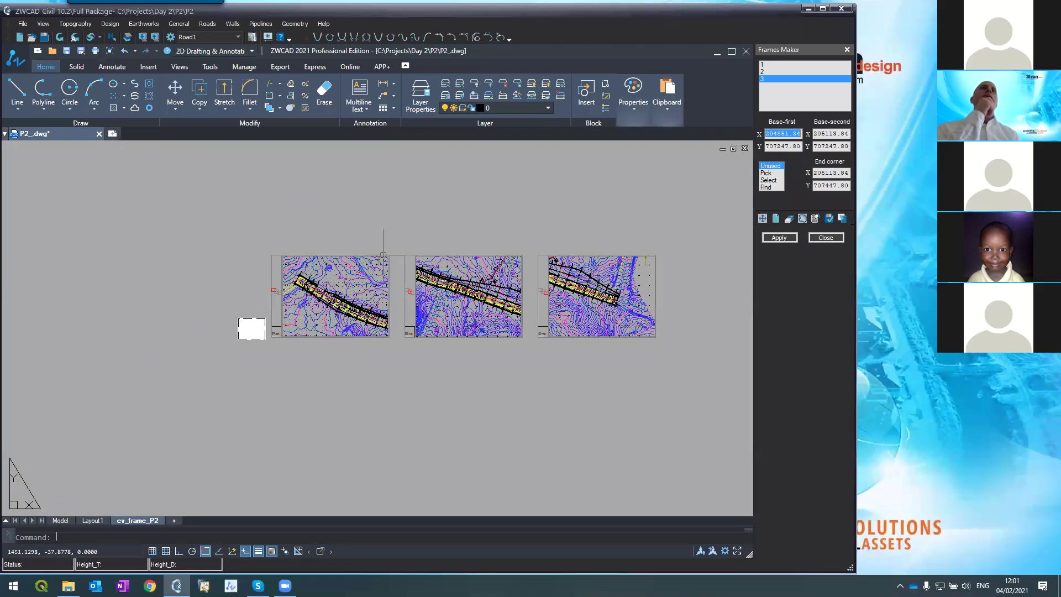
{"action": "scroll", "coordinate": [383, 255], "scroll_direction": "up", "scroll_amount": 2}
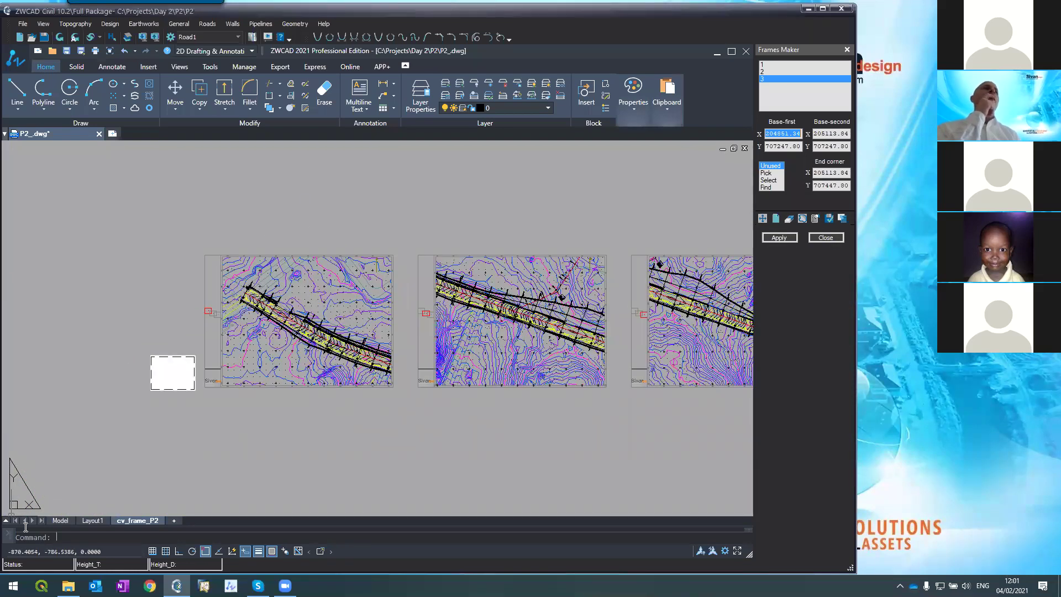
{"action": "left_click", "coordinate": [60, 519]}
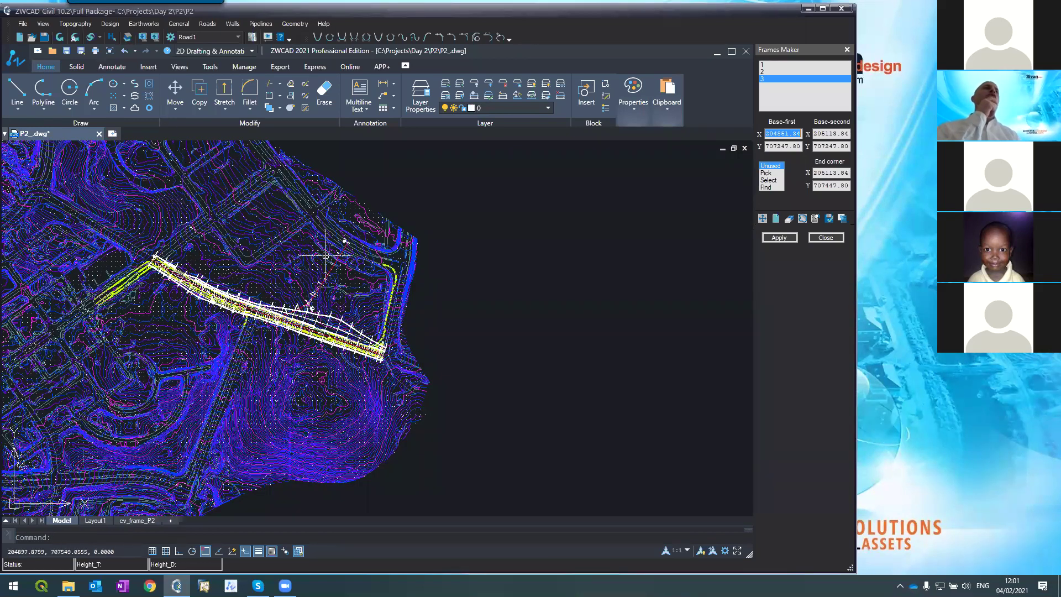
{"action": "scroll", "coordinate": [326, 256], "scroll_direction": "down", "scroll_amount": 2}
{"action": "scroll", "coordinate": [296, 237], "scroll_direction": "up", "scroll_amount": 3}
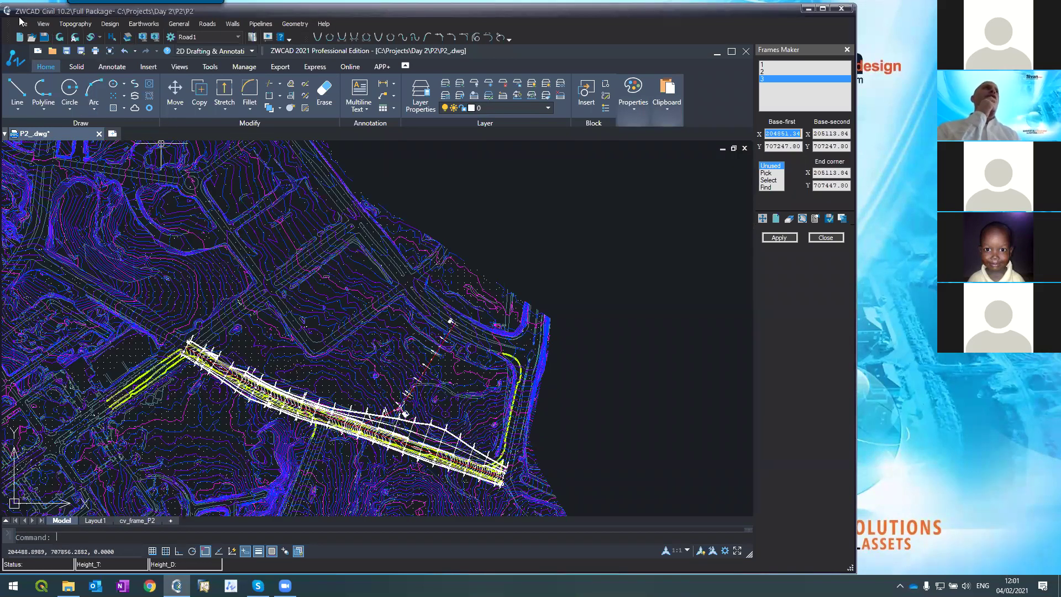
{"action": "left_click", "coordinate": [19, 24]}
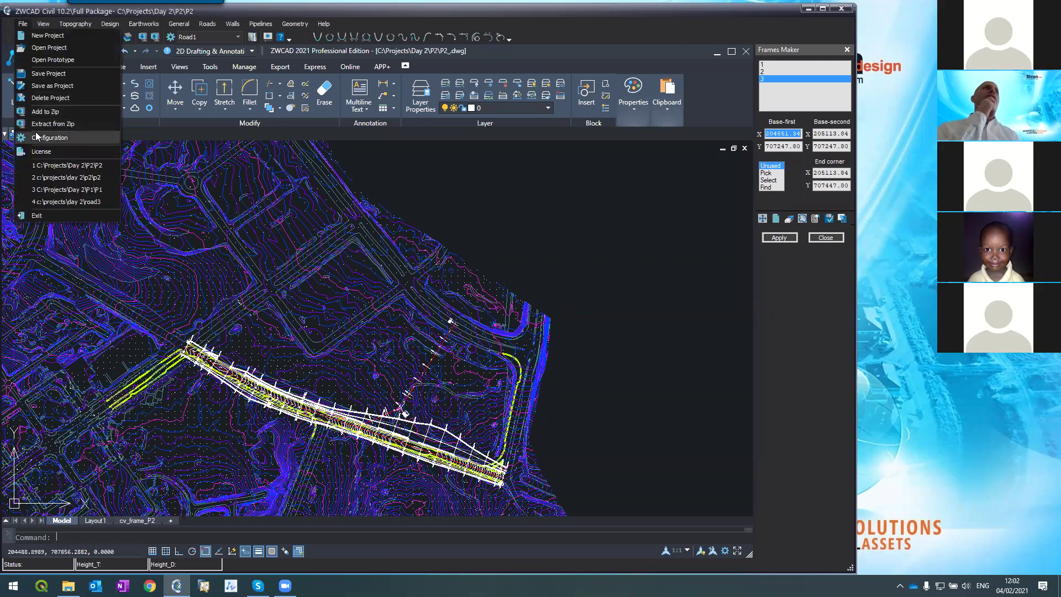
{"action": "left_click", "coordinate": [326, 268]}
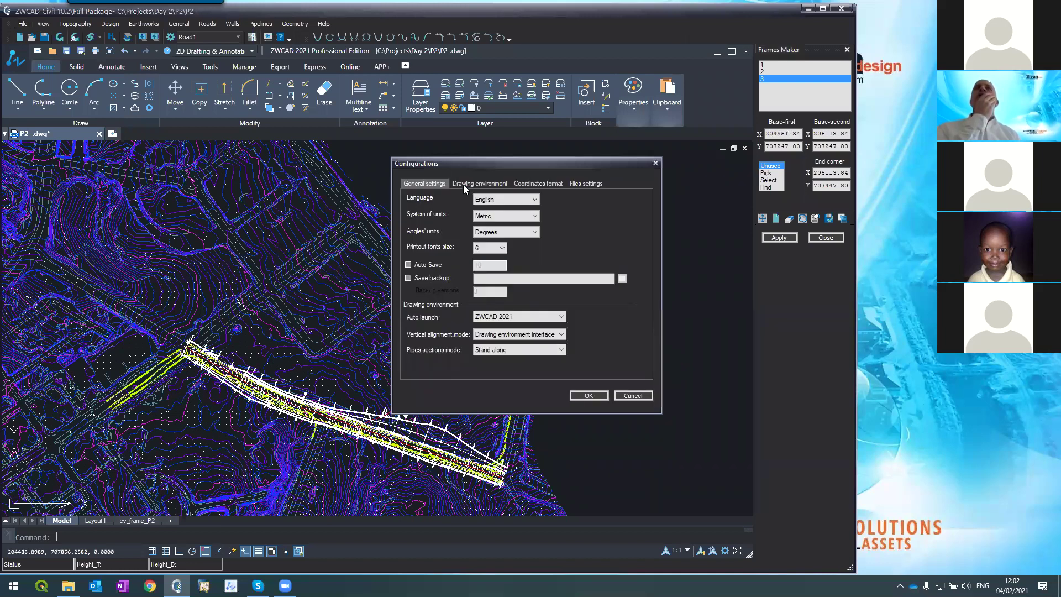
{"action": "left_click", "coordinate": [462, 184]}
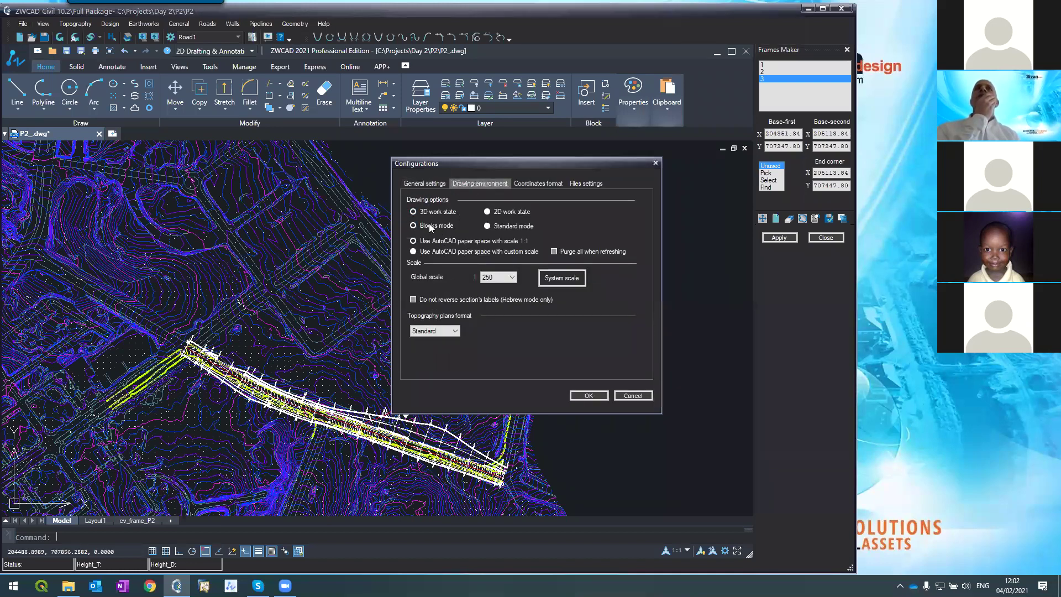
{"action": "left_click", "coordinate": [413, 241]}
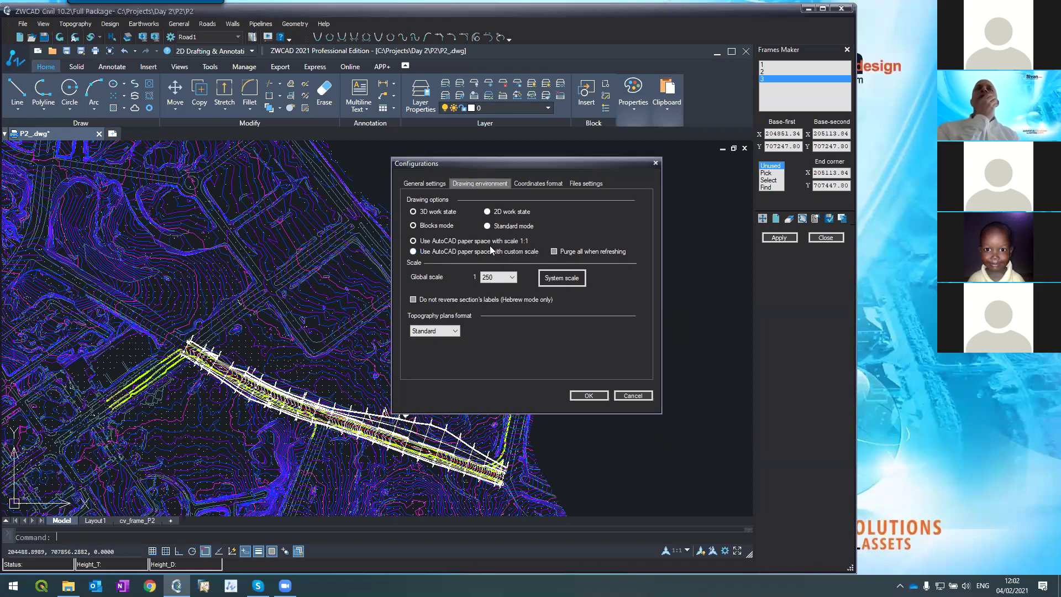
{"action": "left_click", "coordinate": [508, 241]}
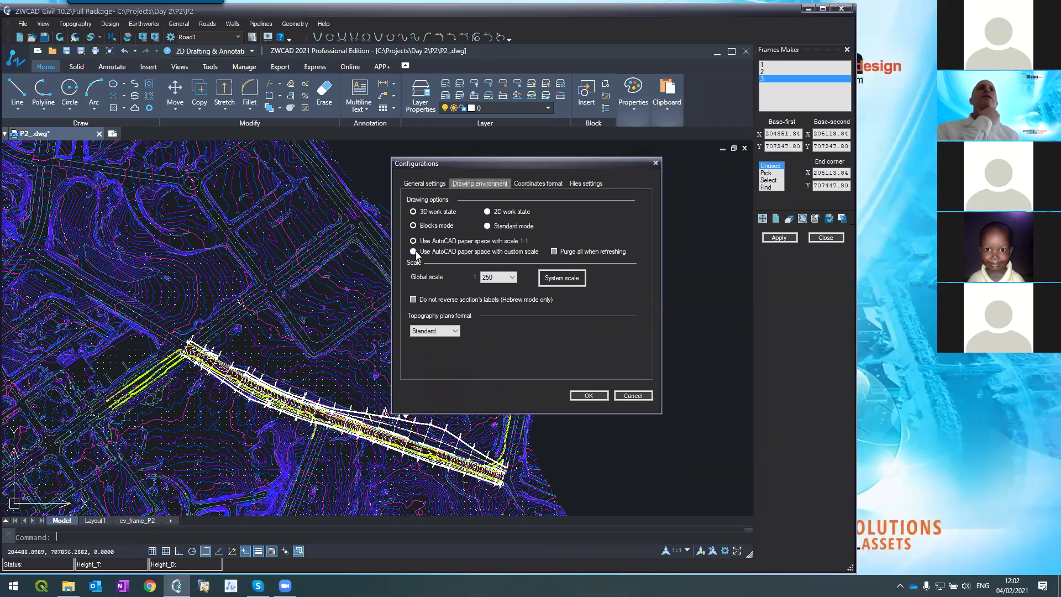
{"action": "left_click", "coordinate": [619, 395]}
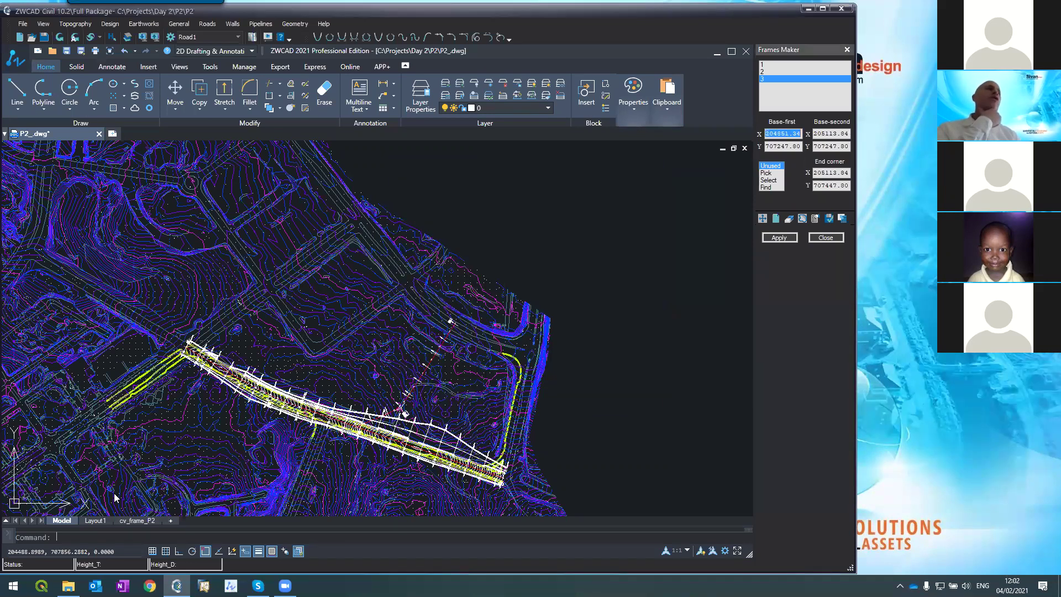
- Return to the cv_frame_P2 layout and check the scale in its plot settings, then cancel the plot
{"action": "left_click", "coordinate": [133, 521]}
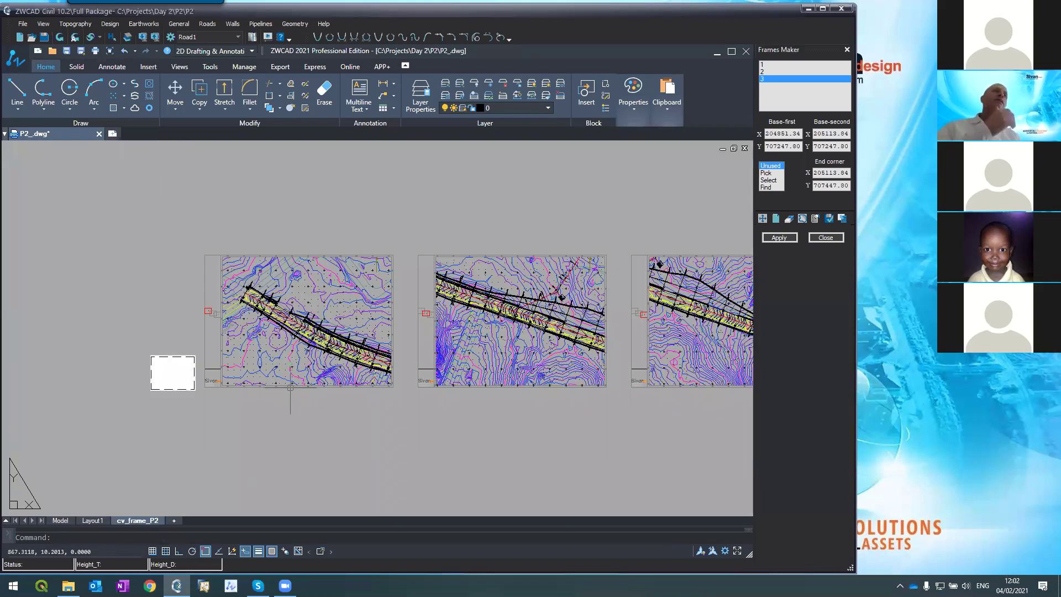
{"action": "type", "text": "PLOT"}
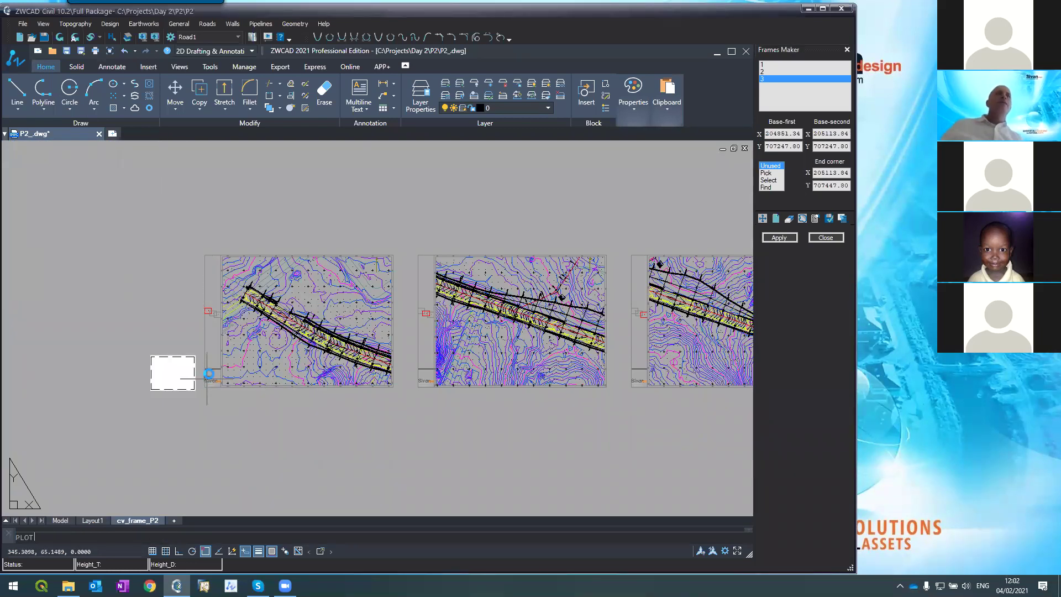
{"action": "key", "text": "Return"}
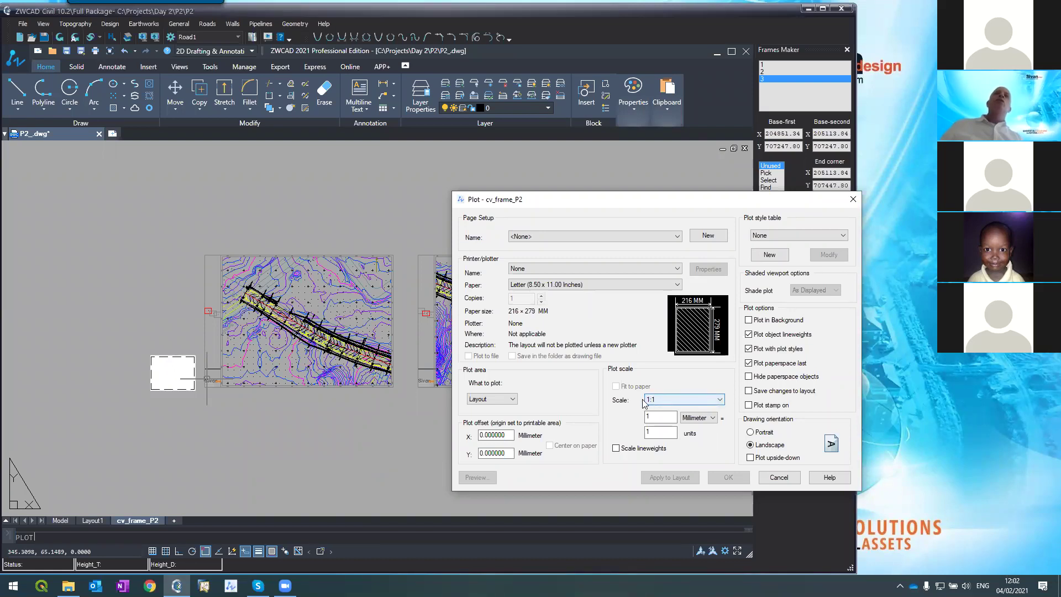
{"action": "left_click", "coordinate": [778, 477]}
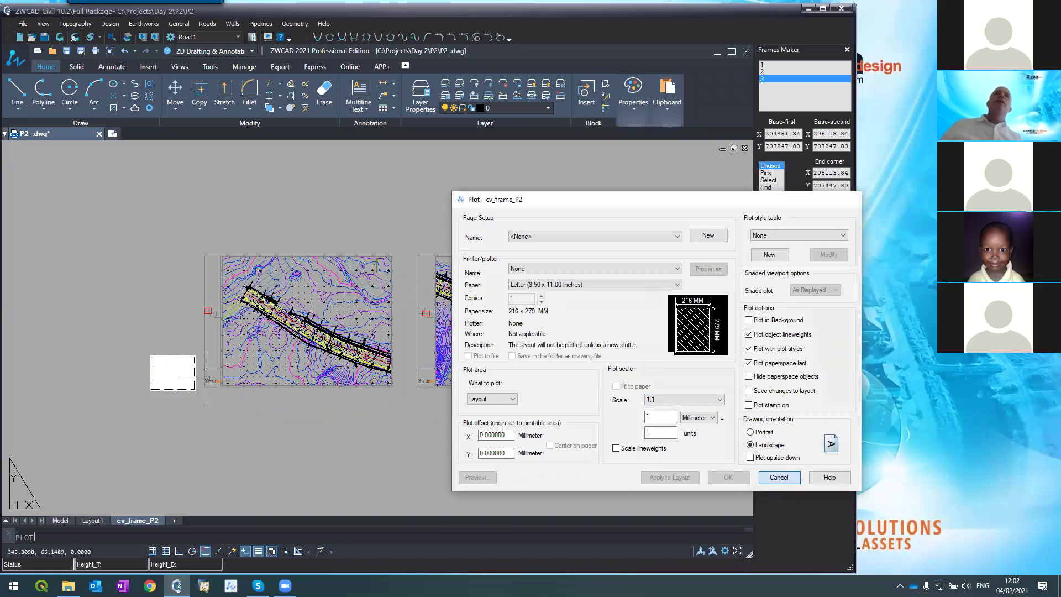
- Configure the drawing environment to use AutoCAD paper space with custom scale
{"action": "left_click", "coordinate": [22, 24]}
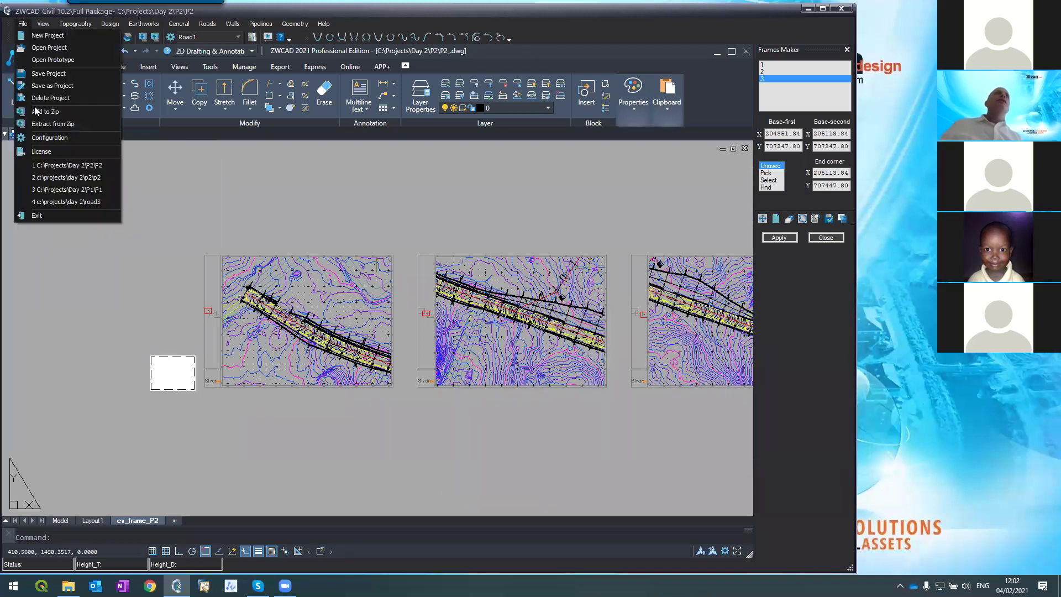
{"action": "left_click", "coordinate": [33, 133]}
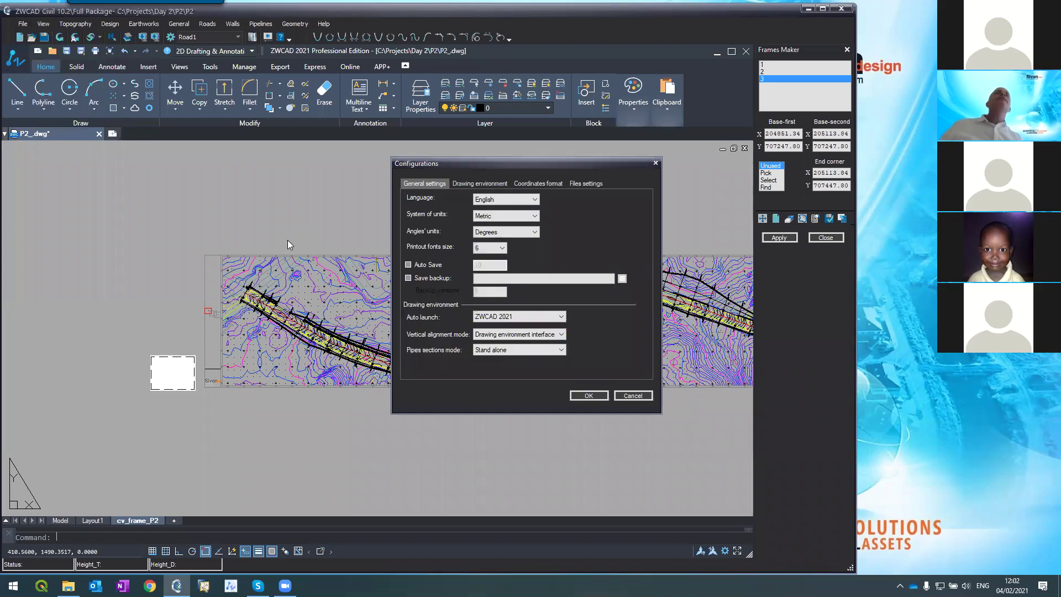
{"action": "left_click", "coordinate": [471, 184]}
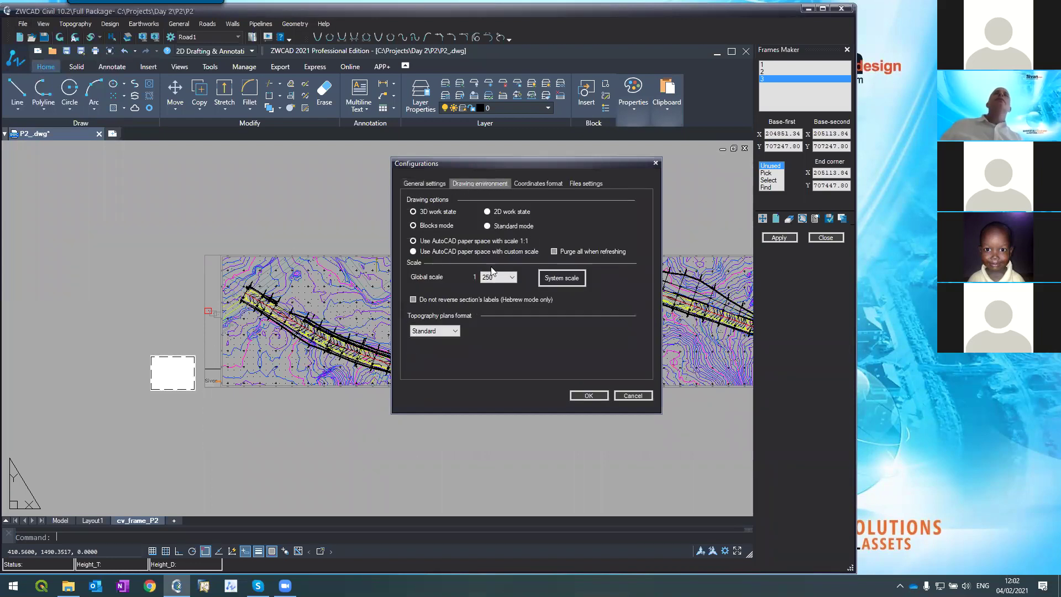
{"action": "left_click", "coordinate": [436, 250]}
{"action": "left_click", "coordinate": [587, 395]}
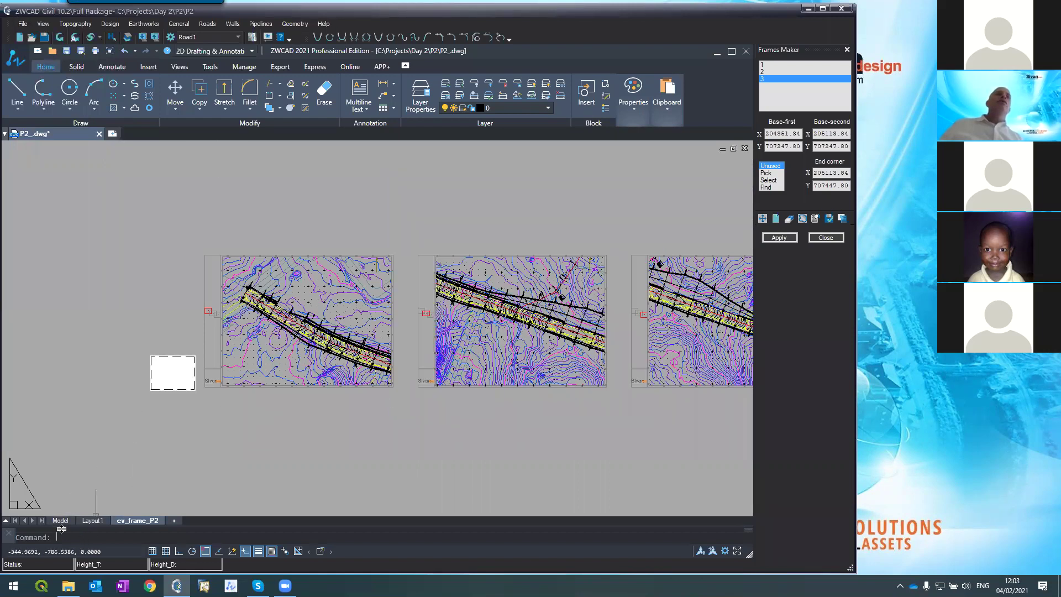
- Recreate the framed cv_frame_P2 layout from model space, accepting the drawing purge
{"action": "left_click", "coordinate": [57, 523]}
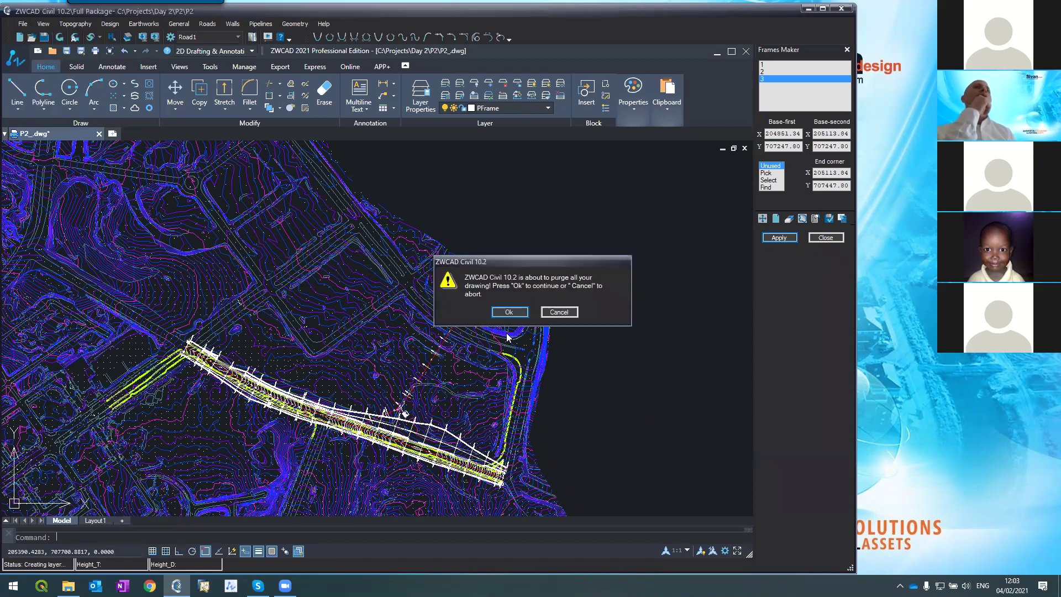
{"action": "left_click", "coordinate": [517, 313]}
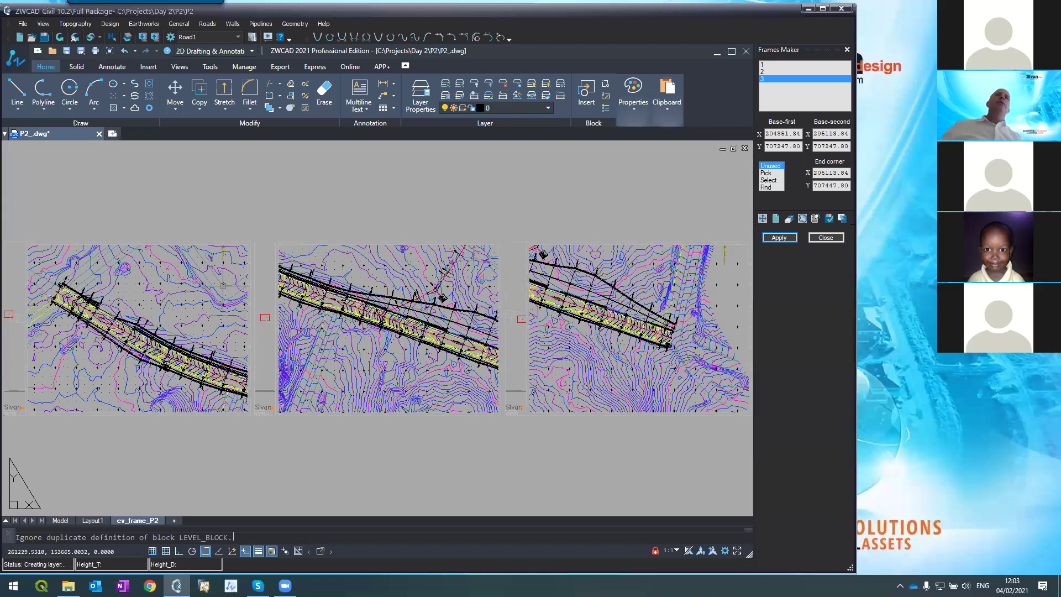
{"action": "scroll", "coordinate": [331, 331], "scroll_direction": "up", "scroll_amount": 4}
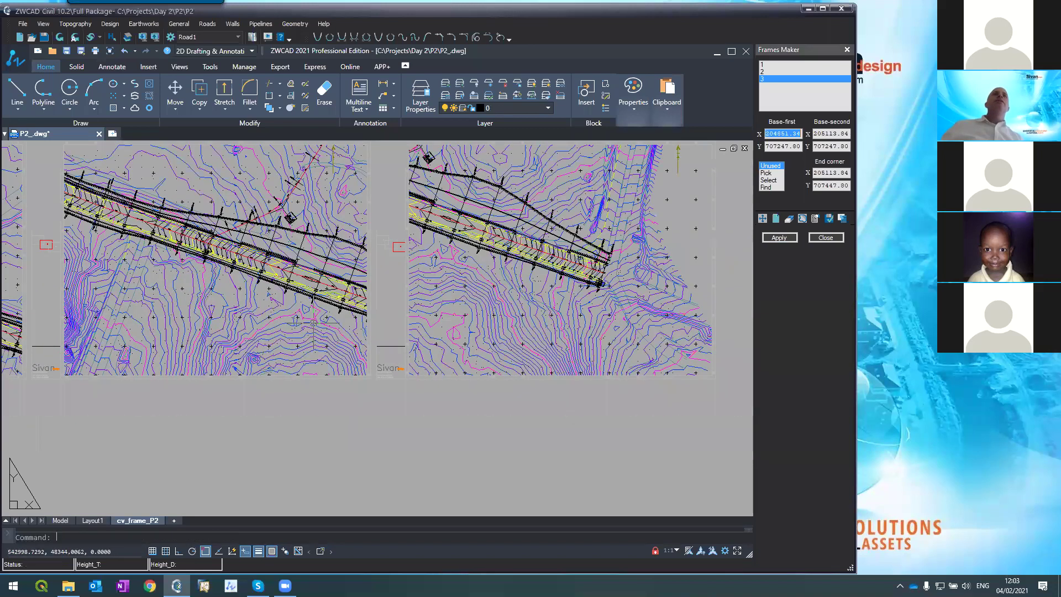
- Set up the layout's plot with the Bullzip PDF Printer and A0 paper
{"action": "type", "text": "pl"}
{"action": "key", "text": "Escape"}
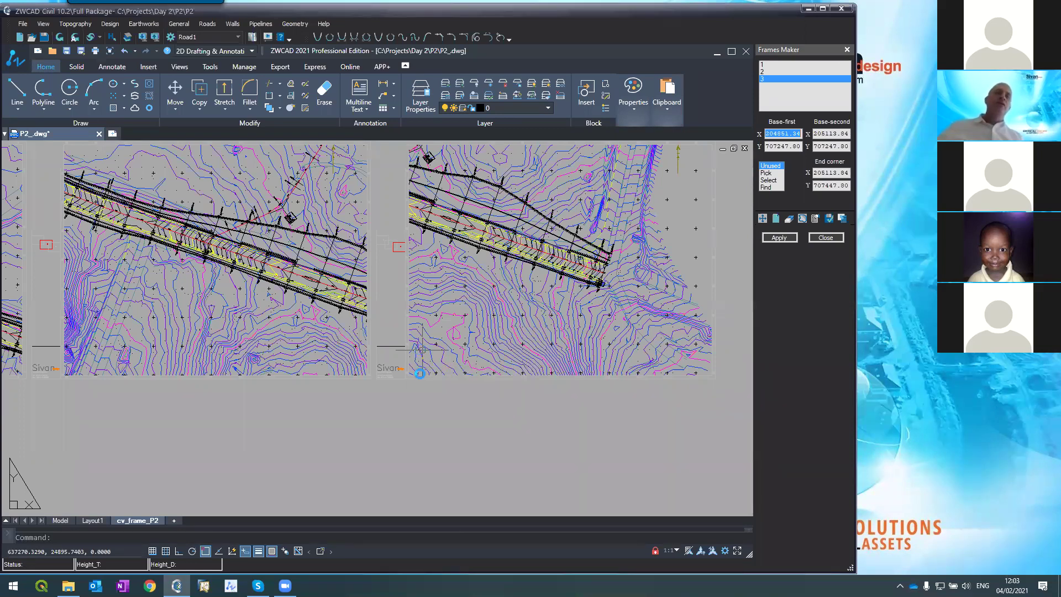
{"action": "key", "text": "ctrl+p"}
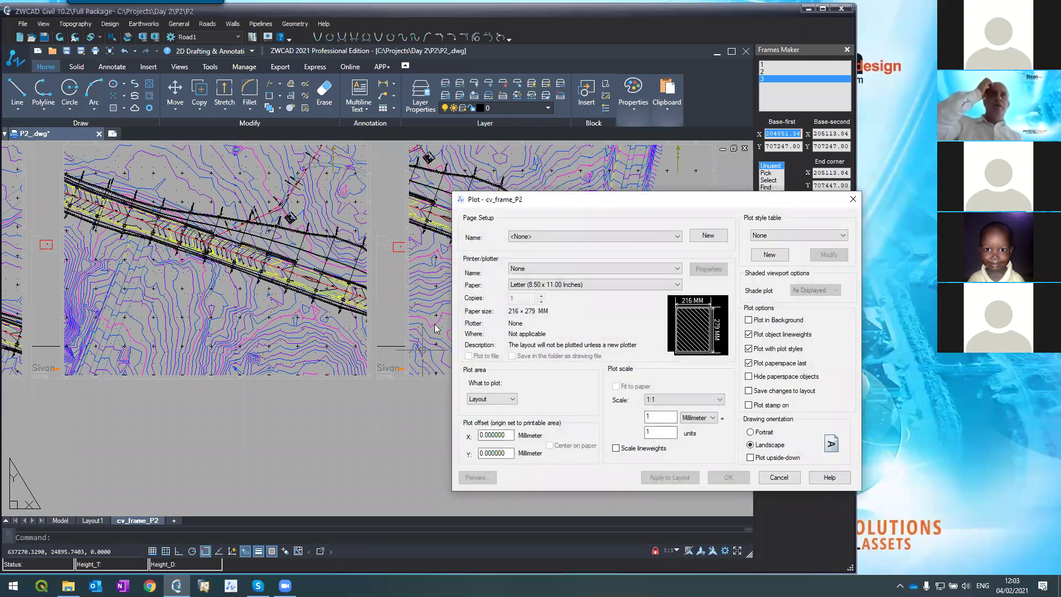
{"action": "left_click", "coordinate": [523, 270]}
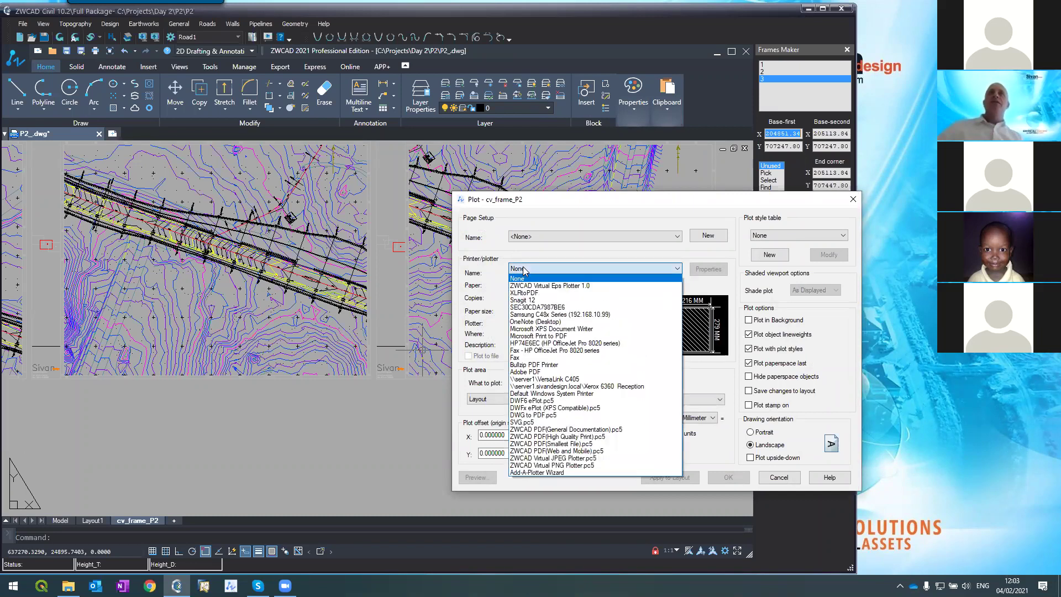
{"action": "left_click", "coordinate": [525, 364]}
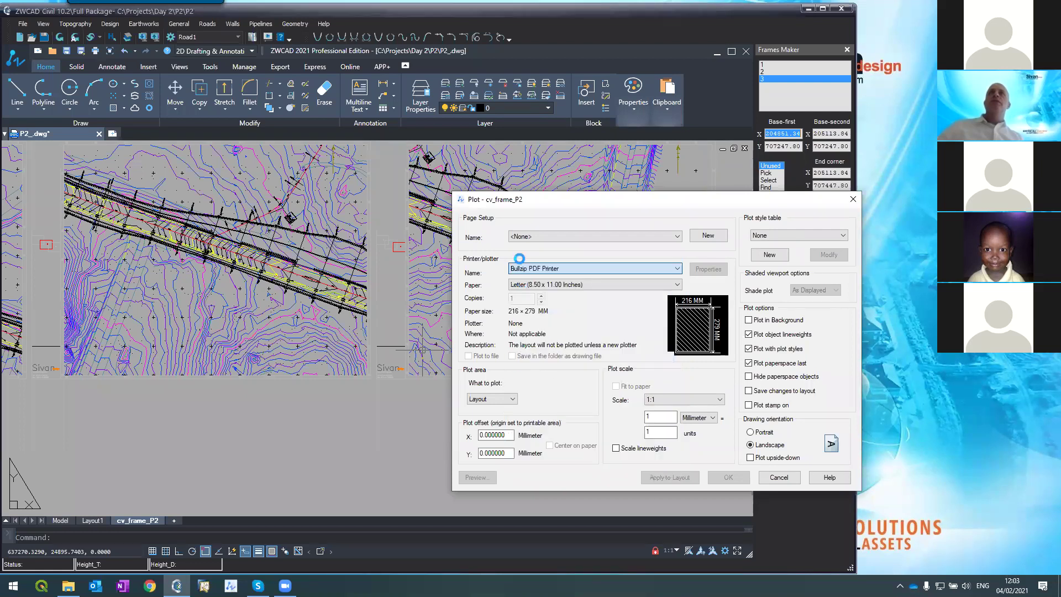
{"action": "left_click", "coordinate": [532, 290]}
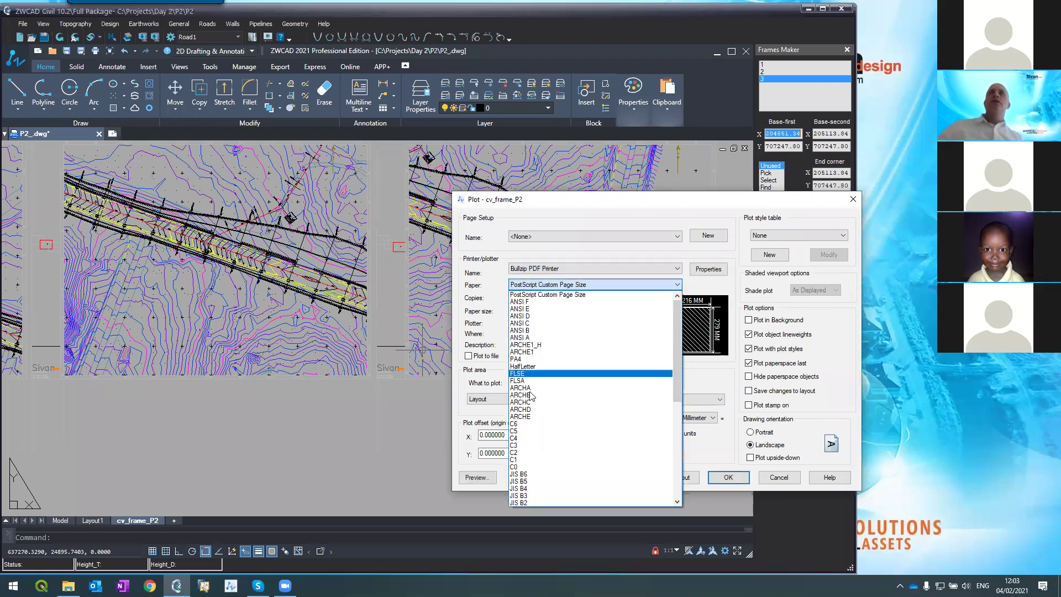
{"action": "scroll", "coordinate": [512, 420], "scroll_direction": "down", "scroll_amount": 8}
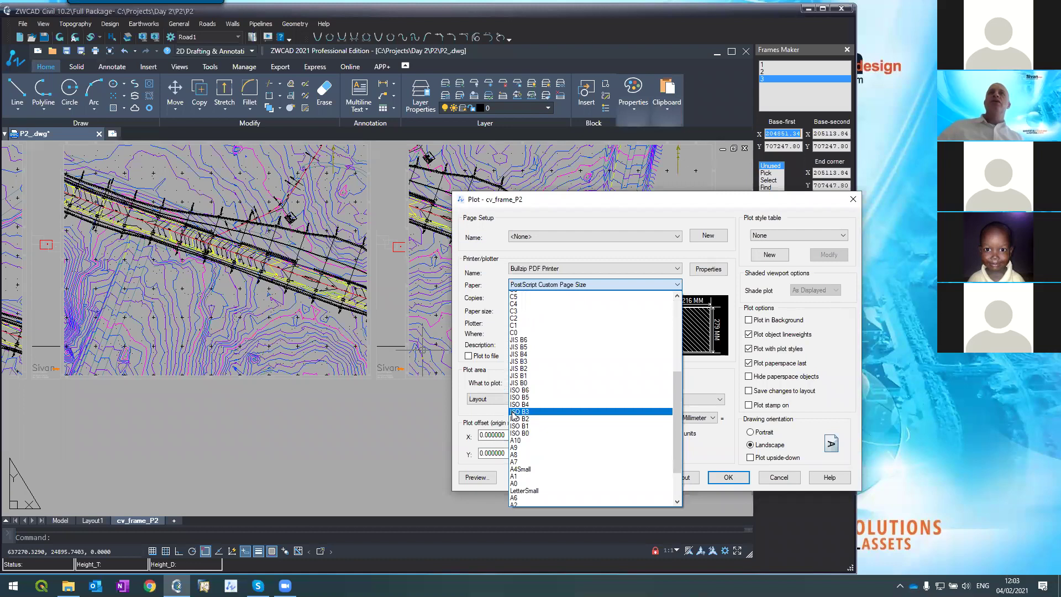
{"action": "left_click", "coordinate": [513, 446]}
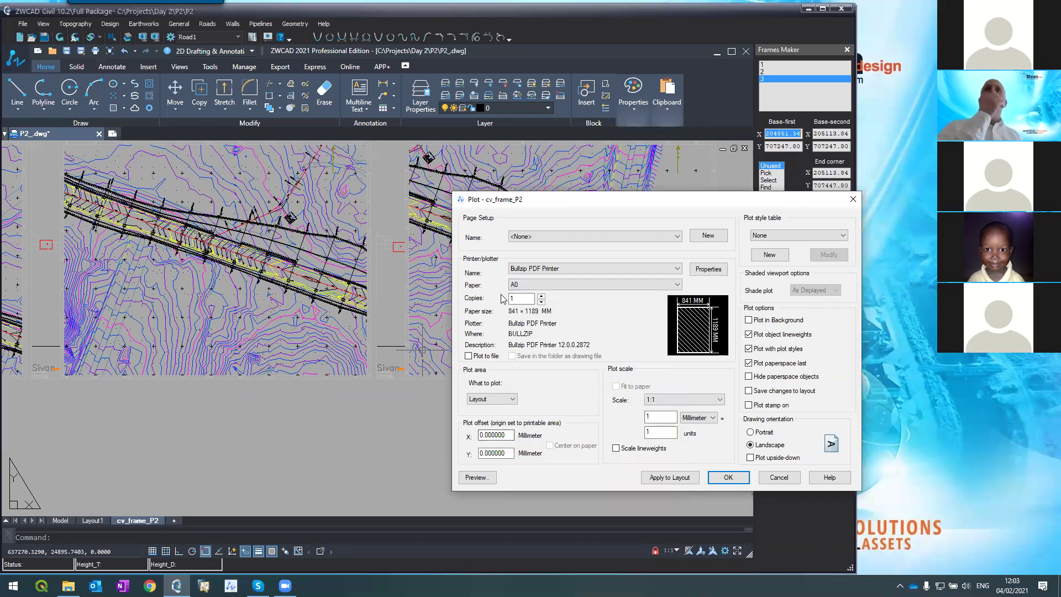
- Set the plot area to a window spanning the outer corners of the third frame
{"action": "left_click", "coordinate": [488, 398]}
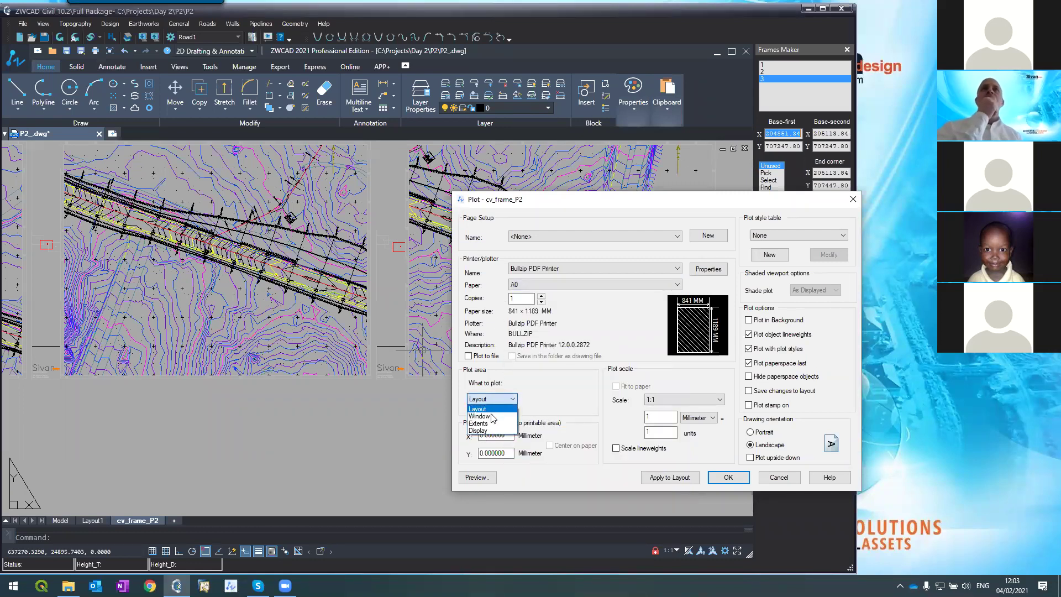
{"action": "left_click", "coordinate": [489, 432]}
{"action": "scroll", "coordinate": [331, 354], "scroll_direction": "down", "scroll_amount": 4}
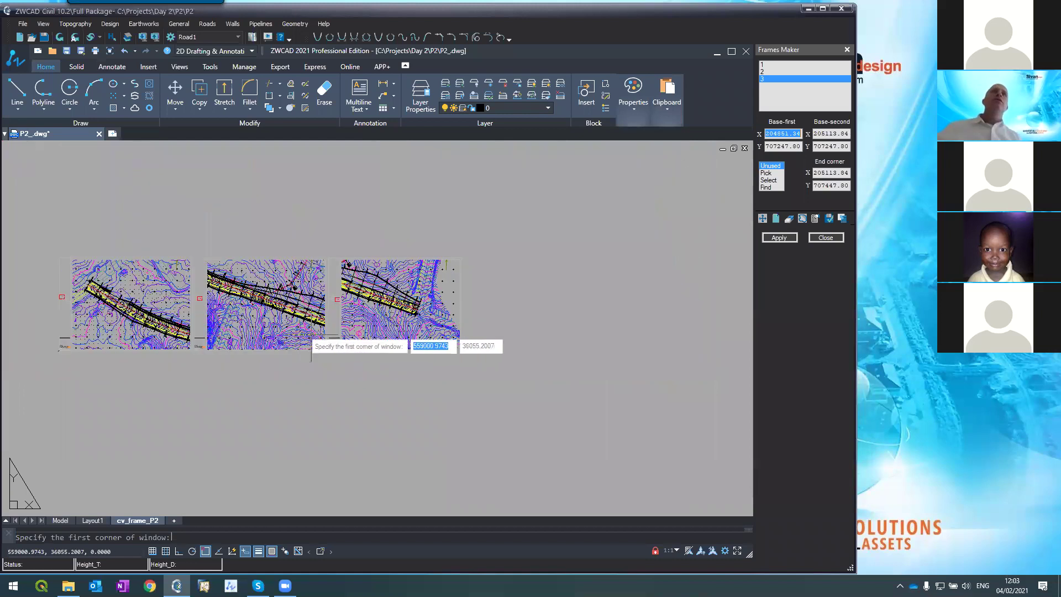
{"action": "scroll", "coordinate": [326, 331], "scroll_direction": "up", "scroll_amount": 5}
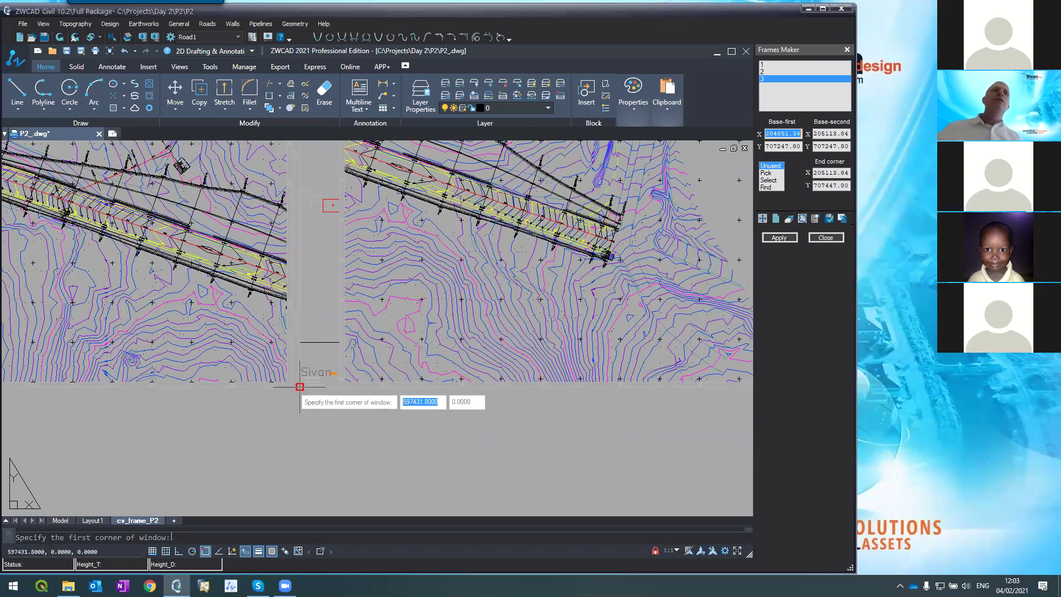
{"action": "left_click", "coordinate": [299, 387]}
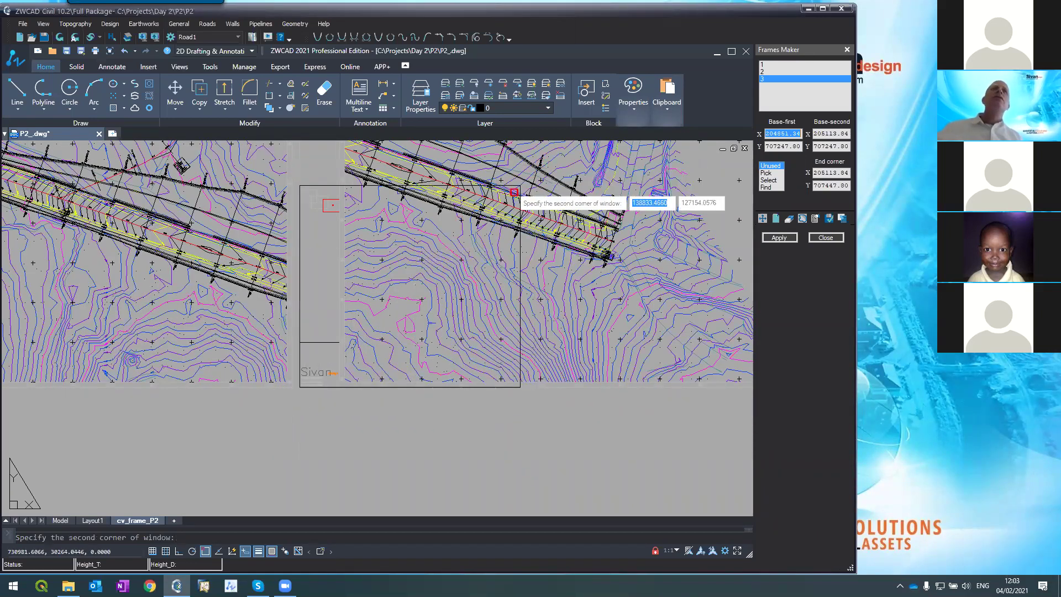
{"action": "scroll", "coordinate": [519, 191], "scroll_direction": "down", "scroll_amount": 3}
{"action": "scroll", "coordinate": [608, 151], "scroll_direction": "up", "scroll_amount": 5}
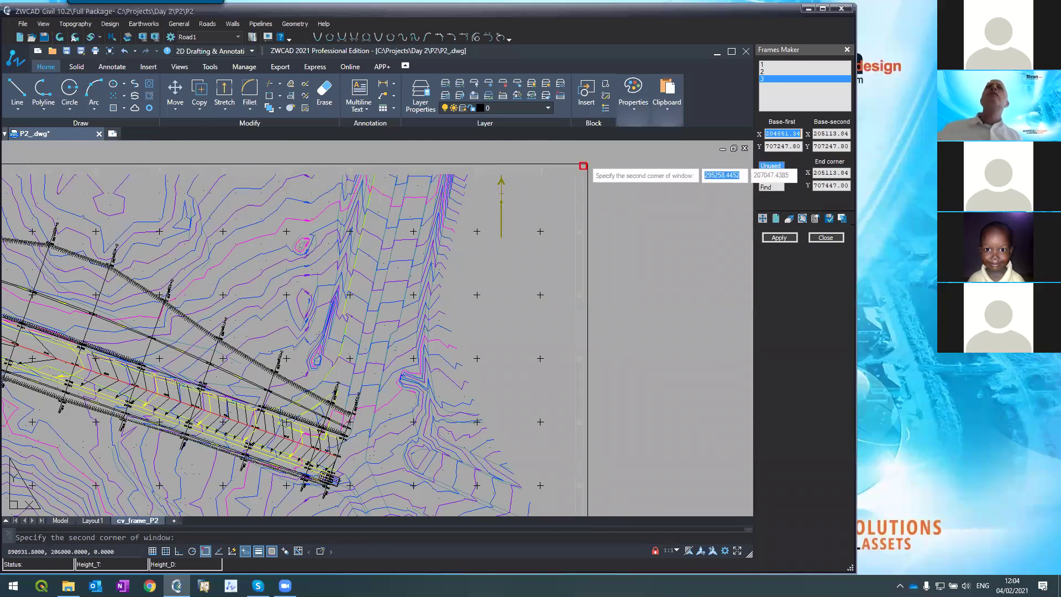
{"action": "left_click", "coordinate": [583, 166]}
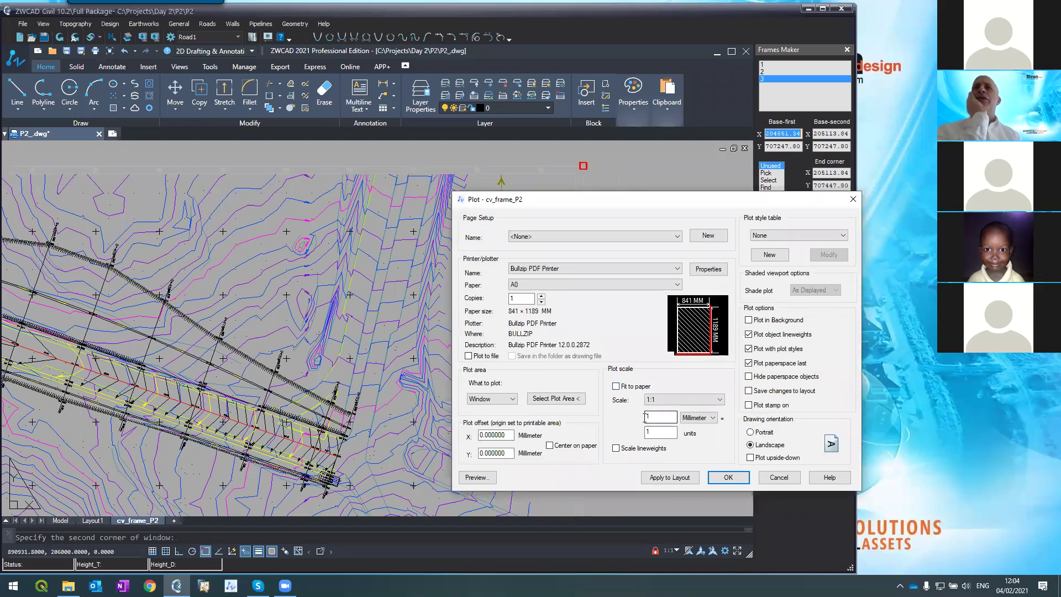
- Set the plot scale to 1 mm = 250 units, preview the sheet and save the plot as PDF under the proposed file name
{"action": "left_click", "coordinate": [652, 433]}
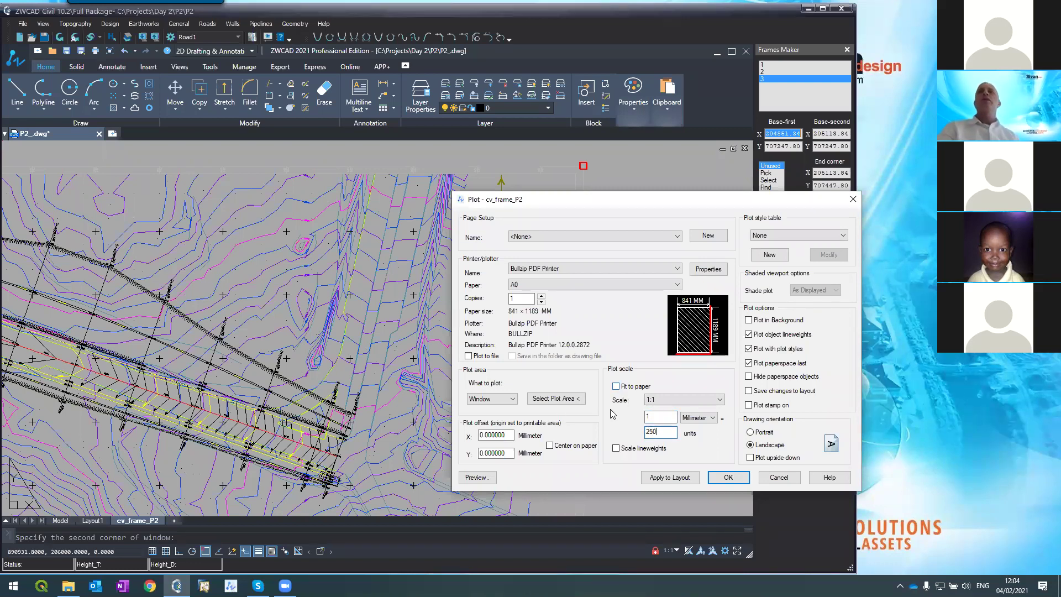
{"action": "left_click", "coordinate": [473, 477]}
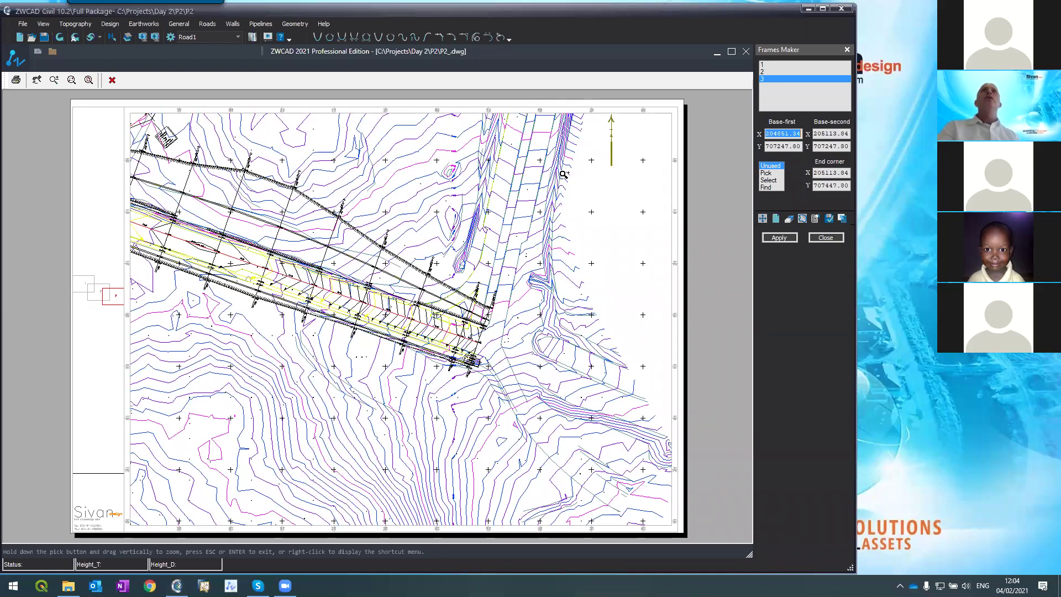
{"action": "key", "text": "Escape"}
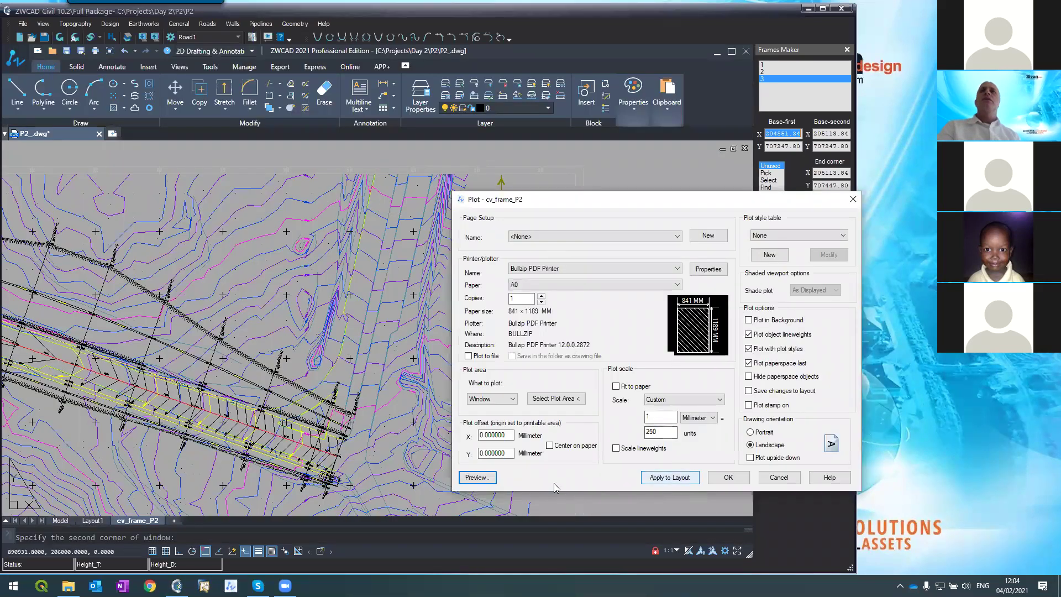
{"action": "left_click", "coordinate": [735, 482]}
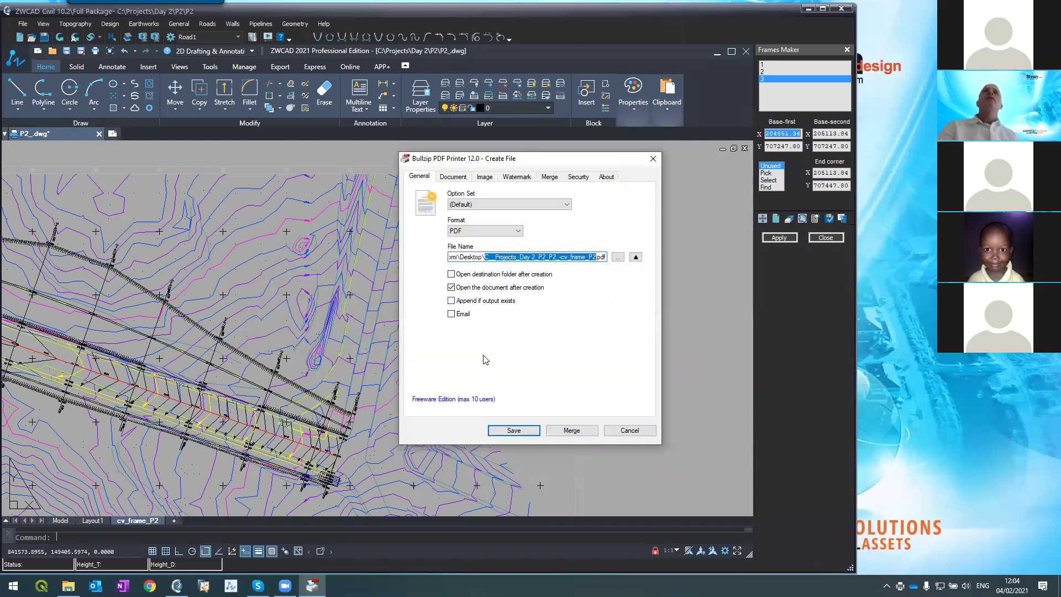
{"action": "left_click", "coordinate": [517, 435]}
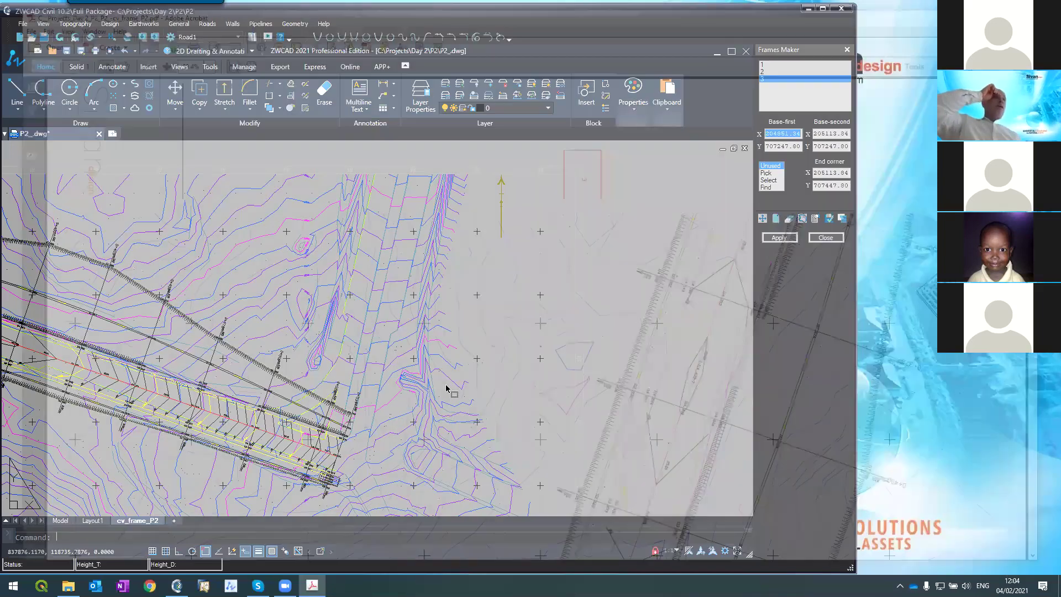
- Examine the plotted sheet in Adobe Acrobat, both as a full page and in detail, then close the PDF
{"action": "scroll", "coordinate": [393, 271], "scroll_direction": "down", "scroll_amount": 2, "text": "ctrl"}
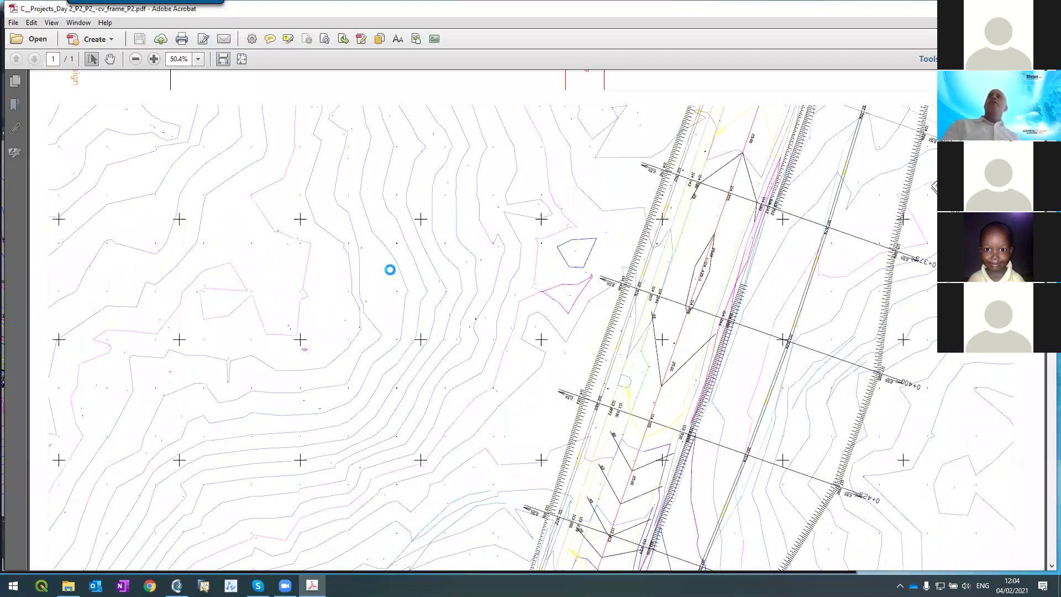
{"action": "scroll", "coordinate": [391, 272], "scroll_direction": "up", "scroll_amount": 2, "text": "ctrl"}
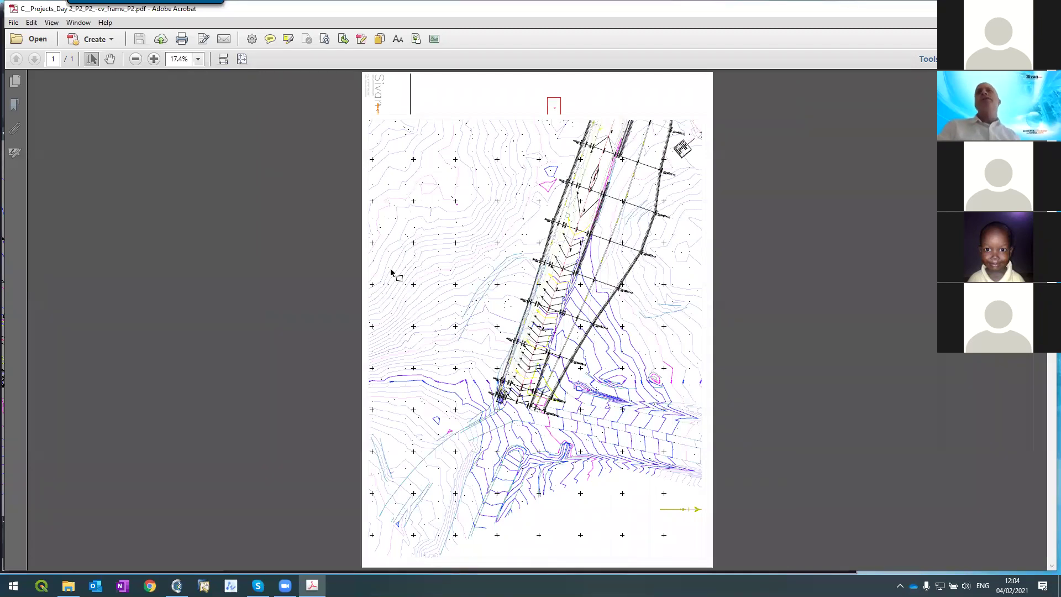
{"action": "scroll", "coordinate": [690, 285], "scroll_direction": "up", "scroll_amount": 1, "text": "ctrl"}
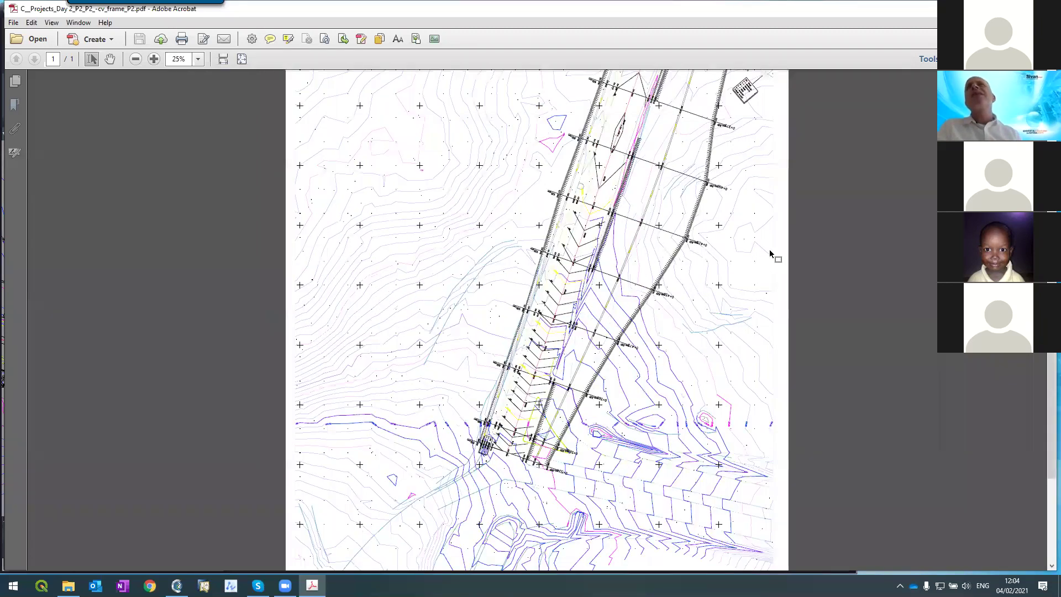
{"action": "scroll", "coordinate": [782, 166], "scroll_direction": "up", "scroll_amount": 1, "text": "ctrl"}
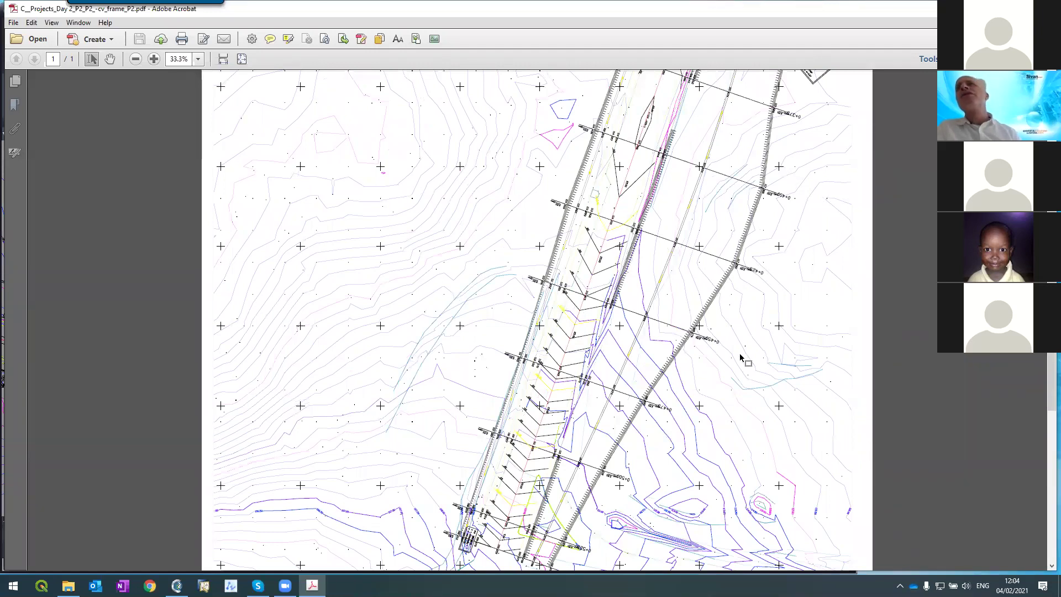
{"action": "scroll", "coordinate": [698, 346], "scroll_direction": "down", "scroll_amount": 4, "text": "ctrl"}
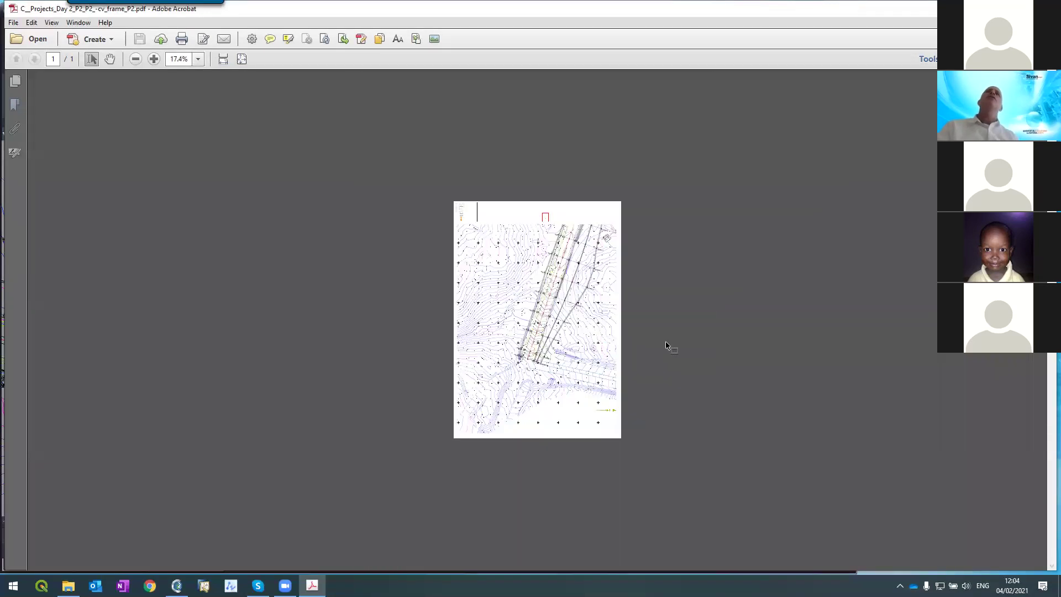
{"action": "key", "text": "ctrl+0"}
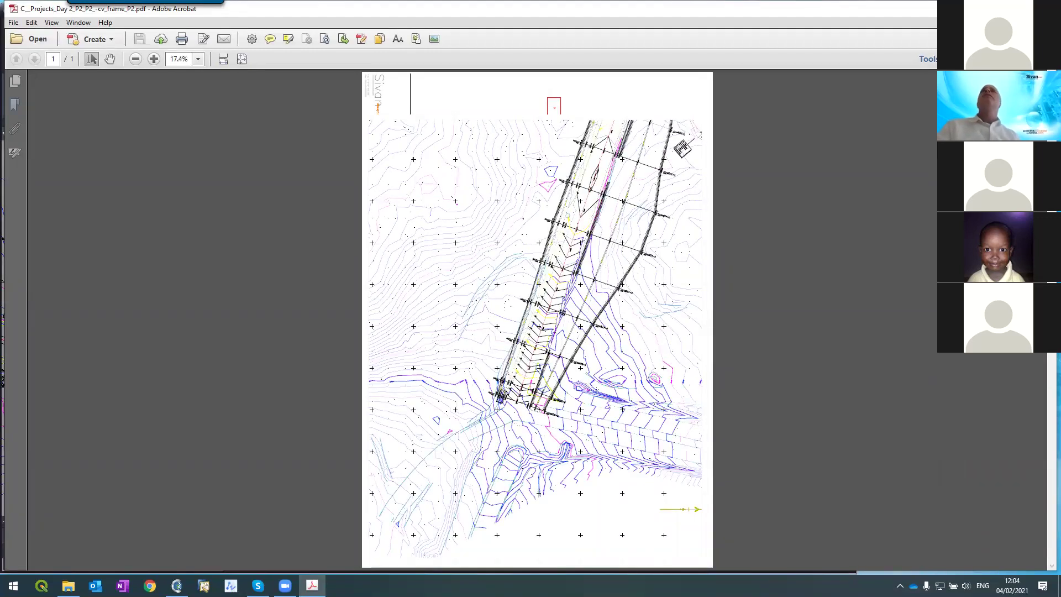
{"action": "key", "text": "alt+F4"}
{"action": "left_click", "coordinate": [445, 403]}
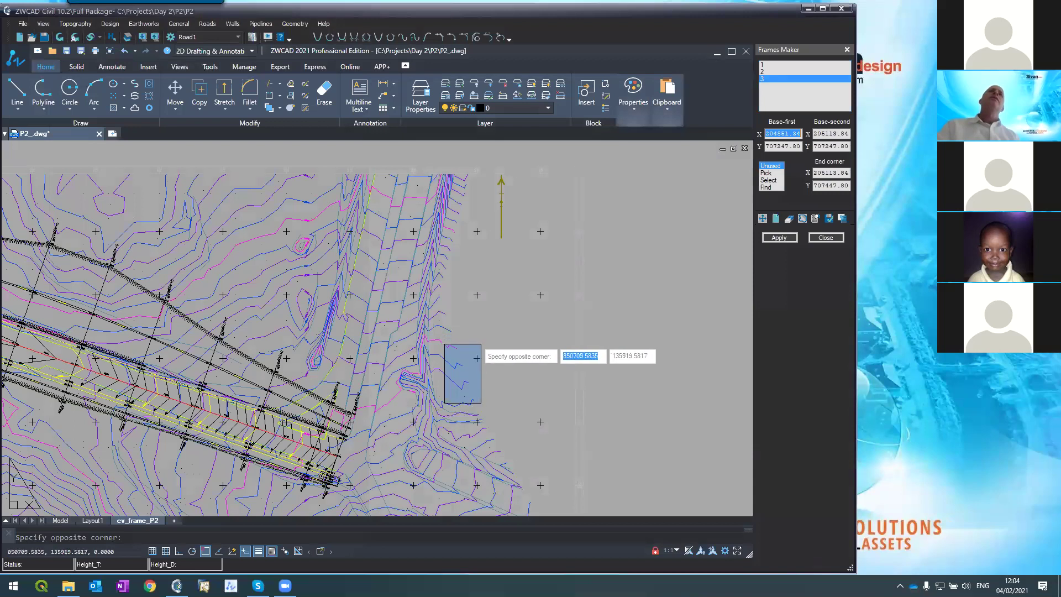
{"action": "left_click", "coordinate": [520, 340]}
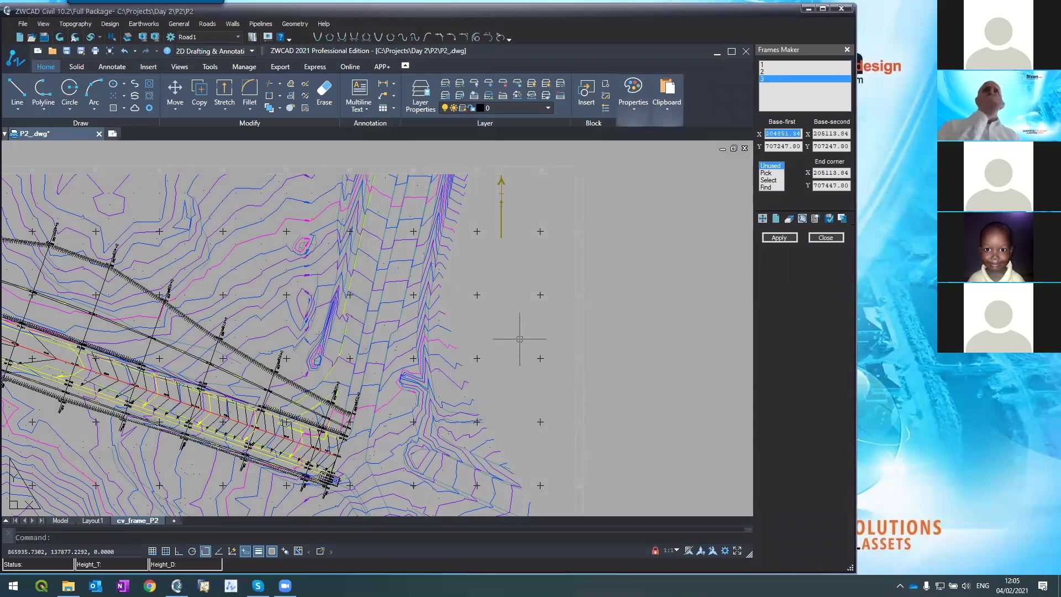
{"action": "scroll", "coordinate": [517, 341], "scroll_direction": "down", "scroll_amount": 5}
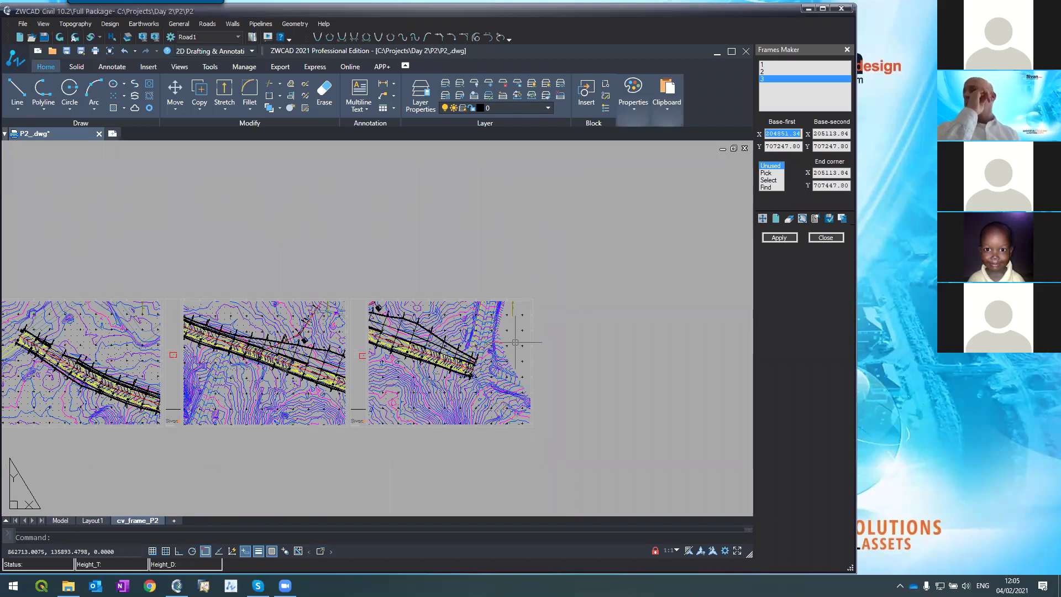
{"action": "scroll", "coordinate": [515, 342], "scroll_direction": "down", "scroll_amount": 4}
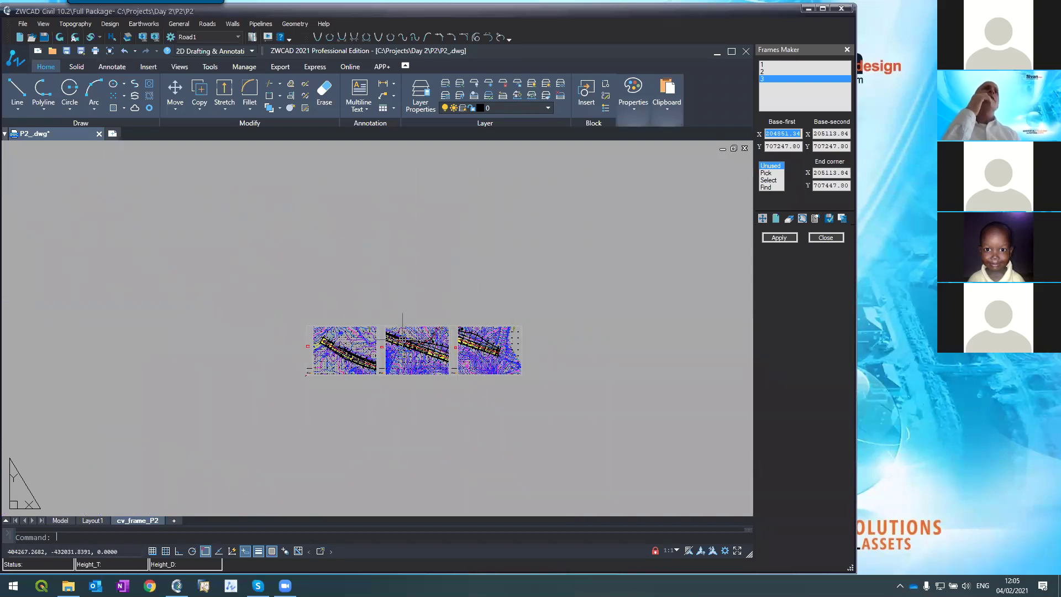
{"action": "scroll", "coordinate": [401, 338], "scroll_direction": "up", "scroll_amount": 6}
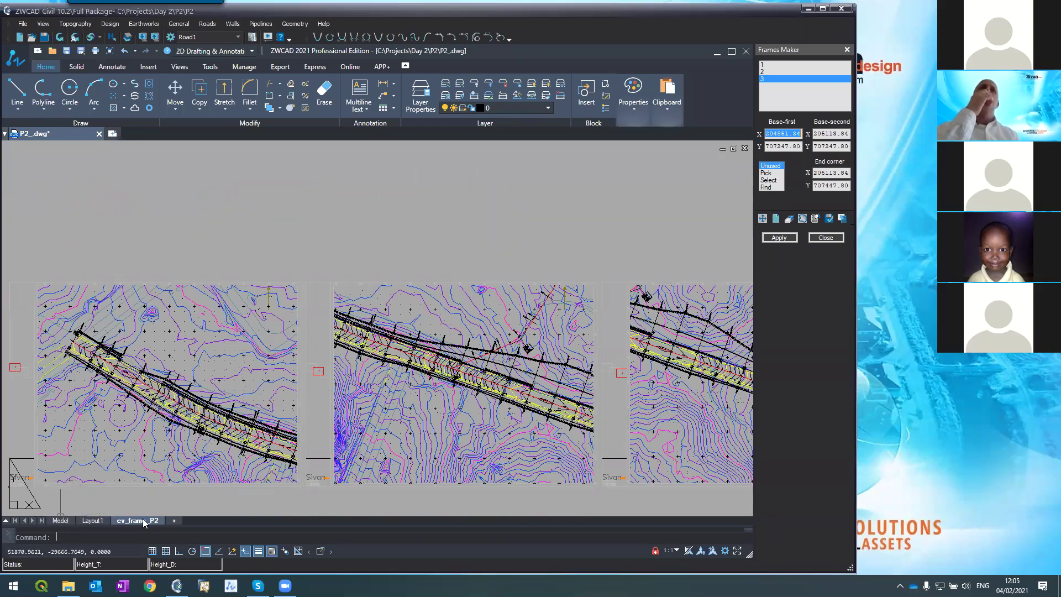
- Switch to model space and thaw the UNUSED layer to show the three frame rectangles
{"action": "left_click", "coordinate": [60, 520]}
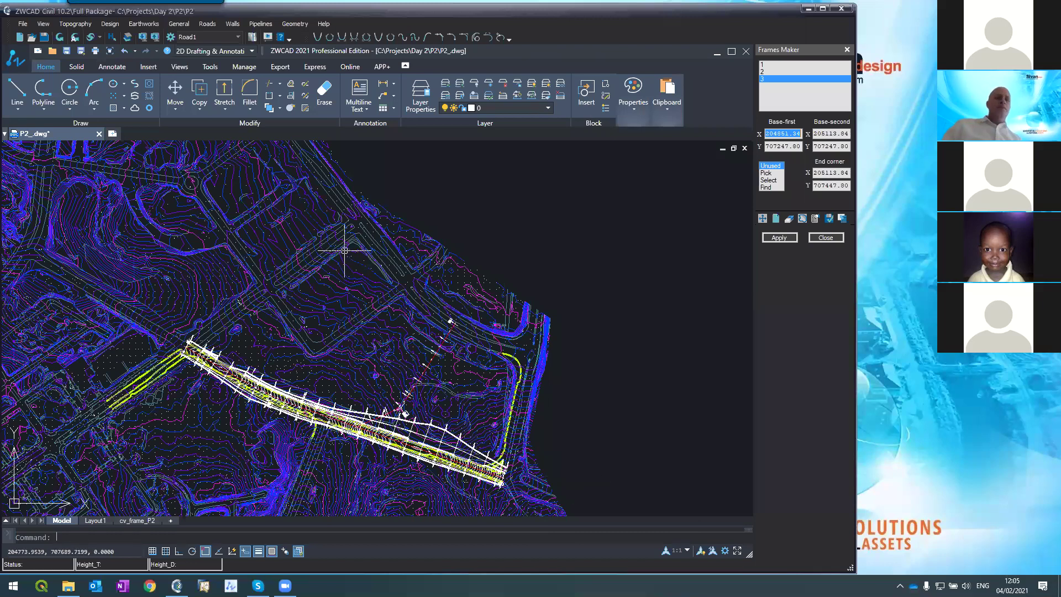
{"action": "type", "text": "la"}
{"action": "key", "text": "Return"}
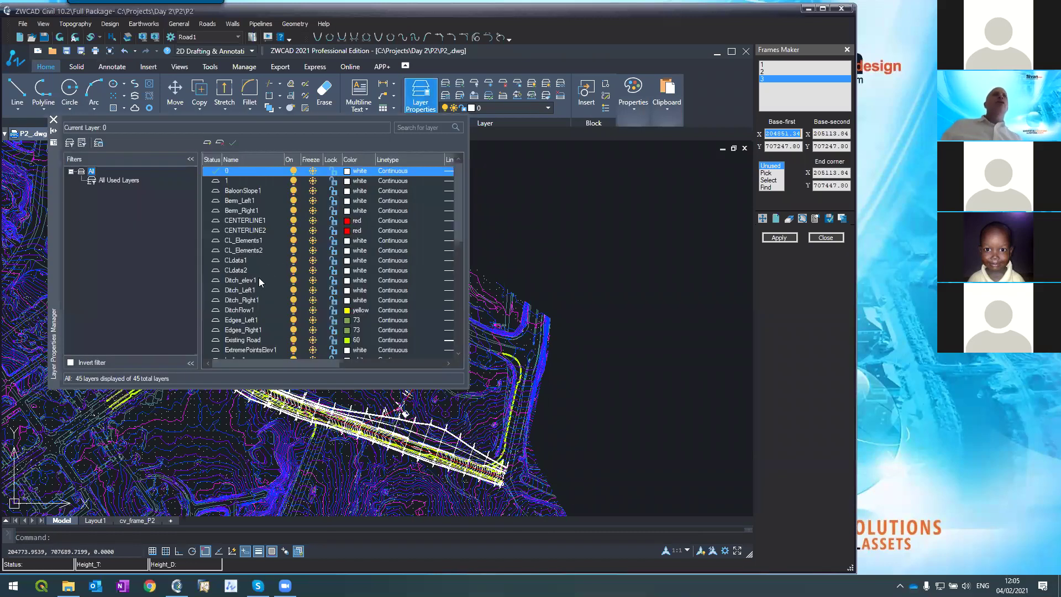
{"action": "scroll", "coordinate": [258, 295], "scroll_direction": "down", "scroll_amount": 2}
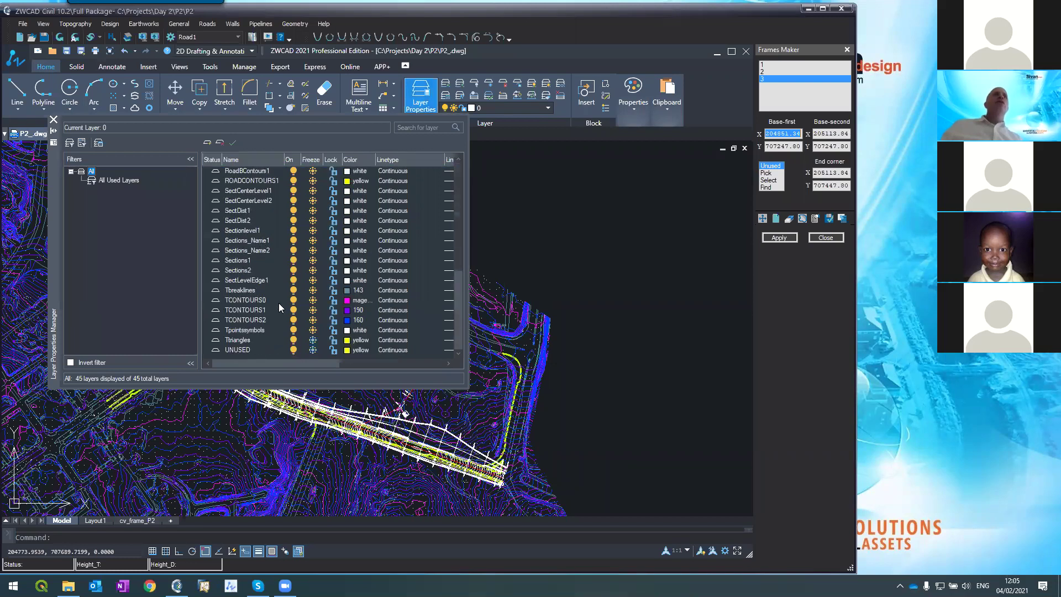
{"action": "left_click", "coordinate": [312, 351]}
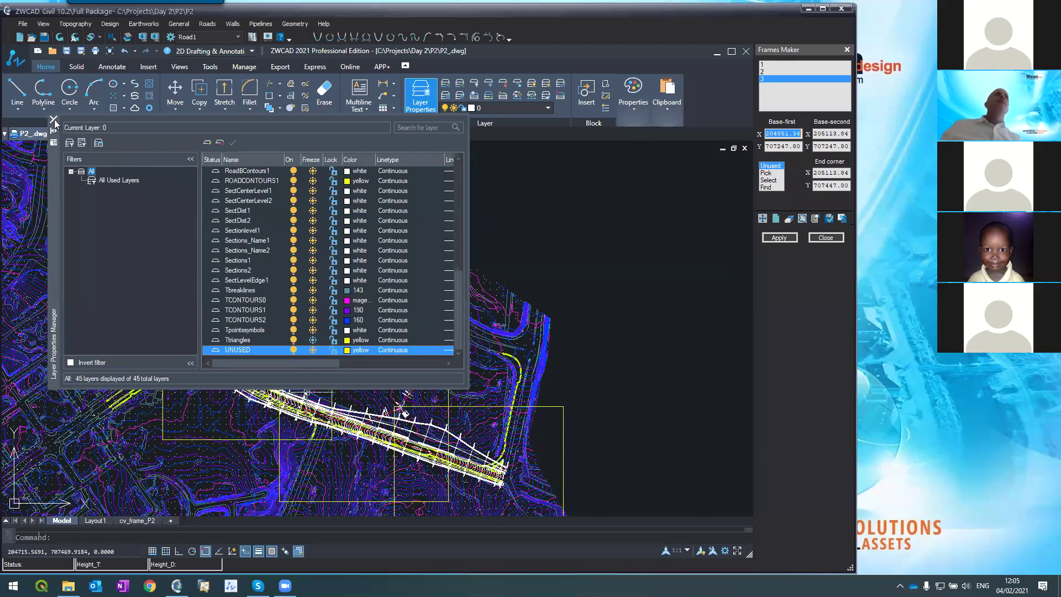
{"action": "left_click", "coordinate": [53, 119]}
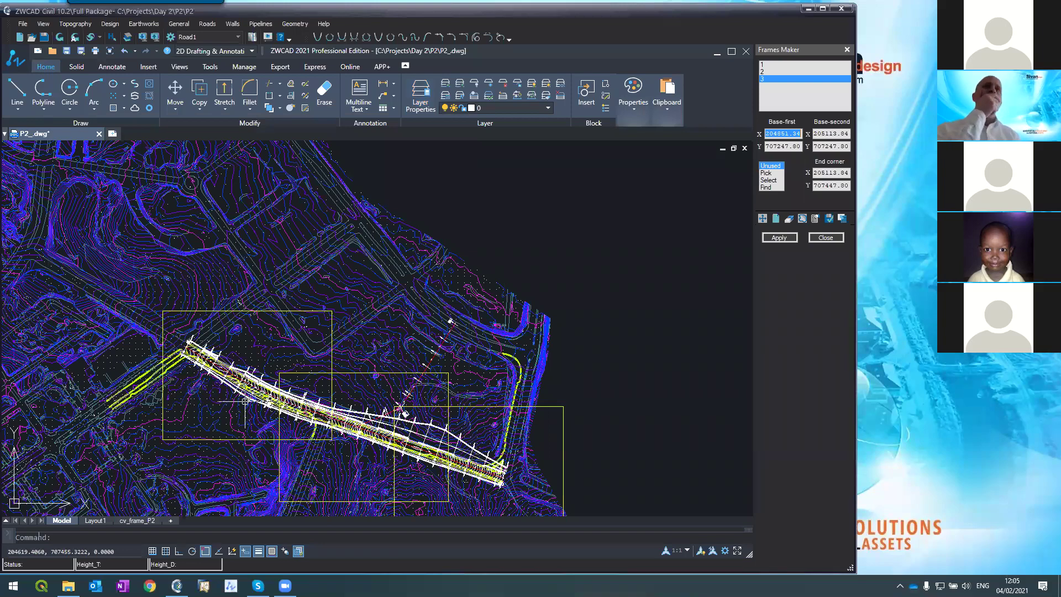
- Examine how the three frame rectangles overlap and cover the road in model space
{"action": "scroll", "coordinate": [264, 405], "scroll_direction": "up", "scroll_amount": 2}
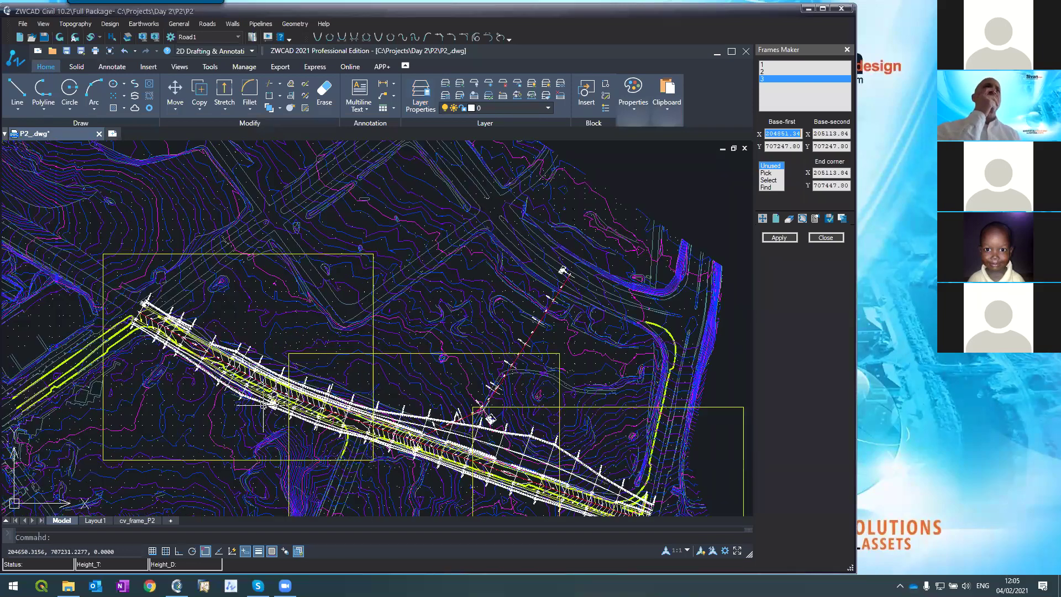
{"action": "scroll", "coordinate": [215, 326], "scroll_direction": "down", "scroll_amount": 4}
{"action": "scroll", "coordinate": [205, 315], "scroll_direction": "up", "scroll_amount": 4}
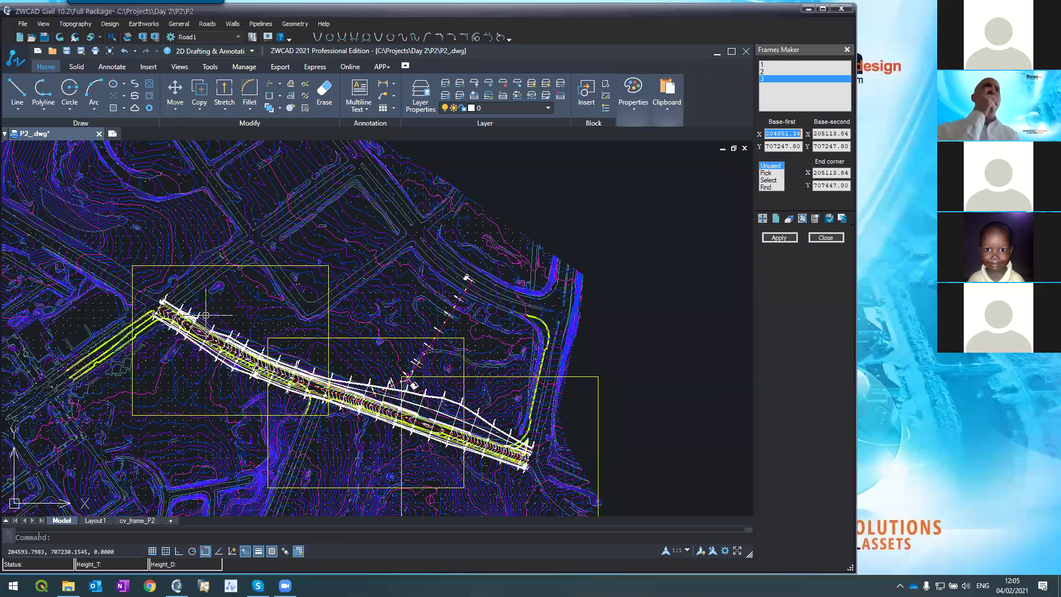
{"action": "scroll", "coordinate": [206, 315], "scroll_direction": "down", "scroll_amount": 3}
{"action": "scroll", "coordinate": [221, 343], "scroll_direction": "up", "scroll_amount": 1}
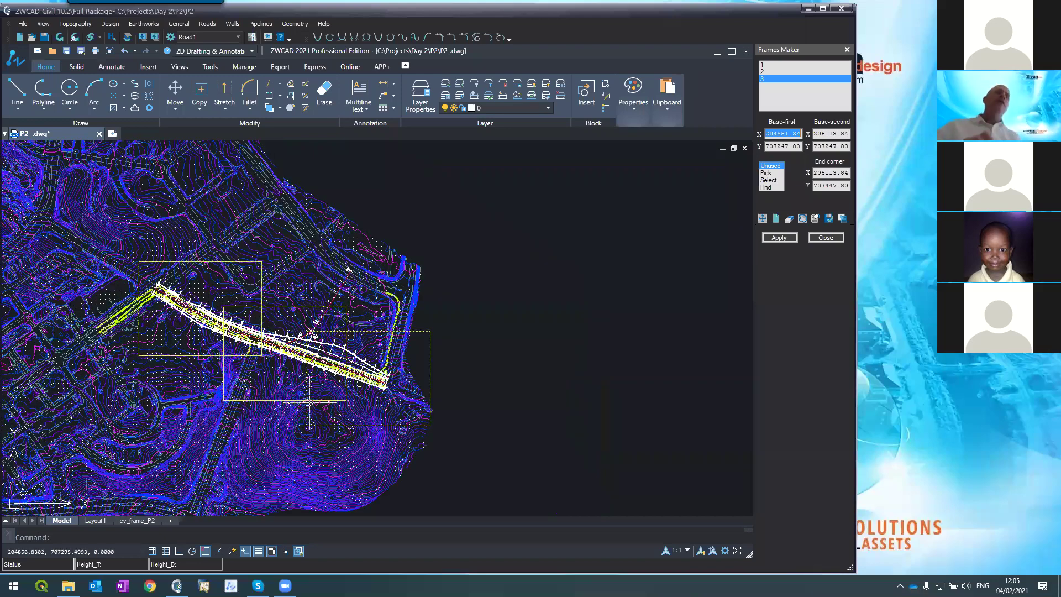
{"action": "scroll", "coordinate": [315, 403], "scroll_direction": "up", "scroll_amount": 2}
{"action": "scroll", "coordinate": [316, 403], "scroll_direction": "down", "scroll_amount": 2}
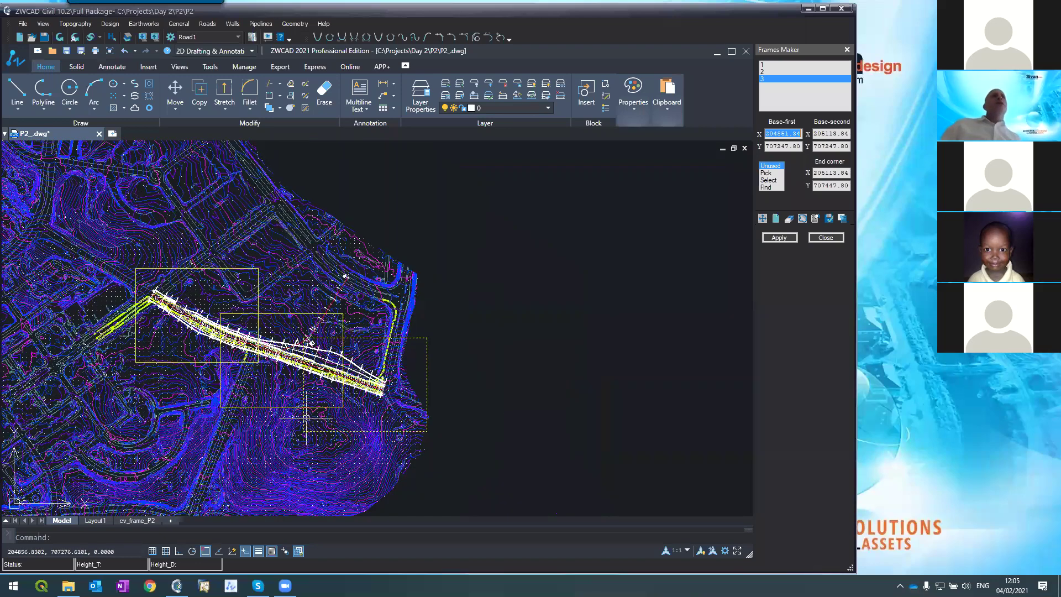
{"action": "scroll", "coordinate": [264, 400], "scroll_direction": "up", "scroll_amount": 2}
{"action": "left_click", "coordinate": [274, 416]}
{"action": "type", "text": "o"}
{"action": "key", "text": "Return"}
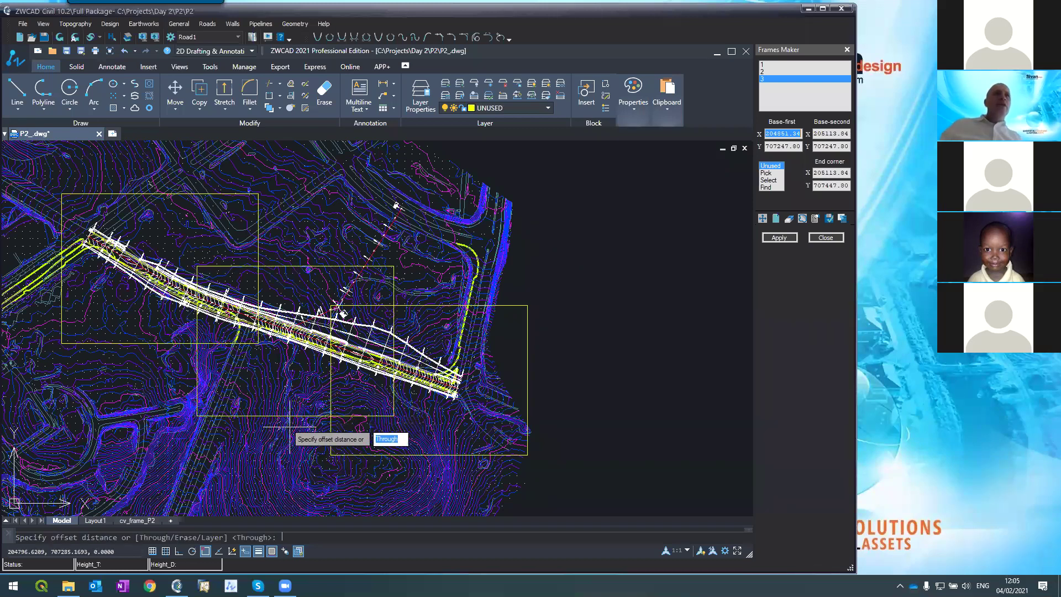
{"action": "left_click", "coordinate": [277, 416]}
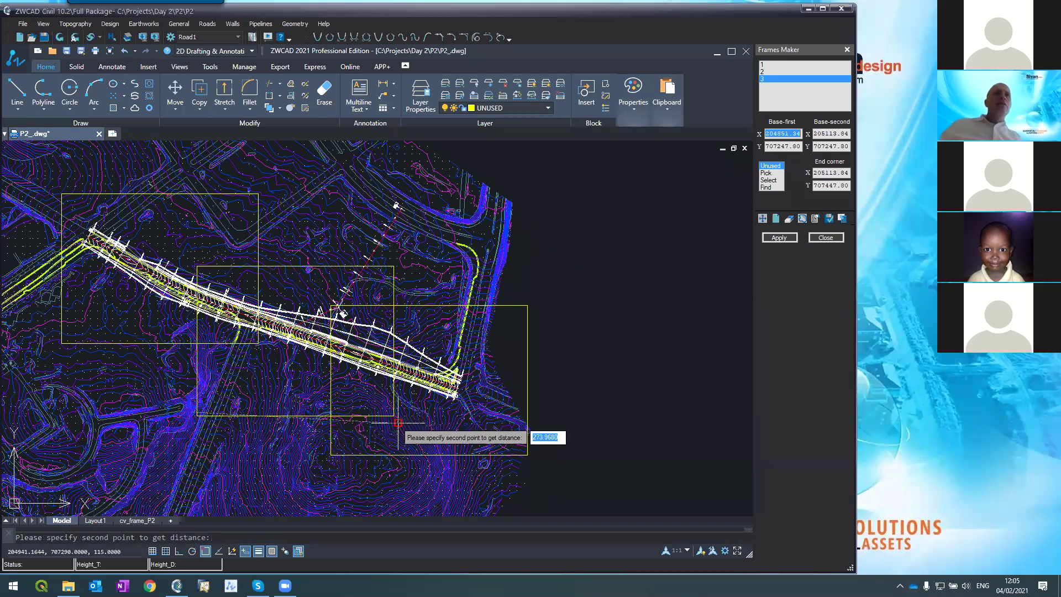
{"action": "key", "text": "Escape"}
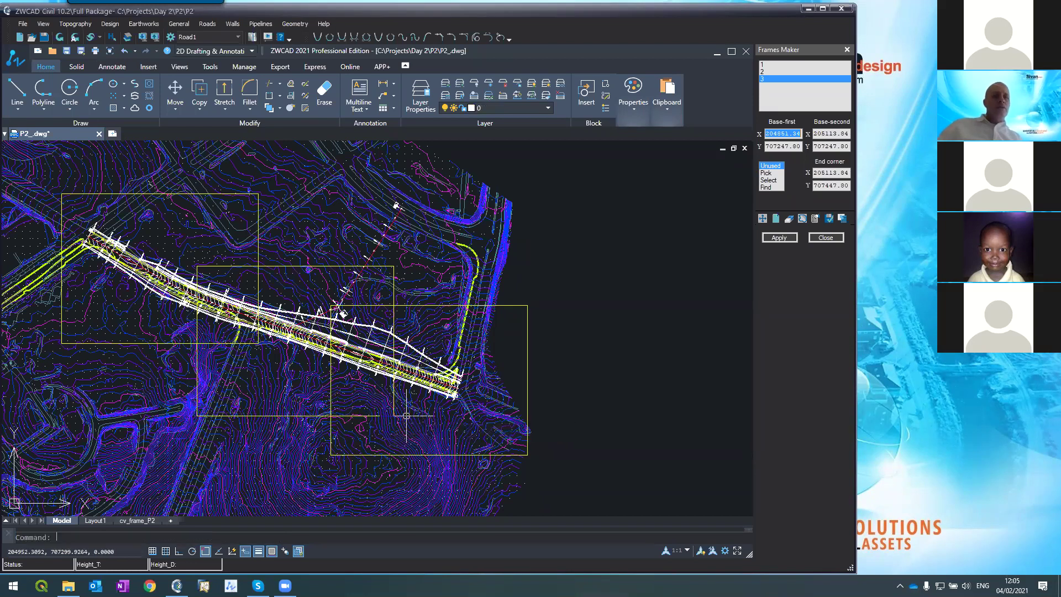
- Rotate the middle frame rectangle about its lower-left corner to about 343 degrees, in line with the road
{"action": "type", "text": "ro"}
{"action": "key", "text": "Return"}
{"action": "left_click", "coordinate": [393, 416]}
{"action": "key", "text": "Return"}
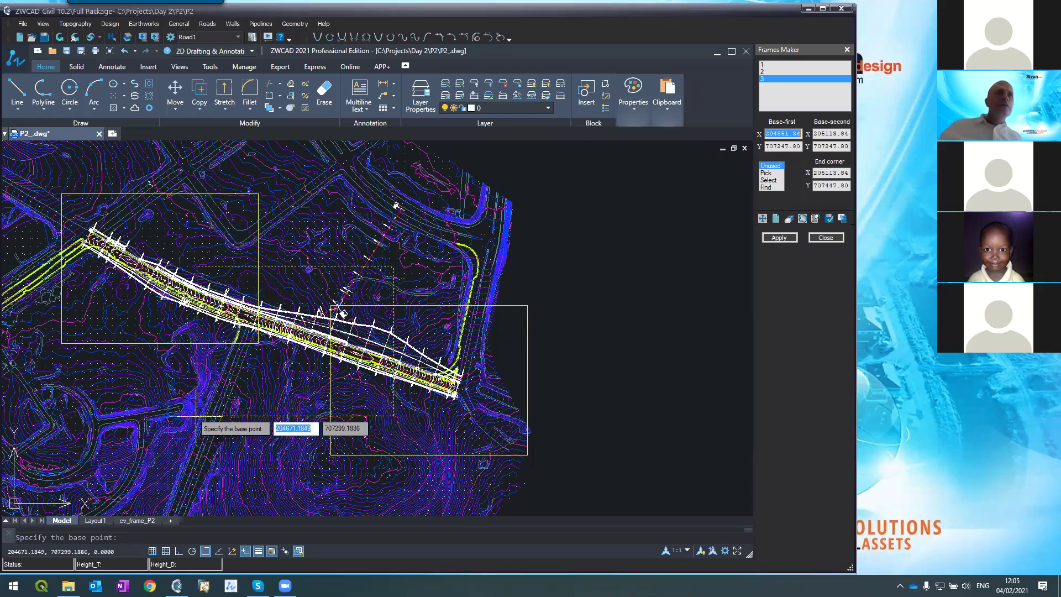
{"action": "scroll", "coordinate": [199, 416], "scroll_direction": "up", "scroll_amount": 6}
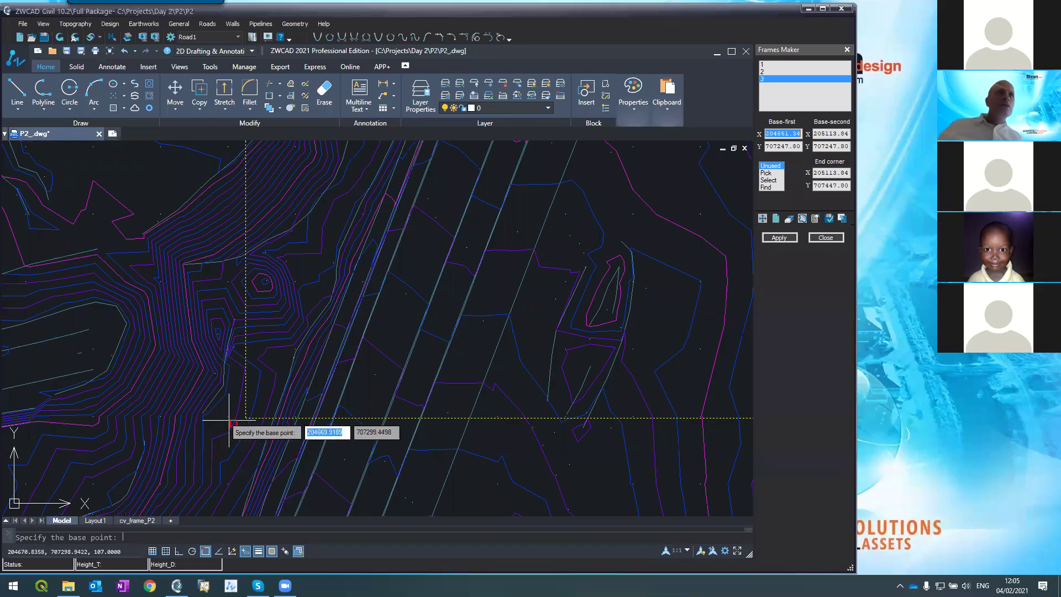
{"action": "left_click", "coordinate": [245, 417]}
{"action": "scroll", "coordinate": [370, 238], "scroll_direction": "down", "scroll_amount": 8}
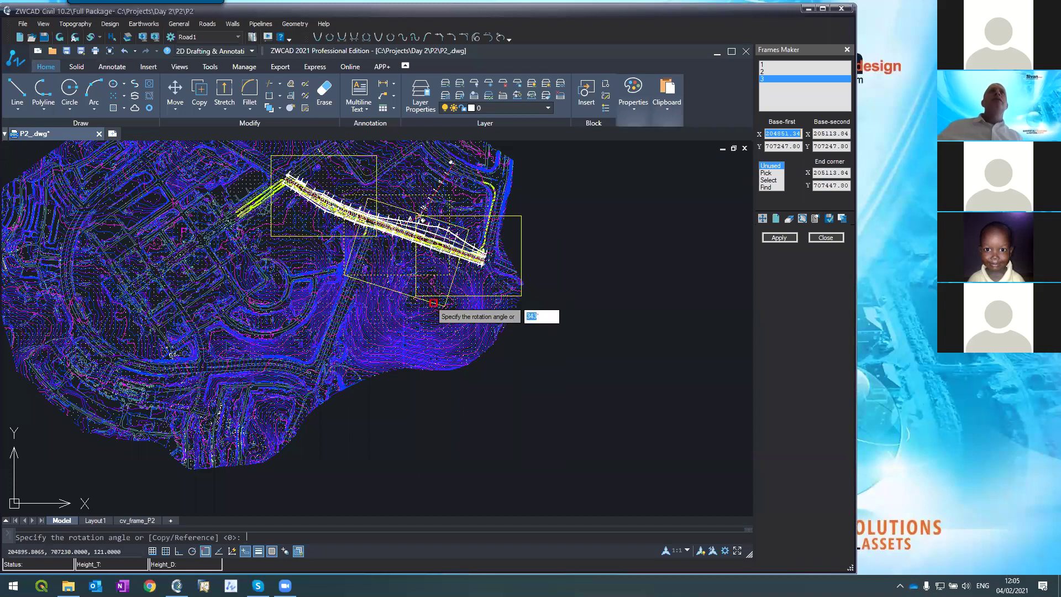
{"action": "left_click", "coordinate": [413, 298]}
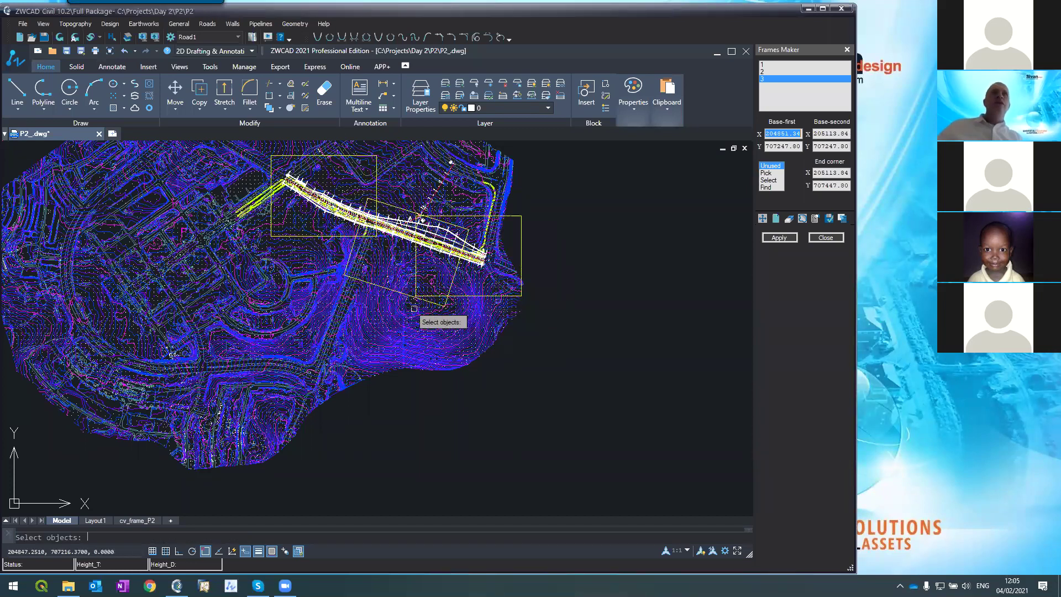
- Move the rotated middle frame rectangle up so that it is centred over the road
{"action": "key", "text": "Return"}
{"action": "left_click", "coordinate": [396, 285]}
{"action": "left_click", "coordinate": [384, 252]}
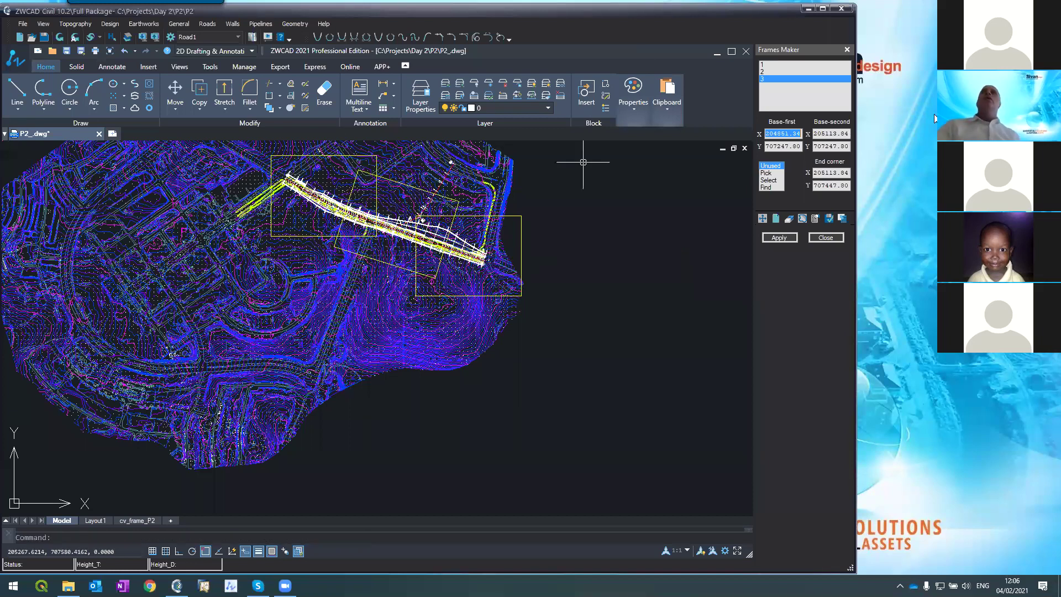
- Redefine frame 2 from the rotated rectangle in Frames Maker, then apply the change and regenerate the cv_frame_P2 layout
{"action": "left_click", "coordinate": [770, 71]}
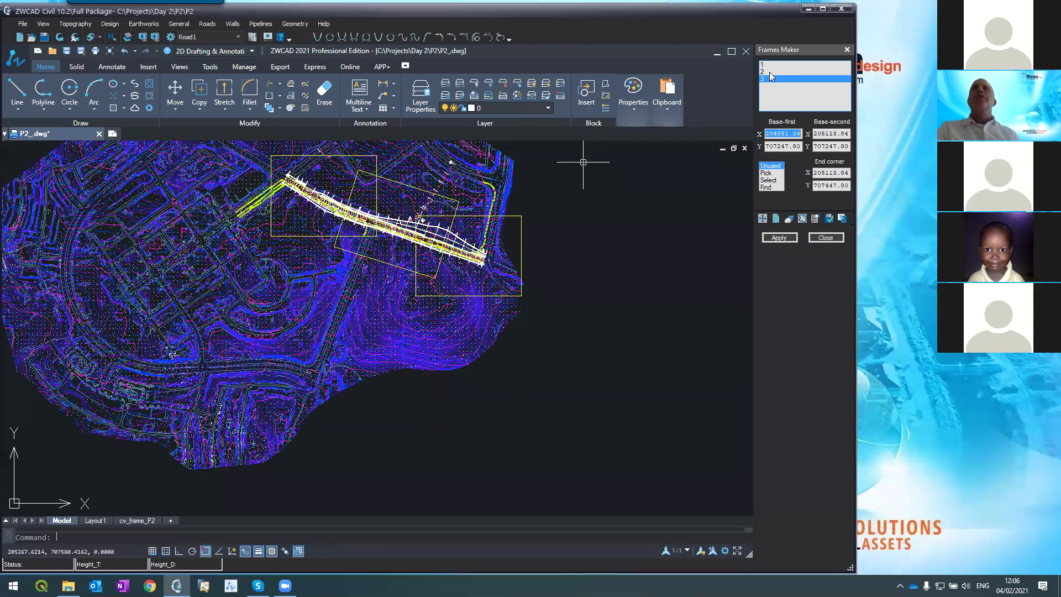
{"action": "left_click", "coordinate": [769, 181]}
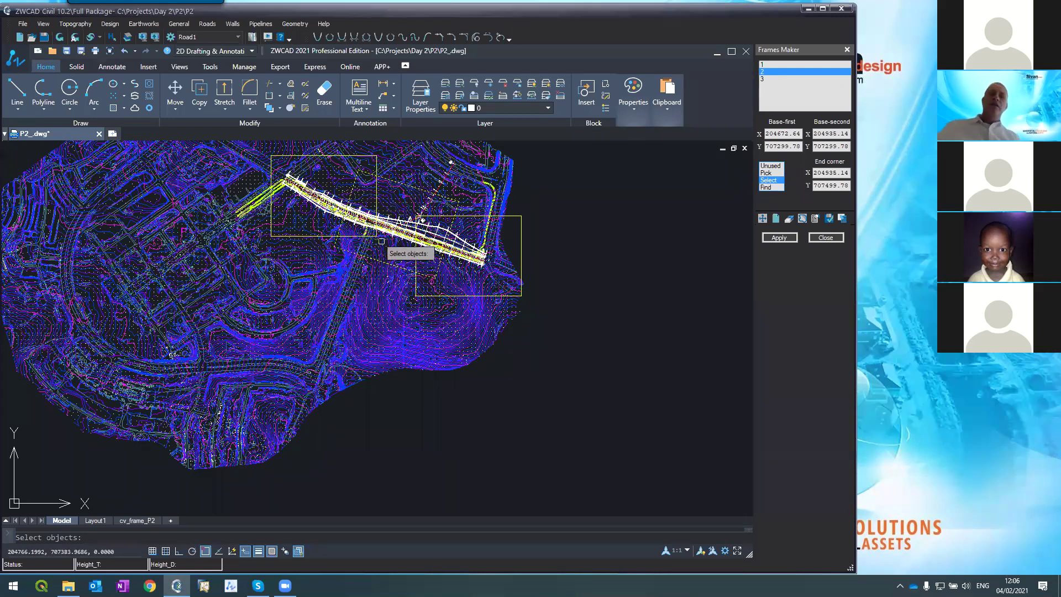
{"action": "left_click", "coordinate": [384, 239]}
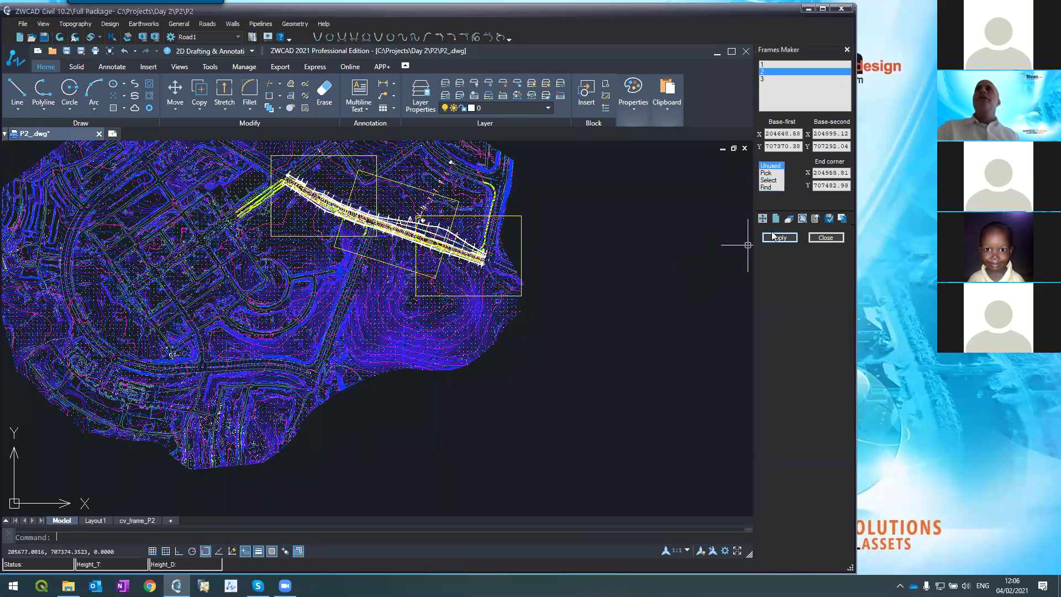
{"action": "left_click", "coordinate": [776, 237]}
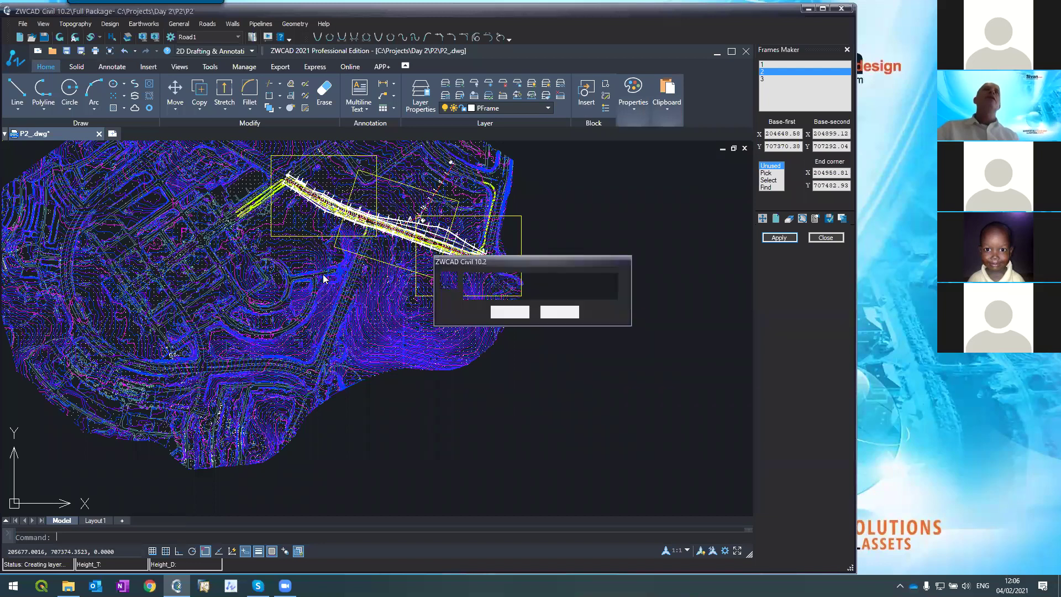
{"action": "left_click", "coordinate": [508, 312]}
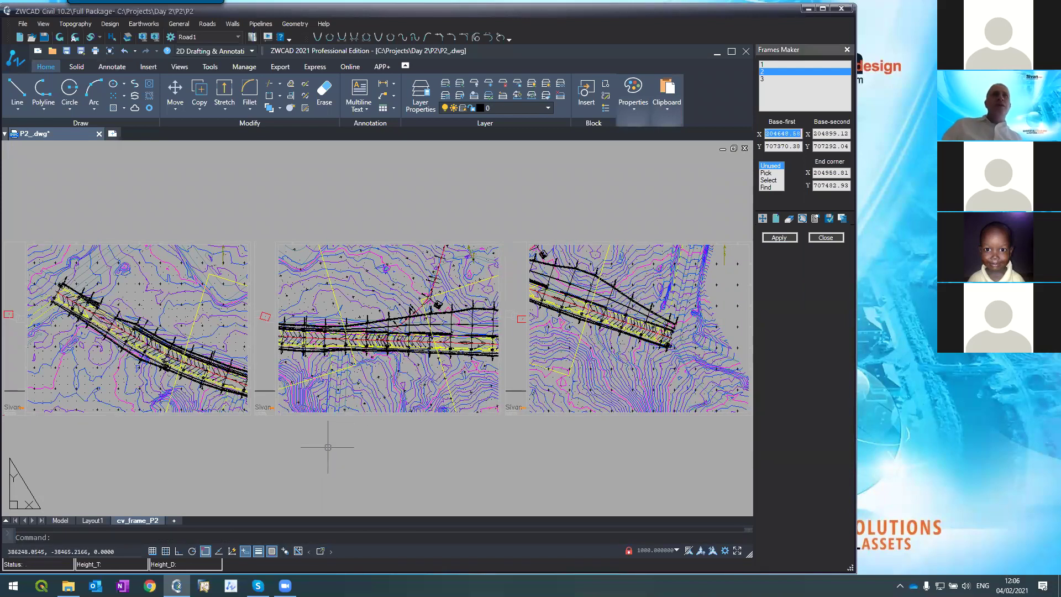
{"action": "key", "text": "Return"}
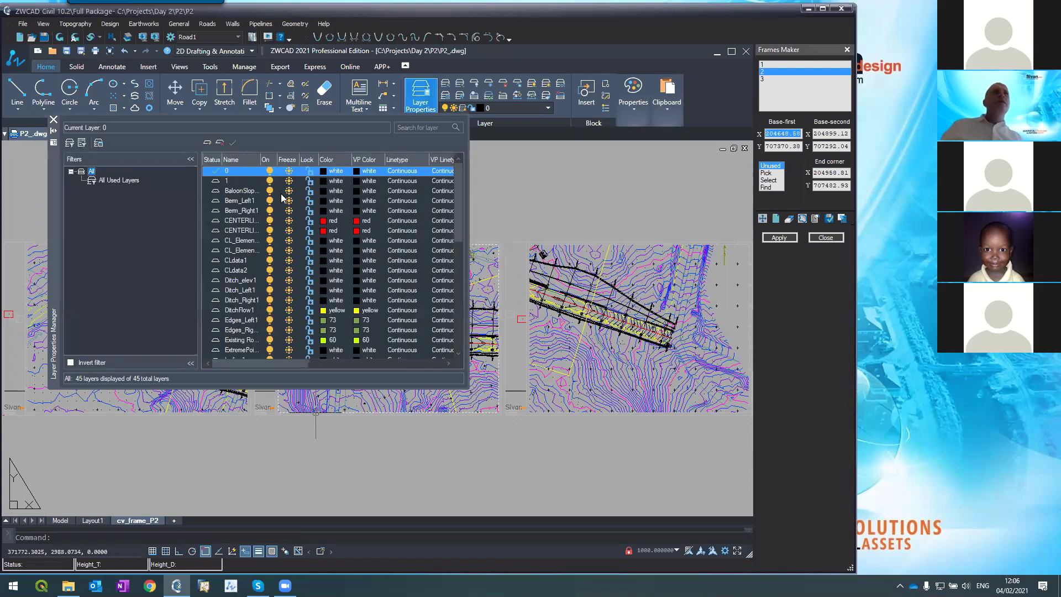
{"action": "scroll", "coordinate": [249, 284], "scroll_direction": "down", "scroll_amount": 2}
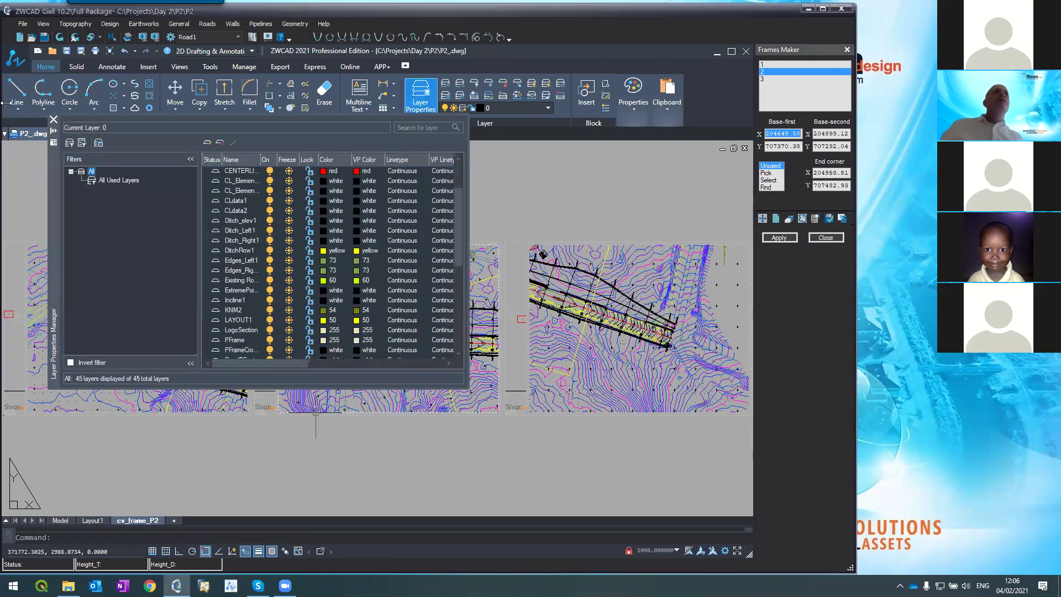
{"action": "left_click", "coordinate": [54, 120]}
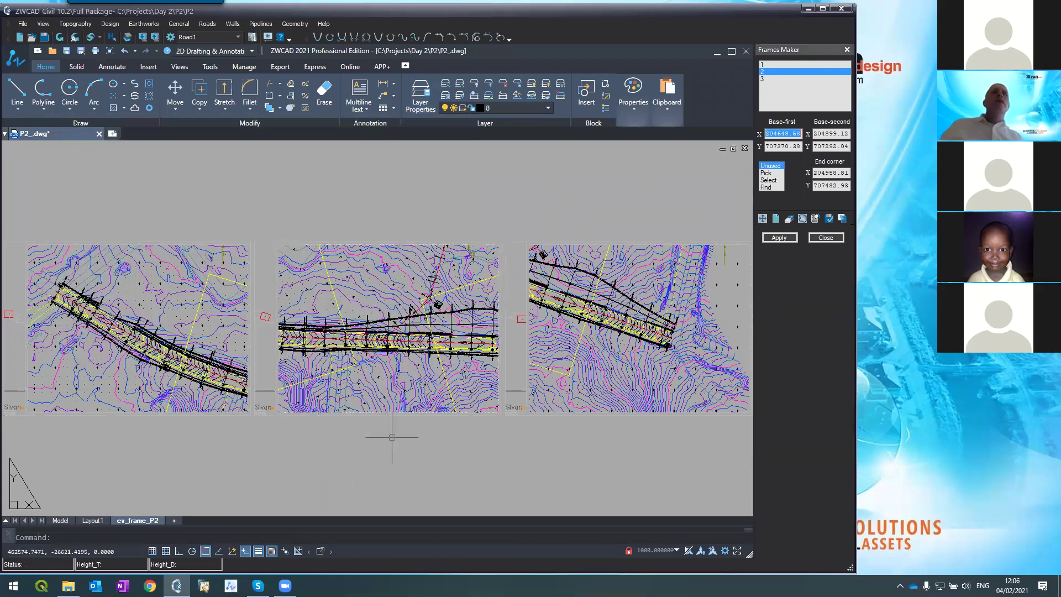
- Identify the layer of a line on the second frame's lower border and set the PFrame layer's colour to 147
{"action": "scroll", "coordinate": [388, 426], "scroll_direction": "up", "scroll_amount": 10}
{"action": "left_click", "coordinate": [469, 234]}
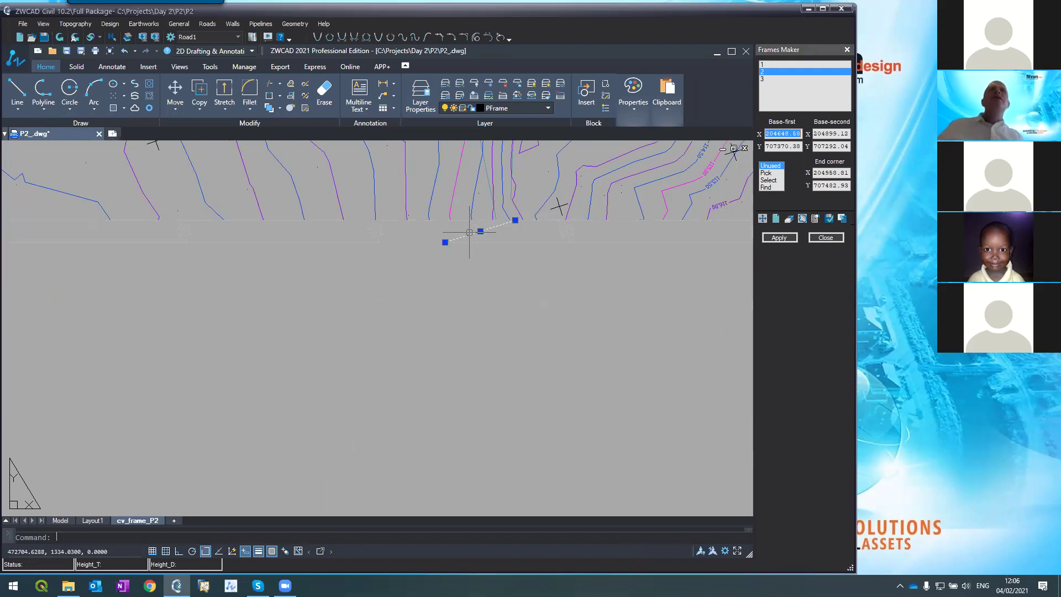
{"action": "left_click", "coordinate": [479, 109]}
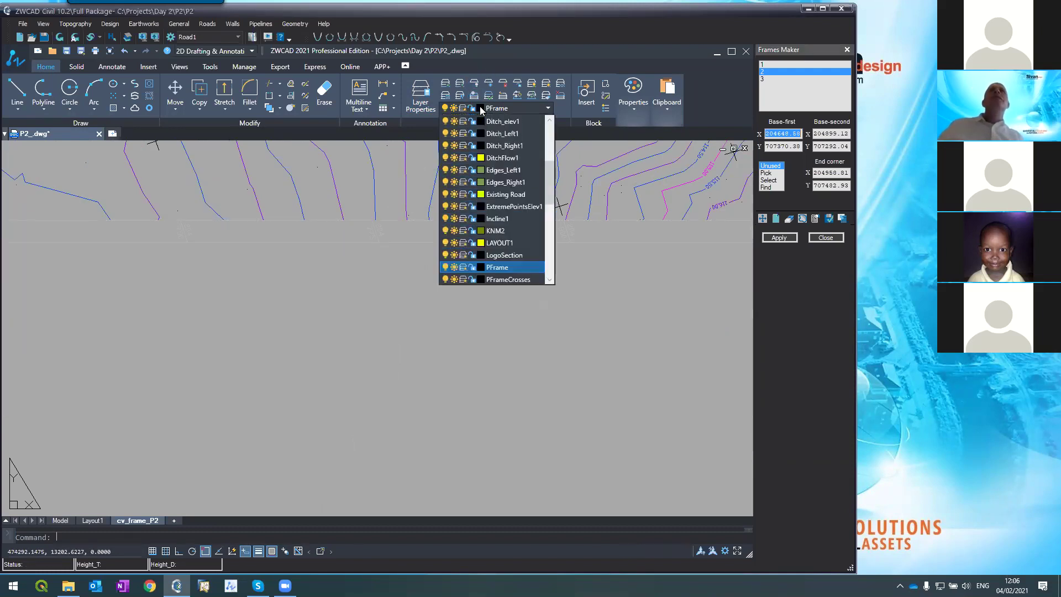
{"action": "left_click", "coordinate": [478, 267]}
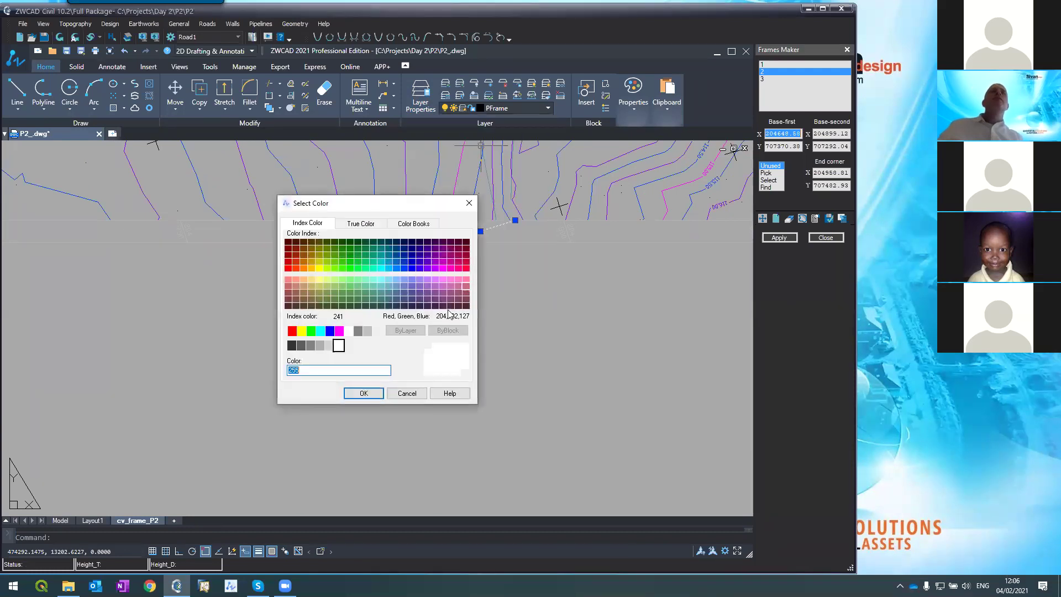
{"action": "left_click", "coordinate": [388, 285]}
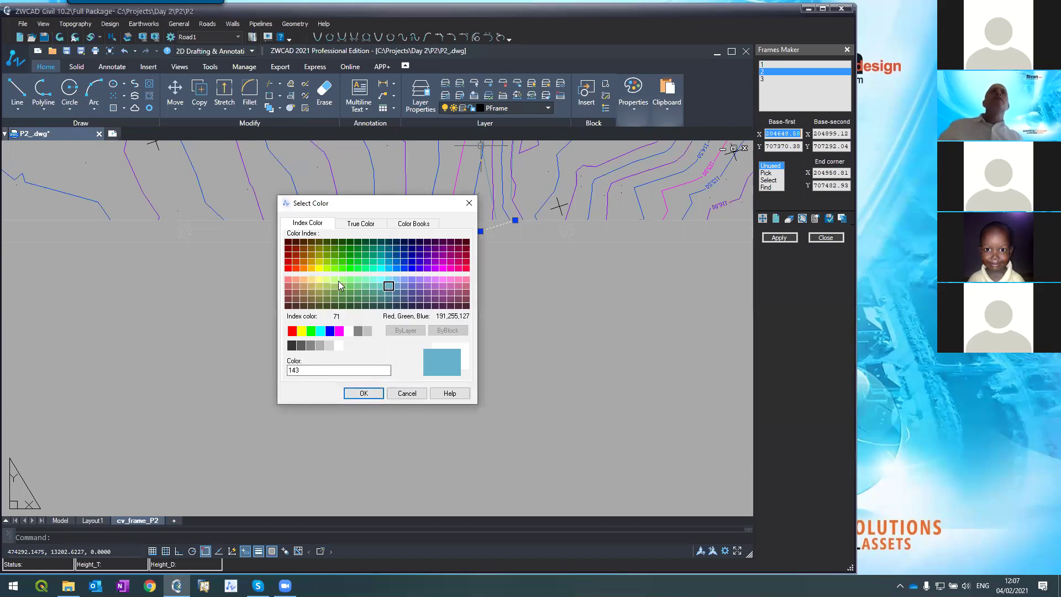
{"action": "left_click", "coordinate": [387, 300]}
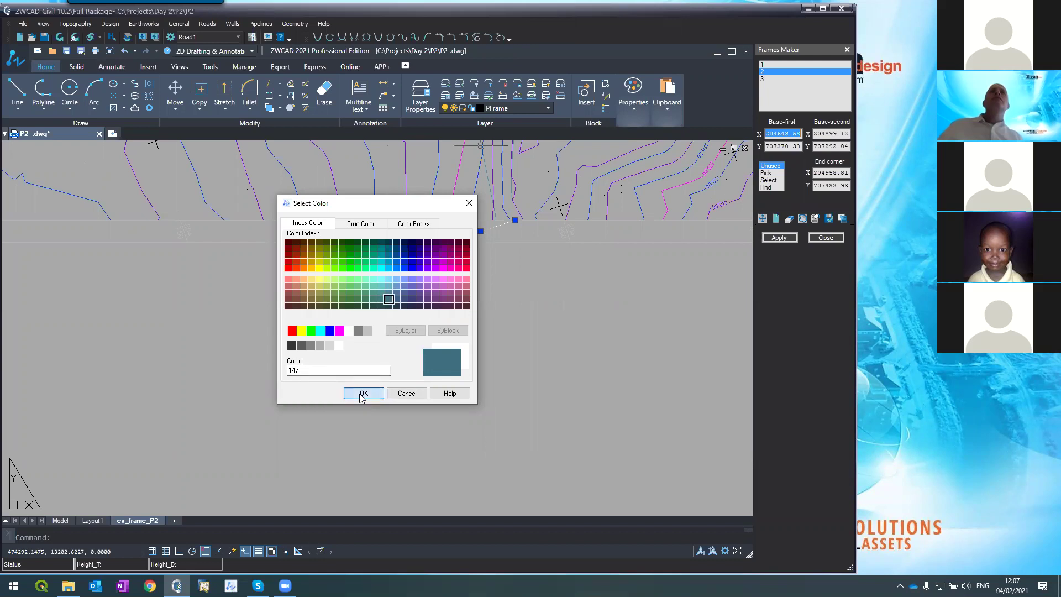
{"action": "left_click", "coordinate": [363, 393]}
- Examine the border lines and coordinate labels along the second frame's lower edge
{"action": "scroll", "coordinate": [388, 337], "scroll_direction": "down", "scroll_amount": 2}
{"action": "scroll", "coordinate": [389, 344], "scroll_direction": "down", "scroll_amount": 3}
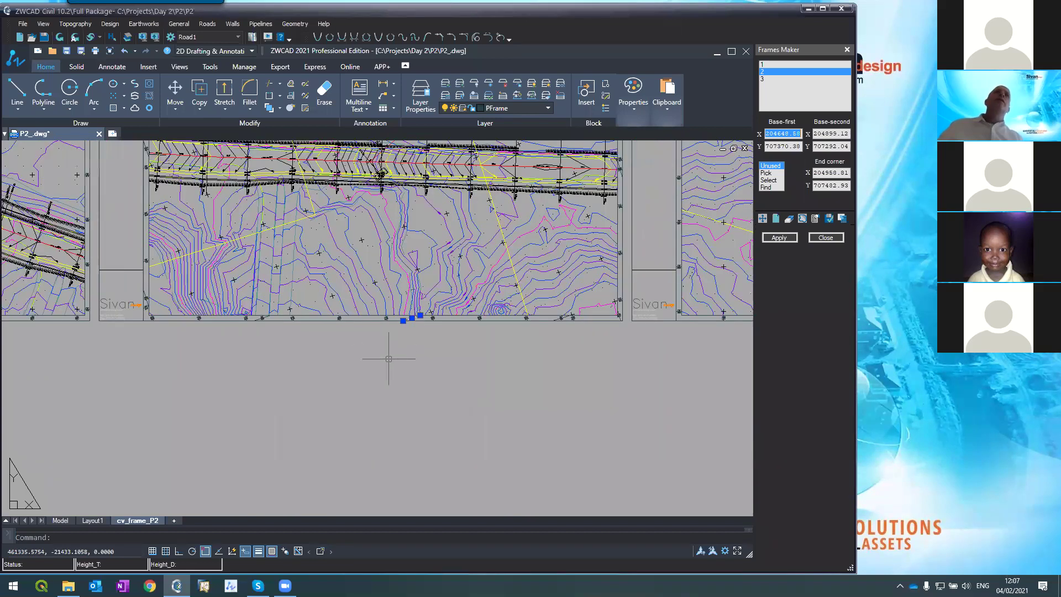
{"action": "scroll", "coordinate": [252, 305], "scroll_direction": "up", "scroll_amount": 4}
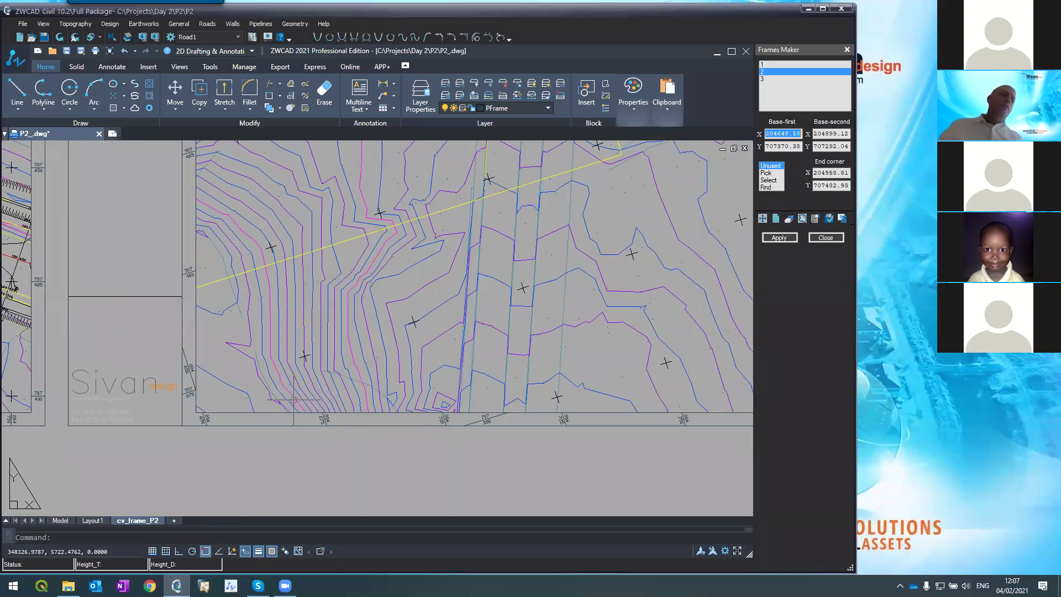
{"action": "scroll", "coordinate": [314, 390], "scroll_direction": "down", "scroll_amount": 2}
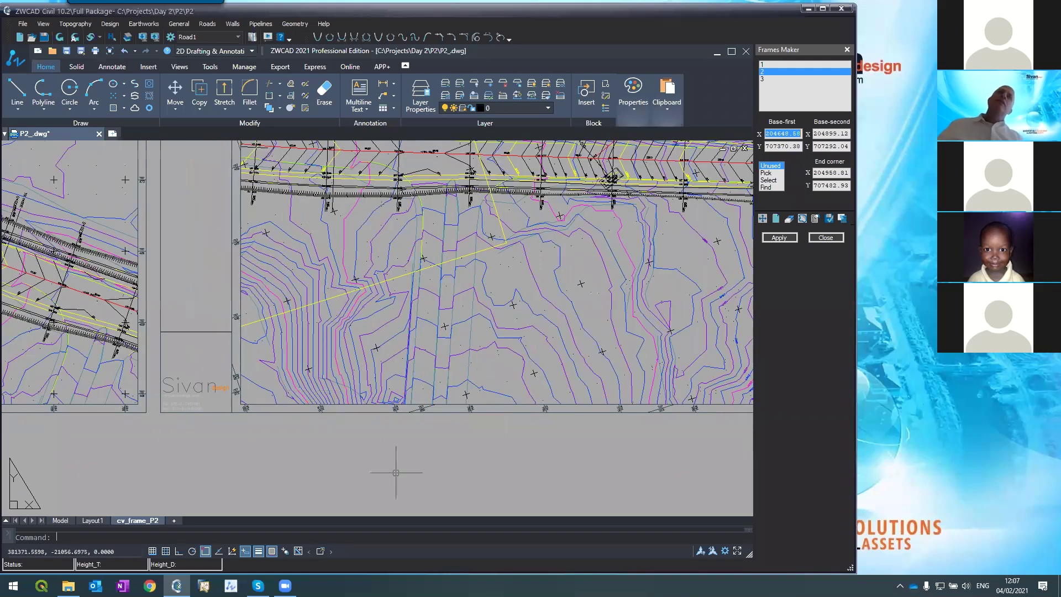
{"action": "scroll", "coordinate": [407, 431], "scroll_direction": "up", "scroll_amount": 3}
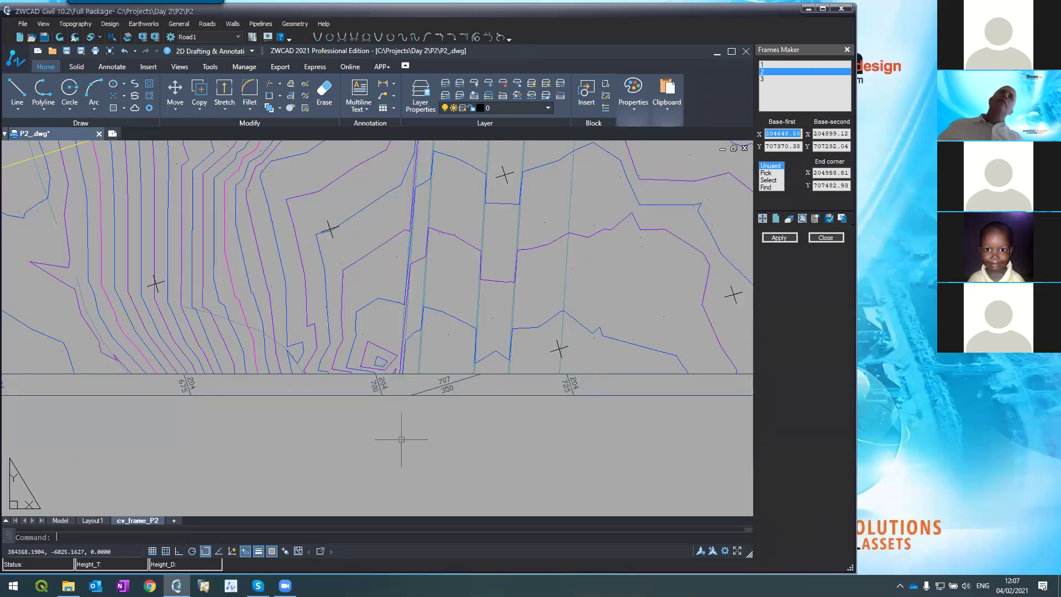
{"action": "scroll", "coordinate": [438, 338], "scroll_direction": "down", "scroll_amount": 8}
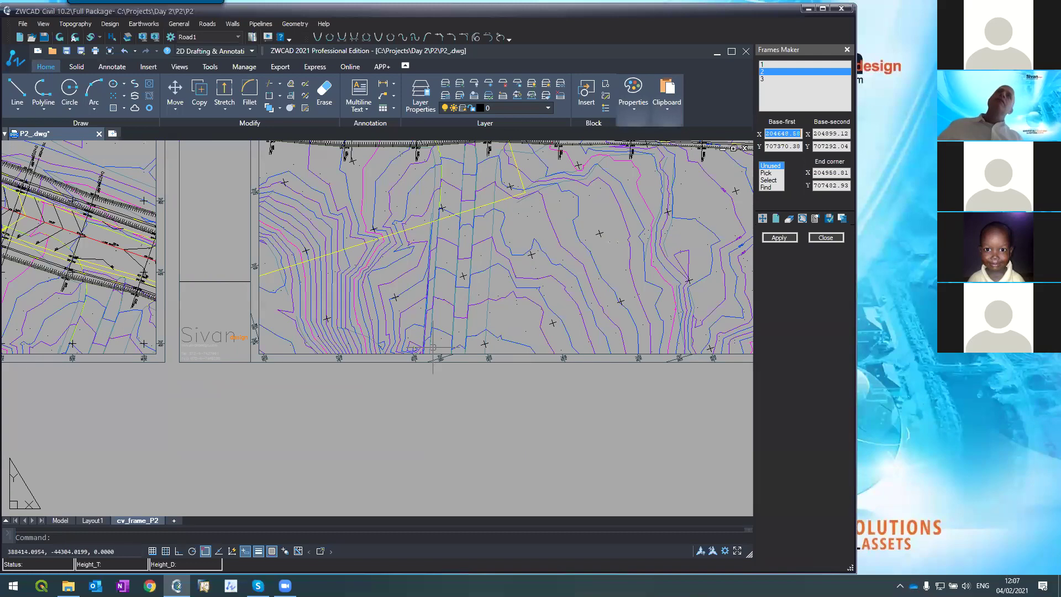
- Examine the second frame's north arrow, borders and frame index sketch and compare them with the neighbouring frames in the layout
{"action": "scroll", "coordinate": [417, 382], "scroll_direction": "up", "scroll_amount": 3}
{"action": "scroll", "coordinate": [417, 380], "scroll_direction": "down", "scroll_amount": 1}
{"action": "scroll", "coordinate": [417, 380], "scroll_direction": "up", "scroll_amount": 1}
{"action": "scroll", "coordinate": [417, 380], "scroll_direction": "down", "scroll_amount": 2}
{"action": "scroll", "coordinate": [521, 276], "scroll_direction": "up", "scroll_amount": 4}
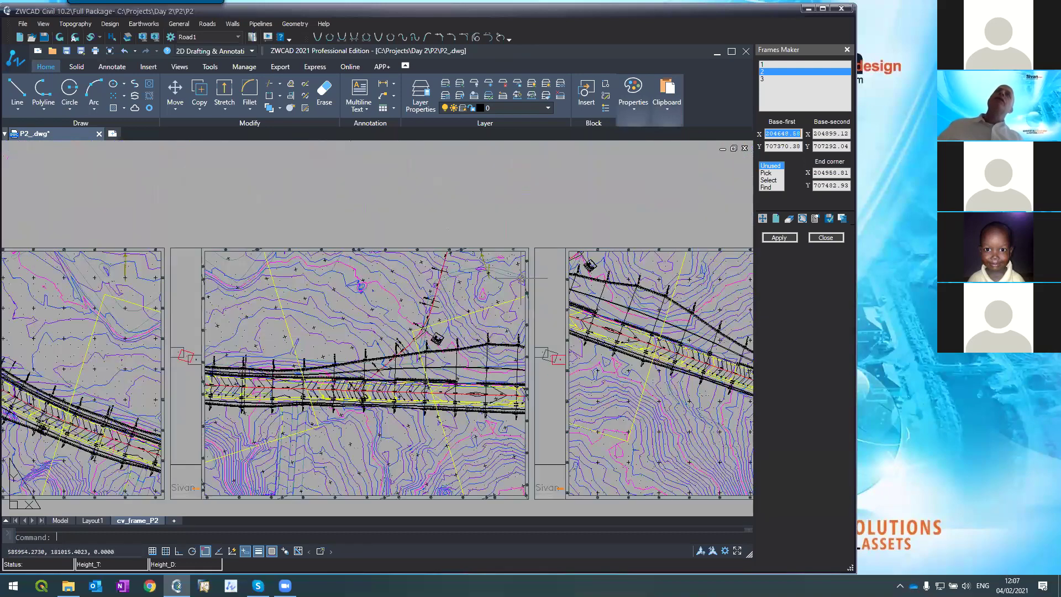
{"action": "scroll", "coordinate": [501, 262], "scroll_direction": "up", "scroll_amount": 3}
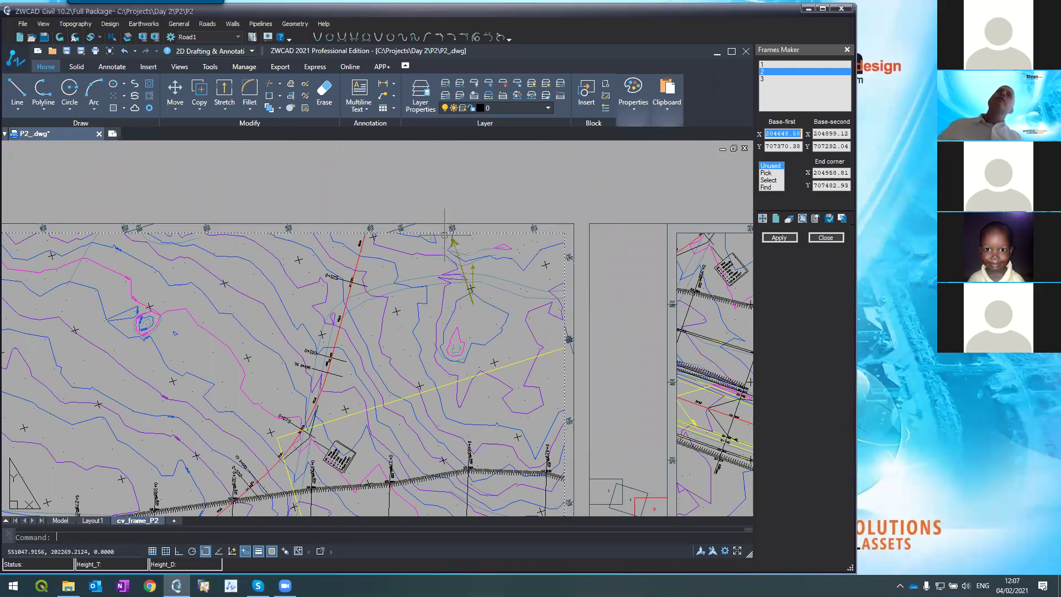
{"action": "scroll", "coordinate": [429, 268], "scroll_direction": "down", "scroll_amount": 5}
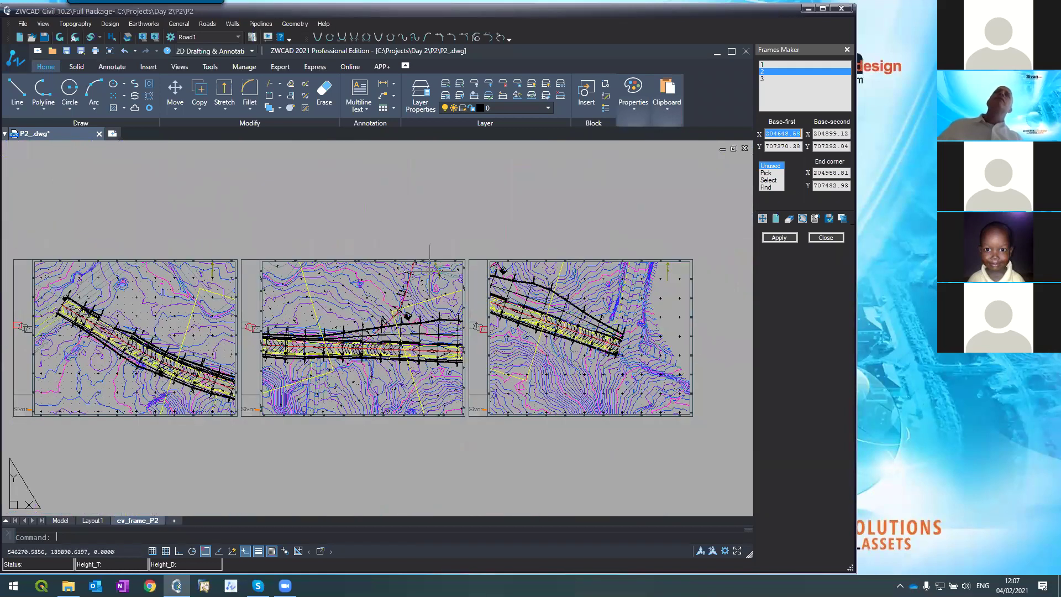
{"action": "scroll", "coordinate": [643, 273], "scroll_direction": "up", "scroll_amount": 4}
{"action": "scroll", "coordinate": [643, 273], "scroll_direction": "up", "scroll_amount": 2}
{"action": "scroll", "coordinate": [459, 357], "scroll_direction": "down", "scroll_amount": 6}
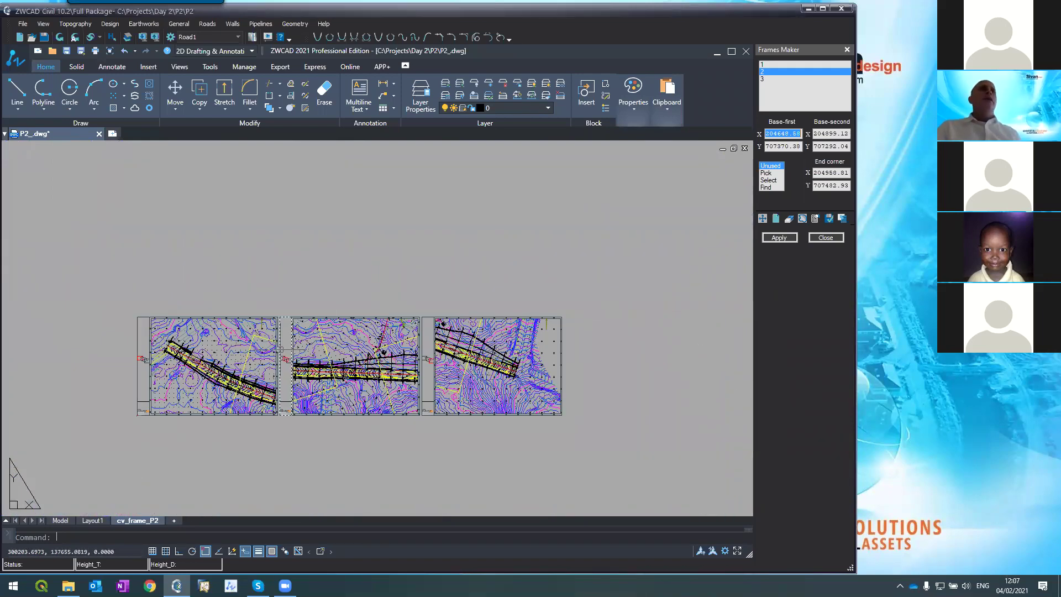
{"action": "scroll", "coordinate": [223, 357], "scroll_direction": "up", "scroll_amount": 4}
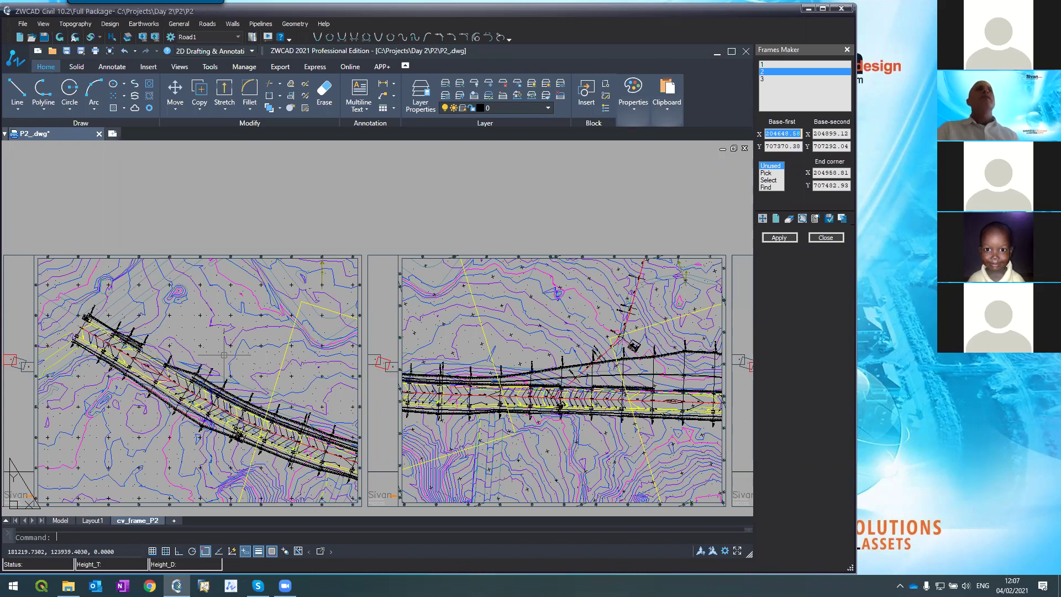
{"action": "scroll", "coordinate": [382, 367], "scroll_direction": "up", "scroll_amount": 5}
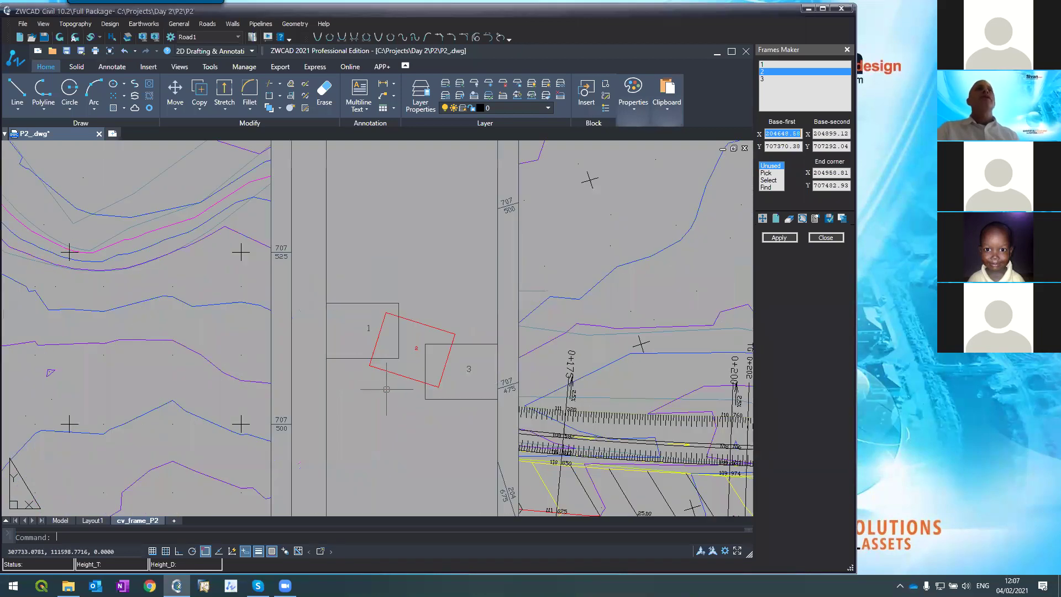
{"action": "scroll", "coordinate": [387, 394], "scroll_direction": "down", "scroll_amount": 6}
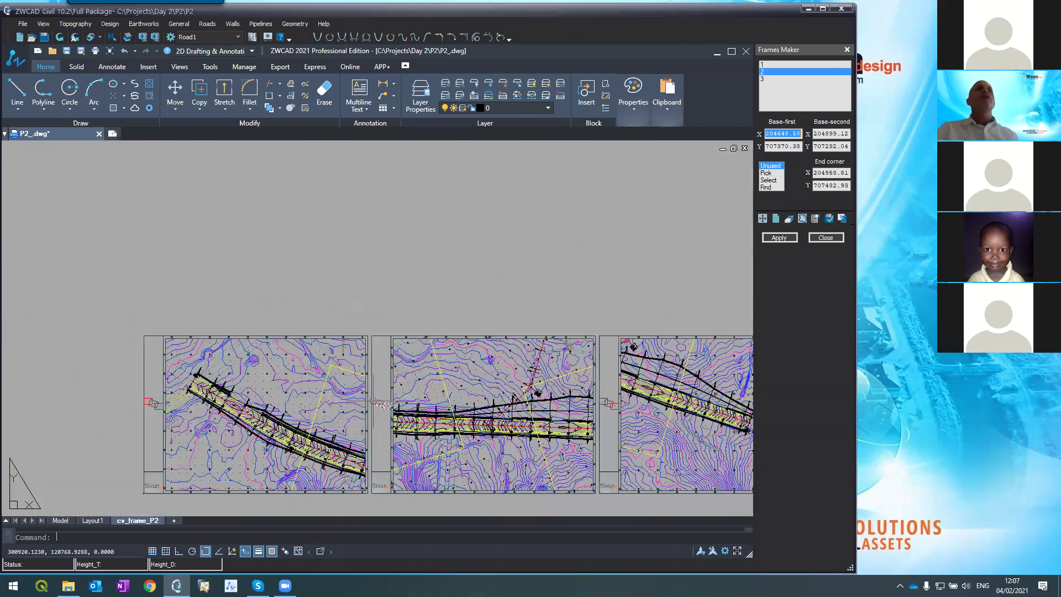
{"action": "scroll", "coordinate": [364, 419], "scroll_direction": "up", "scroll_amount": 3}
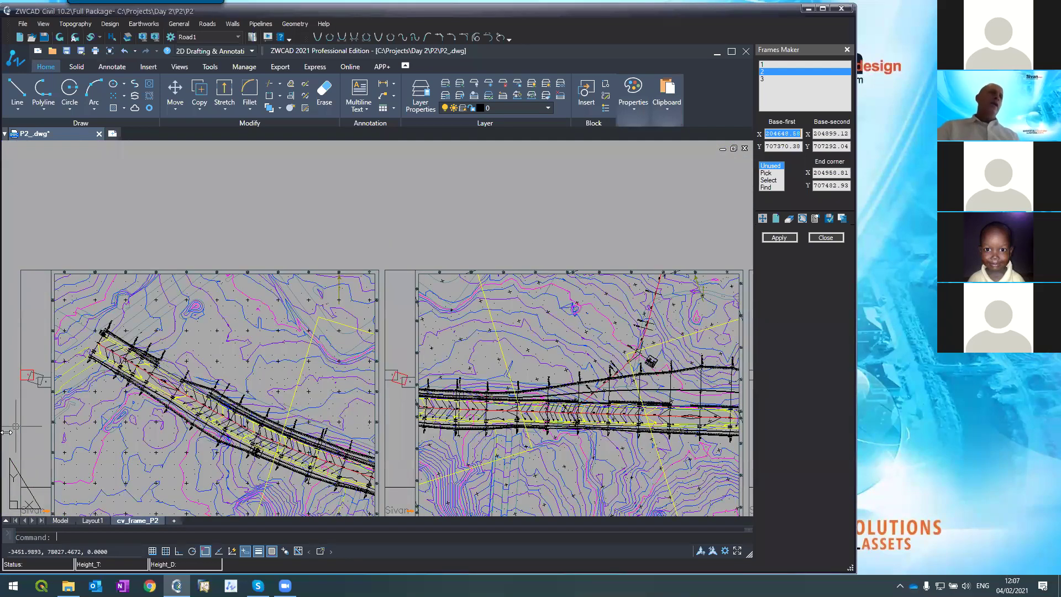
- Return to model space and save the P2 project
{"action": "left_click", "coordinate": [59, 520]}
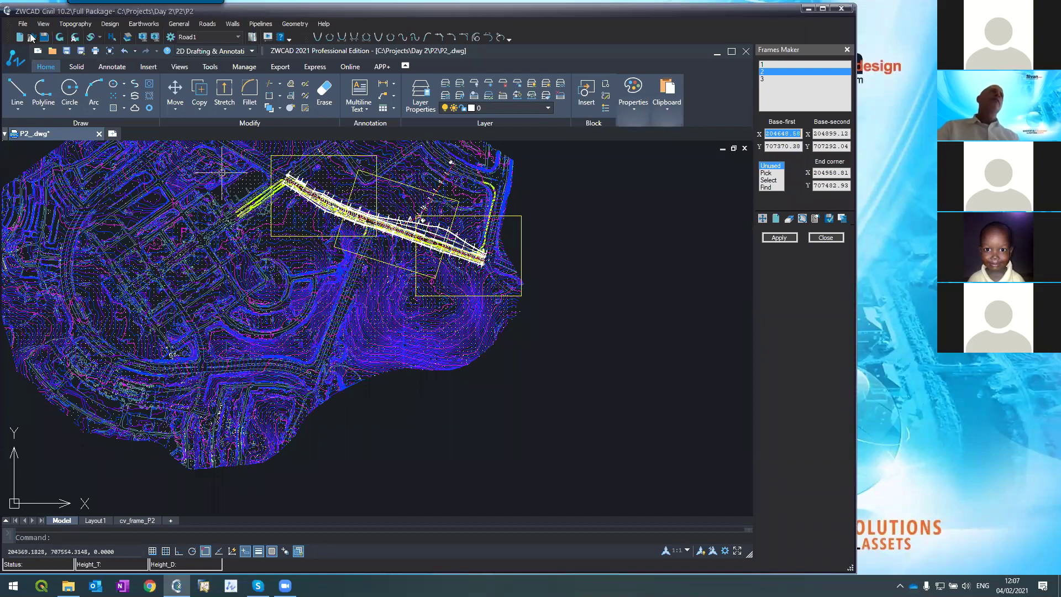
{"action": "left_click", "coordinate": [46, 40]}
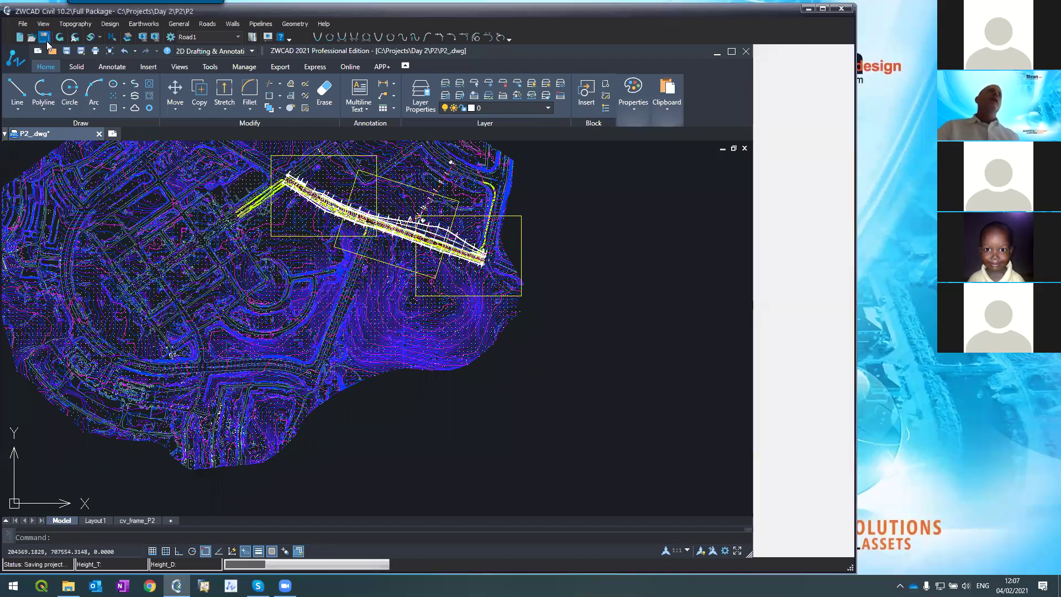
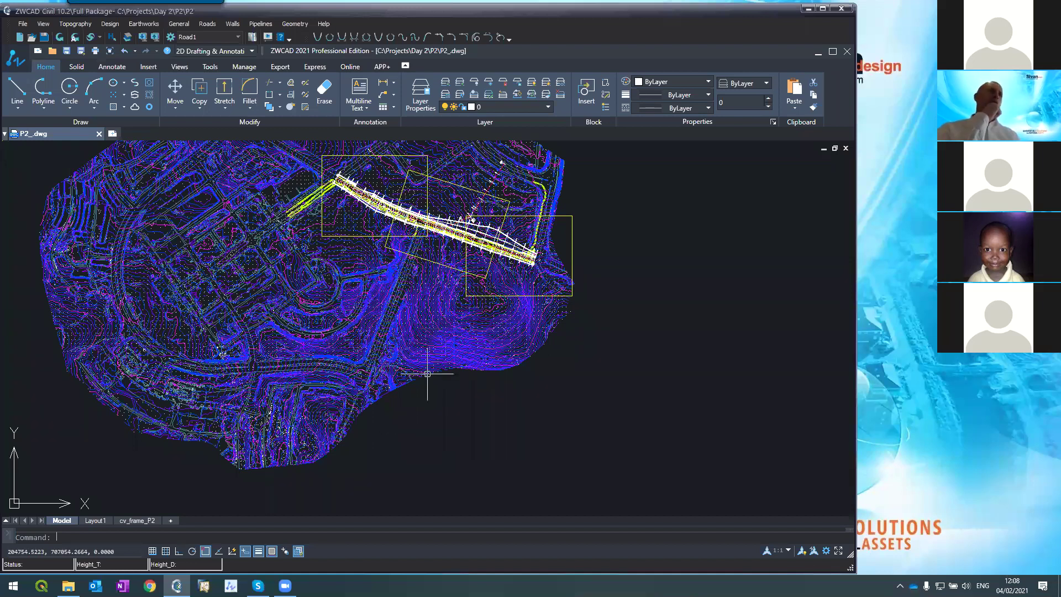
{"action": "scroll", "coordinate": [427, 373], "scroll_direction": "down", "scroll_amount": 5}
{"action": "scroll", "coordinate": [466, 412], "scroll_direction": "up", "scroll_amount": 3}
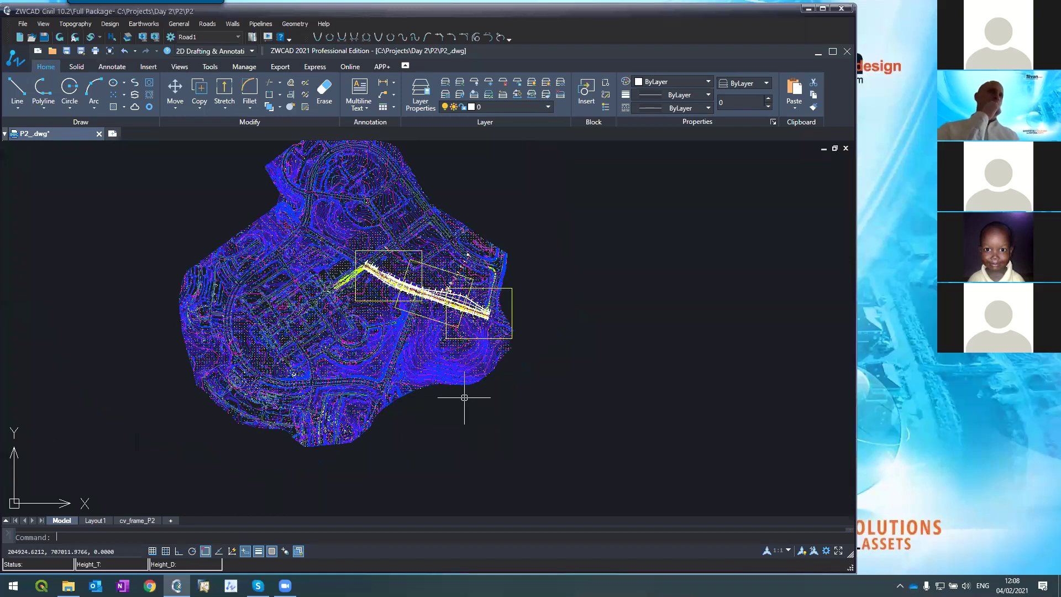
- Create a new project named SVS in a new Surface vs Surfaces folder inside the Day 2 folder
{"action": "left_click", "coordinate": [21, 24]}
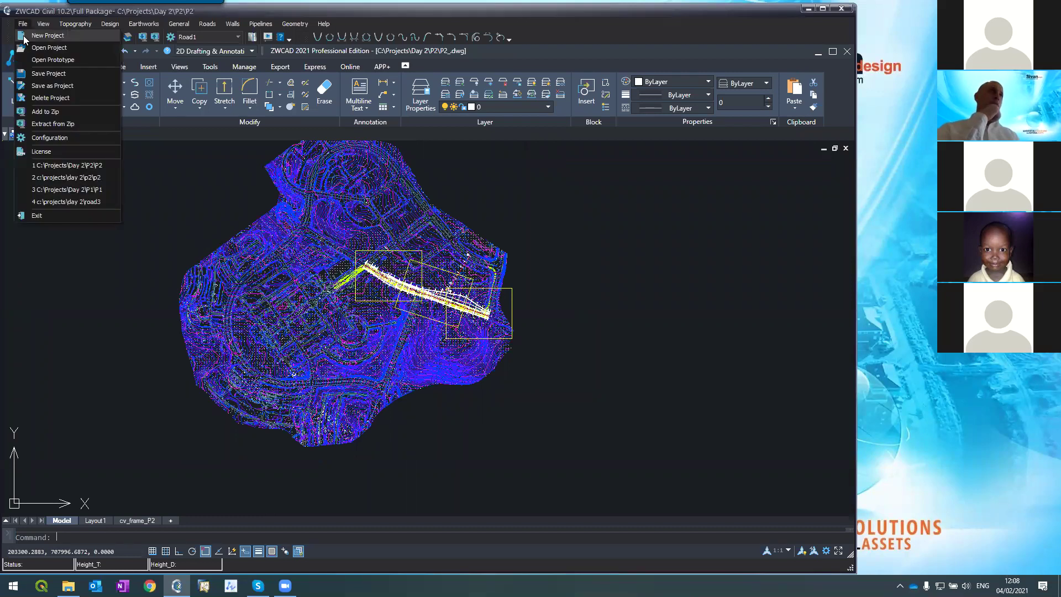
{"action": "left_click", "coordinate": [530, 330]}
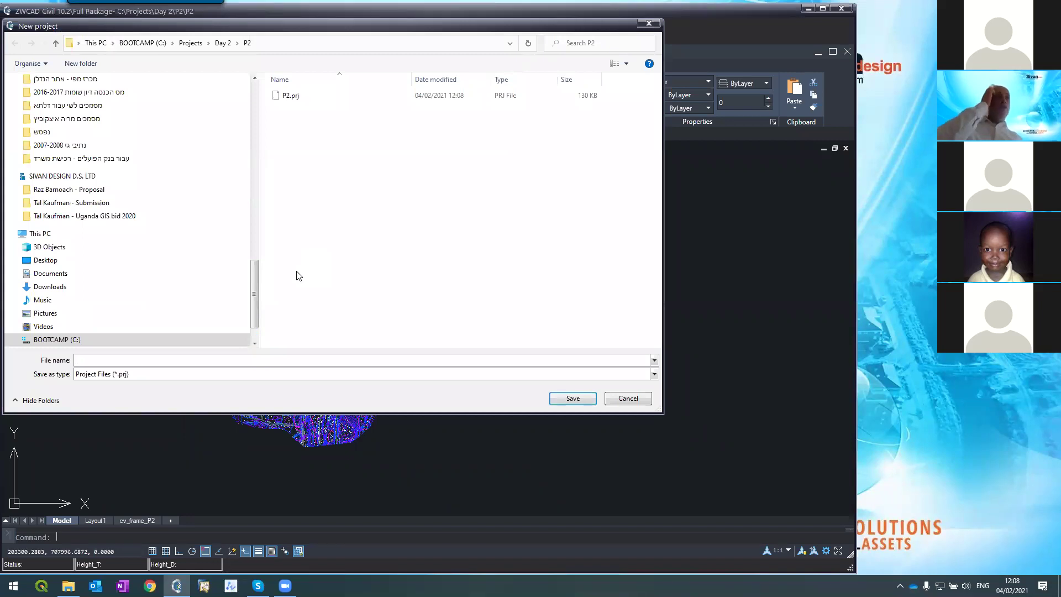
{"action": "left_click", "coordinate": [221, 42]}
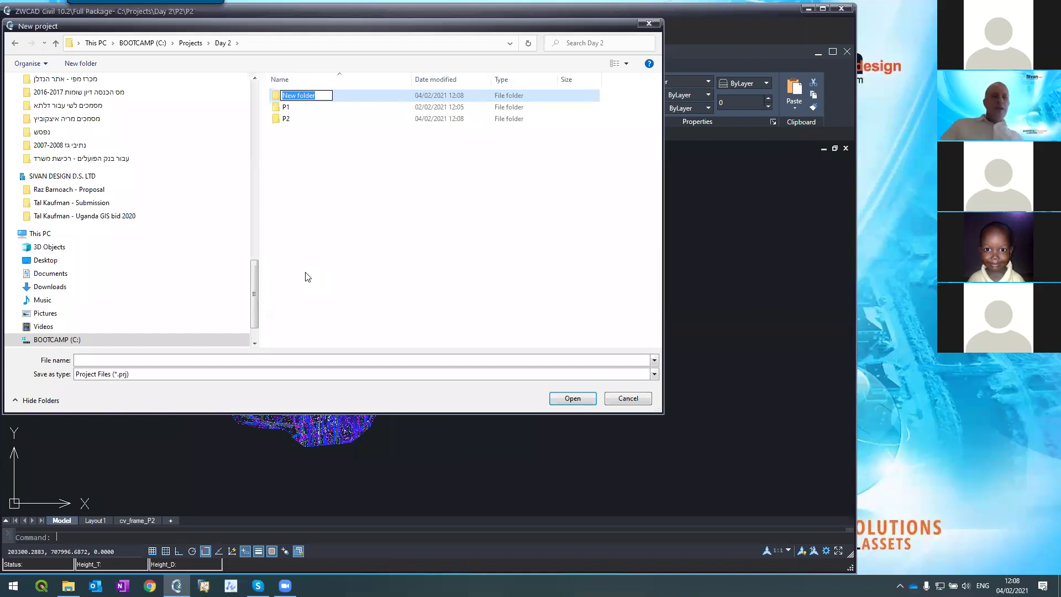
{"action": "type", "text": "Surface vs Surface"}
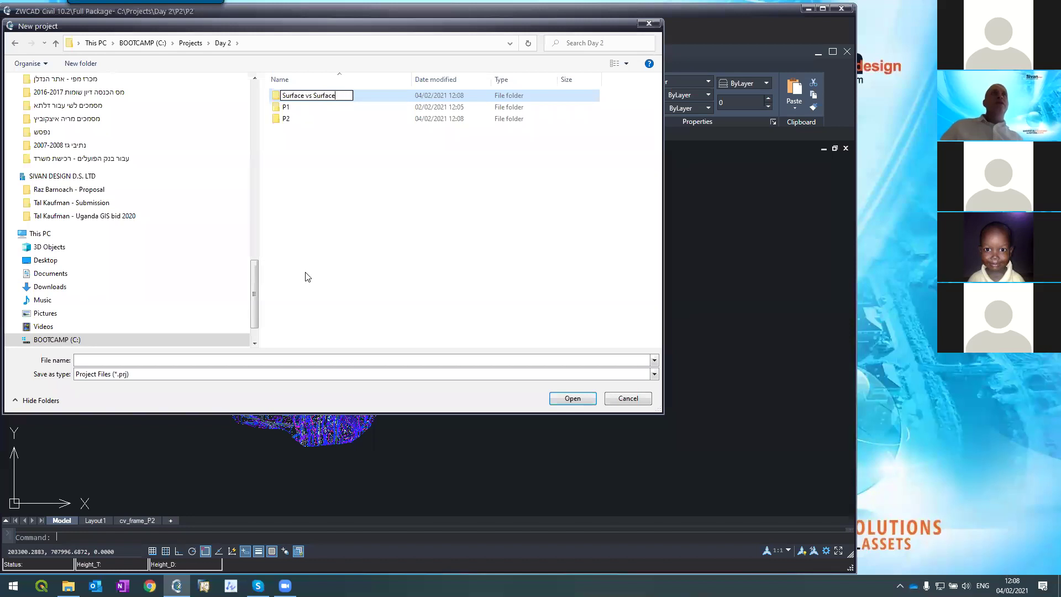
{"action": "key", "text": "Return"}
{"action": "key", "text": "Return"}
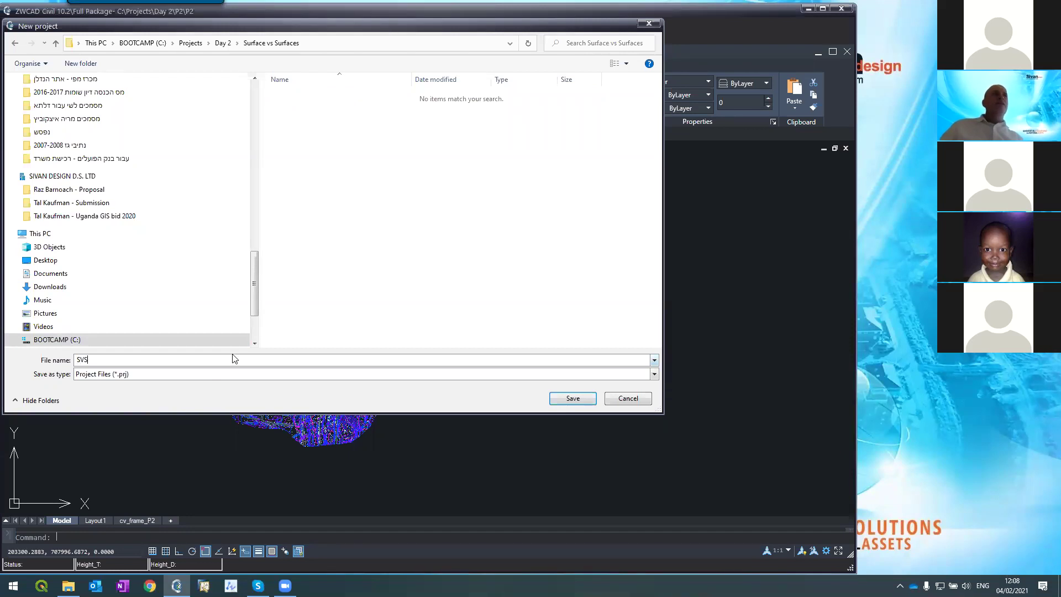
{"action": "key", "text": "Return"}
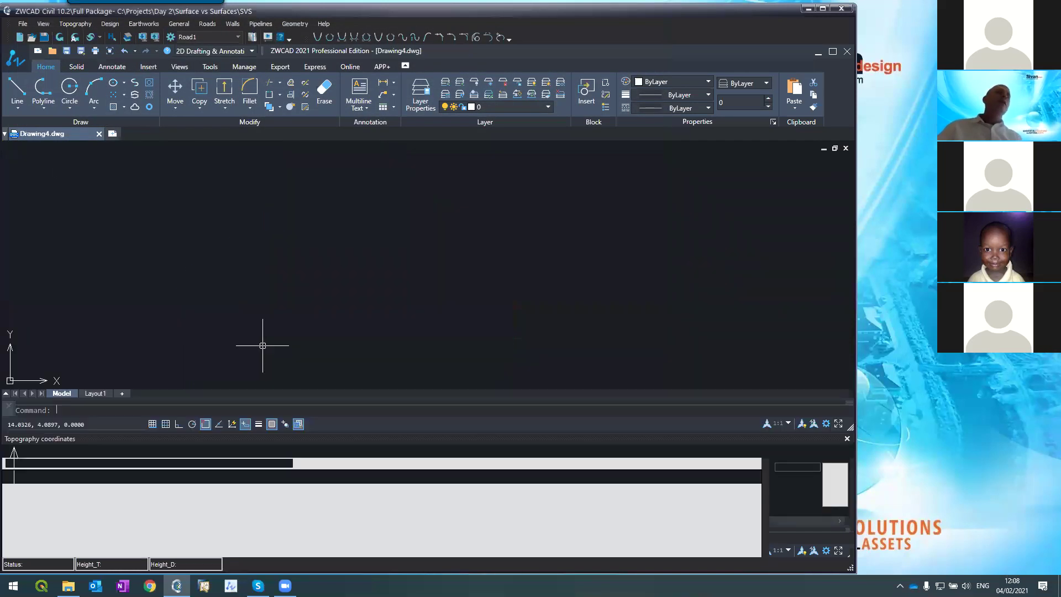
- Load the topography coordinates from Earthworks2.tco in the ZWCAD Civil 10.2 Samples\Earthworks2 folder and clear all the loaded points
{"action": "left_click", "coordinate": [8, 441]}
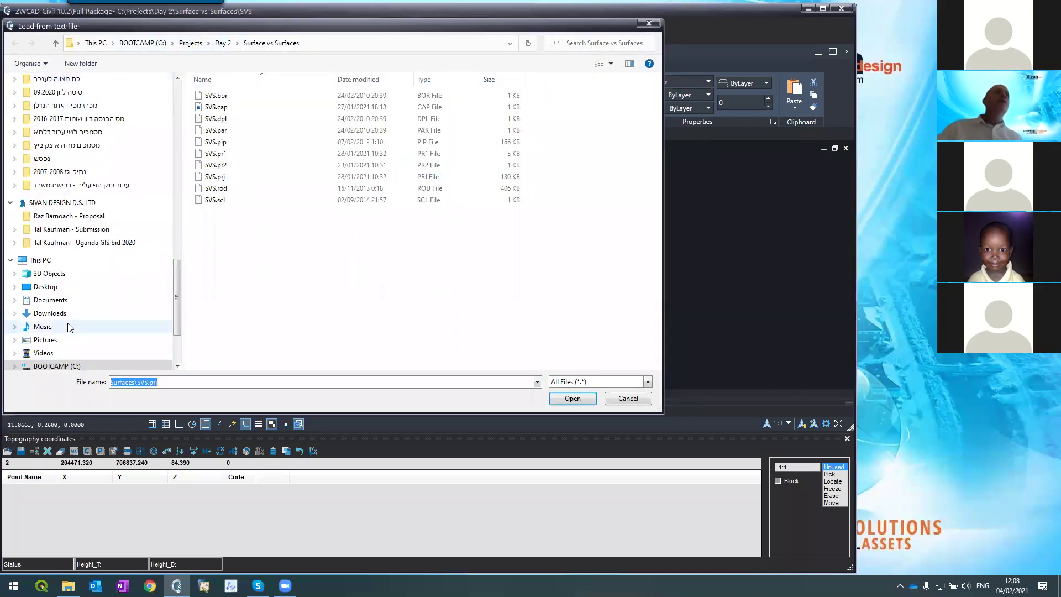
{"action": "scroll", "coordinate": [70, 285], "scroll_direction": "down", "scroll_amount": 2}
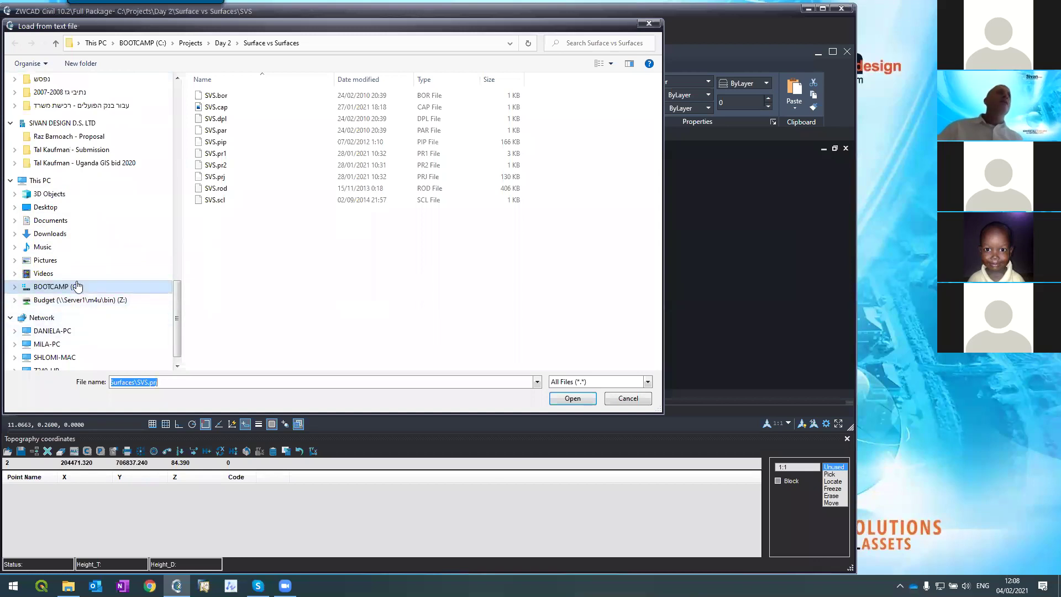
{"action": "scroll", "coordinate": [83, 276], "scroll_direction": "up", "scroll_amount": 10}
{"action": "scroll", "coordinate": [93, 255], "scroll_direction": "down", "scroll_amount": 5}
{"action": "scroll", "coordinate": [92, 253], "scroll_direction": "up", "scroll_amount": 20}
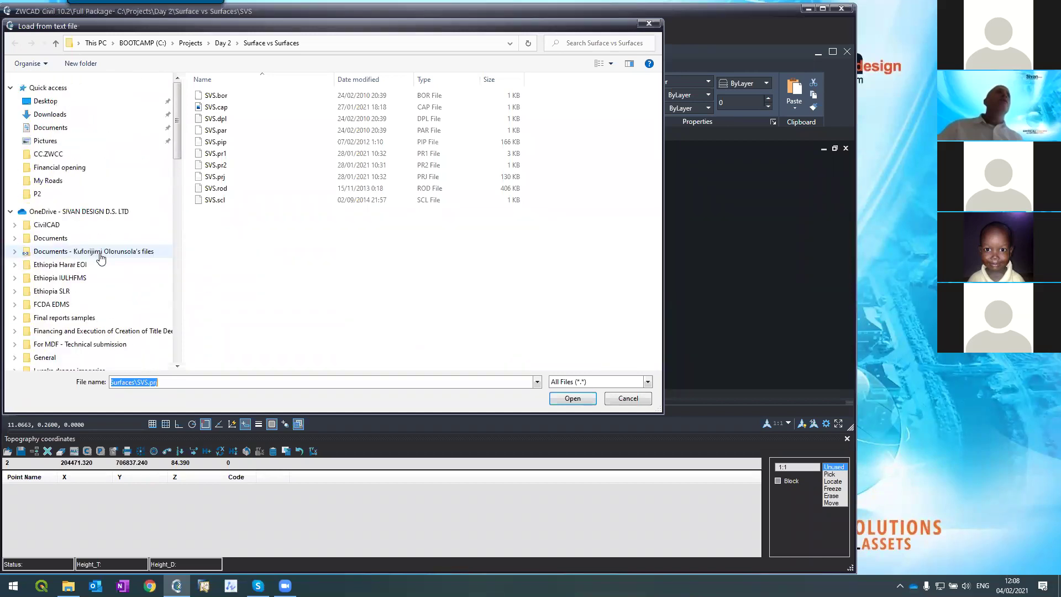
{"action": "left_click", "coordinate": [72, 128]}
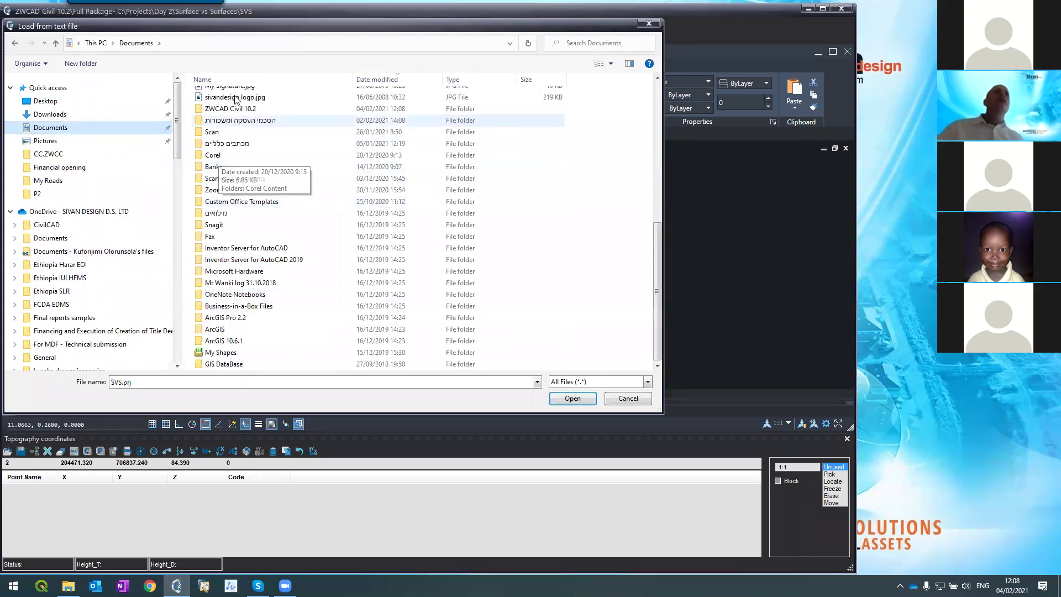
{"action": "scroll", "coordinate": [241, 117], "scroll_direction": "down", "scroll_amount": 1}
{"action": "double_click", "coordinate": [242, 111]}
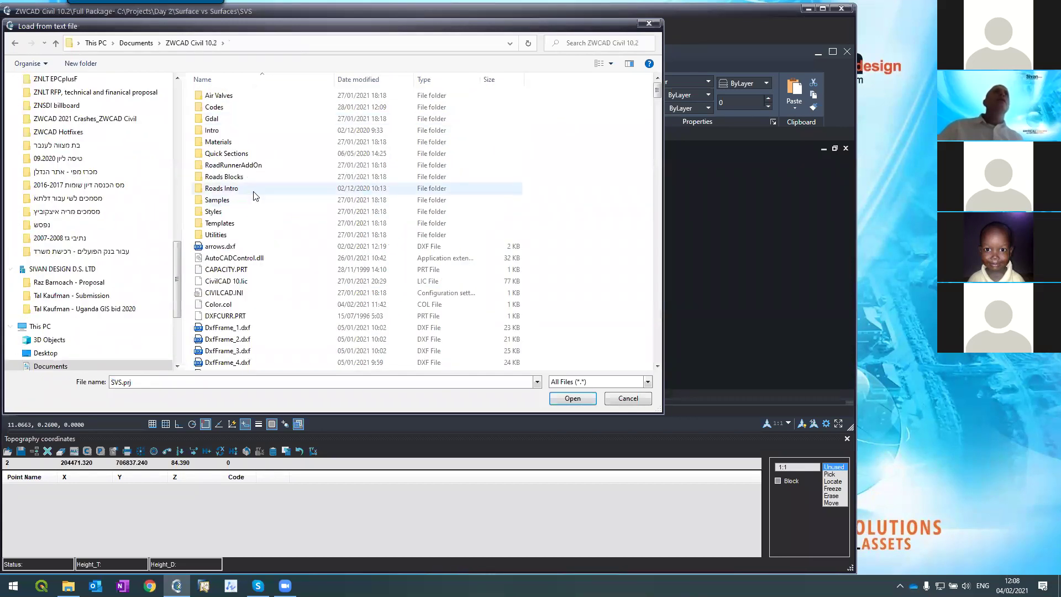
{"action": "double_click", "coordinate": [219, 200]}
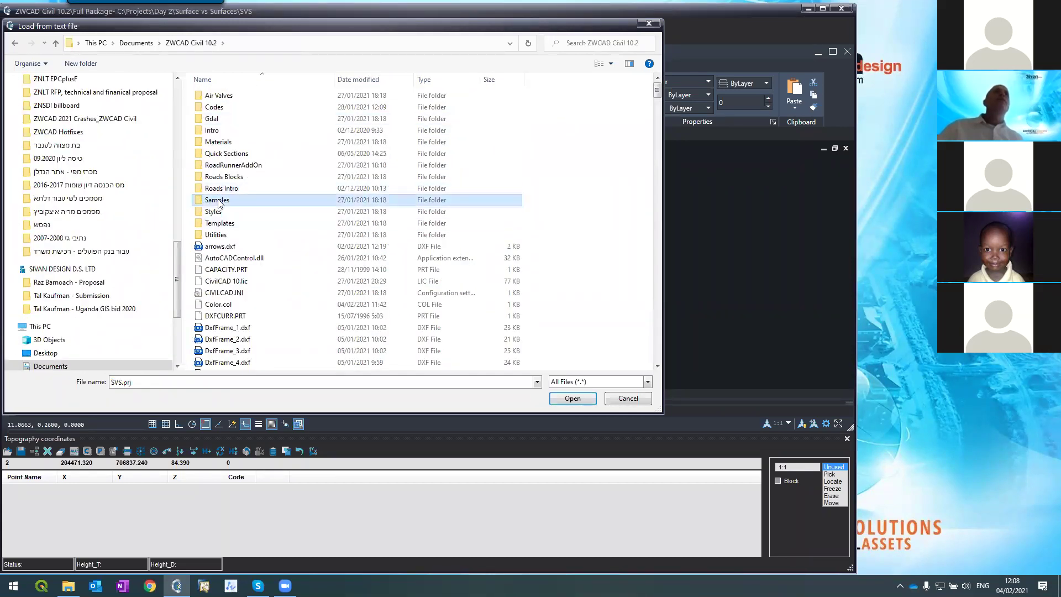
{"action": "double_click", "coordinate": [223, 131]}
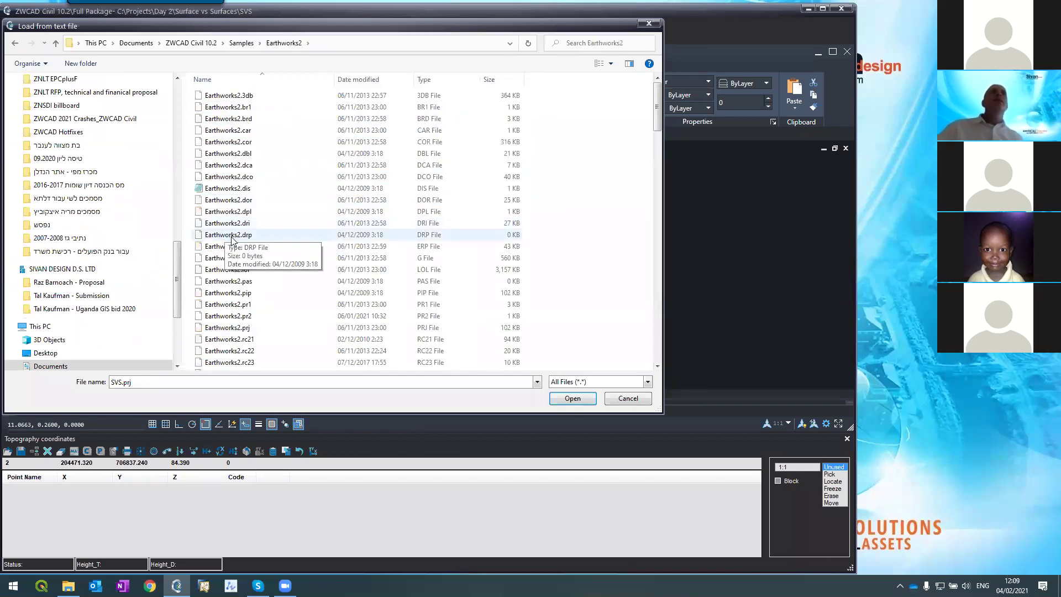
{"action": "scroll", "coordinate": [232, 239], "scroll_direction": "down", "scroll_amount": 7}
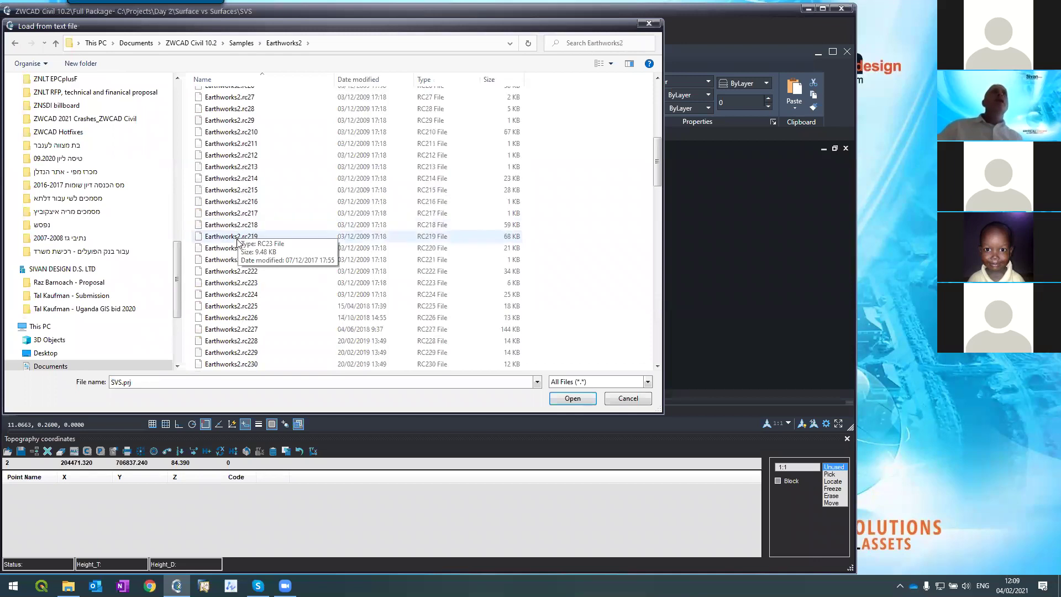
{"action": "scroll", "coordinate": [238, 242], "scroll_direction": "down", "scroll_amount": 20}
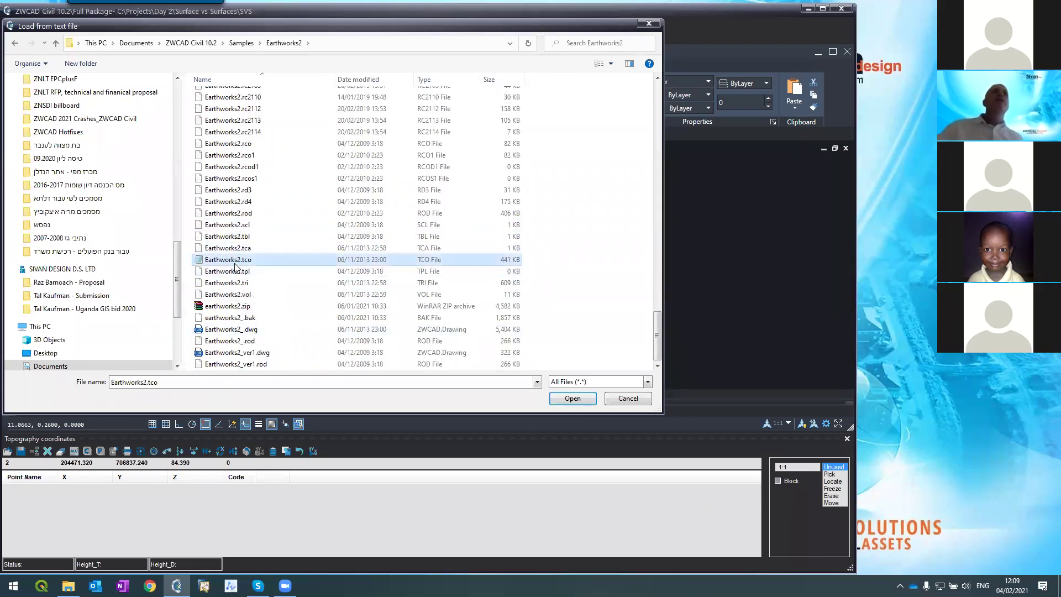
{"action": "double_click", "coordinate": [235, 264]}
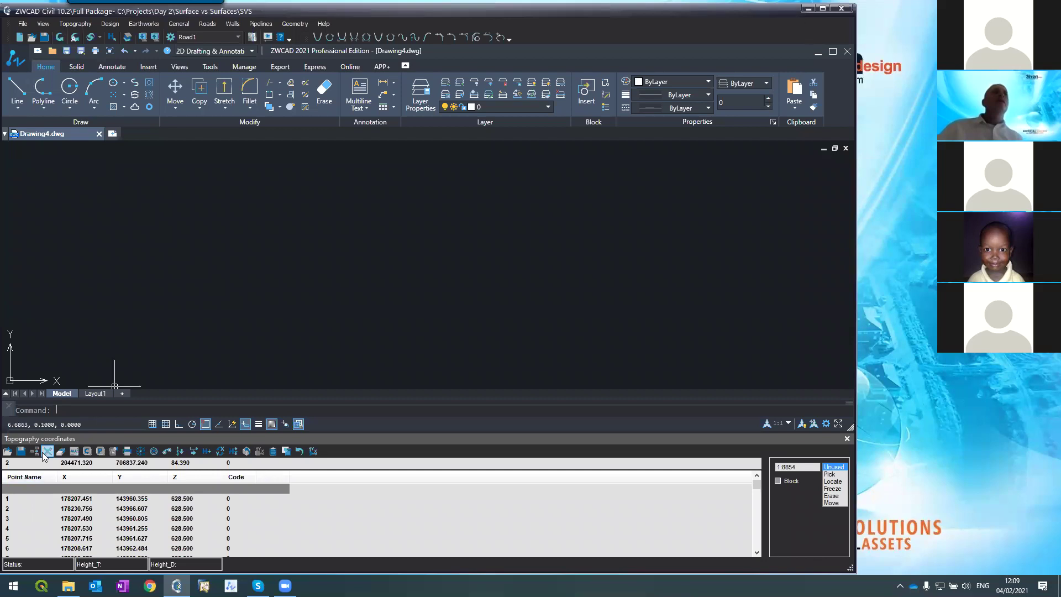
{"action": "left_click", "coordinate": [48, 451]}
{"action": "left_click", "coordinate": [513, 324]}
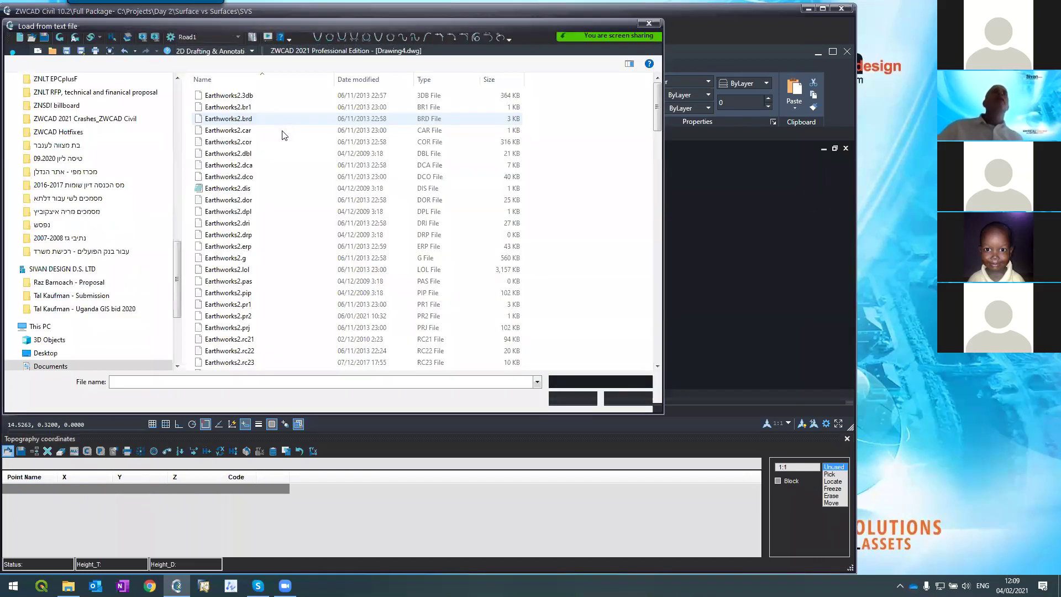
- Load the topography coordinates from Earthworks1.tco in the Samples\Earthworks1 folder and display the points in the drawing
{"action": "left_click", "coordinate": [242, 43]}
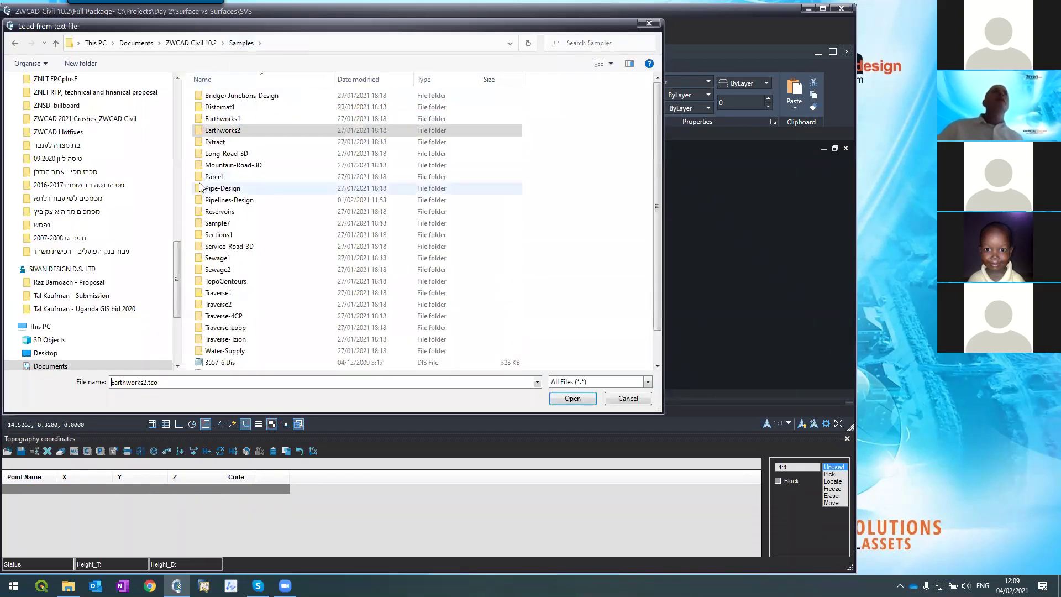
{"action": "left_click", "coordinate": [211, 121]}
{"action": "double_click", "coordinate": [210, 121]}
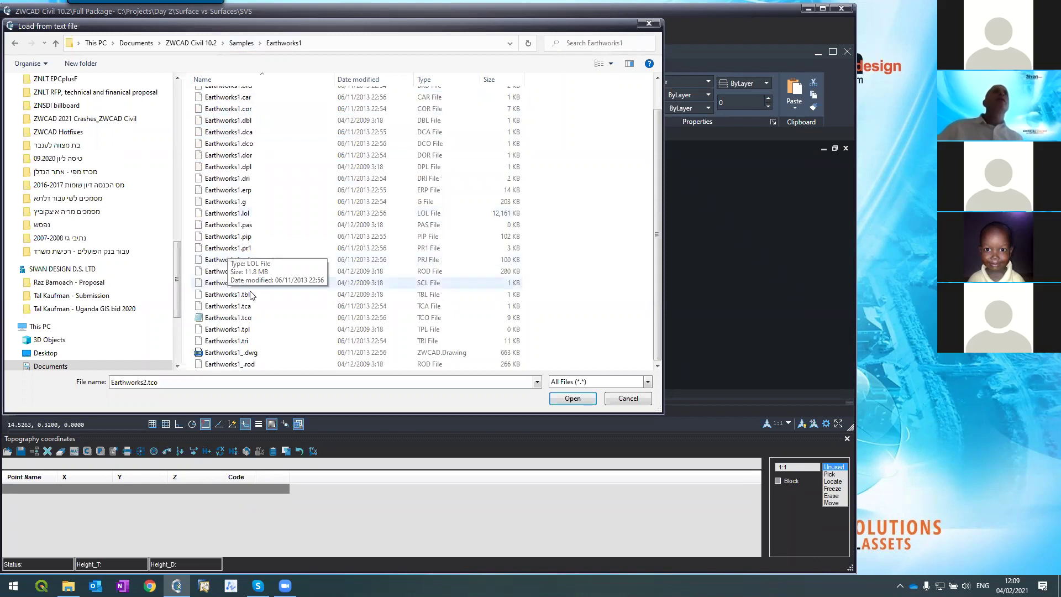
{"action": "double_click", "coordinate": [243, 318]}
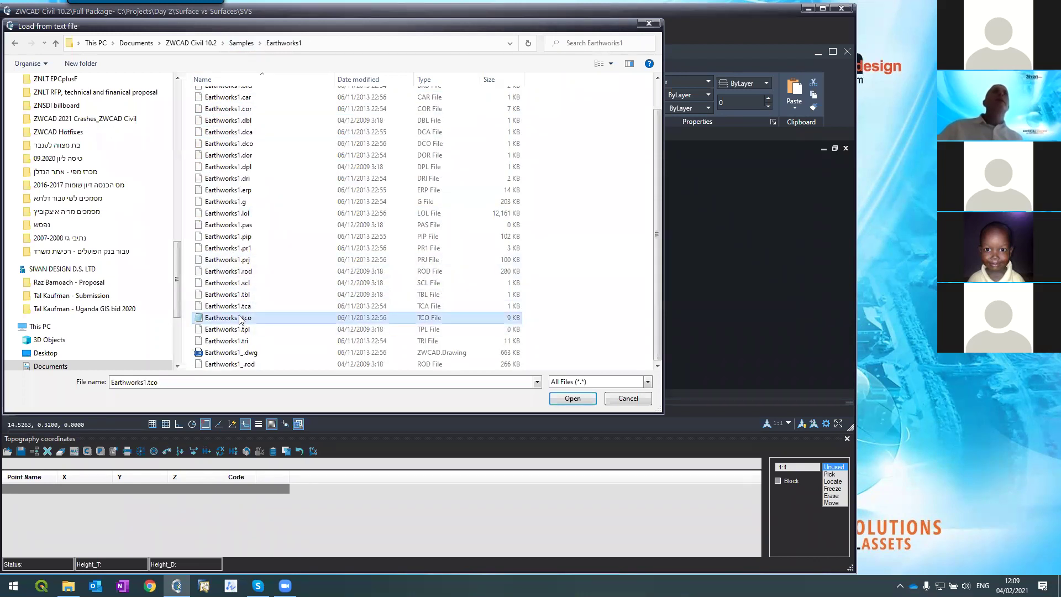
{"action": "left_click", "coordinate": [60, 36]}
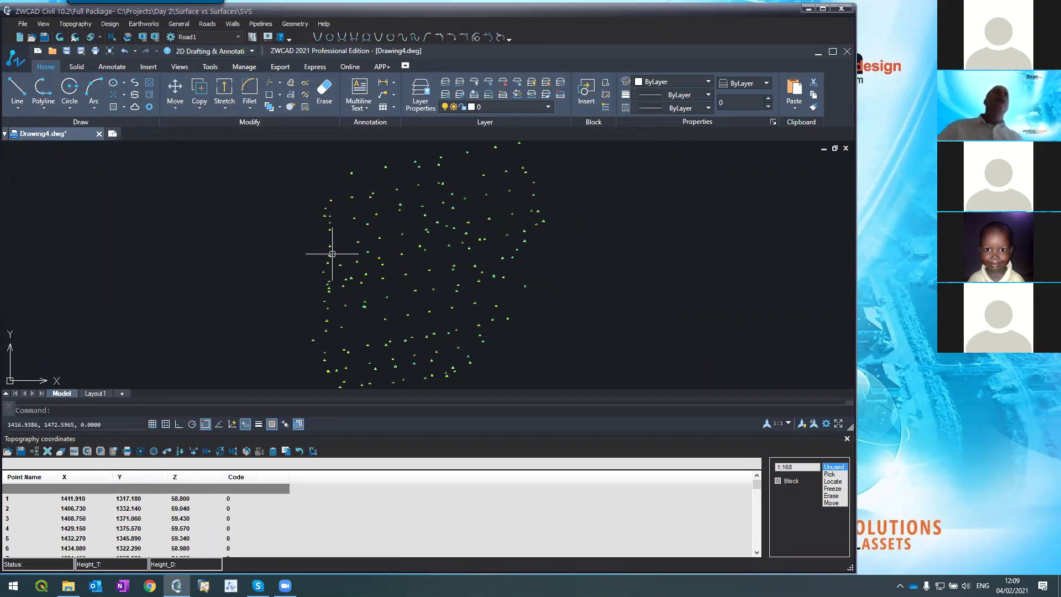
- Generate topography contours for the full extents with a 0.5 interval and a maximum interpolation length of 60
{"action": "left_click", "coordinate": [72, 24]}
{"action": "left_click", "coordinate": [78, 48]}
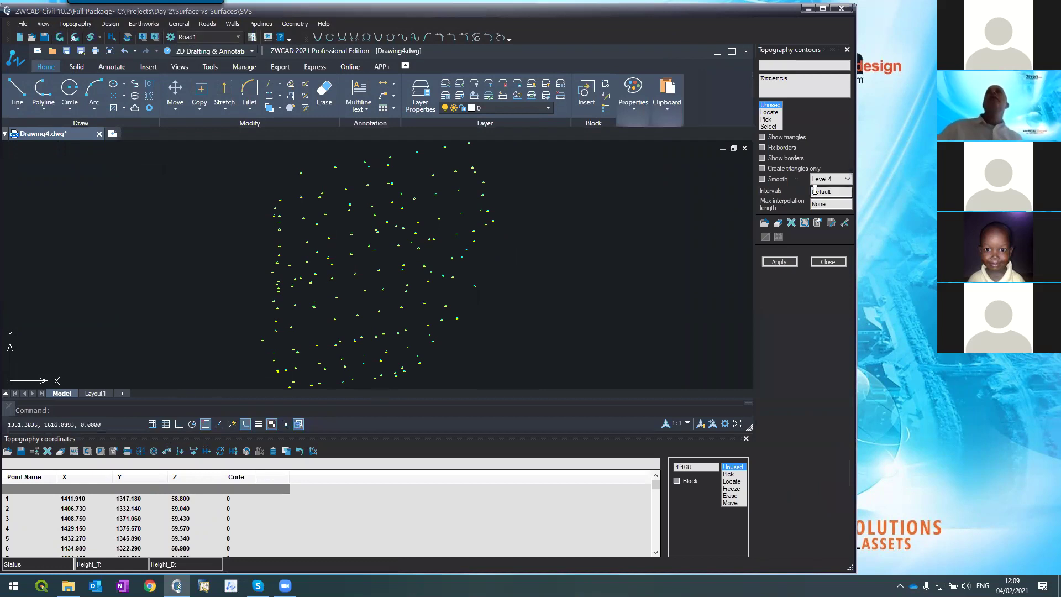
{"action": "left_click", "coordinate": [813, 190]}
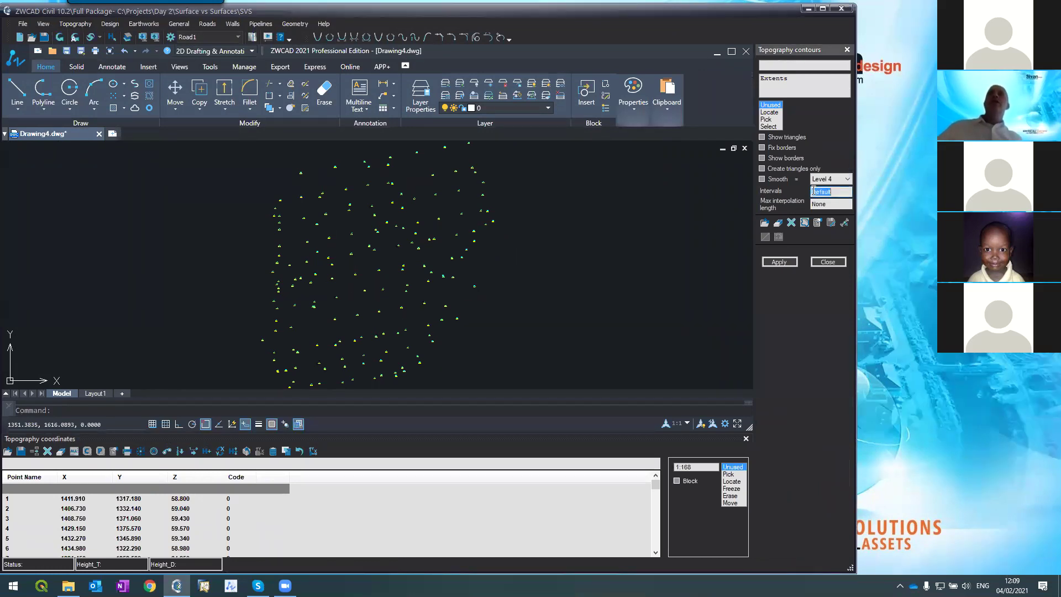
{"action": "type", "text": "0.5"}
{"action": "left_click", "coordinate": [818, 204]}
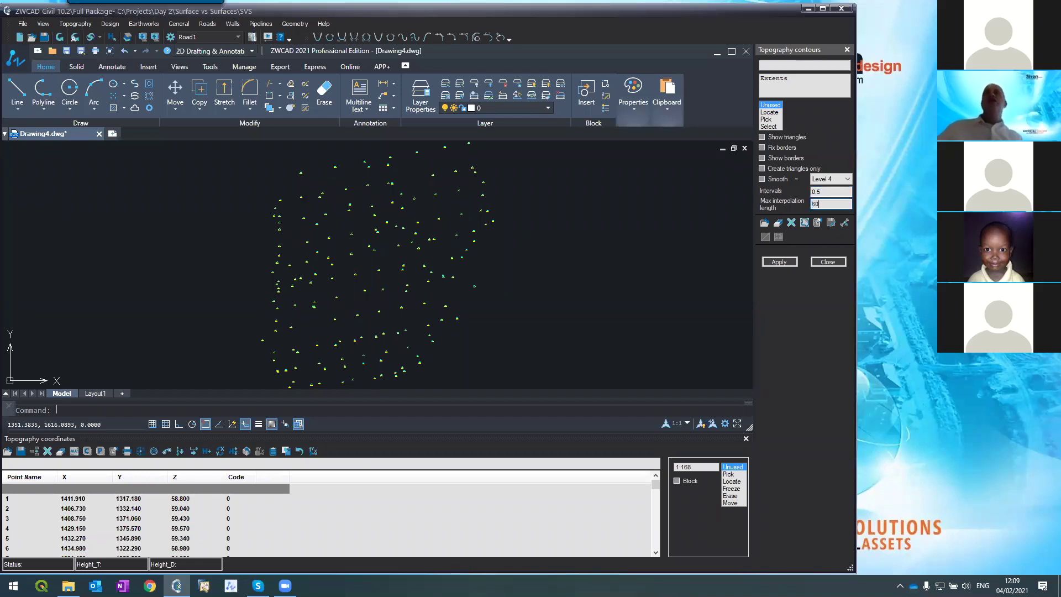
{"action": "left_click", "coordinate": [779, 262]}
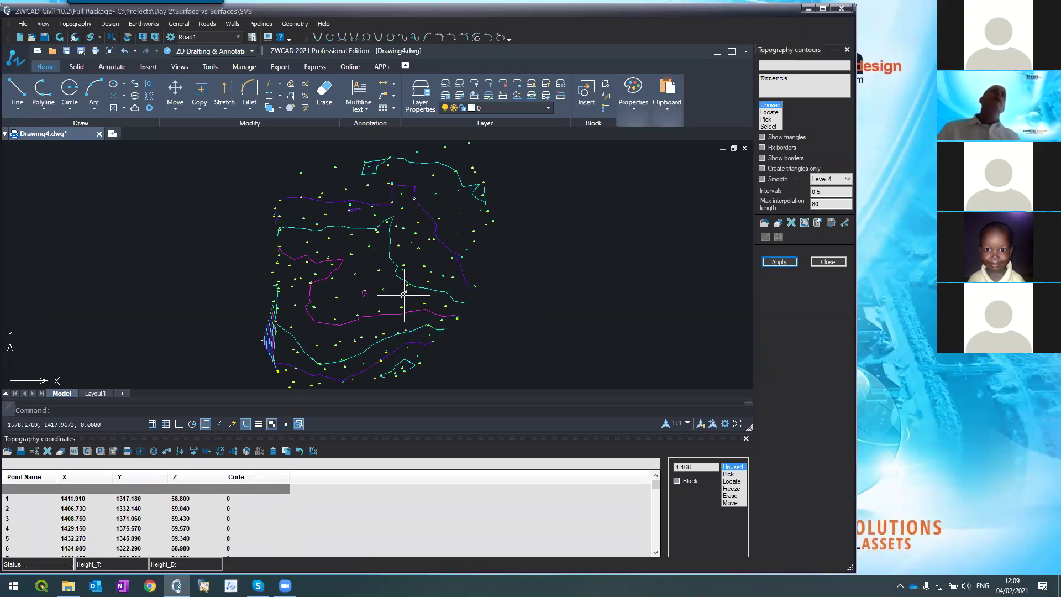
- Load the design coordinates from Earthworks1.dco in the Samples\Earthworks1 folder and display the points, closing the topography contour settings
{"action": "left_click", "coordinate": [109, 23]}
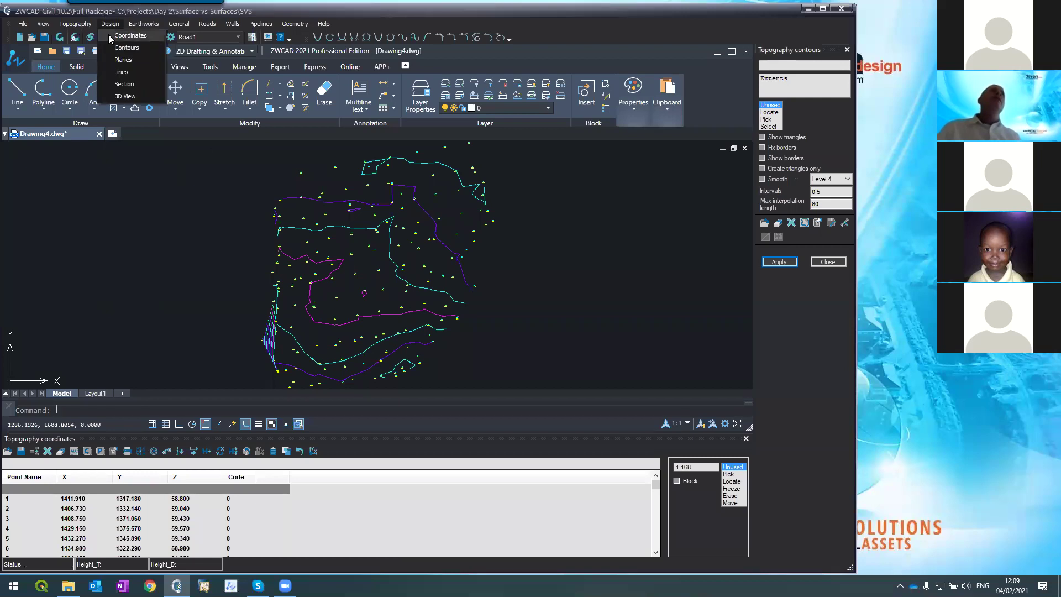
{"action": "left_click", "coordinate": [108, 35]}
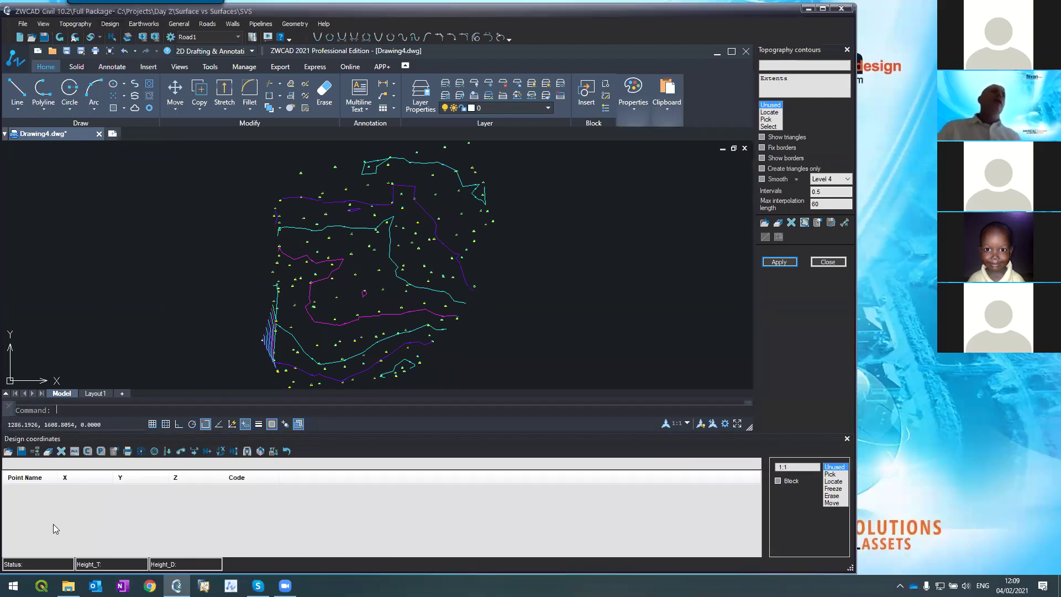
{"action": "left_click", "coordinate": [826, 262]}
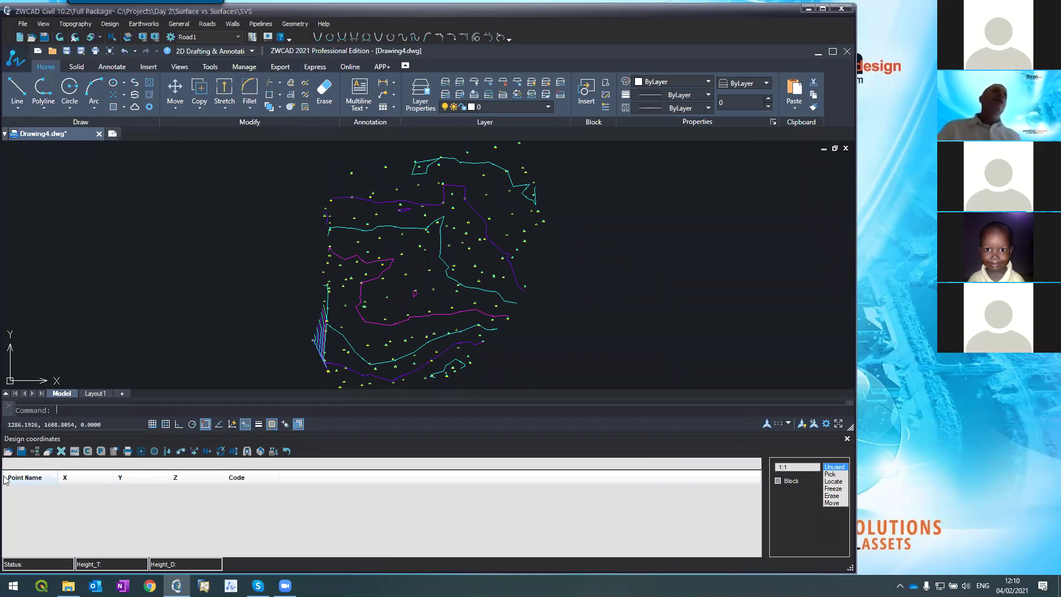
{"action": "left_click", "coordinate": [7, 452]}
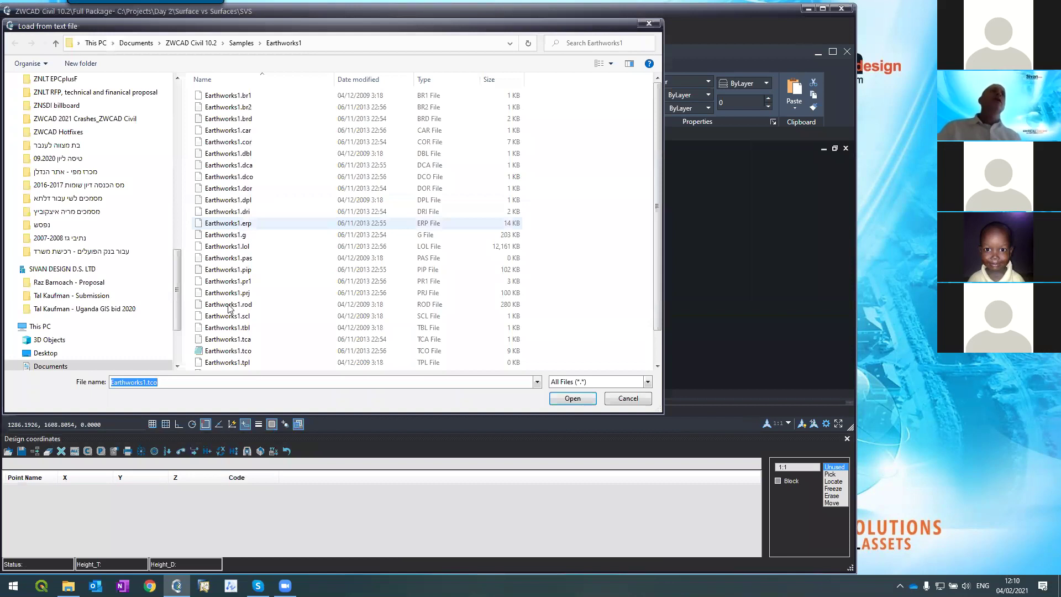
{"action": "left_click", "coordinate": [147, 382]}
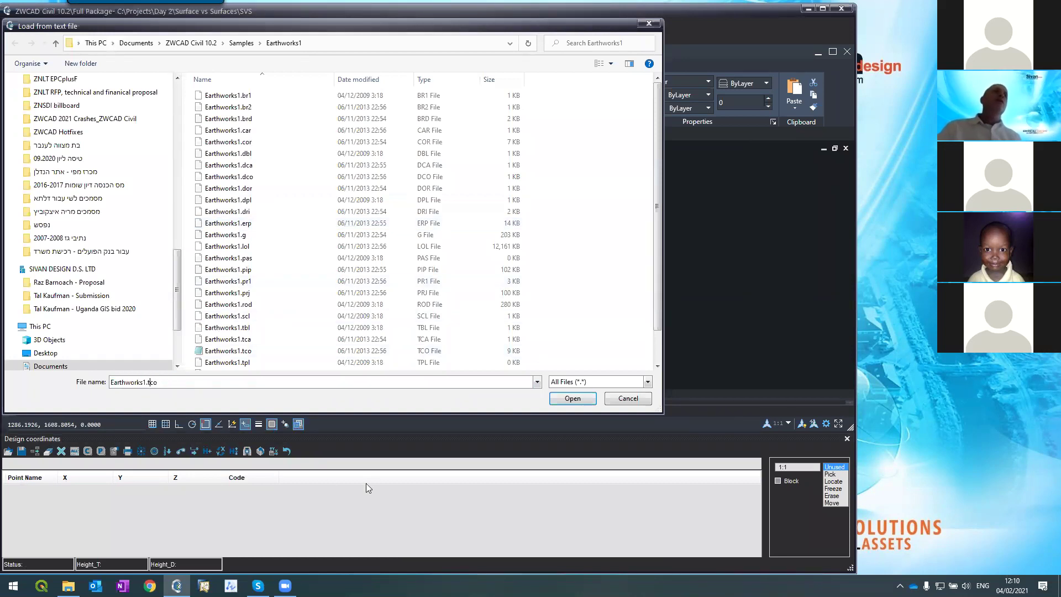
{"action": "type", "text": "d"}
{"action": "key", "text": "Return"}
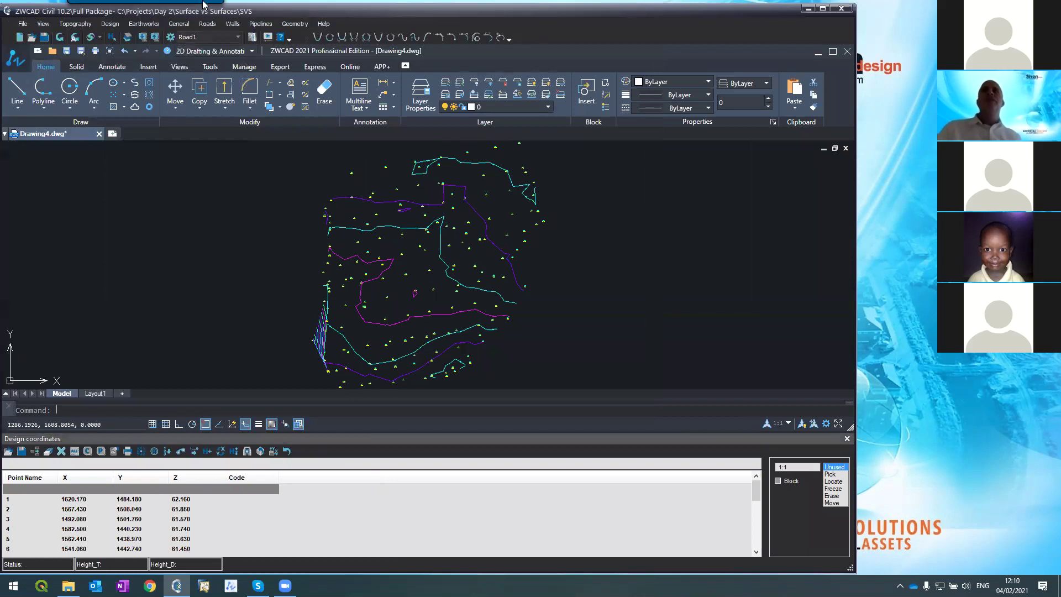
{"action": "left_click", "coordinate": [60, 37]}
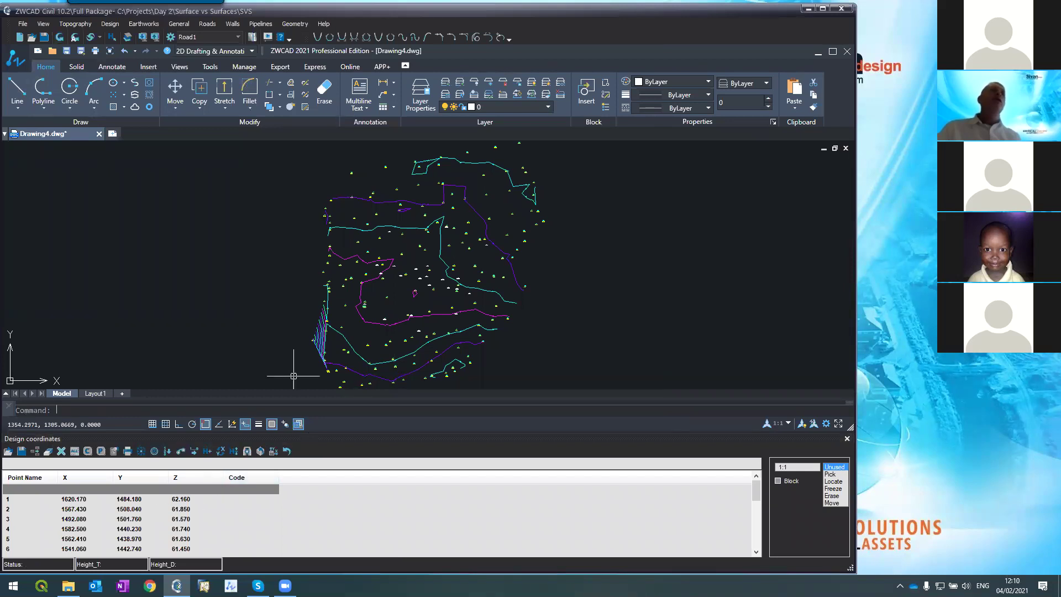
- Examine the design points and their heights against the surrounding topography points and contours
{"action": "scroll", "coordinate": [427, 310], "scroll_direction": "up", "scroll_amount": 6}
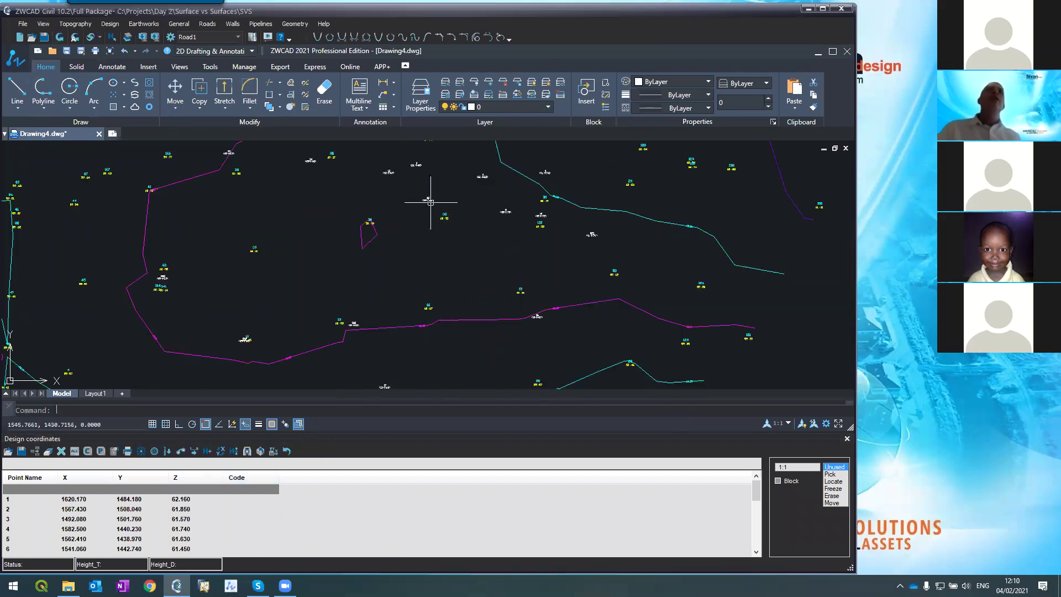
{"action": "scroll", "coordinate": [434, 187], "scroll_direction": "up", "scroll_amount": 5}
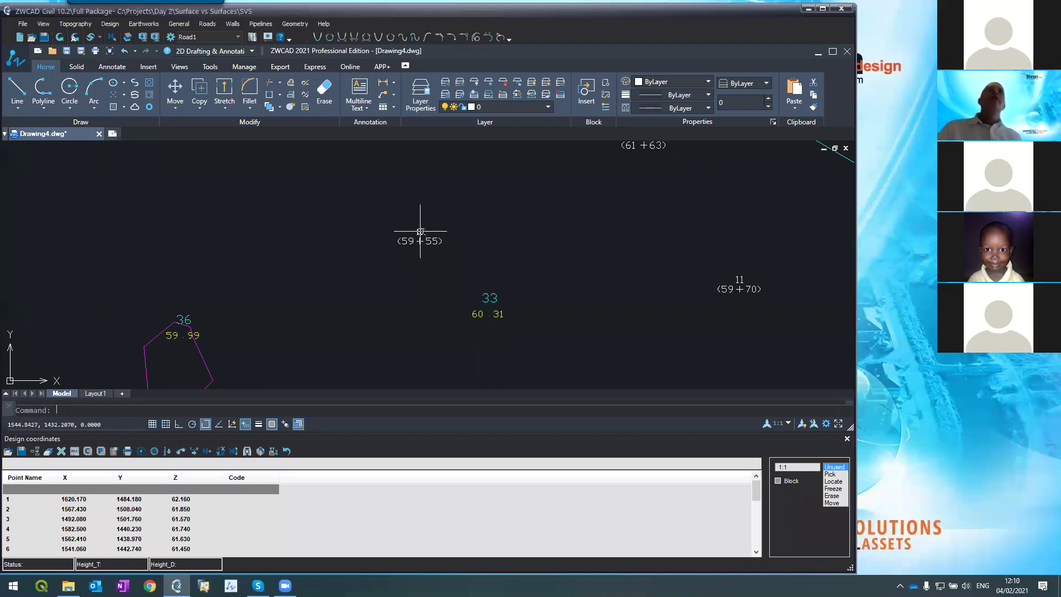
{"action": "scroll", "coordinate": [415, 249], "scroll_direction": "down", "scroll_amount": 8}
{"action": "scroll", "coordinate": [397, 249], "scroll_direction": "up", "scroll_amount": 4}
{"action": "scroll", "coordinate": [372, 251], "scroll_direction": "down", "scroll_amount": 5}
{"action": "scroll", "coordinate": [312, 260], "scroll_direction": "up", "scroll_amount": 1}
{"action": "scroll", "coordinate": [312, 261], "scroll_direction": "up", "scroll_amount": 1}
{"action": "scroll", "coordinate": [284, 190], "scroll_direction": "up", "scroll_amount": 2}
{"action": "scroll", "coordinate": [350, 225], "scroll_direction": "up", "scroll_amount": 2}
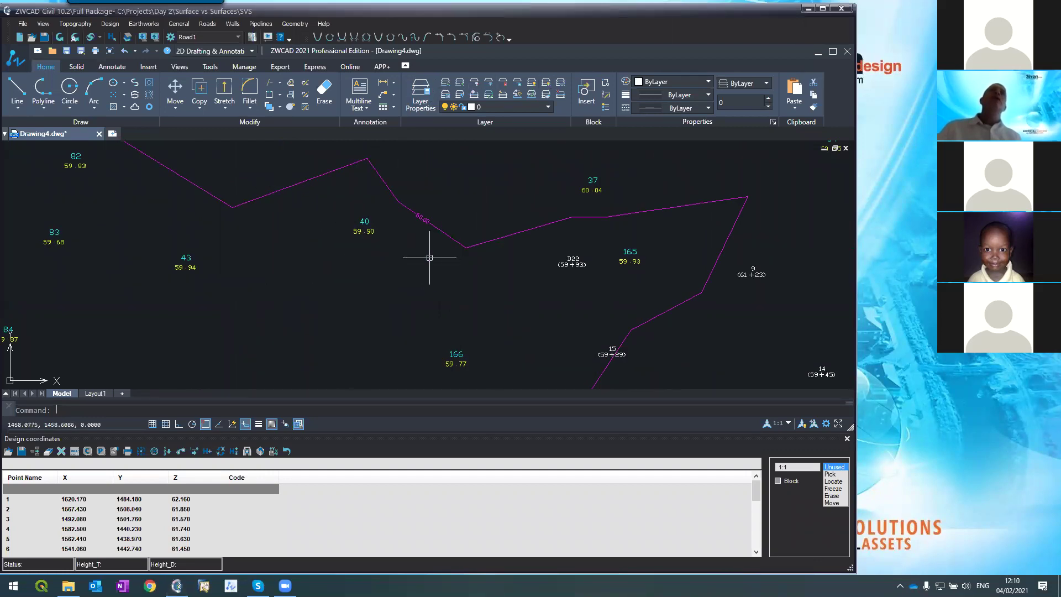
{"action": "scroll", "coordinate": [429, 258], "scroll_direction": "down", "scroll_amount": 8}
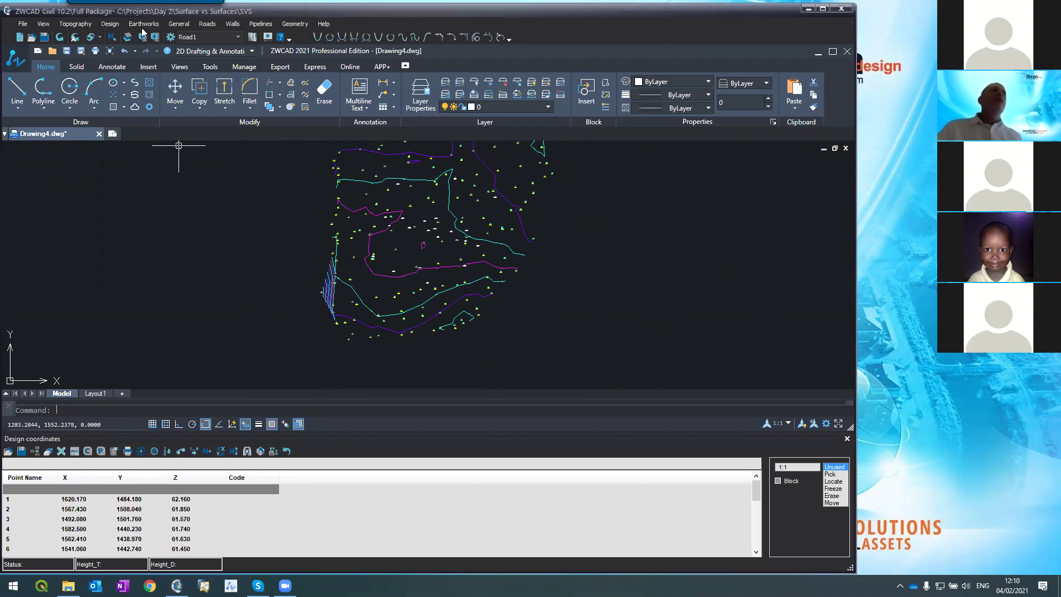
- Generate design contours for the full extents with a 0.5 interval and a maximum interpolation length of 60
{"action": "left_click", "coordinate": [82, 24]}
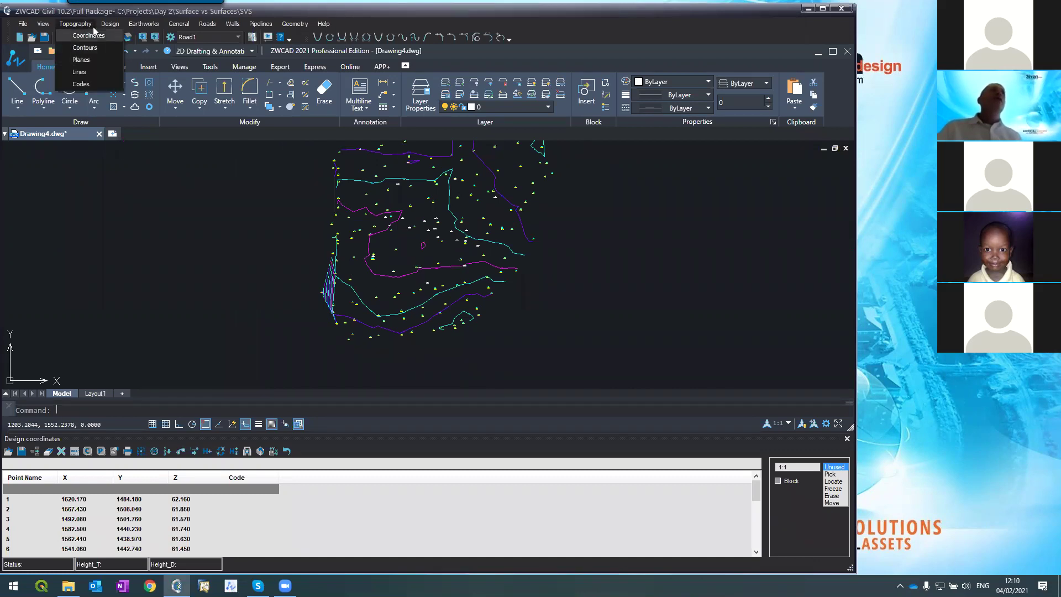
{"action": "mouse_move", "coordinate": [114, 25]}
{"action": "left_click", "coordinate": [117, 51]}
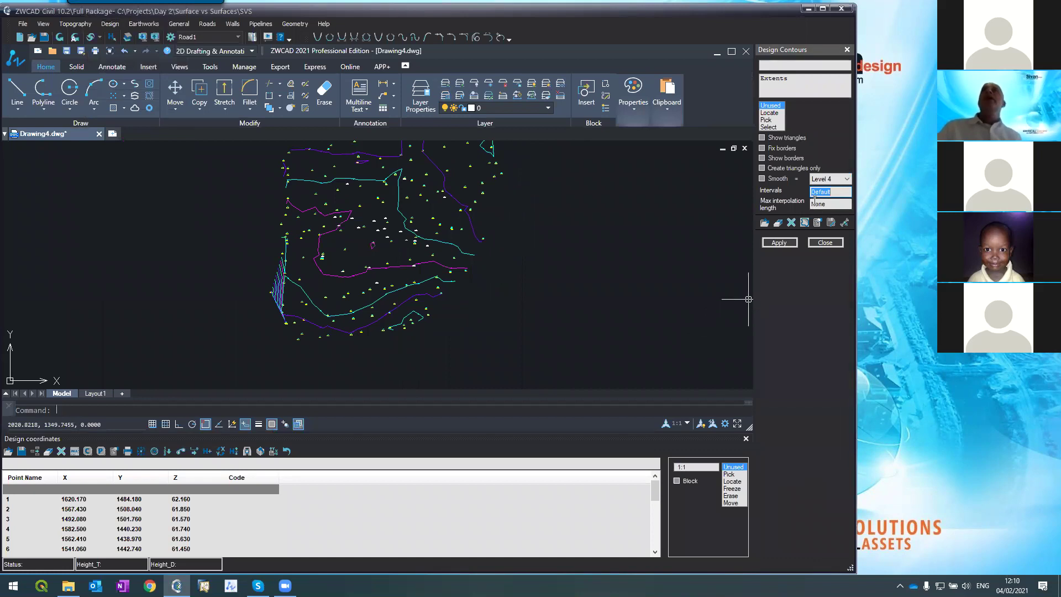
{"action": "type", "text": "0.5"}
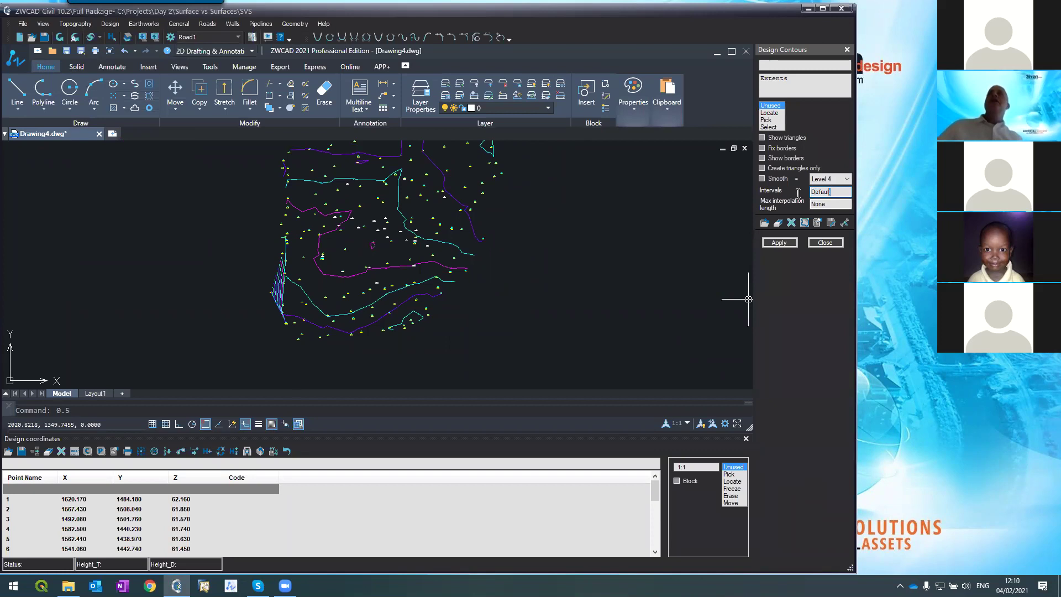
{"action": "type", "text": "0.5"}
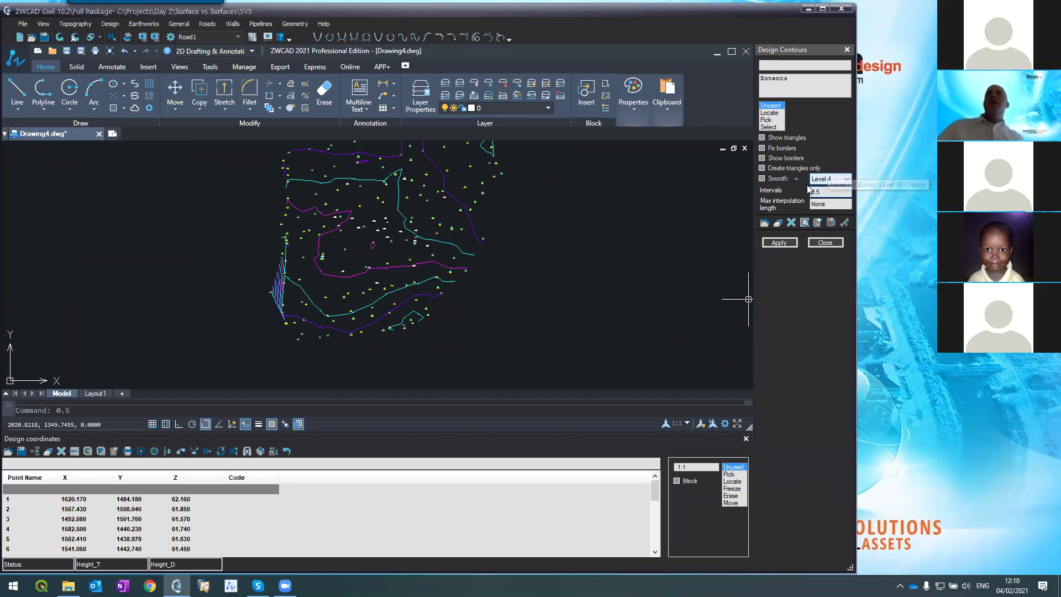
{"action": "type", "text": "60"}
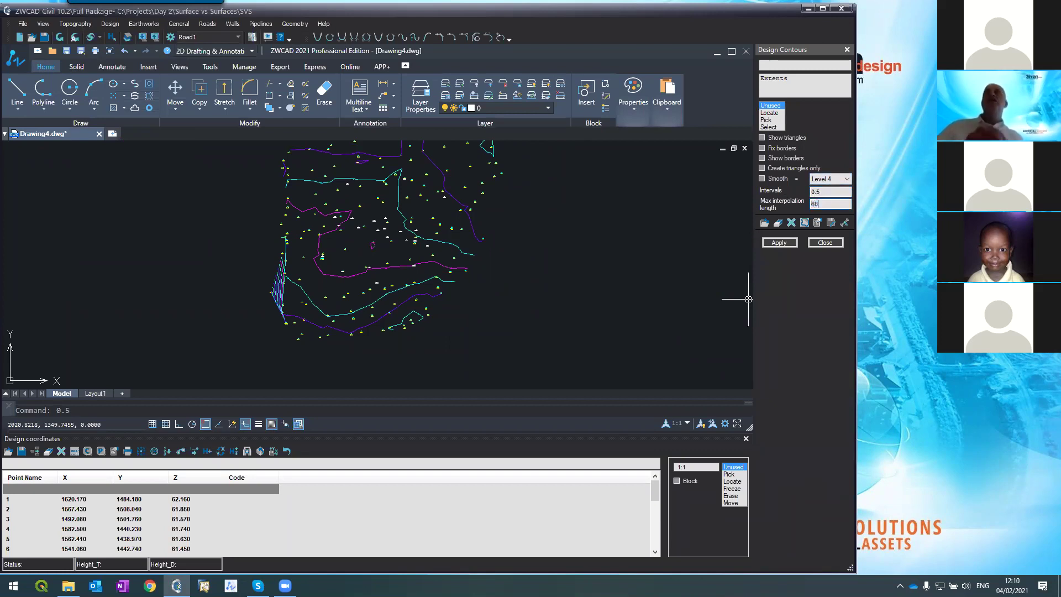
{"action": "left_click", "coordinate": [779, 243]}
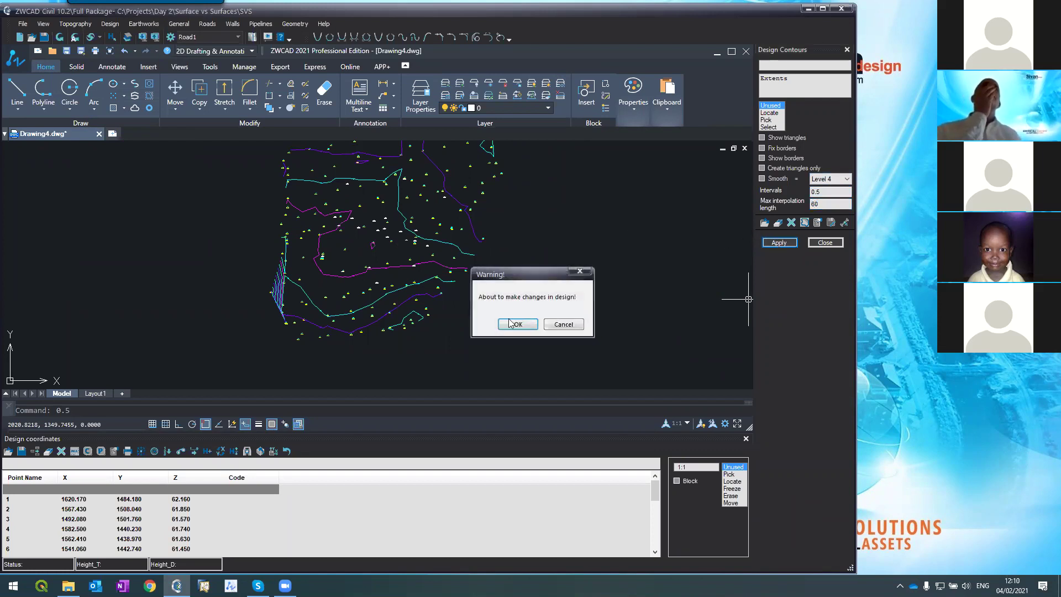
{"action": "left_click", "coordinate": [517, 325]}
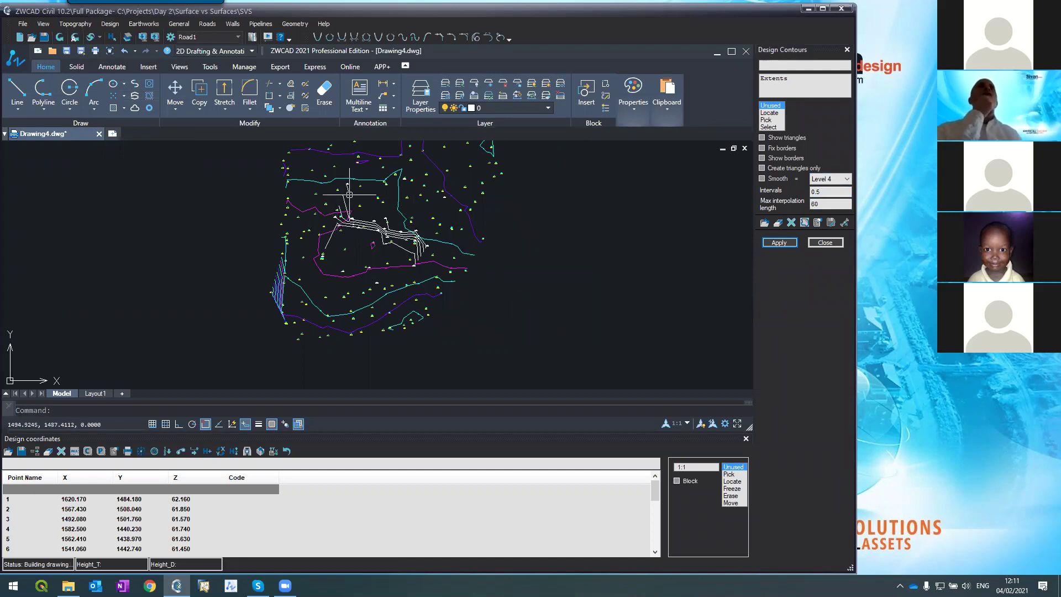
- Try to regenerate the design contours with borders shown
{"action": "left_click", "coordinate": [771, 158]}
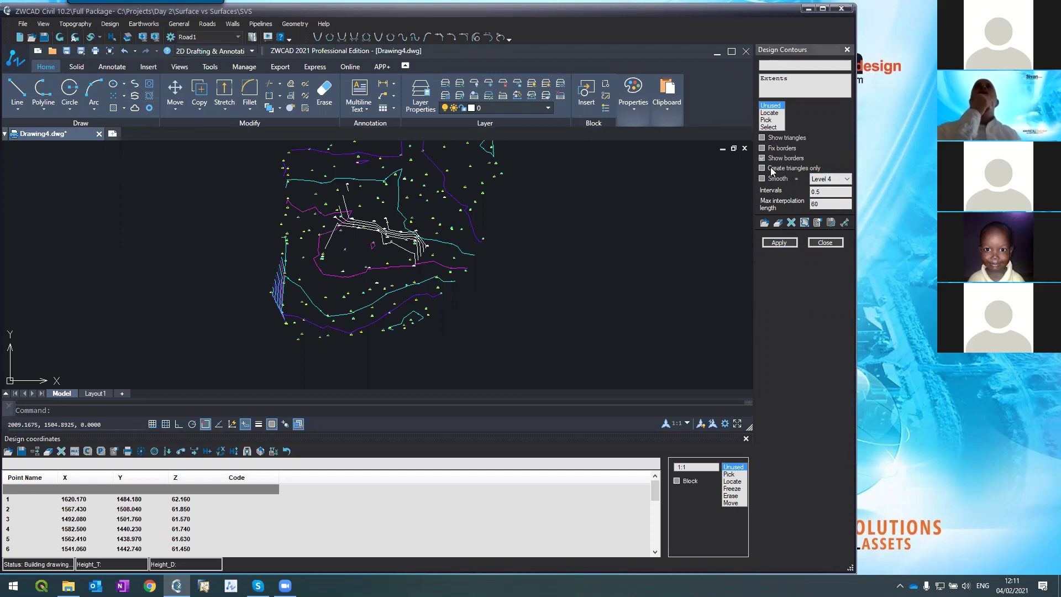
{"action": "left_click", "coordinate": [779, 243]}
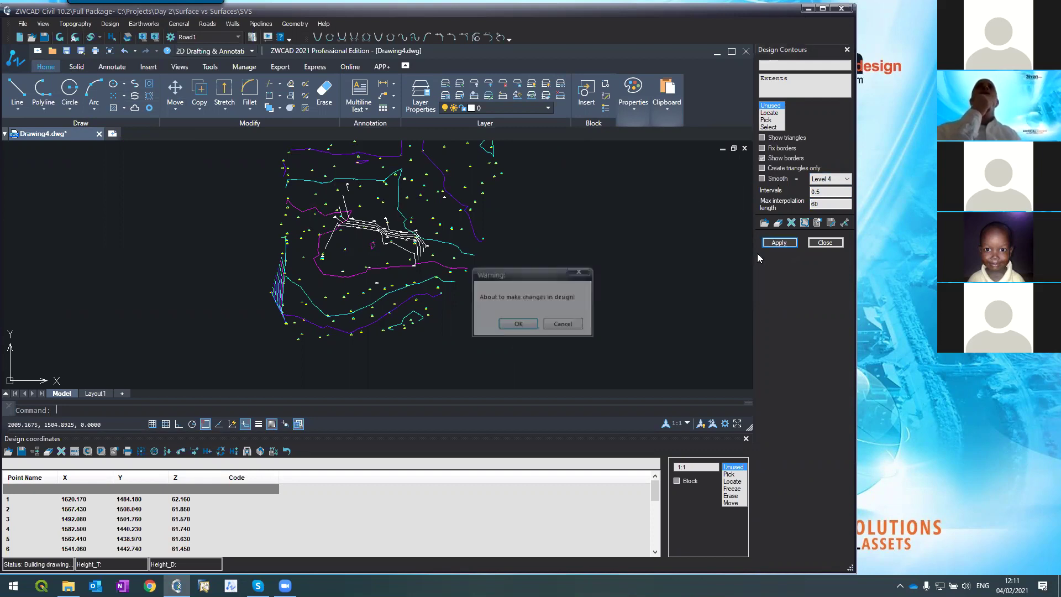
{"action": "left_click", "coordinate": [519, 321]}
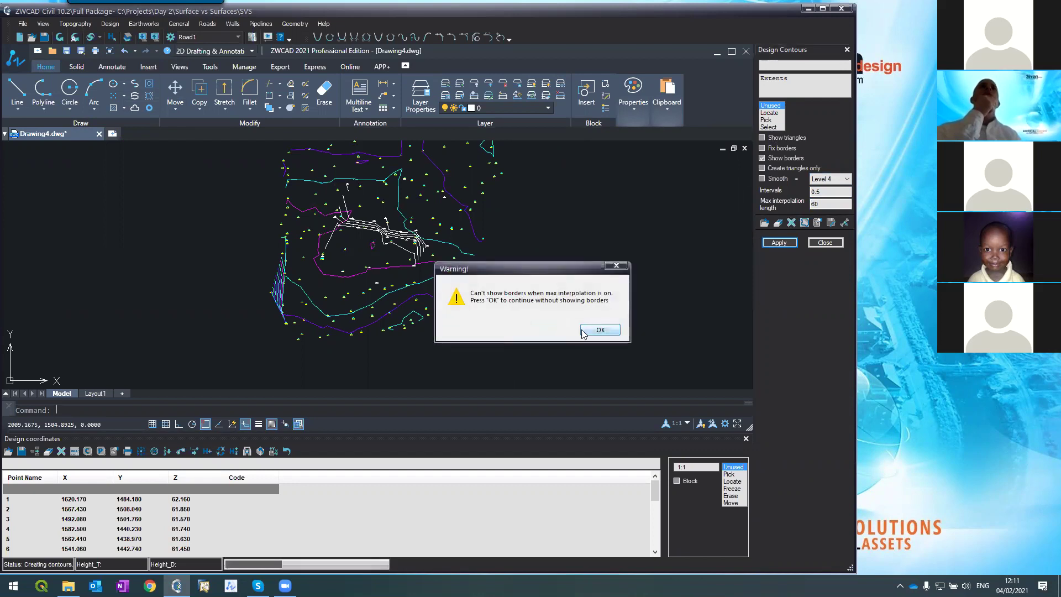
{"action": "left_click", "coordinate": [600, 330]}
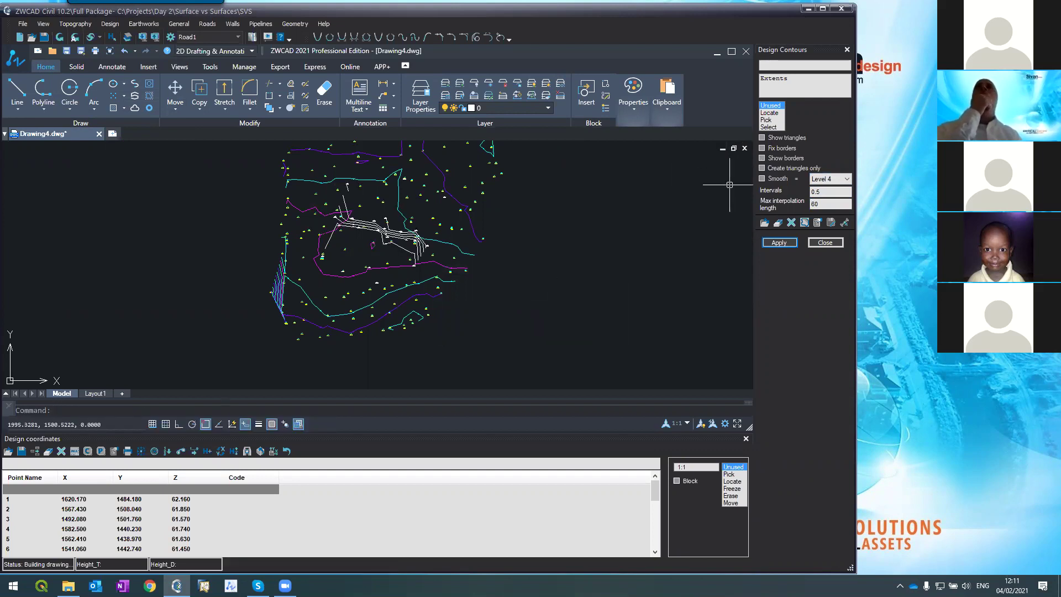
- Regenerate the design contours with triangles shown and inspect the resulting triangulation
{"action": "left_click", "coordinate": [763, 137]}
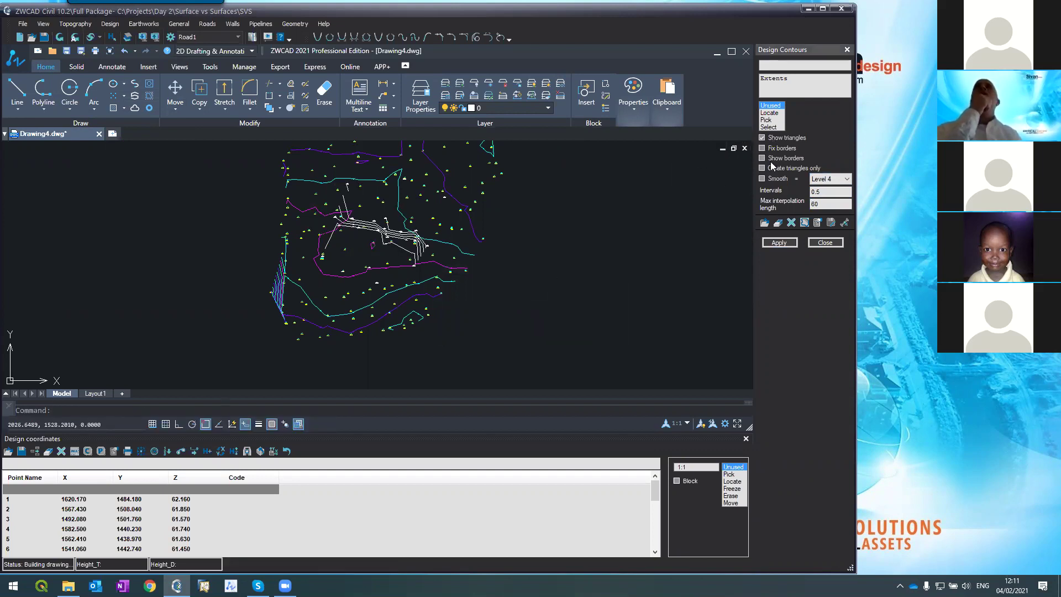
{"action": "left_click", "coordinate": [778, 243]}
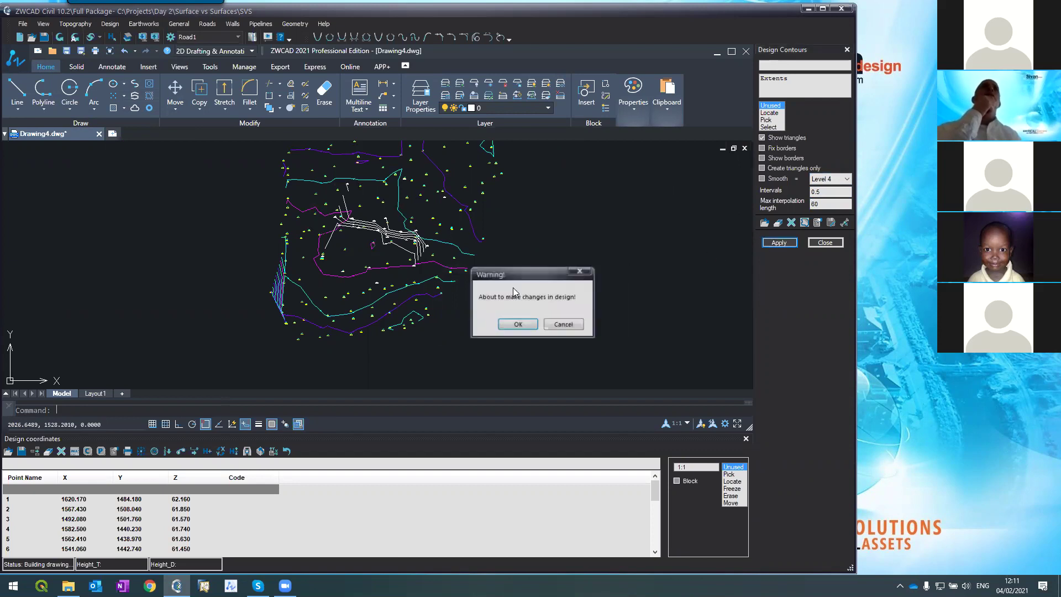
{"action": "left_click", "coordinate": [513, 325]}
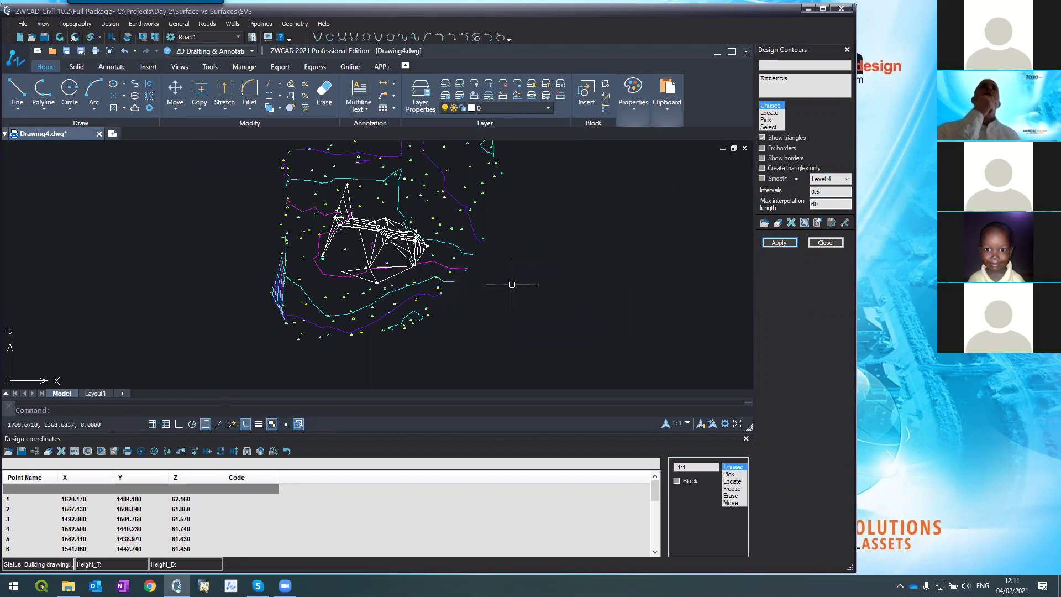
{"action": "scroll", "coordinate": [343, 197], "scroll_direction": "up", "scroll_amount": 4}
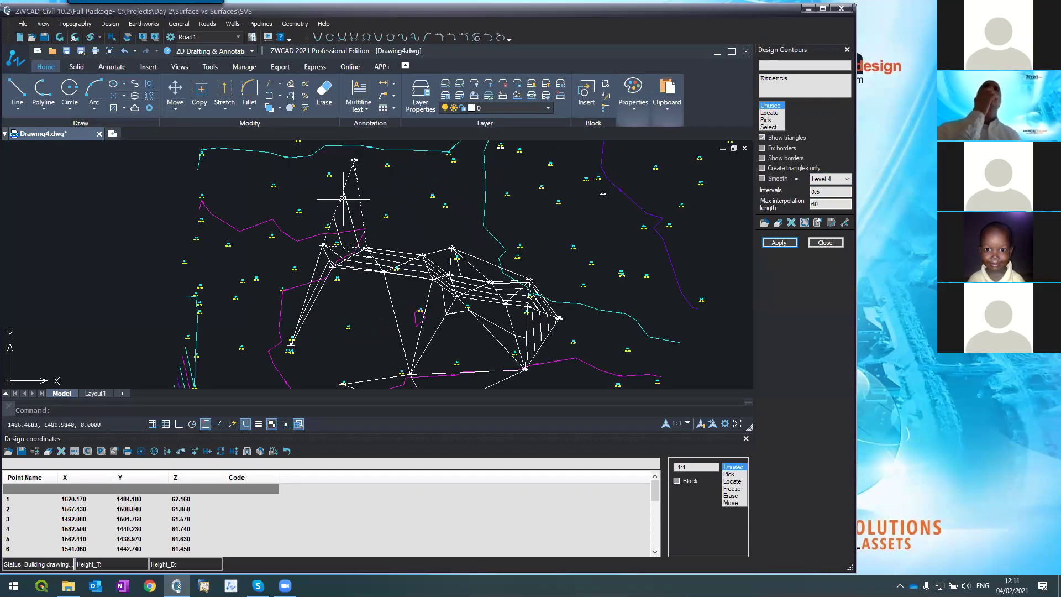
- Remove the maximum interpolation length limit, regenerate the design contours with triangles, and inspect the design surface
{"action": "double_click", "coordinate": [824, 204]}
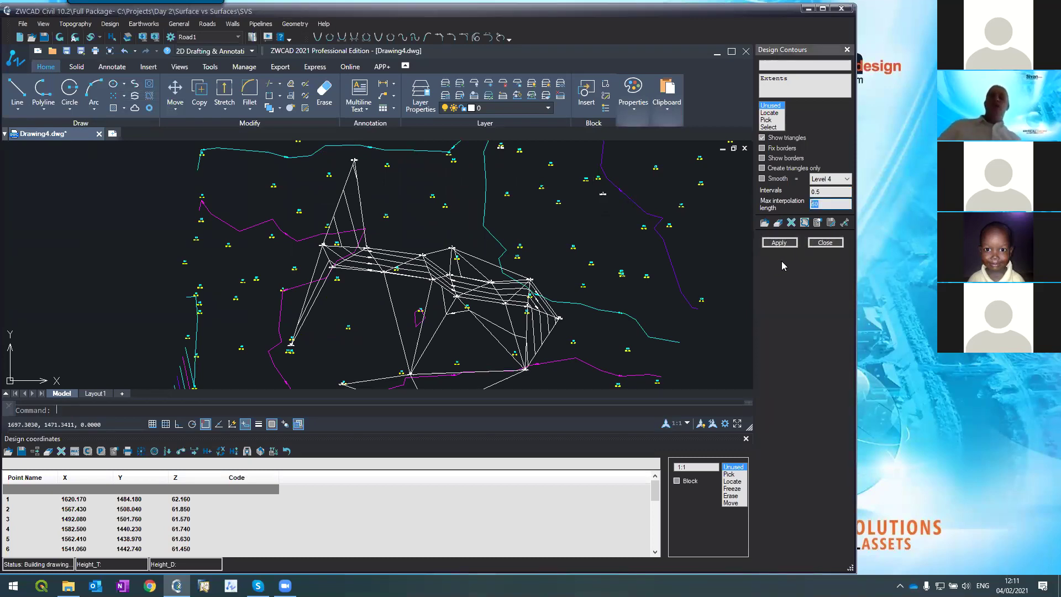
{"action": "left_click", "coordinate": [792, 242]}
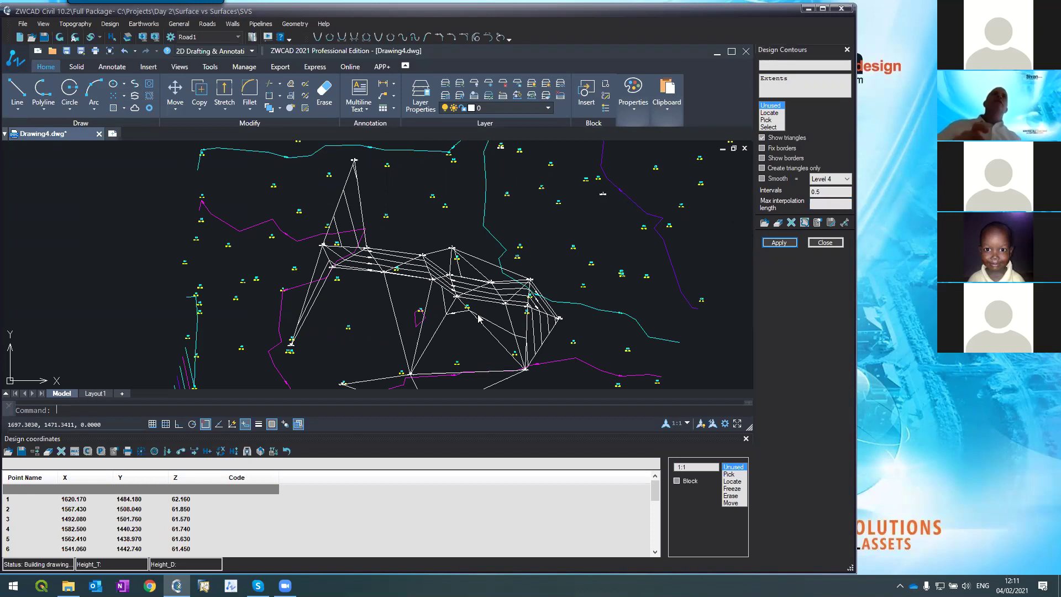
{"action": "left_click", "coordinate": [514, 324]}
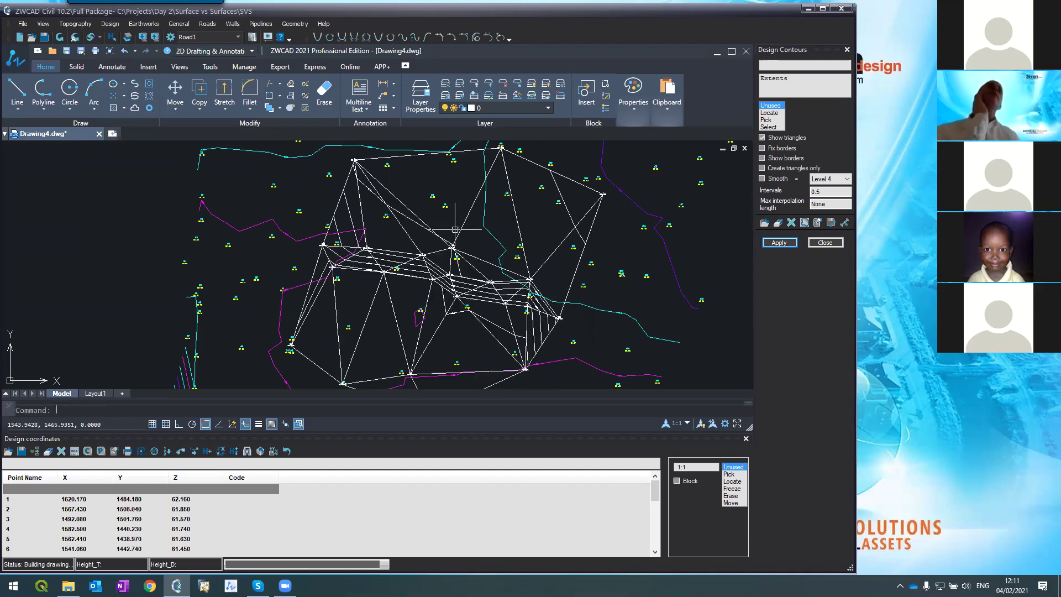
{"action": "scroll", "coordinate": [425, 185], "scroll_direction": "down", "scroll_amount": 3}
{"action": "scroll", "coordinate": [425, 188], "scroll_direction": "up", "scroll_amount": 4}
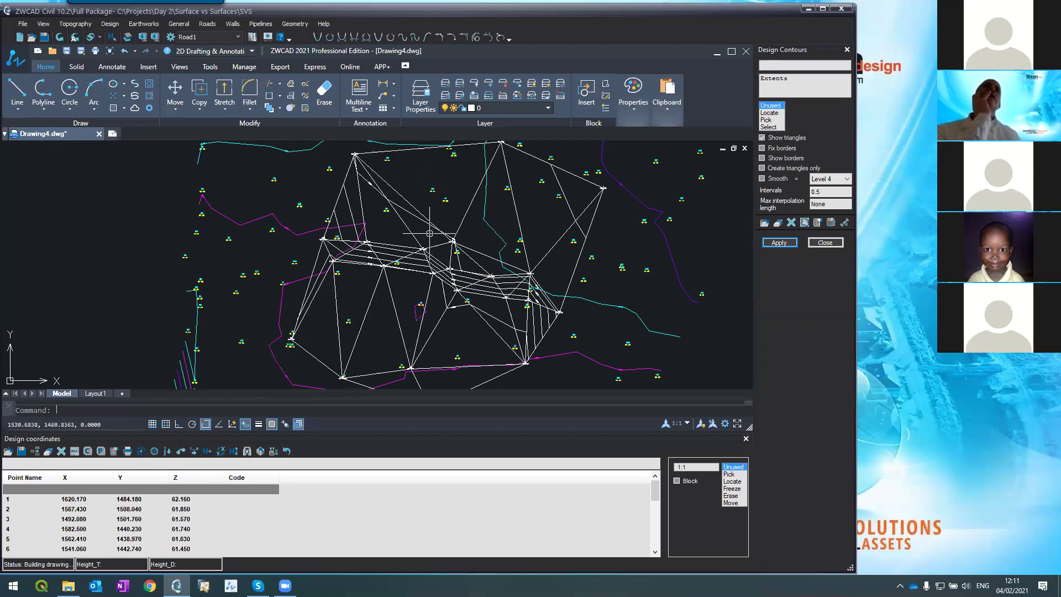
{"action": "scroll", "coordinate": [432, 242], "scroll_direction": "down", "scroll_amount": 3}
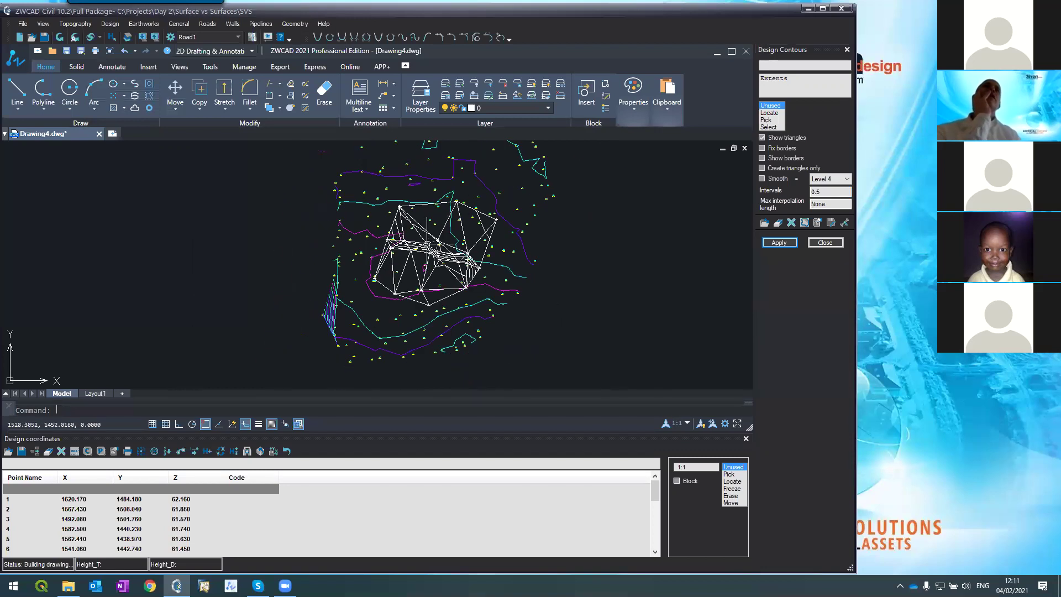
- Cut a section through the design surface from about (1484.60, 1352.23) to (1591.88, 1543.22) and inspect the existing and designed ground lines
{"action": "left_click", "coordinate": [109, 26]}
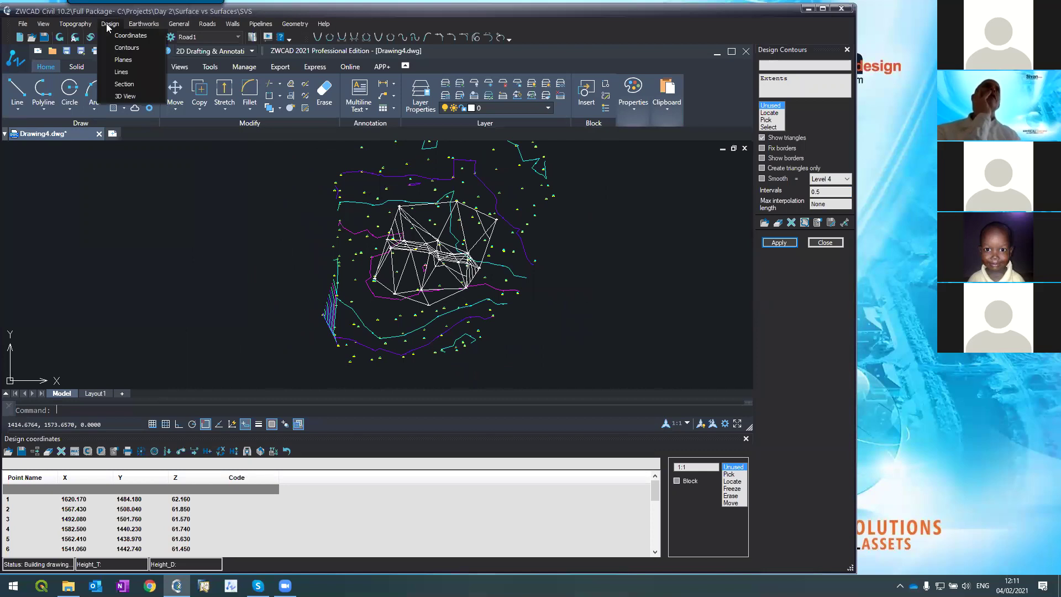
{"action": "left_click", "coordinate": [124, 84]}
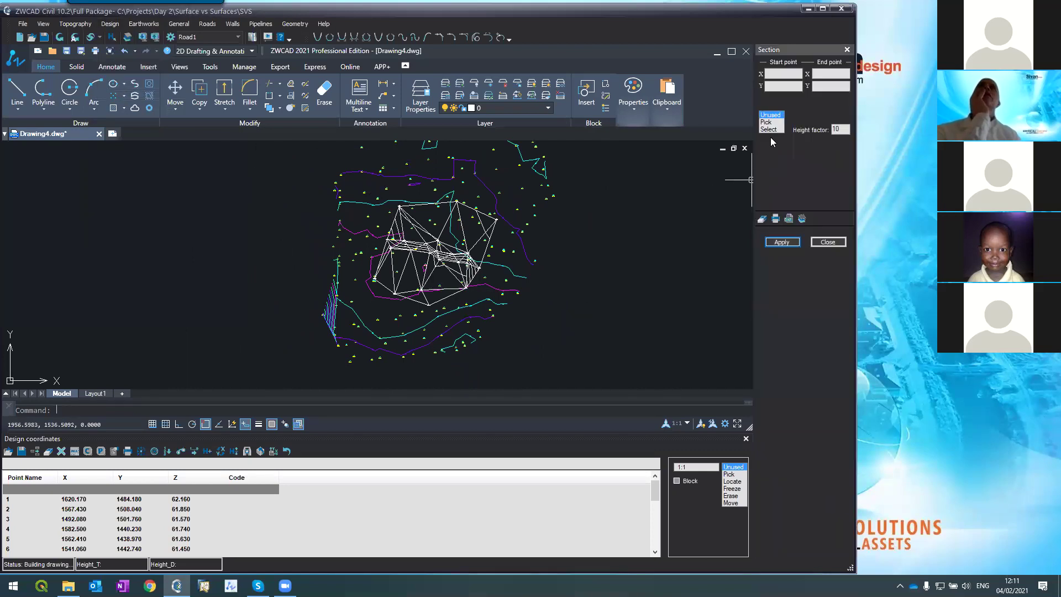
{"action": "left_click", "coordinate": [766, 122]}
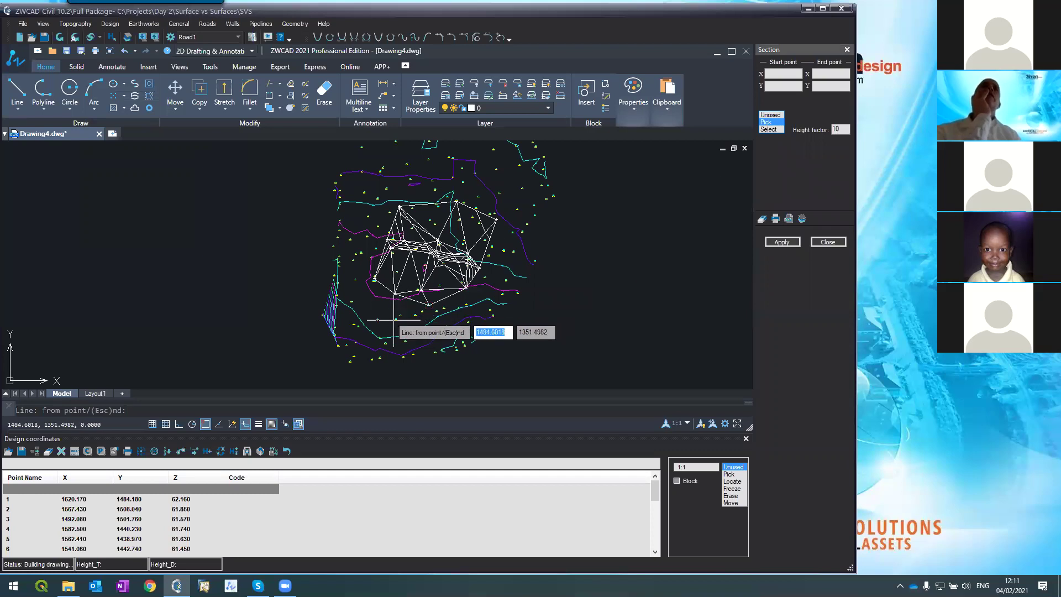
{"action": "left_click", "coordinate": [475, 174]}
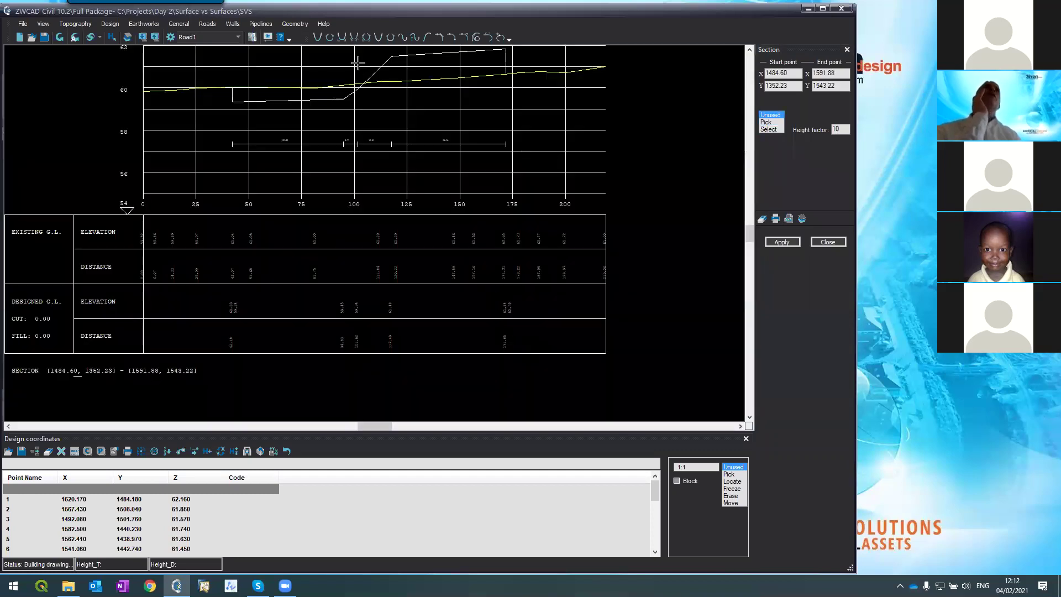
{"action": "scroll", "coordinate": [359, 63], "scroll_direction": "up", "scroll_amount": 2}
{"action": "scroll", "coordinate": [390, 195], "scroll_direction": "down", "scroll_amount": 4}
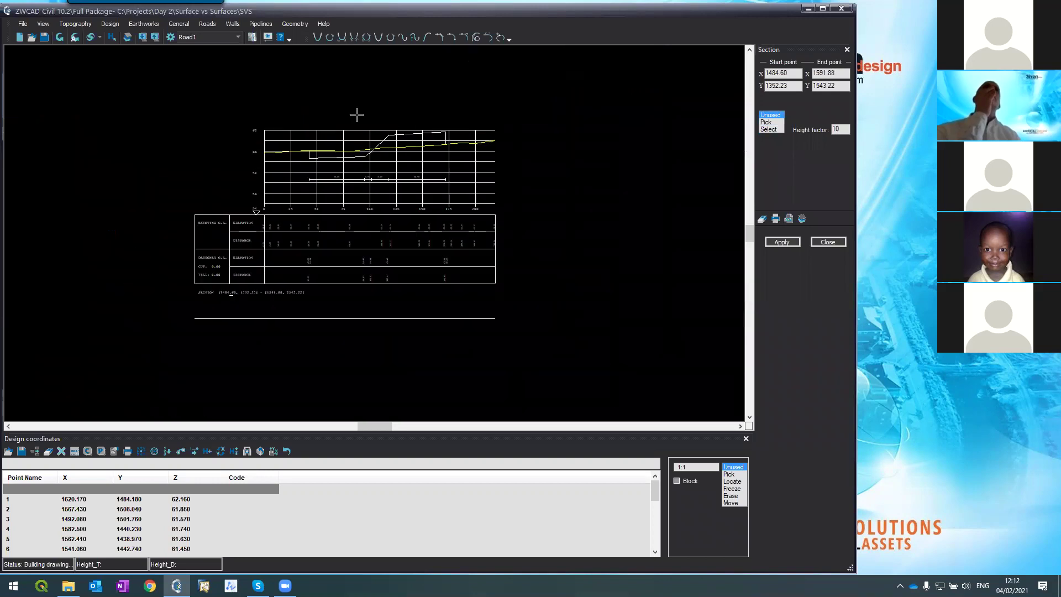
{"action": "scroll", "coordinate": [357, 115], "scroll_direction": "up", "scroll_amount": 2}
{"action": "scroll", "coordinate": [343, 265], "scroll_direction": "up", "scroll_amount": 2}
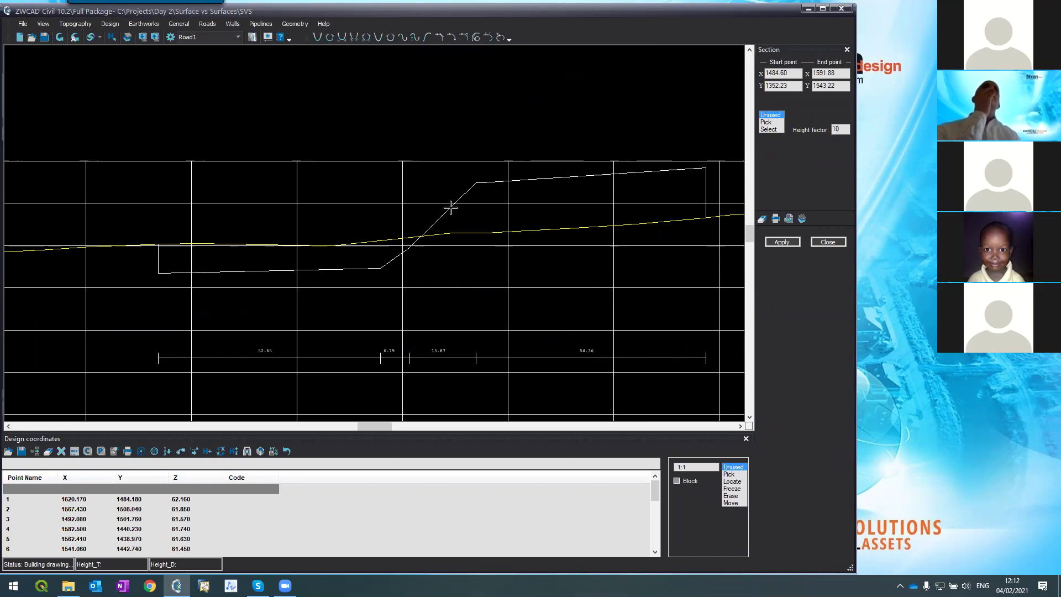
{"action": "scroll", "coordinate": [391, 197], "scroll_direction": "down", "scroll_amount": 4}
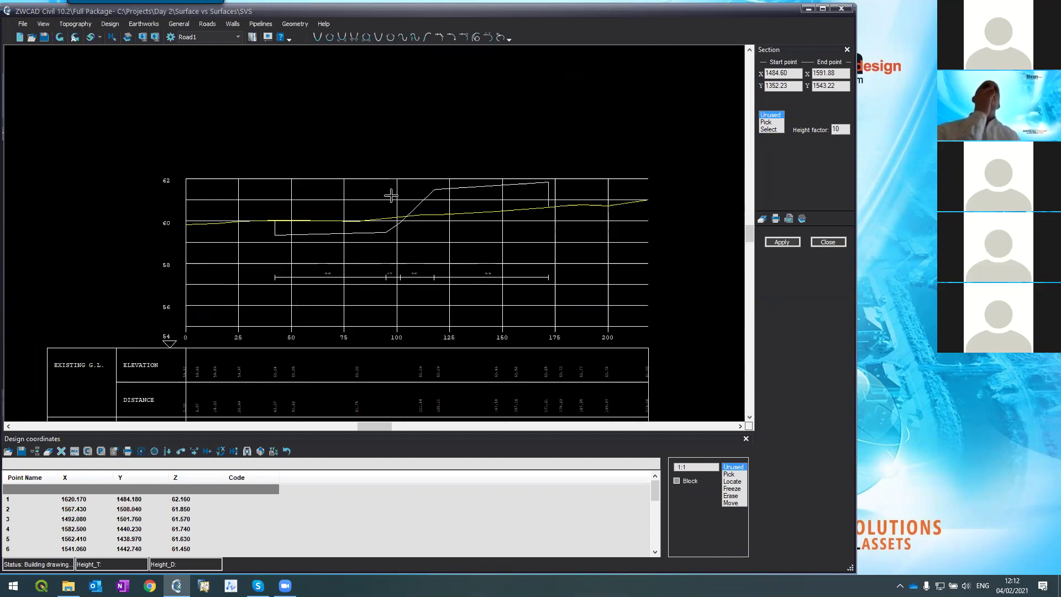
{"action": "left_click", "coordinate": [828, 242]}
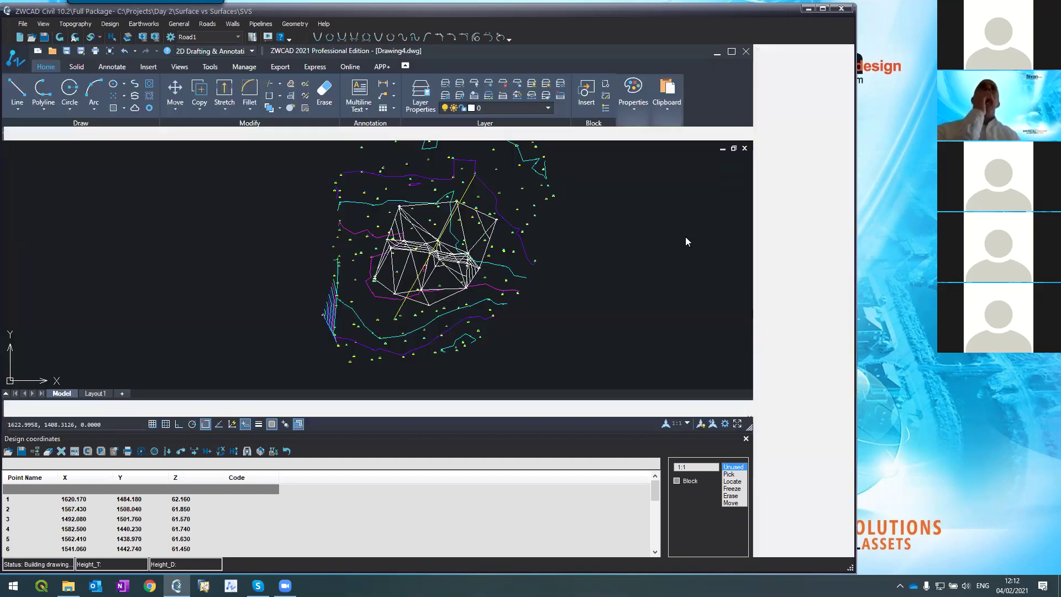
- Compute the general earthworks for the full extents and review the cut and fill volumes in the report
{"action": "scroll", "coordinate": [497, 221], "scroll_direction": "up", "scroll_amount": 2}
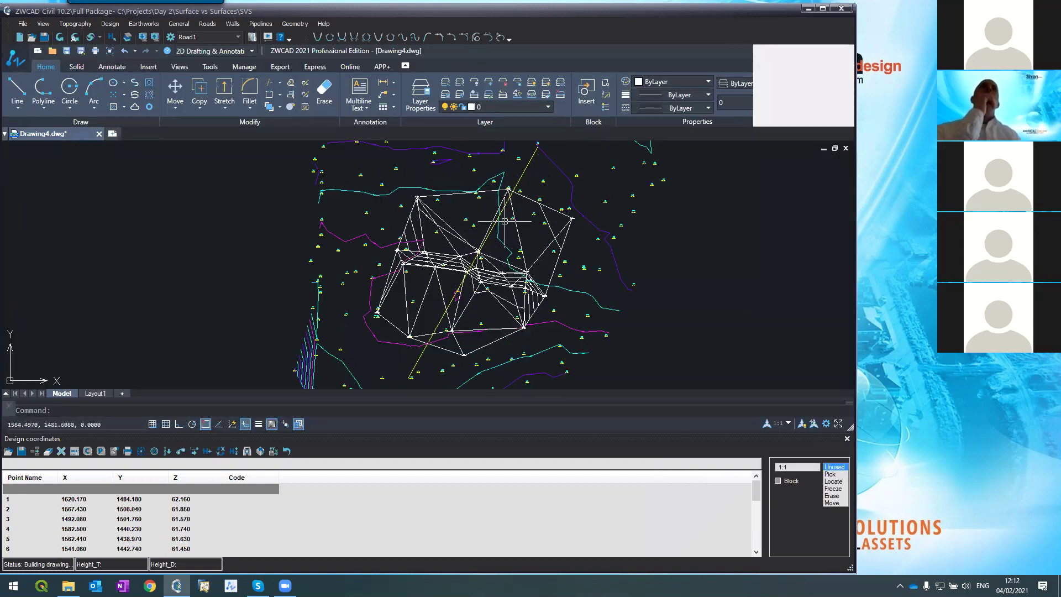
{"action": "left_click", "coordinate": [140, 23]}
{"action": "left_click", "coordinate": [141, 24]}
{"action": "left_click", "coordinate": [141, 24]}
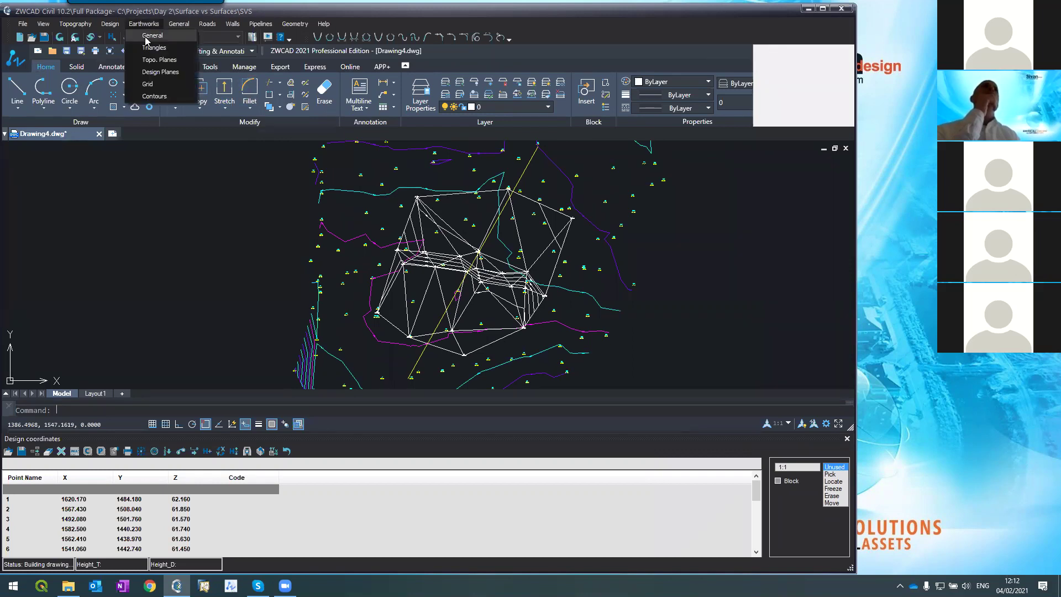
{"action": "left_click", "coordinate": [149, 36]}
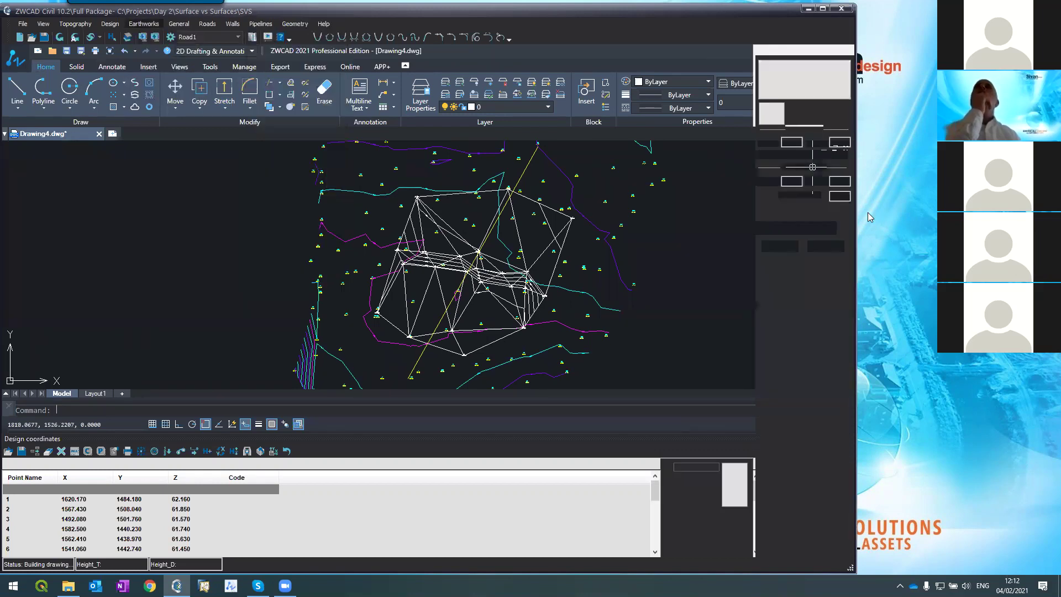
{"action": "right_click", "coordinate": [453, 266]}
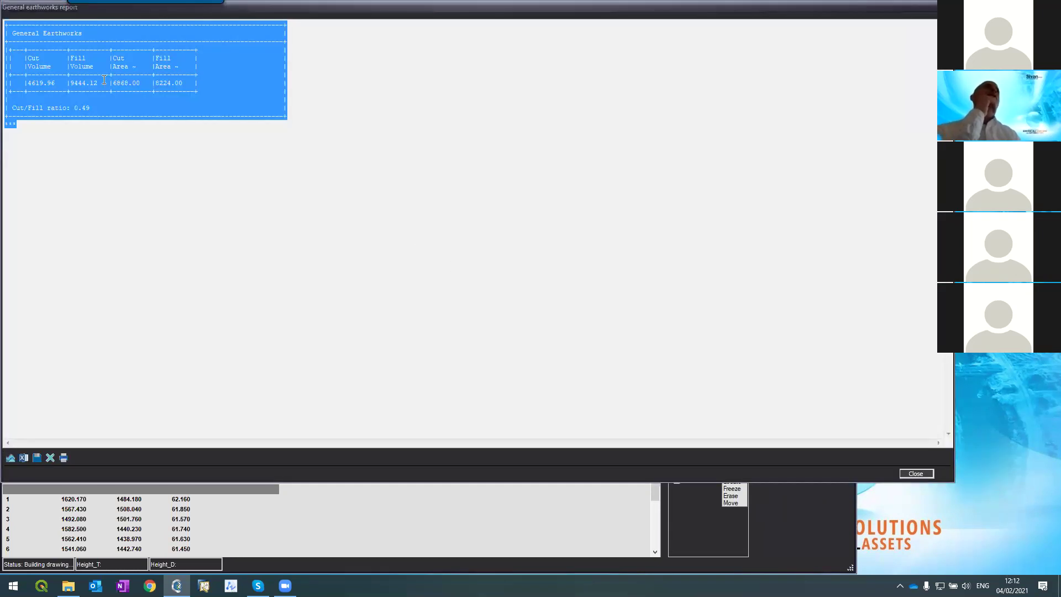
{"action": "left_click", "coordinate": [104, 82]}
{"action": "left_click_drag", "start_coordinate": [24, 84], "coordinate": [97, 86]}
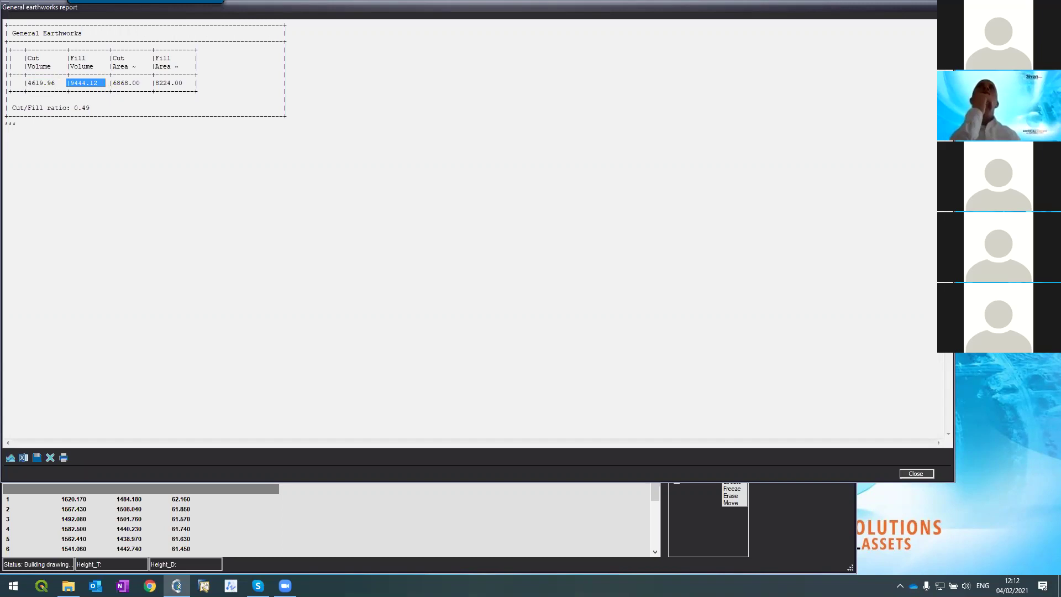
{"action": "key", "text": "Escape"}
- Recompute the general earthworks with a full grid created at X and Y steps of 5, and review the report
{"action": "left_click", "coordinate": [775, 155]}
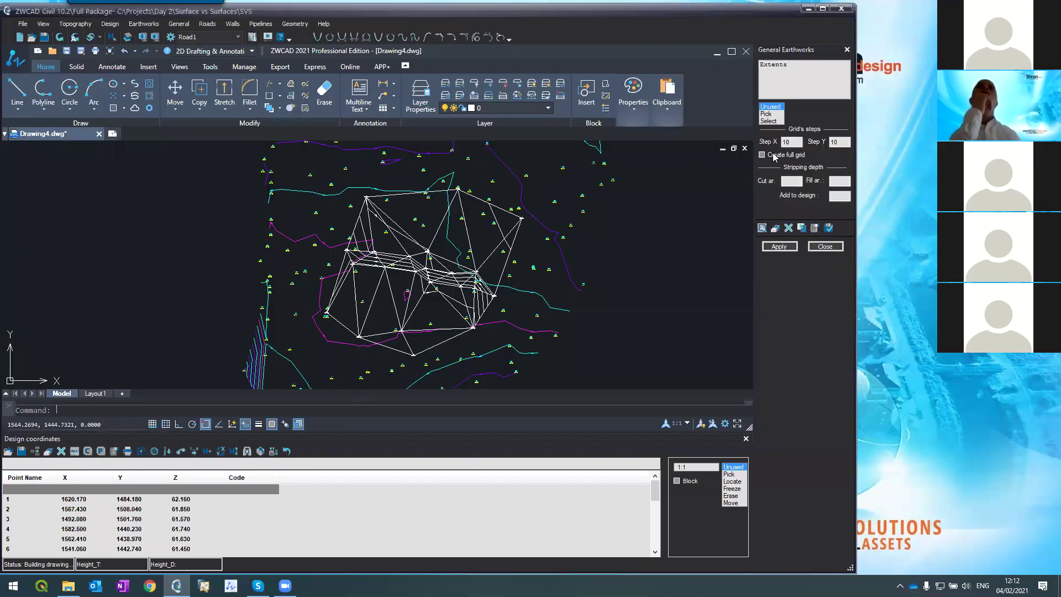
{"action": "double_click", "coordinate": [795, 143]}
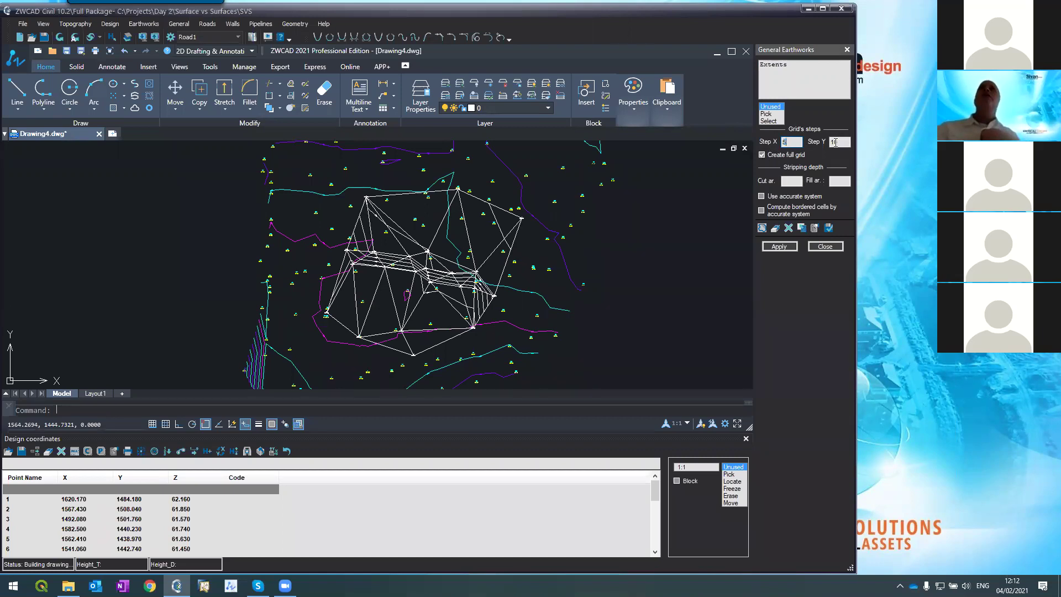
{"action": "type", "text": "5"}
{"action": "left_click", "coordinate": [776, 247]}
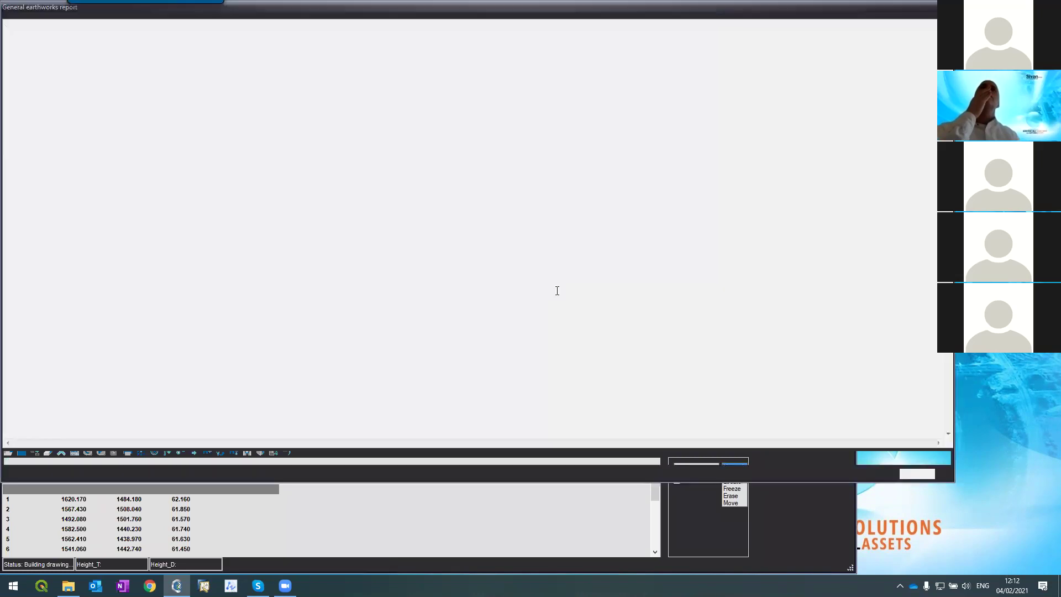
{"action": "left_click", "coordinate": [245, 241]}
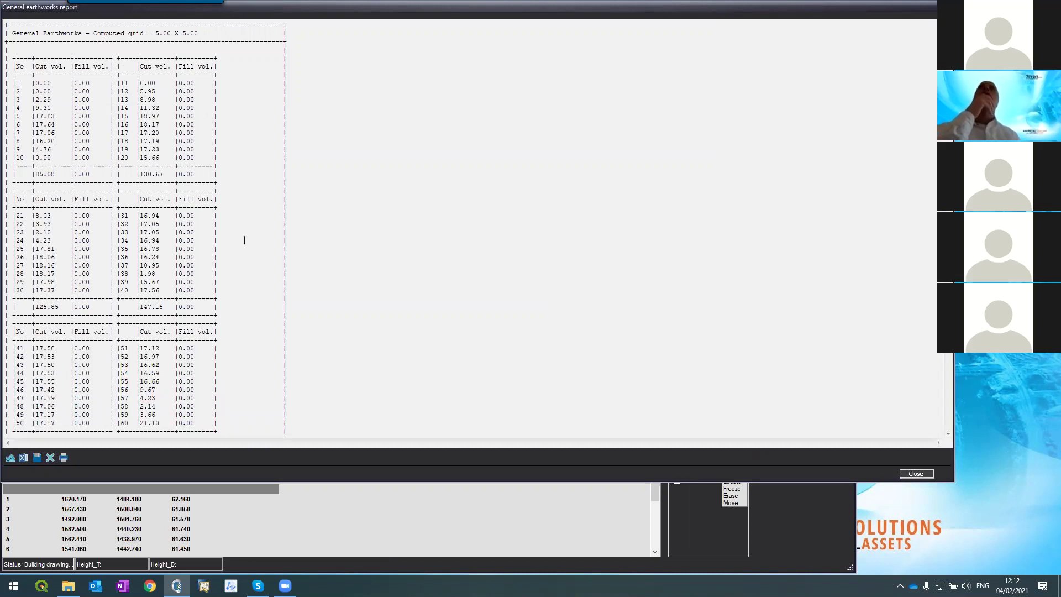
{"action": "key", "text": "Escape"}
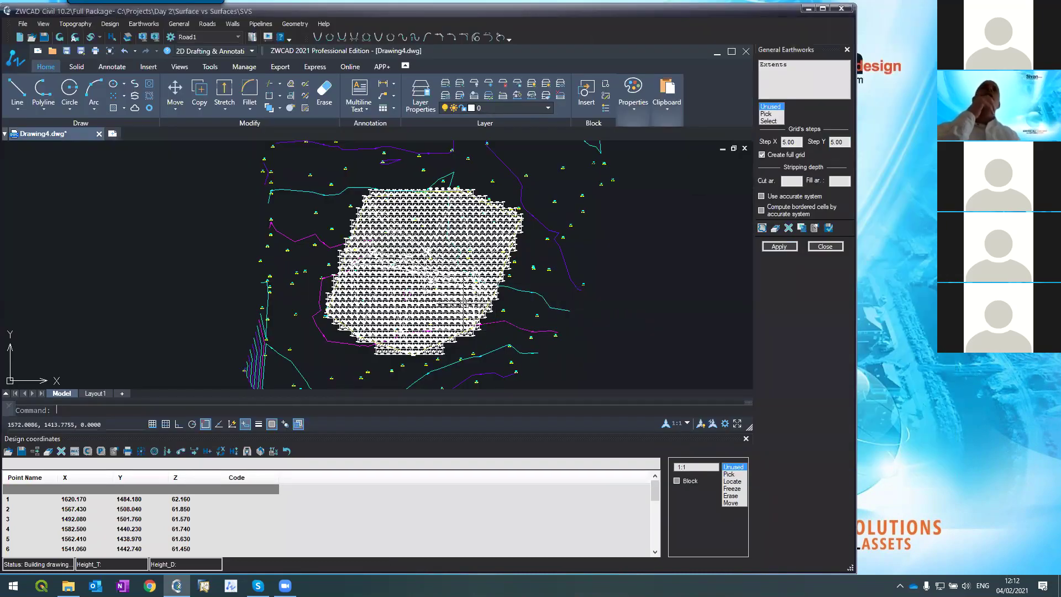
- Set the general earthworks annotation scale to 1:150 in the options to suit the overlapping grid cell labels
{"action": "scroll", "coordinate": [465, 298], "scroll_direction": "up", "scroll_amount": 5}
{"action": "scroll", "coordinate": [464, 294], "scroll_direction": "up", "scroll_amount": 4}
{"action": "scroll", "coordinate": [449, 188], "scroll_direction": "down", "scroll_amount": 2}
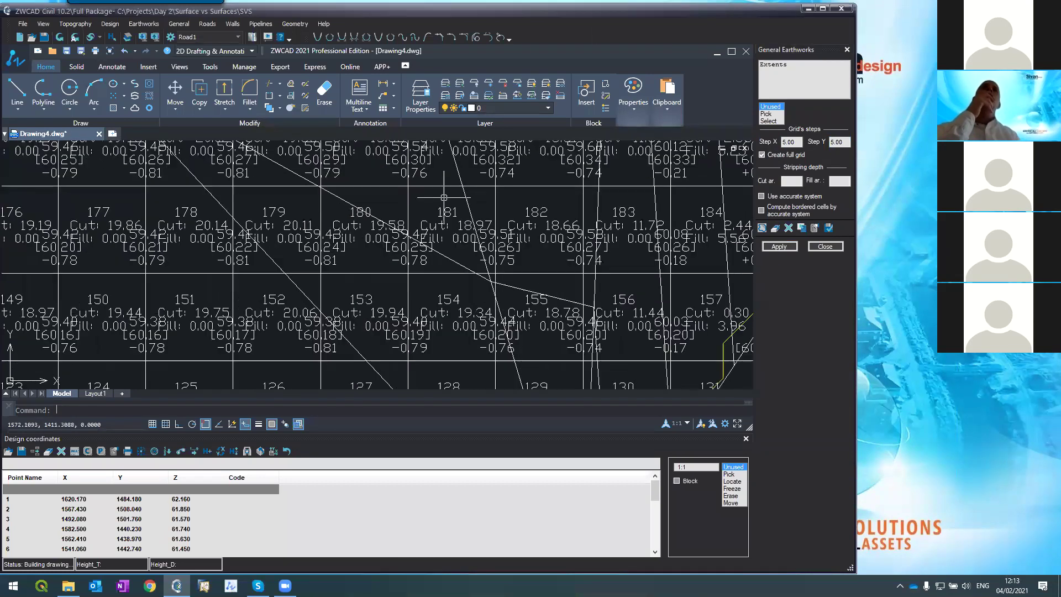
{"action": "scroll", "coordinate": [450, 232], "scroll_direction": "down", "scroll_amount": 2}
{"action": "scroll", "coordinate": [461, 274], "scroll_direction": "up", "scroll_amount": 2}
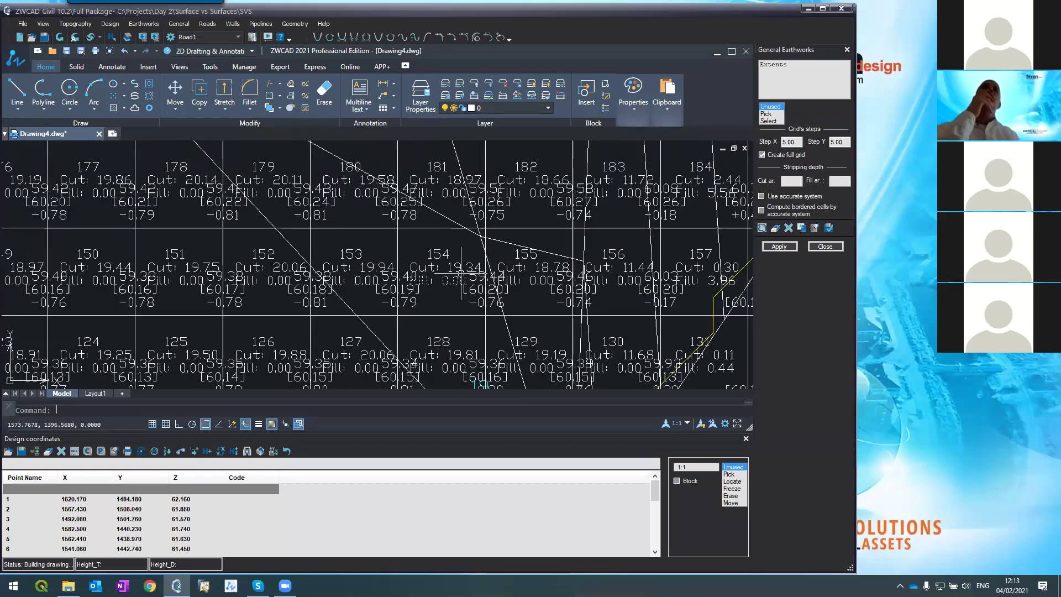
{"action": "scroll", "coordinate": [461, 274], "scroll_direction": "up", "scroll_amount": 2}
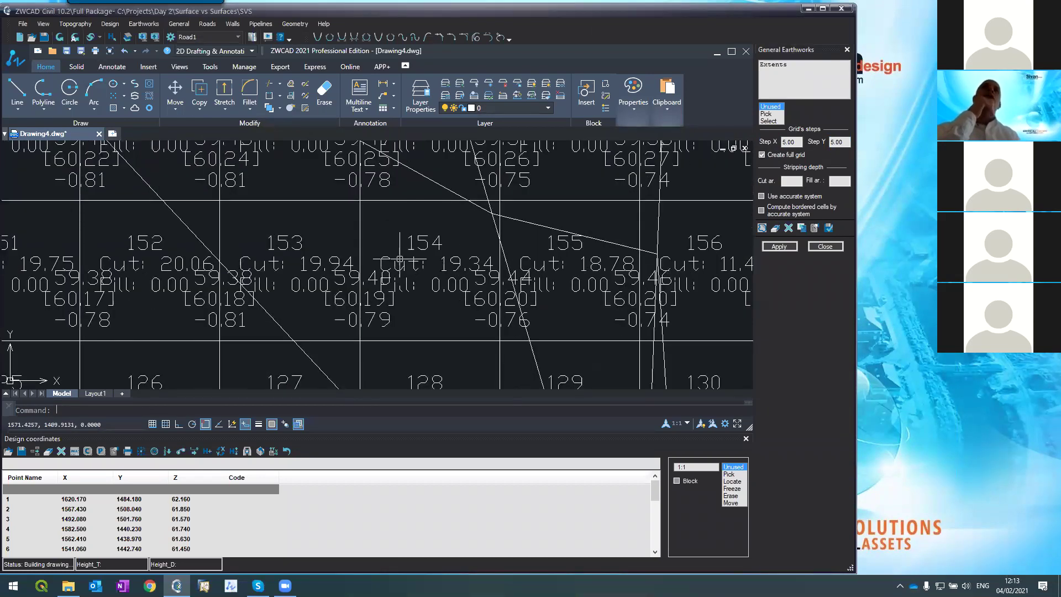
{"action": "left_click", "coordinate": [813, 226]}
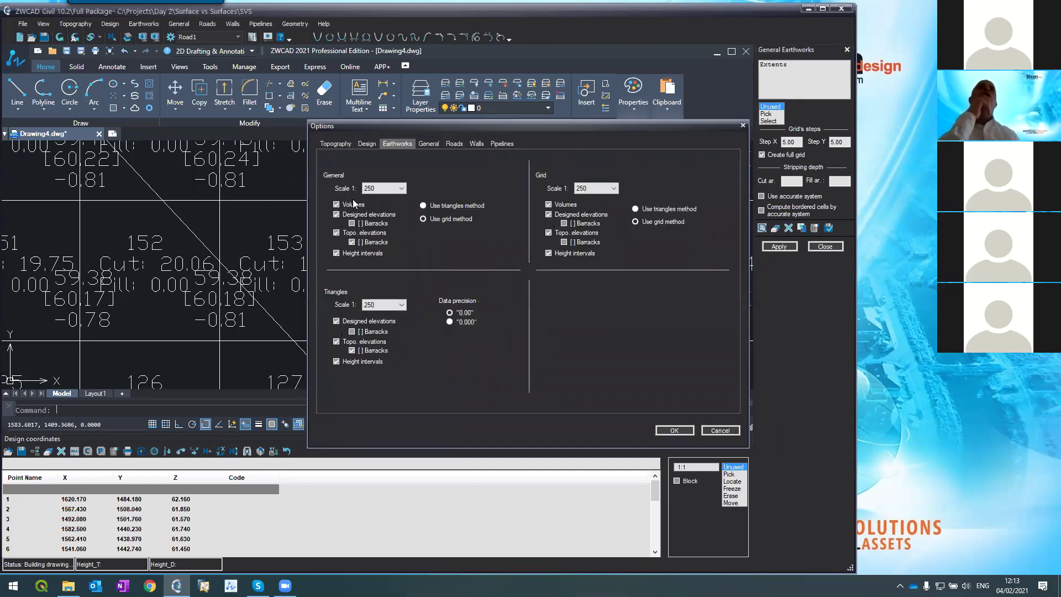
{"action": "left_click", "coordinate": [389, 194]}
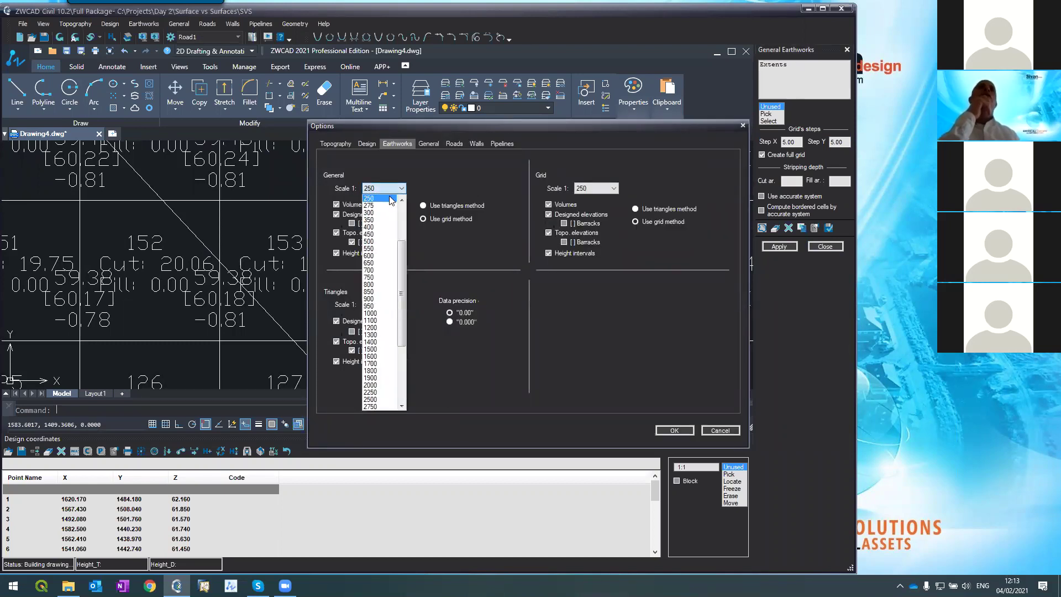
{"action": "scroll", "coordinate": [401, 203], "scroll_direction": "up", "scroll_amount": 5}
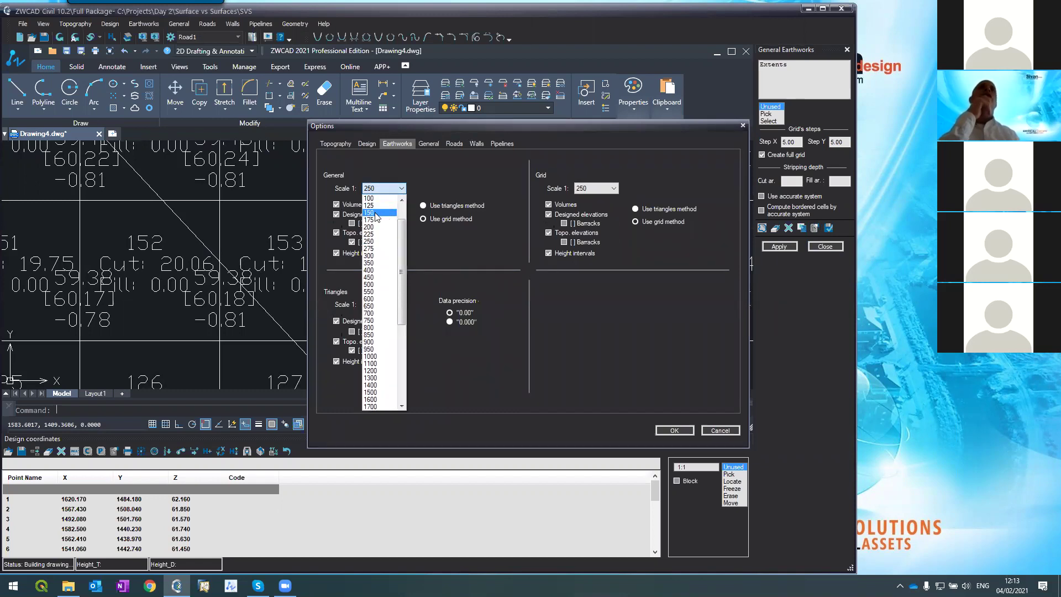
{"action": "left_click", "coordinate": [375, 205]}
{"action": "left_click", "coordinate": [665, 432]}
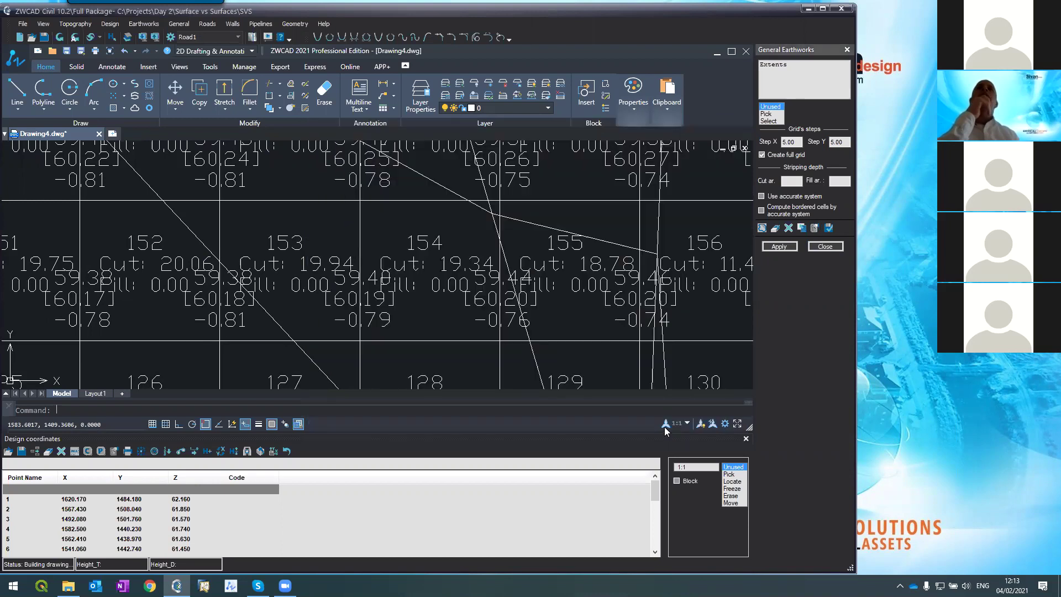
- Recompute the 5 by 5 grid earthworks with the new scale and inspect the cut and fill labels across the grid
{"action": "left_click", "coordinate": [779, 246]}
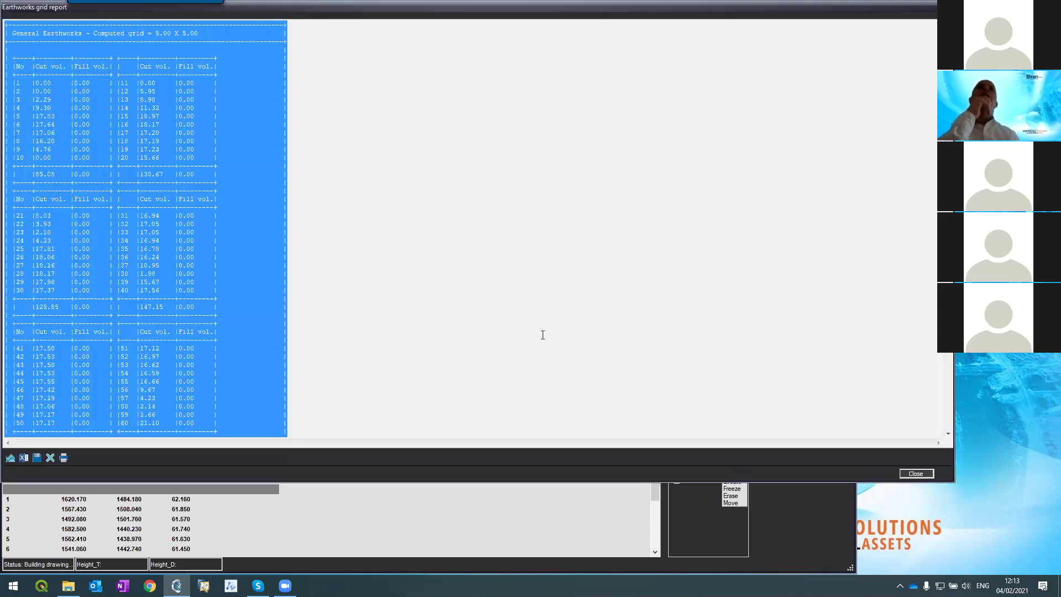
{"action": "left_click", "coordinate": [915, 474]}
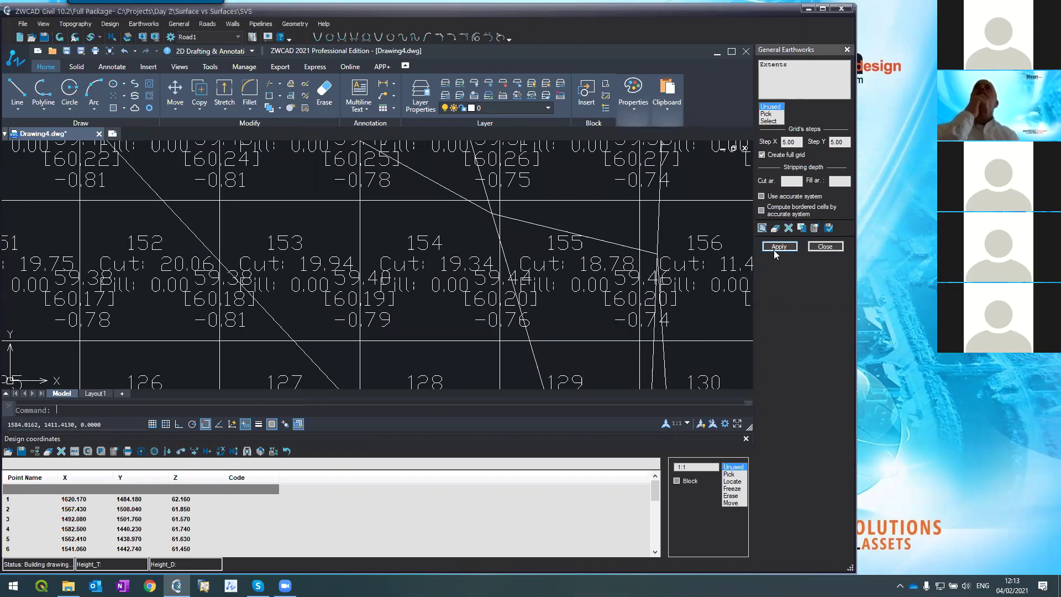
{"action": "left_click", "coordinate": [776, 246]}
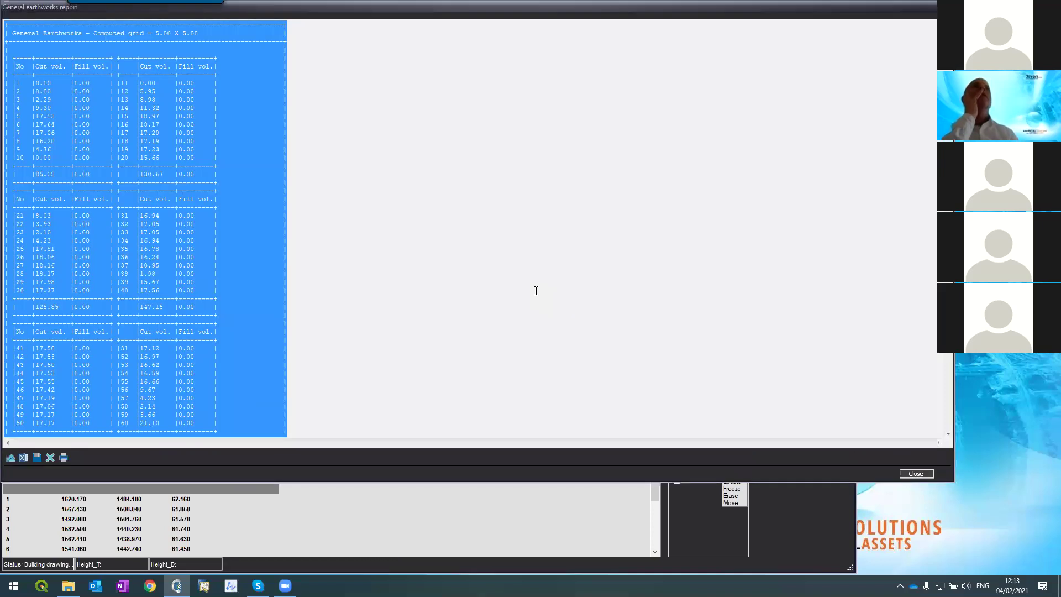
{"action": "left_click", "coordinate": [915, 475]}
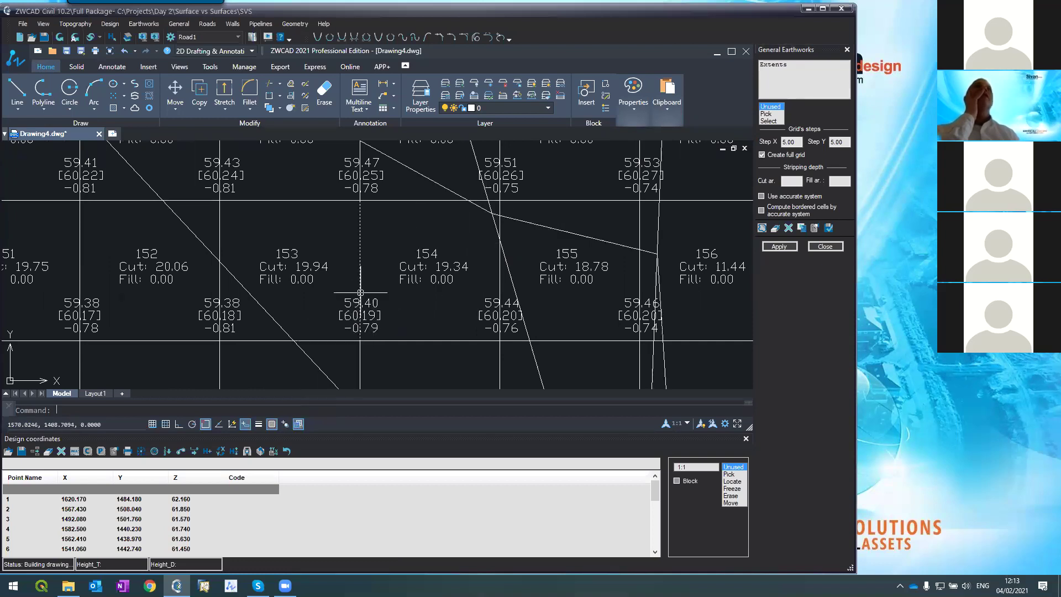
{"action": "scroll", "coordinate": [369, 304], "scroll_direction": "down", "scroll_amount": 10}
{"action": "scroll", "coordinate": [348, 263], "scroll_direction": "up", "scroll_amount": 10}
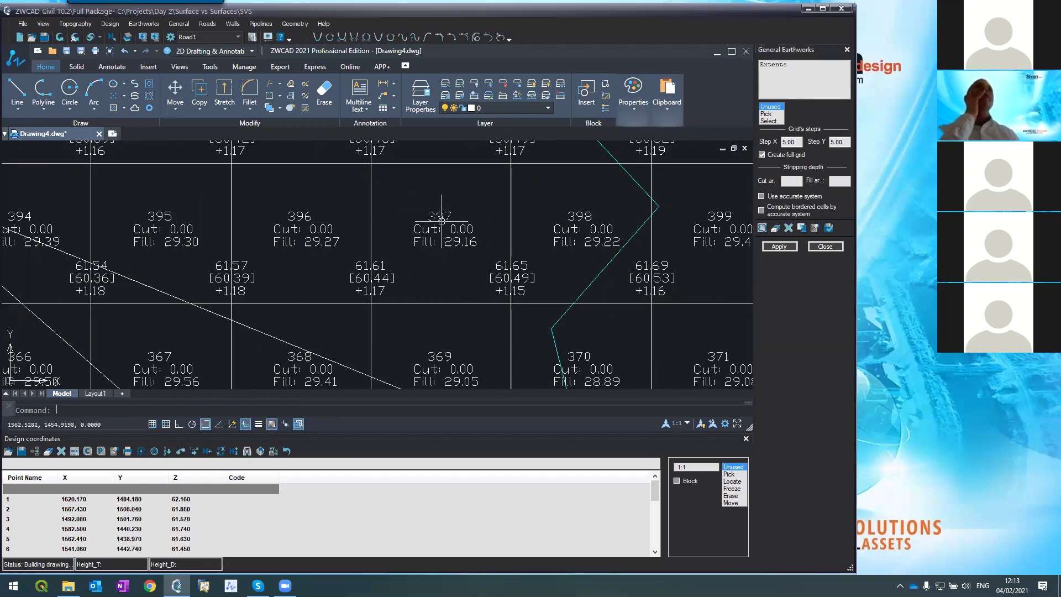
{"action": "scroll", "coordinate": [437, 234], "scroll_direction": "down", "scroll_amount": 10}
{"action": "scroll", "coordinate": [436, 237], "scroll_direction": "down", "scroll_amount": 10}
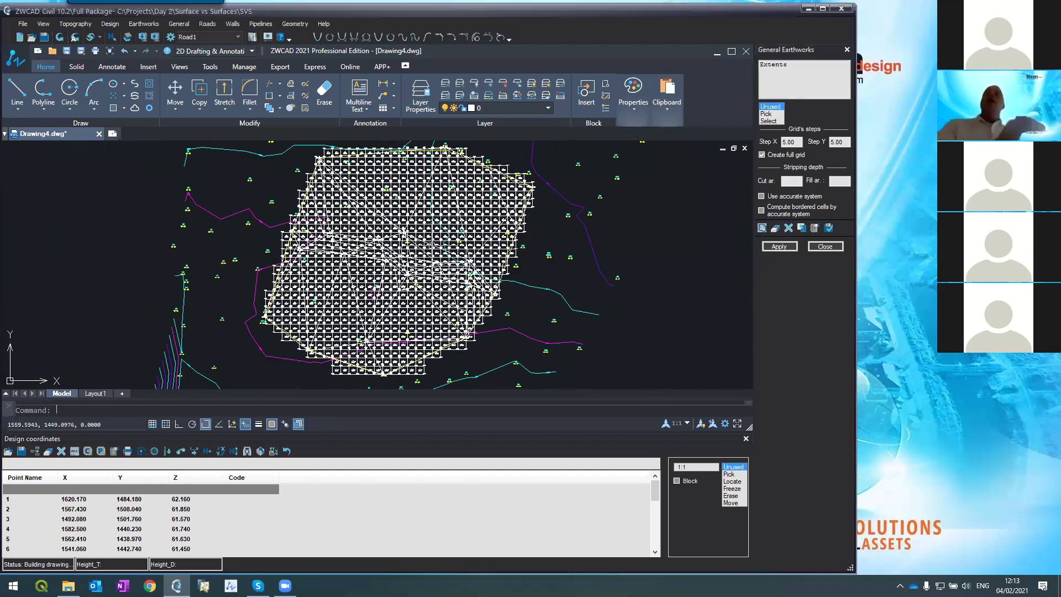